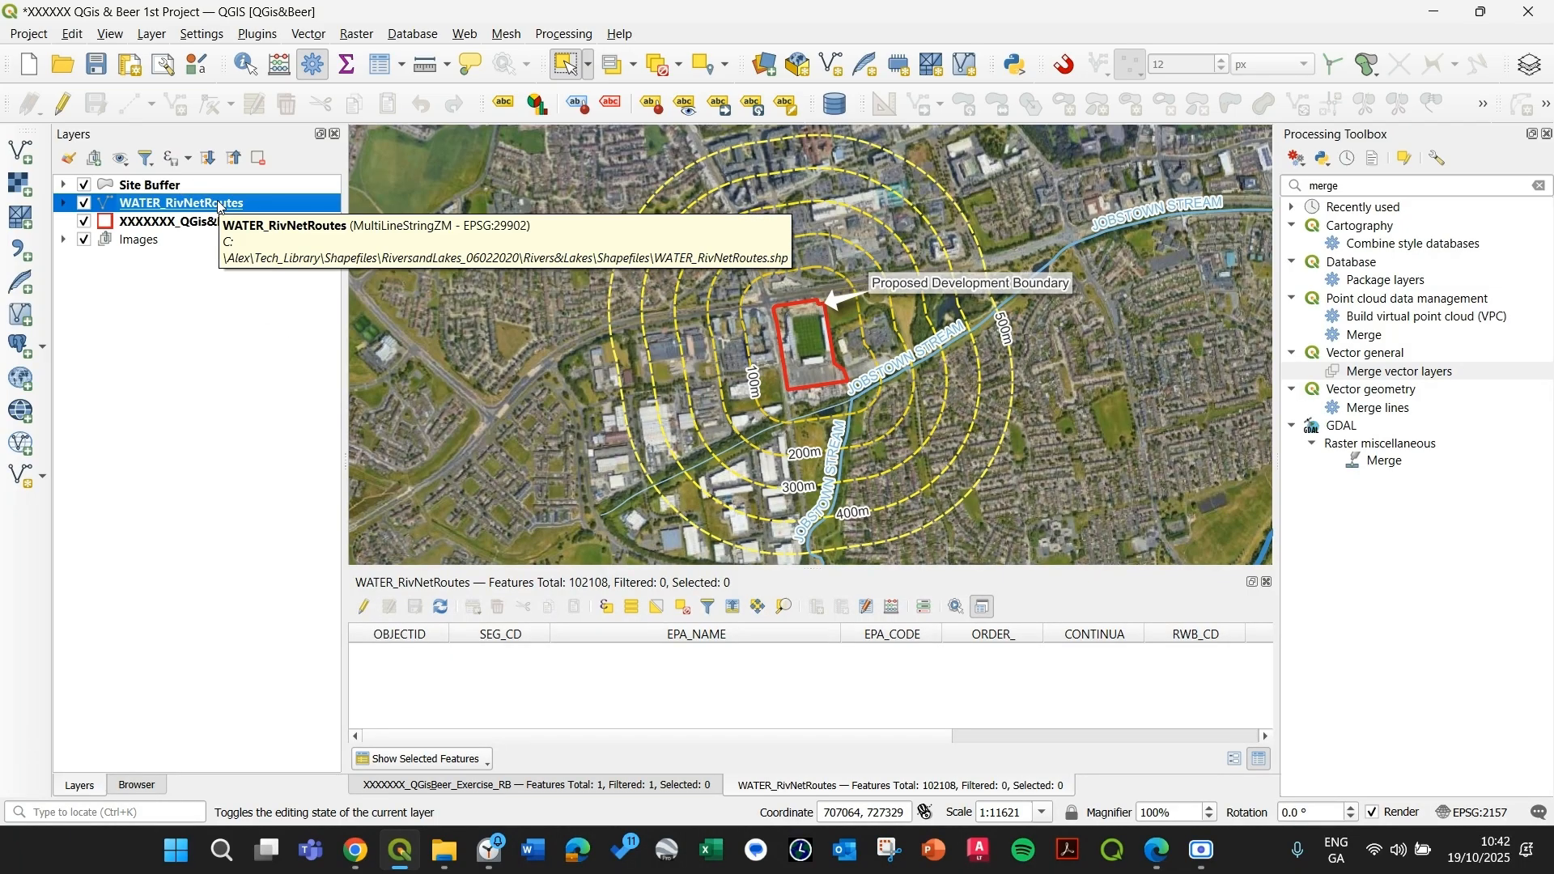
# - Set the type case of the WATER_RivNetRoutes layer's labels to Title Case and save the project
pyautogui.doubleClick(280, 215)
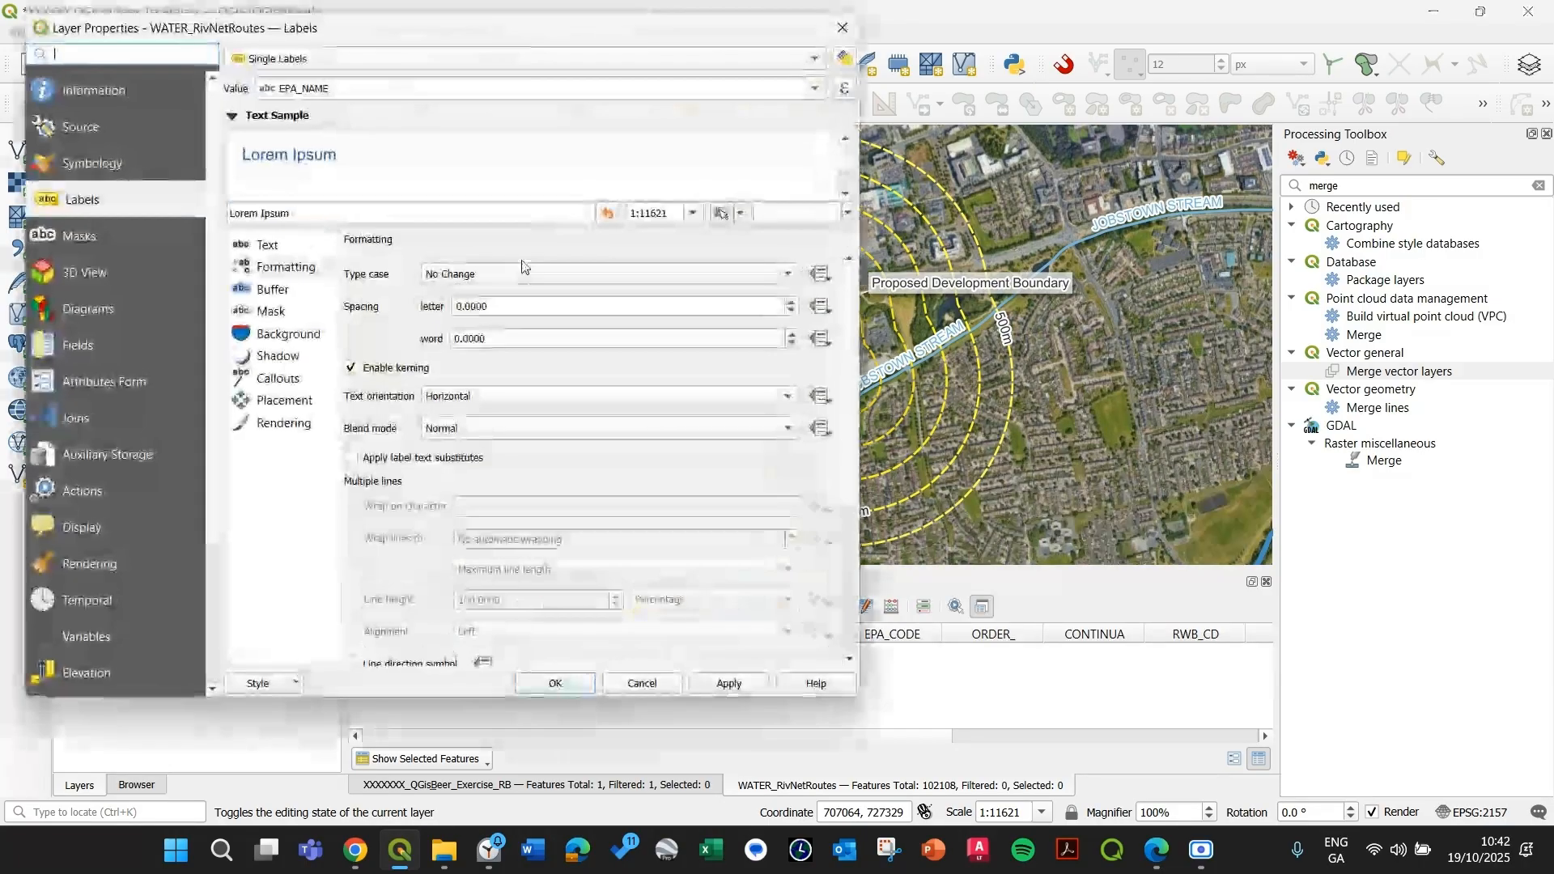
pyautogui.click(268, 247)
pyautogui.click(294, 263)
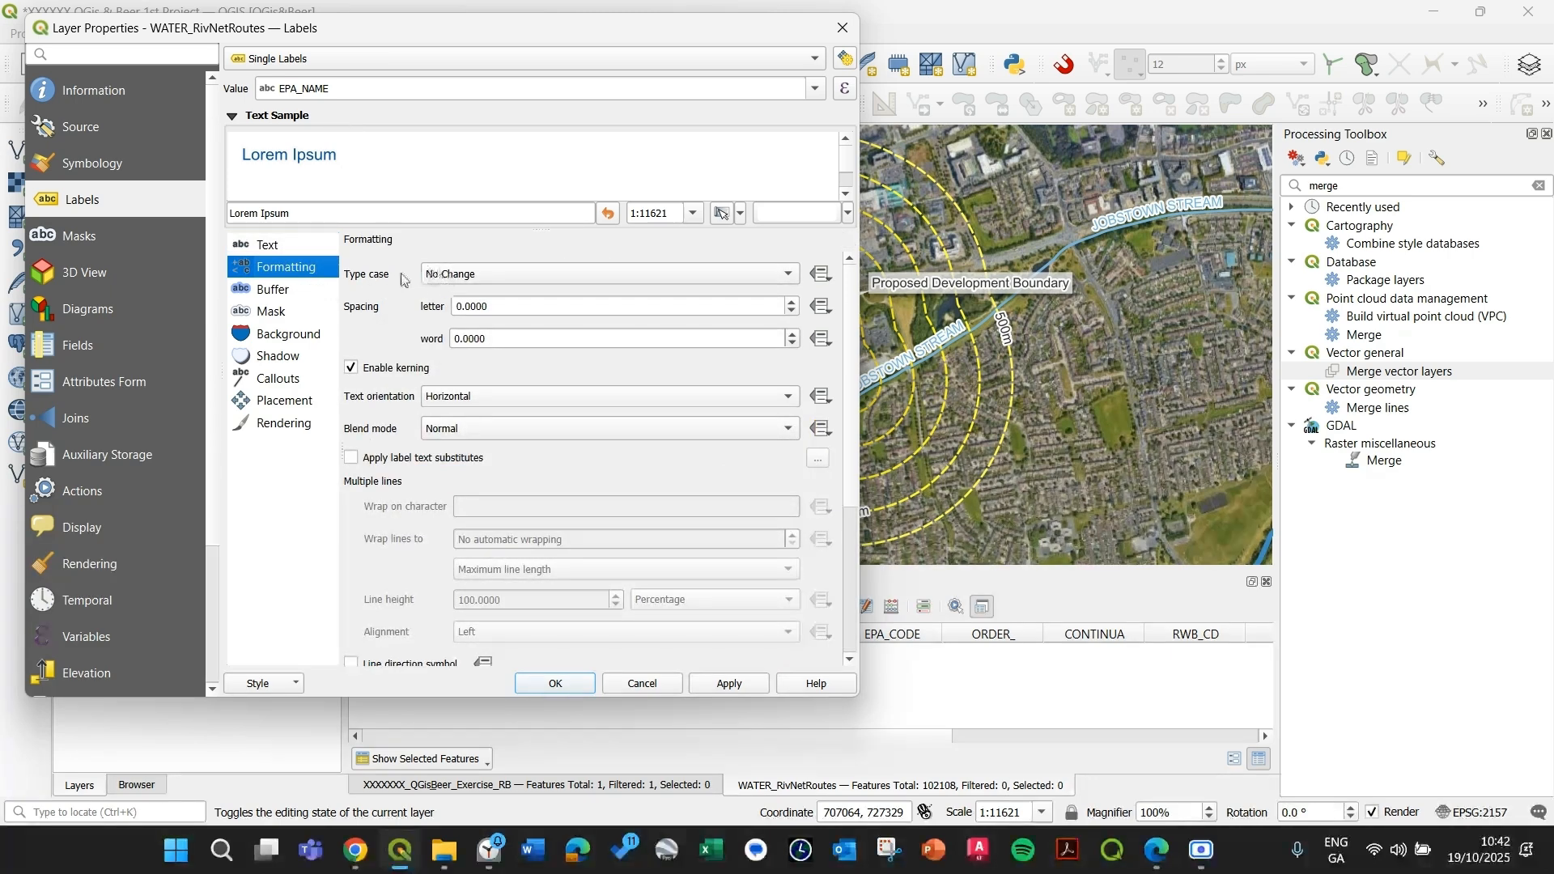
pyautogui.click(463, 276)
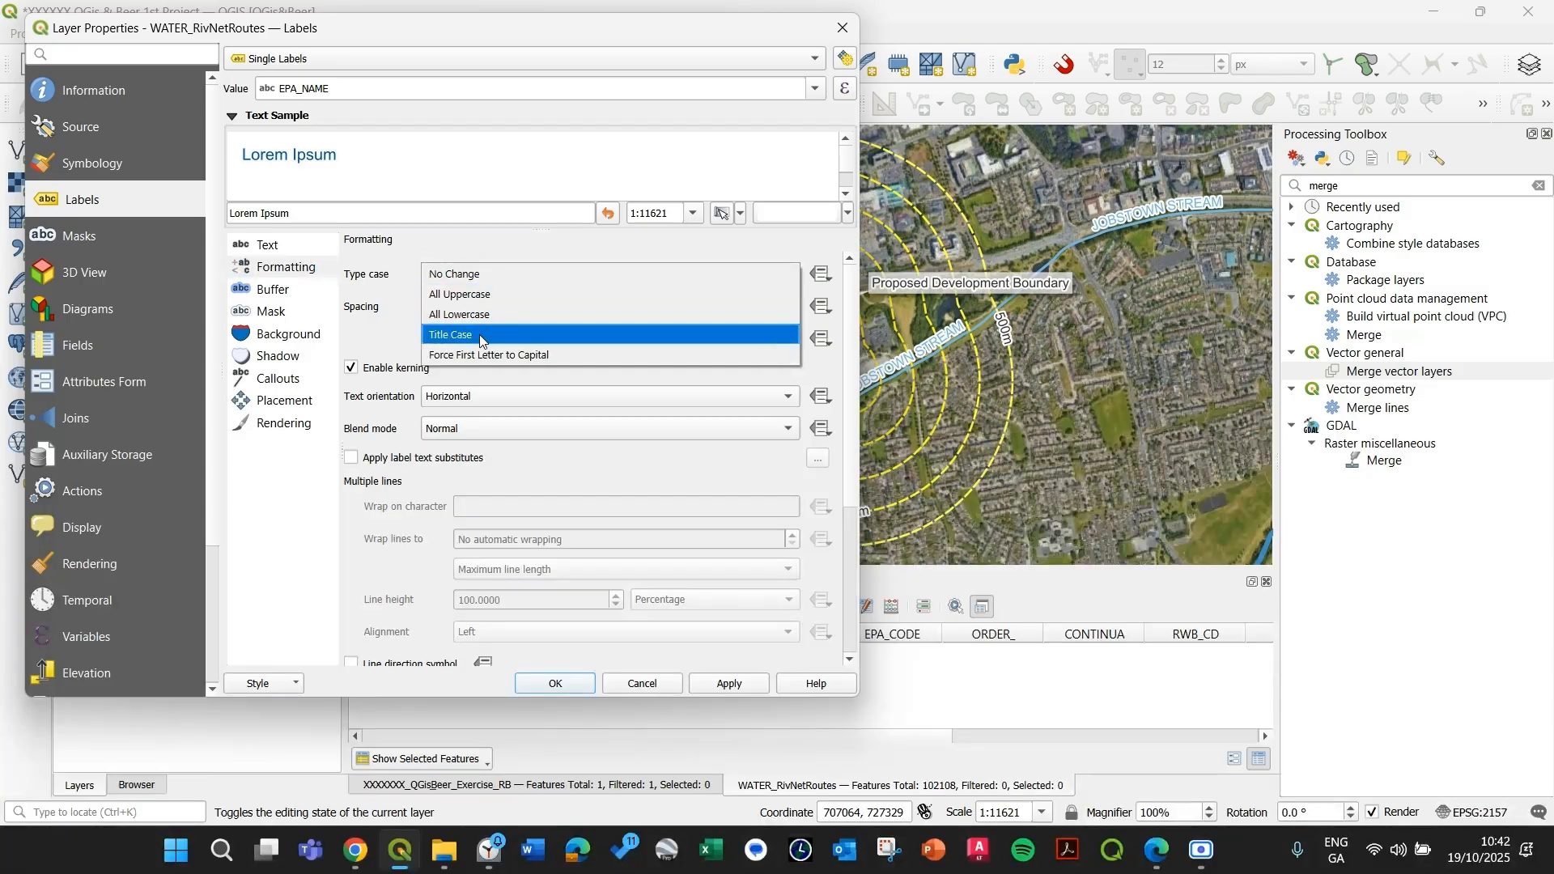
pyautogui.click(459, 335)
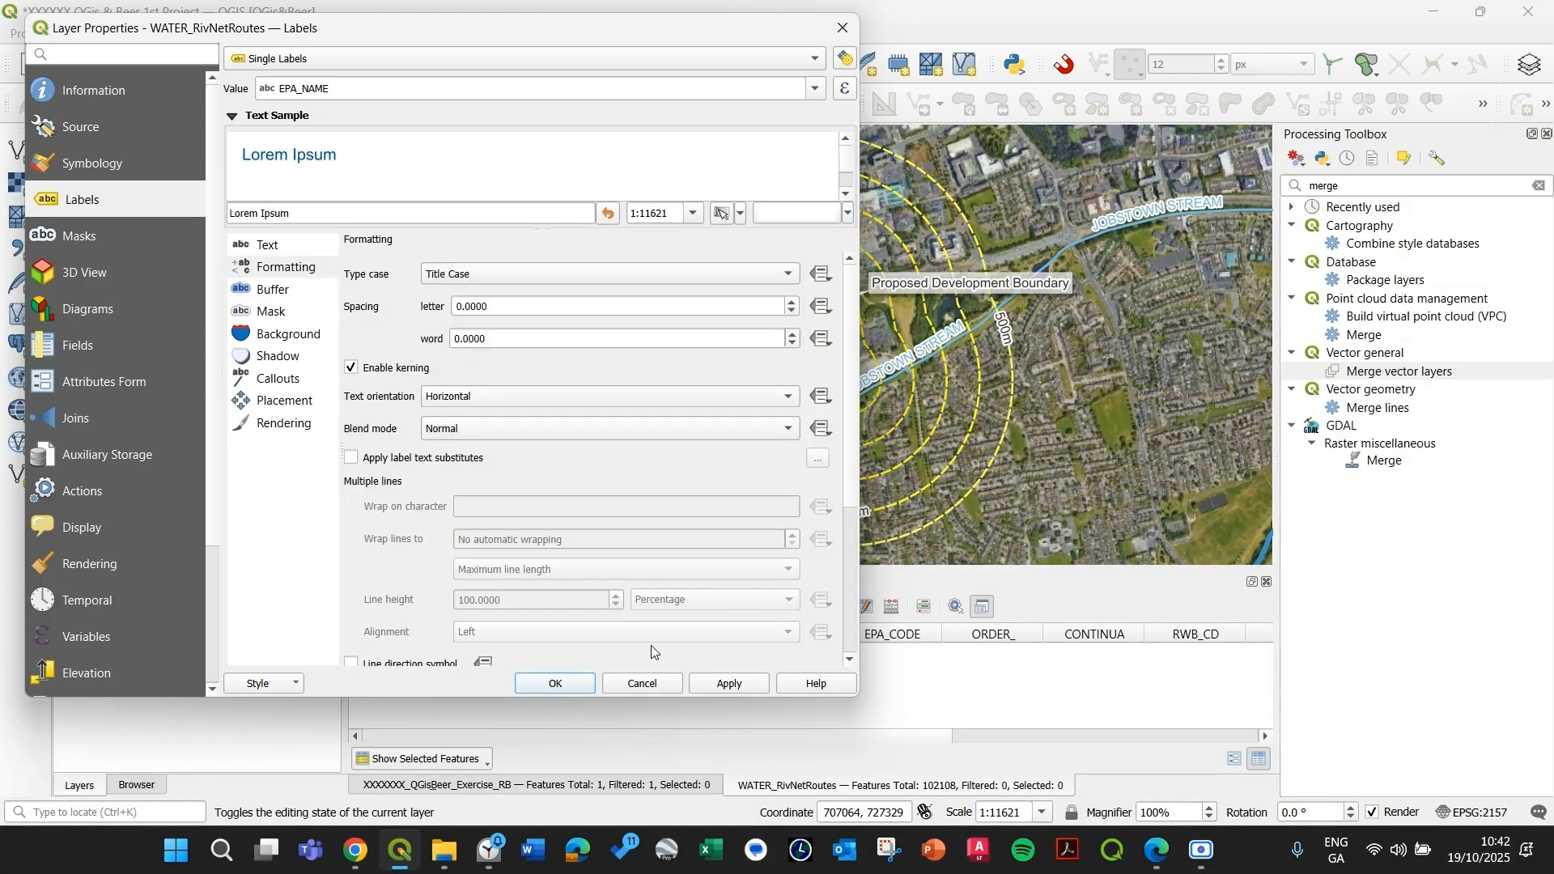
pyautogui.click(729, 685)
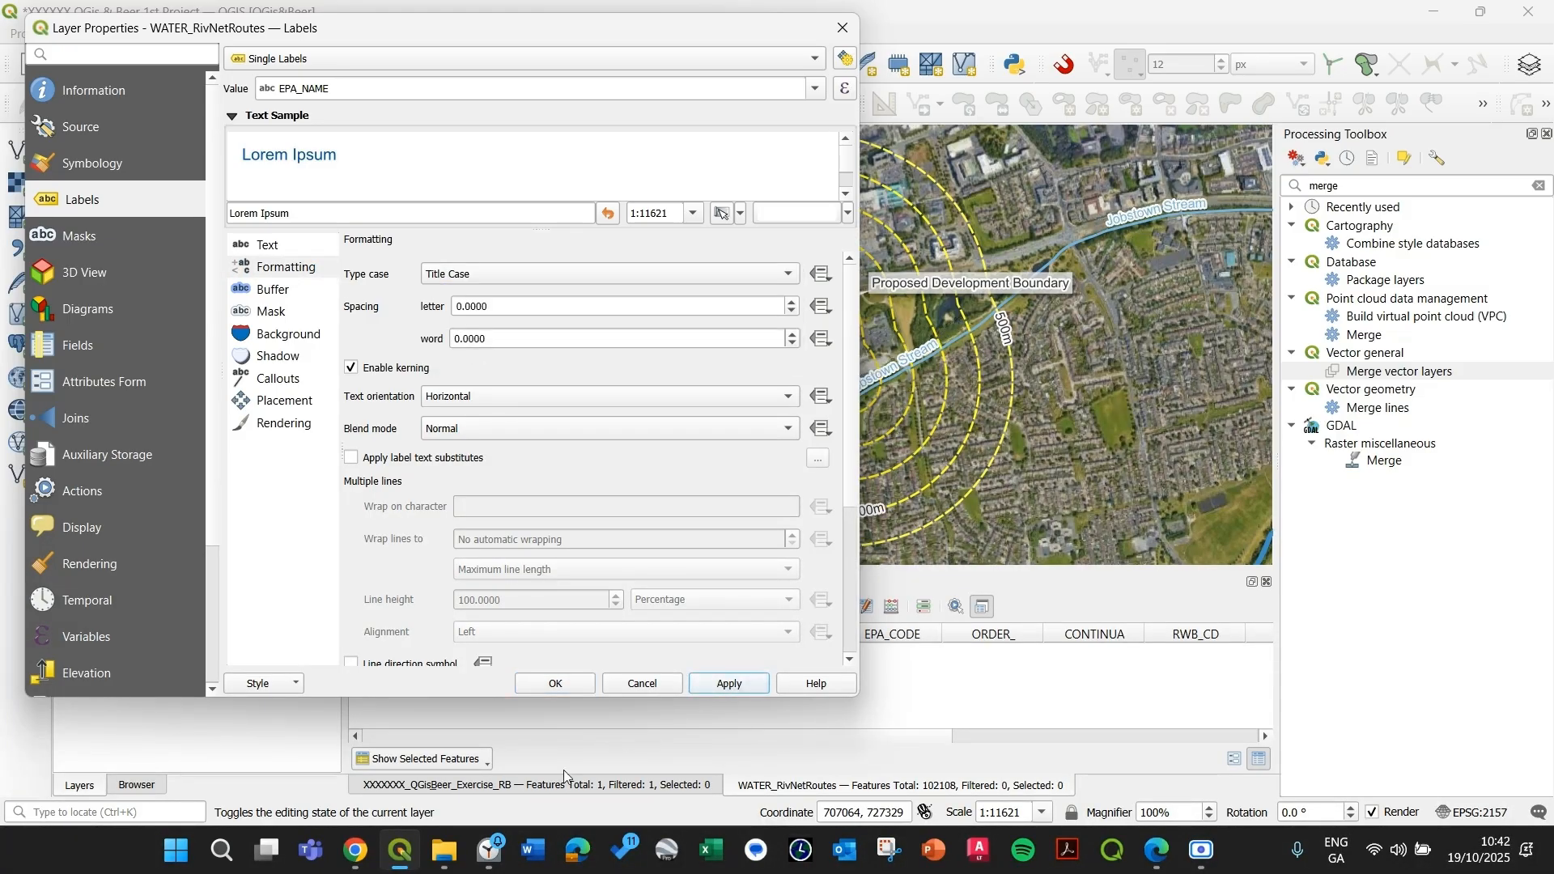
pyautogui.click(571, 684)
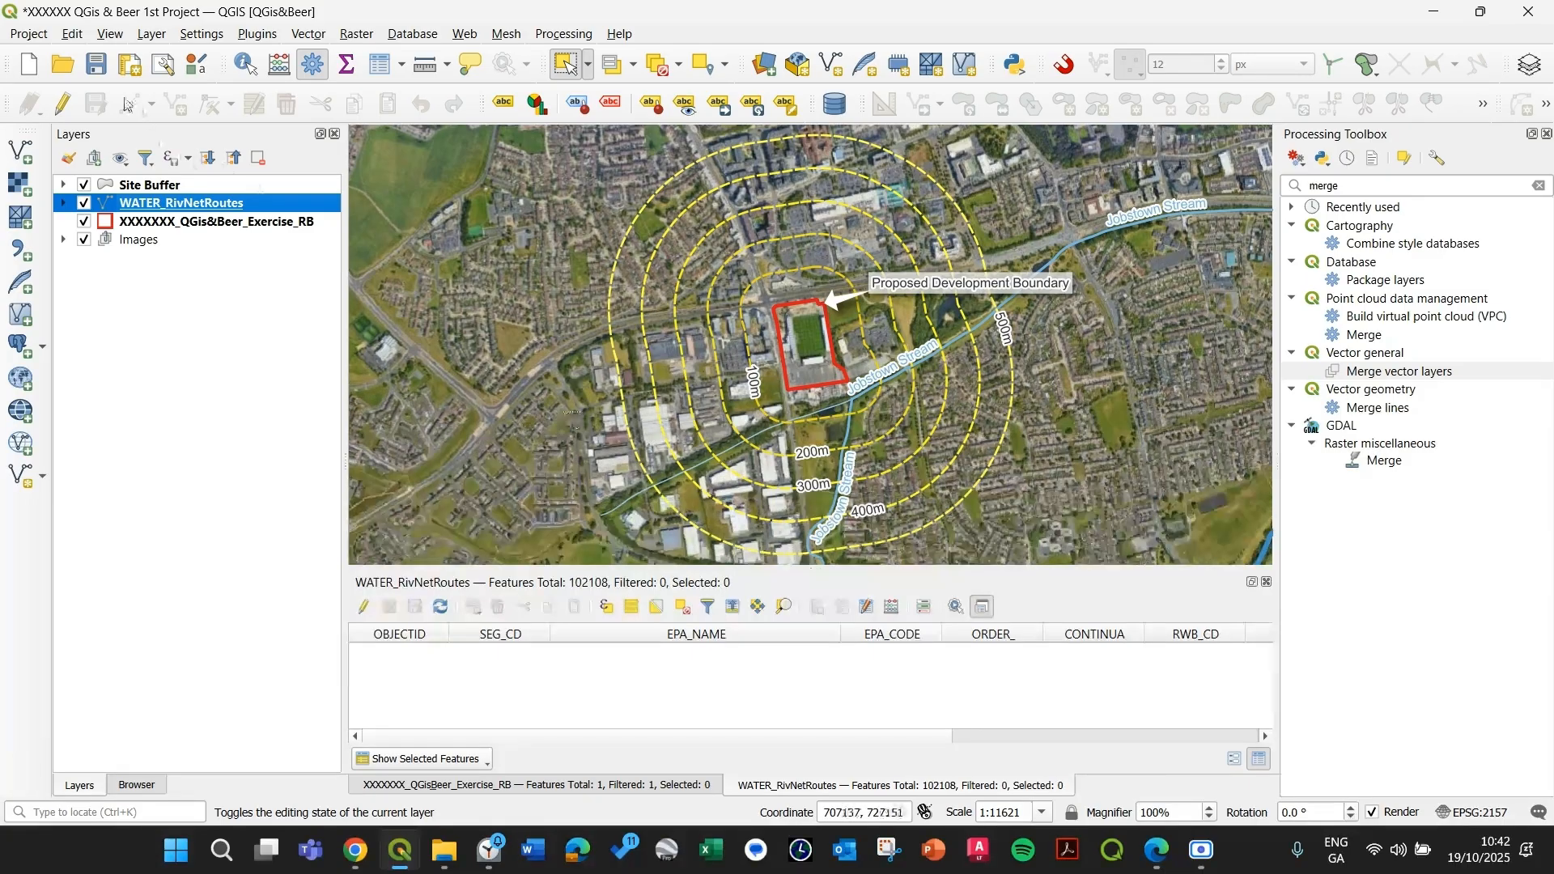
pyautogui.click(97, 64)
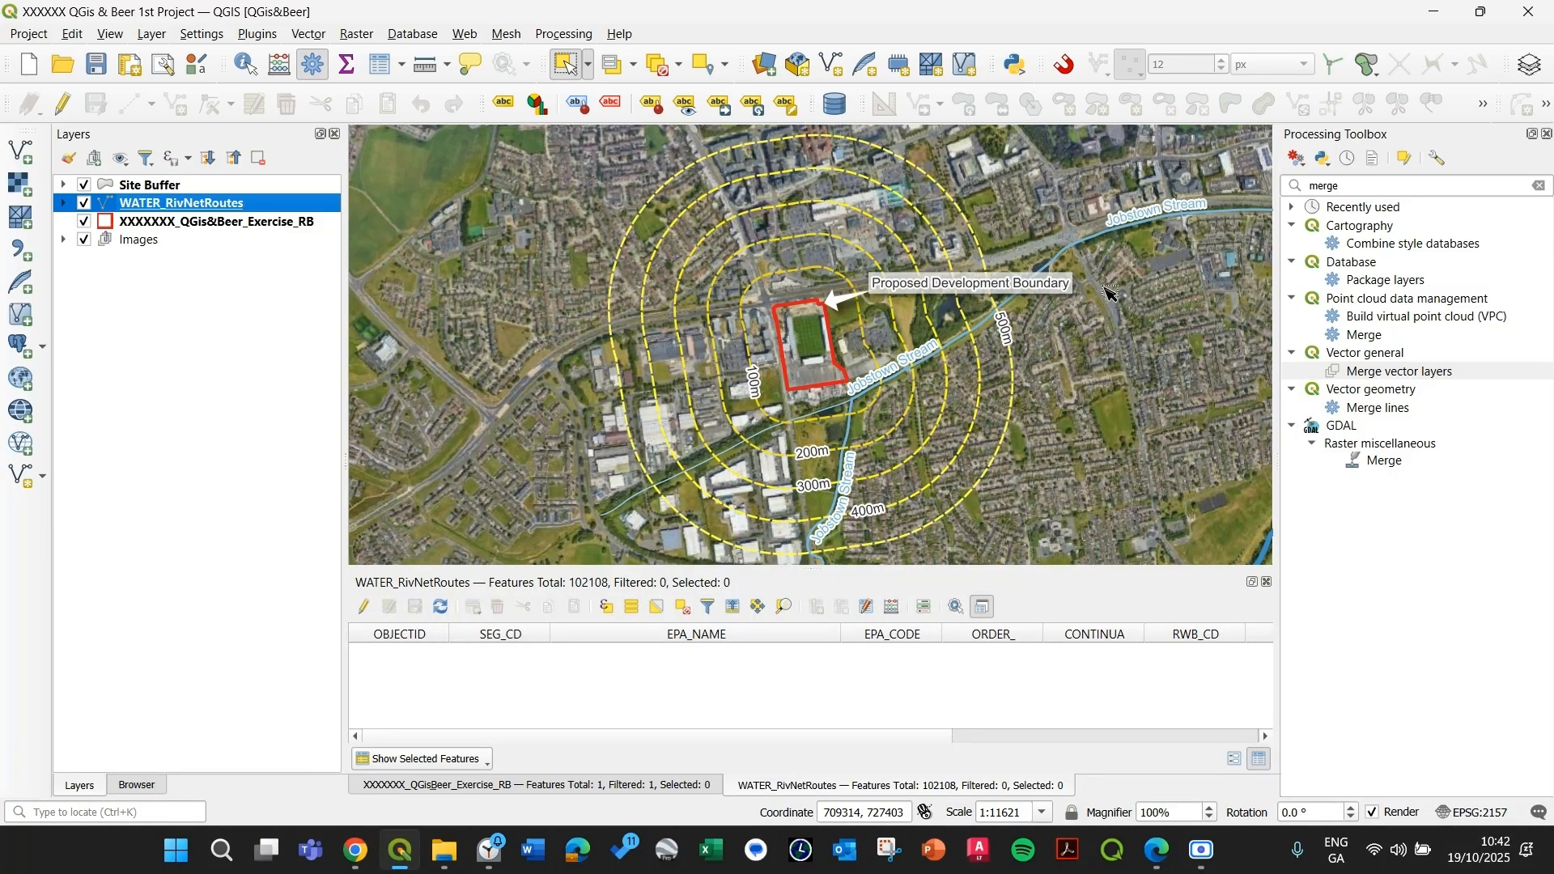
# - Create a print layout titled 1.A4.SiteLocation and enlarge its window to fill the screen
pyautogui.click(35, 38)
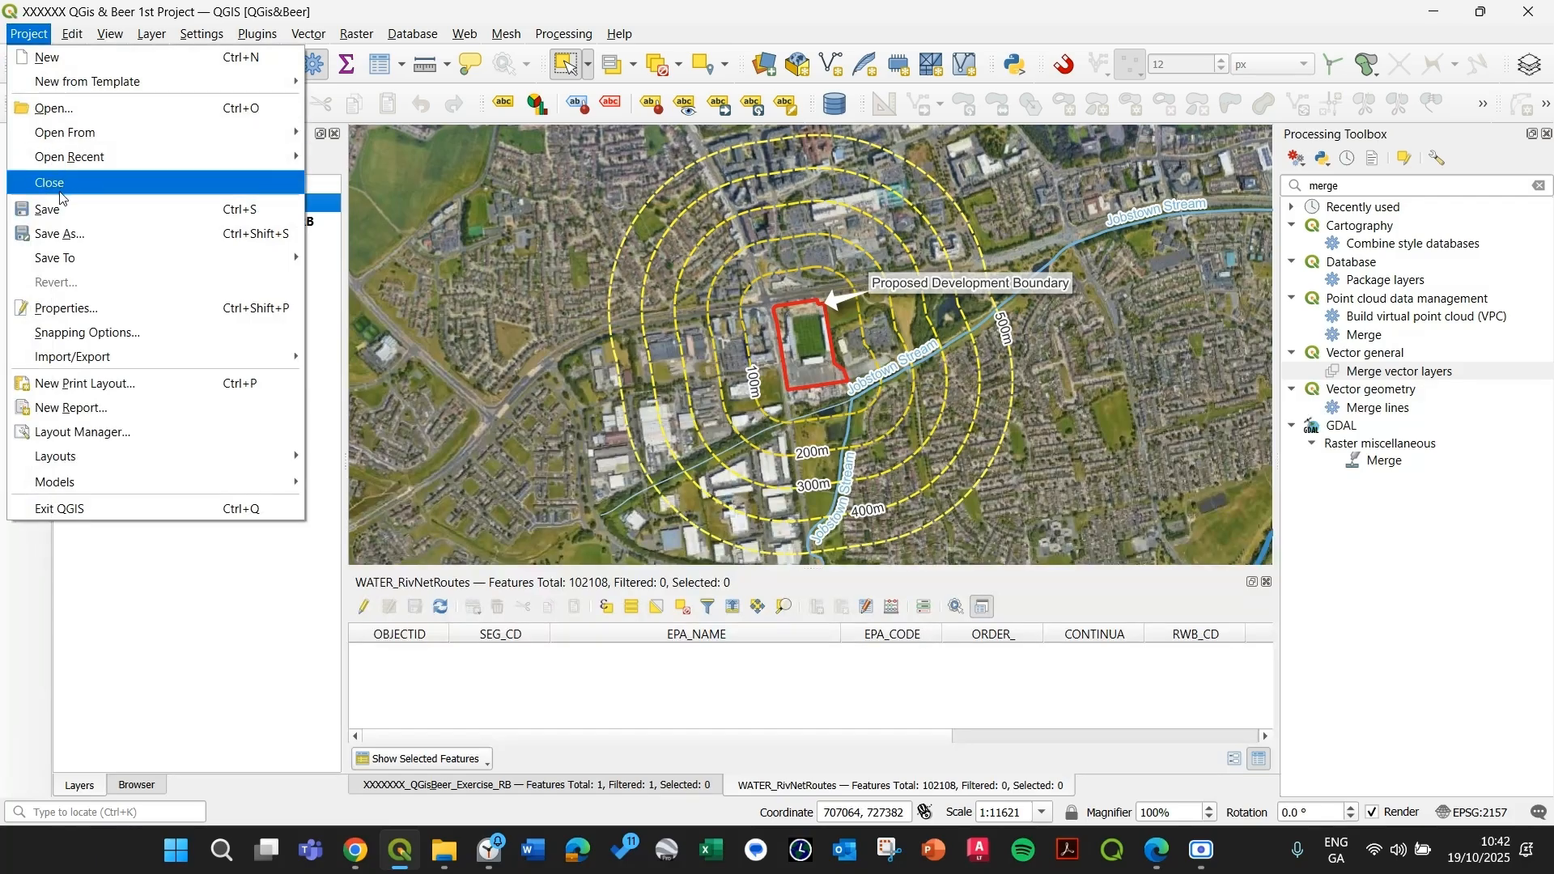
pyautogui.click(87, 387)
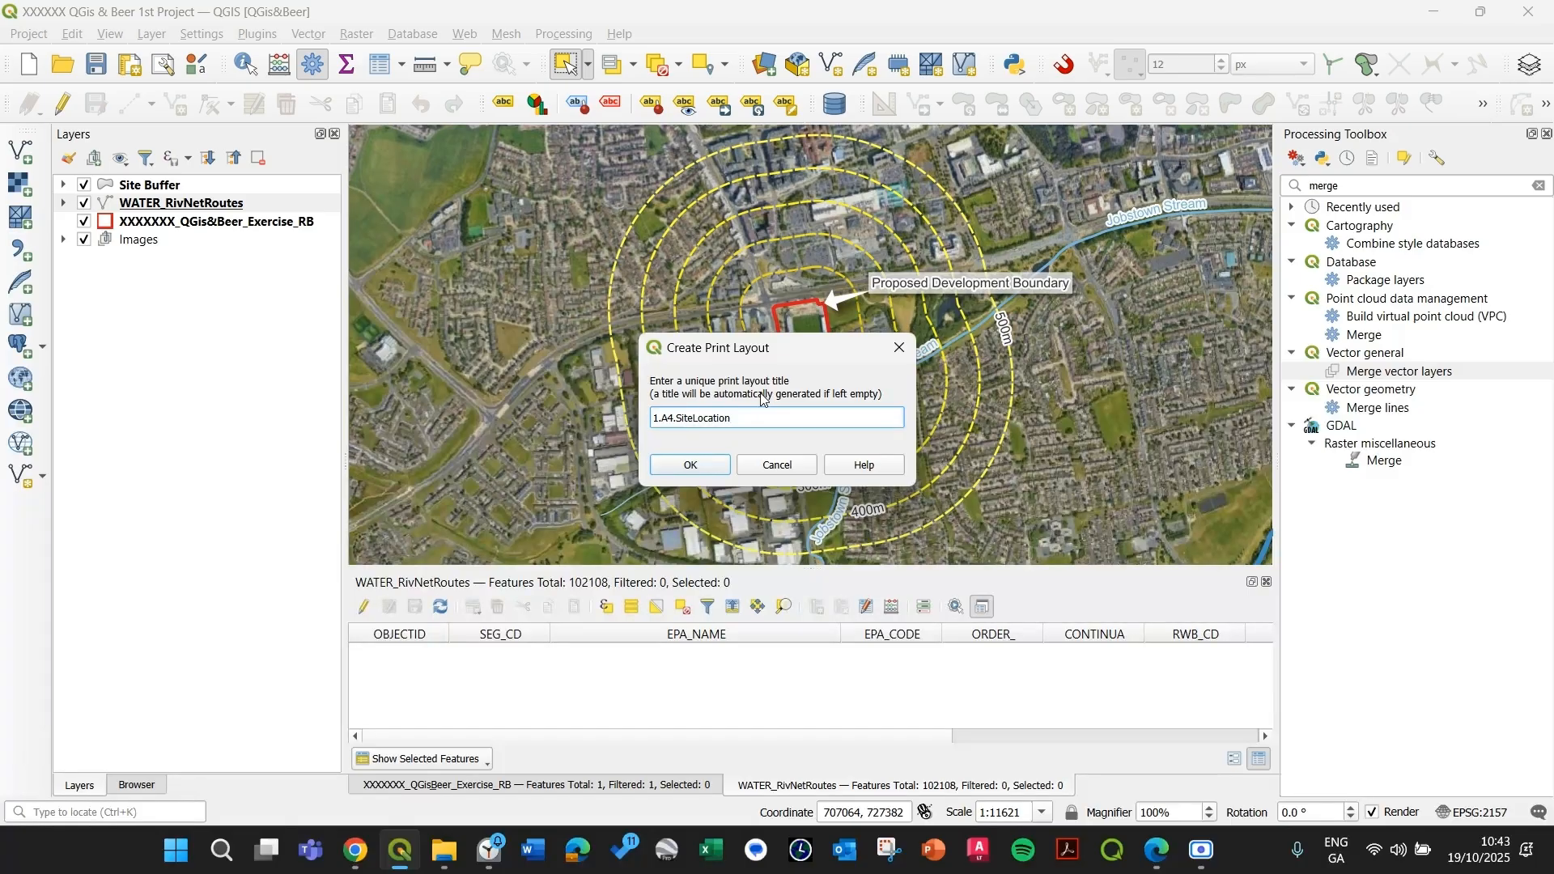
pyautogui.moveTo(733, 418); pyautogui.dragTo(660, 413)
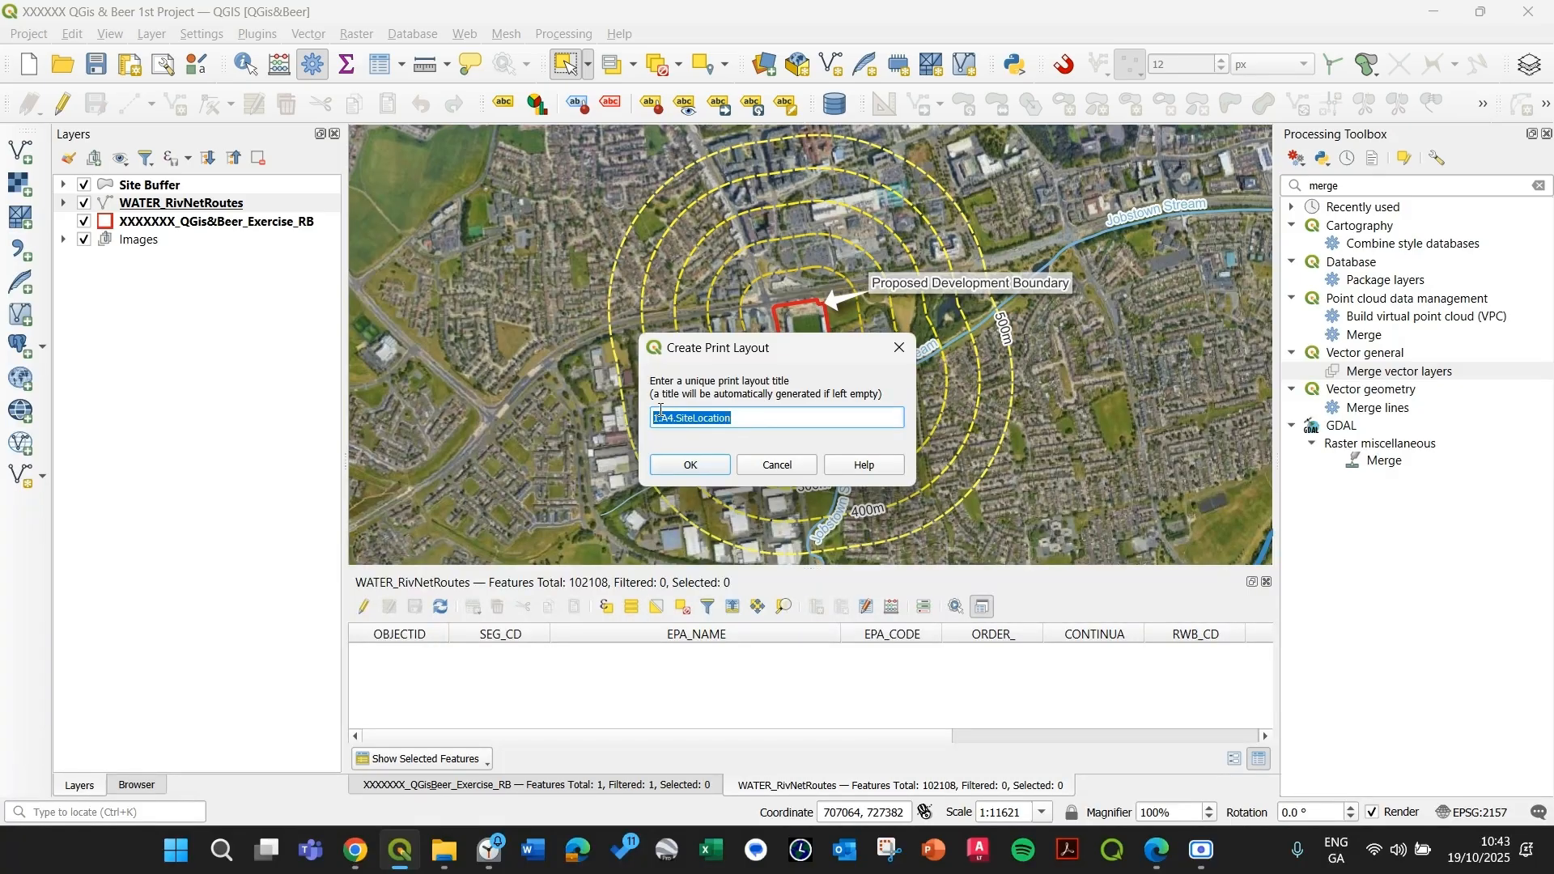
pyautogui.click(687, 465)
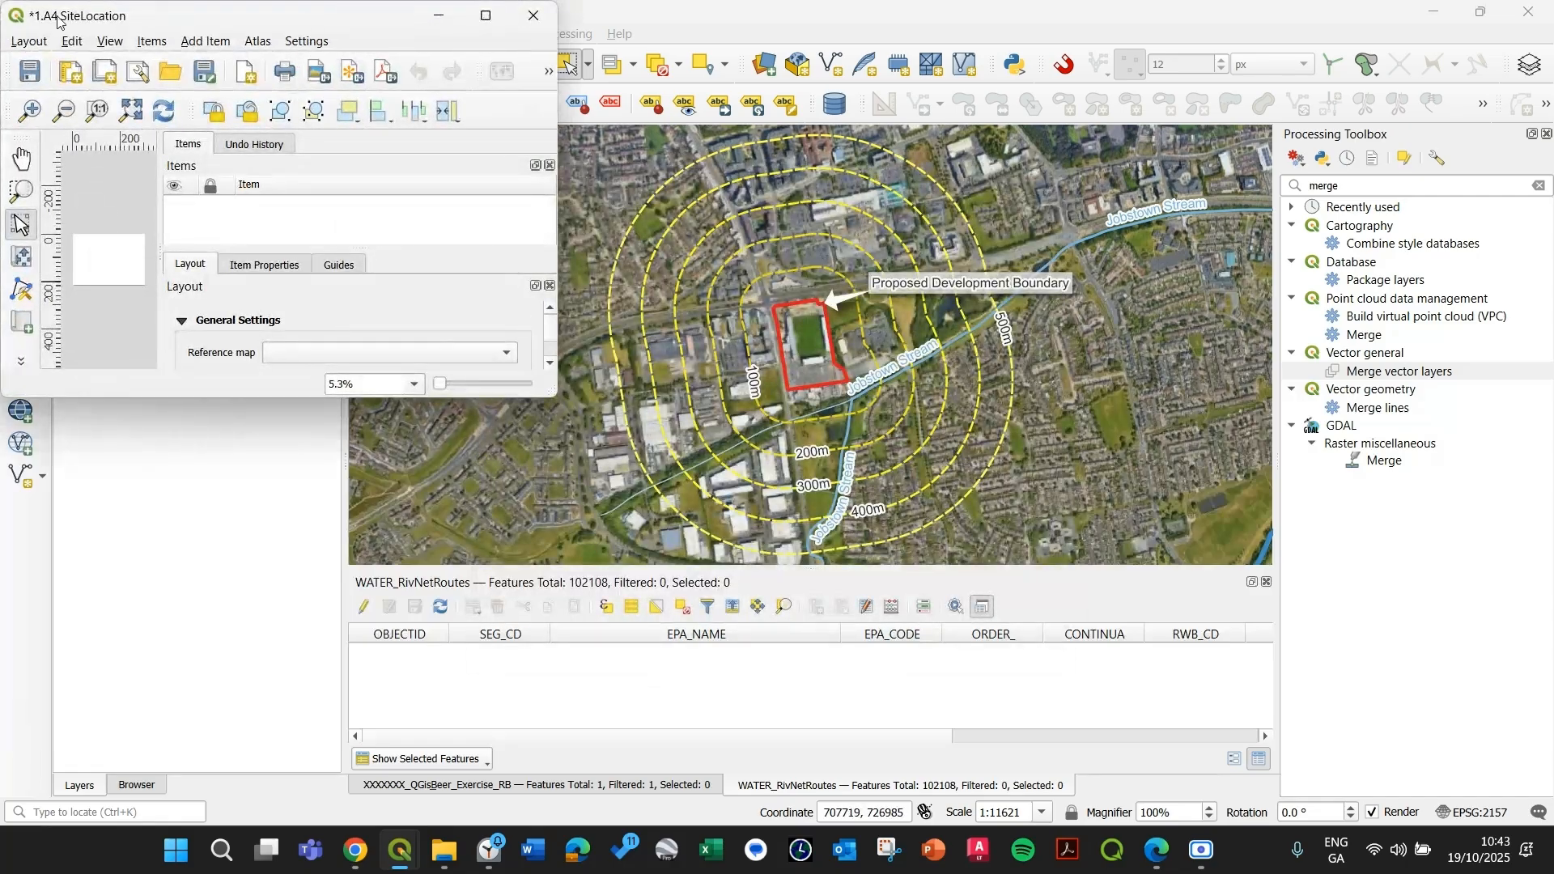
pyautogui.moveTo(556, 396); pyautogui.dragTo(1536, 818)
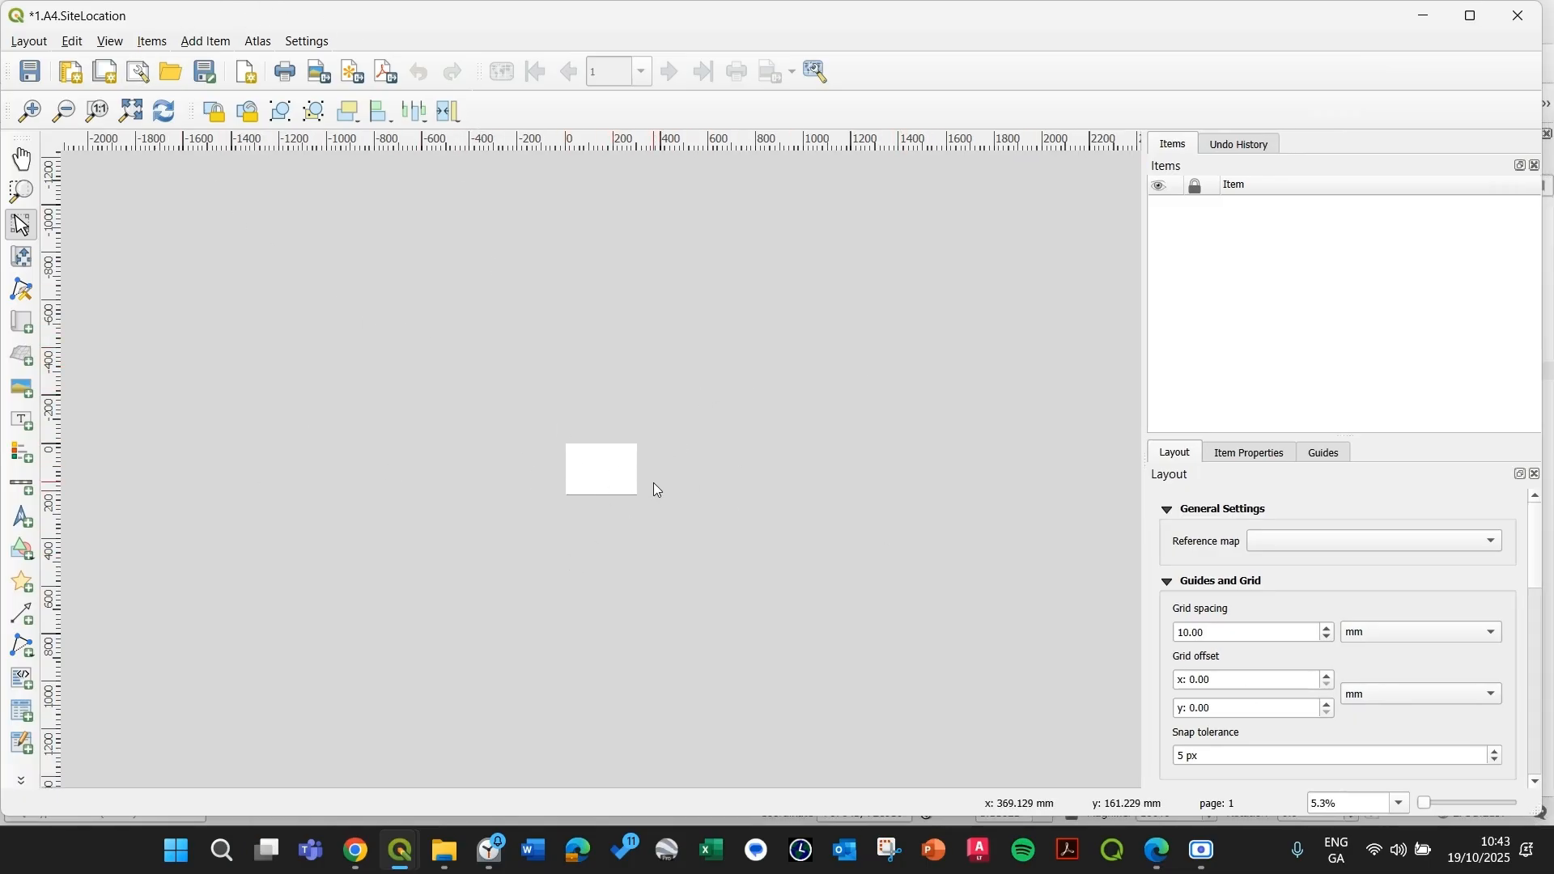
# - Open the blank layout page's properties and set its size to A4
pyautogui.scroll(1, 602, 486)
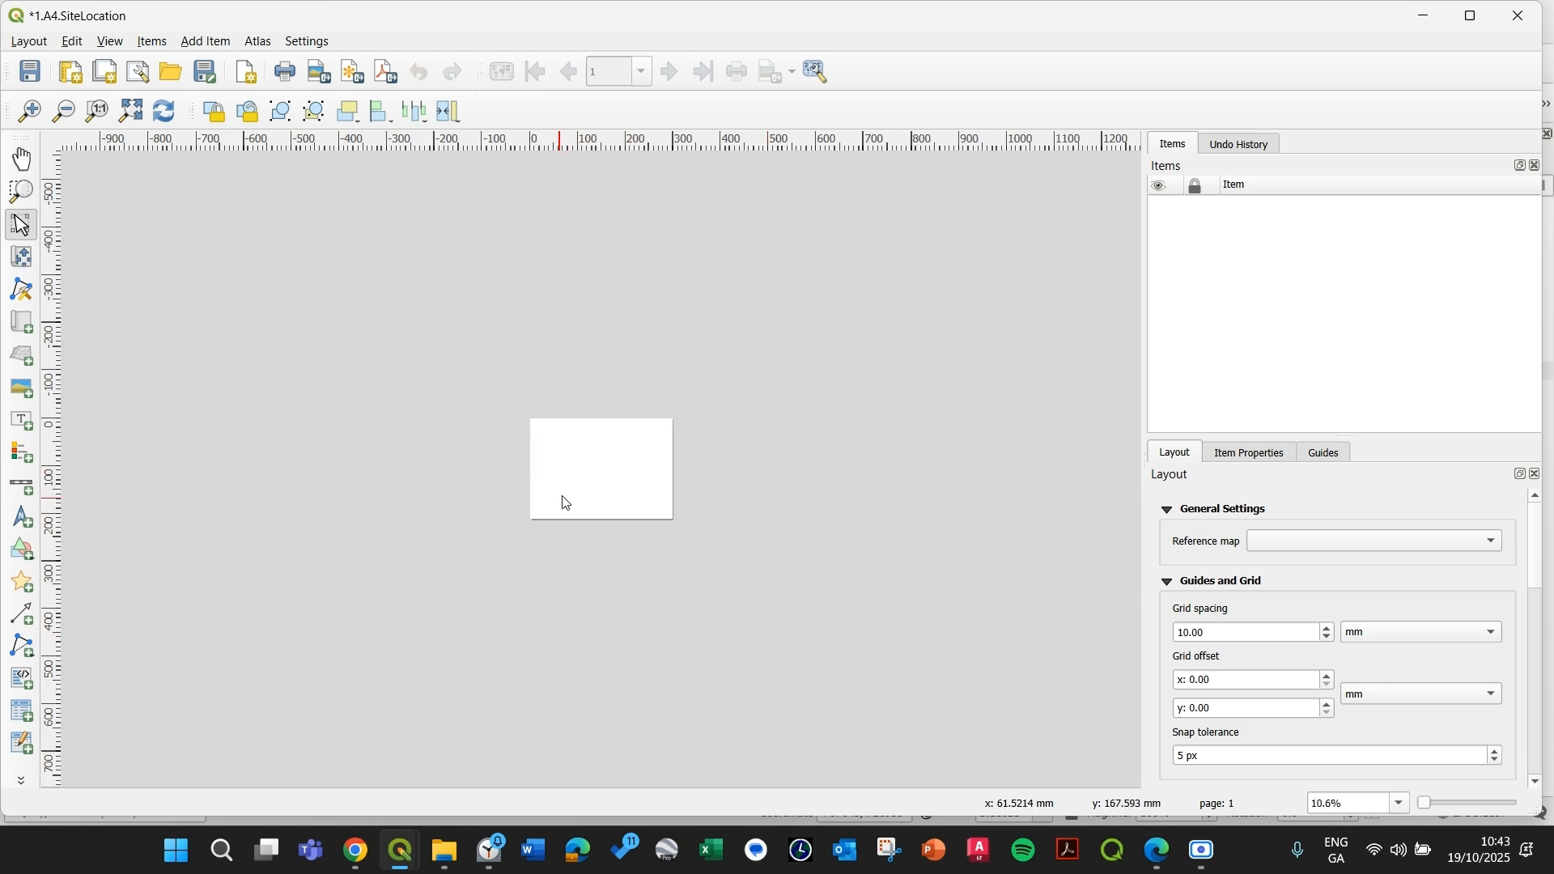
pyautogui.scroll(2, 567, 504)
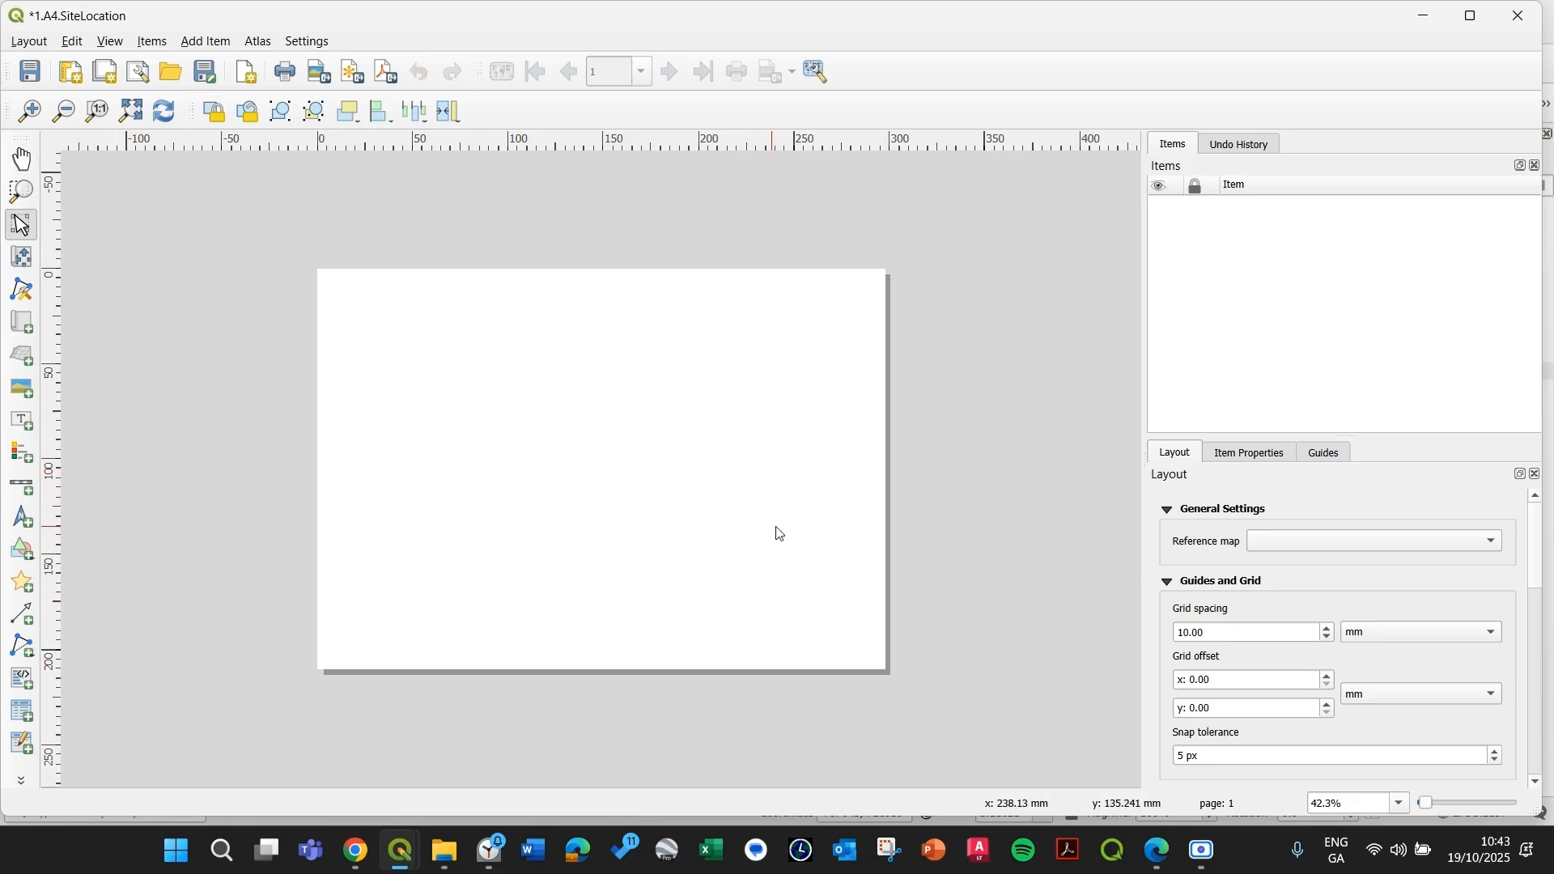
pyautogui.rightClick(535, 448)
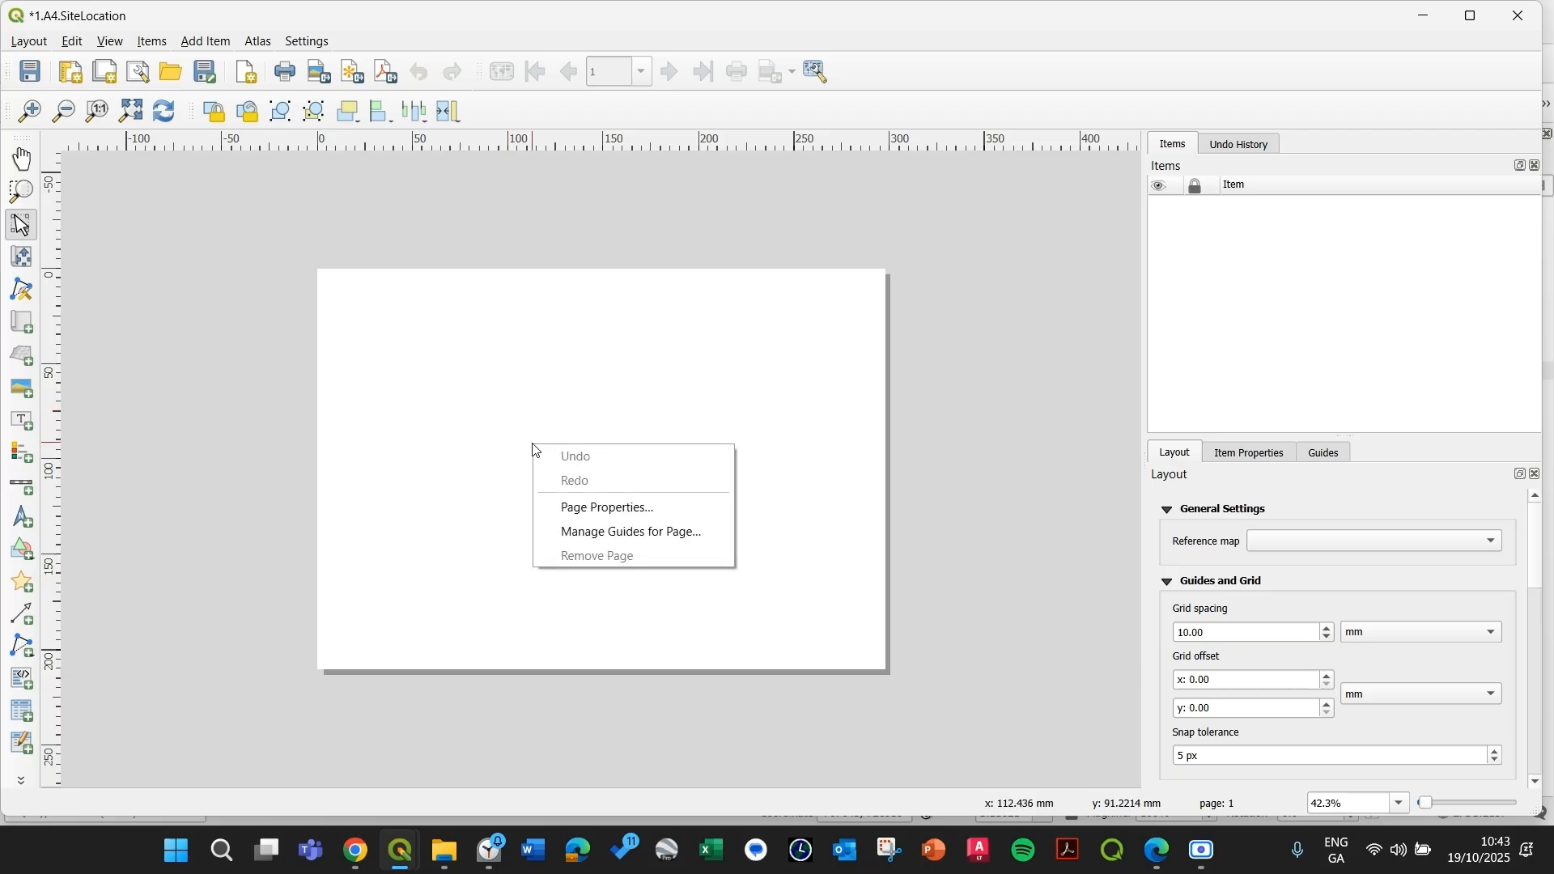
pyautogui.click(604, 508)
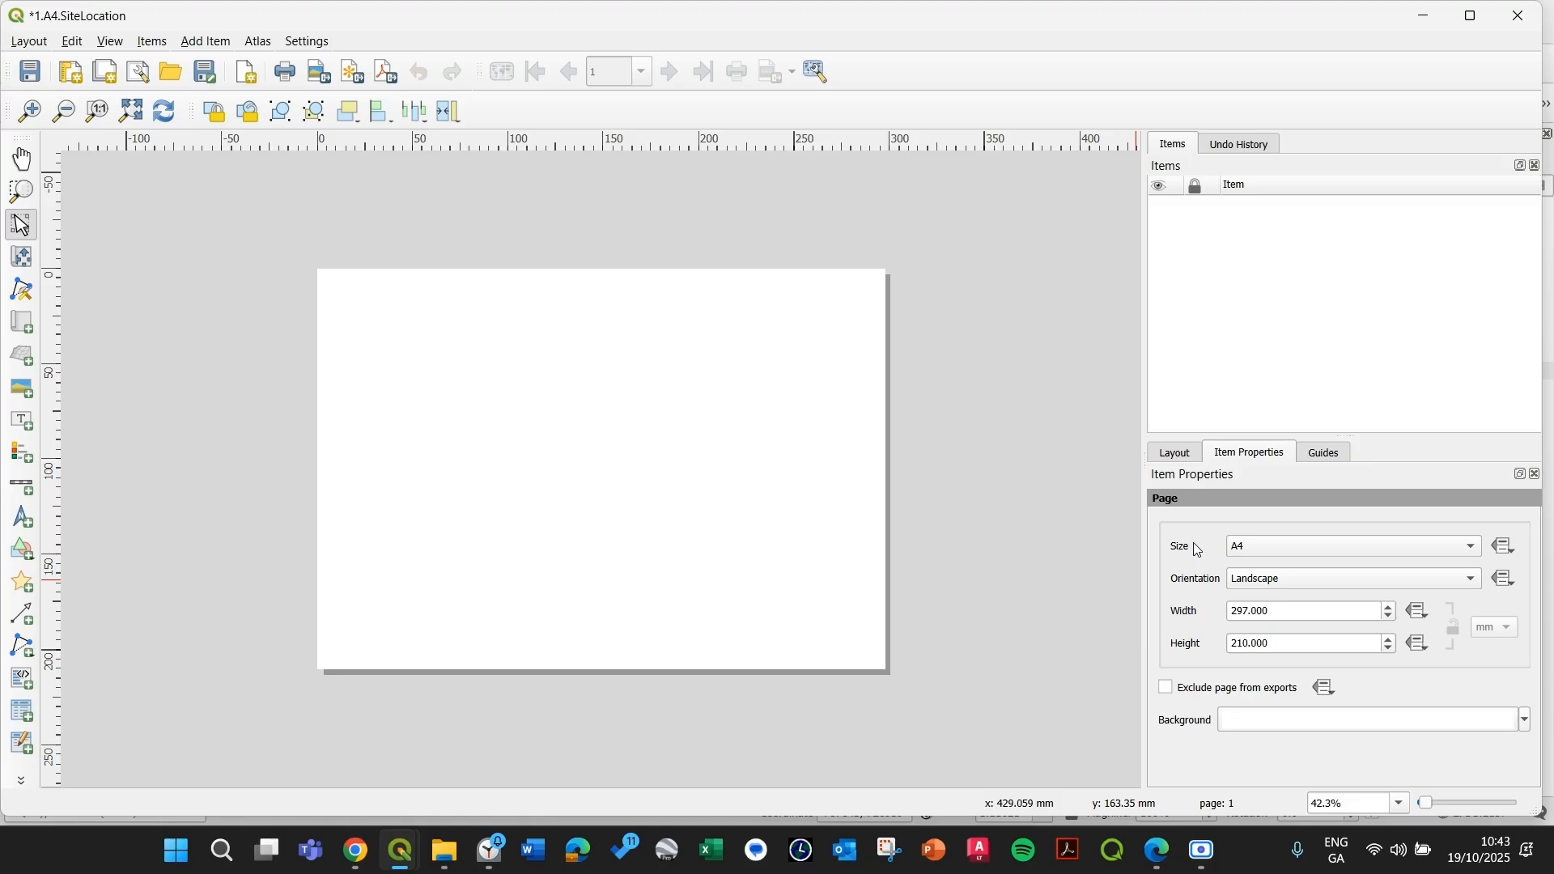
pyautogui.click(1285, 556)
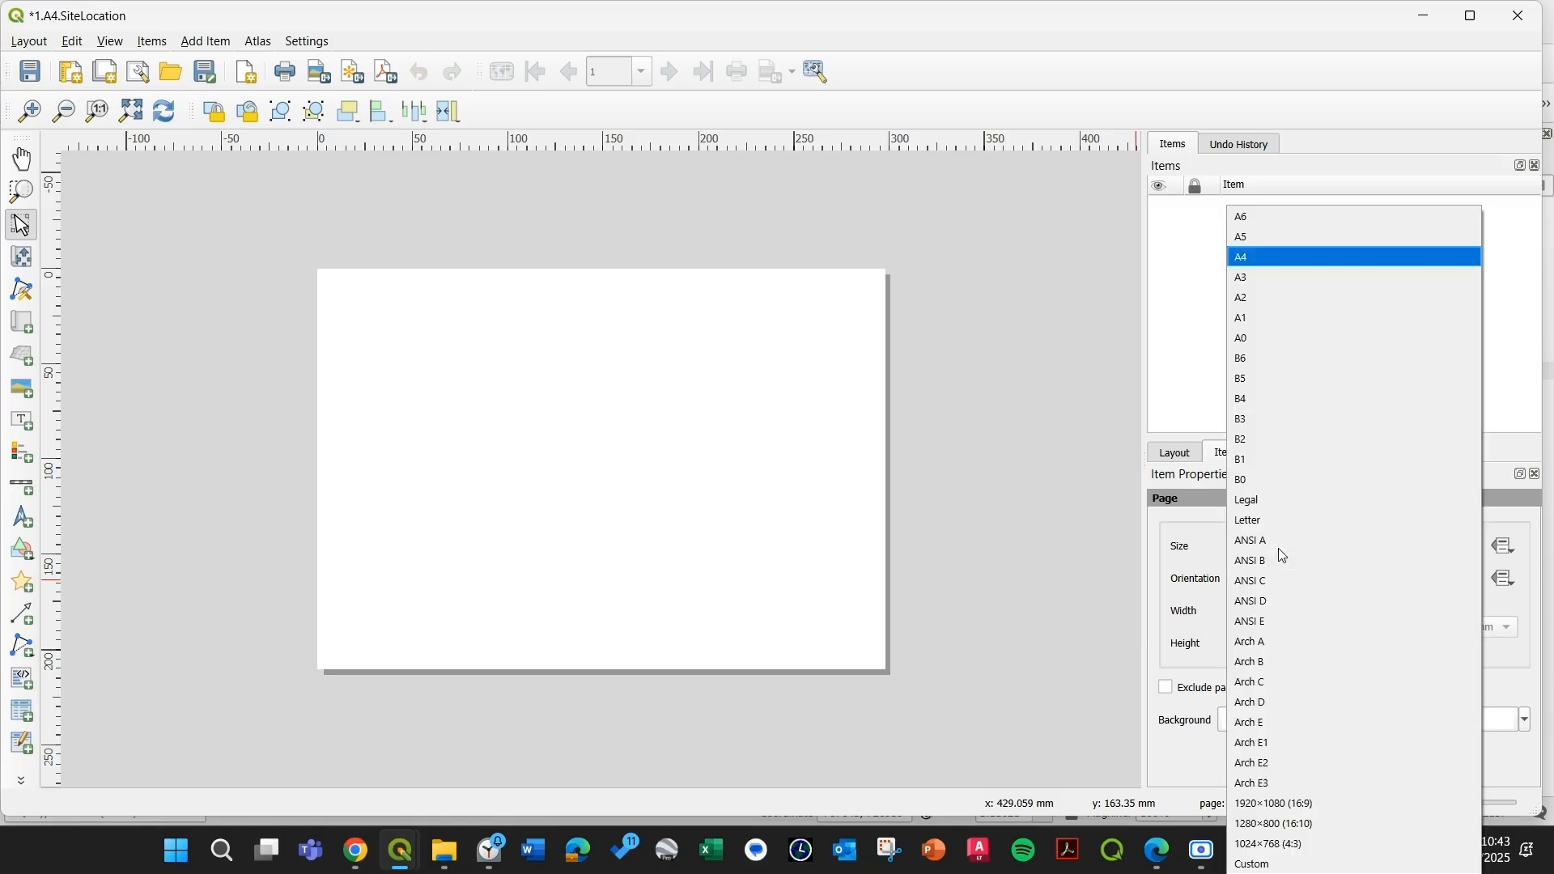
pyautogui.click(1261, 258)
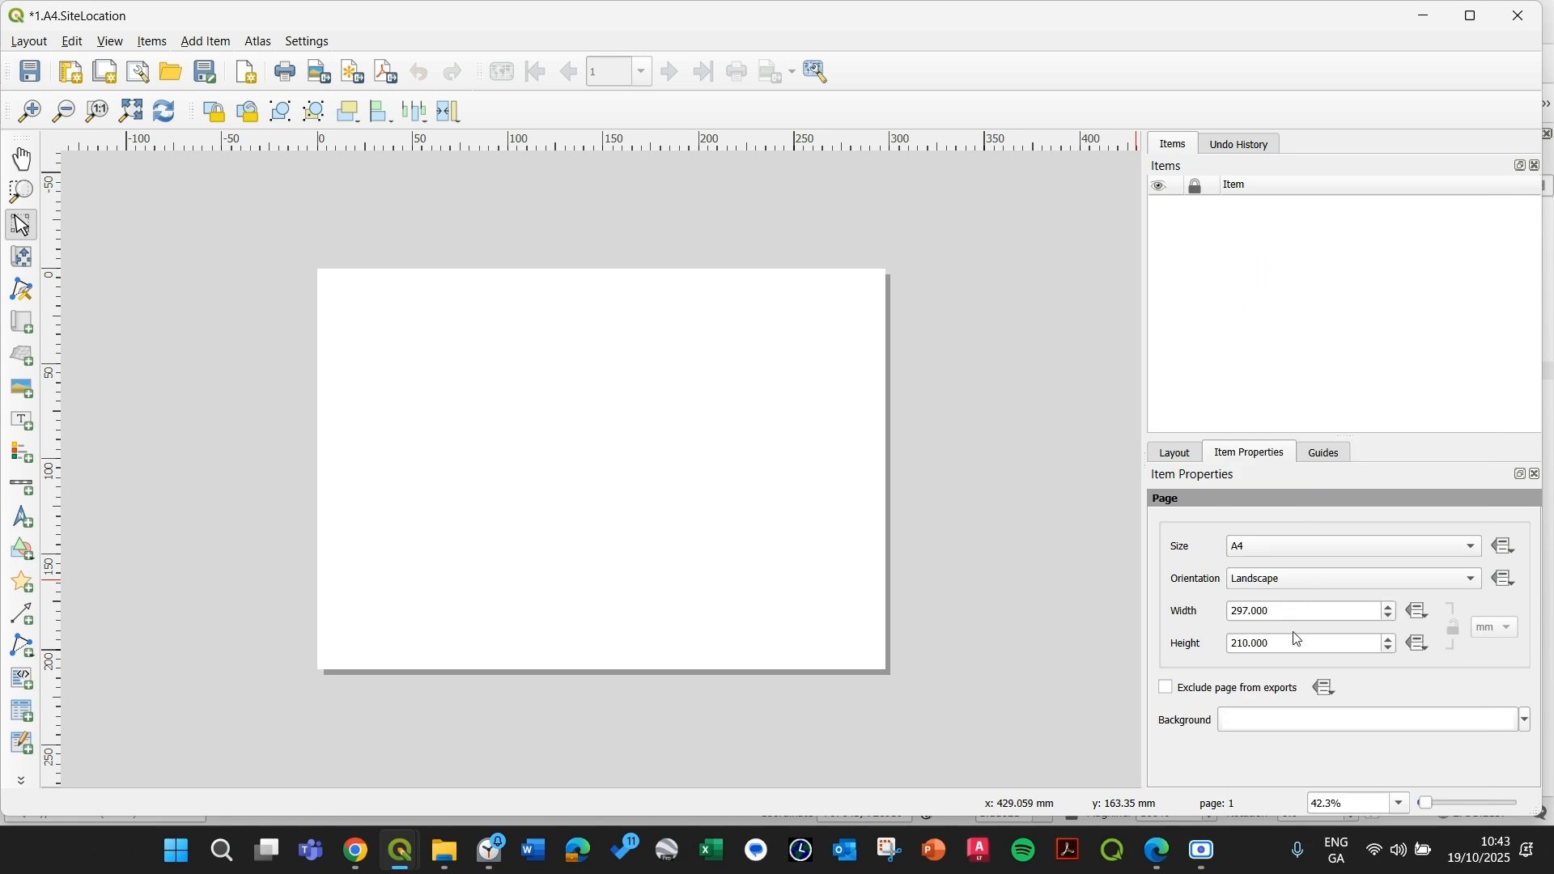
# - Try the page in Portrait orientation and return it to Landscape
pyautogui.click(1285, 579)
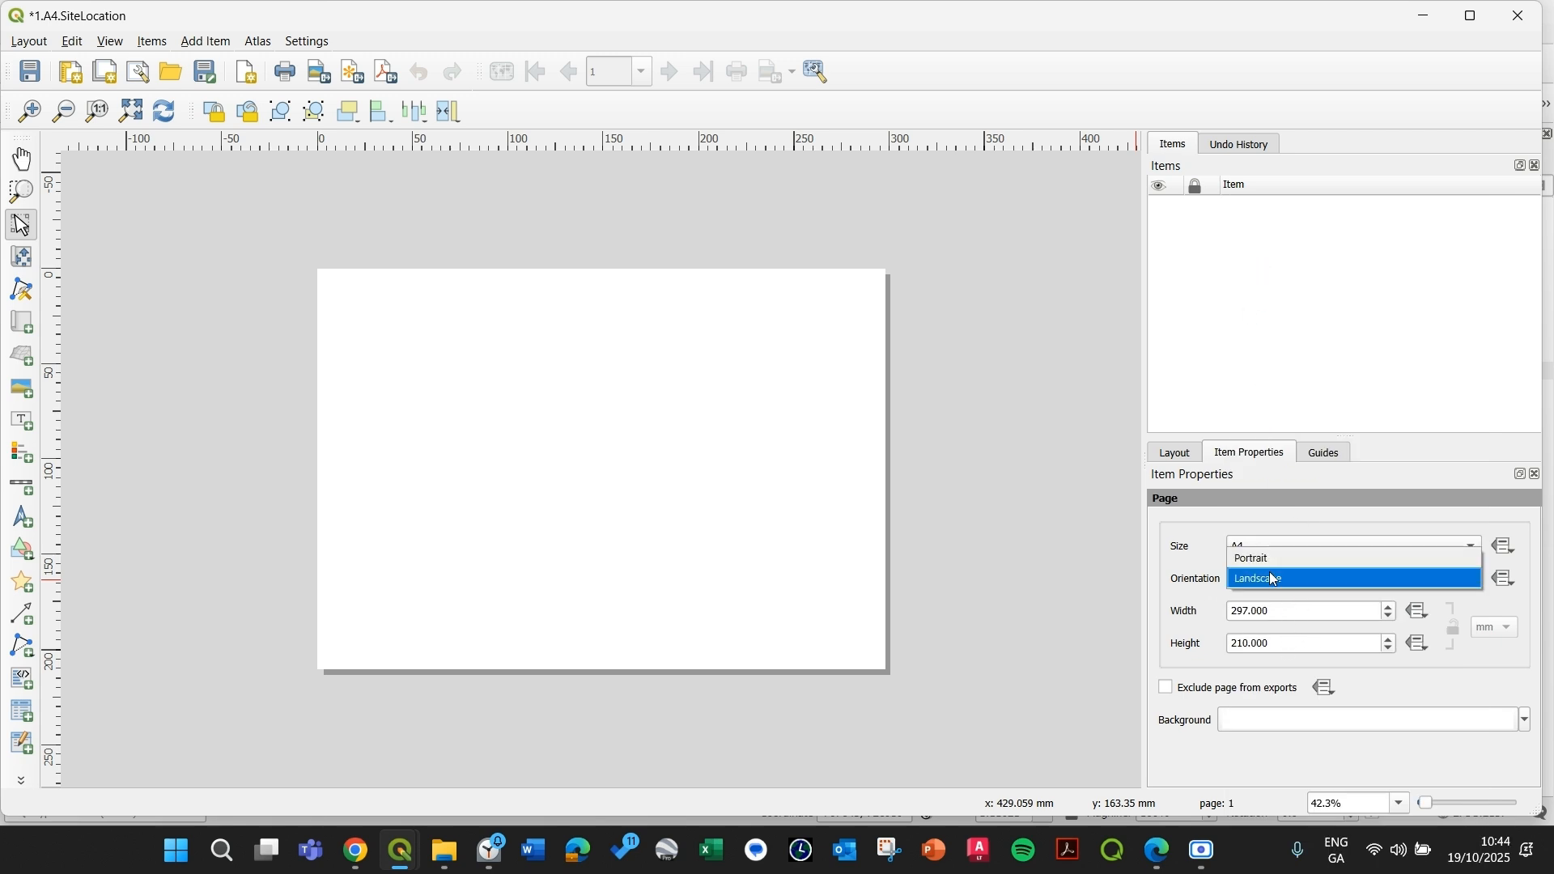
pyautogui.click(1269, 559)
pyautogui.click(1265, 582)
pyautogui.click(1275, 601)
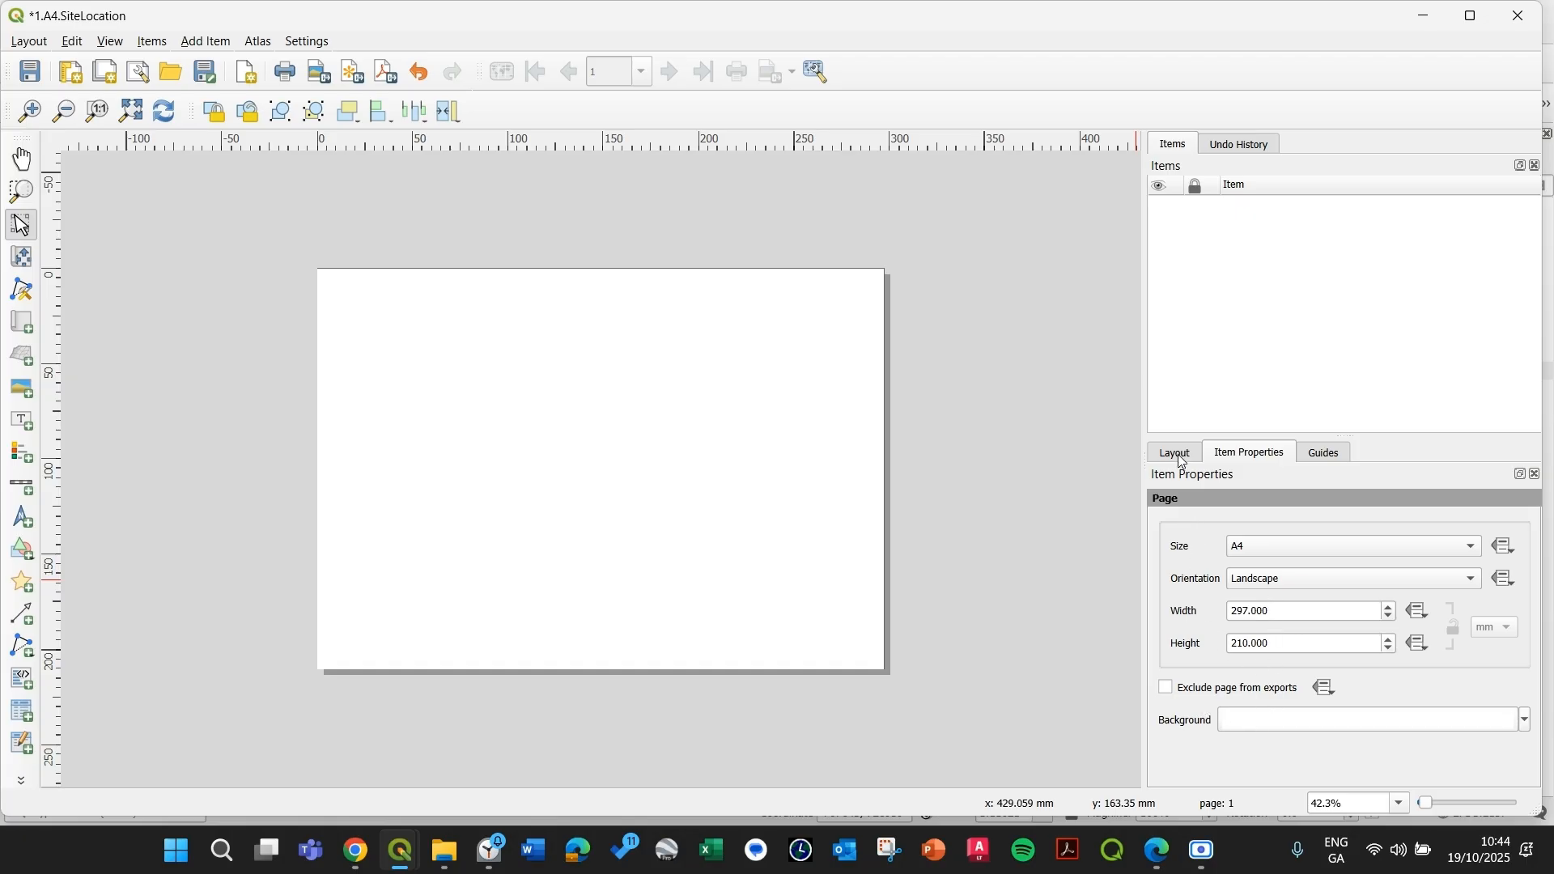
pyautogui.click(1052, 464)
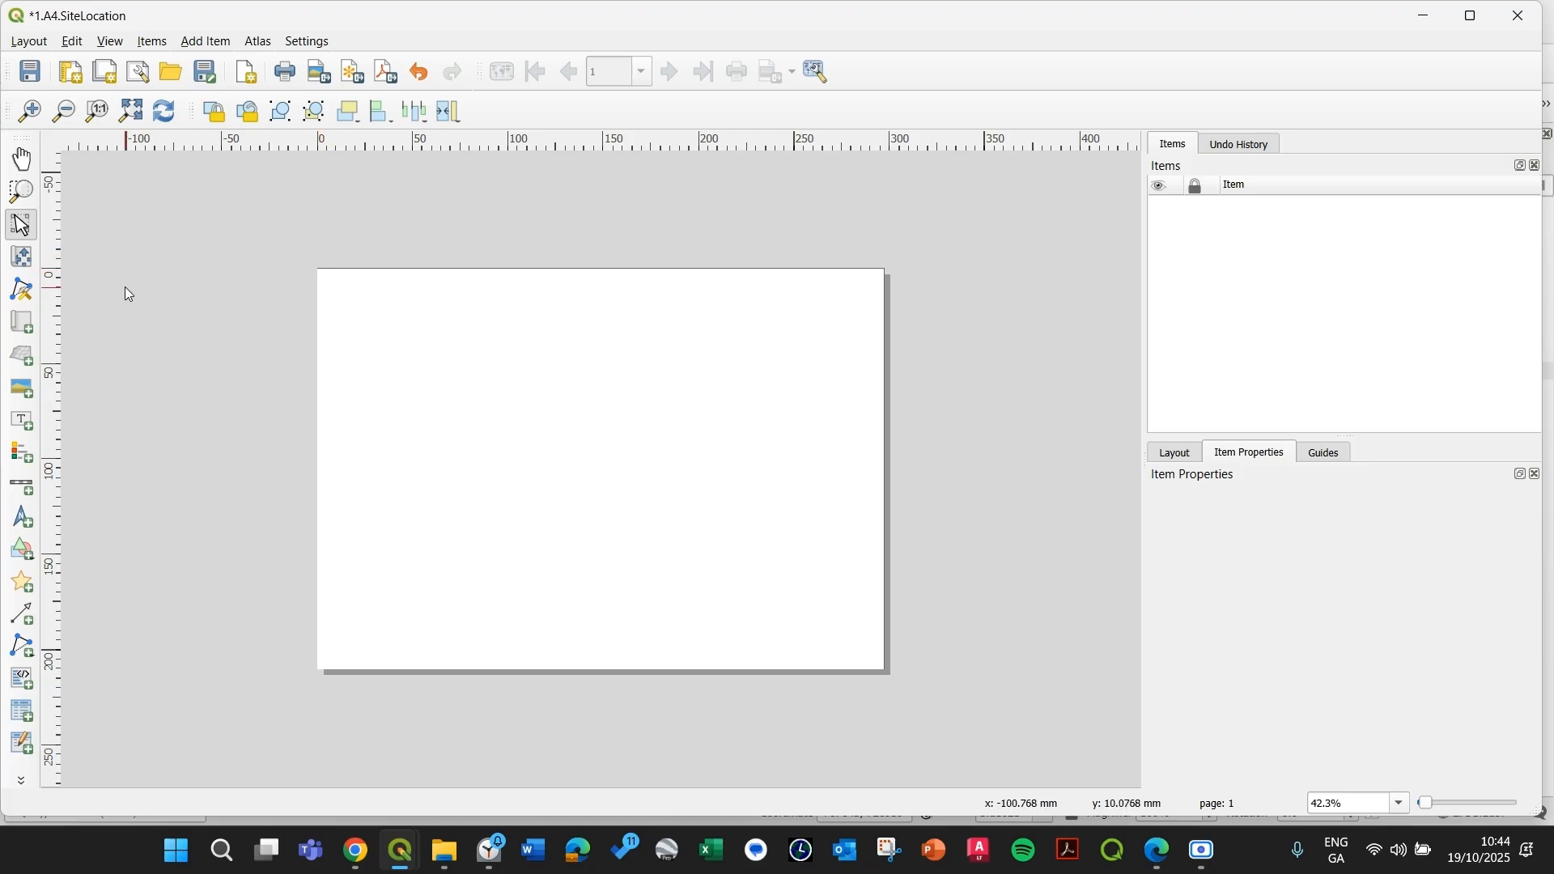
# - Add a map to the layout, drawn from corner to corner so it covers the whole page
pyautogui.click(22, 325)
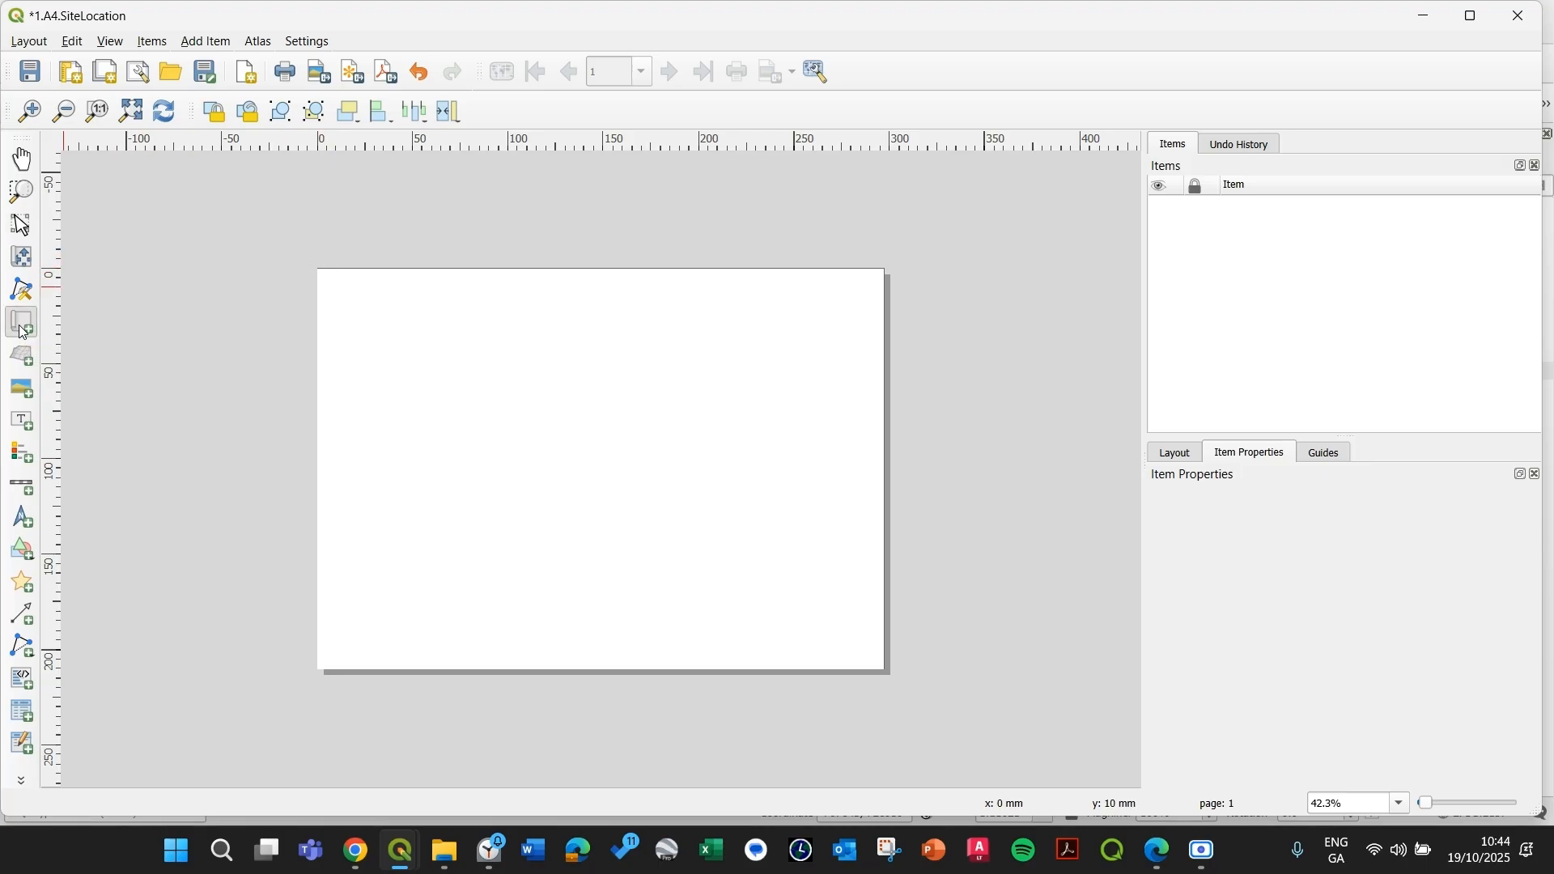
pyautogui.click(152, 42)
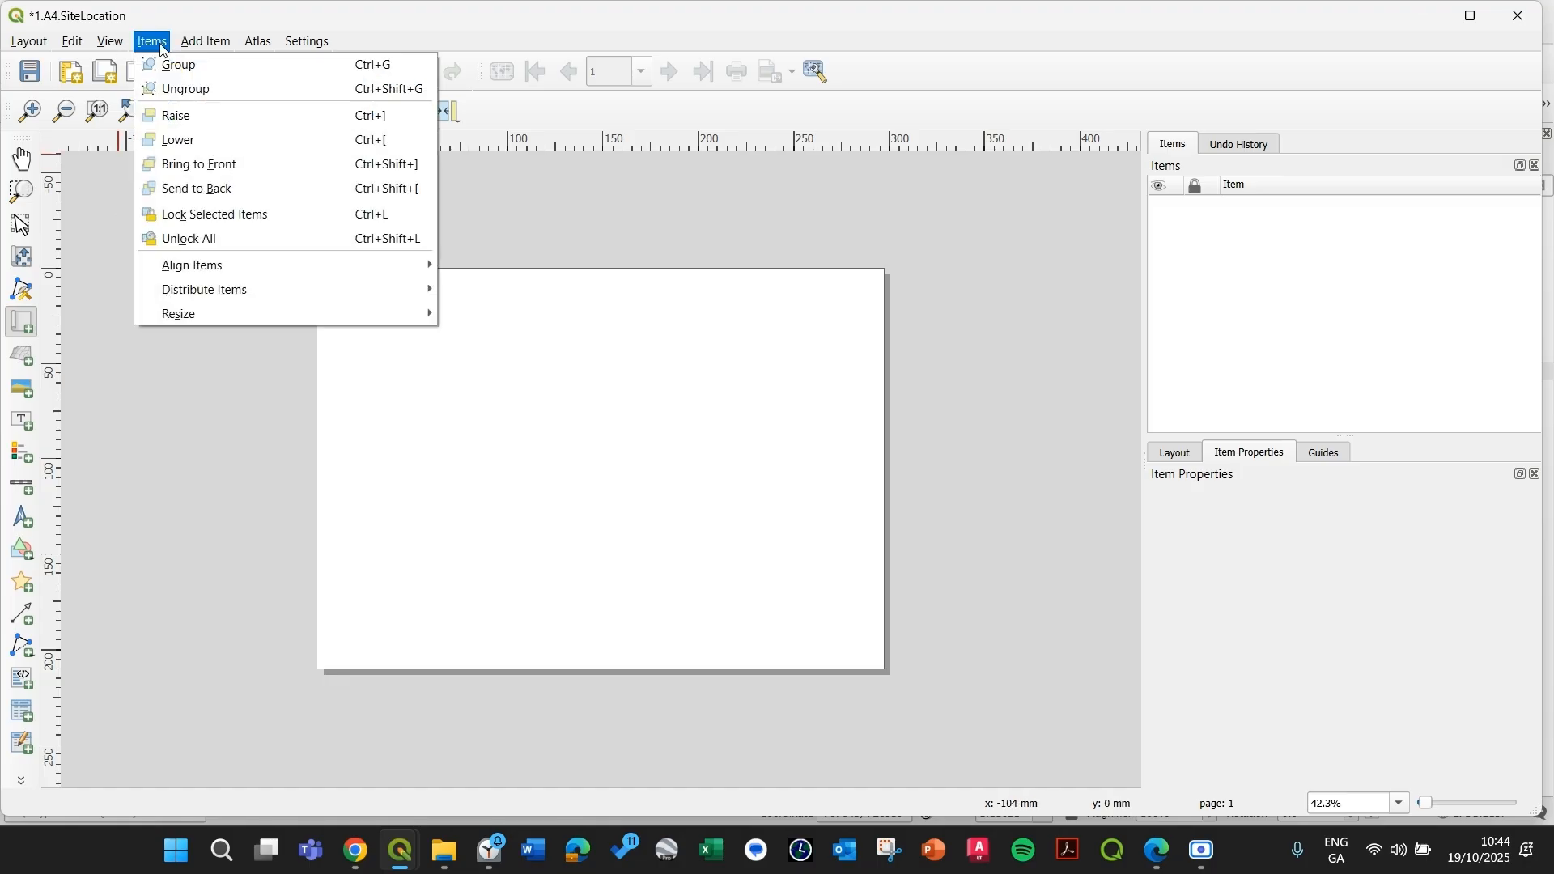
pyautogui.moveTo(204, 43)
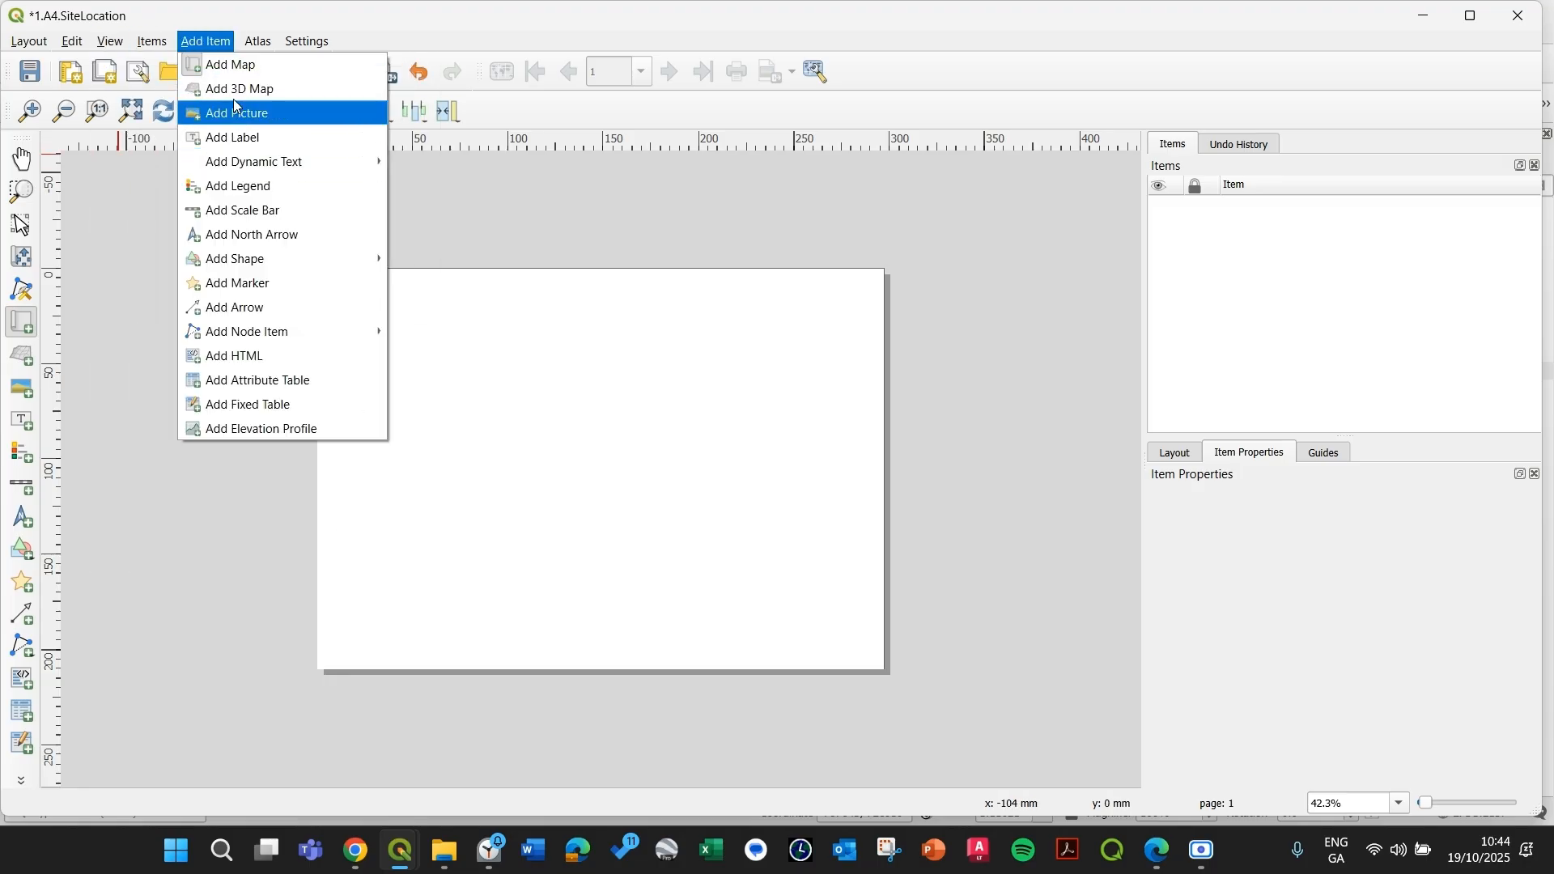
pyautogui.click(541, 12)
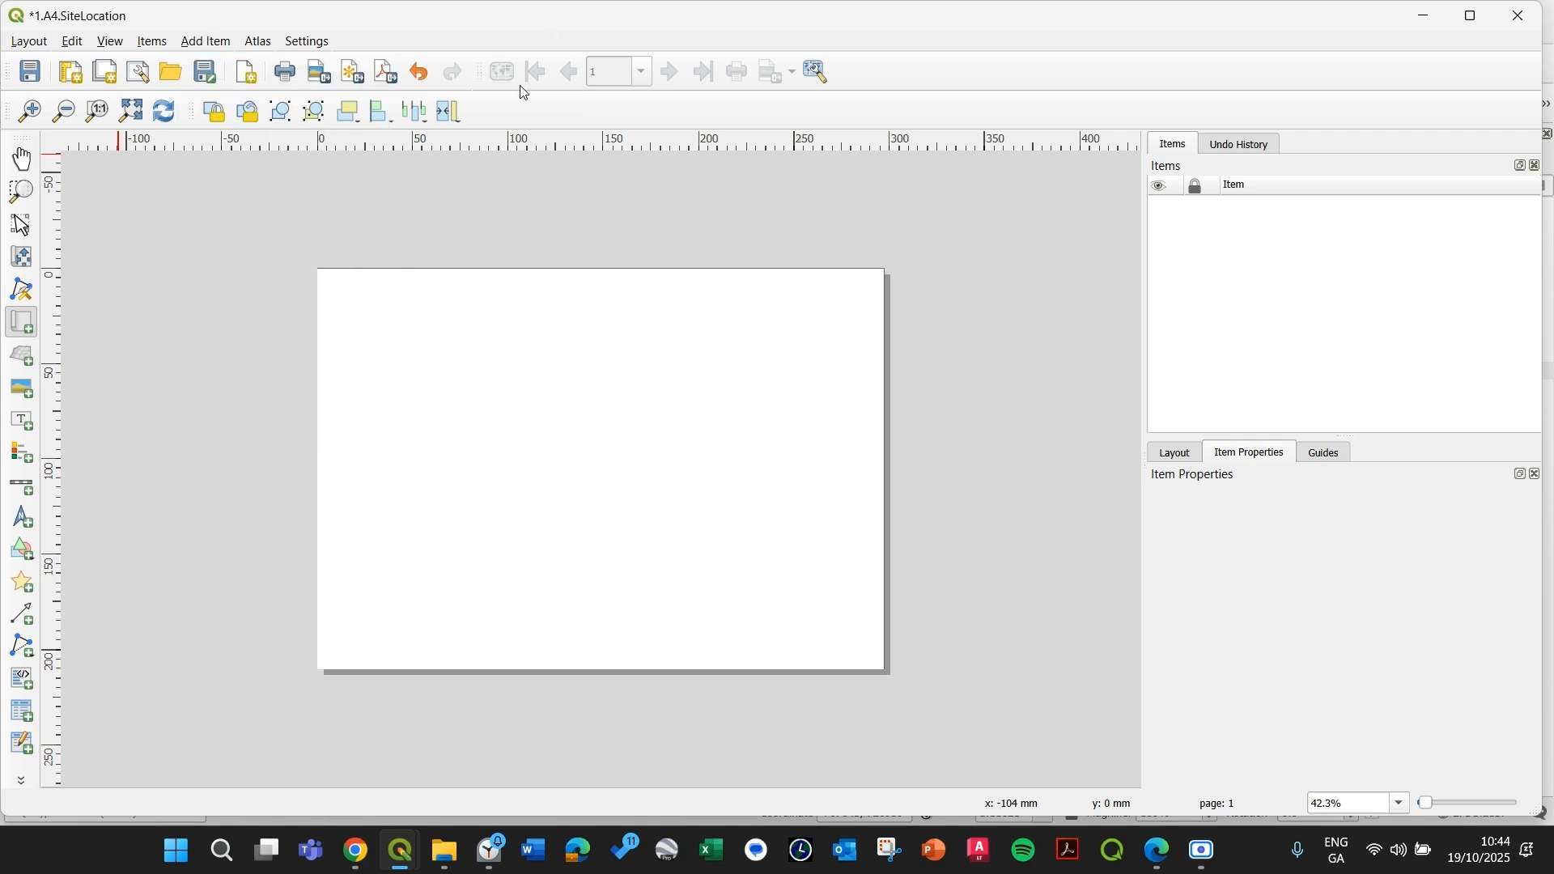
pyautogui.moveTo(316, 267); pyautogui.dragTo(888, 670)
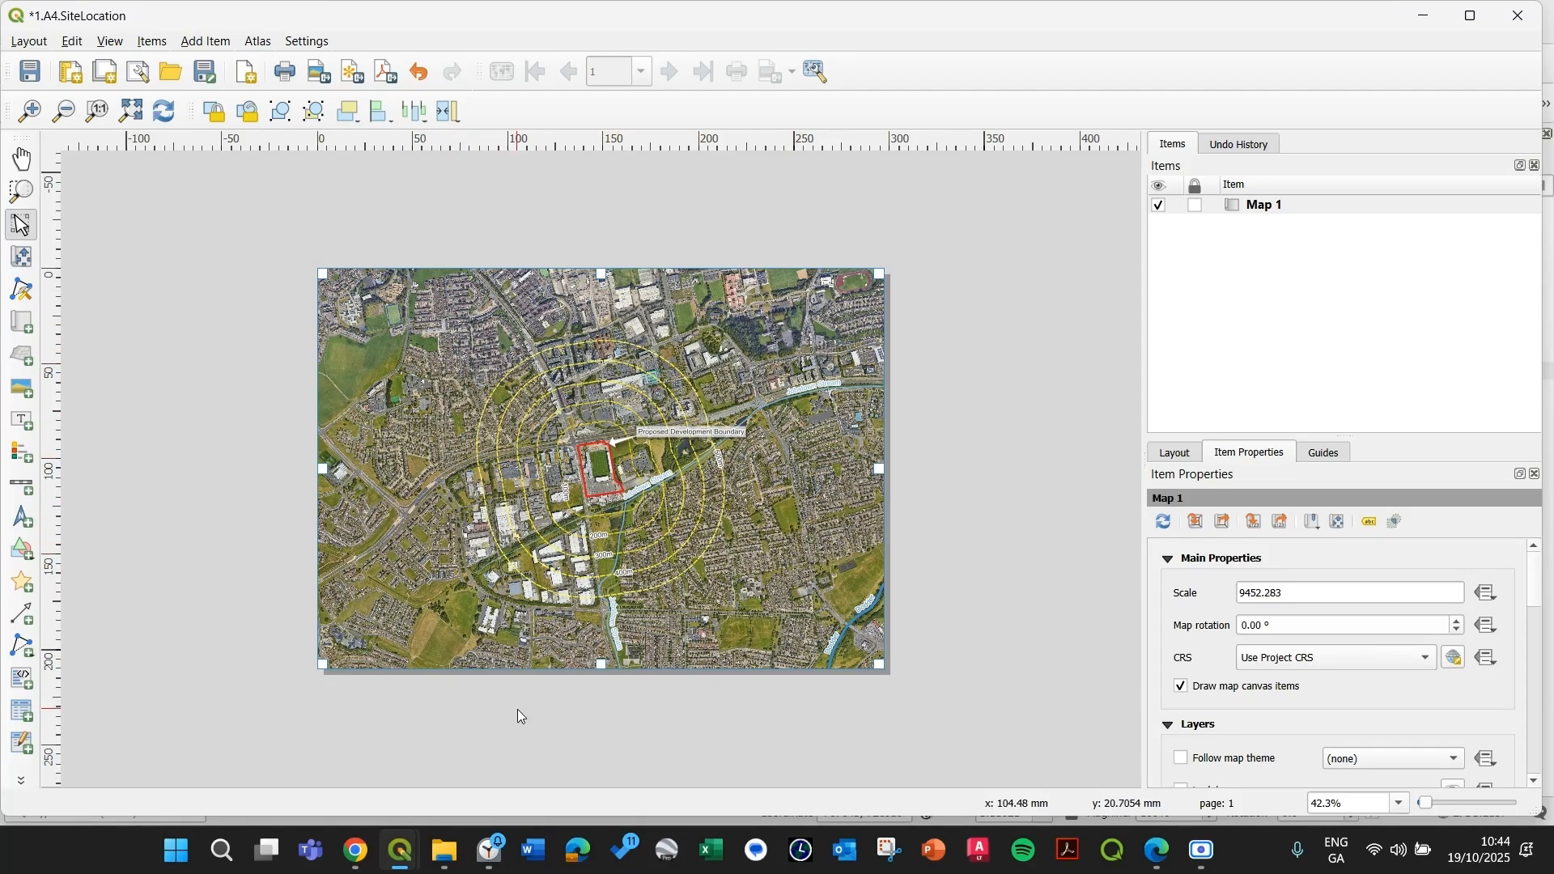
pyautogui.click(901, 664)
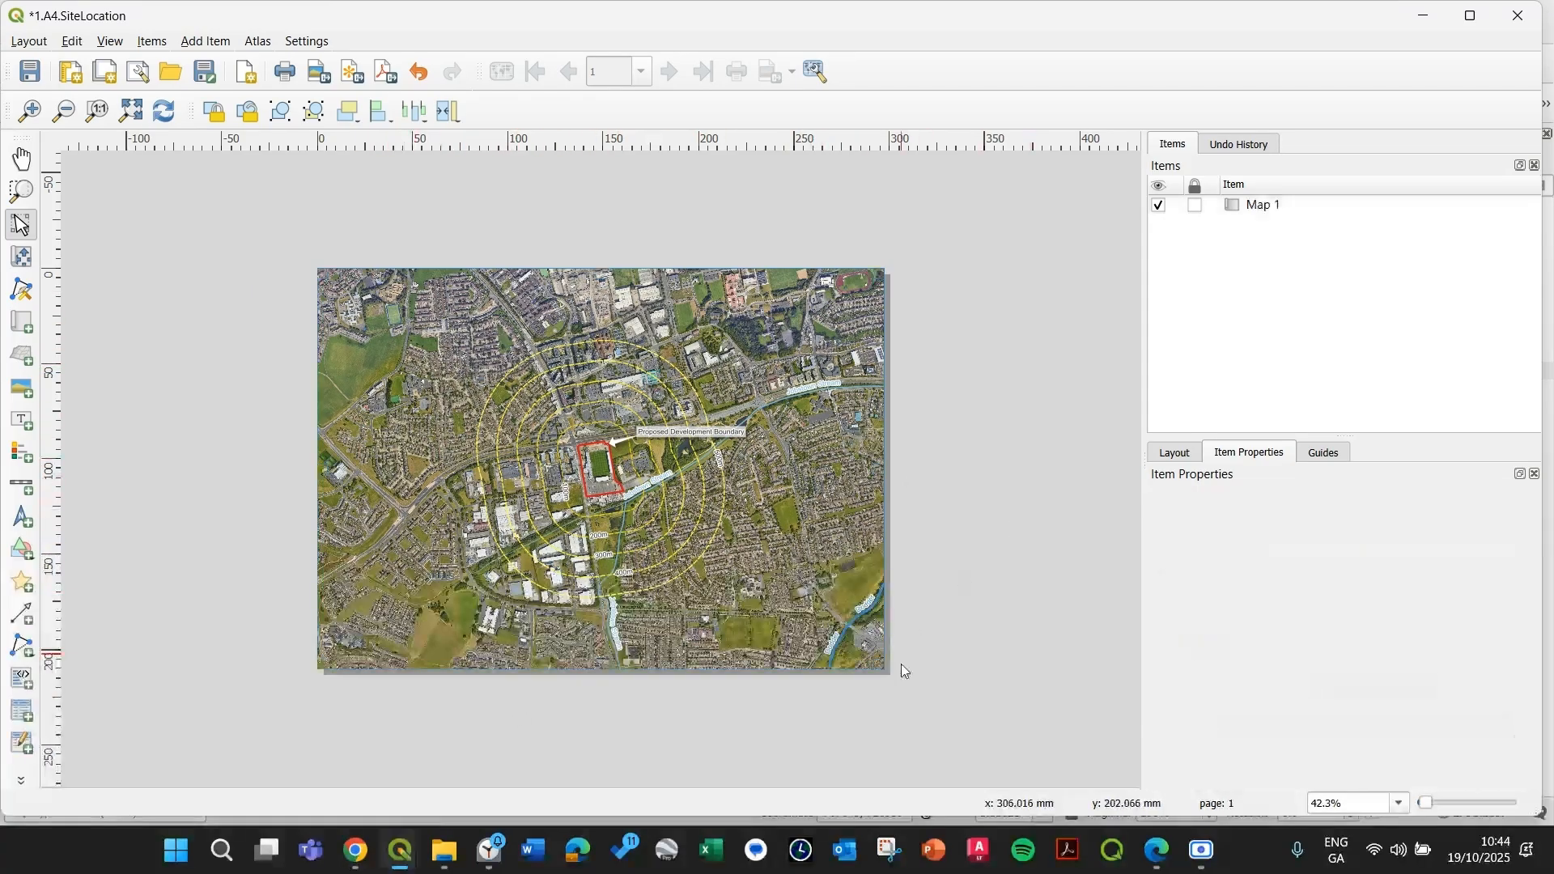
# - Rename the map item in the layout's item list as Main Map
pyautogui.click(772, 430)
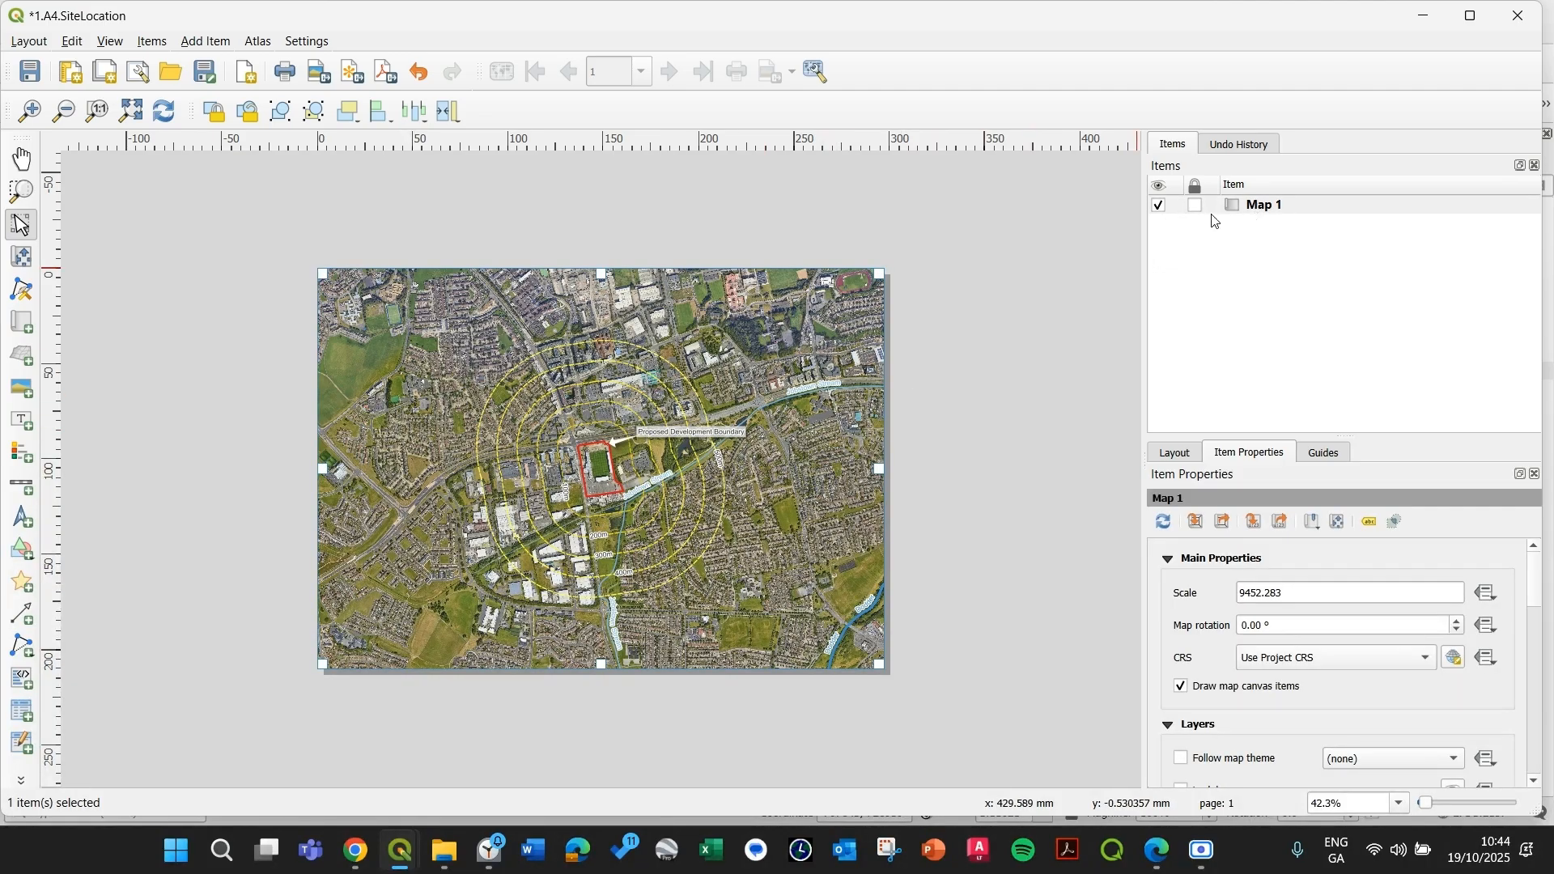
pyautogui.click(1299, 207)
pyautogui.rightClick(1295, 205)
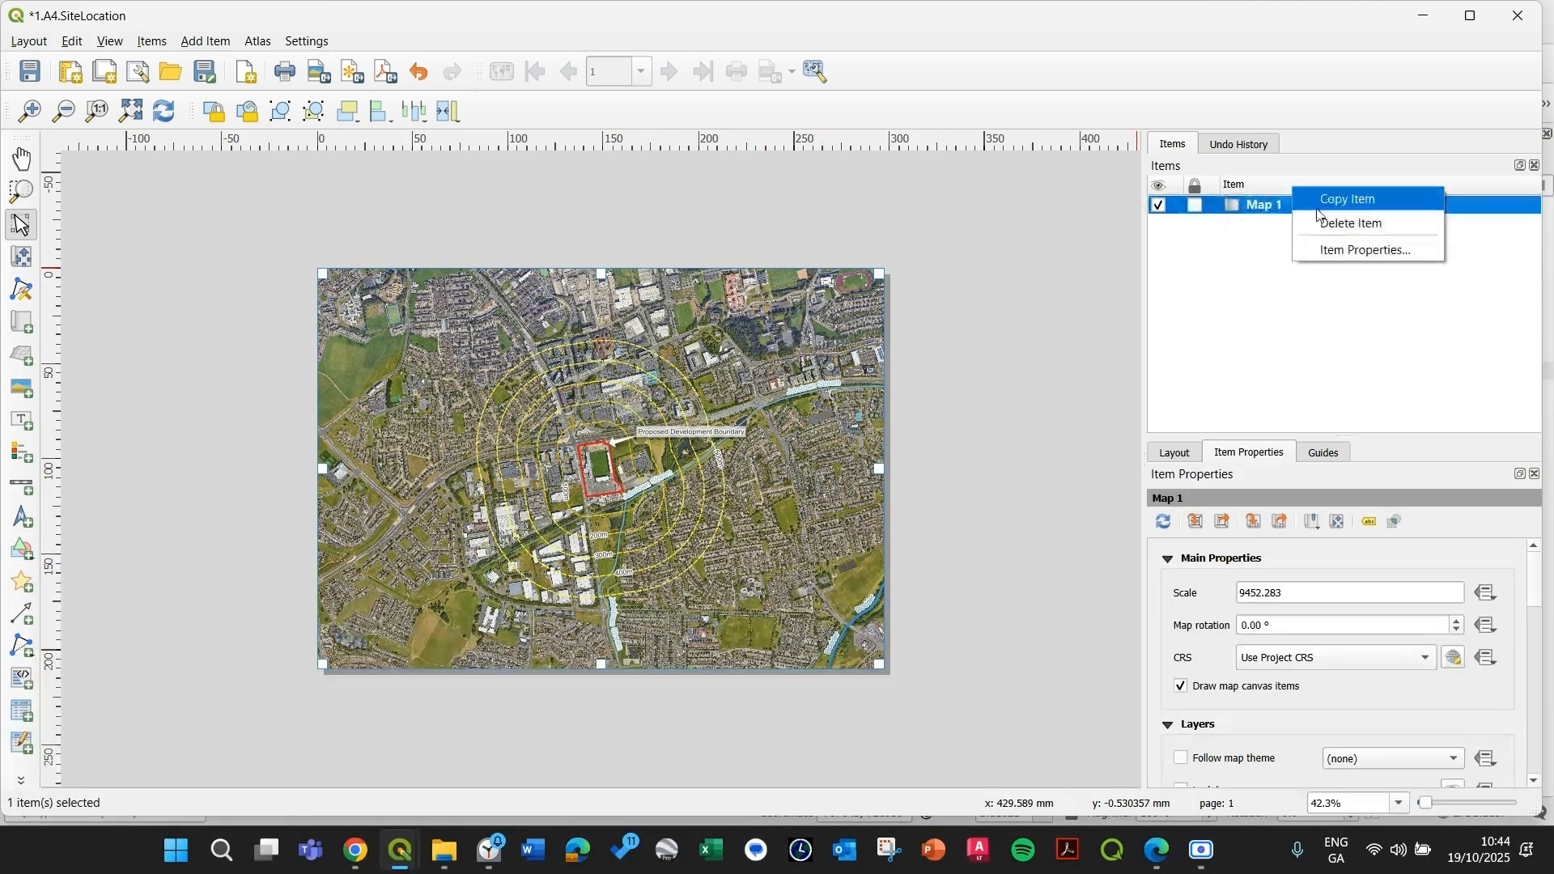
pyautogui.click(1268, 251)
pyautogui.doubleClick(1258, 206)
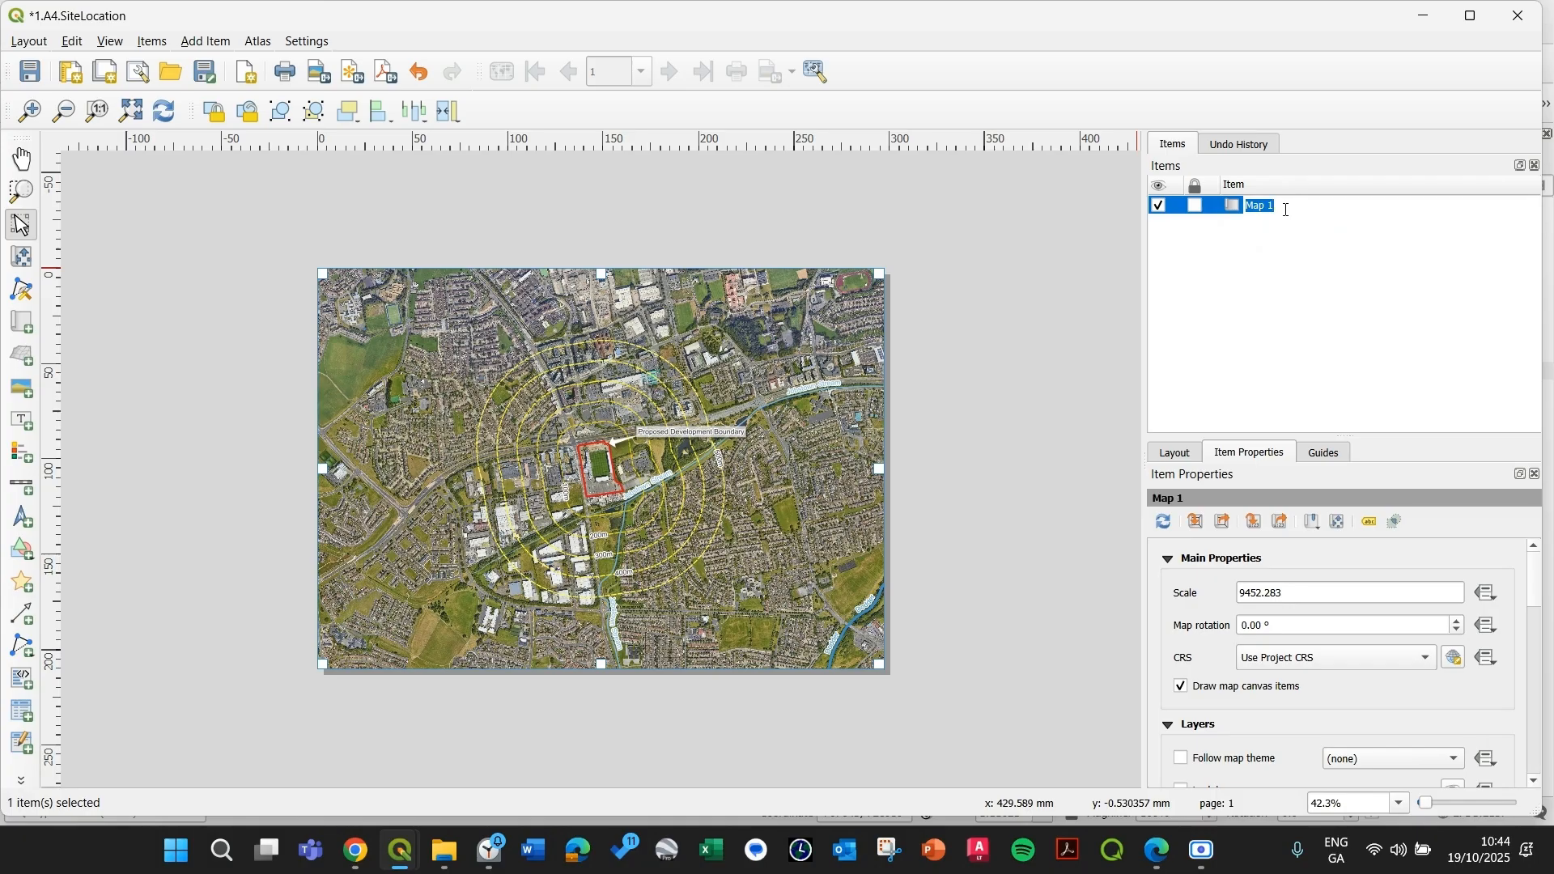
pyautogui.write('Main Map')
pyautogui.click(1276, 243)
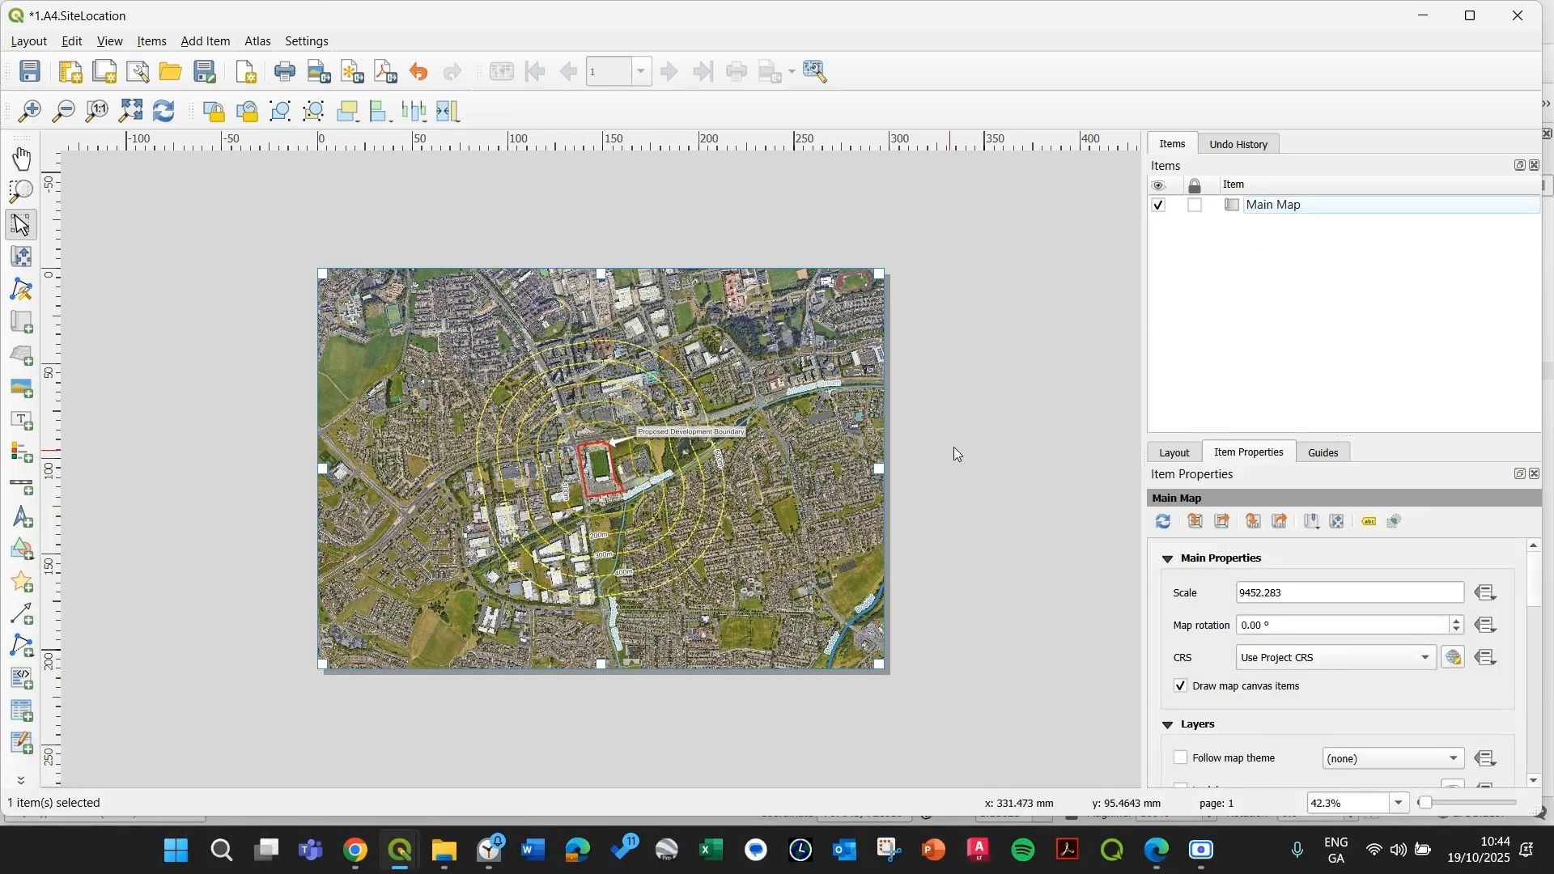
# - Fit the full layout page in view and select the Main Map item
pyautogui.click(1010, 562)
pyautogui.click(861, 547)
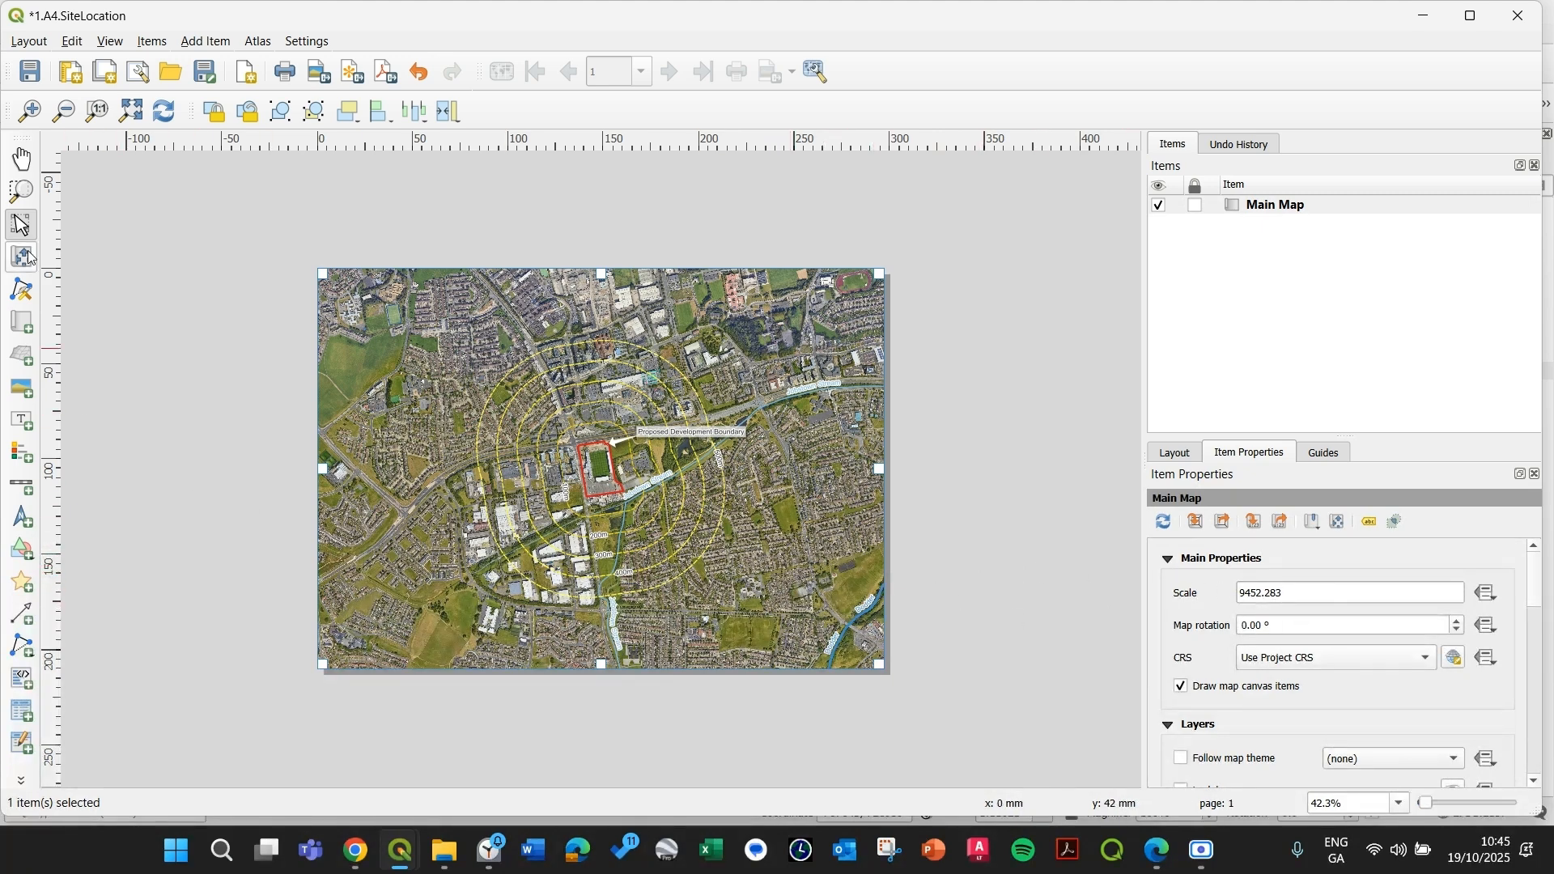
pyautogui.click(295, 267)
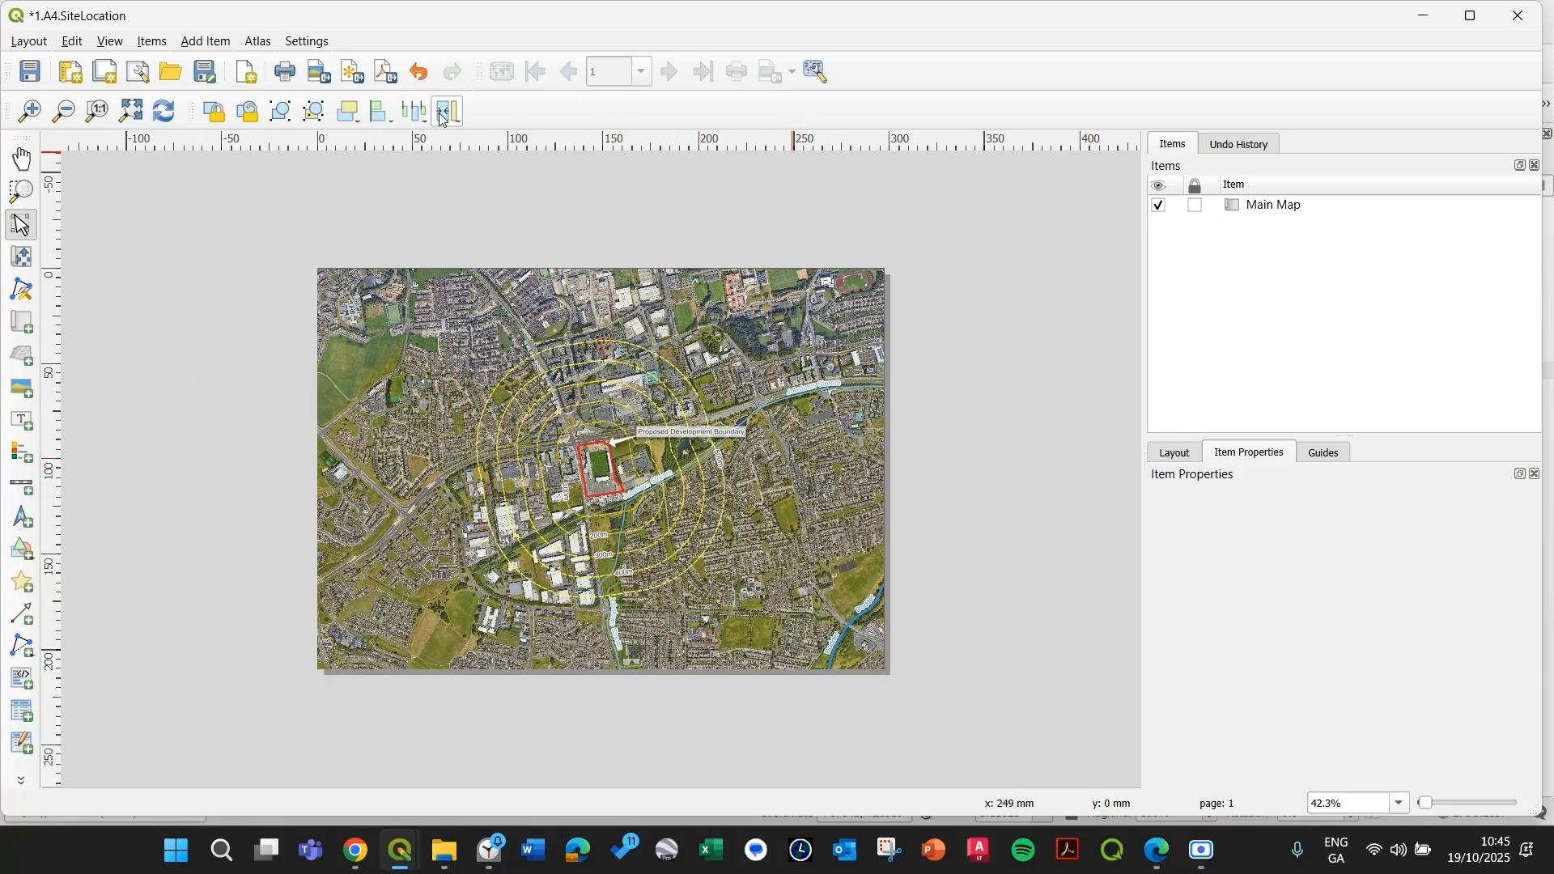
pyautogui.click(130, 111)
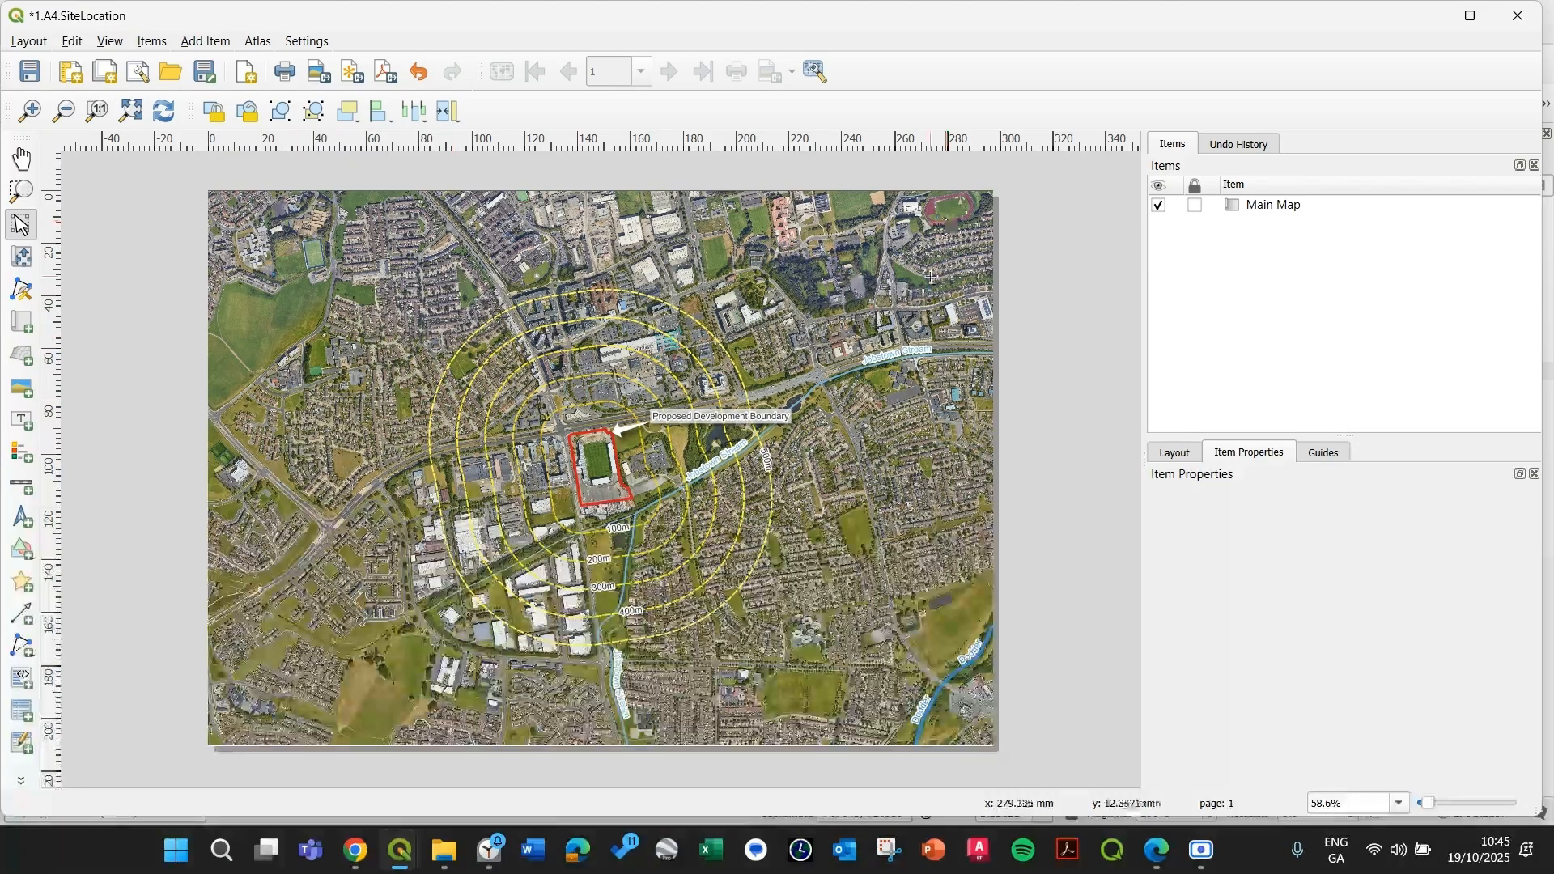
pyautogui.click(225, 204)
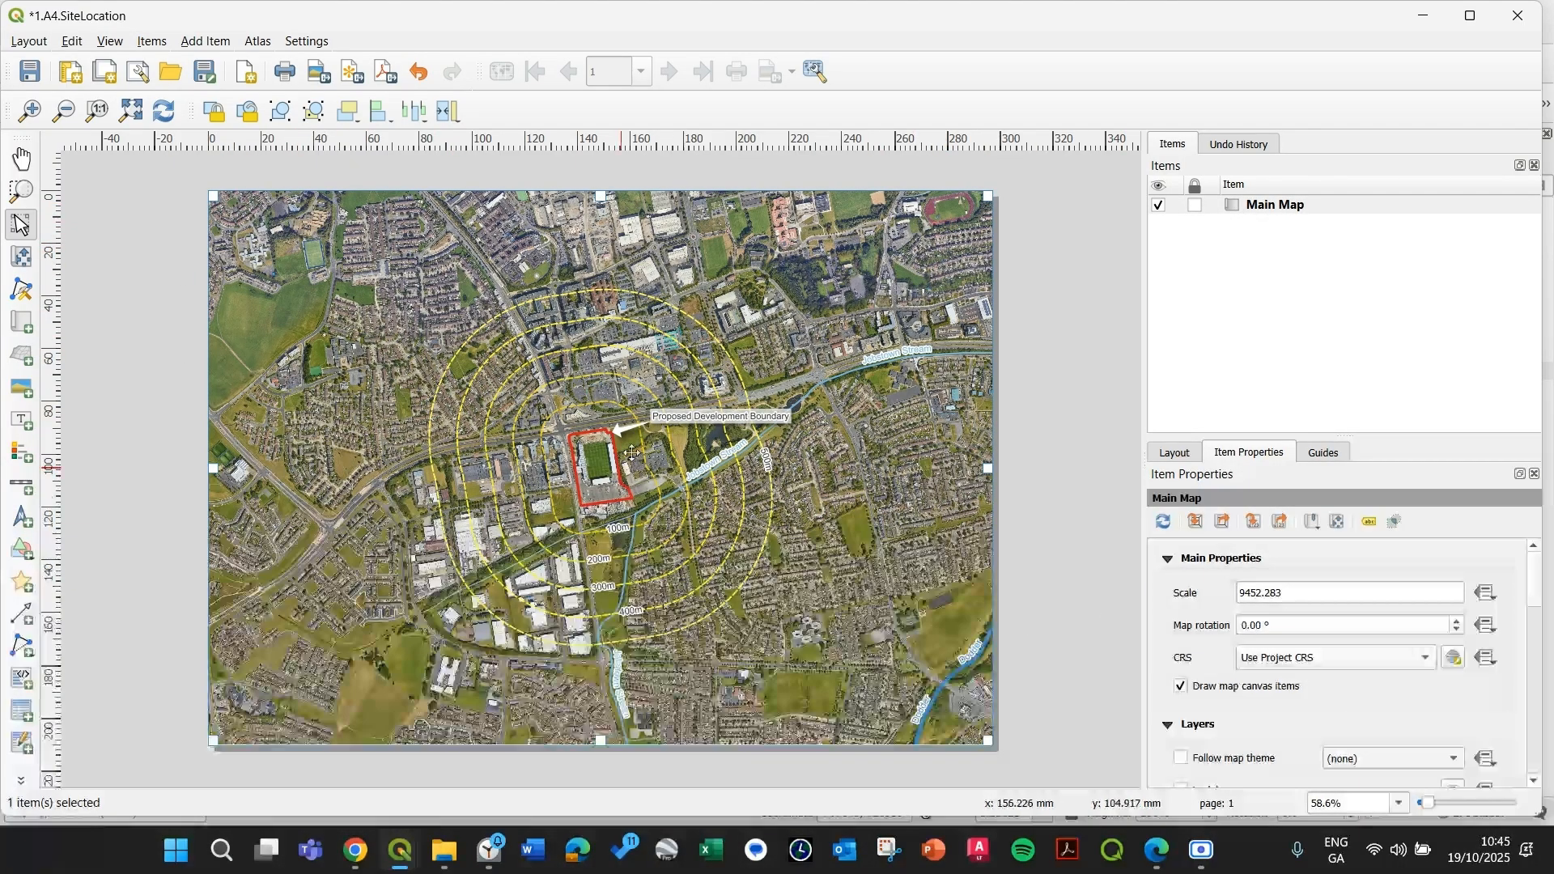
# - Turn off the background of the Main Map item
pyautogui.scroll(-2, 1128, 630)
pyautogui.scroll(2, 847, 559)
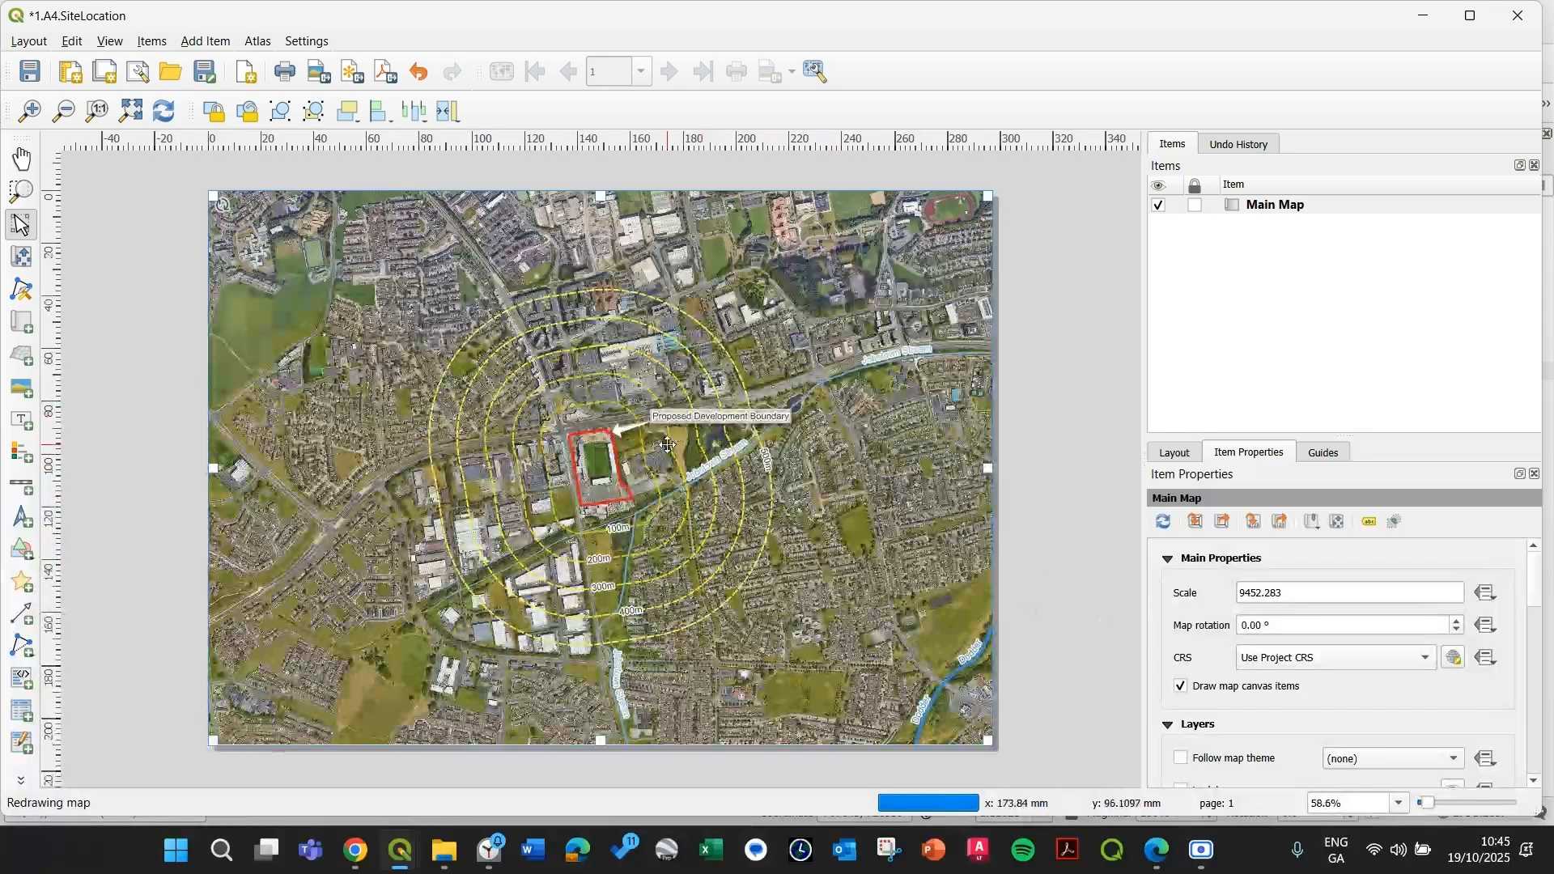
pyautogui.scroll(-10, 1174, 583)
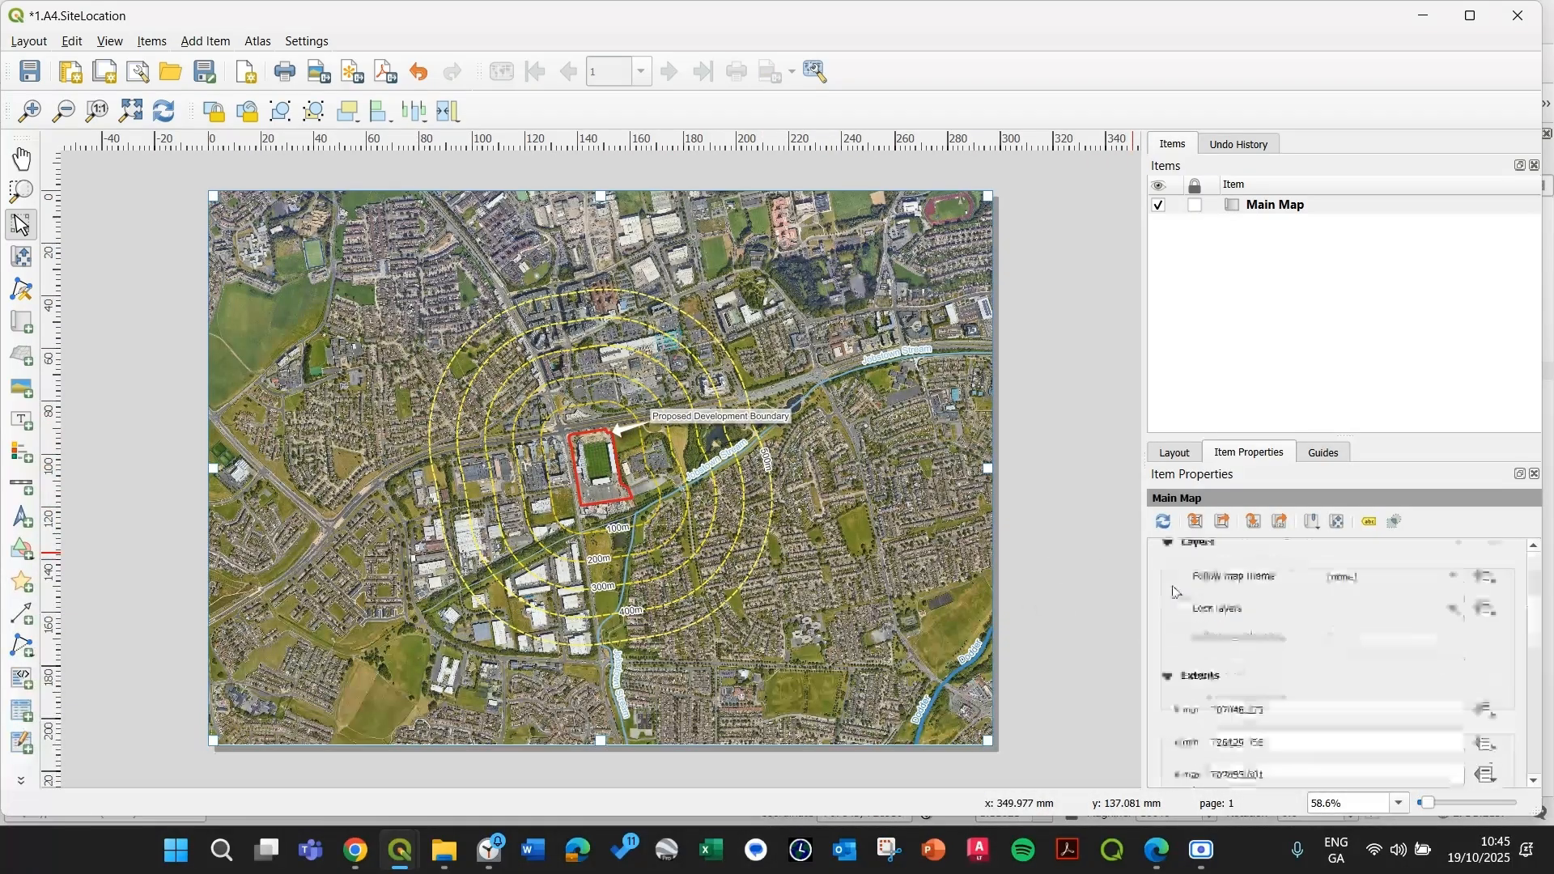
pyautogui.scroll(-1, 1168, 597)
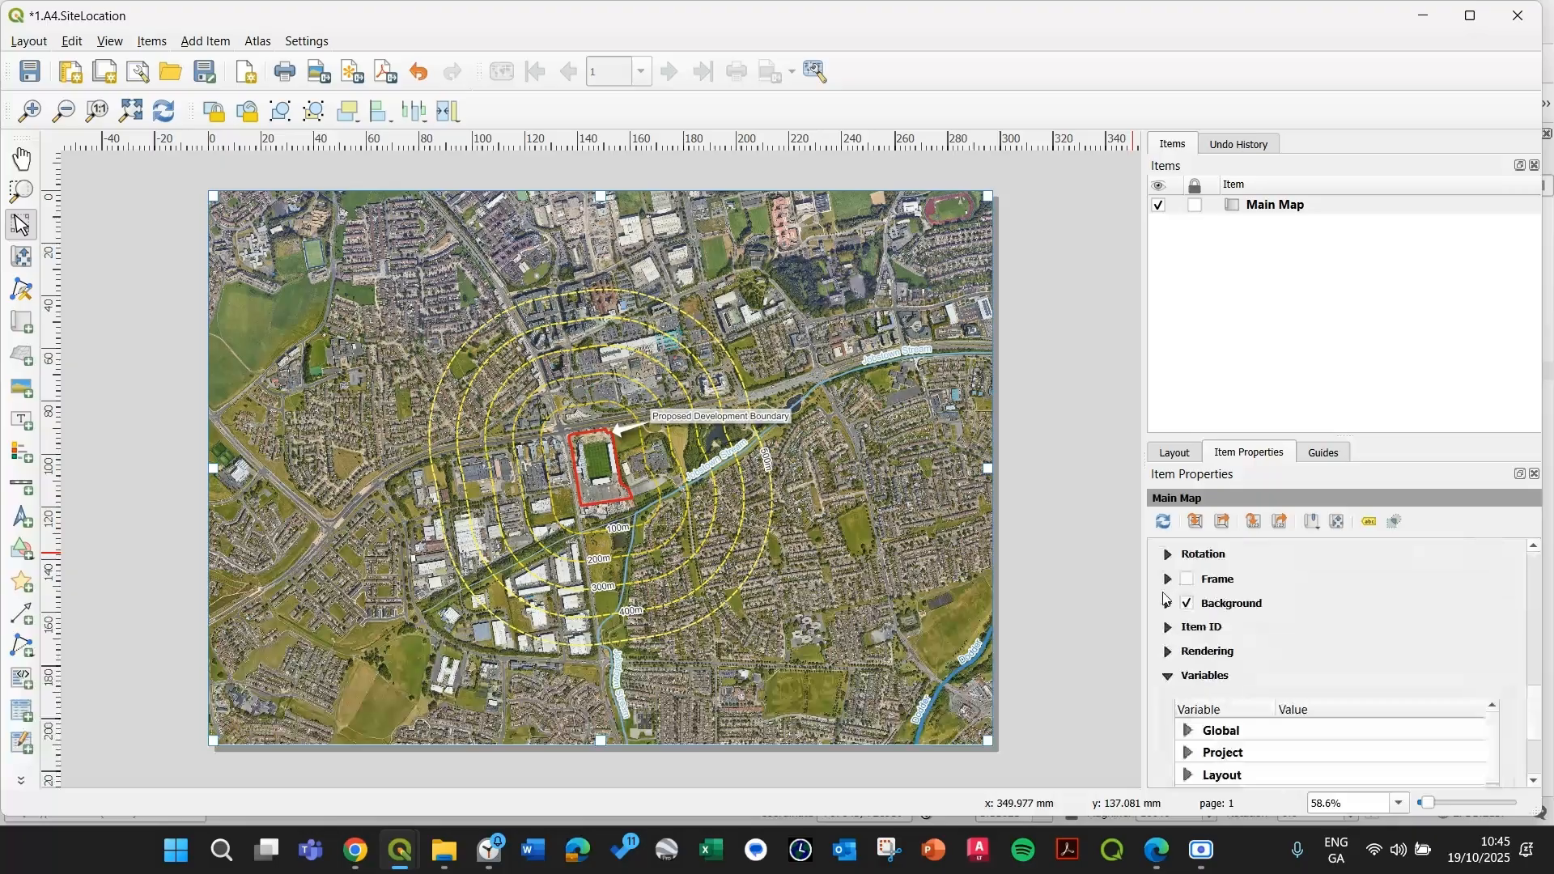
pyautogui.scroll(1, 1171, 657)
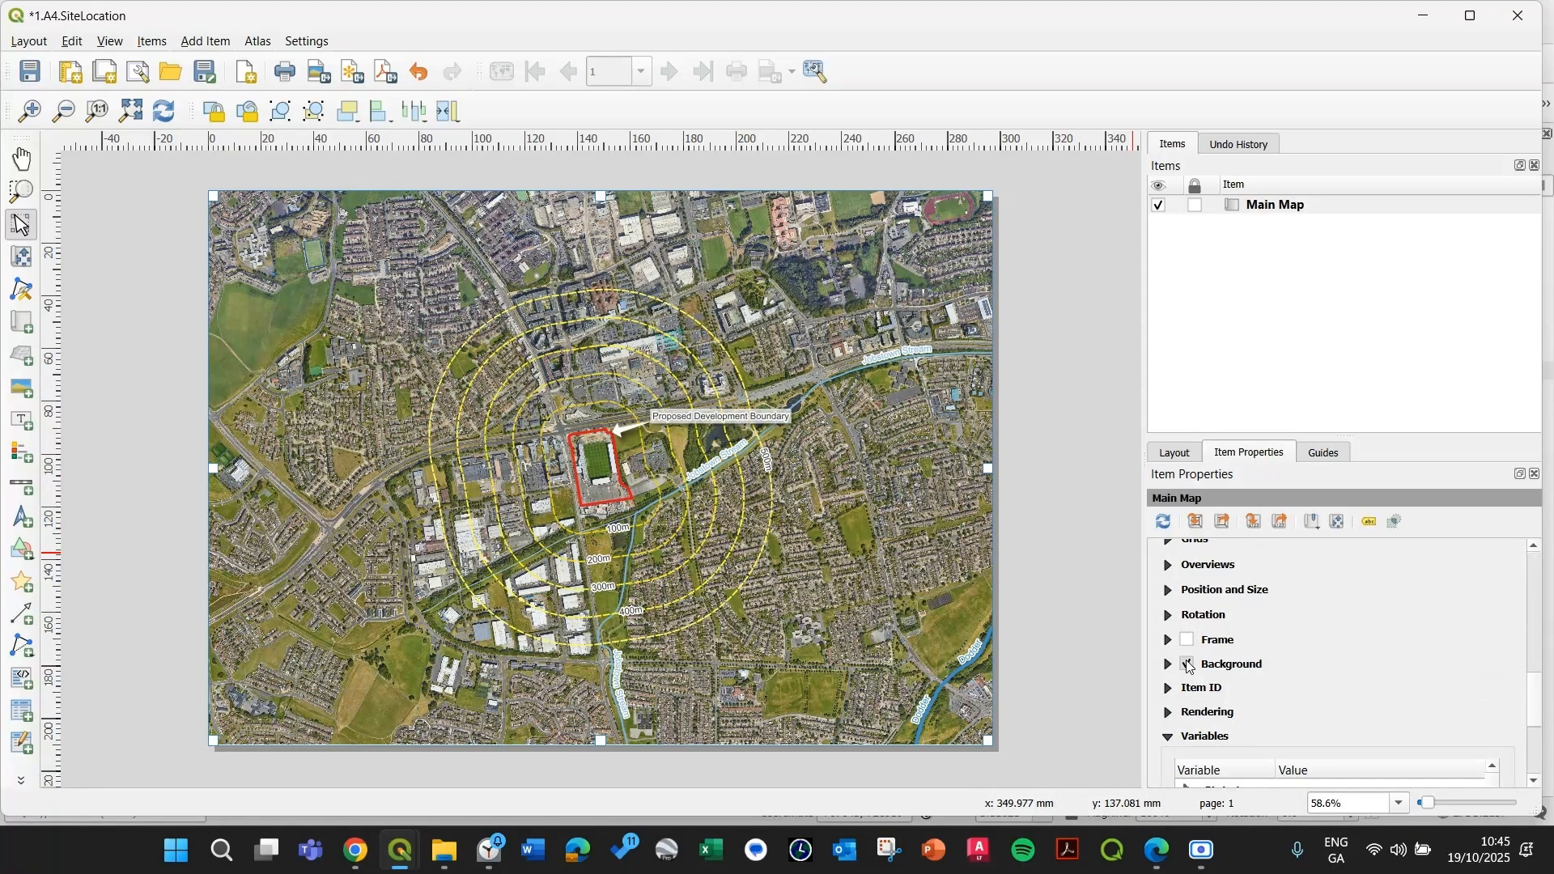
pyautogui.click(1187, 665)
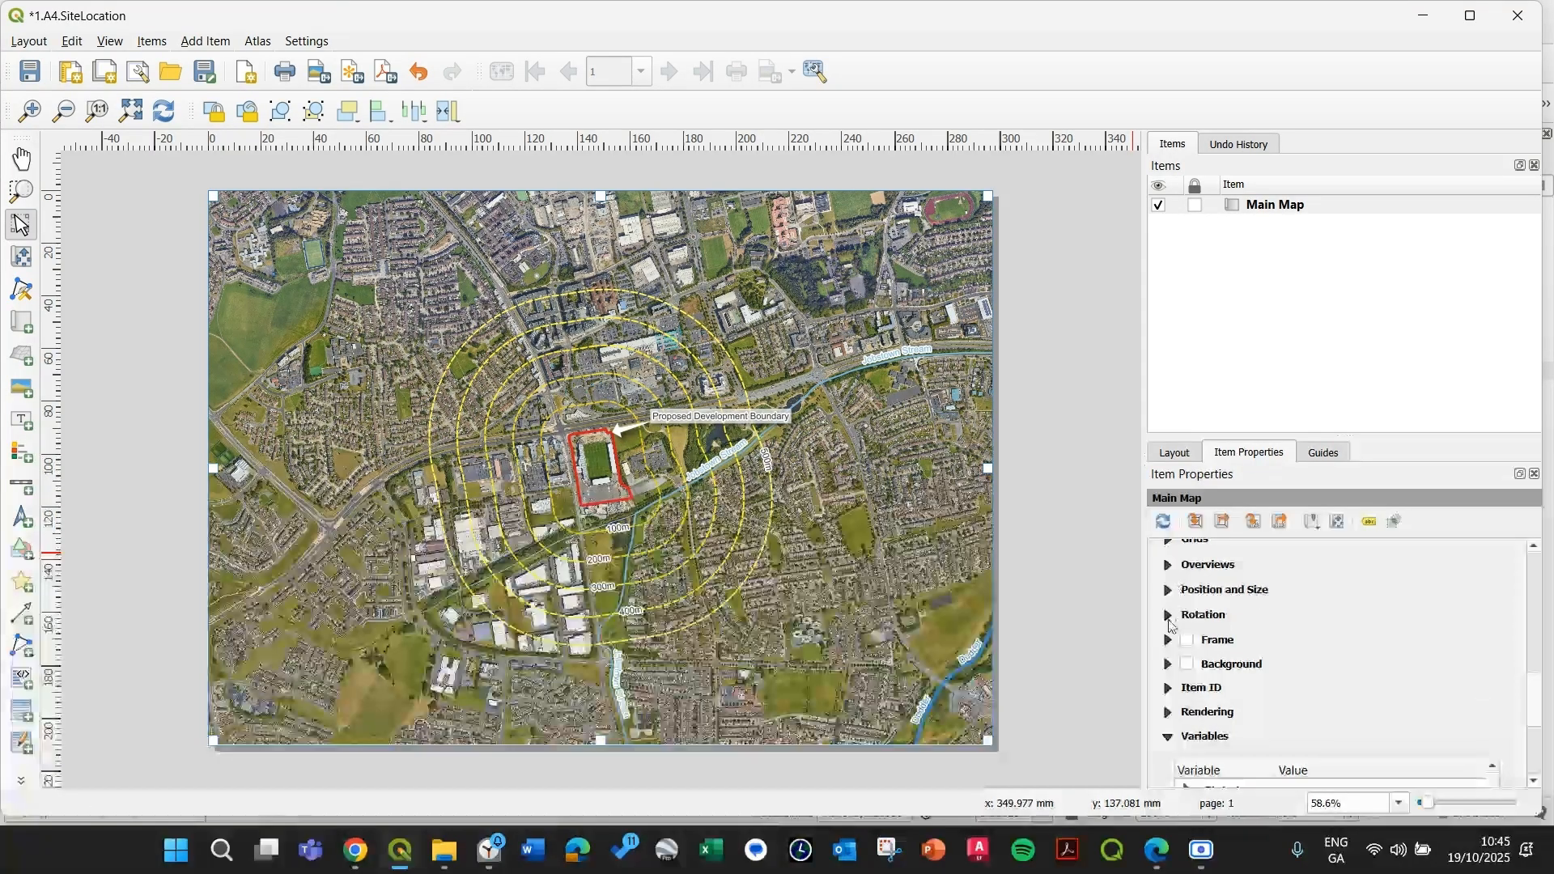
# - Review the Main Map's position and size, extents, layers and main properties
pyautogui.scroll(1, 1189, 599)
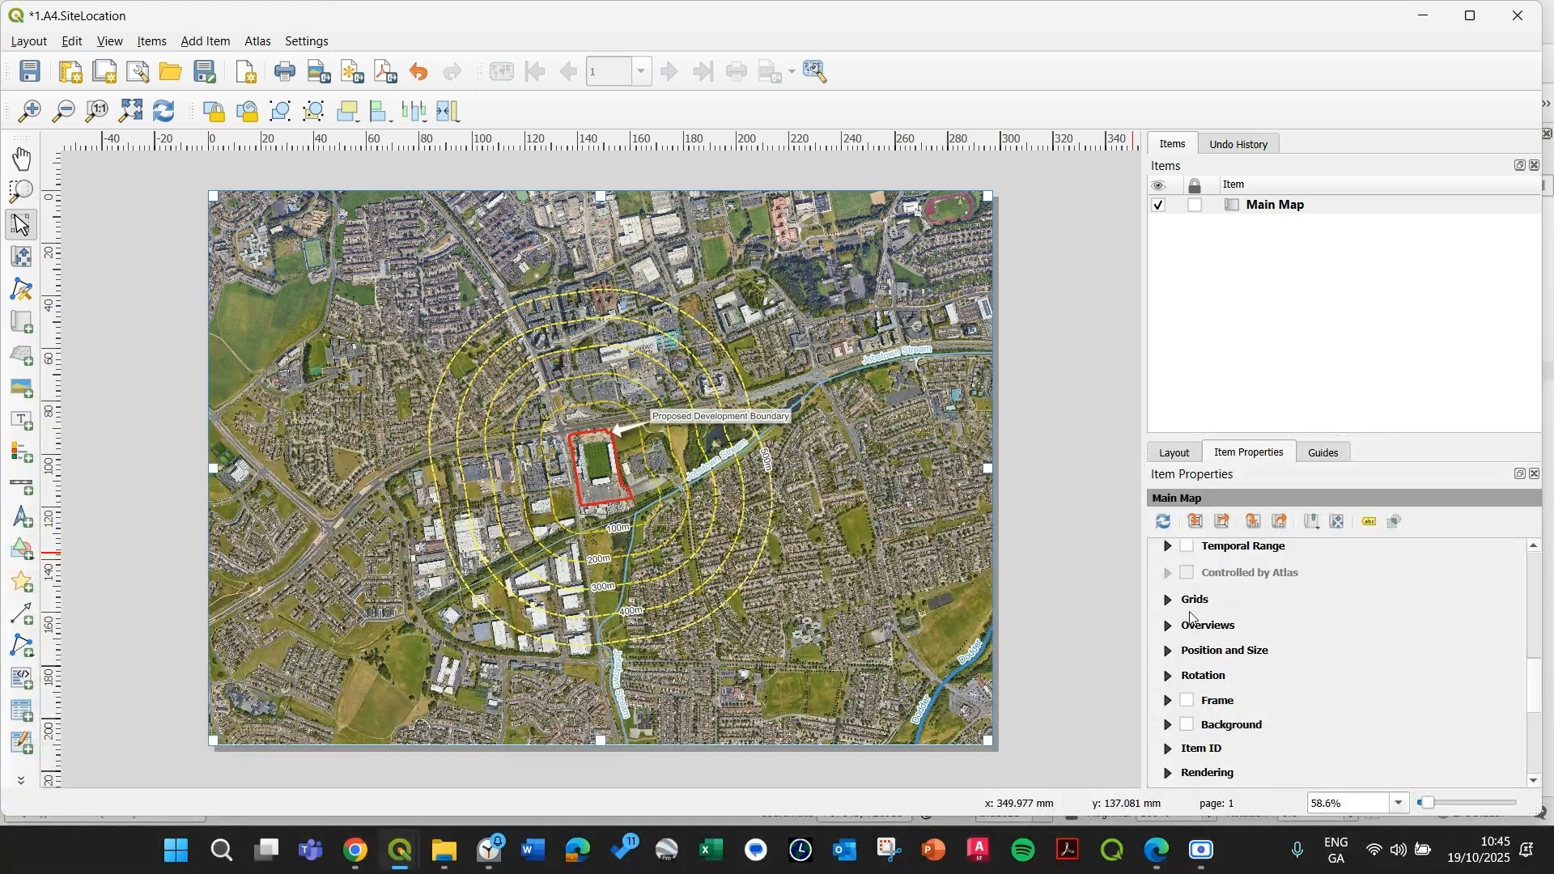
pyautogui.click(1168, 650)
pyautogui.scroll(-2, 1259, 670)
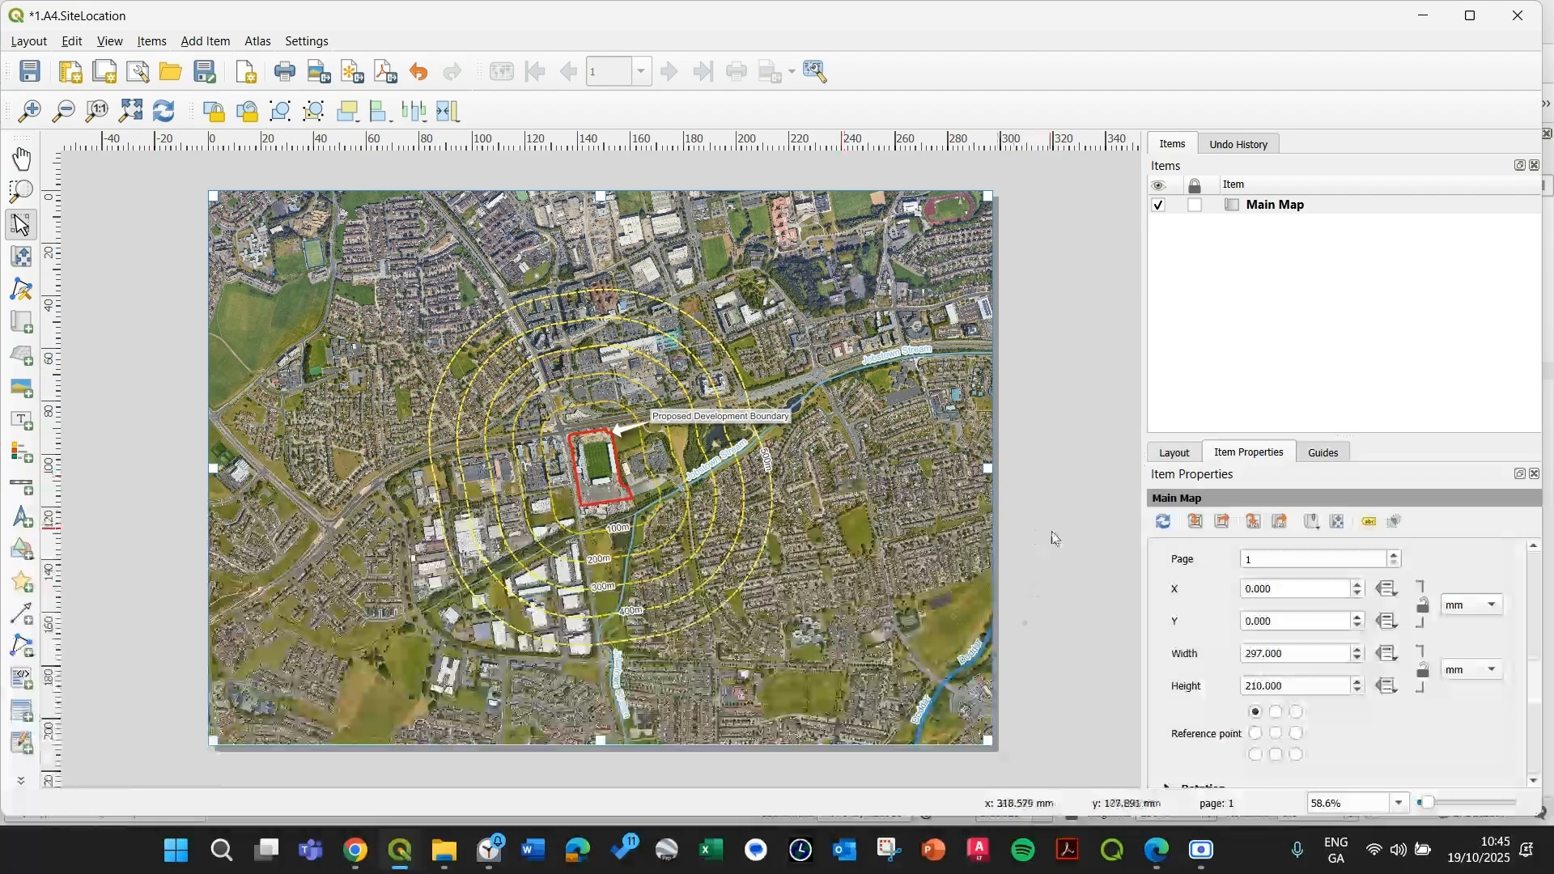
pyautogui.scroll(5, 1227, 676)
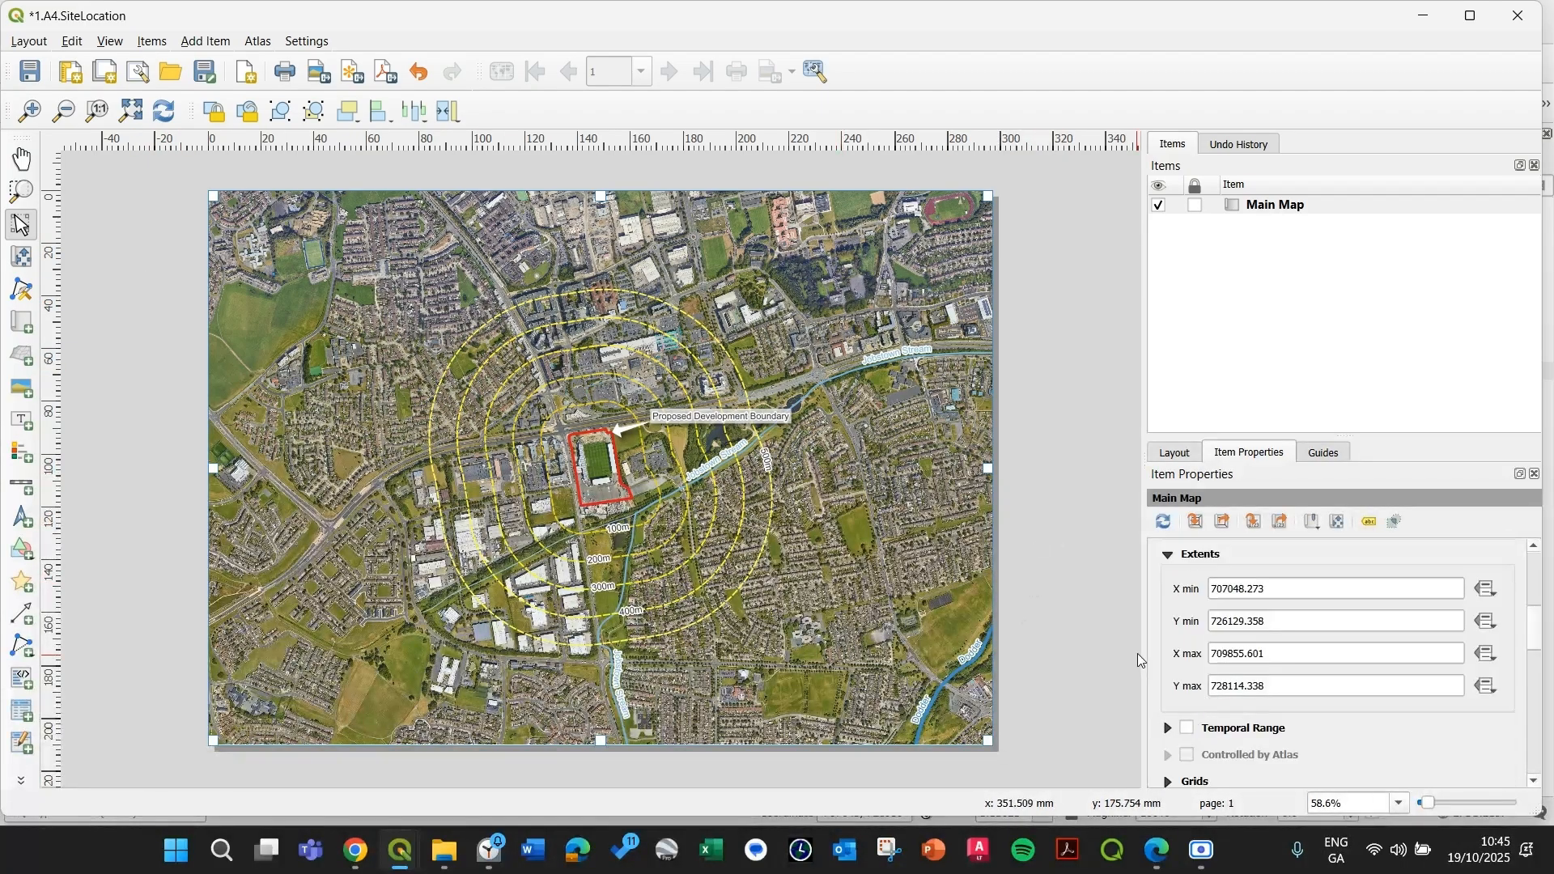
pyautogui.scroll(5, 1138, 653)
pyautogui.scroll(-2, 1034, 566)
pyautogui.scroll(1, 855, 502)
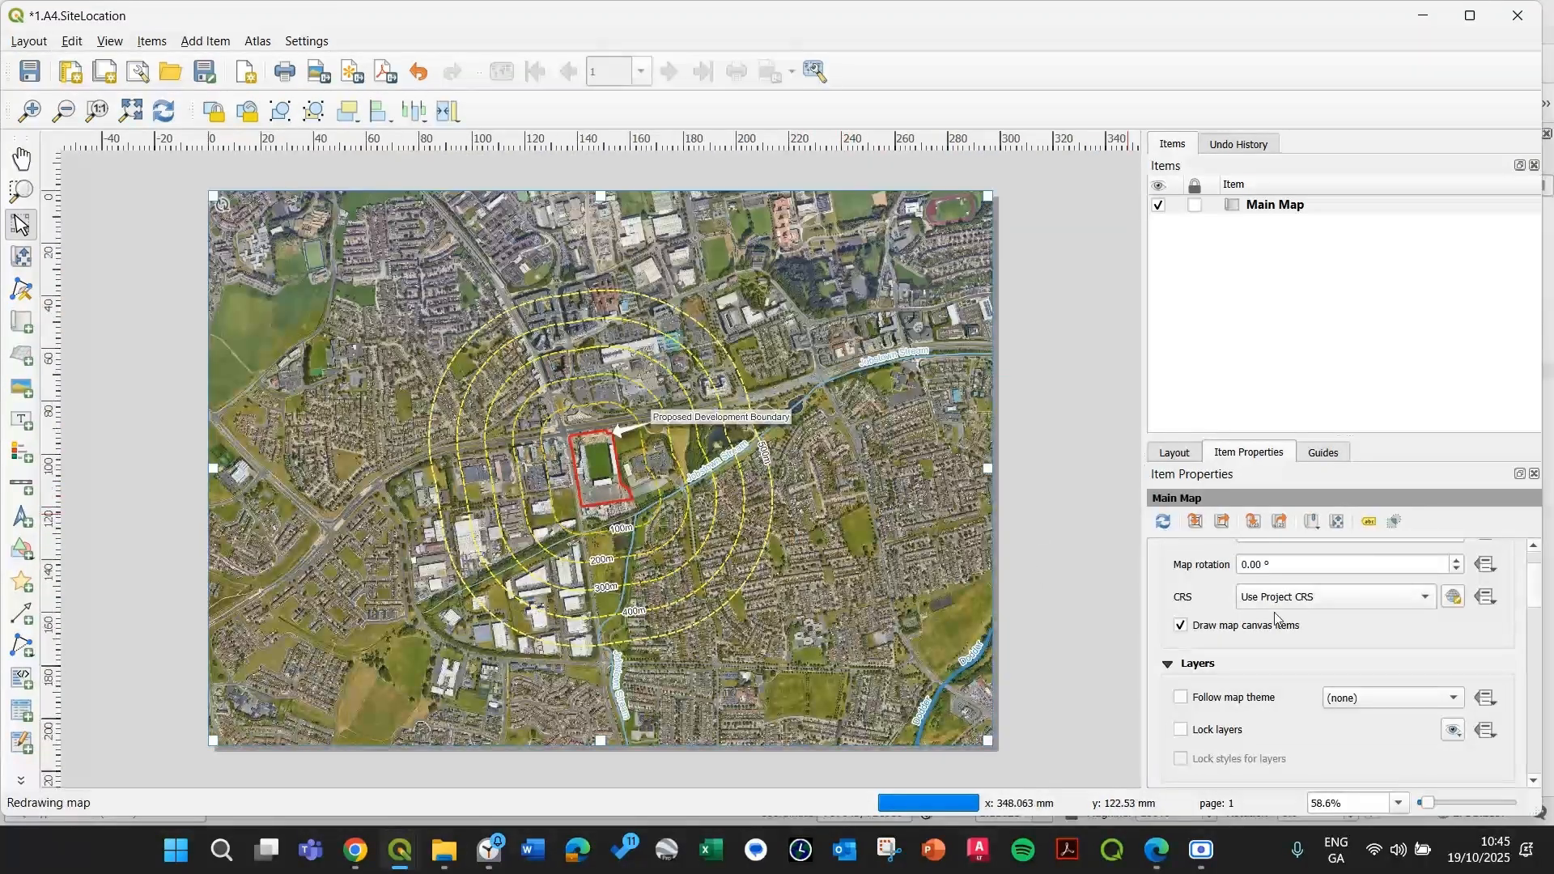
pyautogui.scroll(2, 1225, 650)
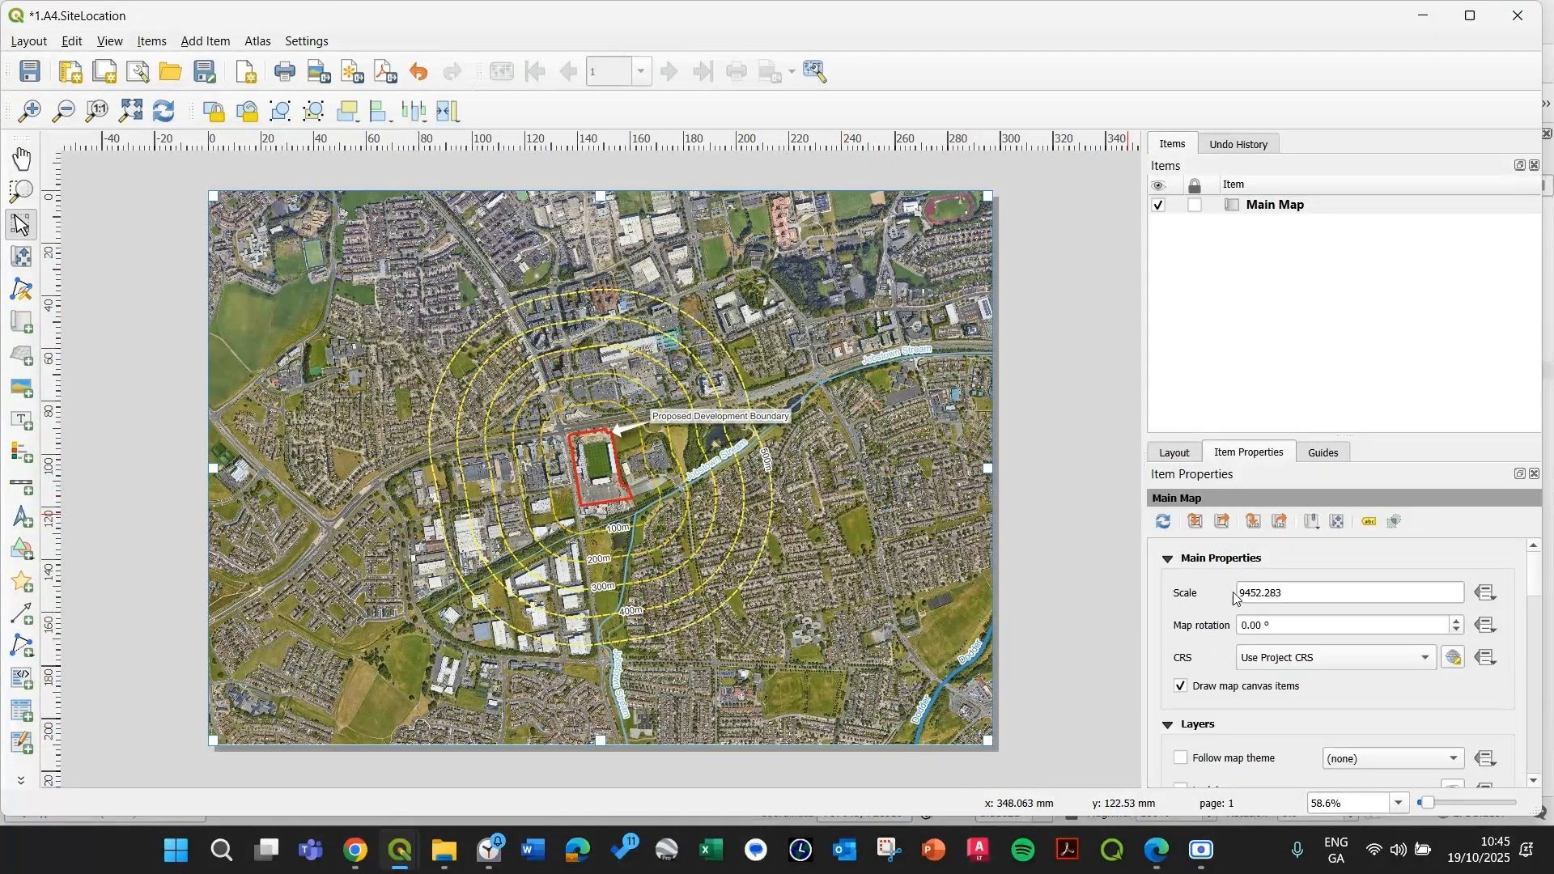
# - Set the Main Map's scale to 7500
pyautogui.doubleClick(1285, 592)
pyautogui.write('7500')
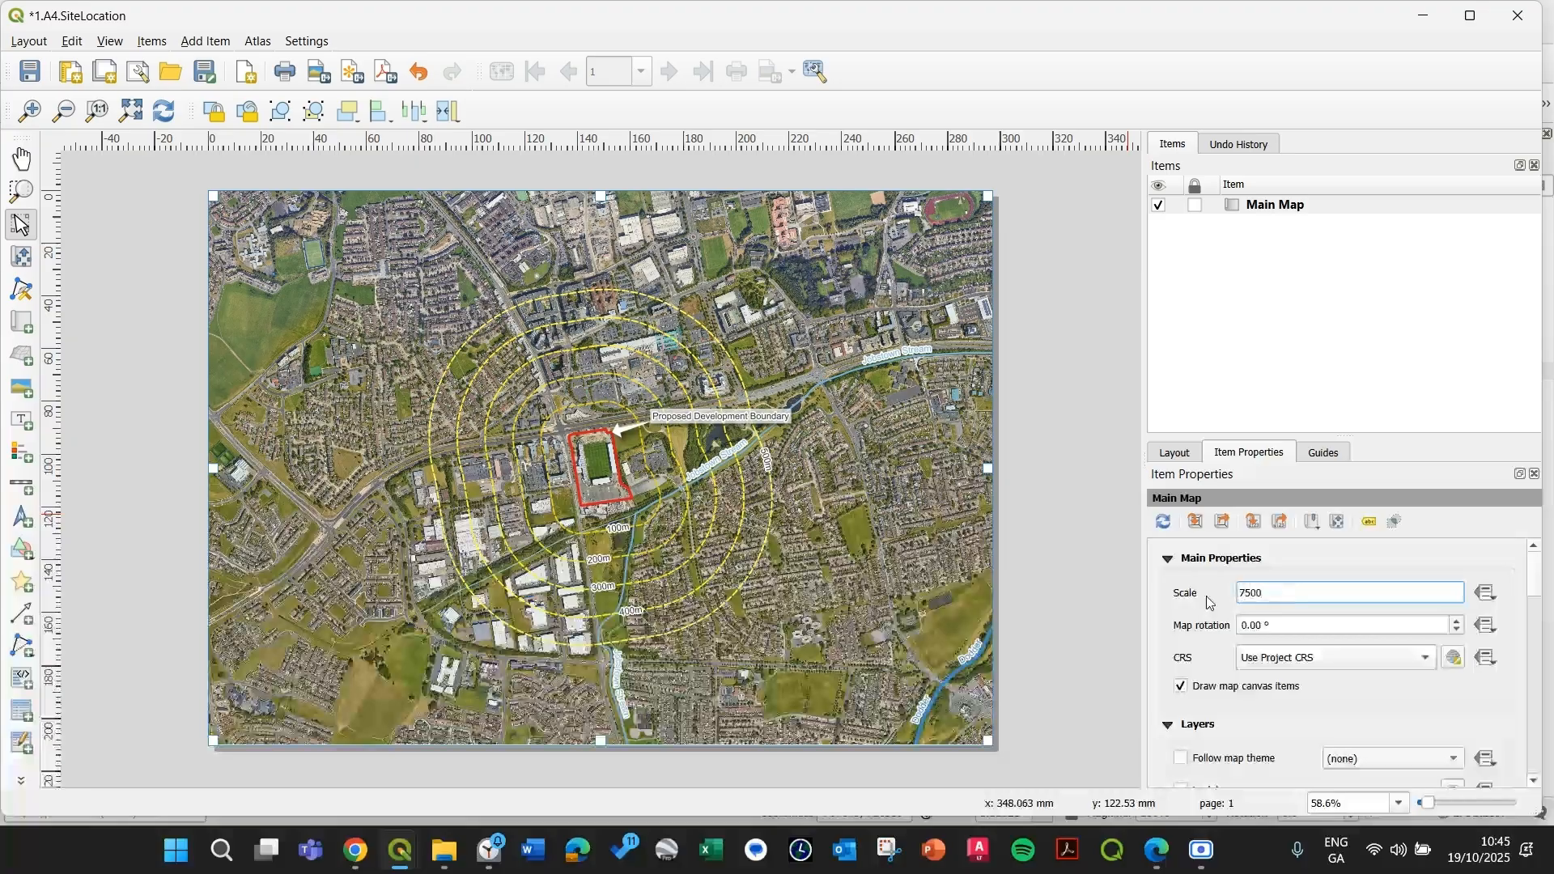
pyautogui.press('Return')
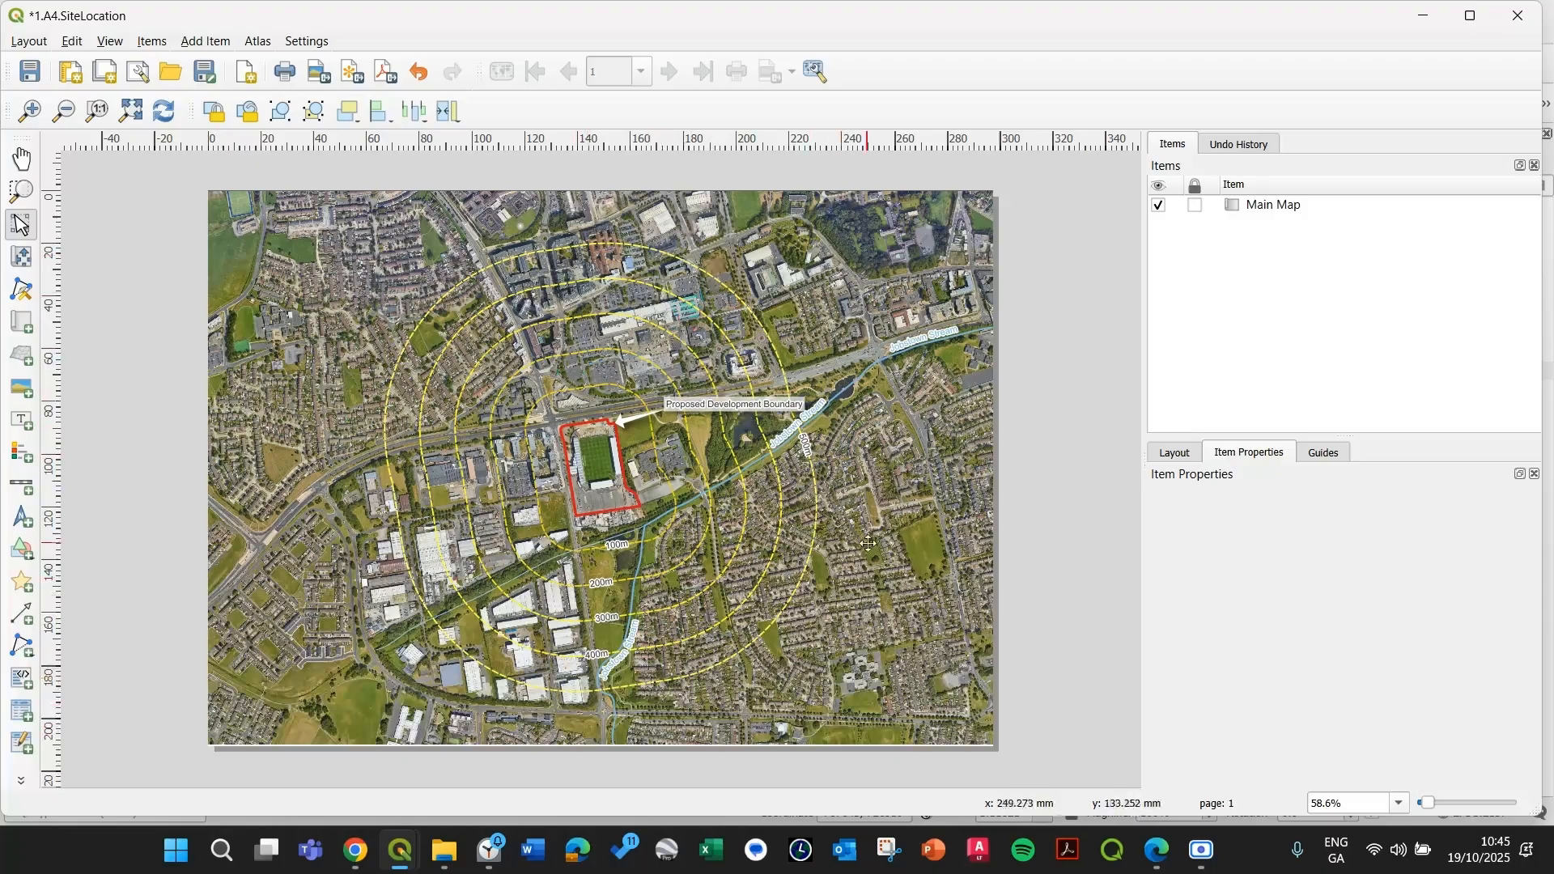
# - Shift the content inside the Main Map slightly with Move Item Content, return to the Select tool and deselect the map
pyautogui.click(891, 580)
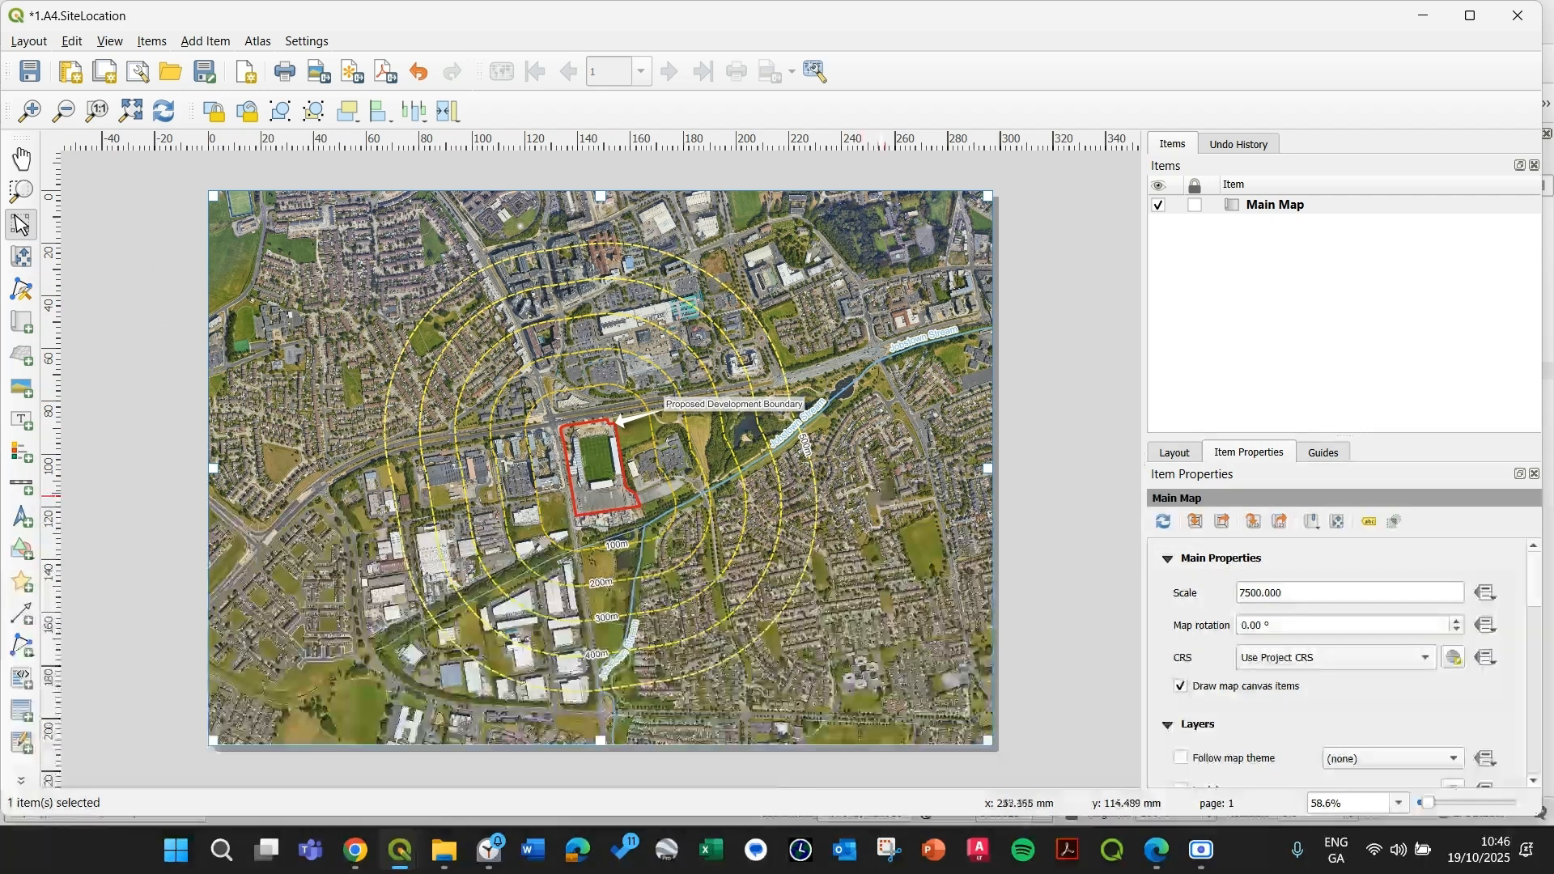
pyautogui.click(22, 259)
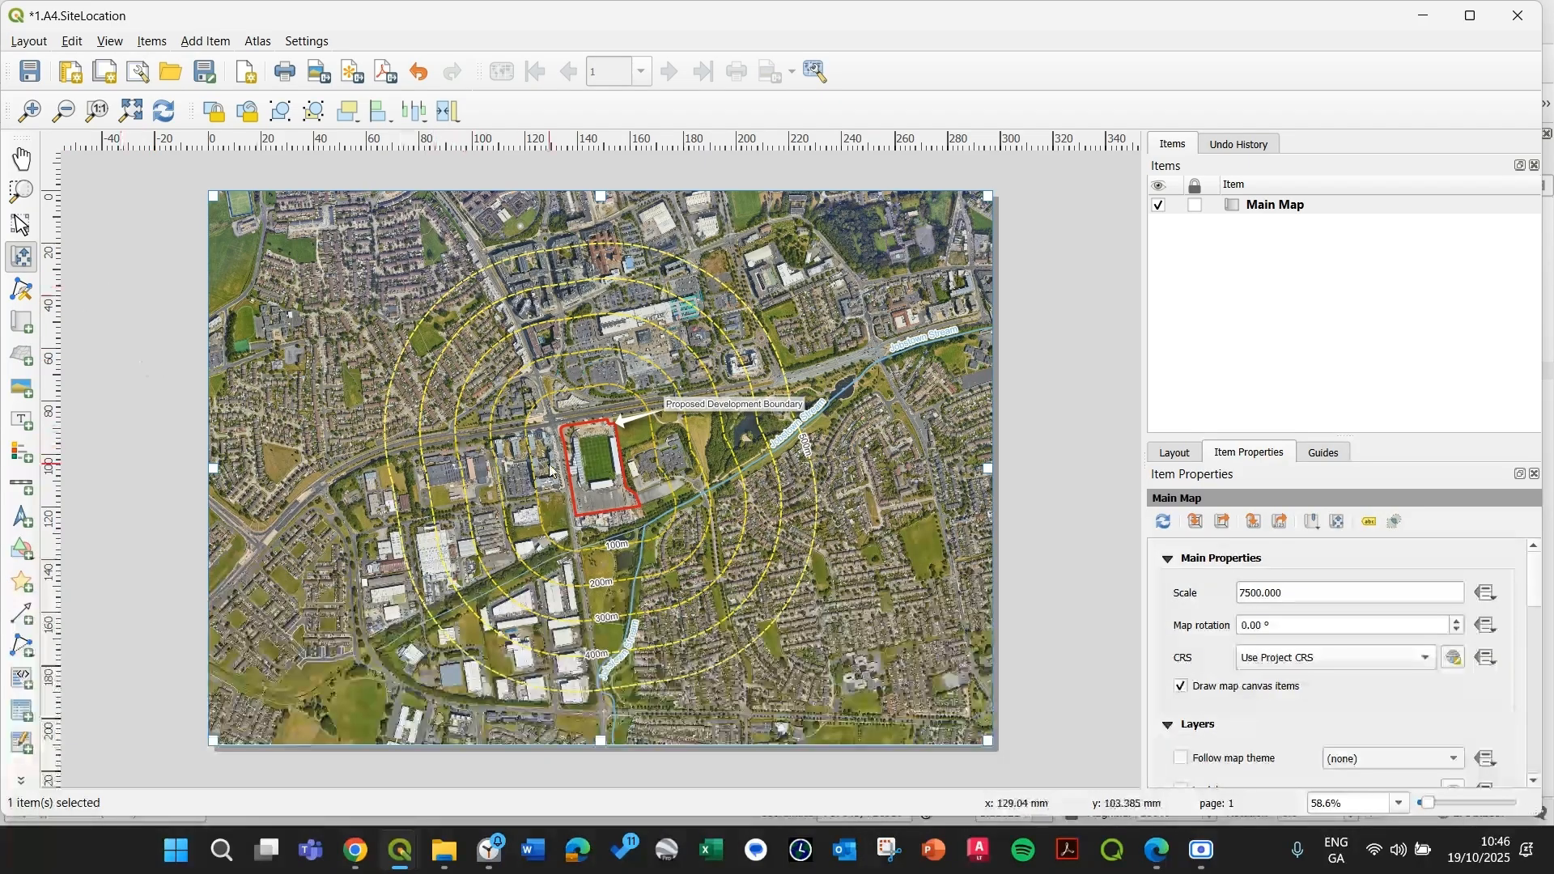
pyautogui.moveTo(586, 466)
pyautogui.mouseDown()
pyautogui.moveTo(484, 457)
pyautogui.moveTo(656, 348)
pyautogui.moveTo(658, 380)
pyautogui.moveTo(592, 466)
pyautogui.mouseUp()
pyautogui.scroll(-1, 654, 348)
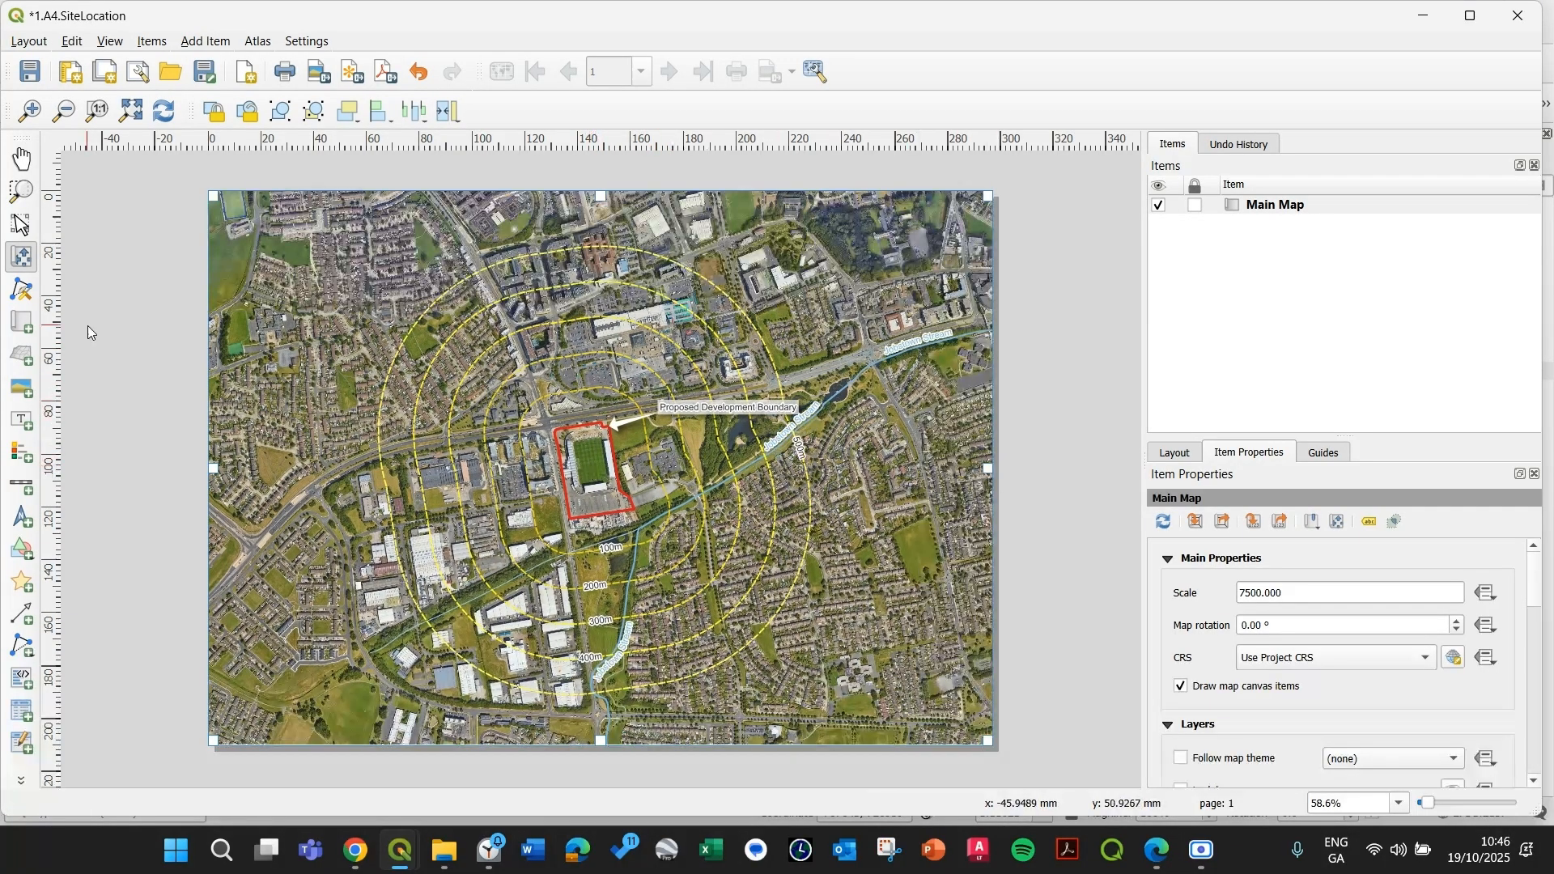
pyautogui.click(21, 224)
pyautogui.click(96, 259)
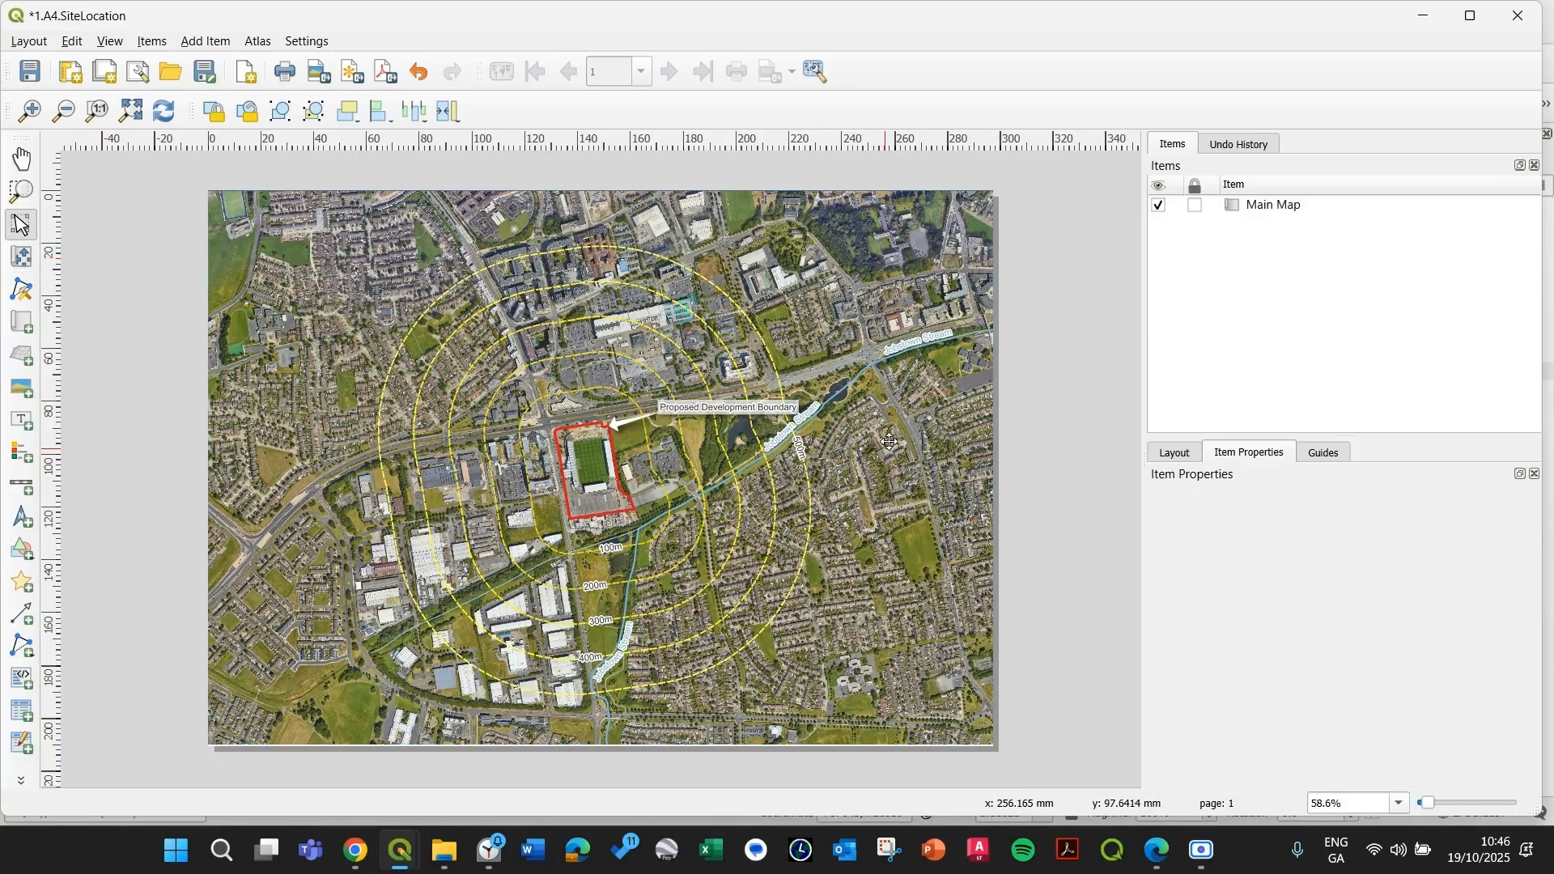
pyautogui.click(725, 436)
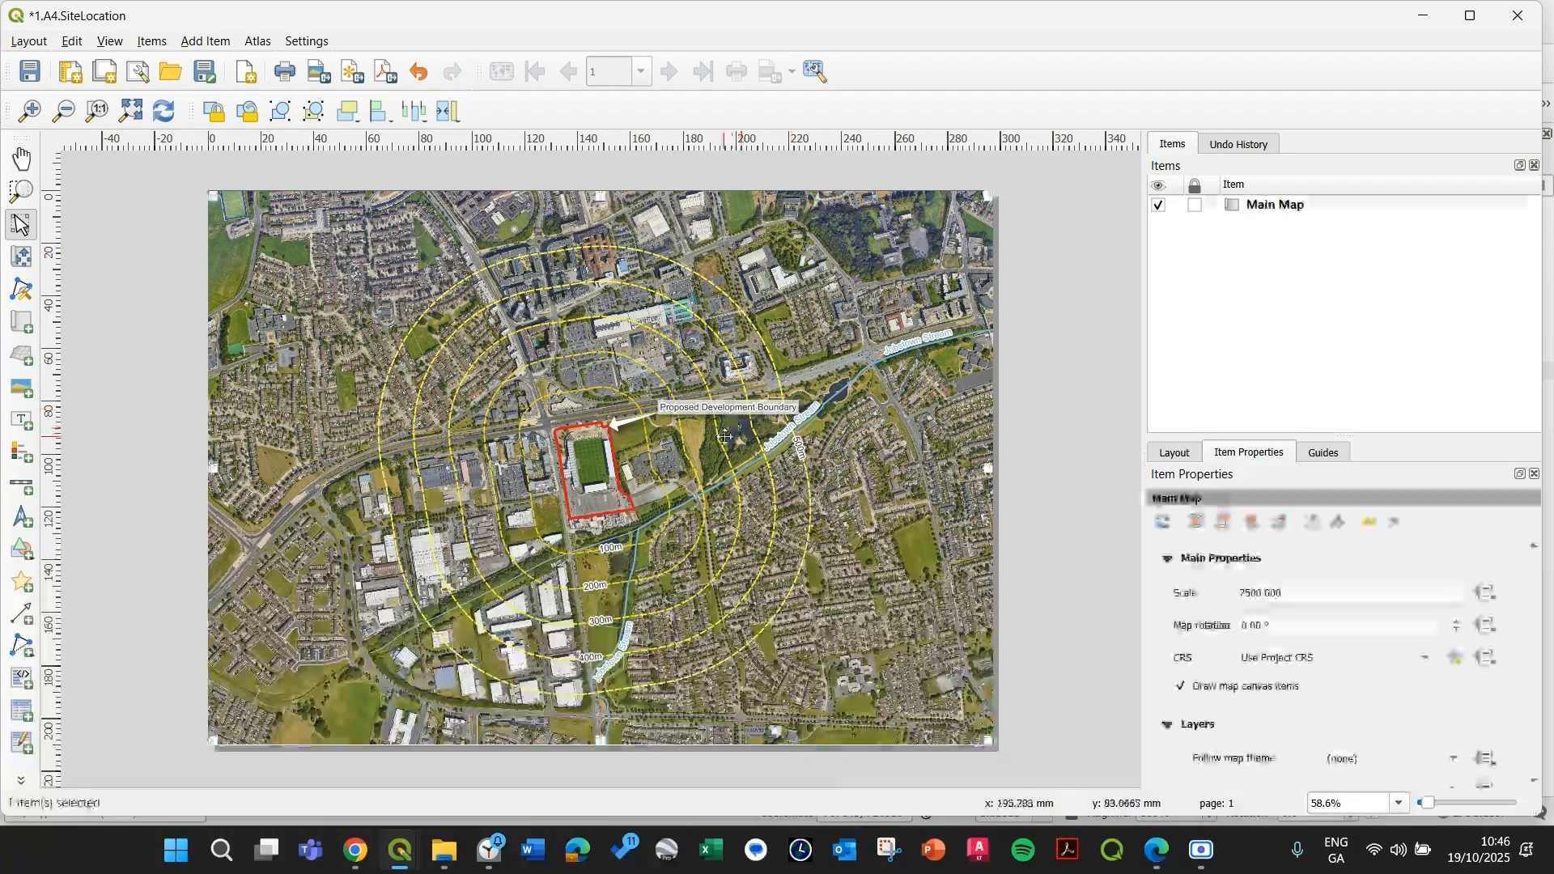
pyautogui.click(1048, 557)
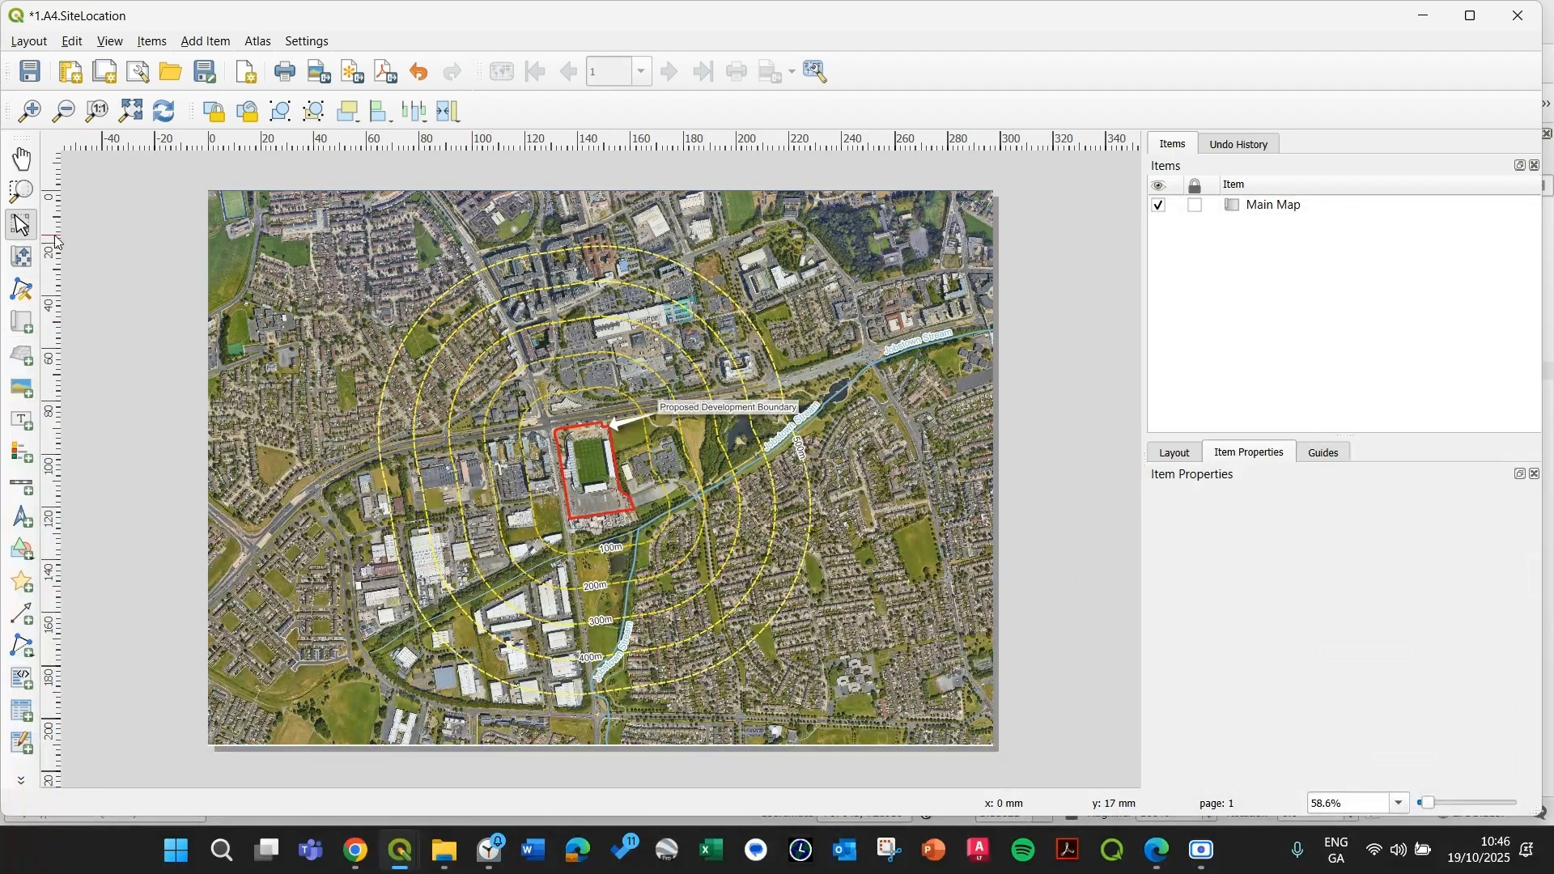
# - Add a scale bar to the layout and position it near the middle of the page's lower edge
pyautogui.click(191, 42)
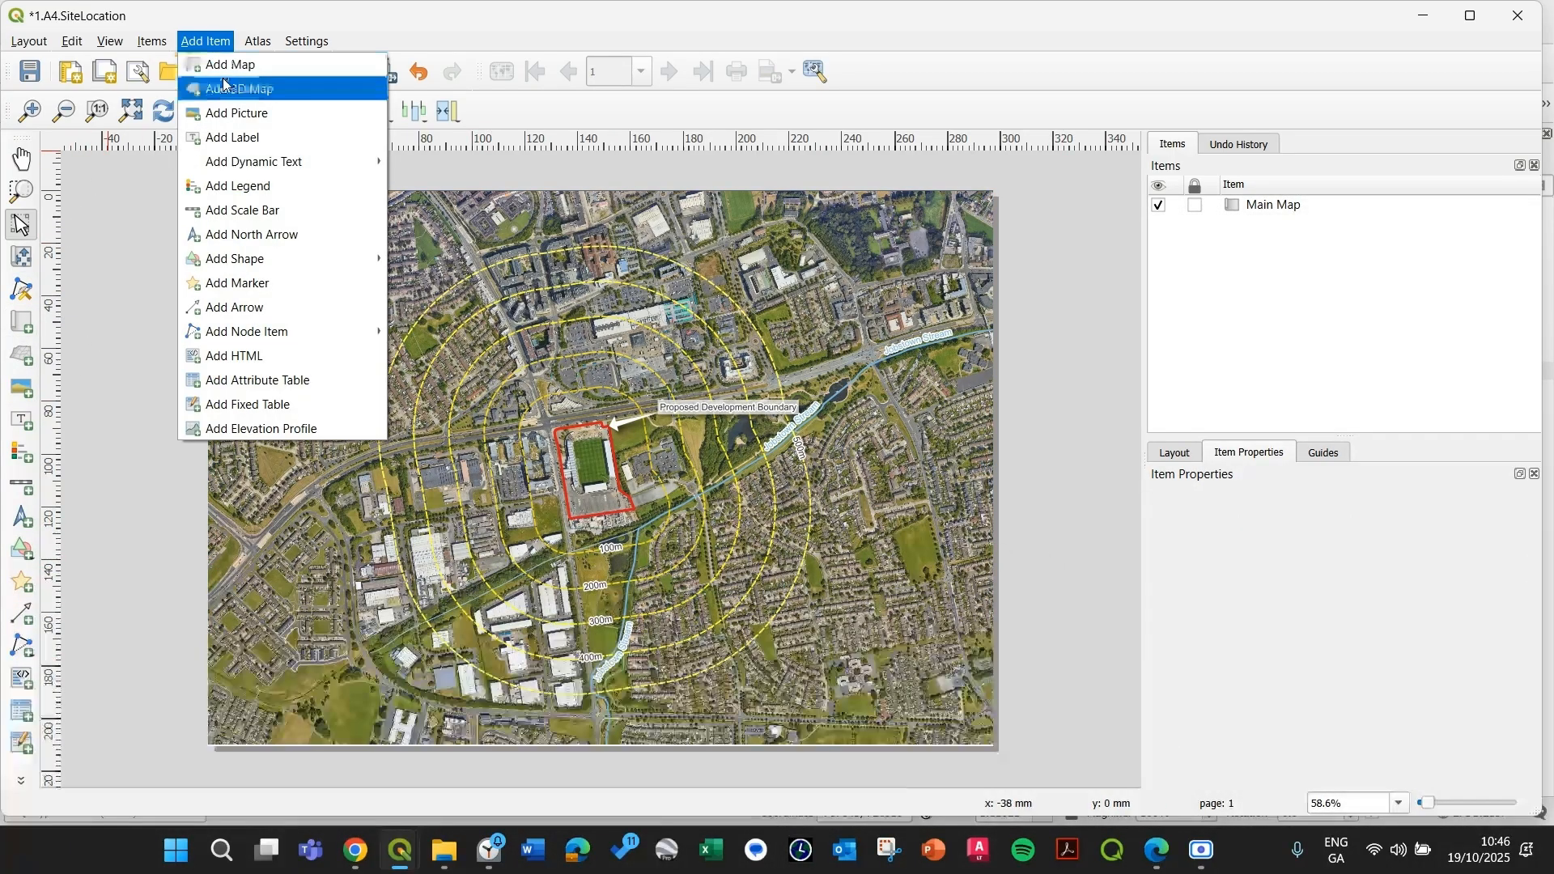
pyautogui.click(244, 211)
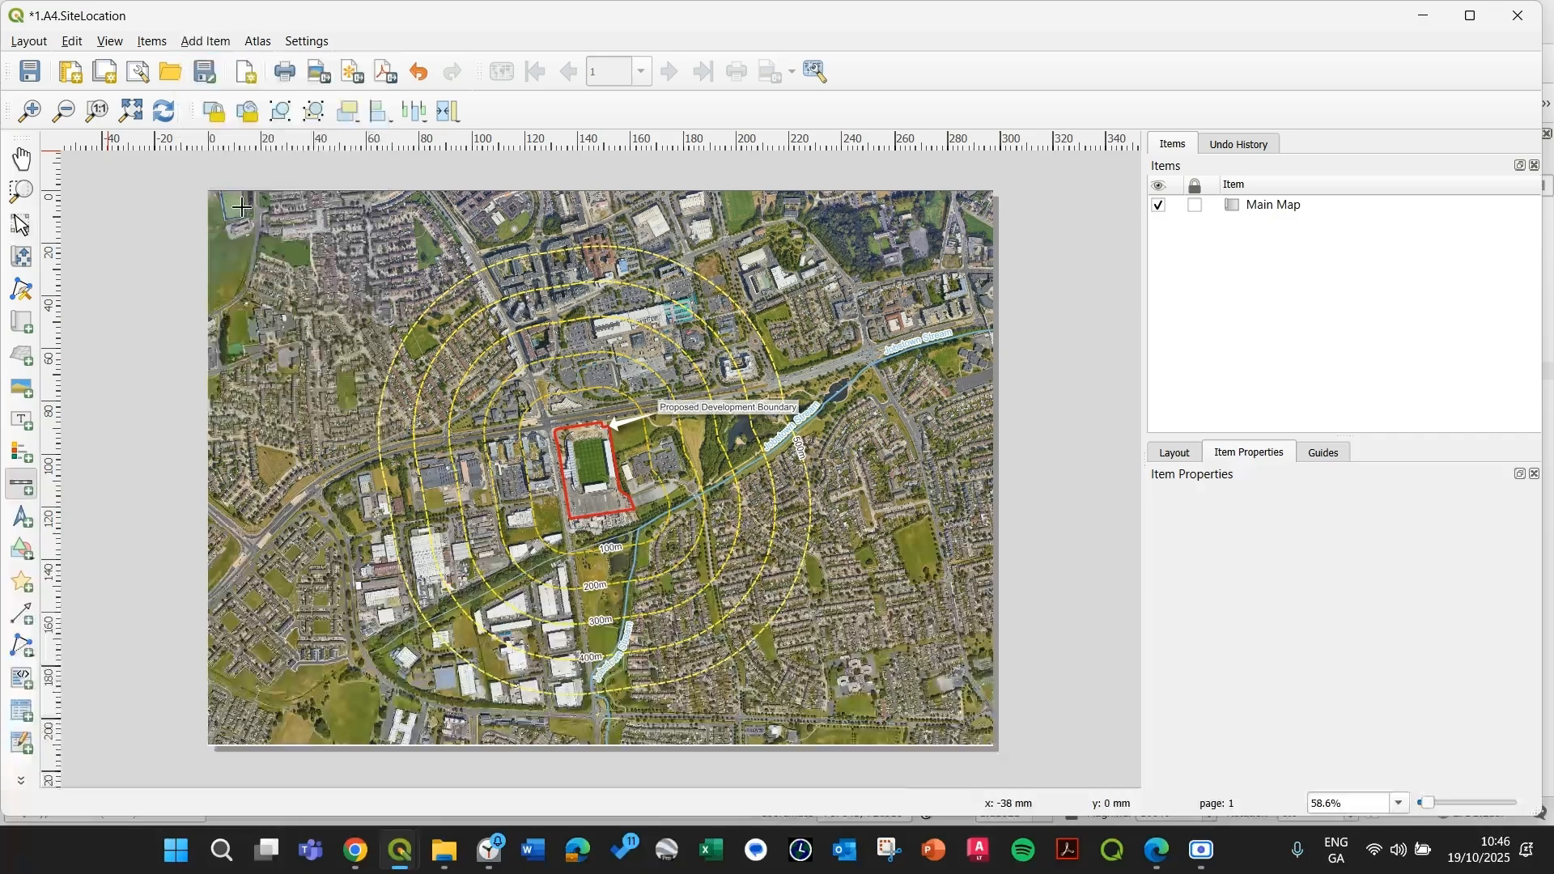
pyautogui.moveTo(362, 723)
pyautogui.mouseDown()
pyautogui.moveTo(473, 699)
pyautogui.moveTo(607, 697)
pyautogui.mouseUp()
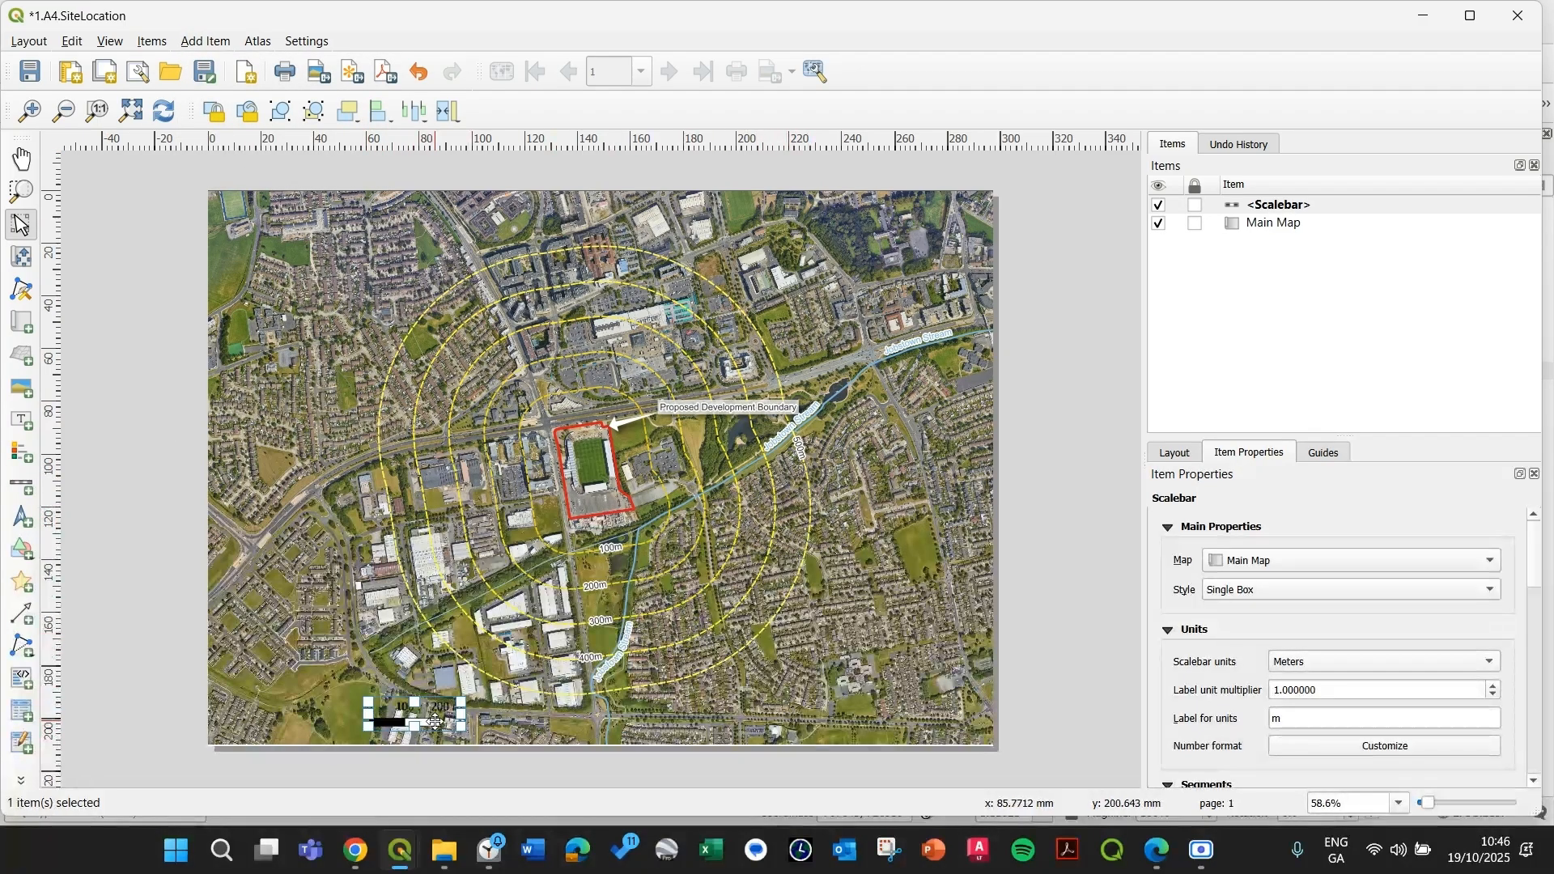
pyautogui.moveTo(425, 717); pyautogui.dragTo(611, 718)
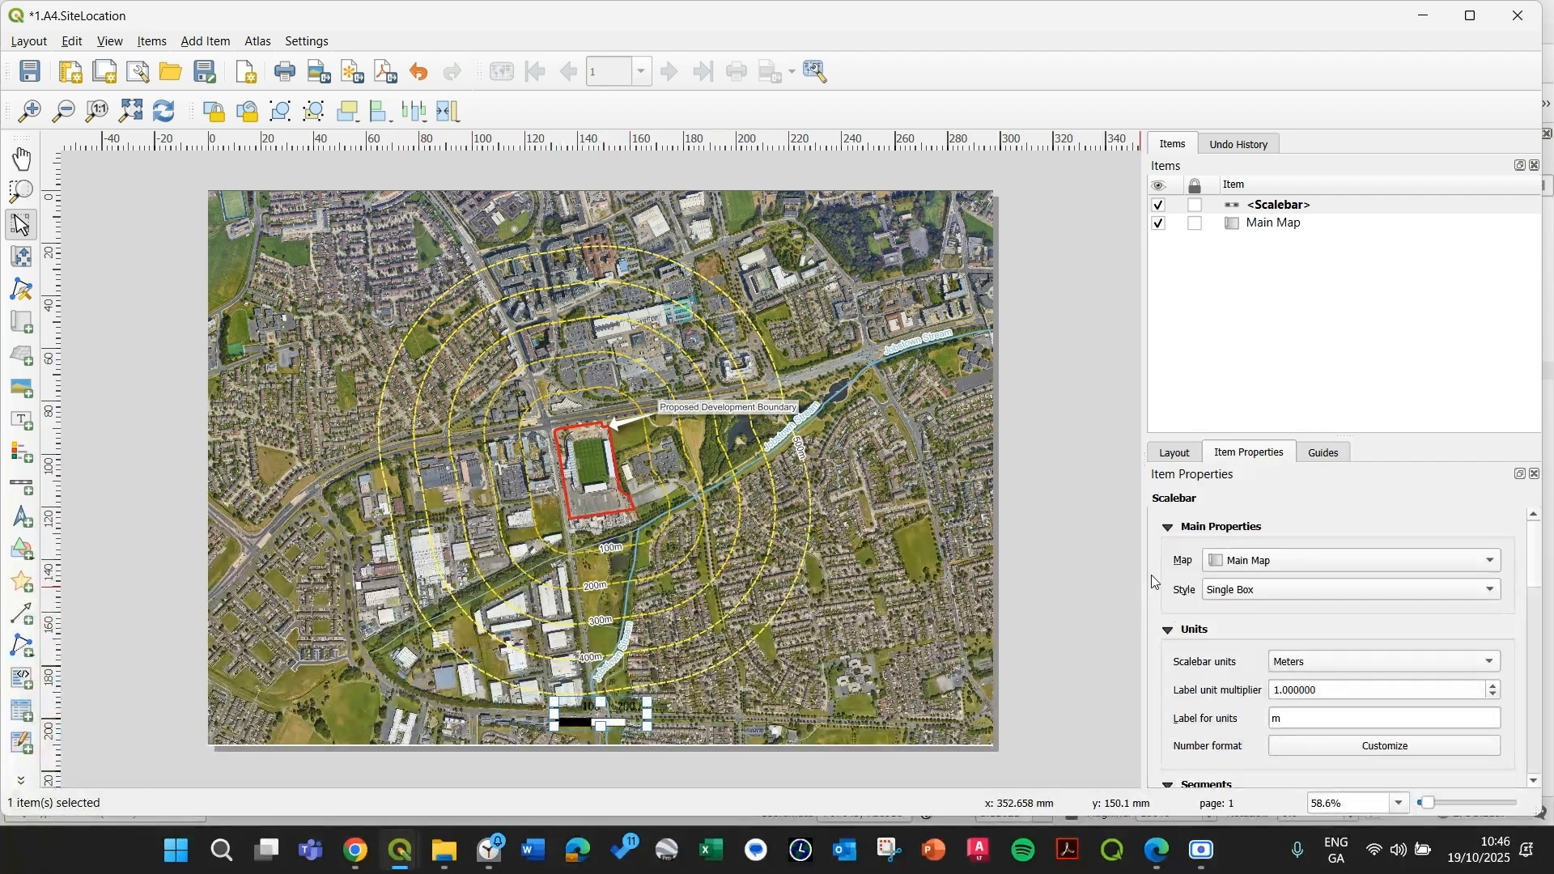
# - Set the scale bar's style to Double Box with 2 left segments and 3 right segments
pyautogui.click(1259, 589)
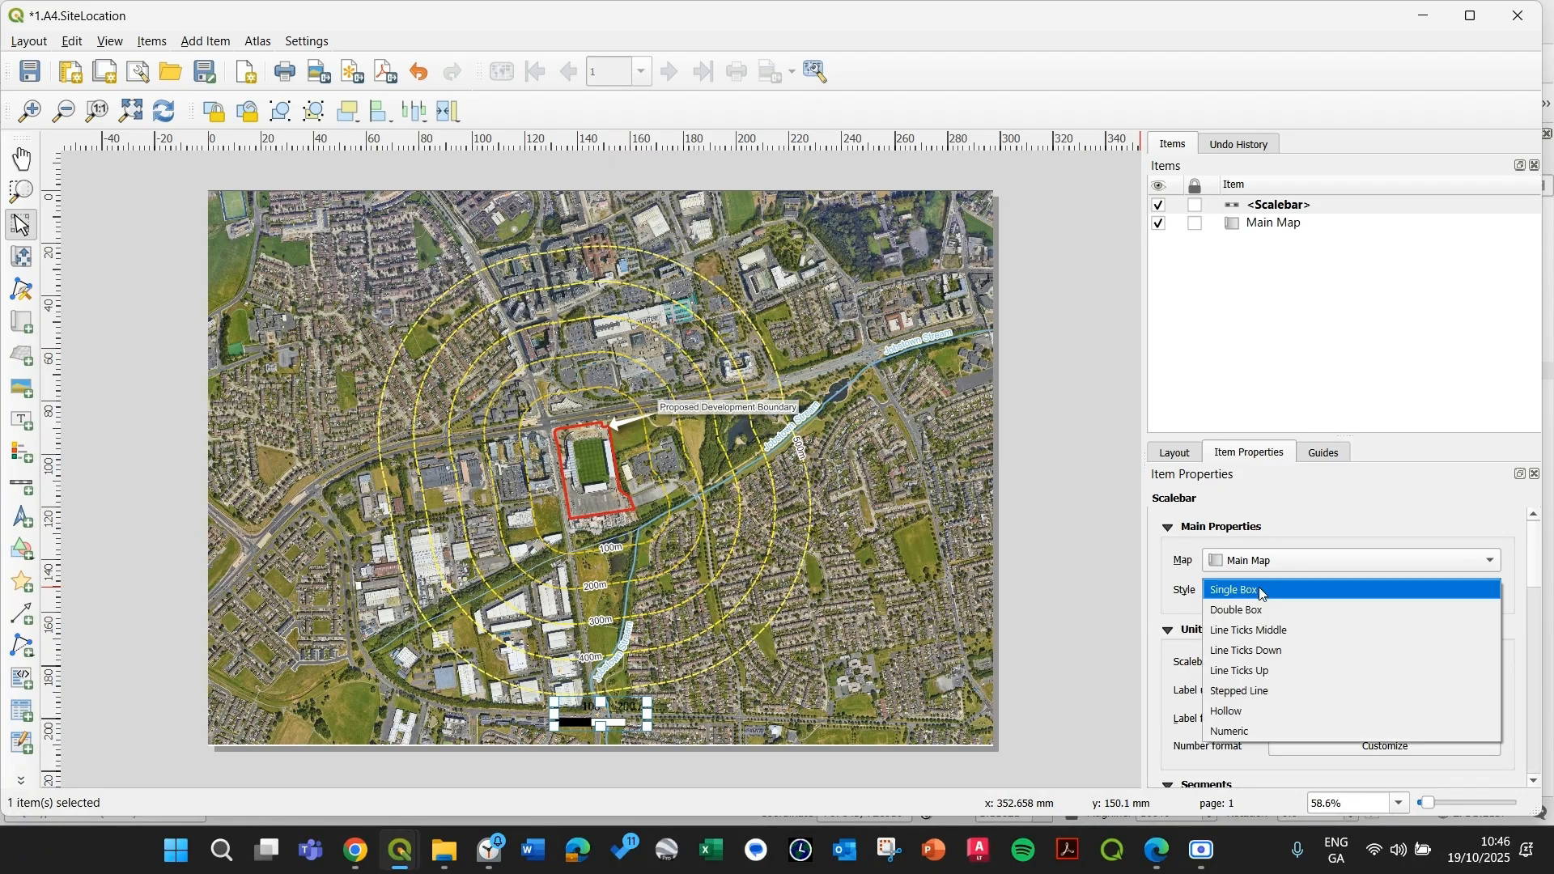
pyautogui.click(1260, 609)
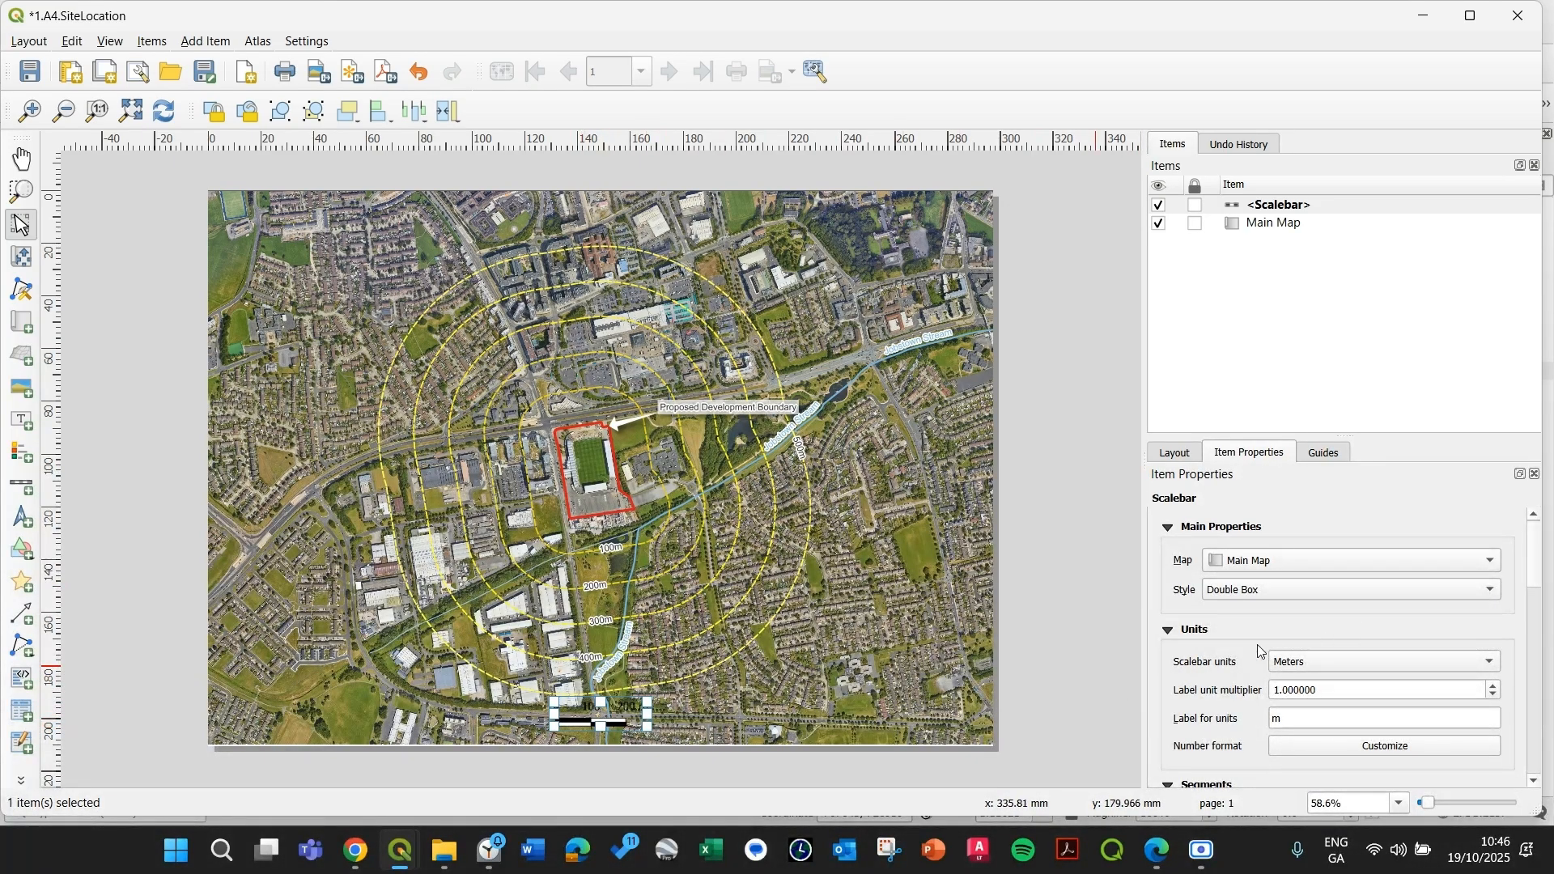
pyautogui.scroll(-4, 1203, 656)
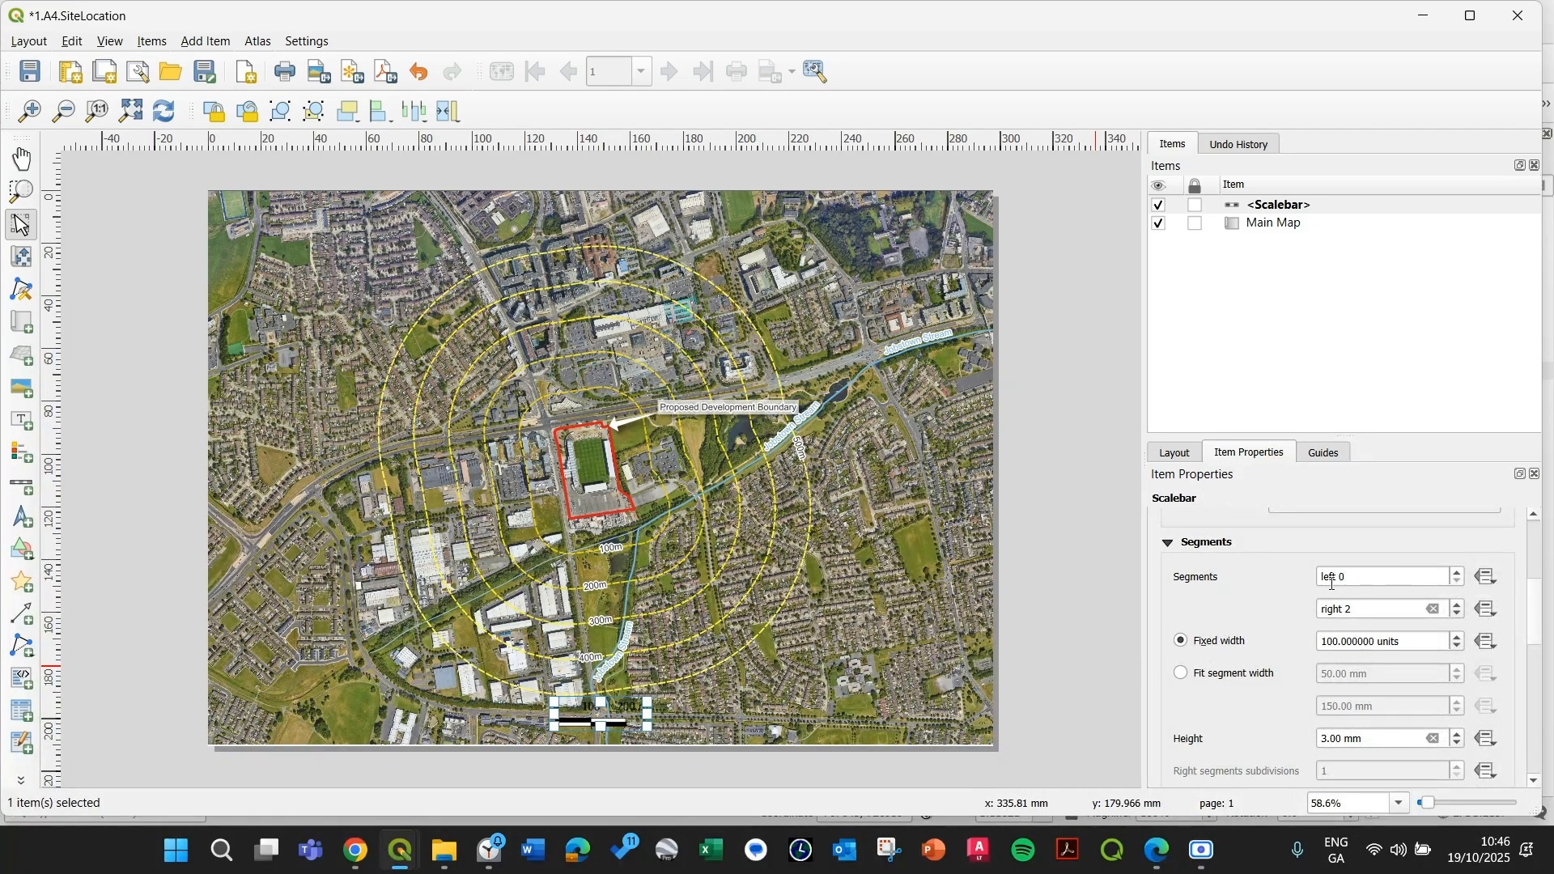
pyautogui.click(1459, 572)
pyautogui.click(1460, 572)
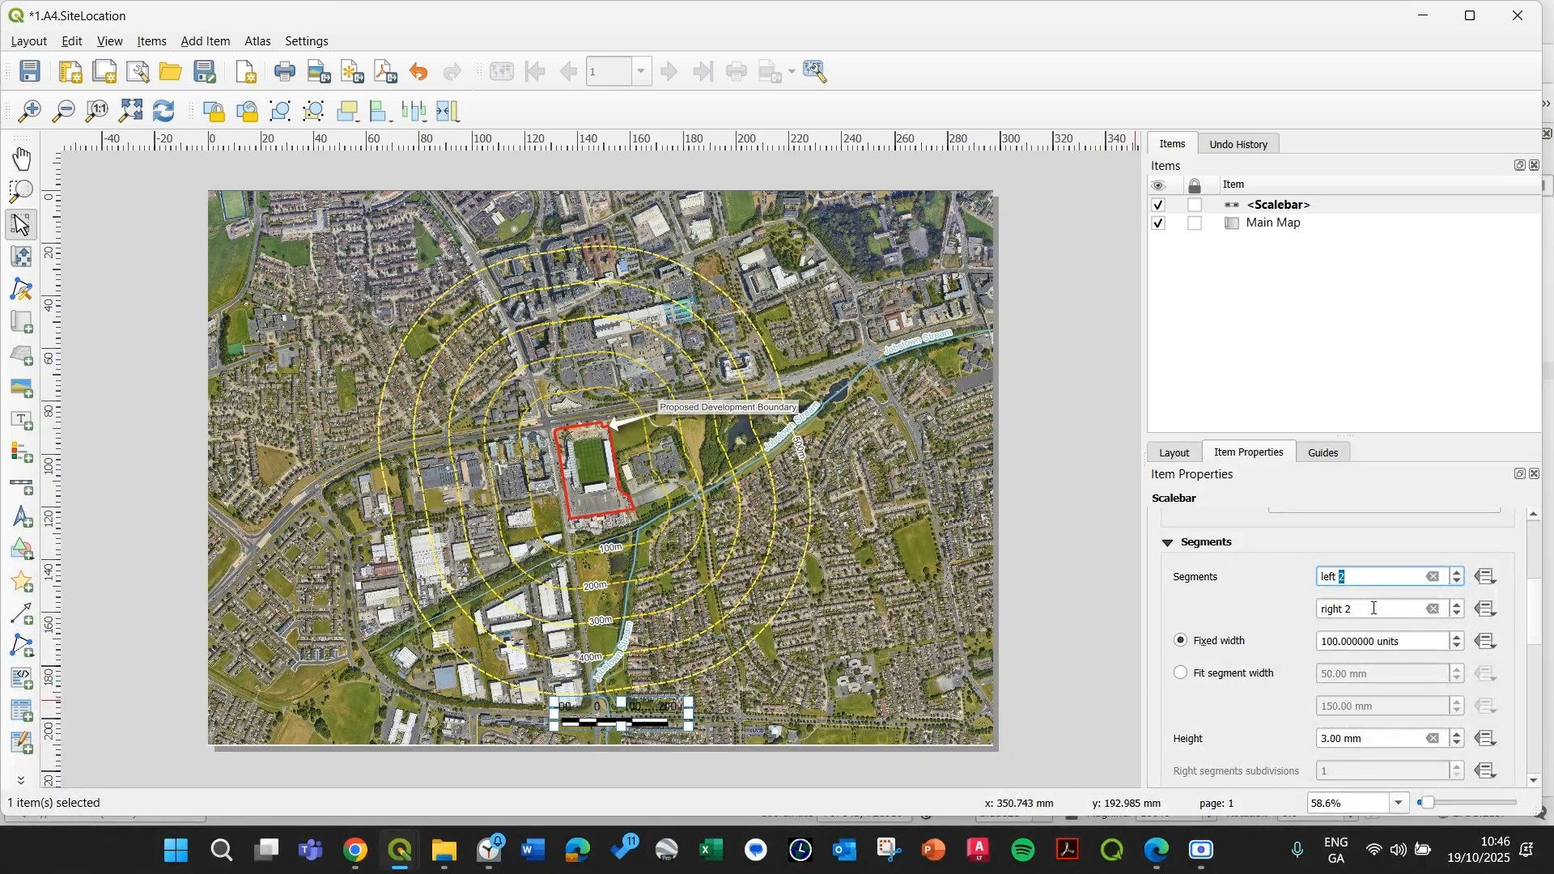
pyautogui.click(1458, 605)
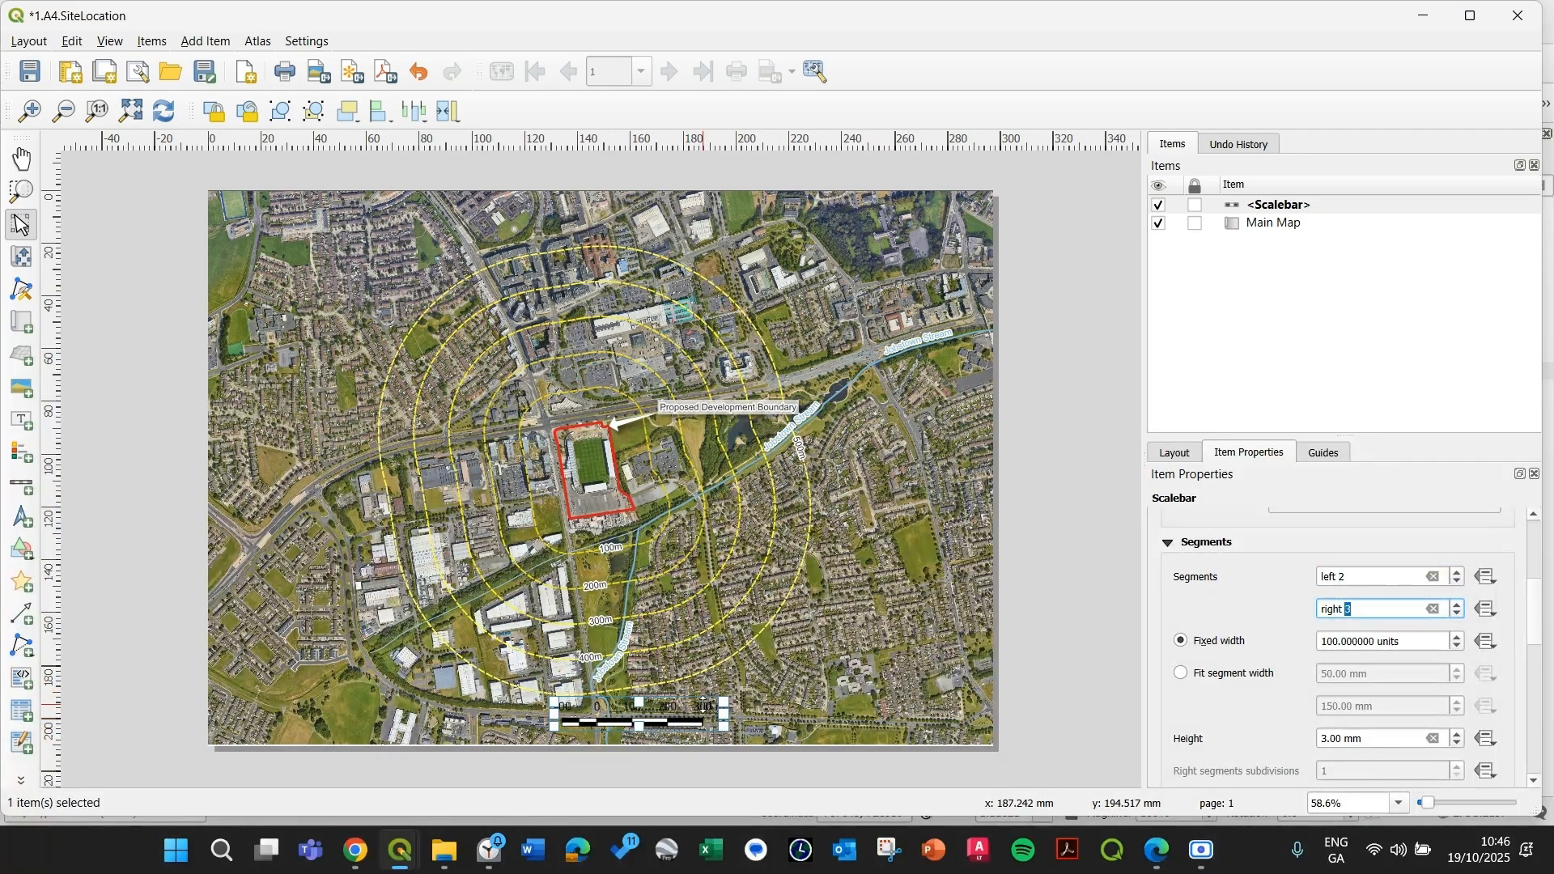
# - Inspect the scale bar's segment settings and number format options
pyautogui.scroll(-3, 1204, 603)
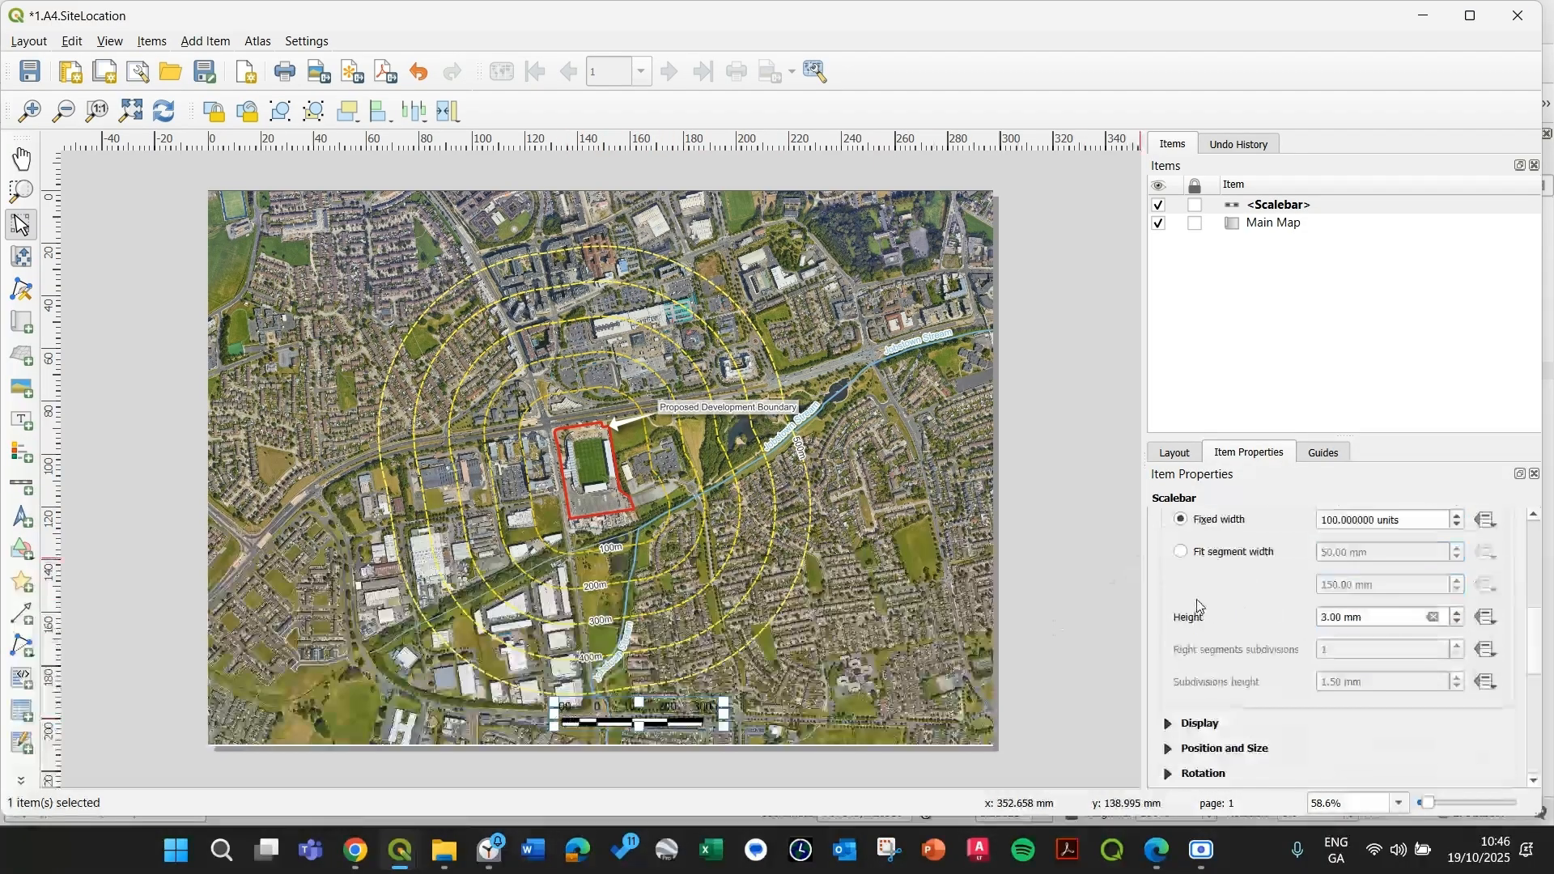
pyautogui.scroll(8, 1216, 625)
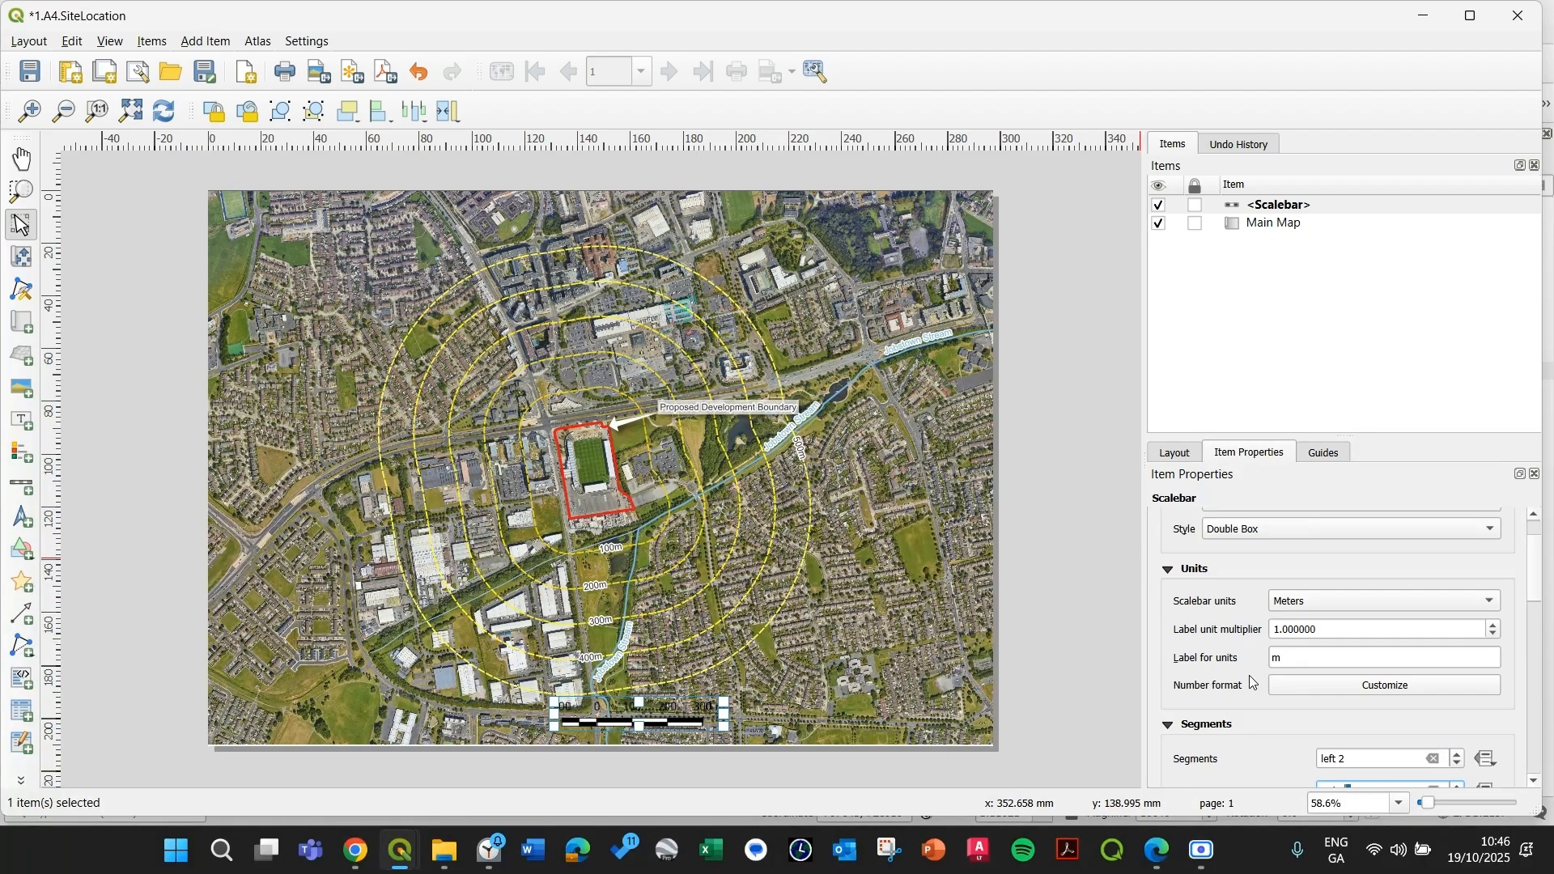
pyautogui.click(1330, 687)
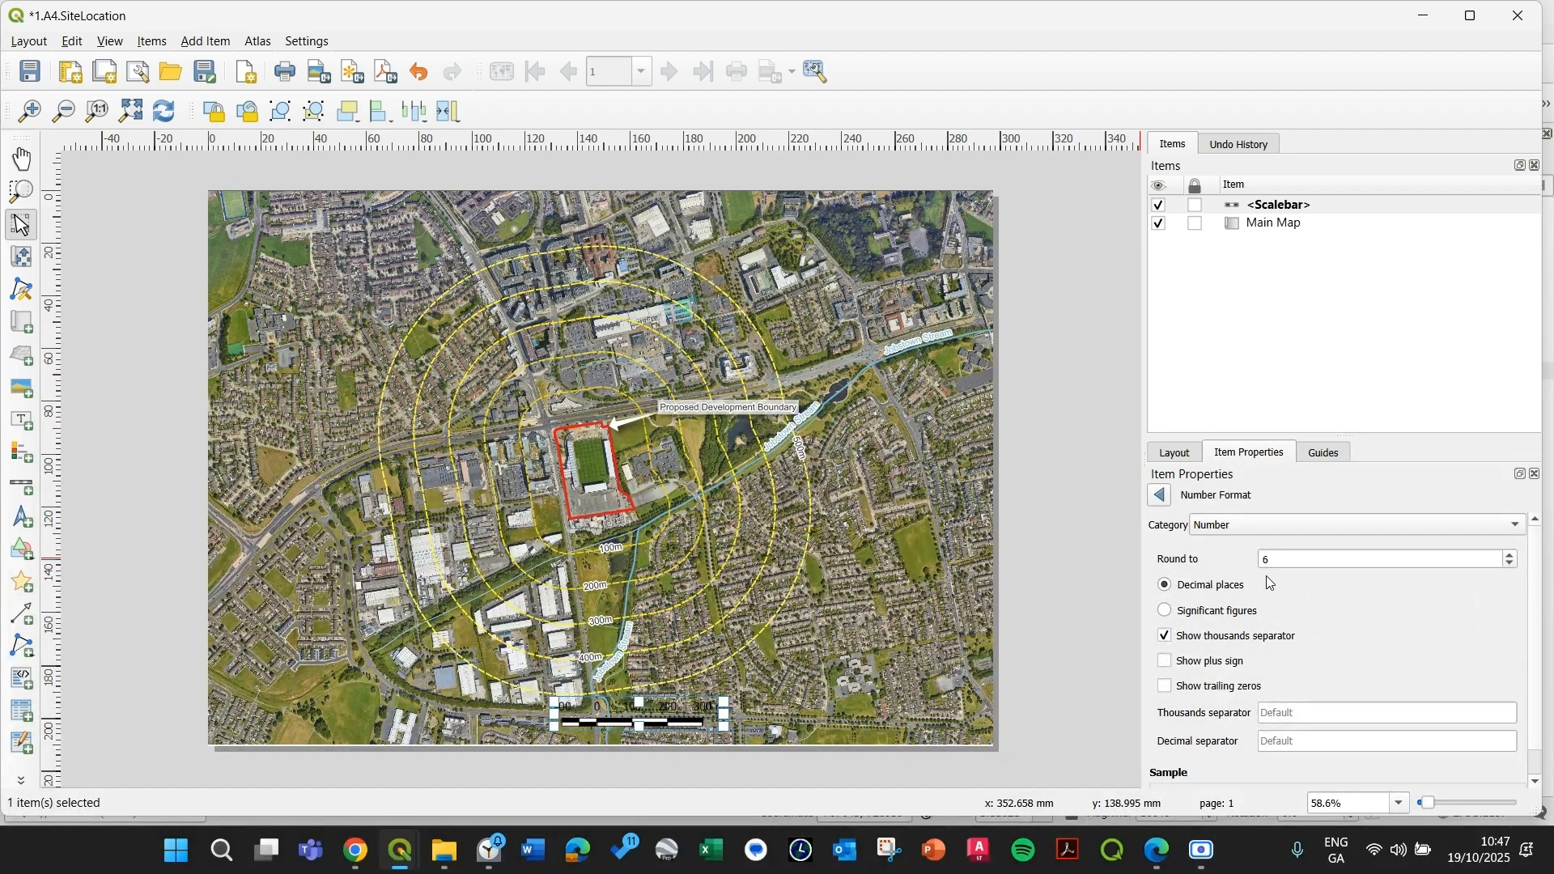
pyautogui.scroll(-1, 1248, 701)
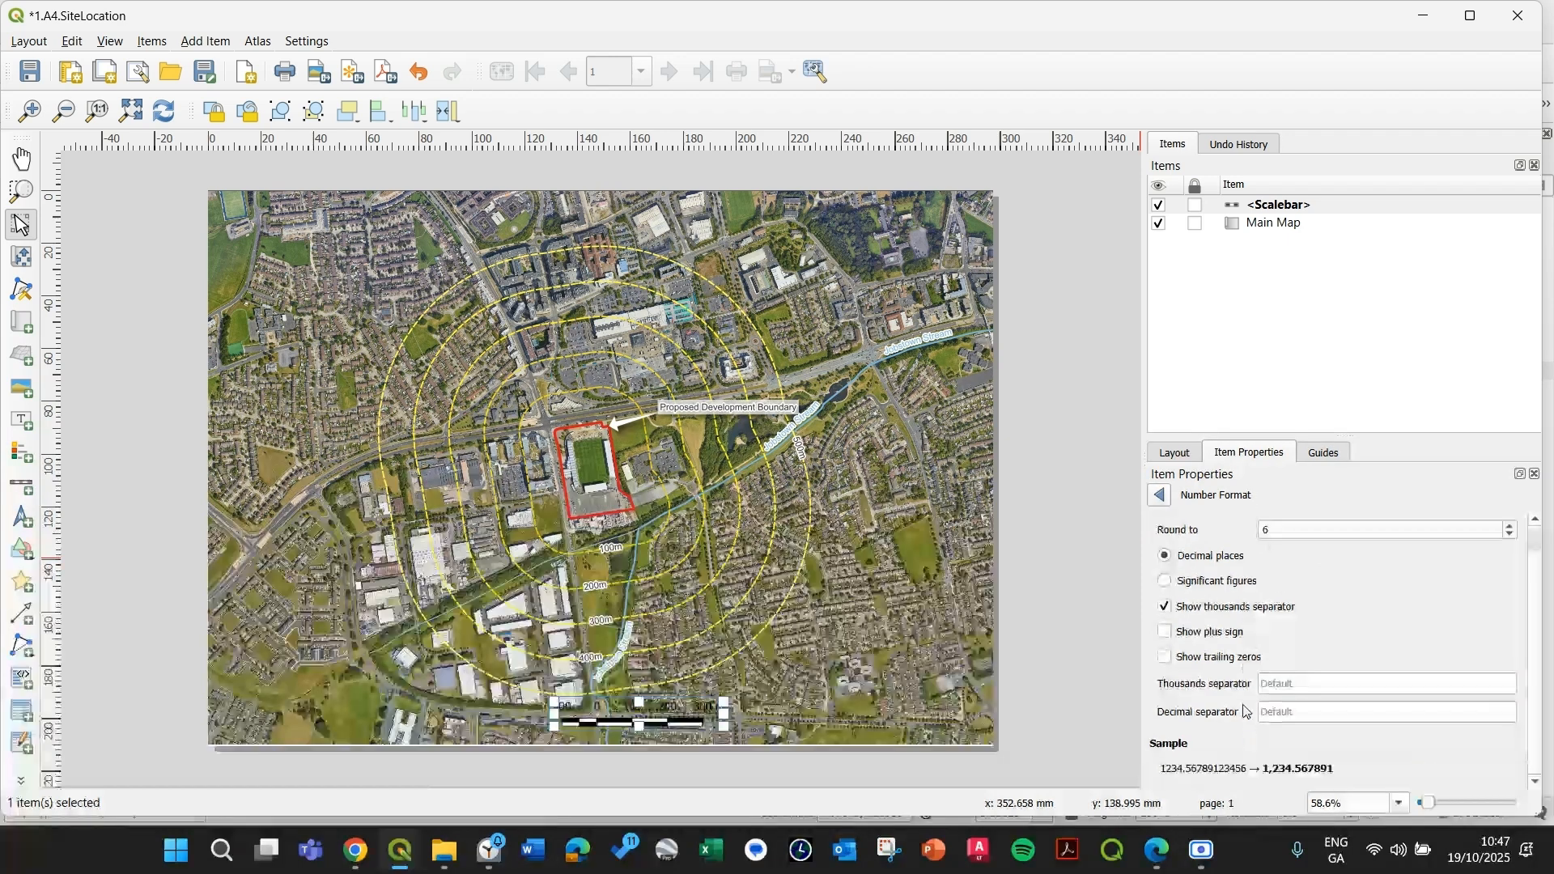
pyautogui.click(1159, 495)
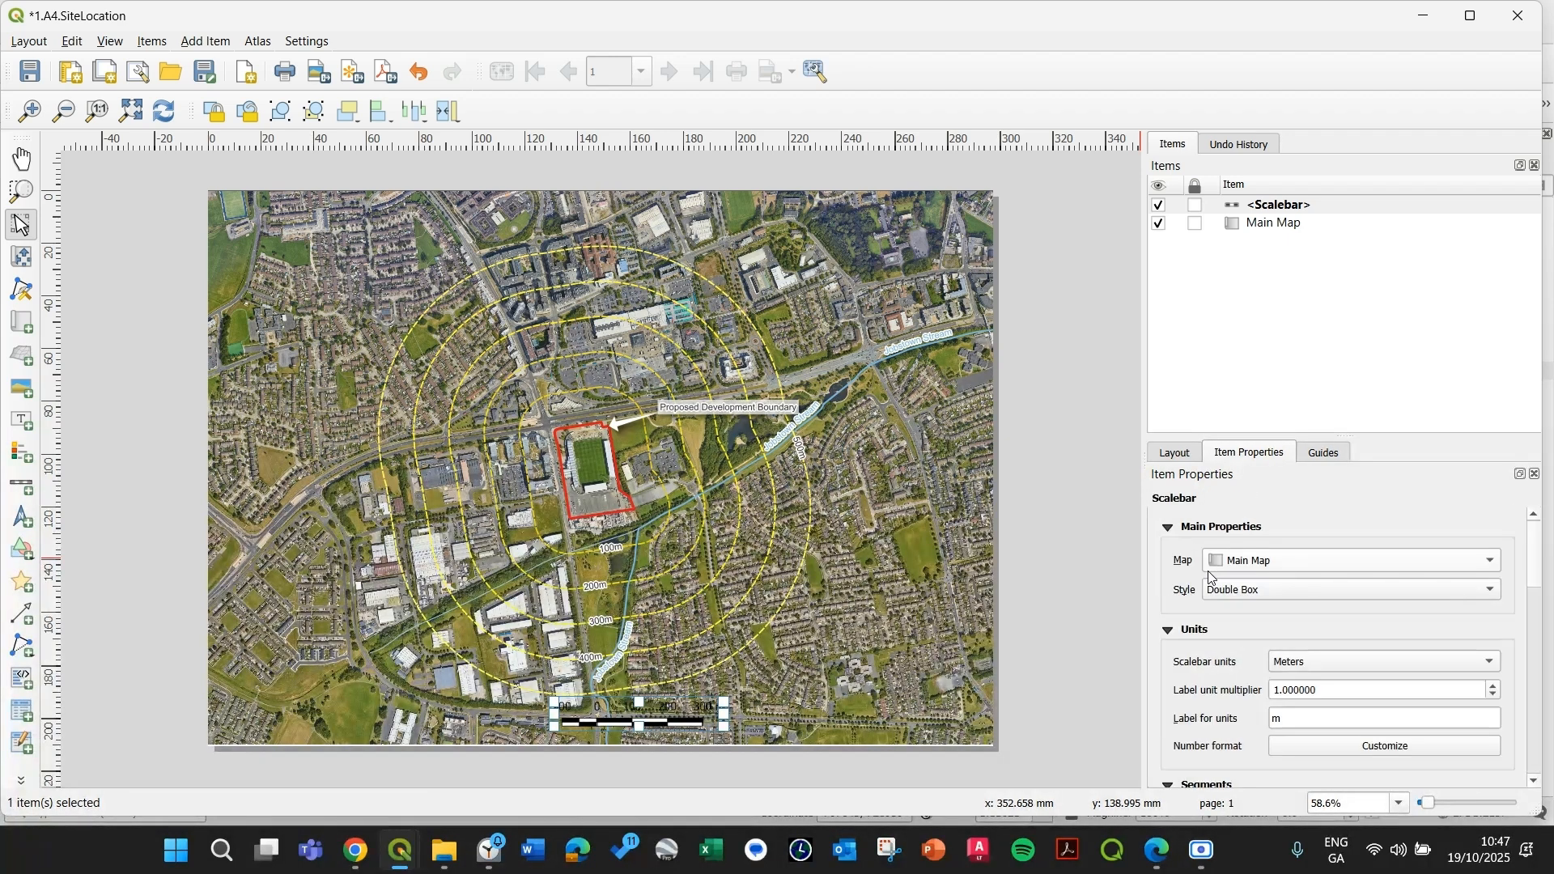
# - Set the scale bar's label font to Arial
pyautogui.scroll(-2, 1182, 606)
pyautogui.scroll(-10, 1188, 661)
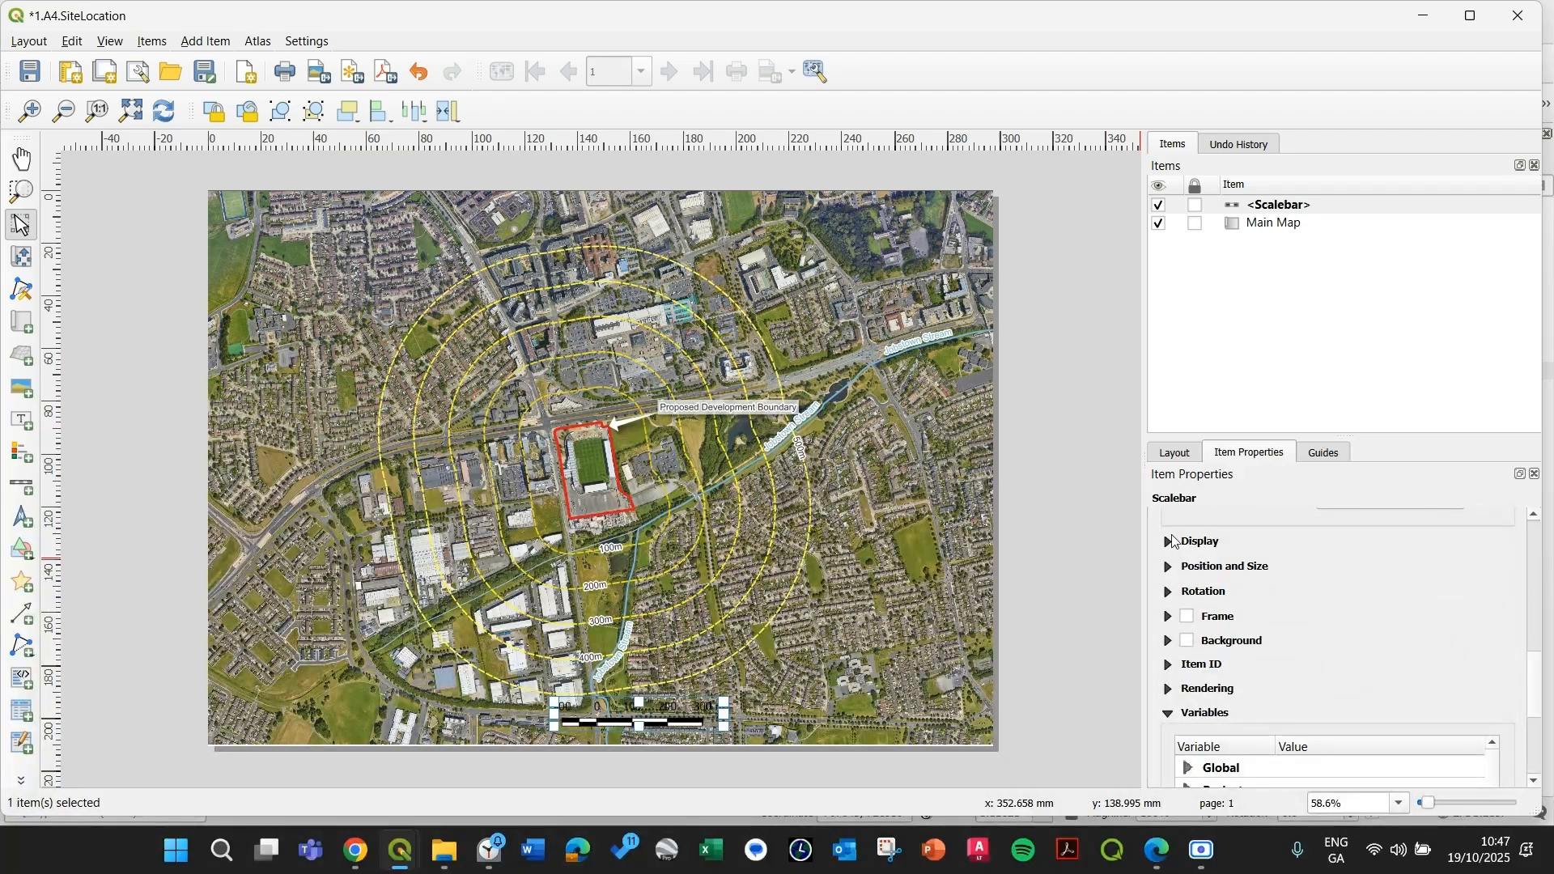
pyautogui.click(1171, 540)
pyautogui.scroll(-5, 1168, 611)
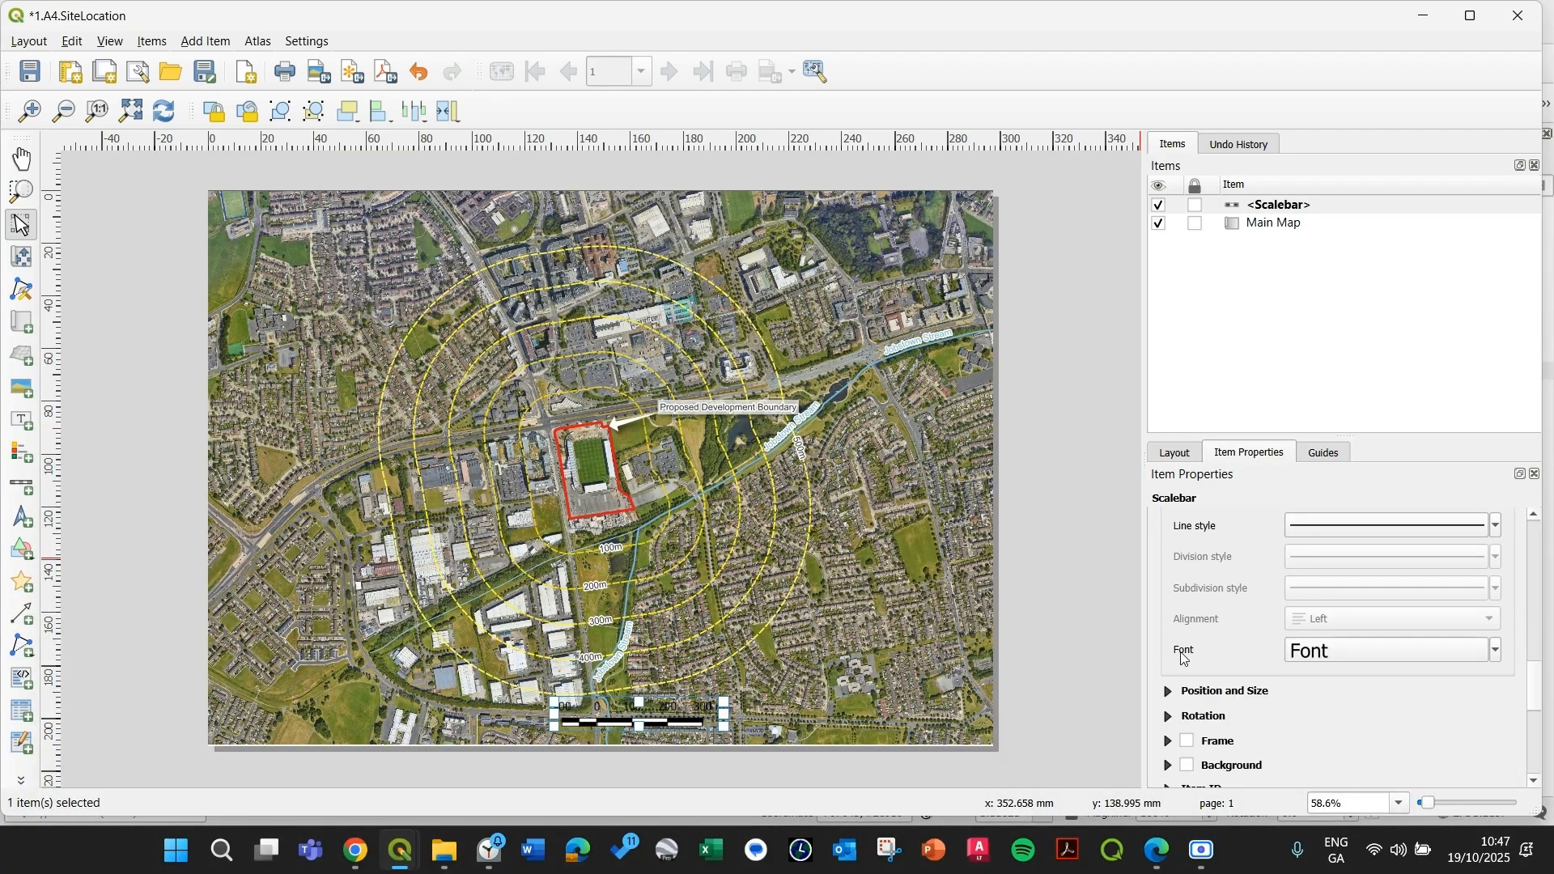
pyautogui.click(1306, 651)
pyautogui.click(1171, 531)
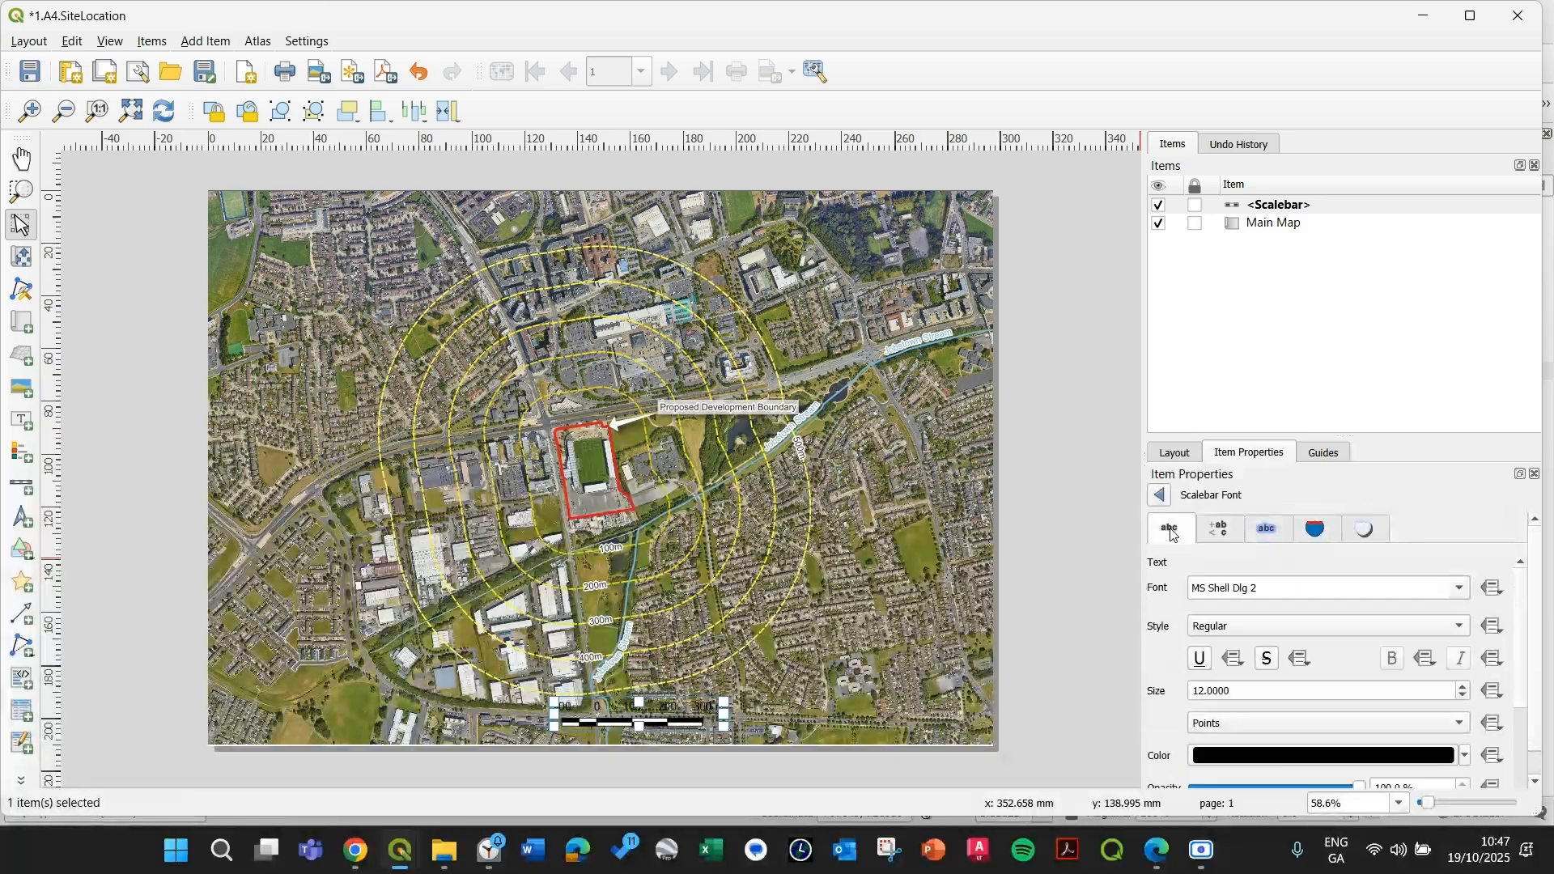
pyautogui.tripleClick(1286, 592)
pyautogui.write('arial')
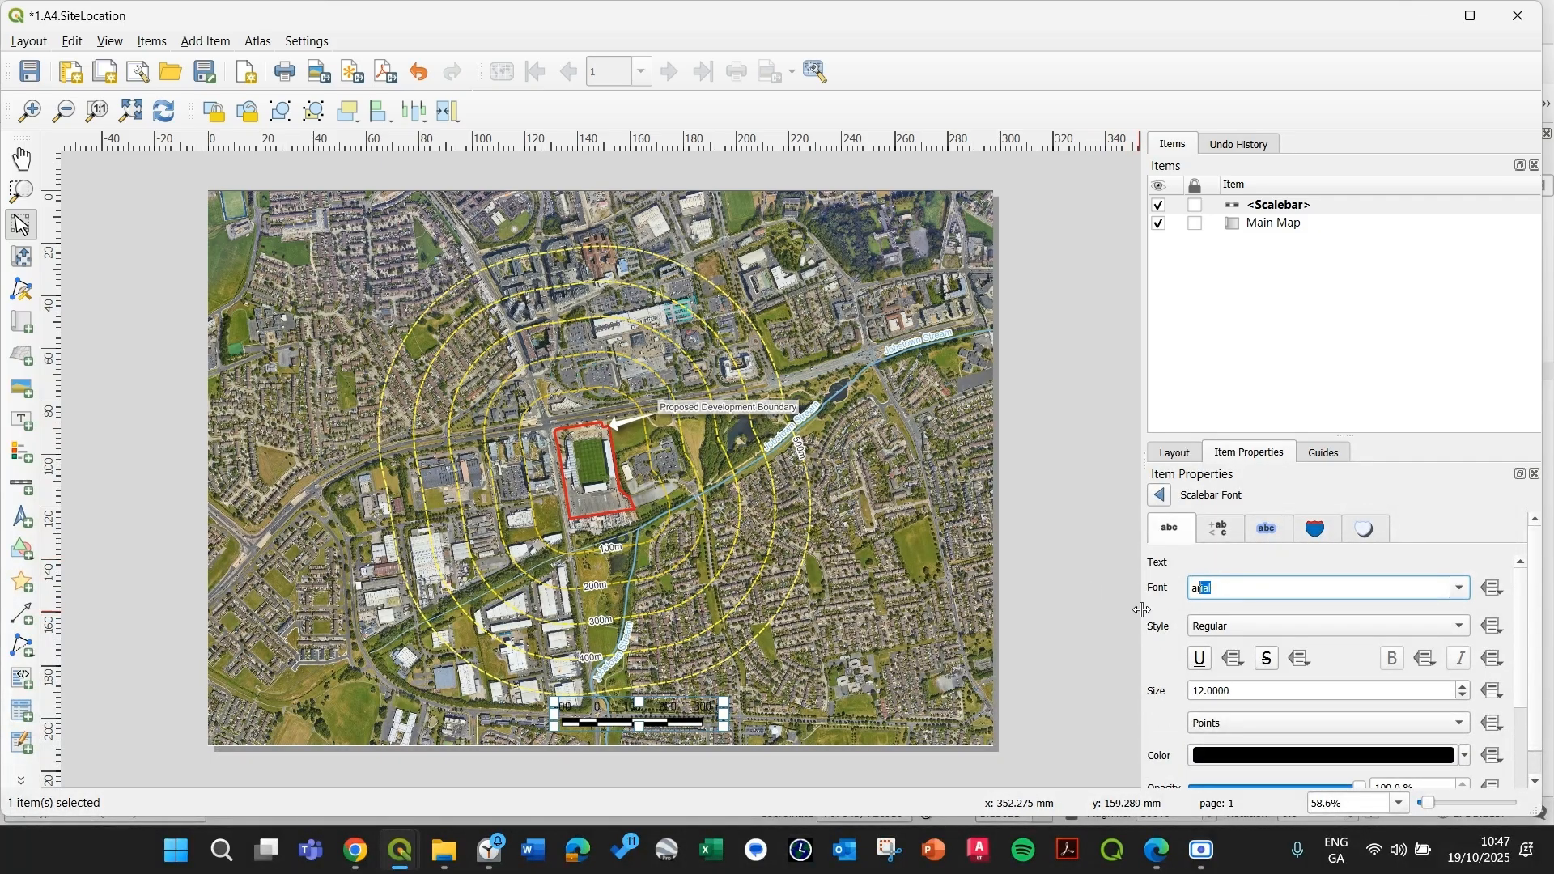
pyautogui.press('Return')
# - Enable a text buffer around the scale bar's labels
pyautogui.click(1220, 531)
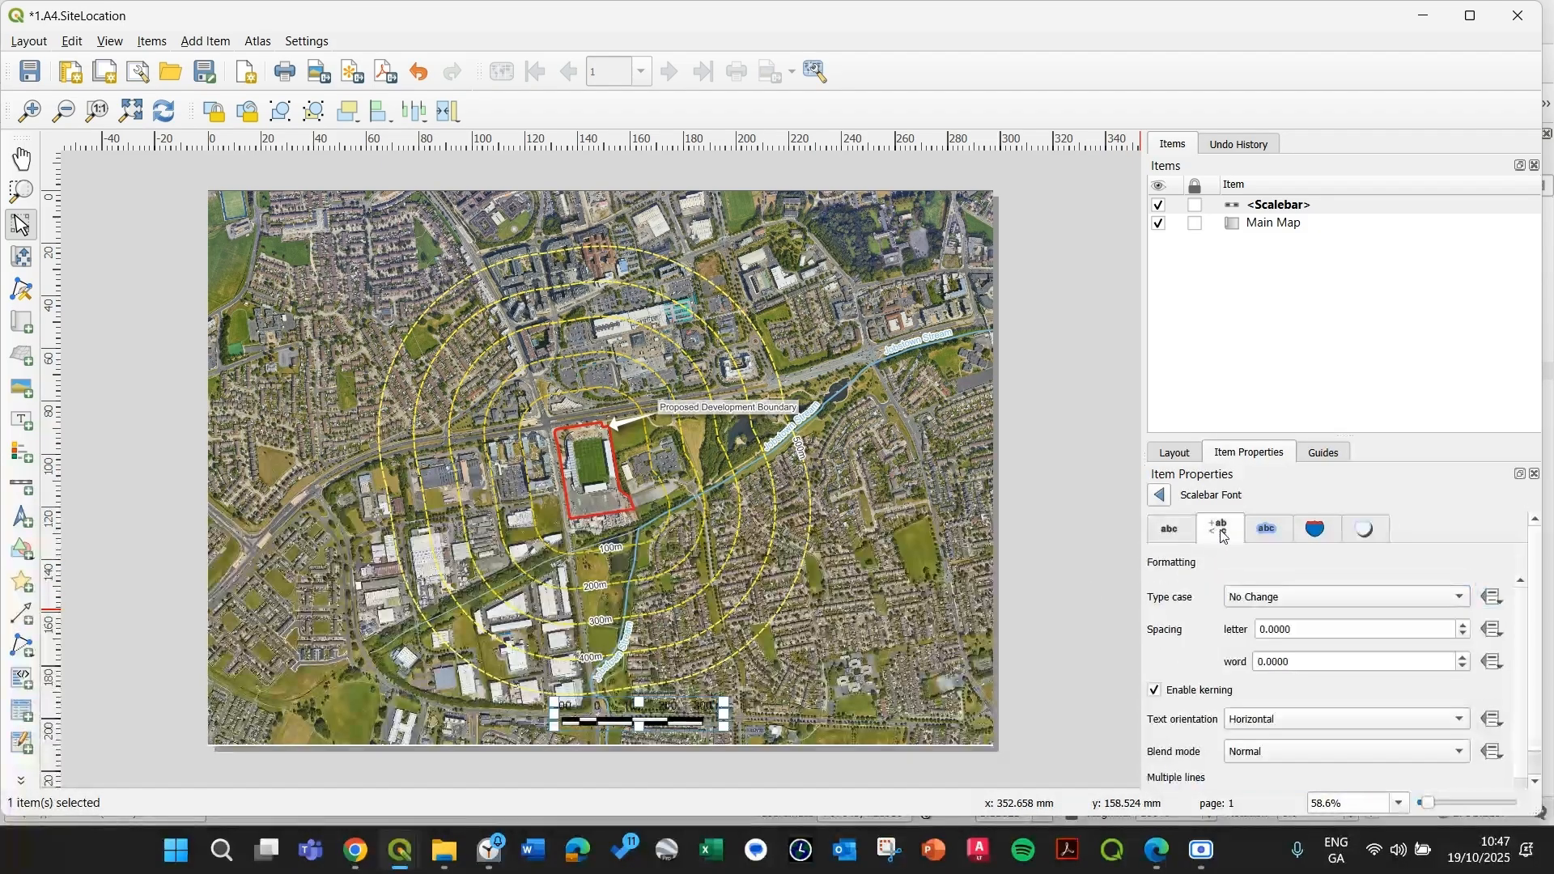
pyautogui.click(1269, 531)
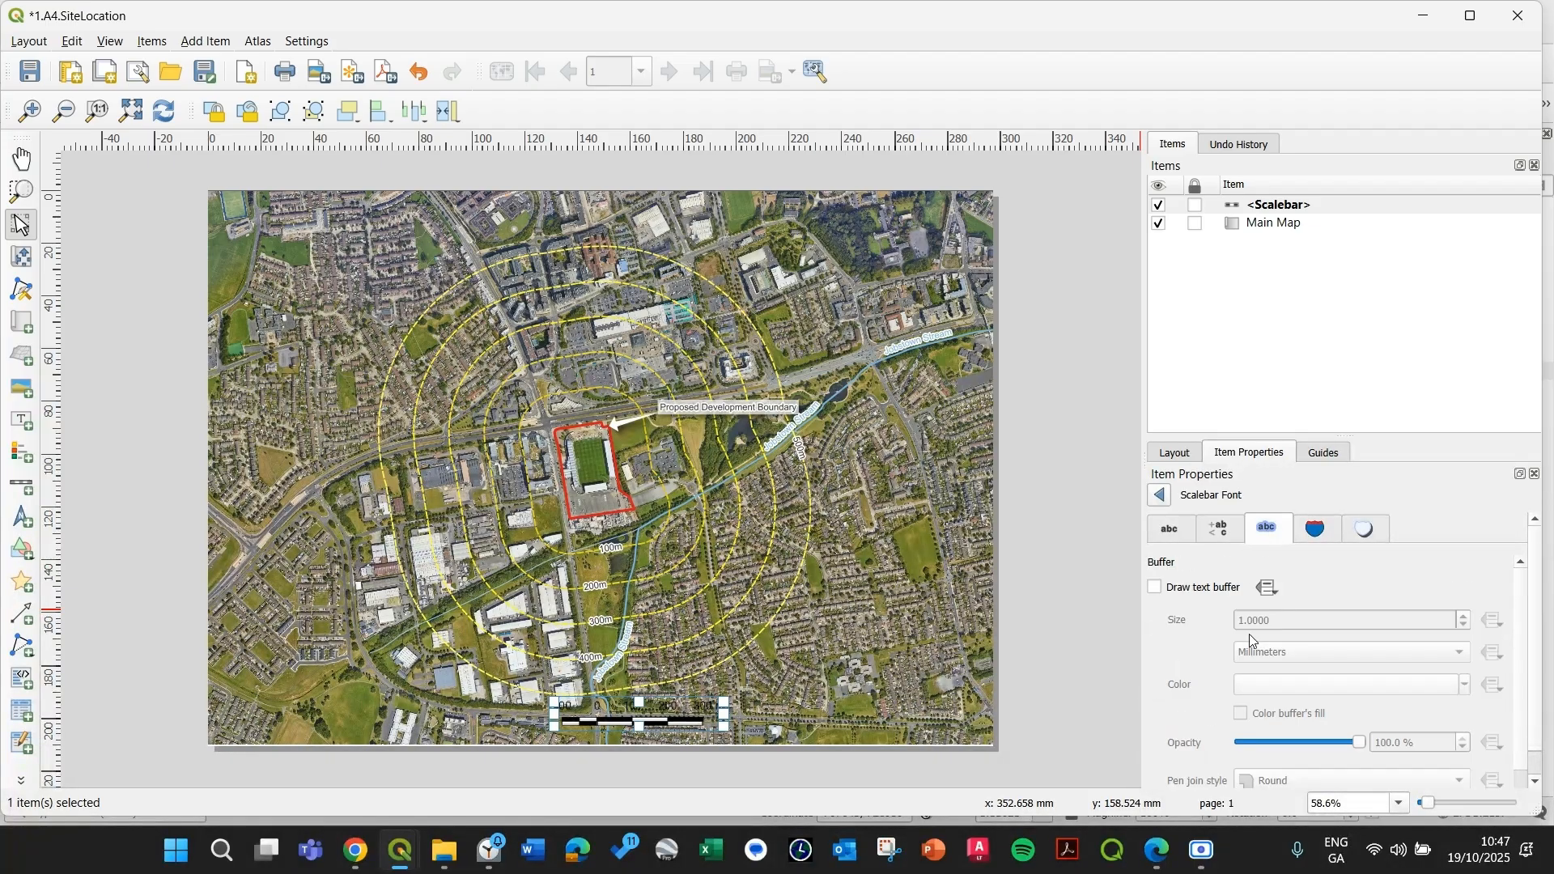
pyautogui.click(1155, 587)
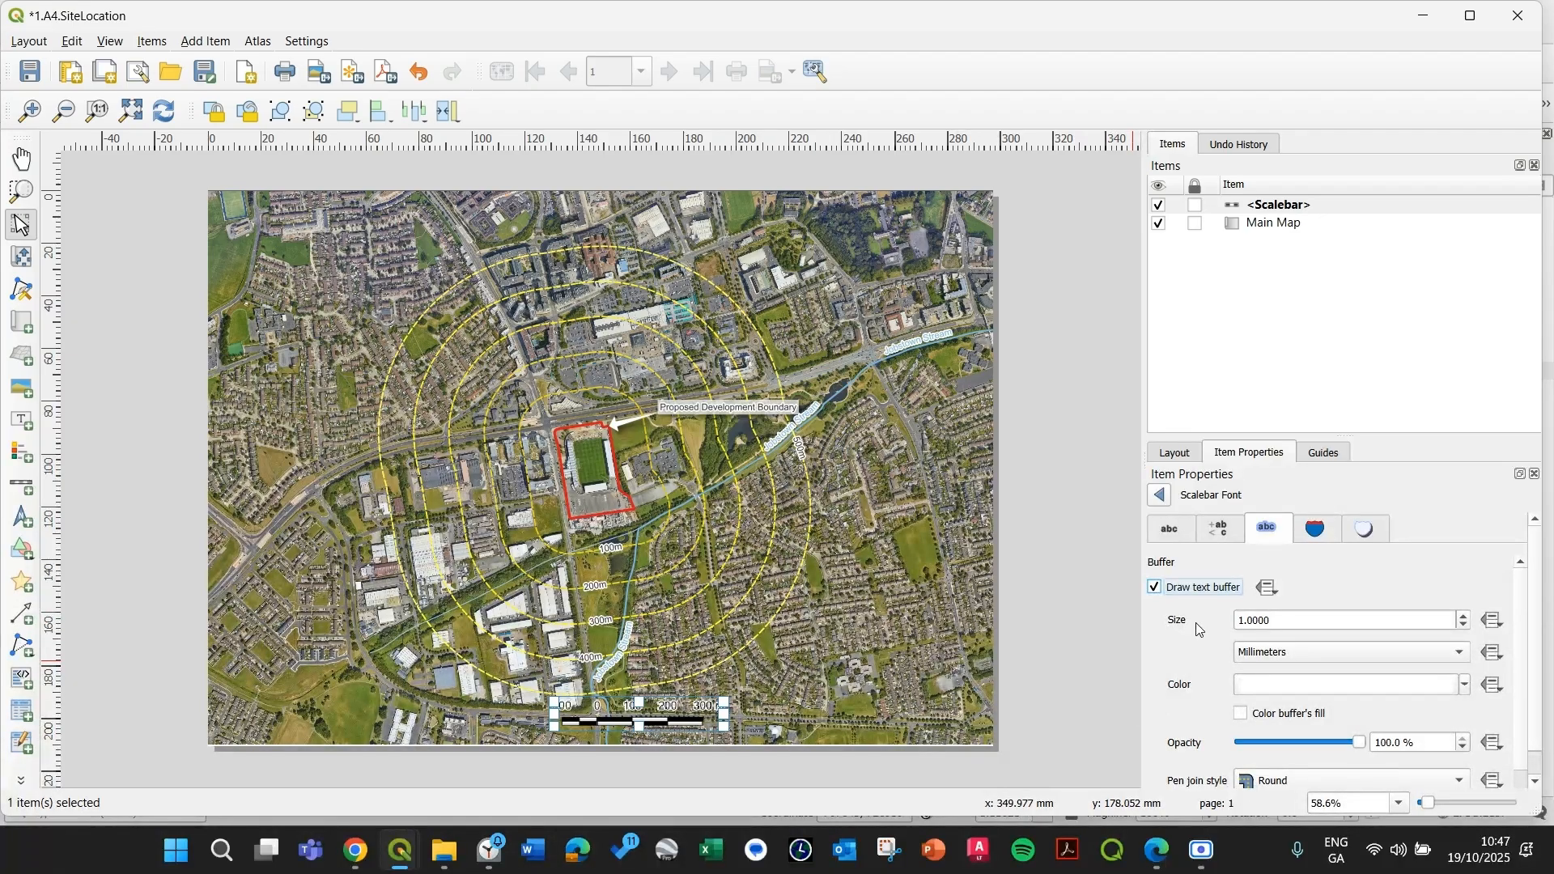
pyautogui.scroll(-1, 1201, 630)
pyautogui.click(1161, 497)
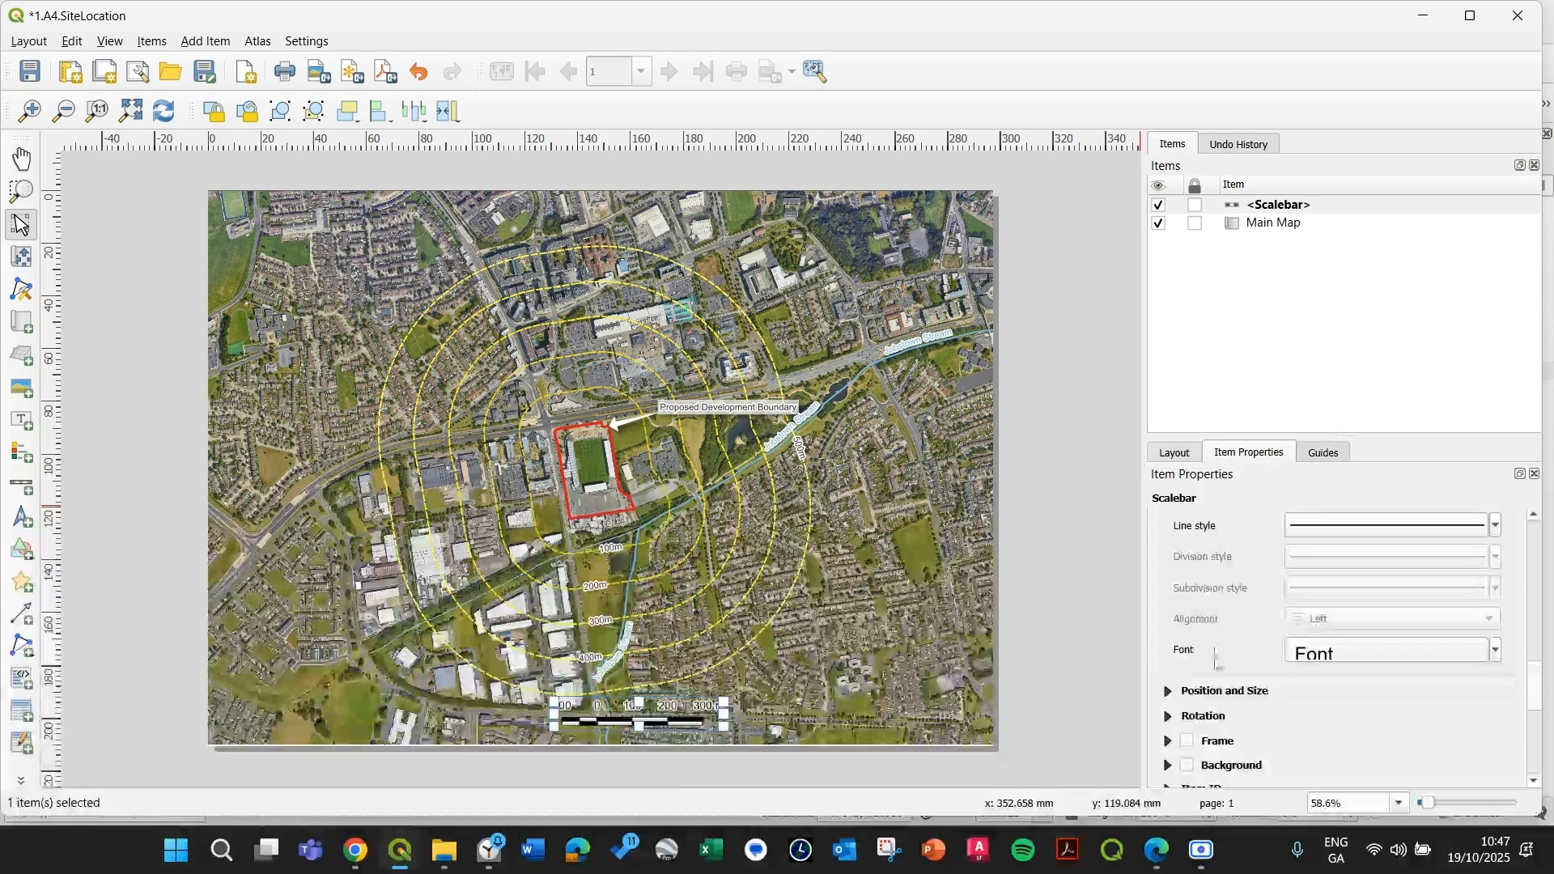
# - Enable the scale bar's white background, set its opacity to 70%, and deselect the scale bar
pyautogui.scroll(-1, 1219, 659)
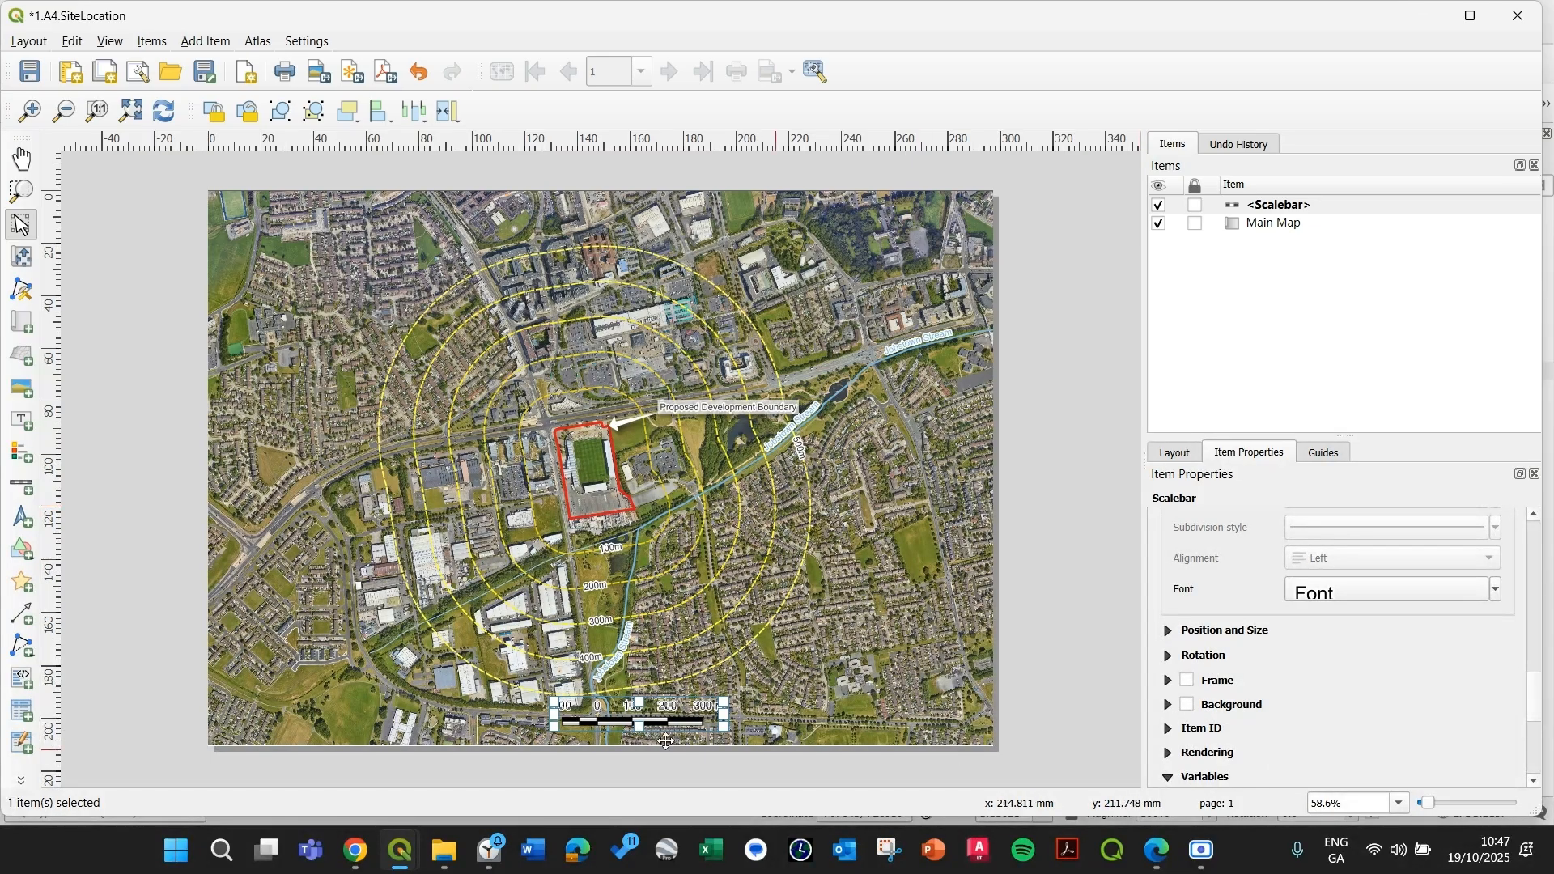
pyautogui.click(1188, 706)
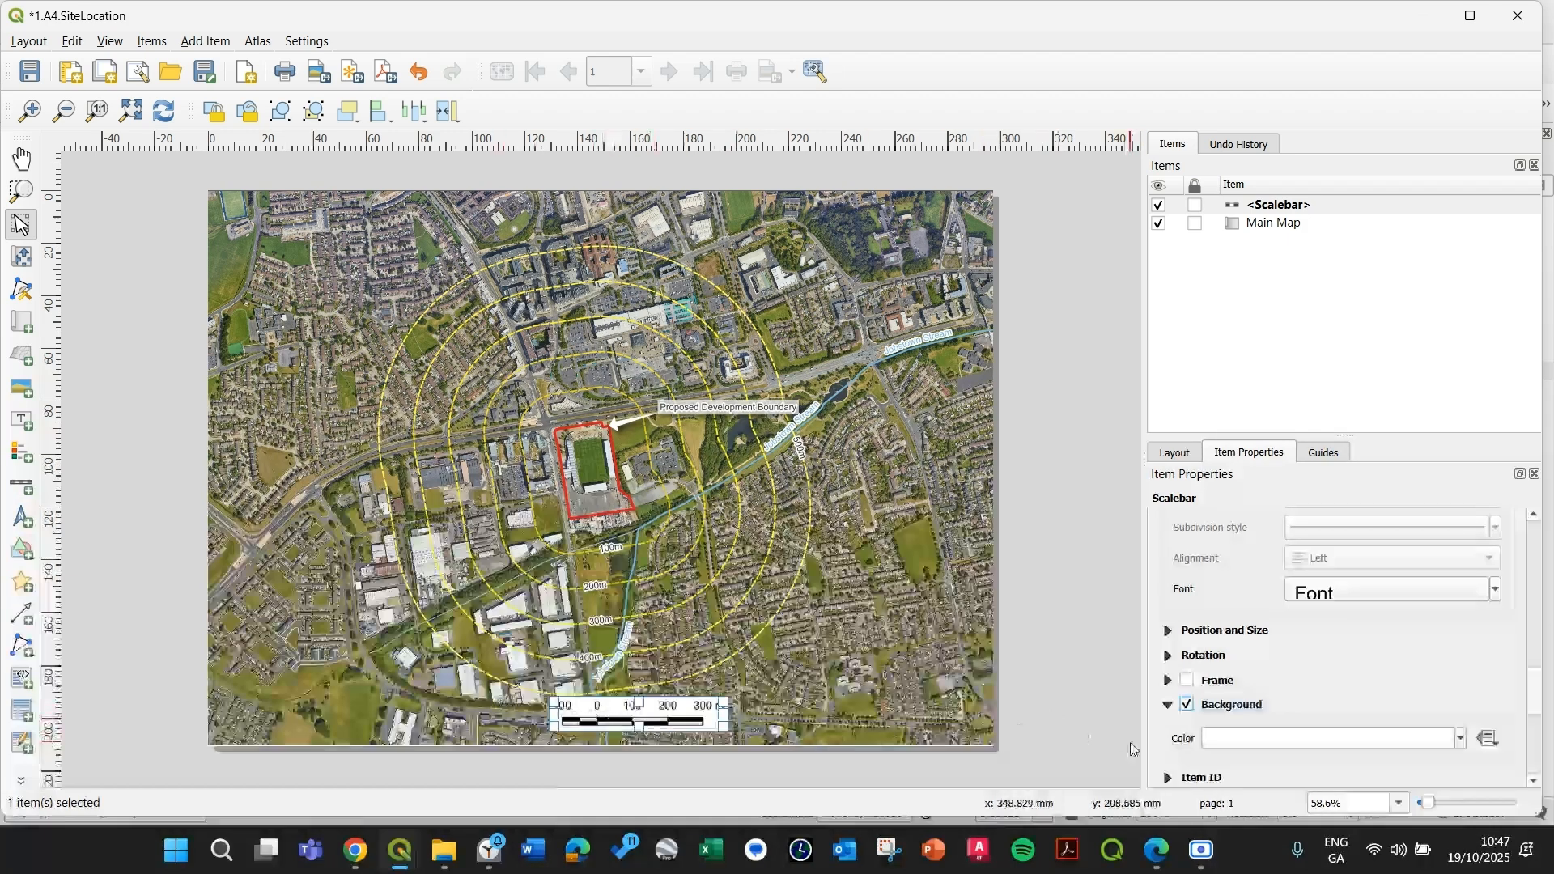
pyautogui.click(1215, 740)
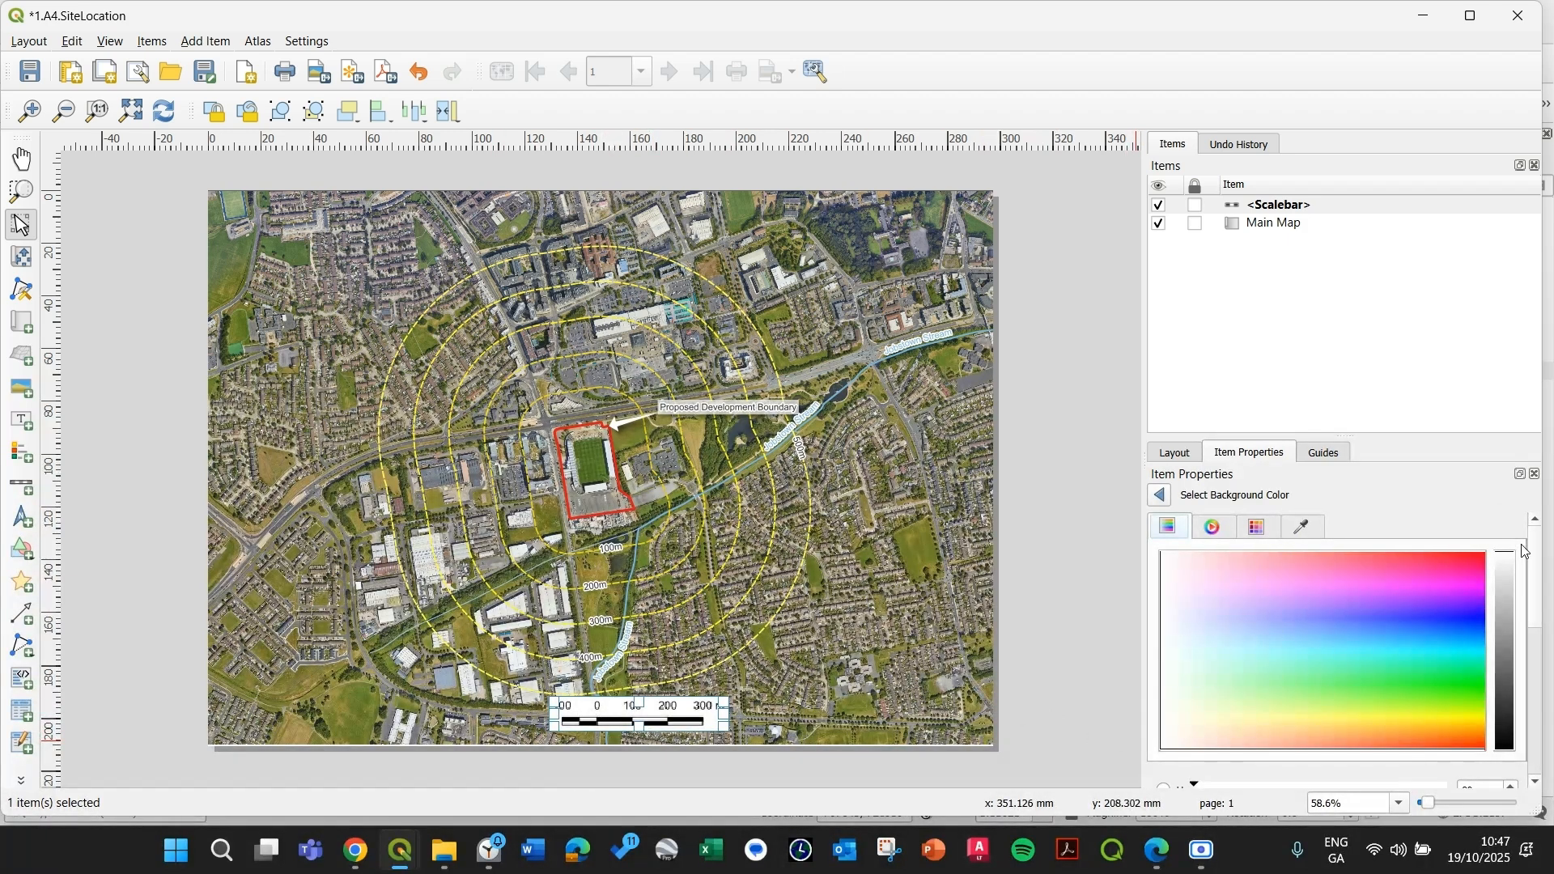
pyautogui.moveTo(1538, 554); pyautogui.dragTo(1542, 632)
pyautogui.rightClick(1541, 632)
pyautogui.click(1543, 664)
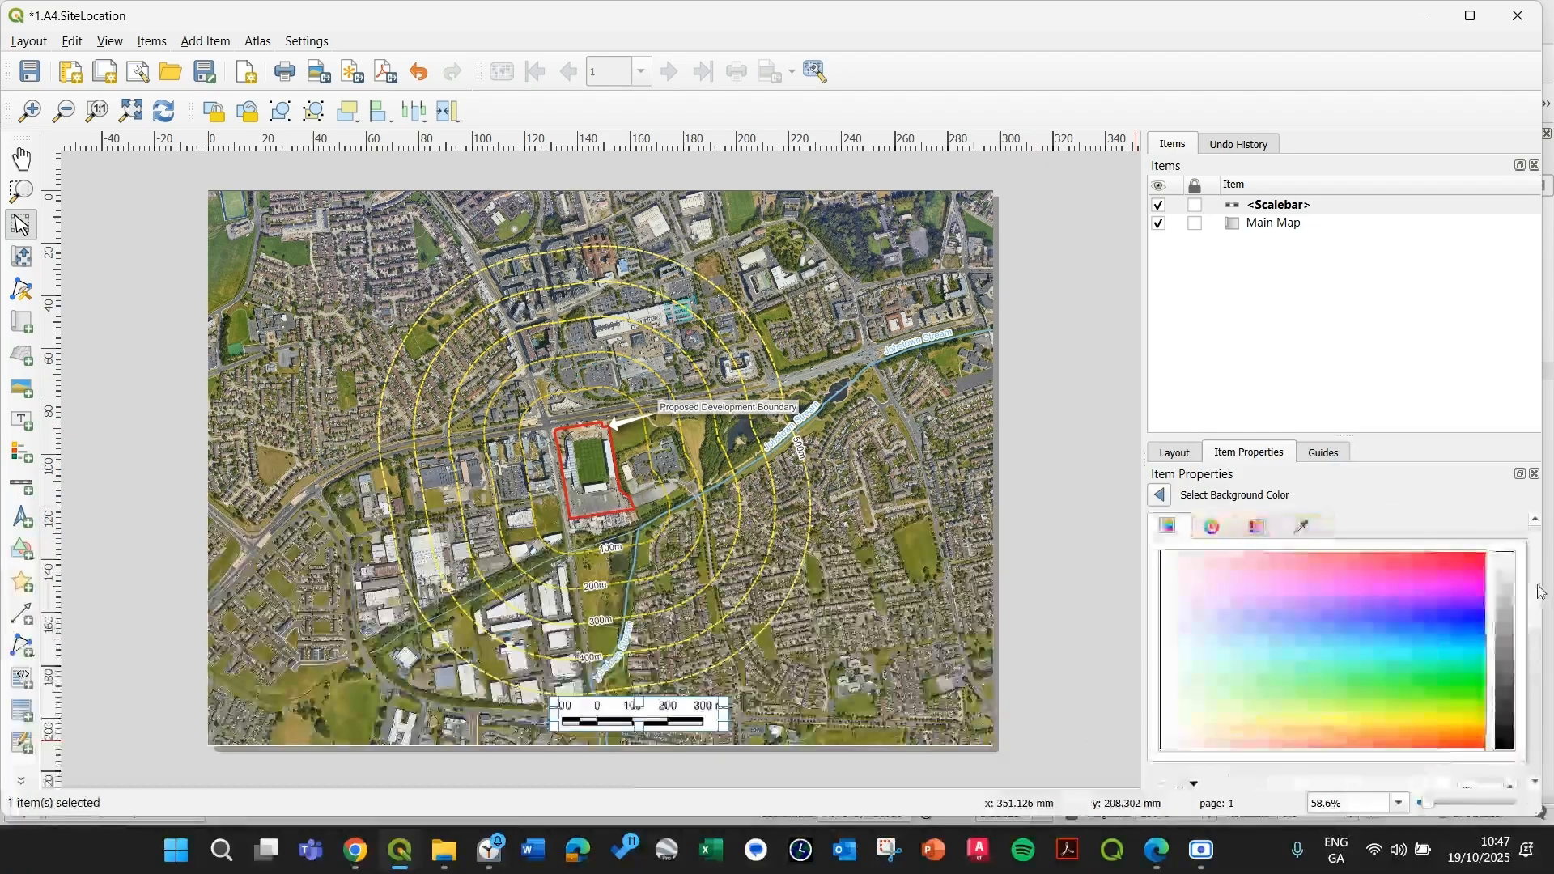
pyautogui.scroll(-5, 1520, 544)
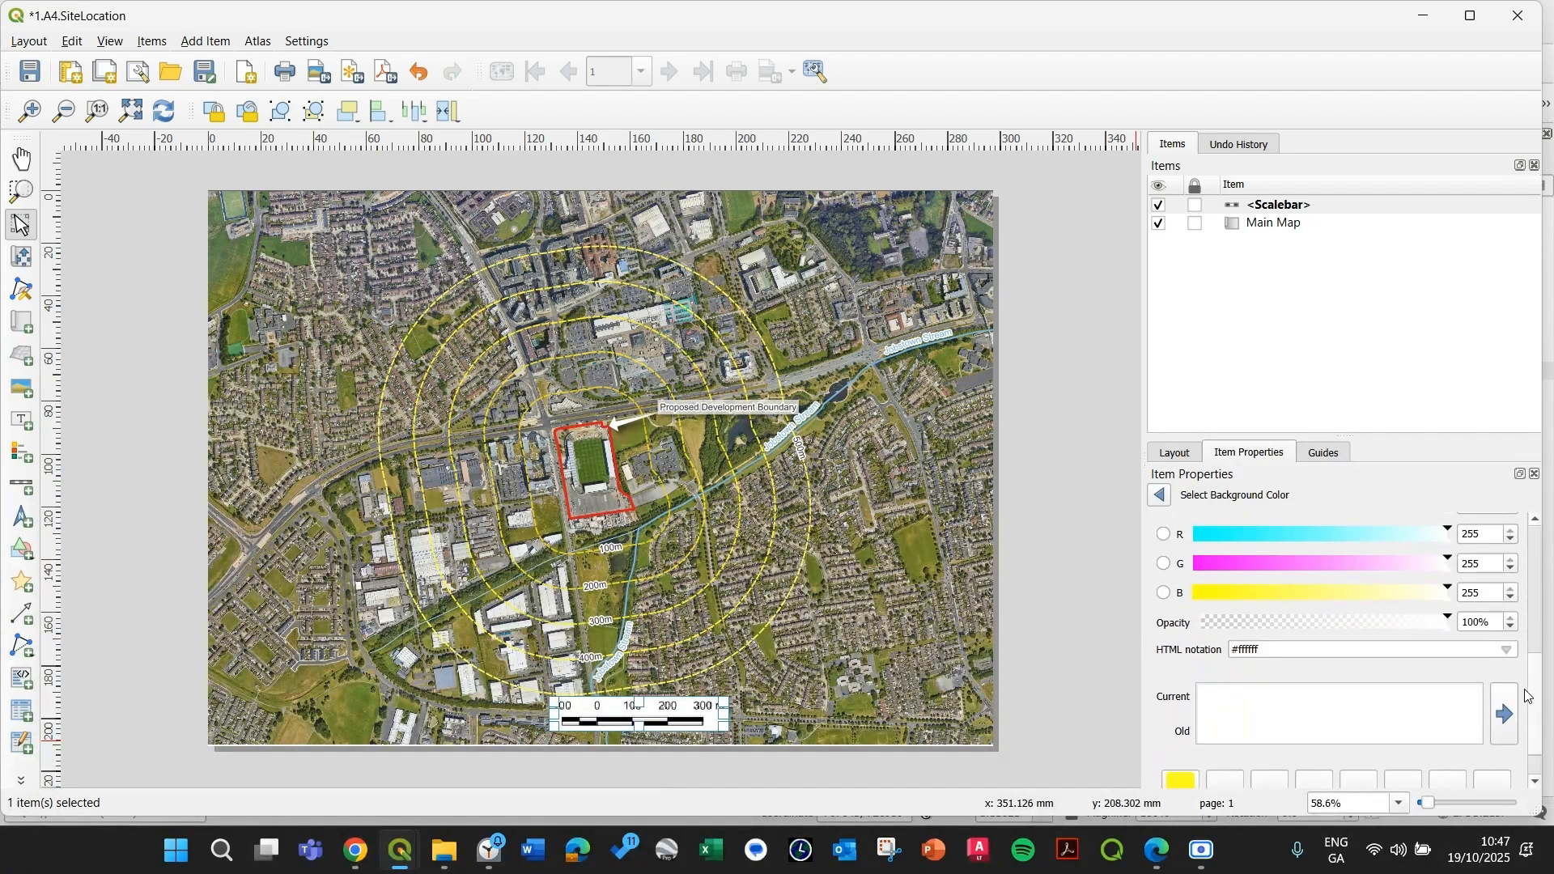
pyautogui.moveTo(1474, 625); pyautogui.dragTo(1447, 624)
pyautogui.write('7')
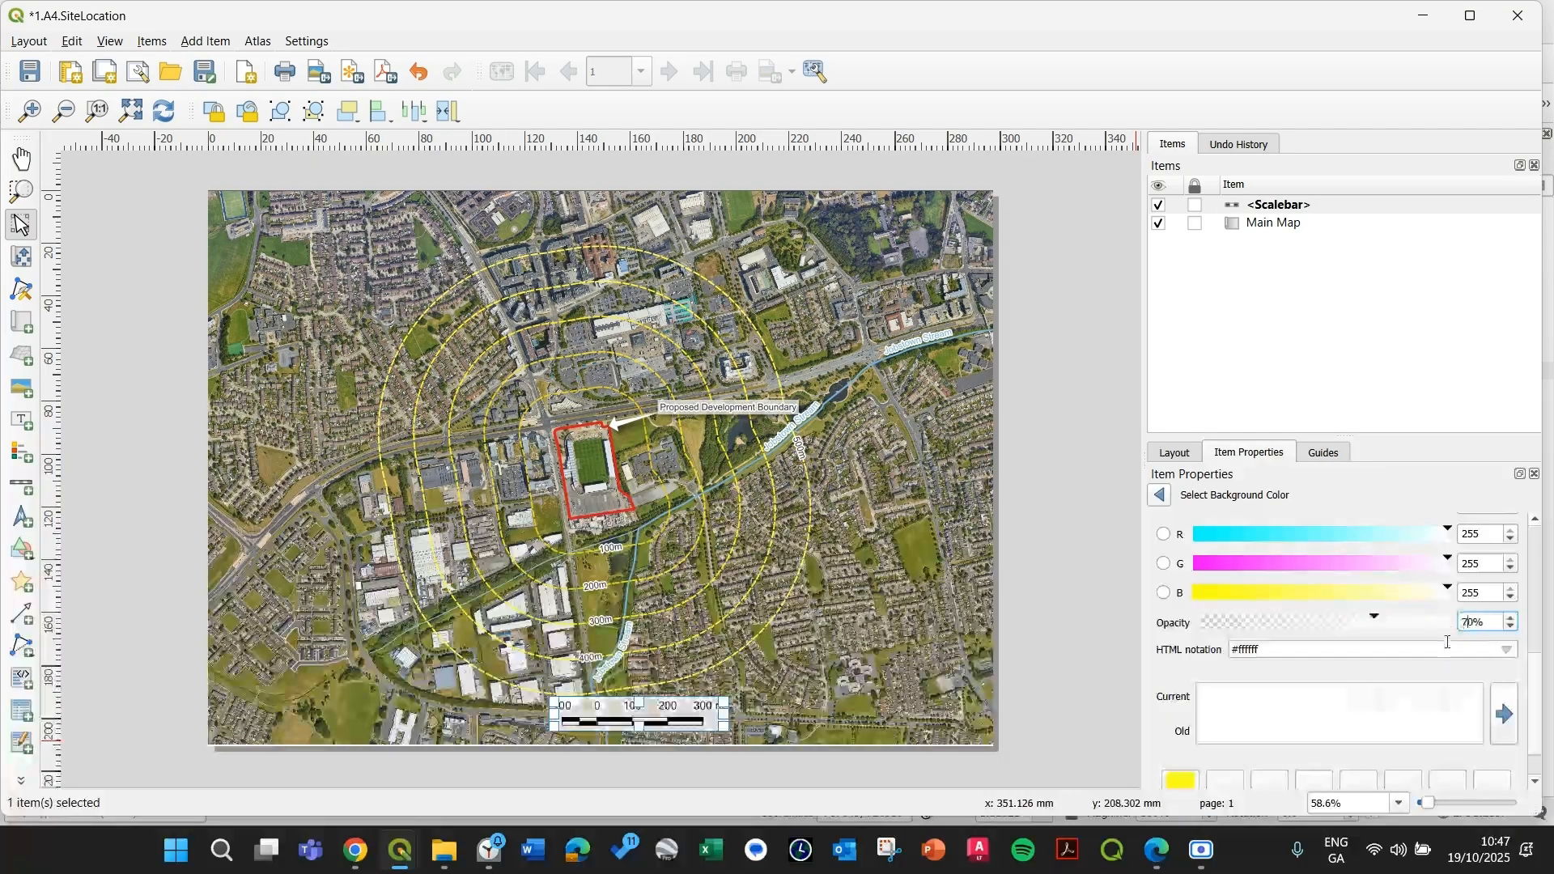
pyautogui.click(1160, 495)
pyautogui.click(1119, 536)
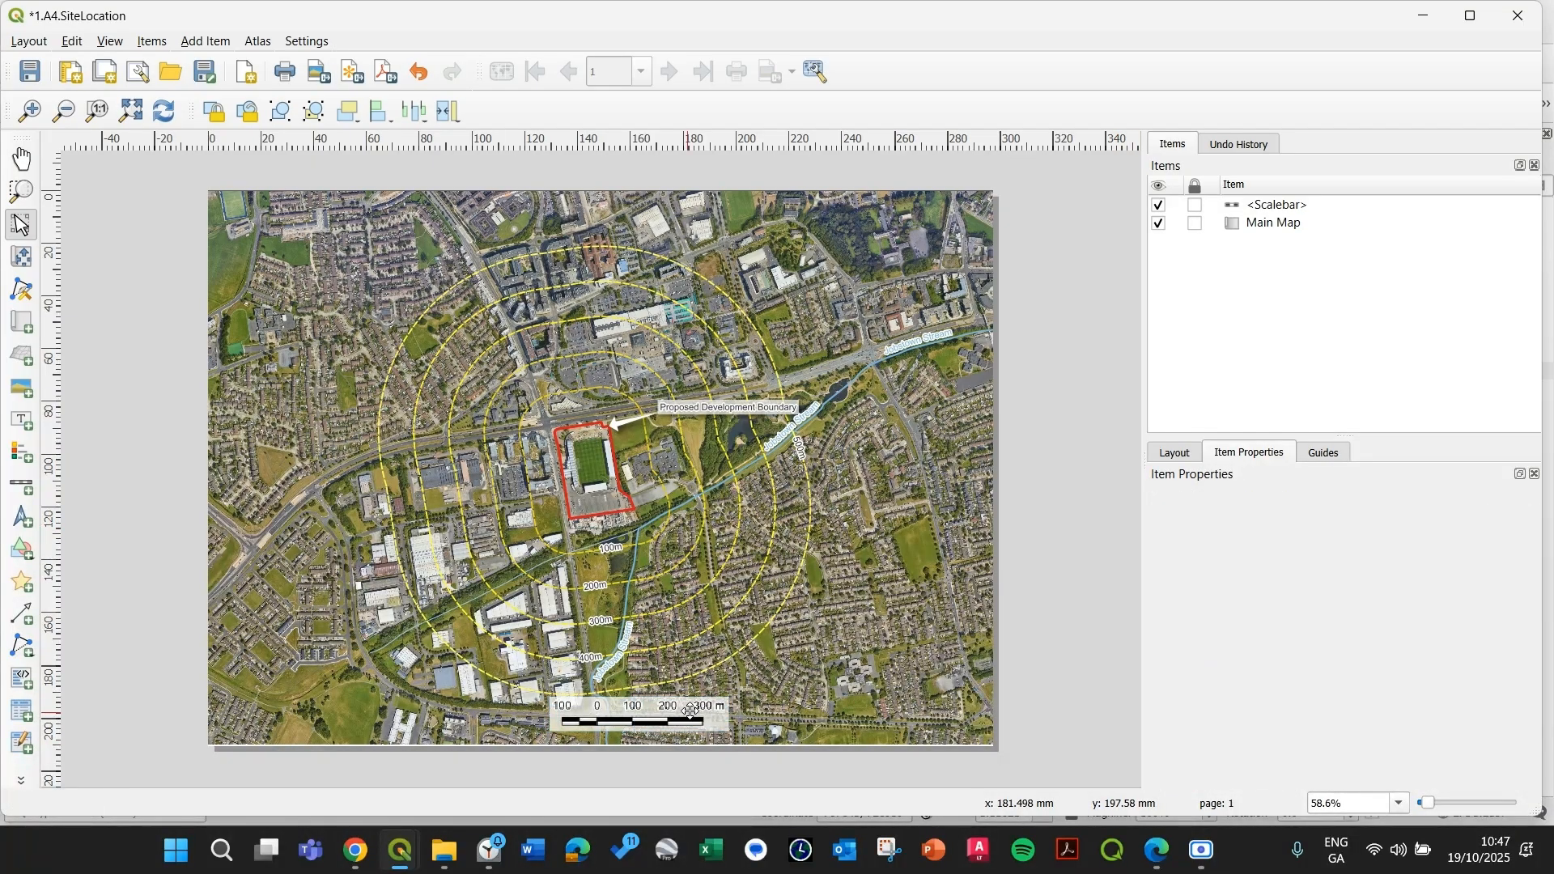
# - Align the scale bar horizontally to the centre of the Main Map, and deselect both items
pyautogui.click(671, 719)
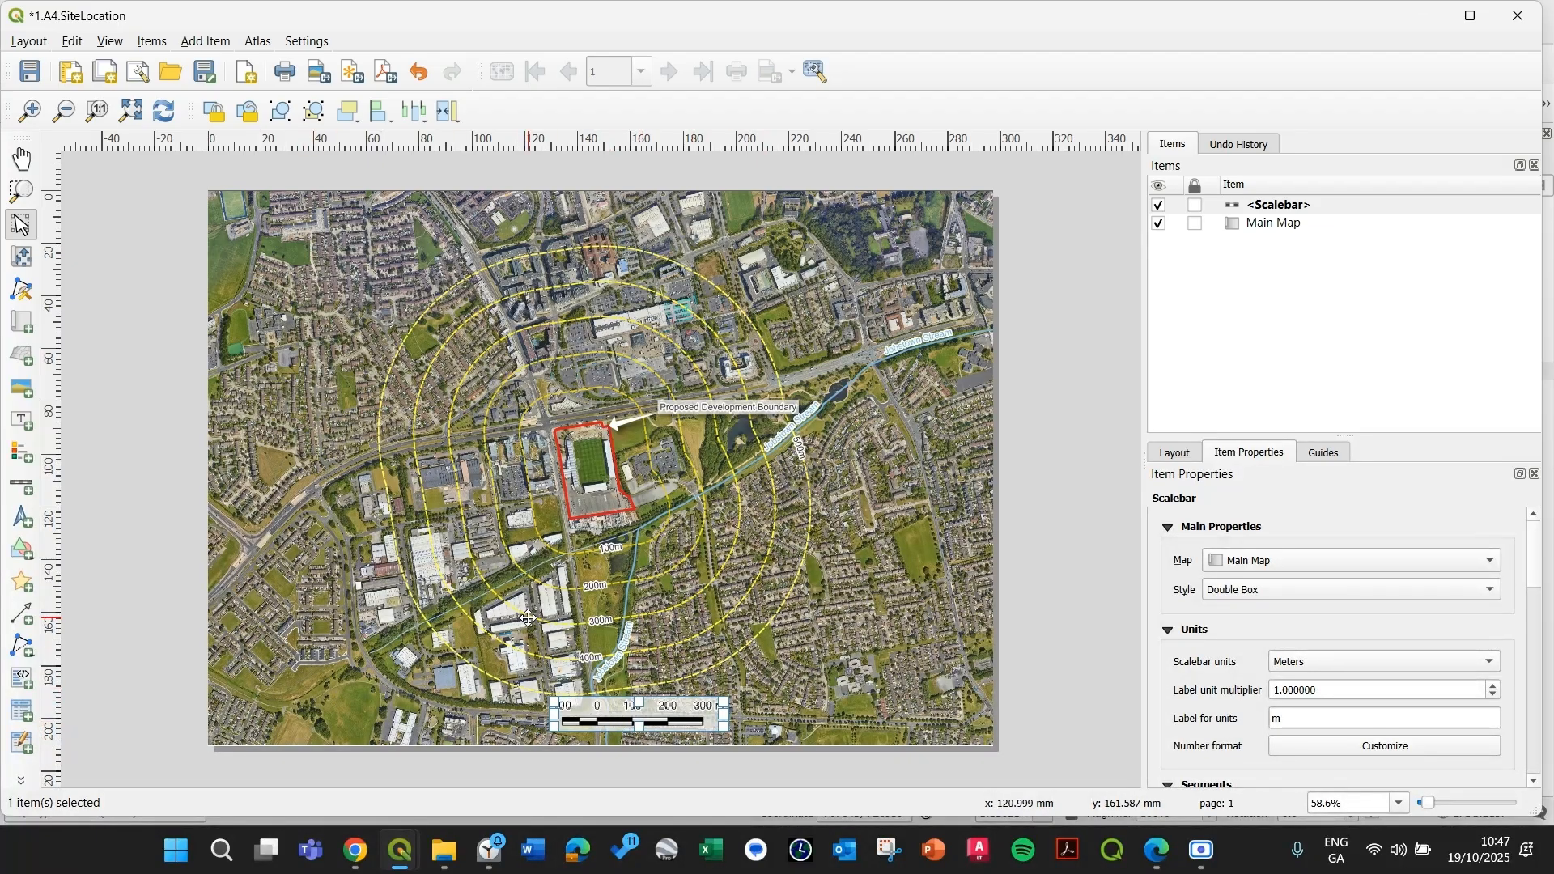
pyautogui.keyDown('shift'); pyautogui.click(306, 701); pyautogui.keyUp('shift')
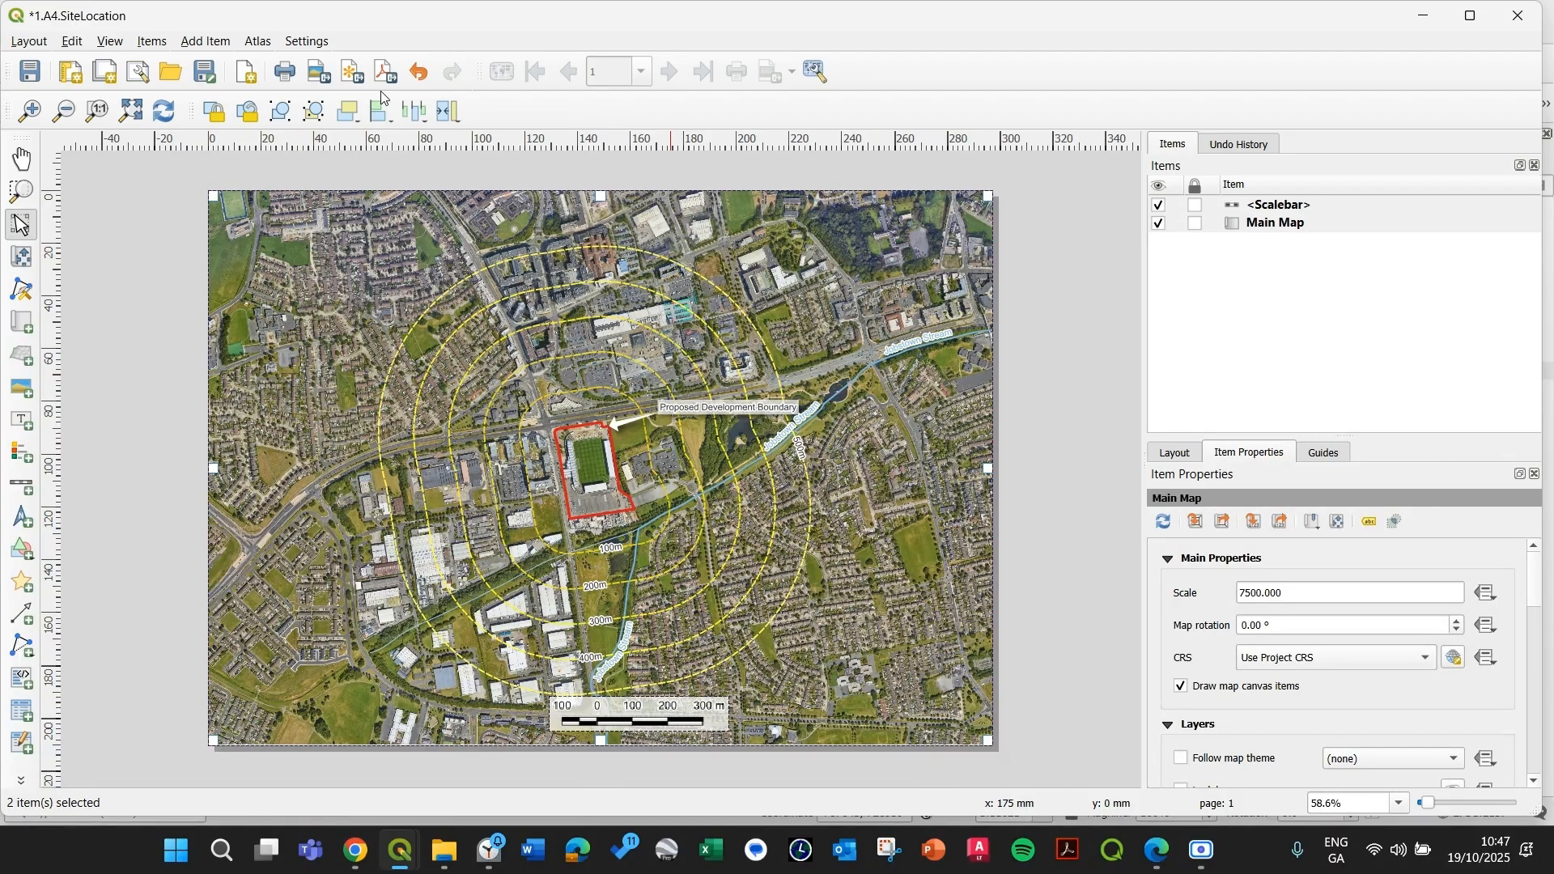
pyautogui.click(374, 119)
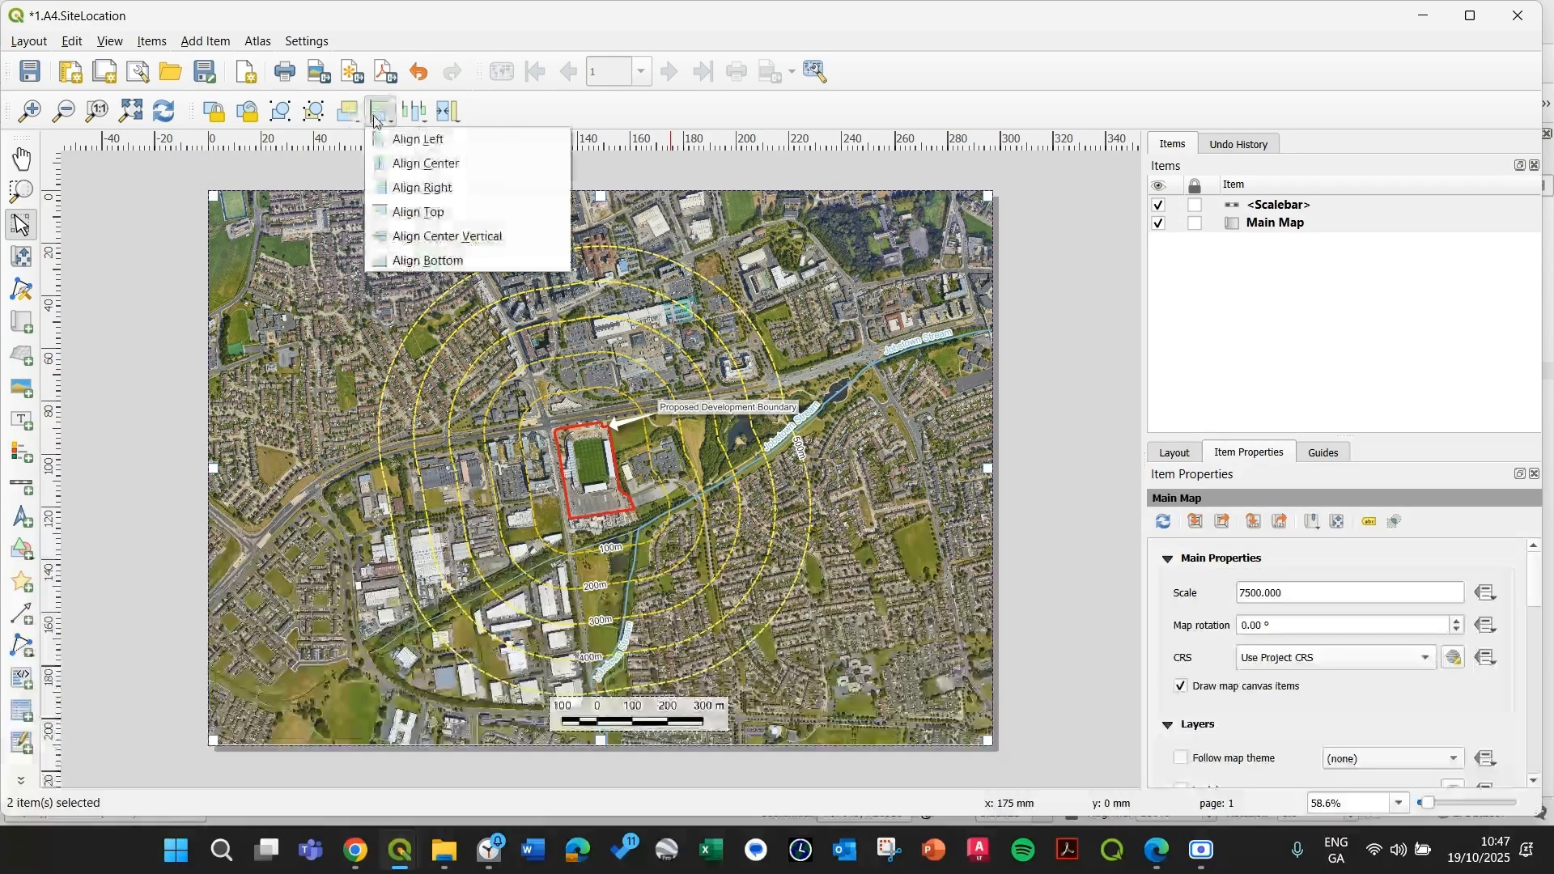
pyautogui.click(413, 159)
pyautogui.click(1069, 545)
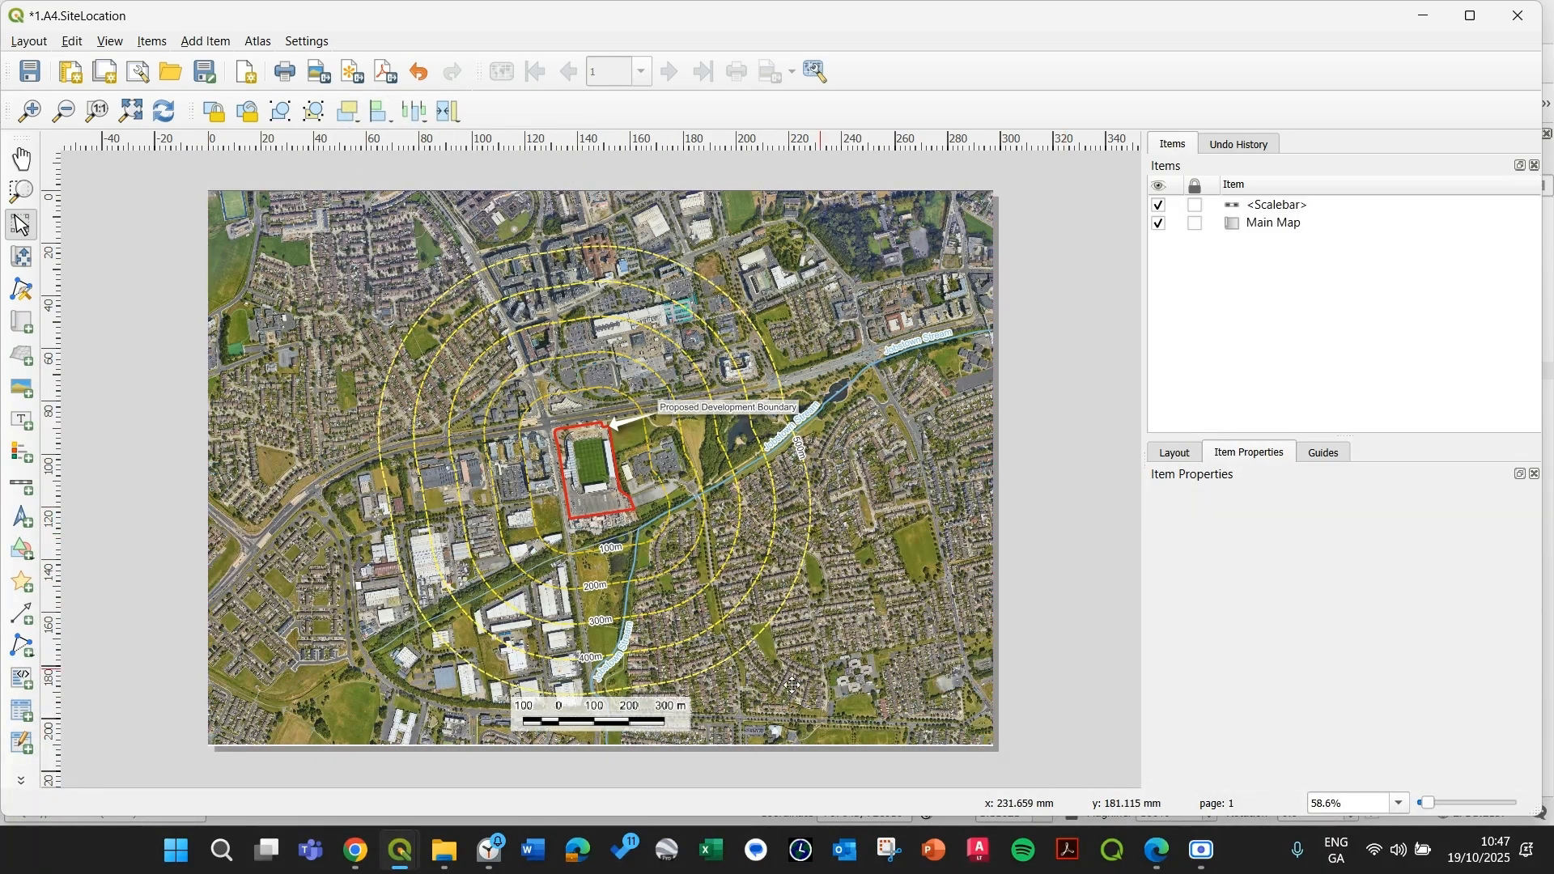
# - Select the scale bar and examine its height, segment and unit settings
pyautogui.click(607, 720)
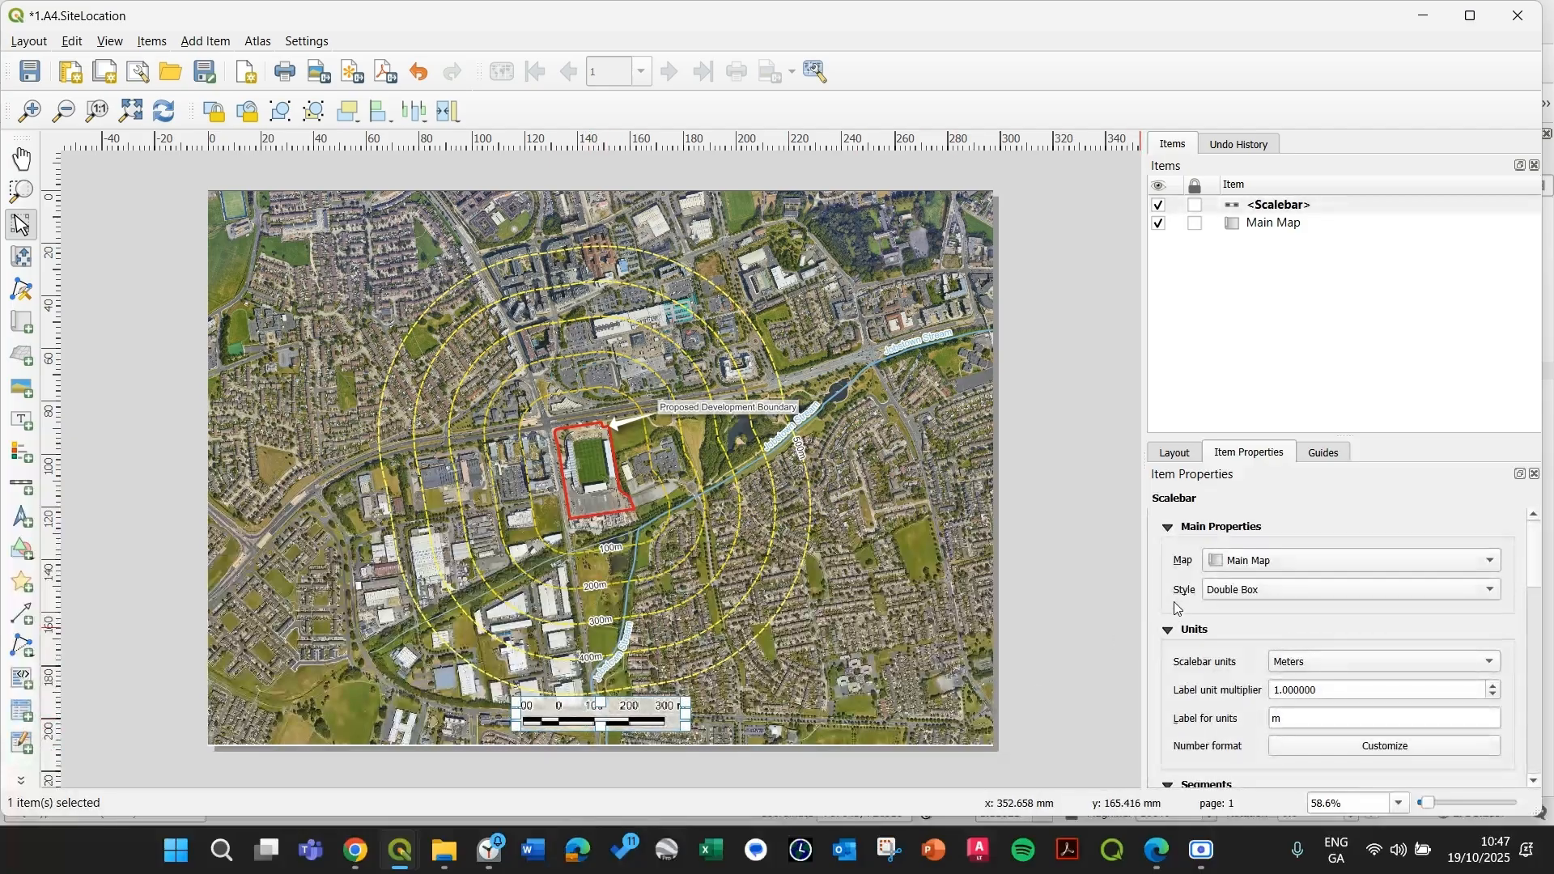
pyautogui.scroll(-10, 1199, 683)
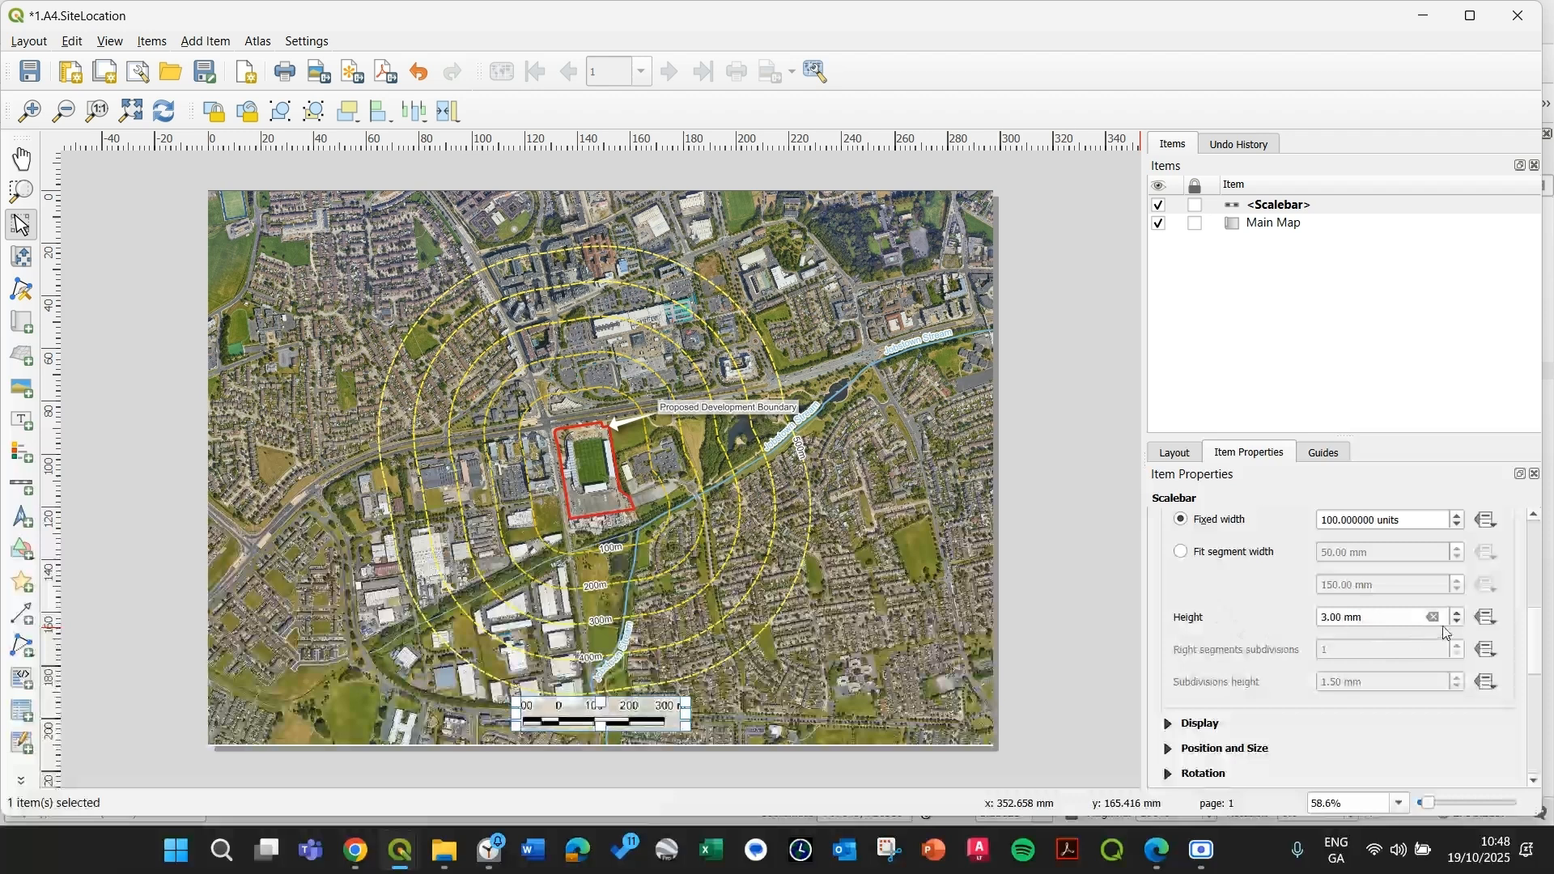
pyautogui.click(1457, 622)
pyautogui.click(1457, 613)
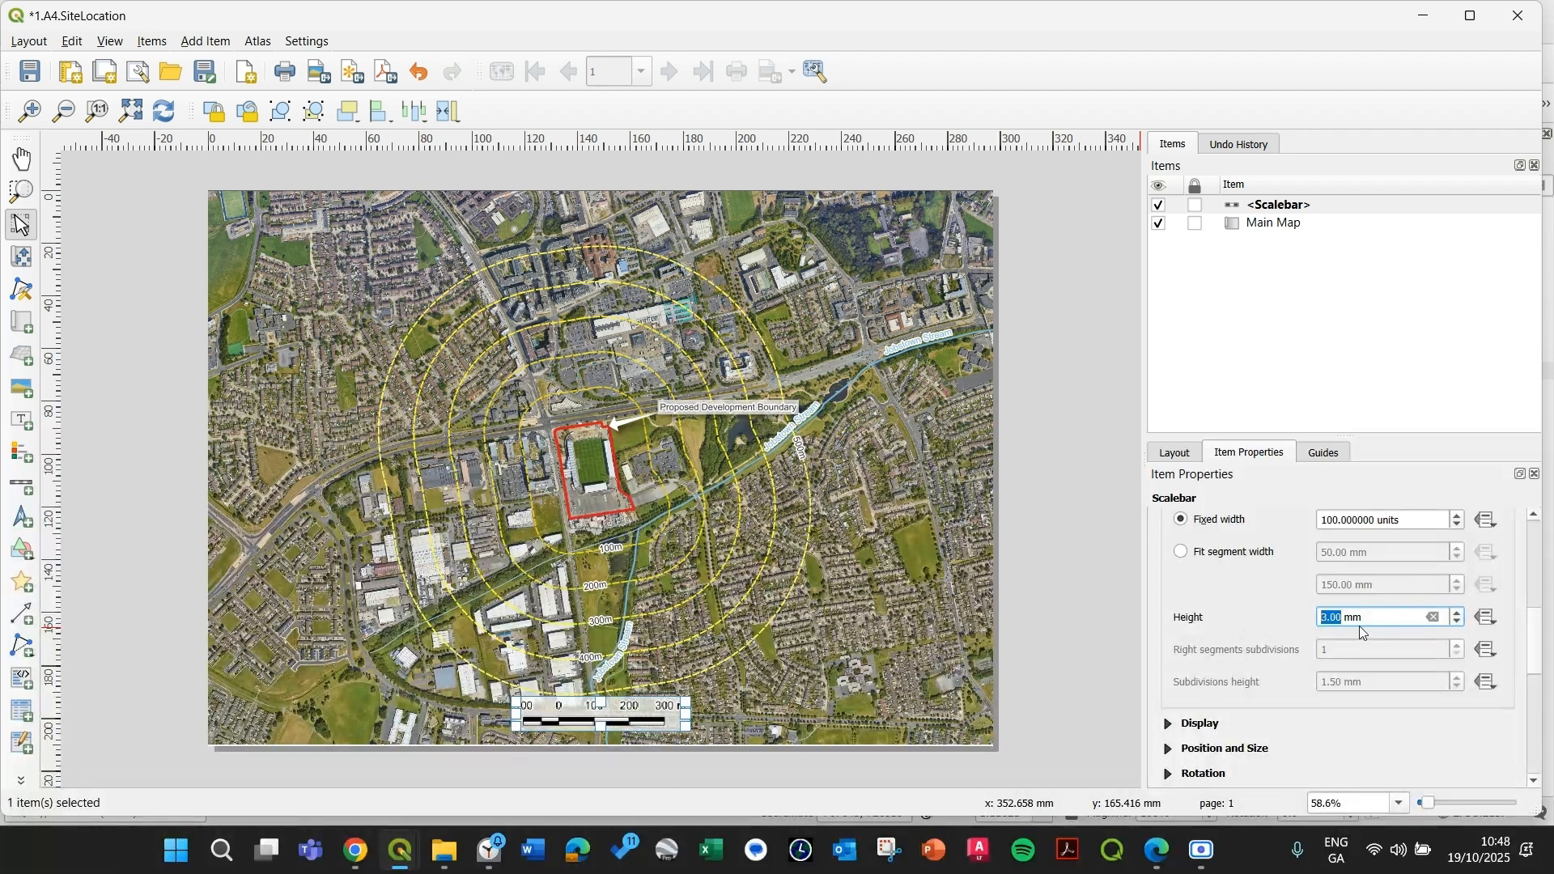
pyautogui.scroll(5, 1268, 578)
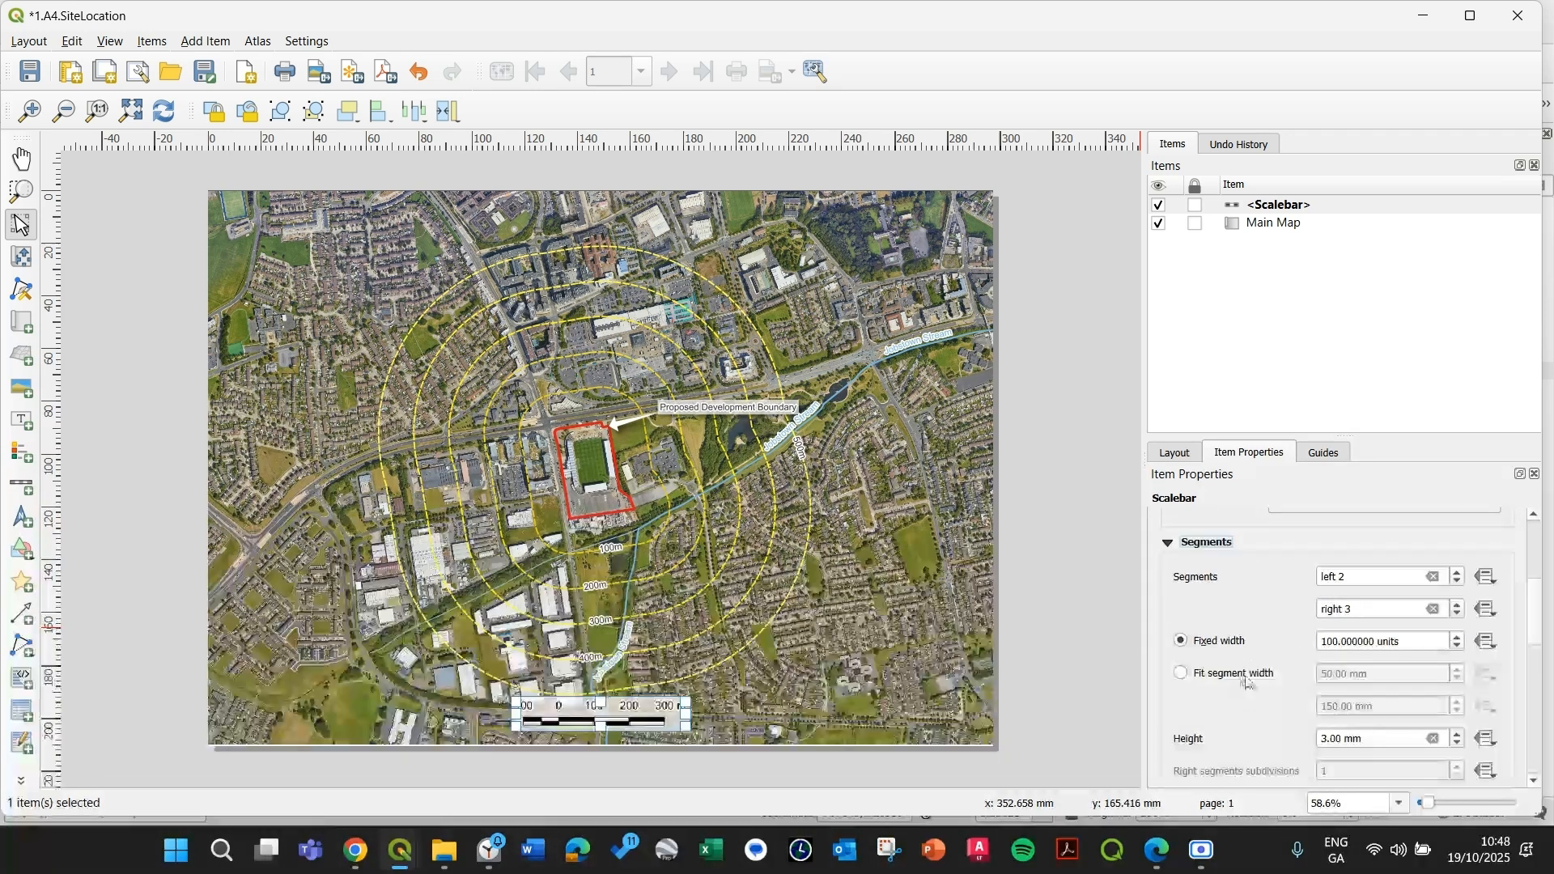
pyautogui.scroll(-4, 1224, 678)
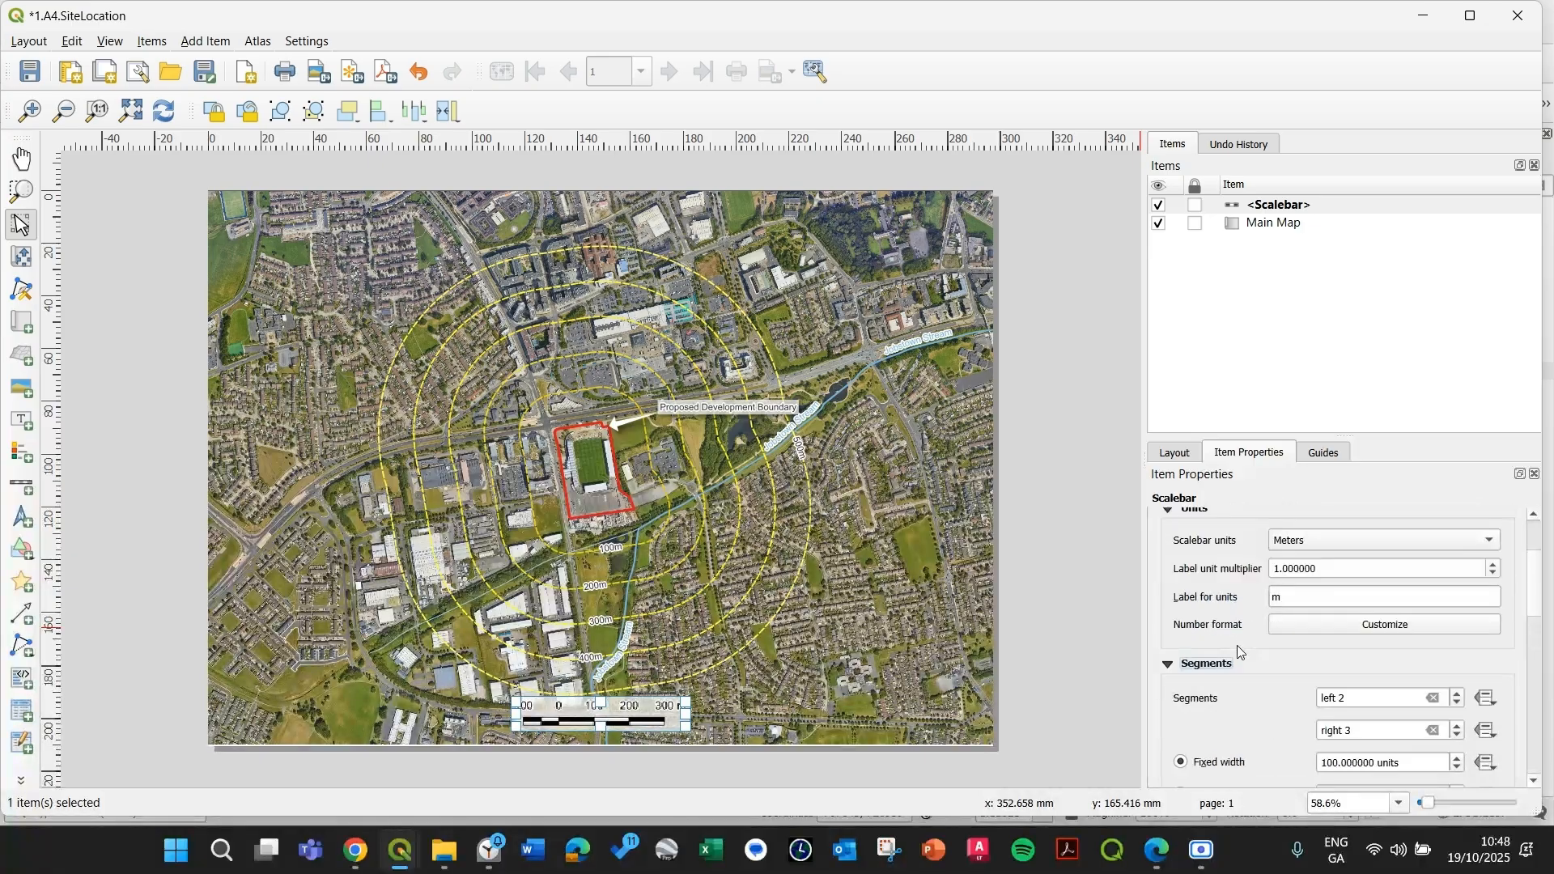
pyautogui.scroll(-6, 1235, 654)
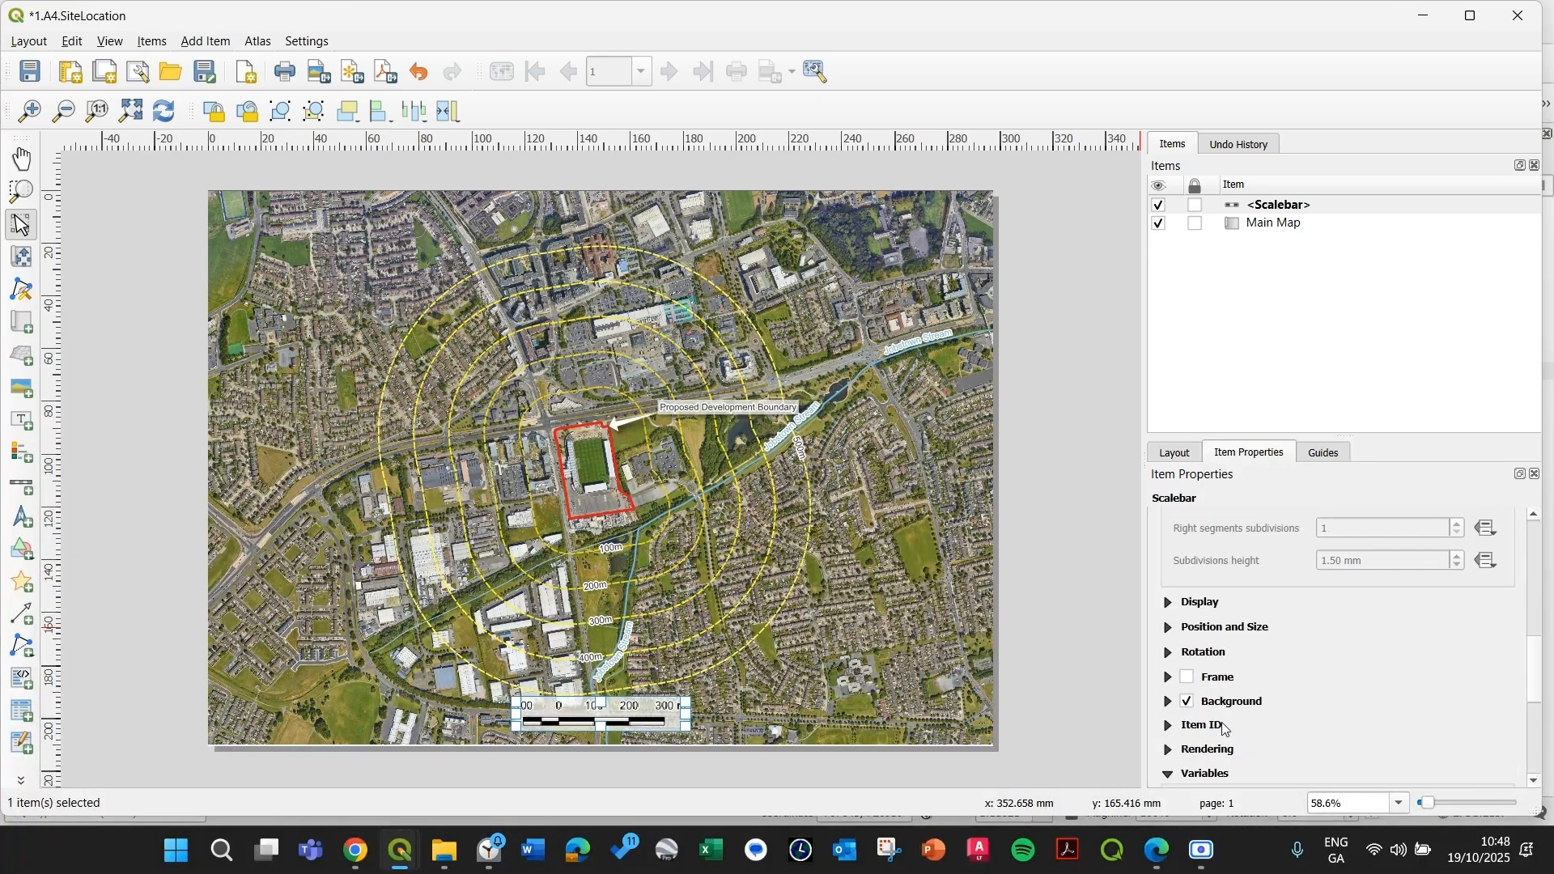
# - Set the scale bar's label font style to Bold and deselect the scale bar
pyautogui.click(1169, 604)
pyautogui.scroll(-3, 1315, 727)
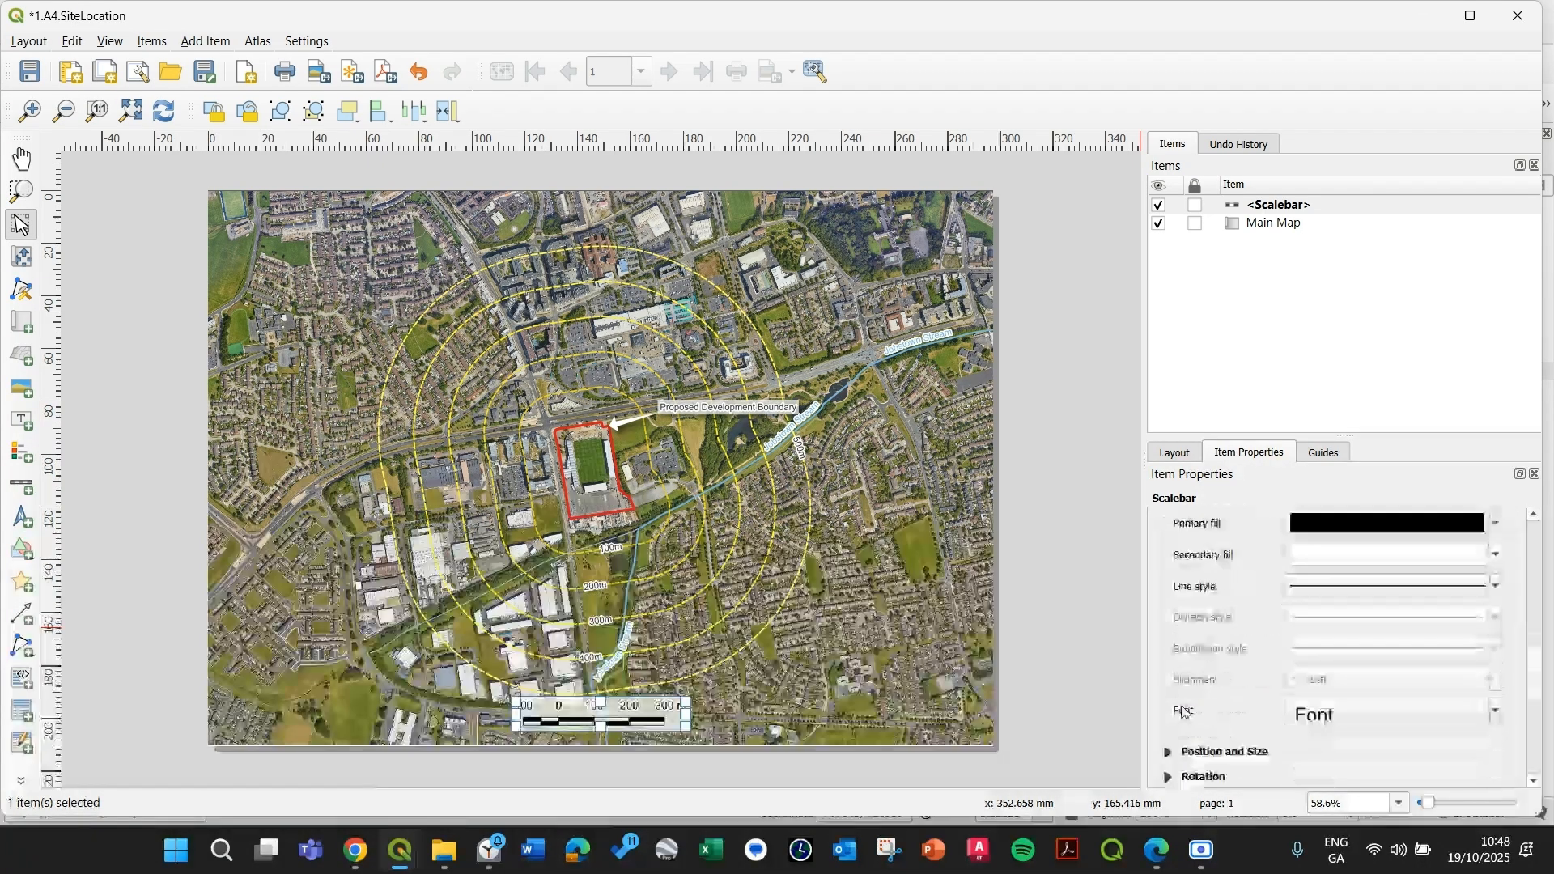
pyautogui.click(1318, 714)
pyautogui.click(1171, 530)
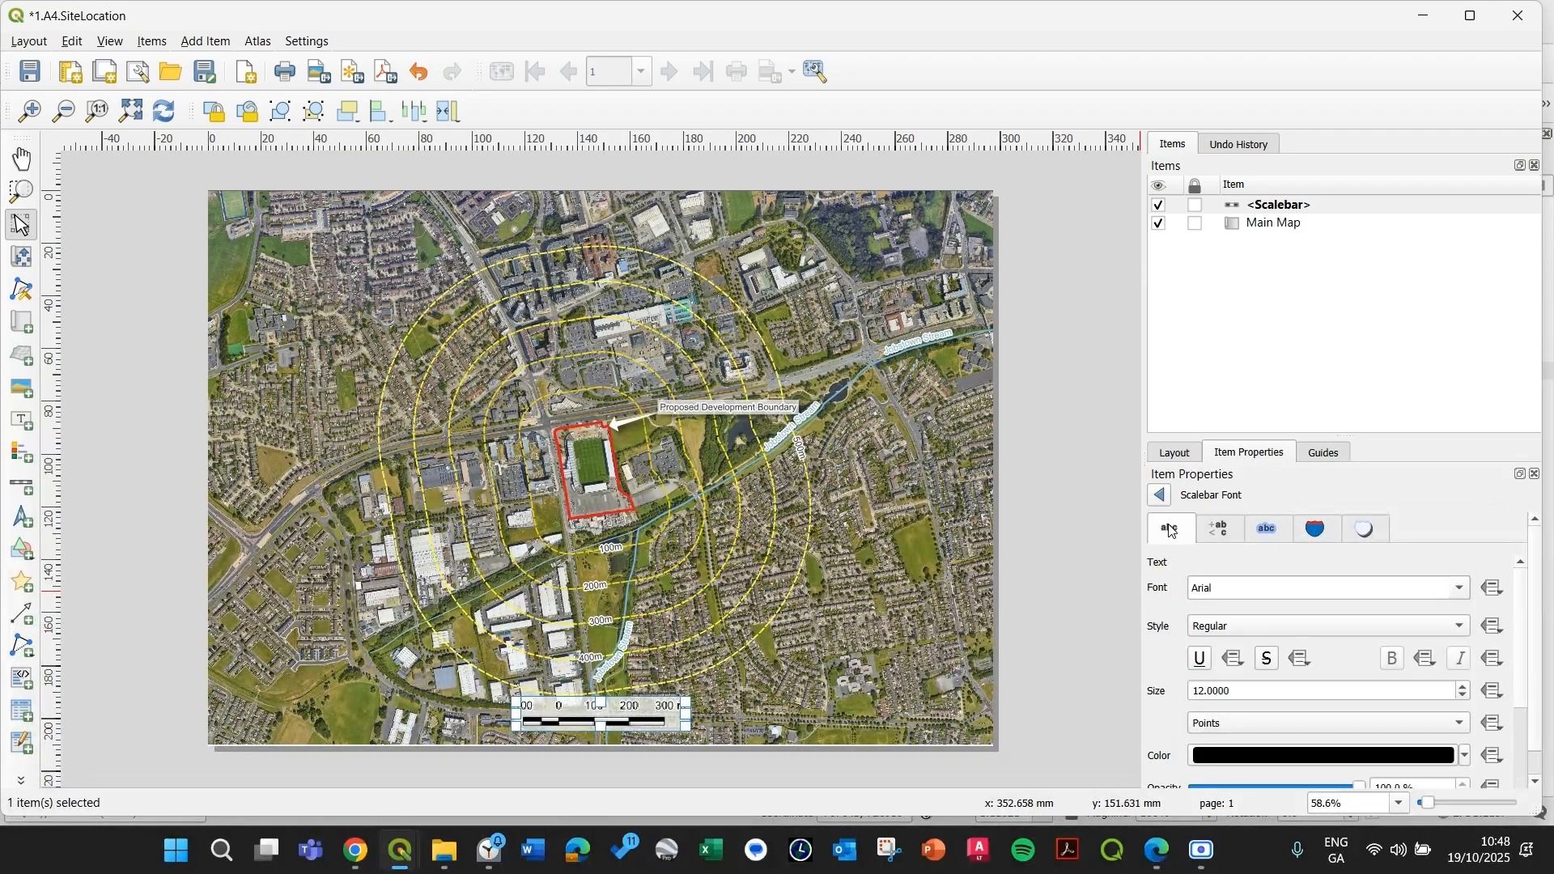
pyautogui.click(1220, 629)
pyautogui.click(1206, 662)
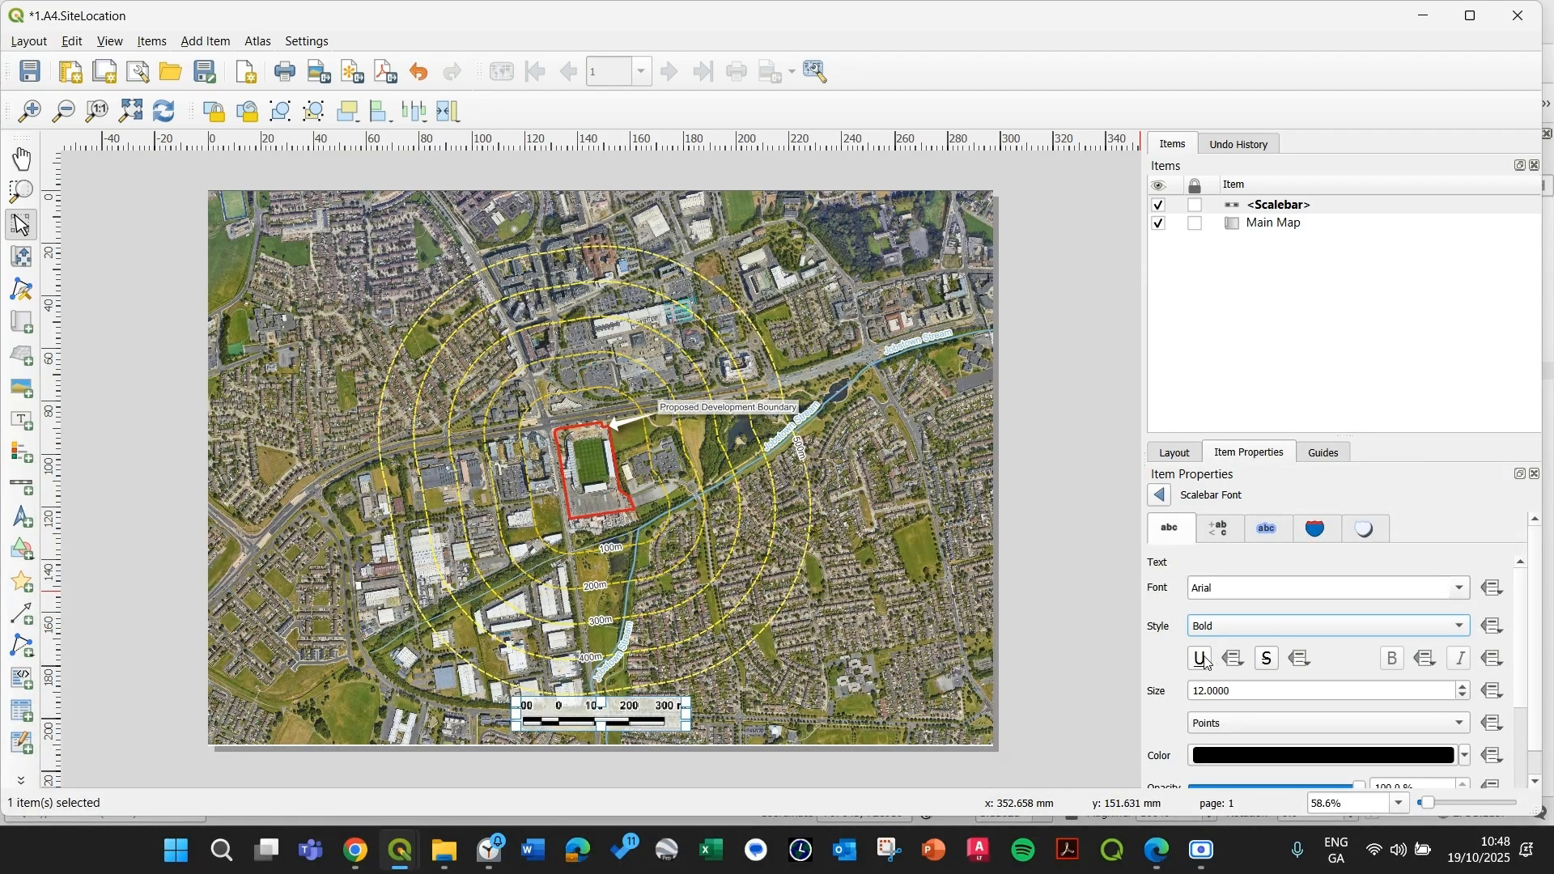
pyautogui.scroll(-4, 1178, 668)
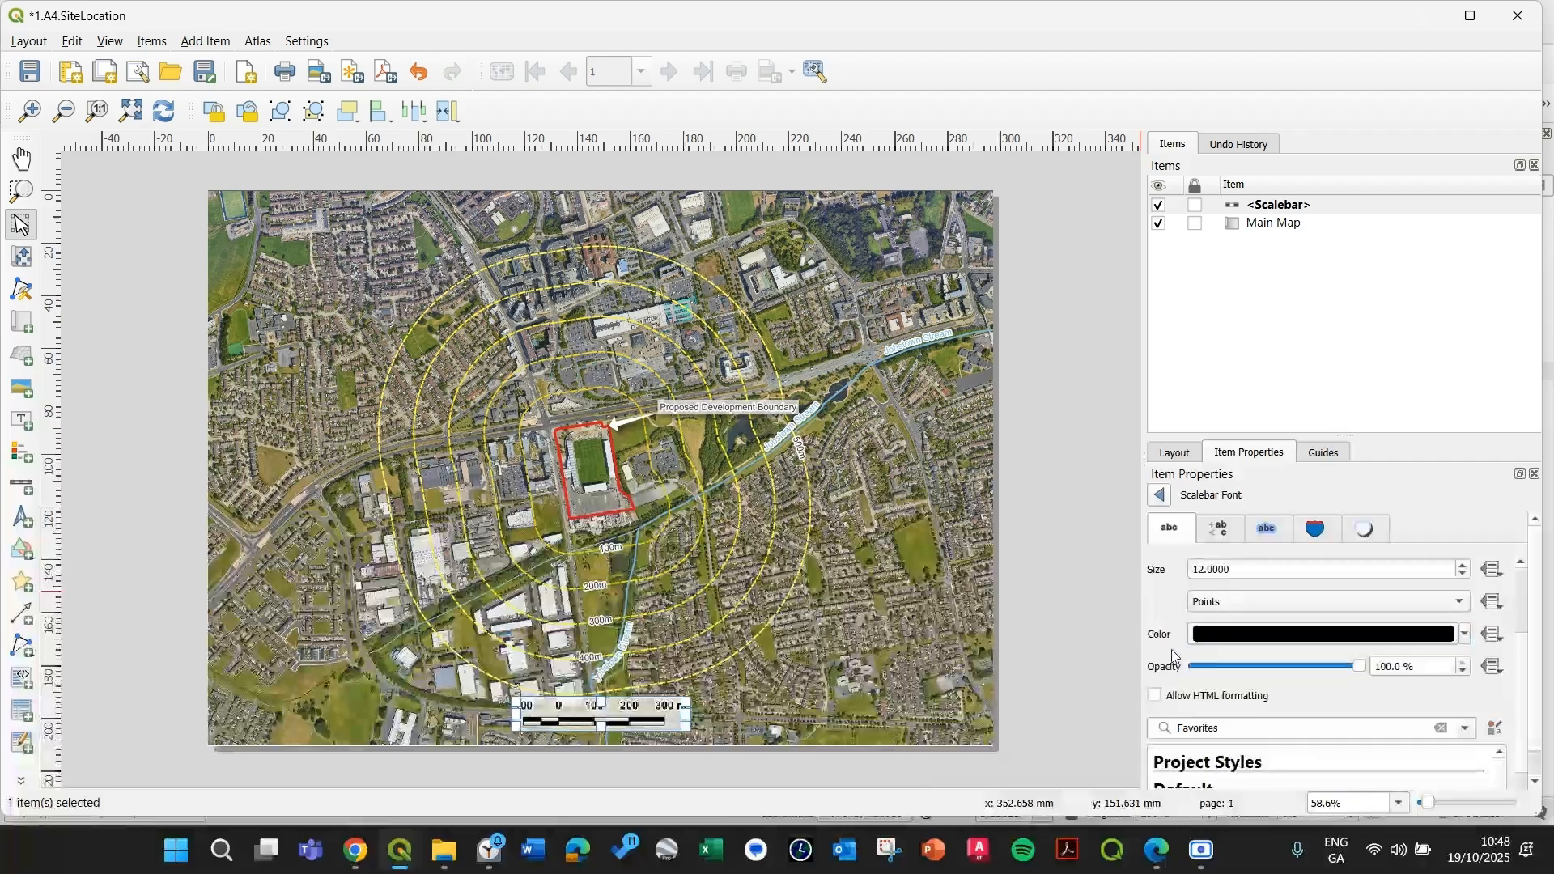
pyautogui.click(1161, 497)
pyautogui.click(1111, 564)
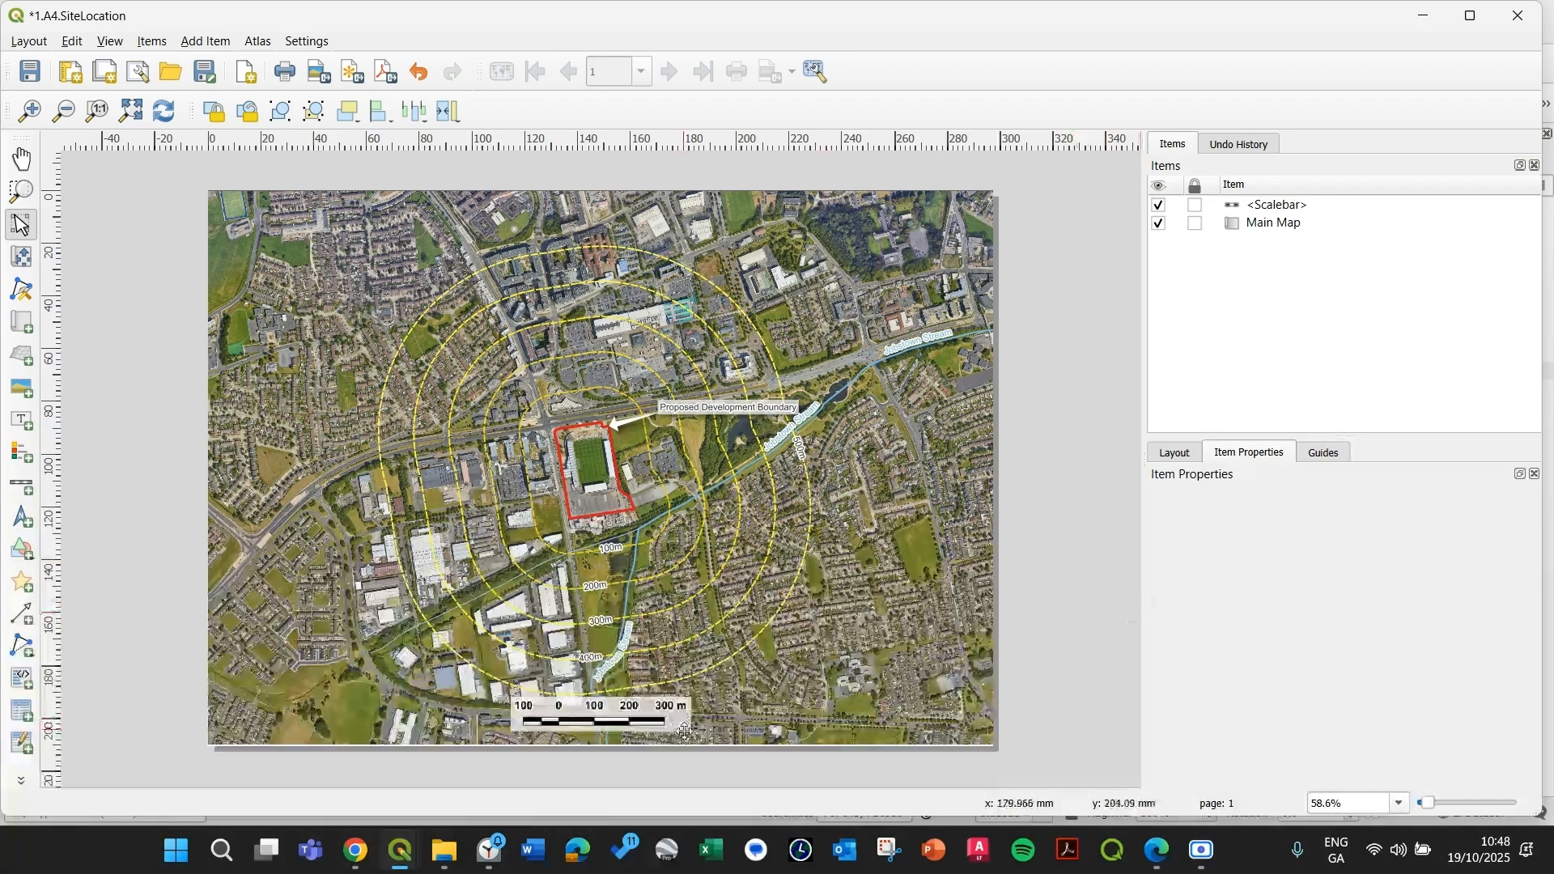
pyautogui.click(650, 714)
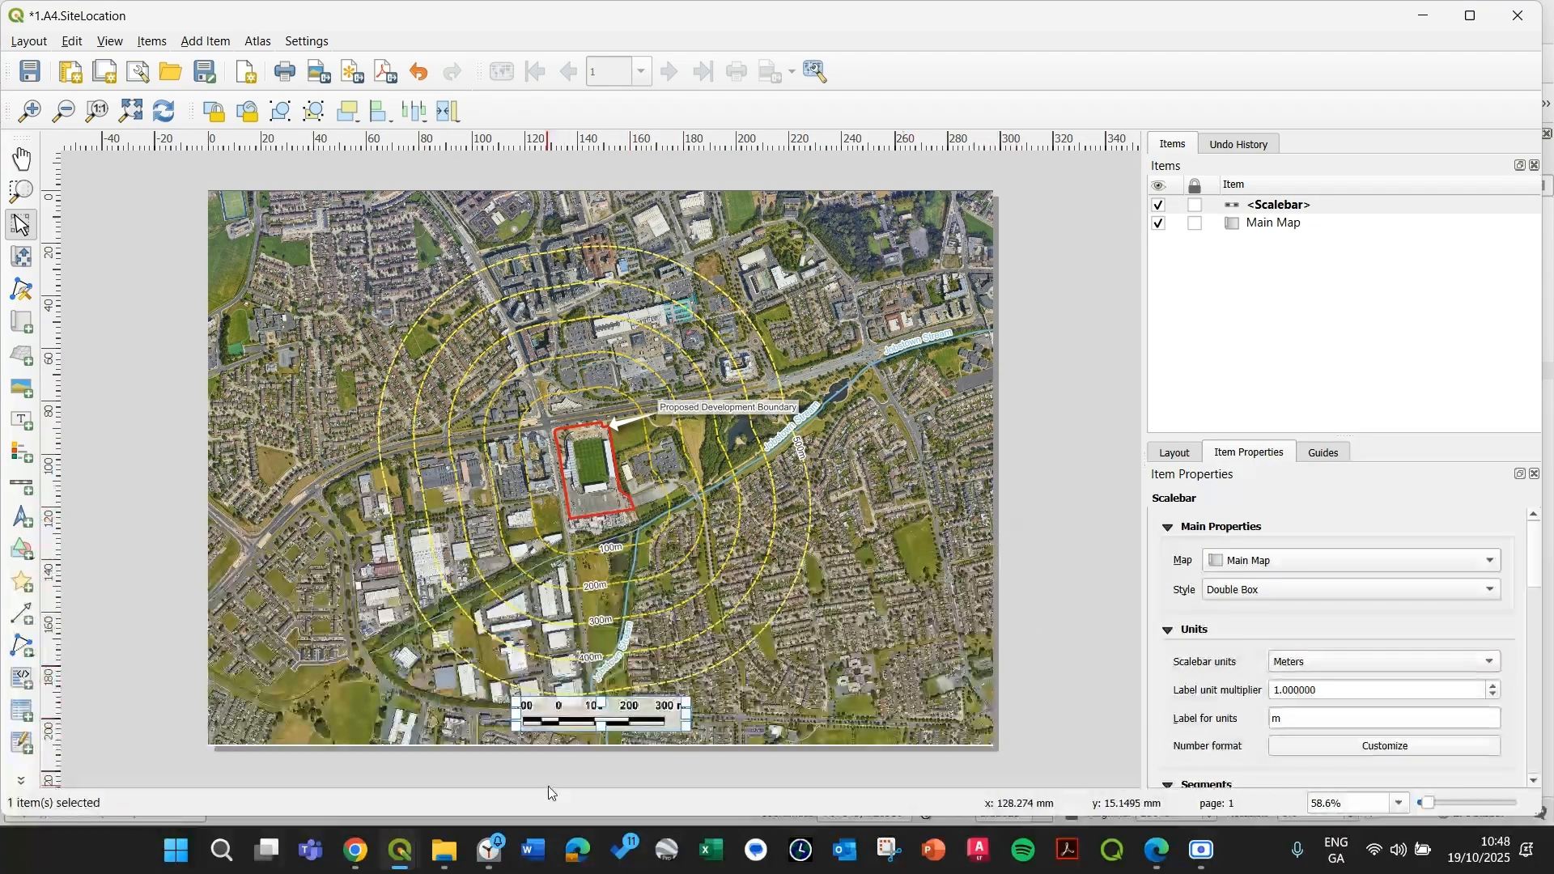
pyautogui.click(75, 559)
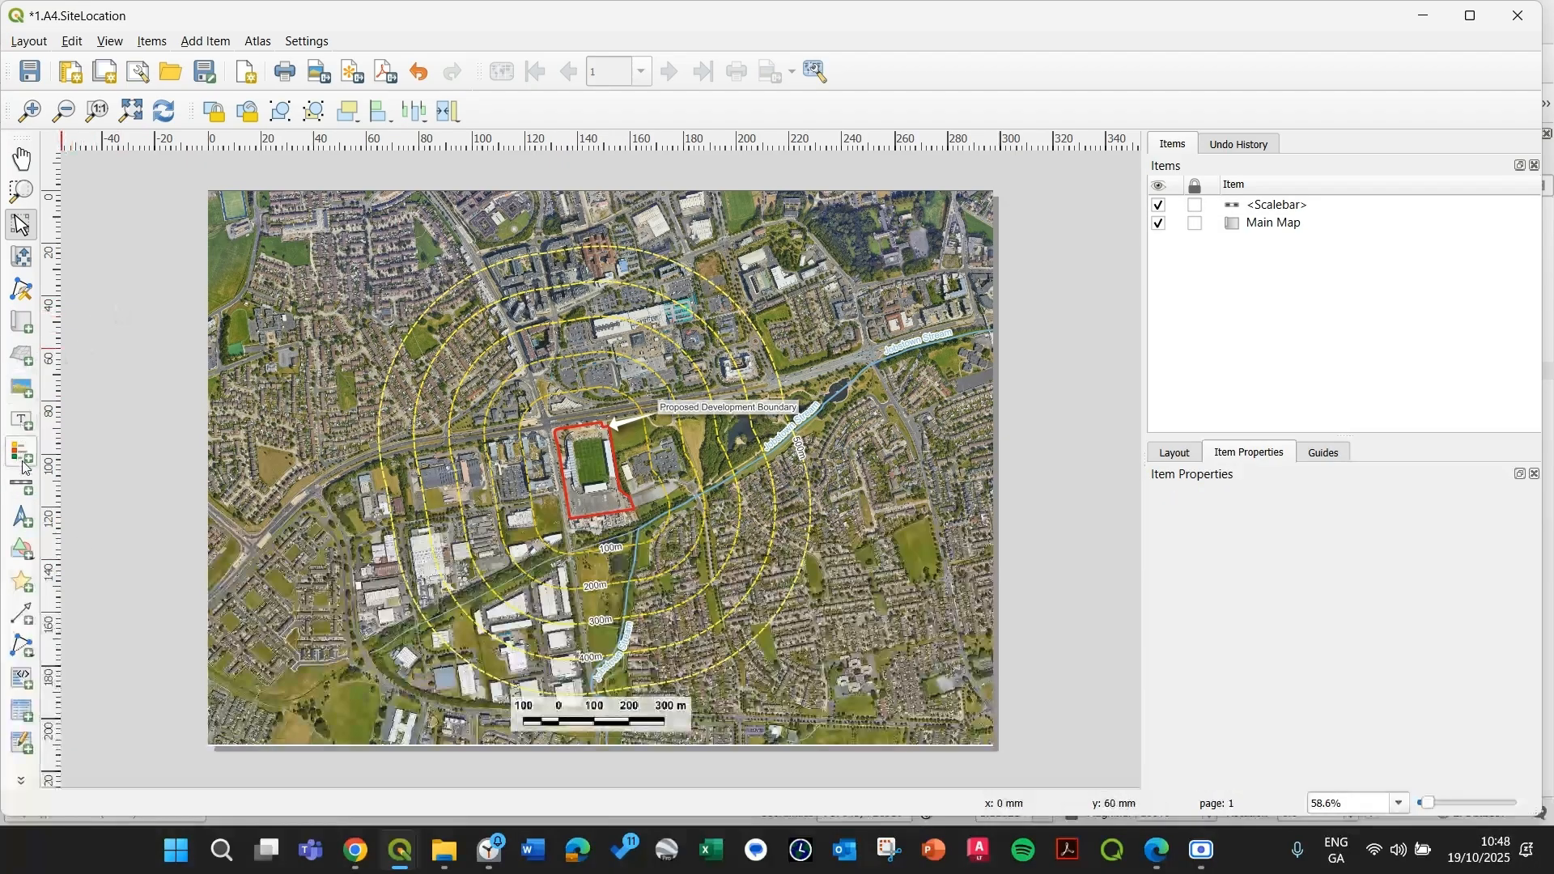
# - Add a north arrow over the map's upper-right area and switch its SVG symbol to the circled arrow topped with N
pyautogui.click(23, 517)
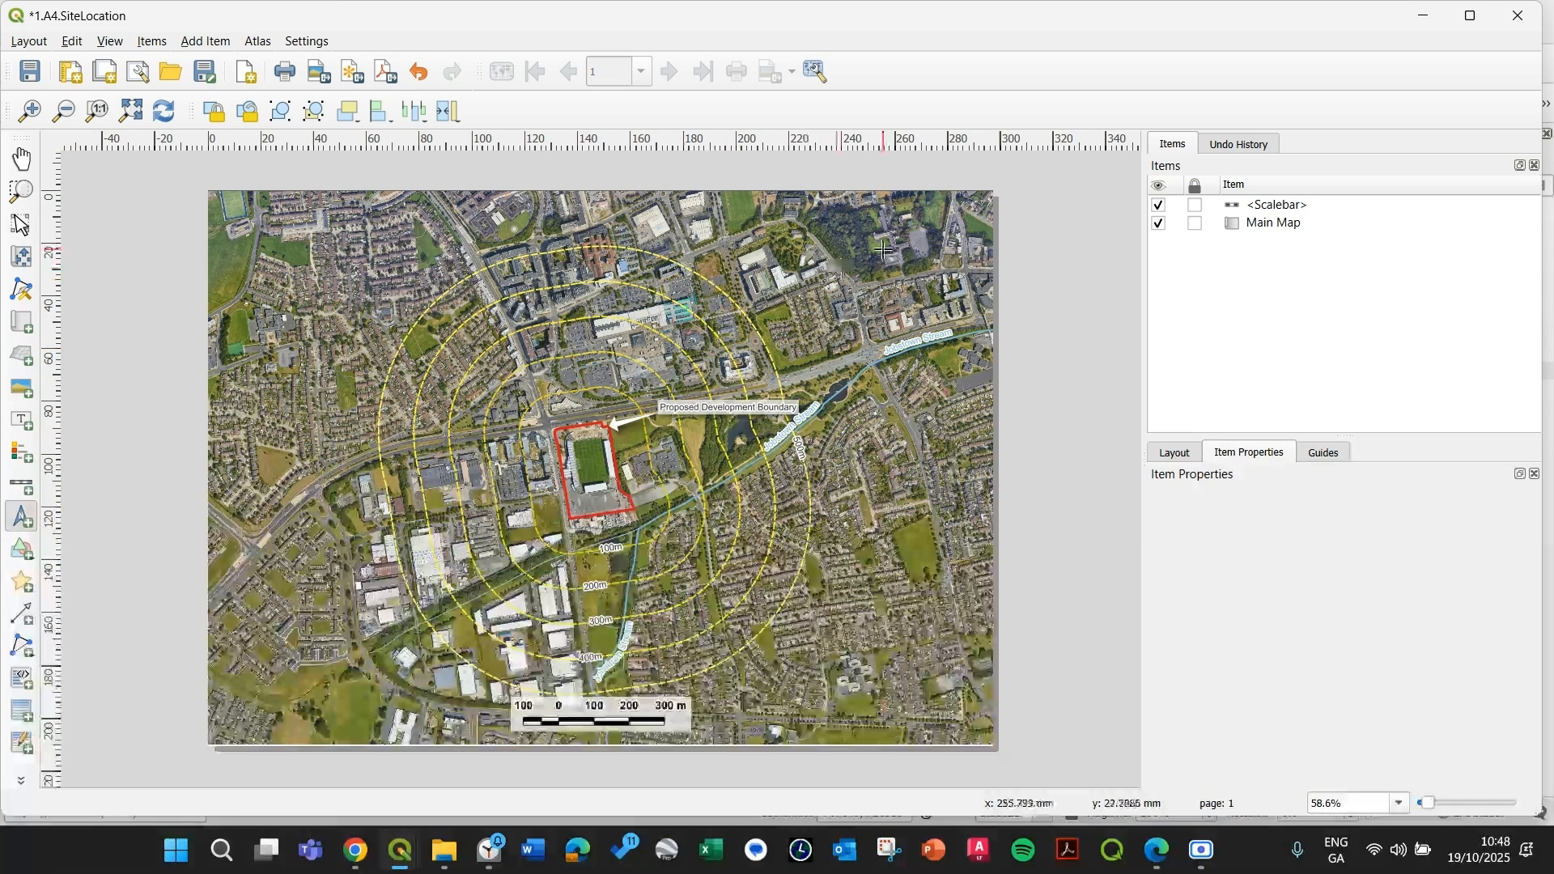
pyautogui.moveTo(882, 252); pyautogui.dragTo(969, 340)
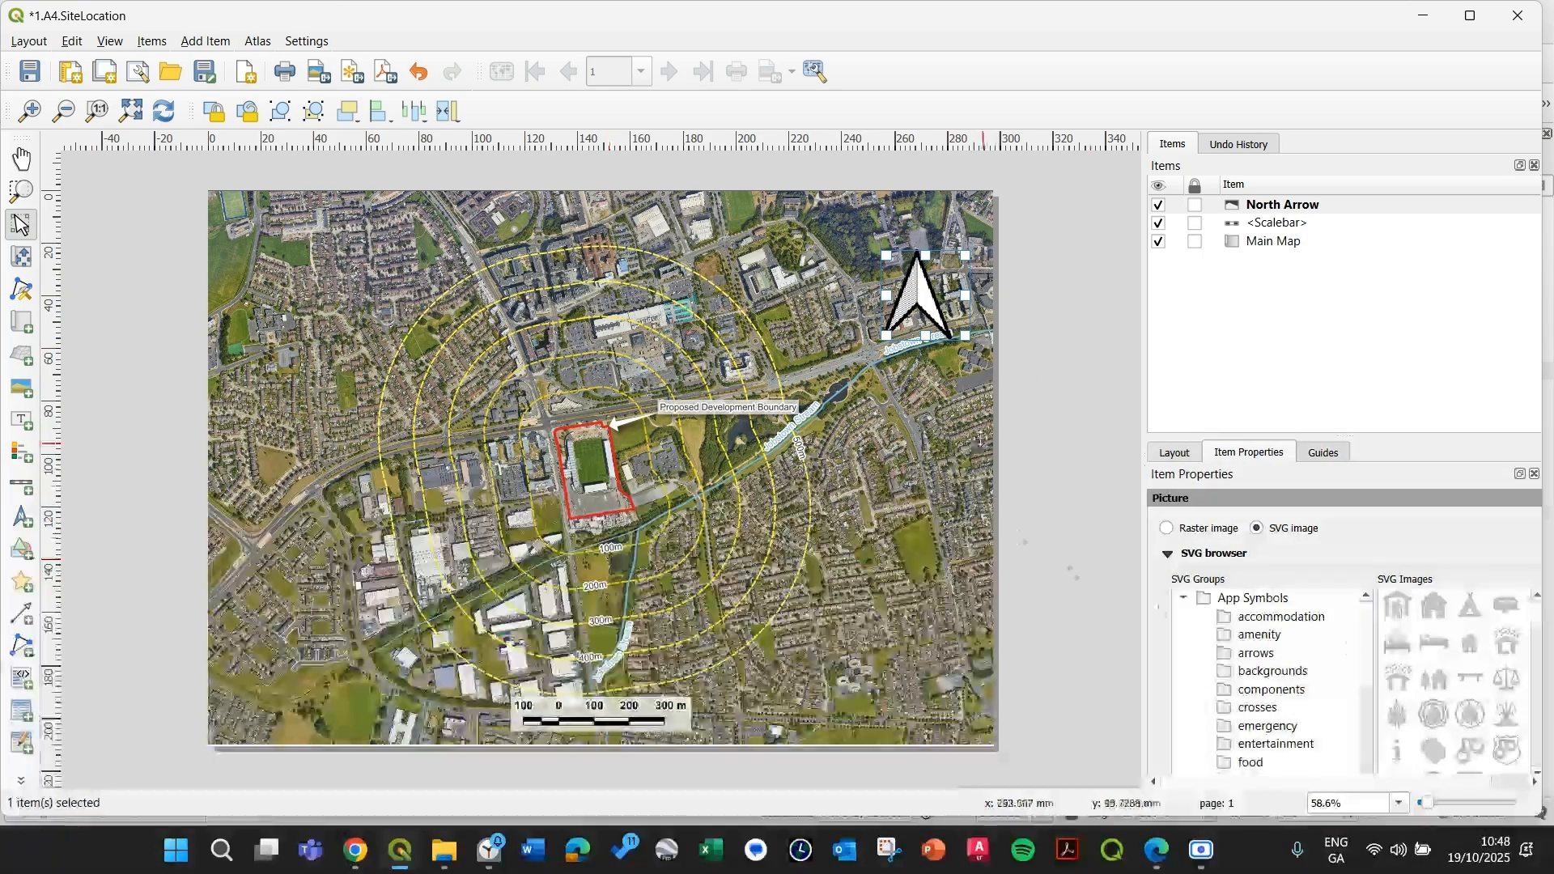
pyautogui.scroll(-5, 1429, 684)
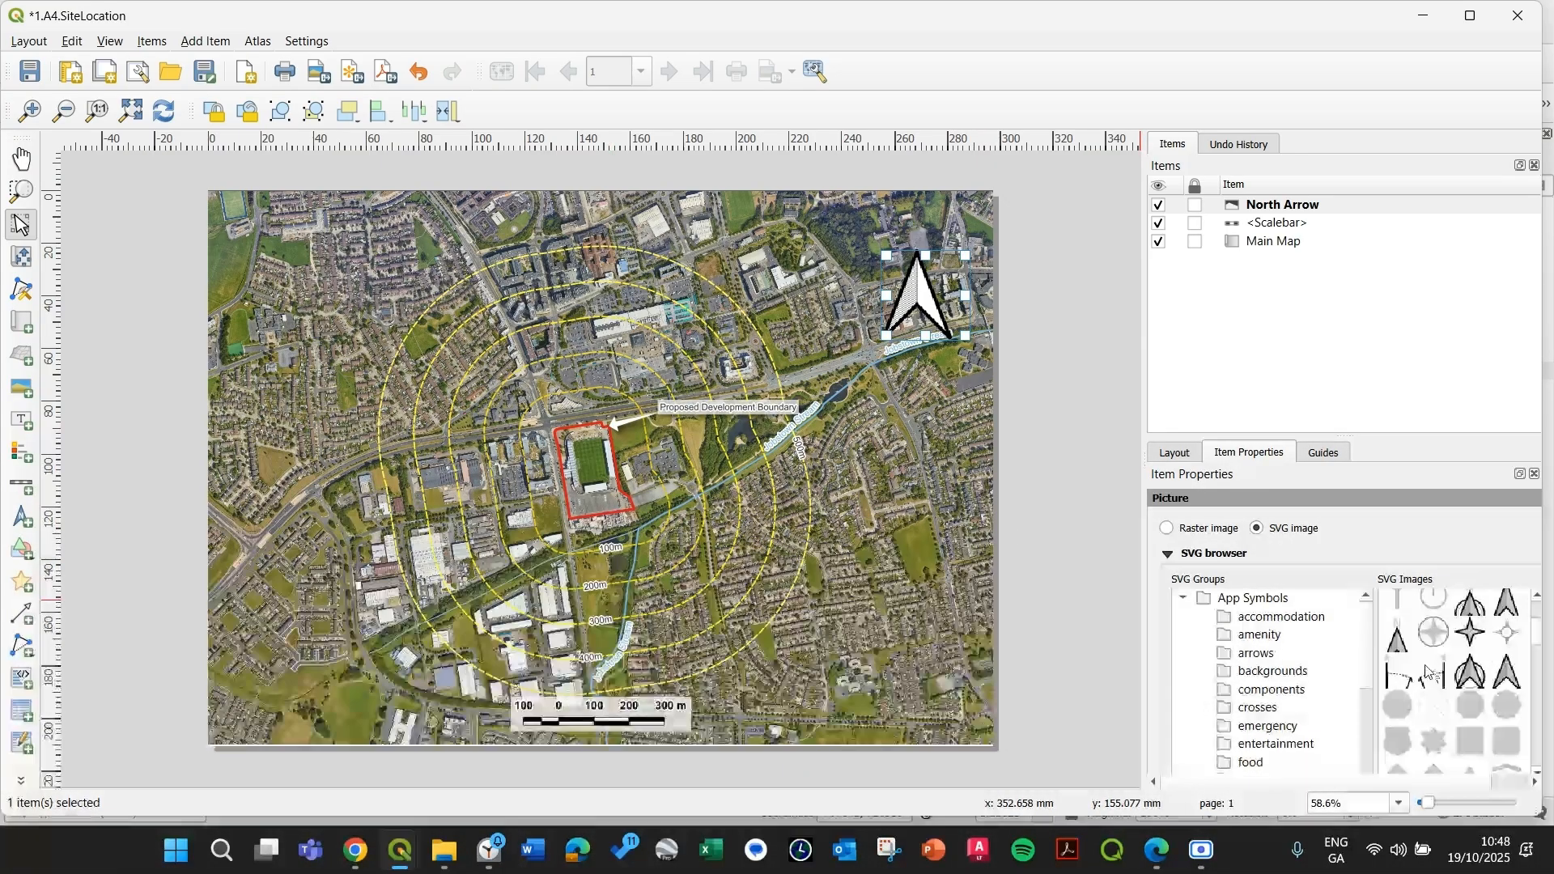
pyautogui.scroll(1, 1441, 680)
pyautogui.click(1472, 714)
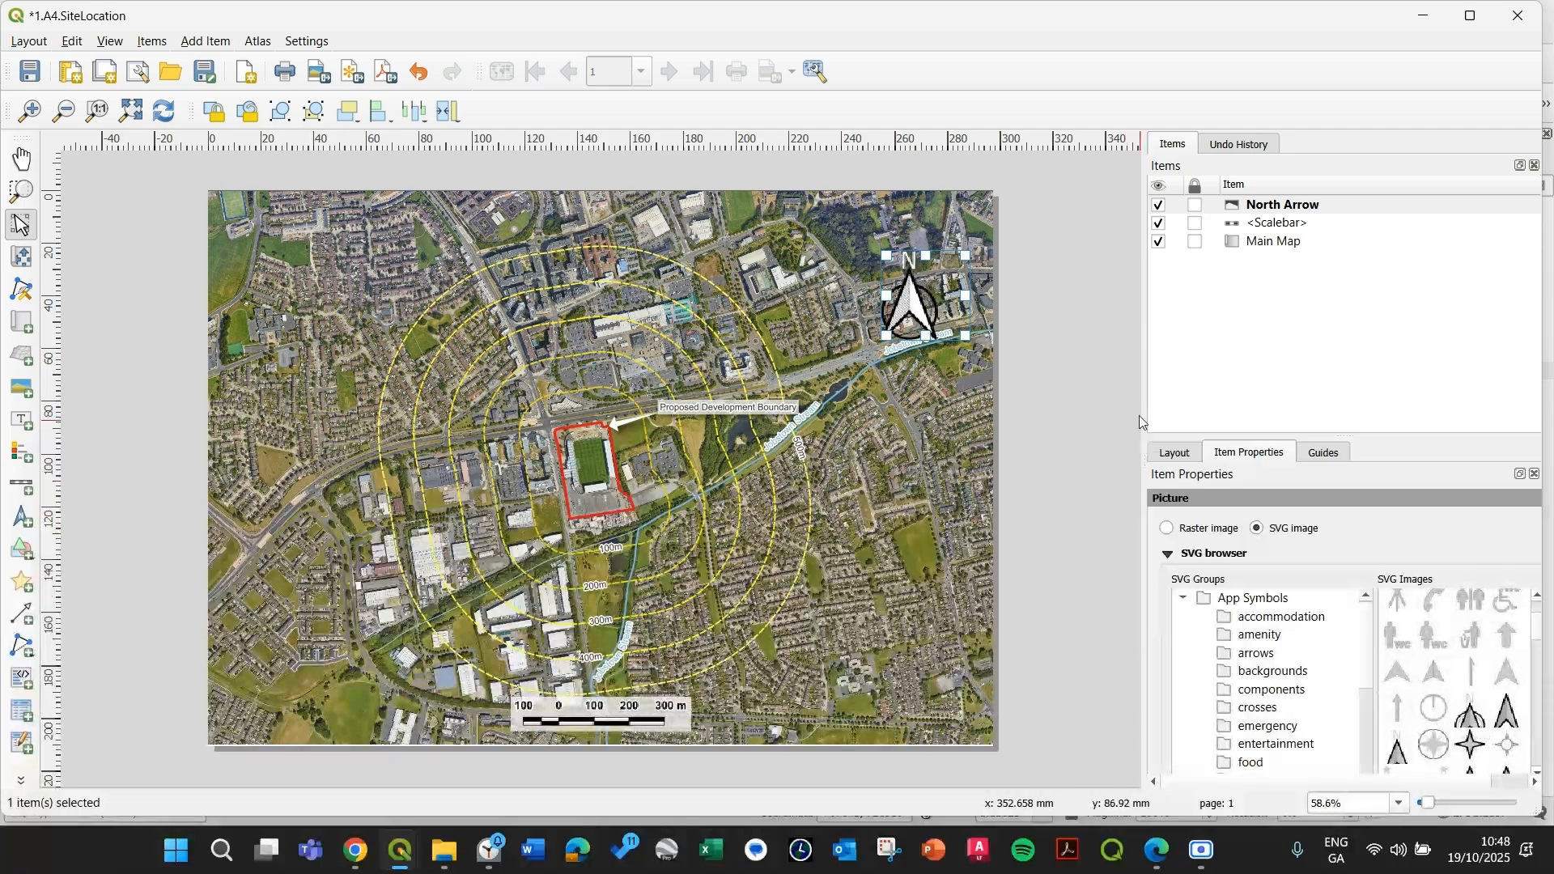
# - Move the north arrow to the upper-left corner of the map and deselect it
pyautogui.moveTo(969, 297); pyautogui.dragTo(253, 245)
pyautogui.click(190, 261)
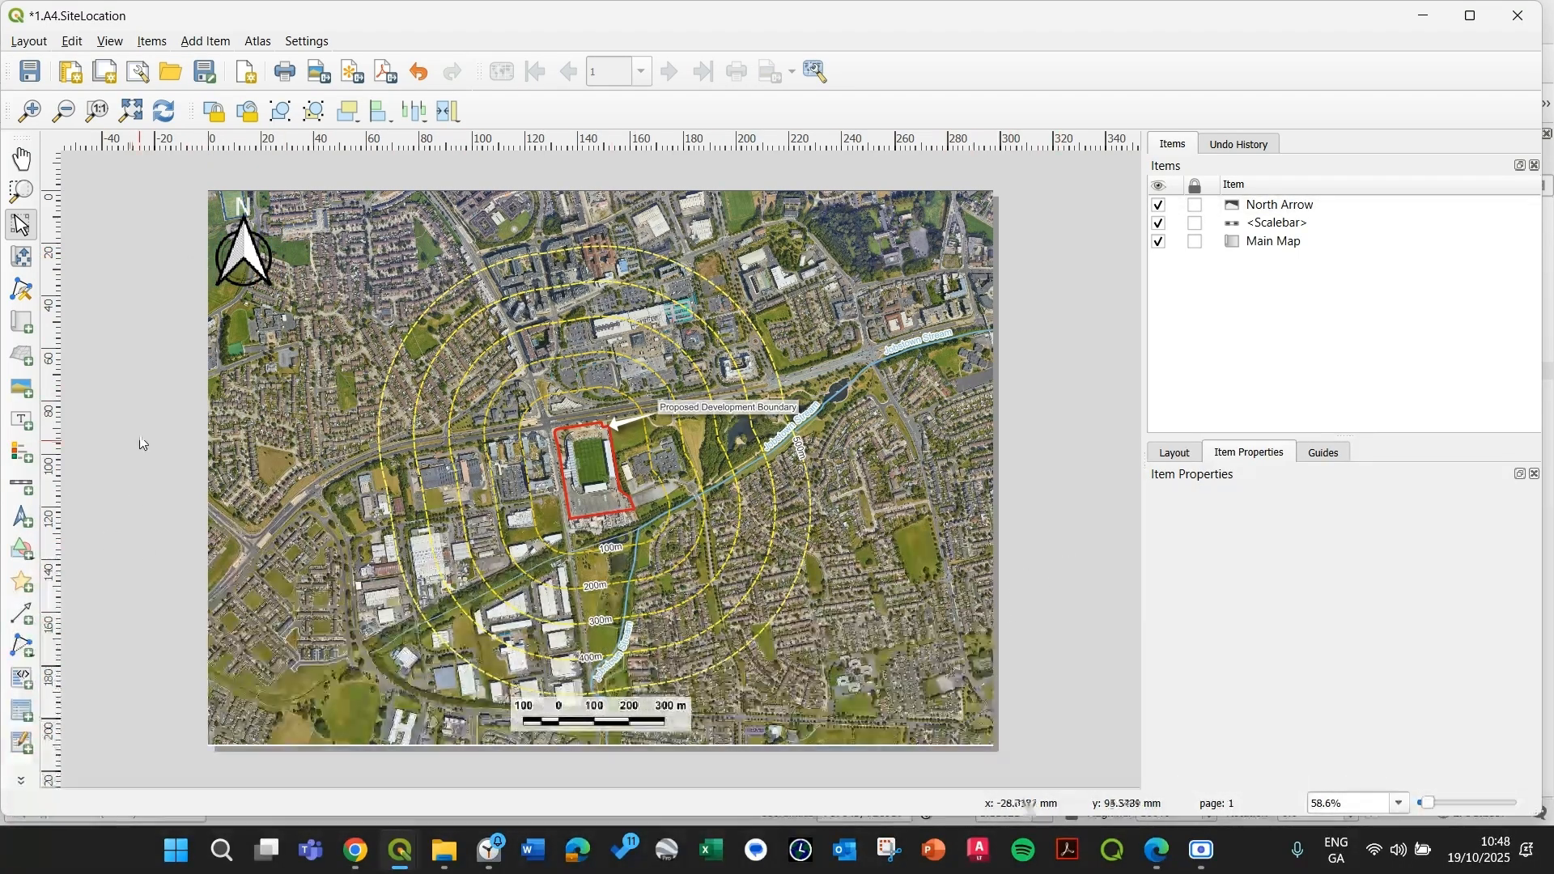
pyautogui.click(154, 113)
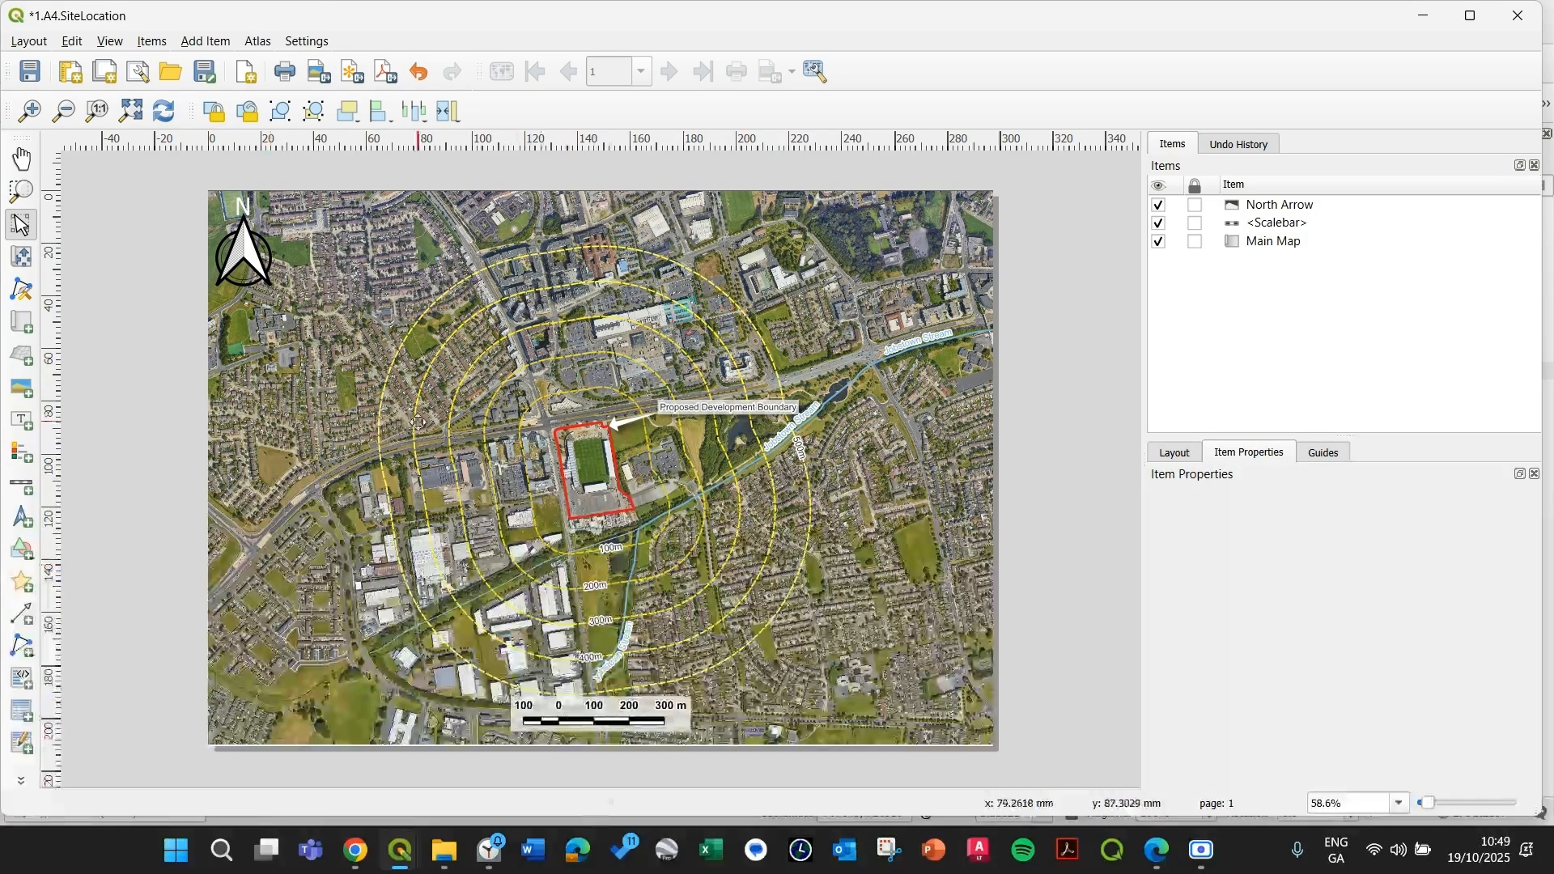
pyautogui.click(22, 387)
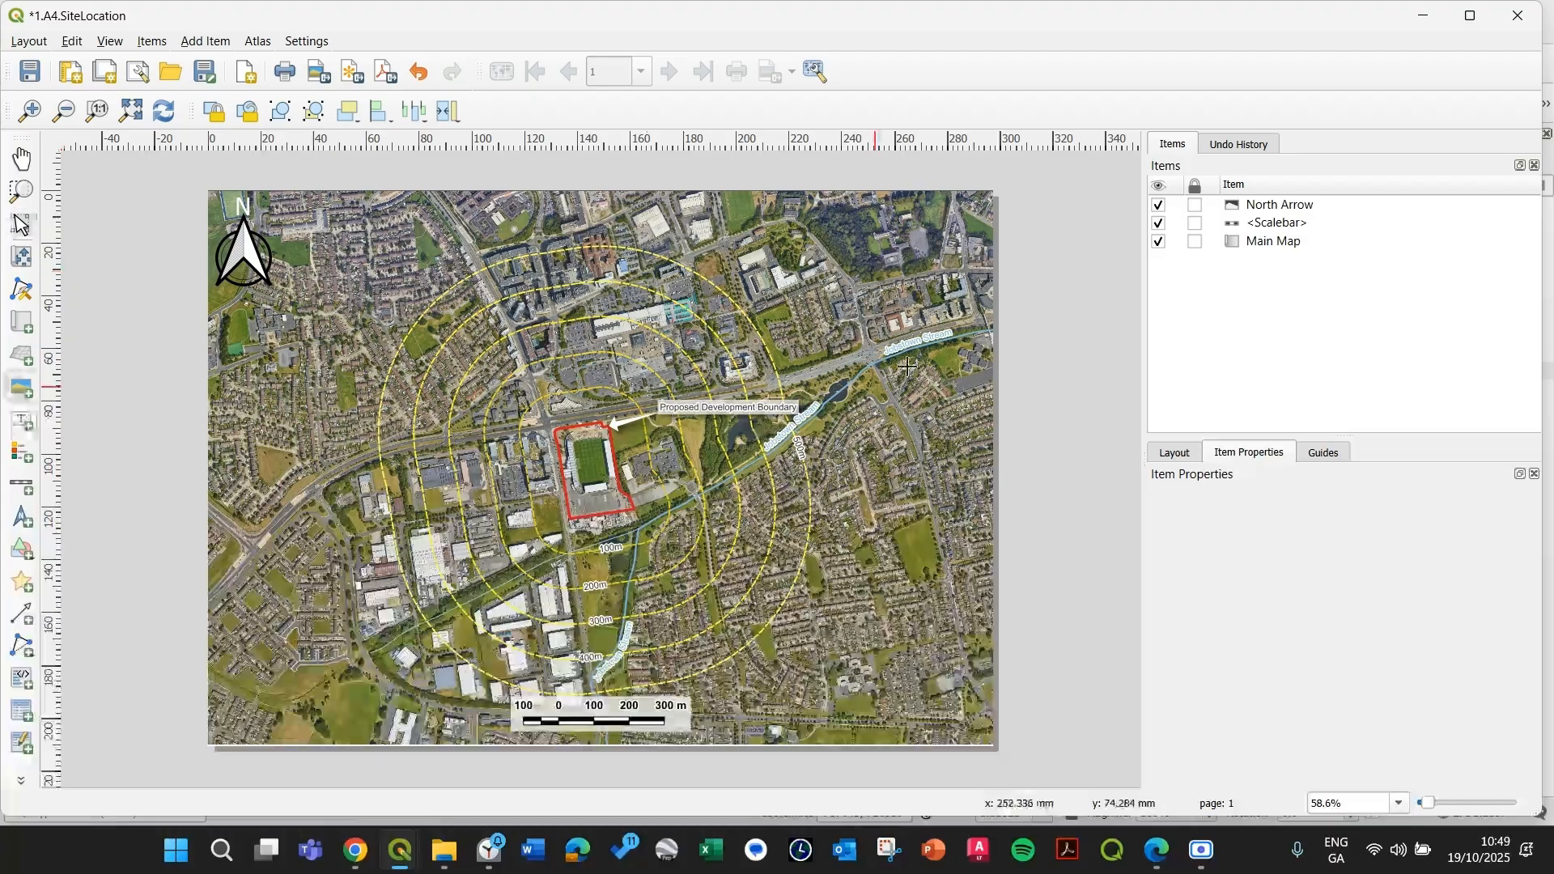
pyautogui.moveTo(806, 212); pyautogui.dragTo(820, 245)
pyautogui.press('Delete')
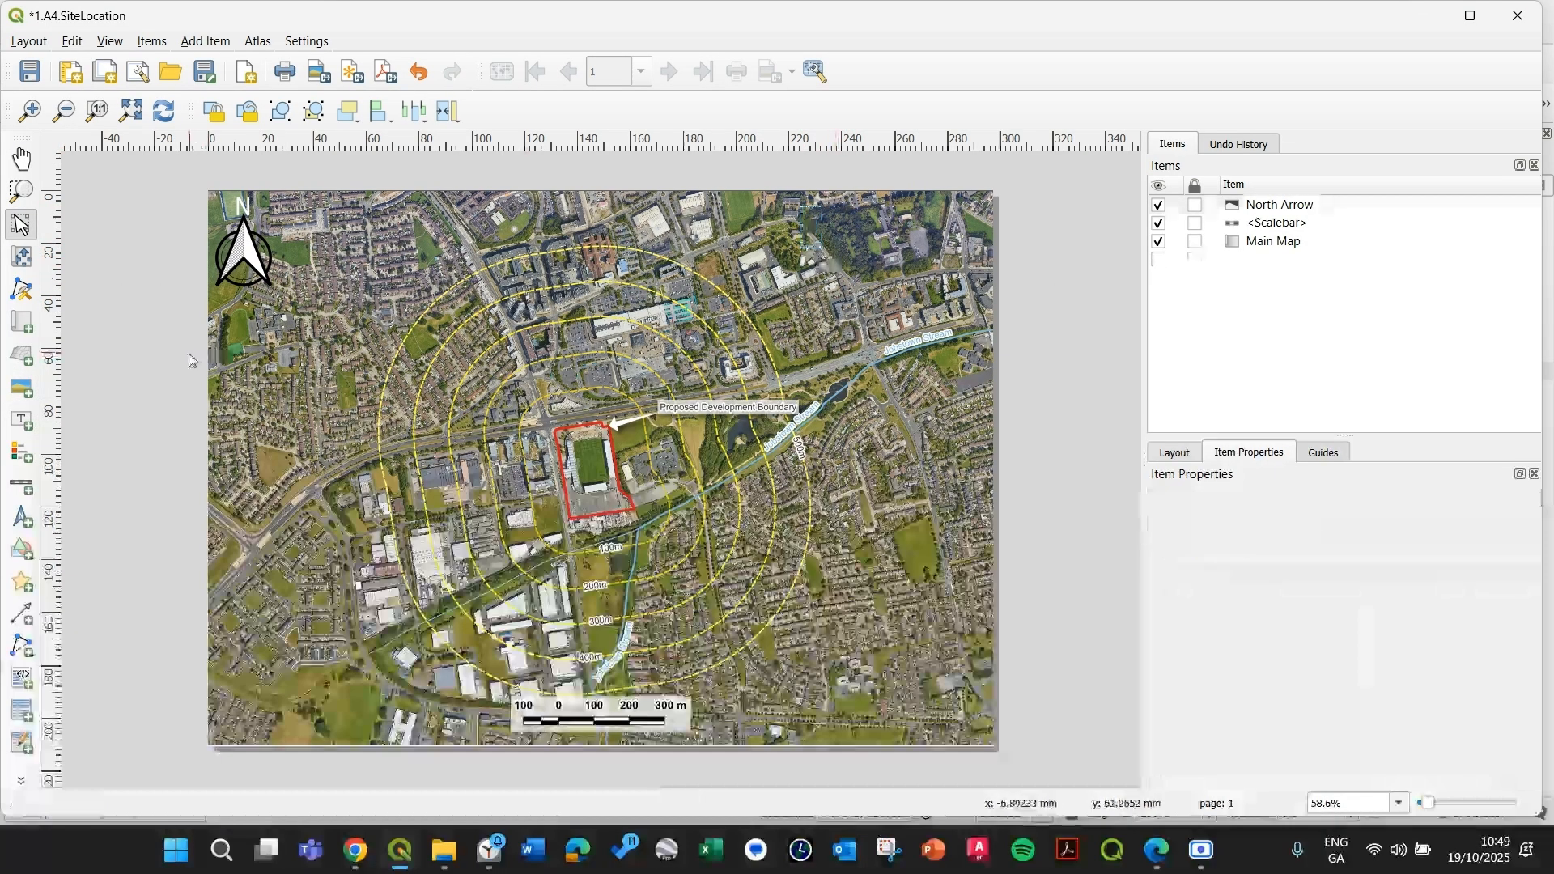
# - Add a picture frame in the map's upper-right corner and set its source type to raster image
pyautogui.click(26, 392)
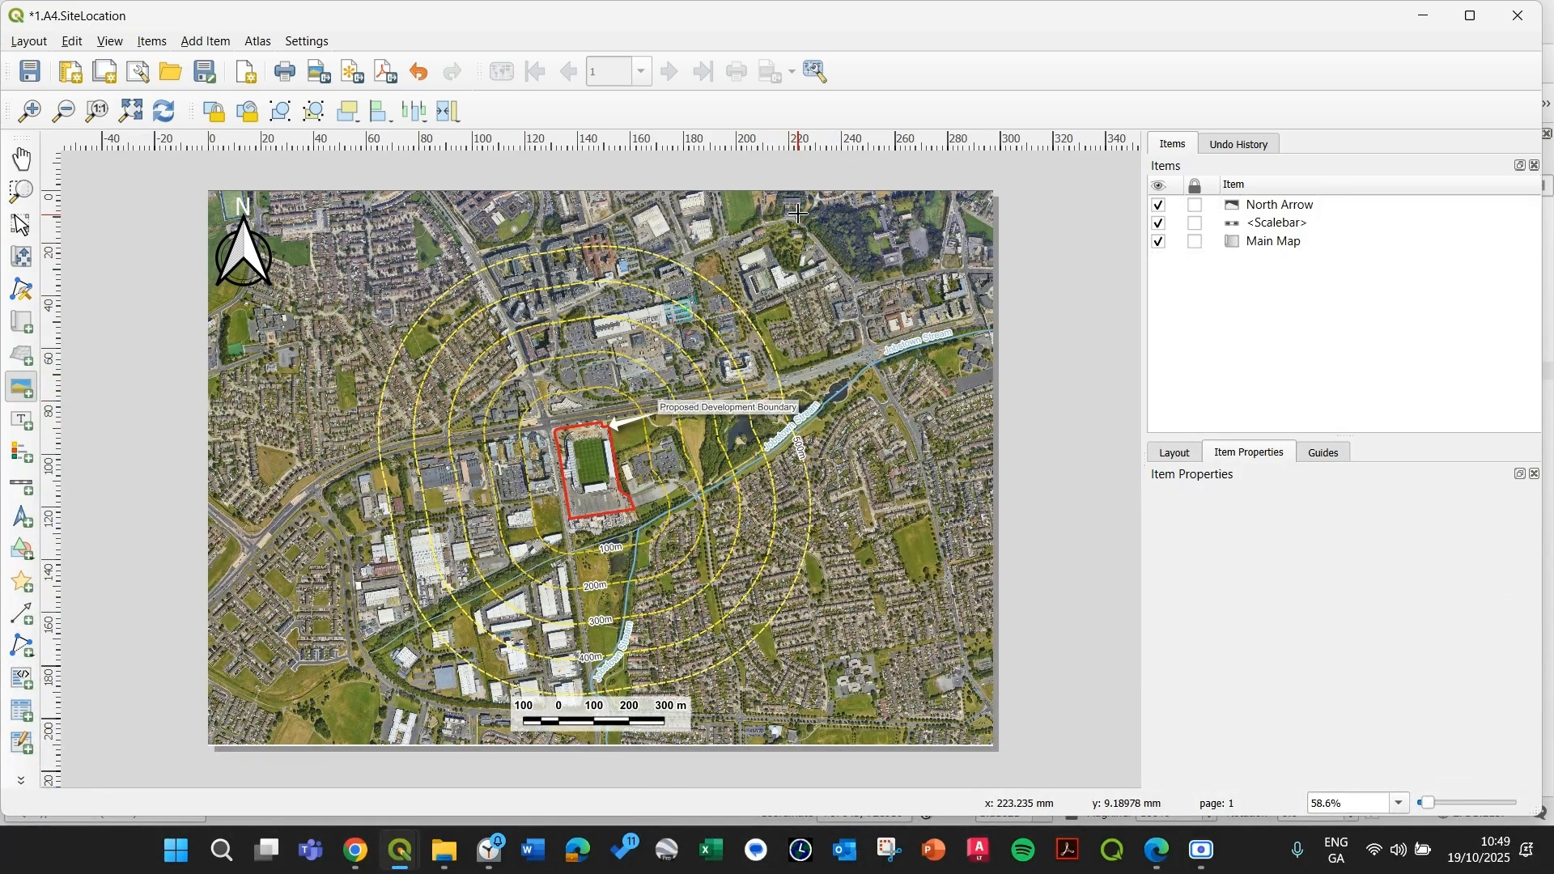
pyautogui.moveTo(785, 200); pyautogui.dragTo(986, 345)
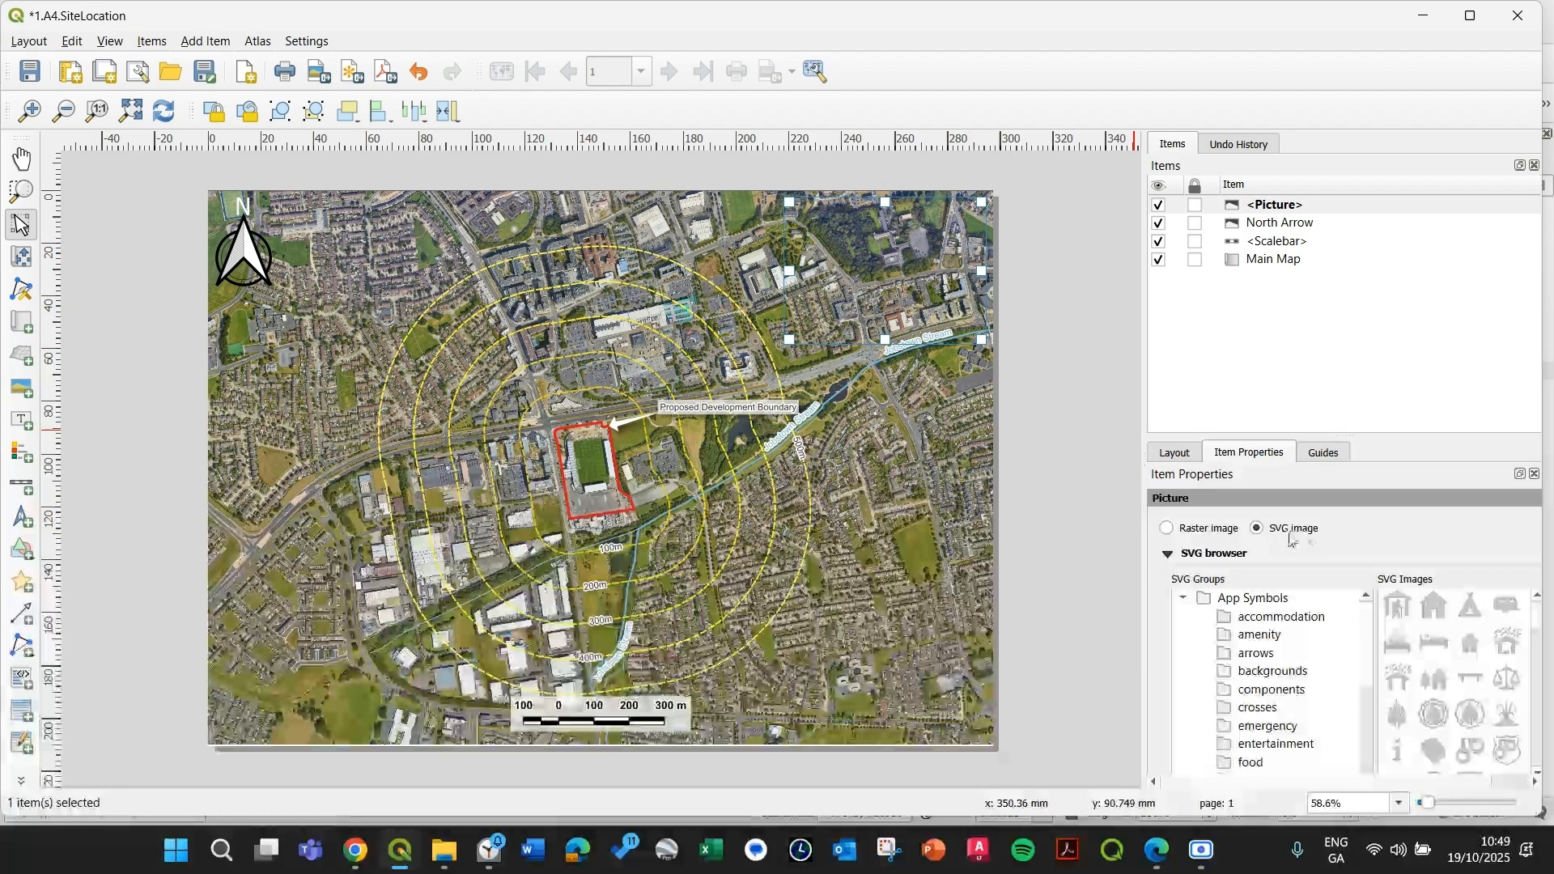
pyautogui.click(1184, 531)
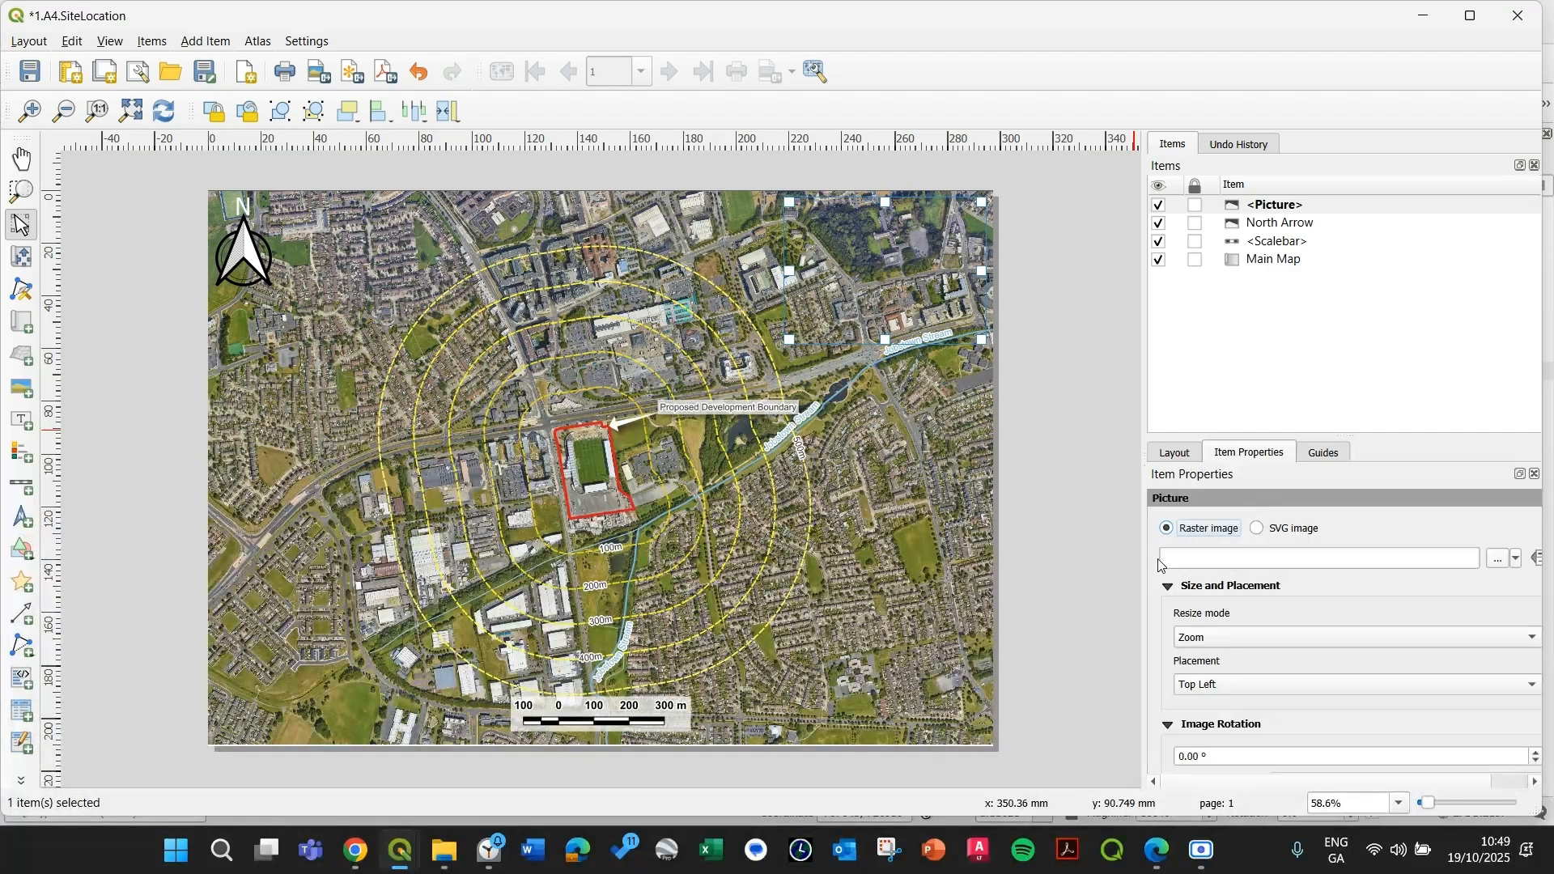
# - Load the Logo_Black image from the QGis&Beer Logos folder into the picture frame
pyautogui.click(1499, 559)
pyautogui.click(329, 87)
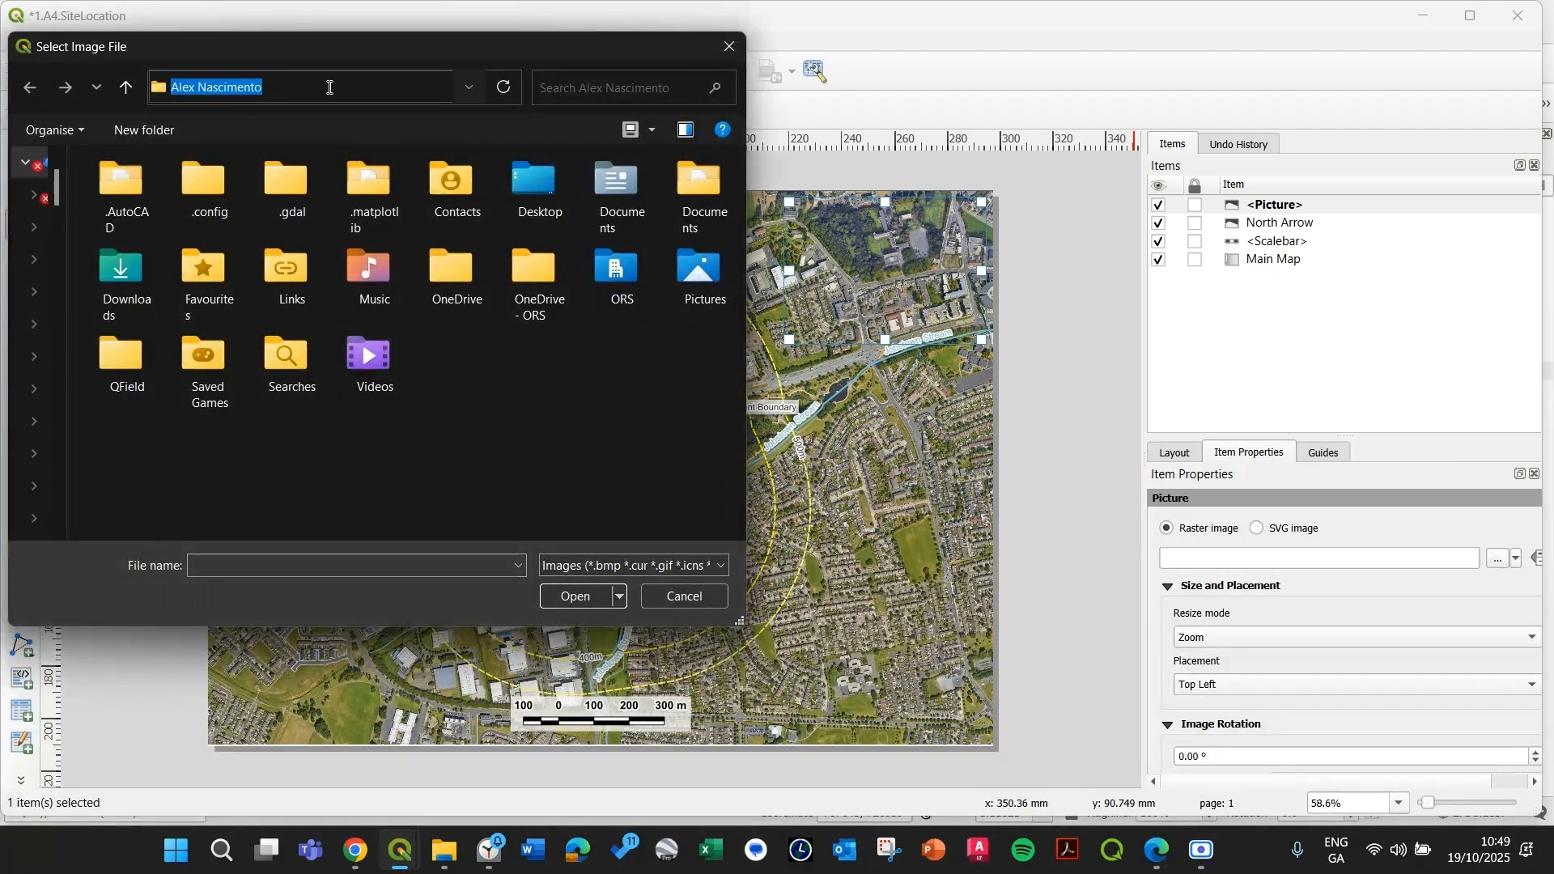
pyautogui.press('super+v')
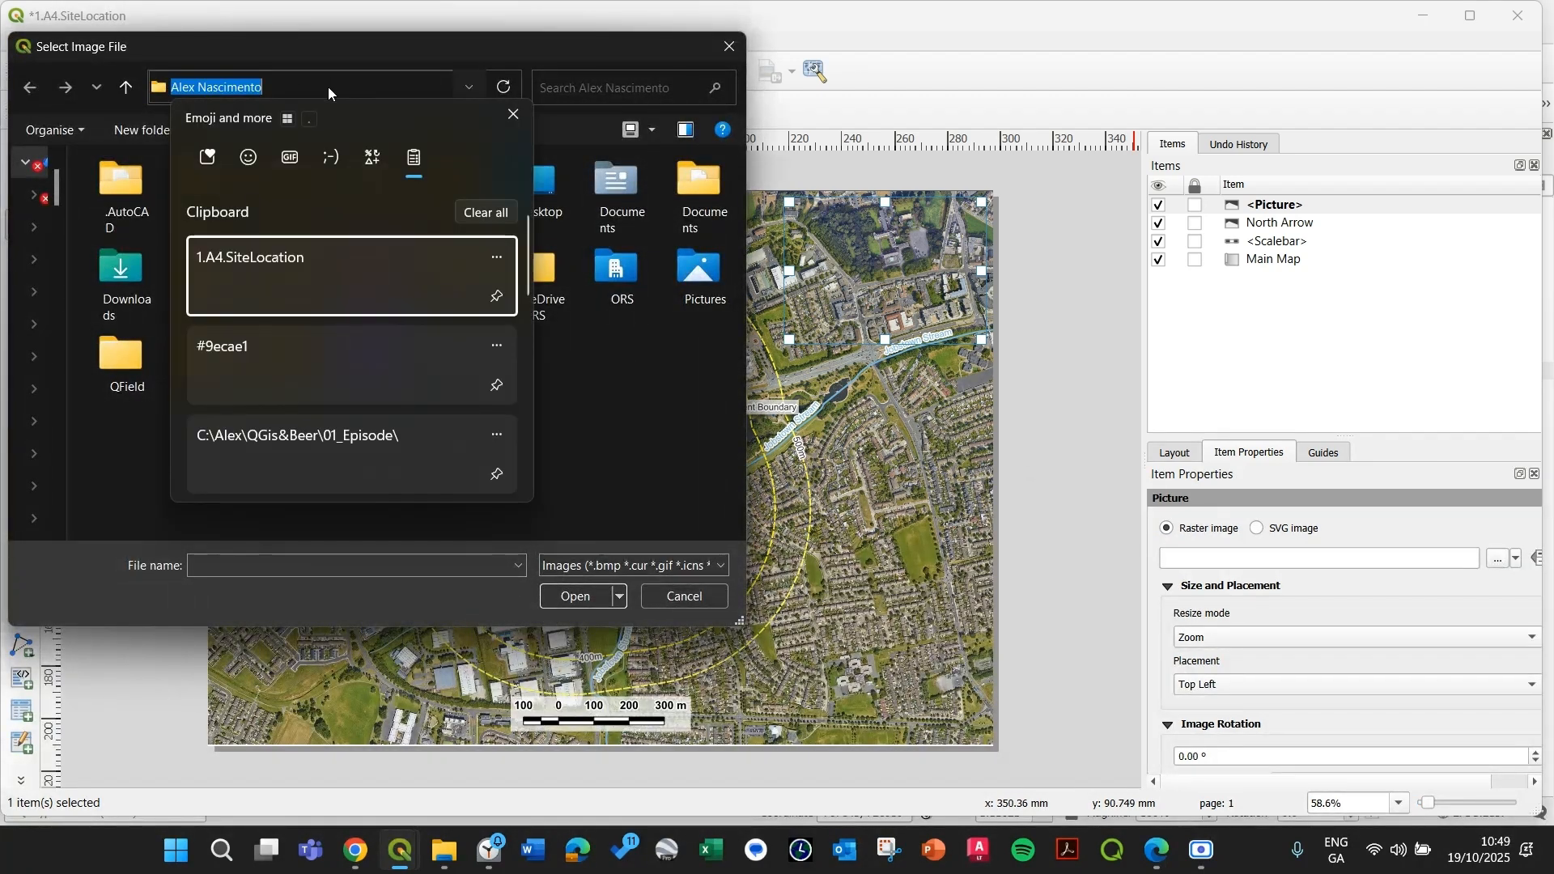
pyautogui.click(317, 460)
pyautogui.press('Return')
pyautogui.click(132, 101)
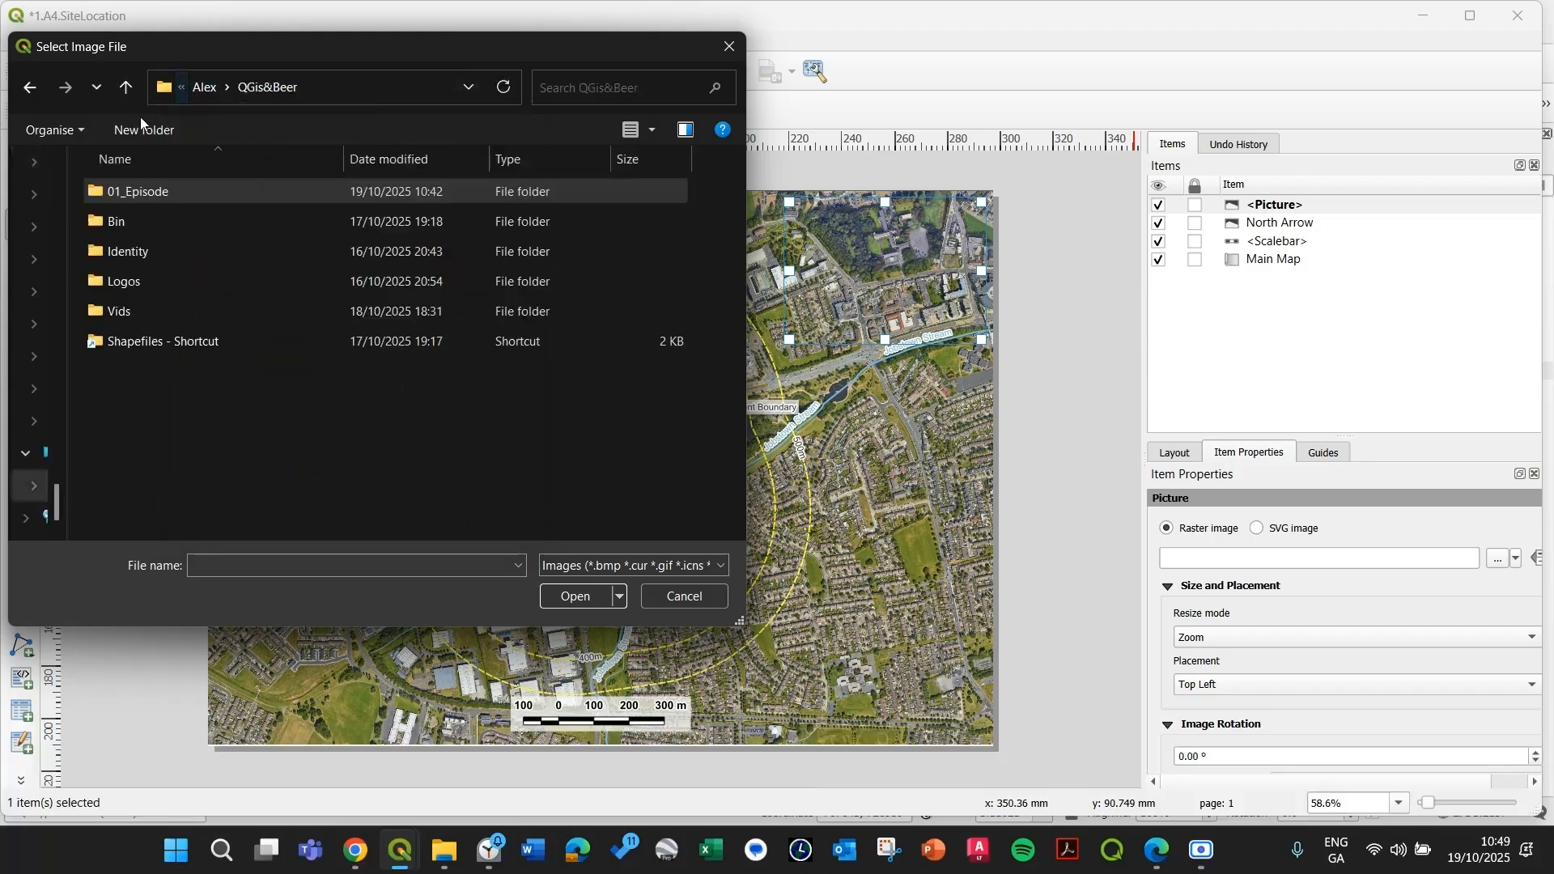
pyautogui.doubleClick(139, 276)
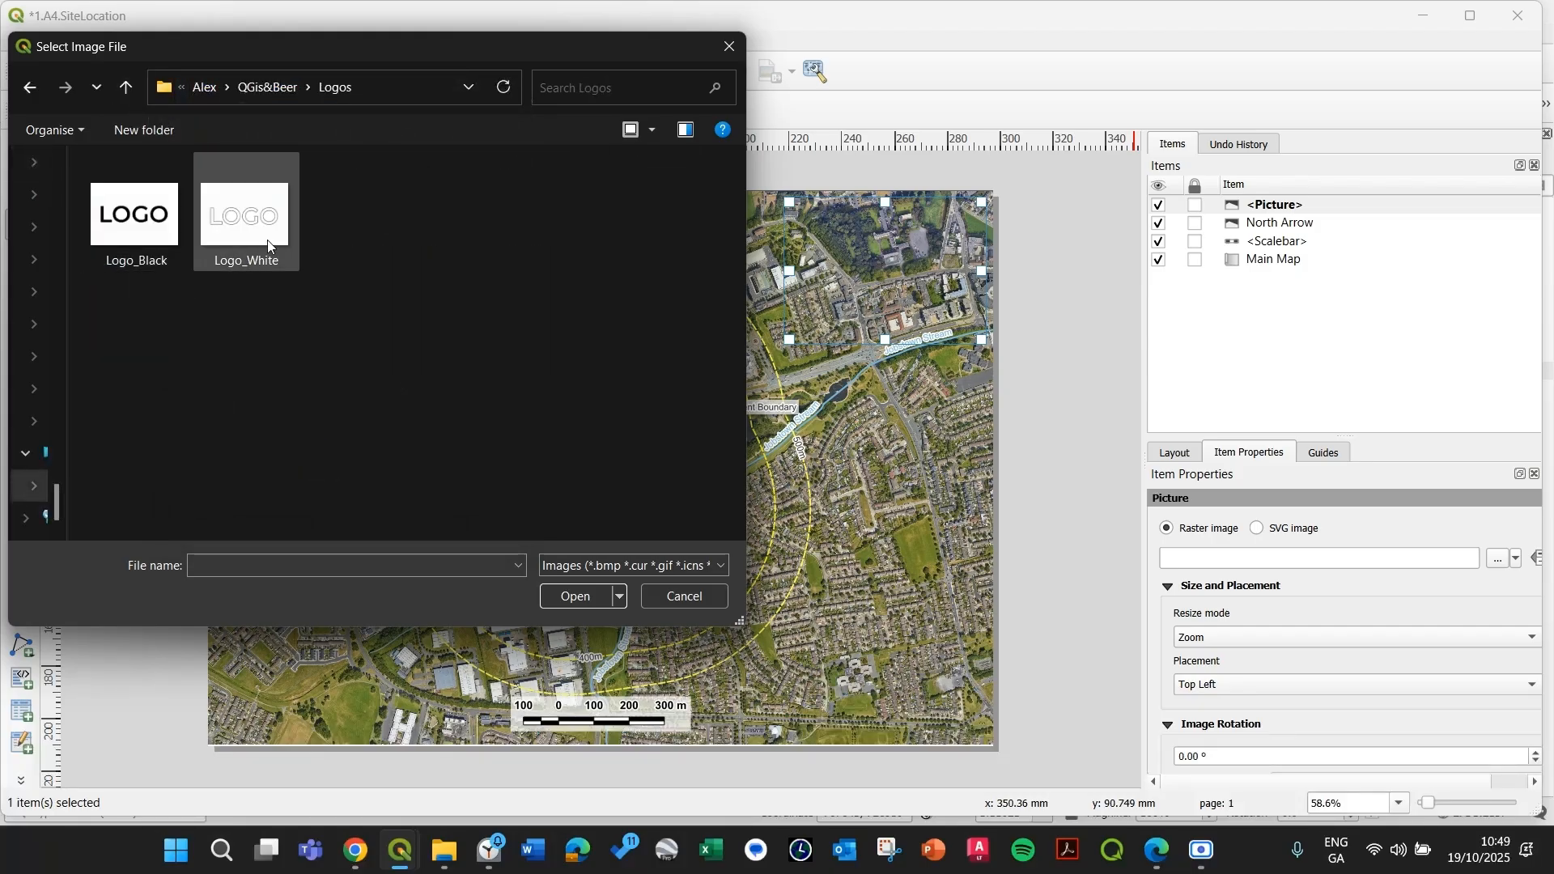
pyautogui.click(134, 223)
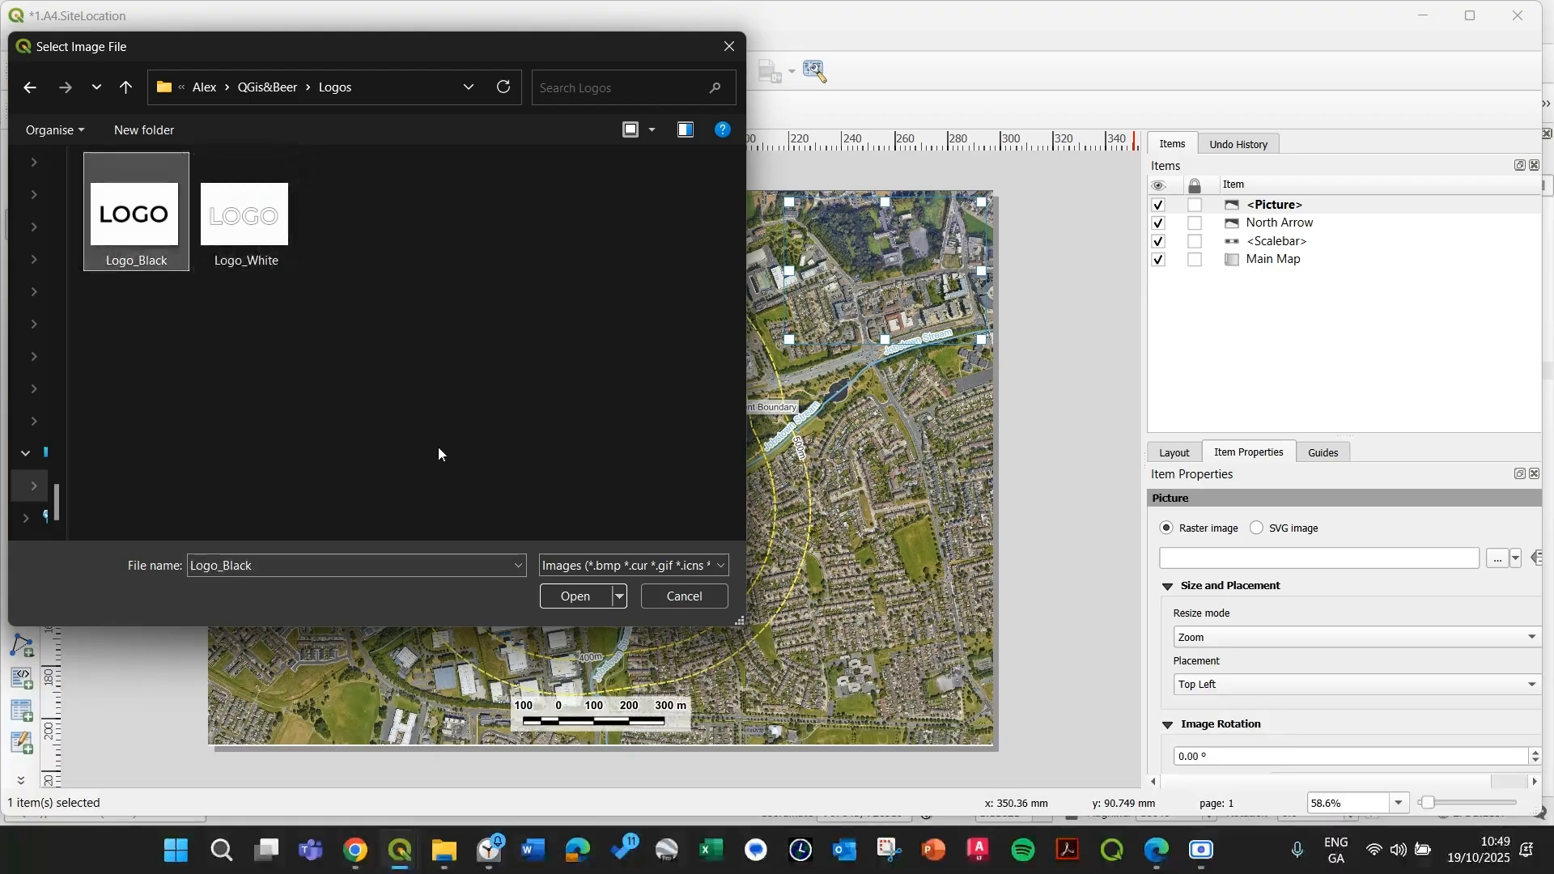
pyautogui.click(572, 597)
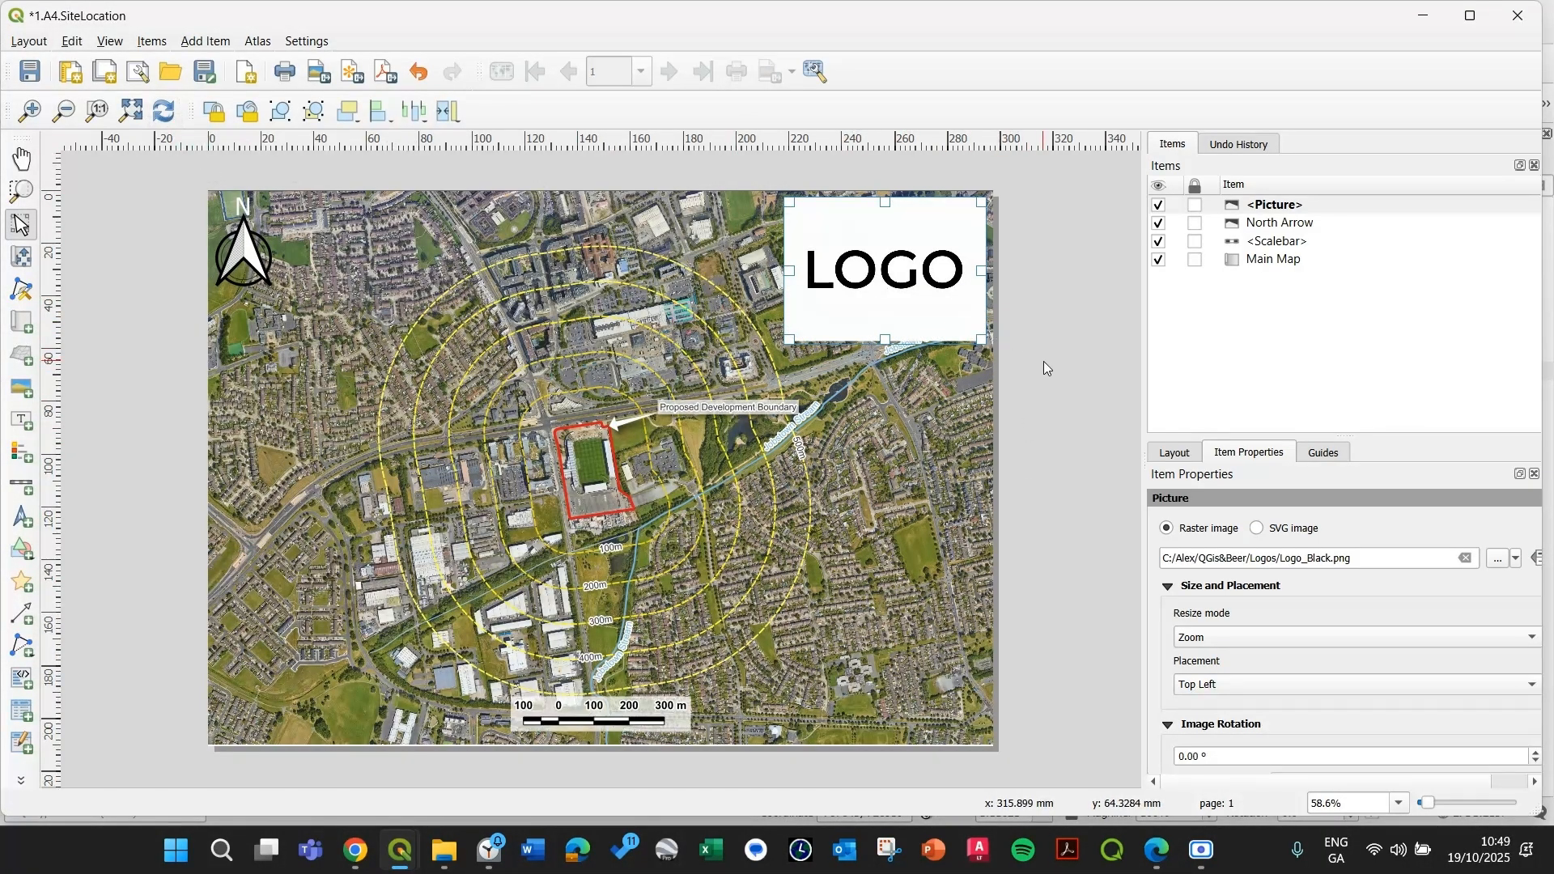
# - Examine the logo picture's placement, image rotation, frame and background settings, and deselect it
pyautogui.click(1069, 342)
pyautogui.click(894, 298)
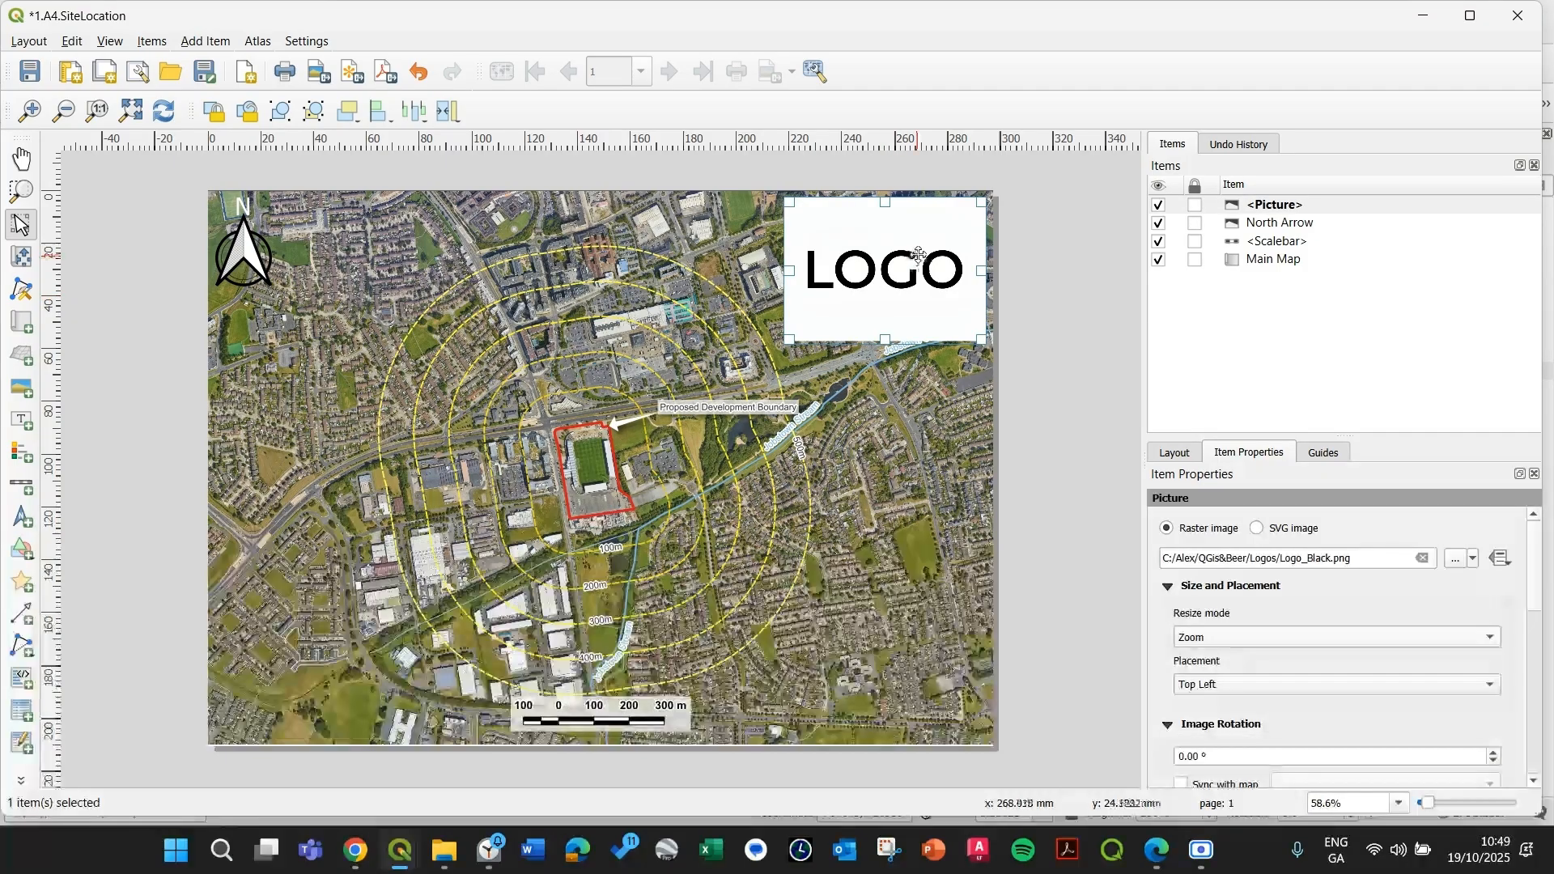
pyautogui.moveTo(917, 258); pyautogui.dragTo(913, 254)
pyautogui.click(1038, 344)
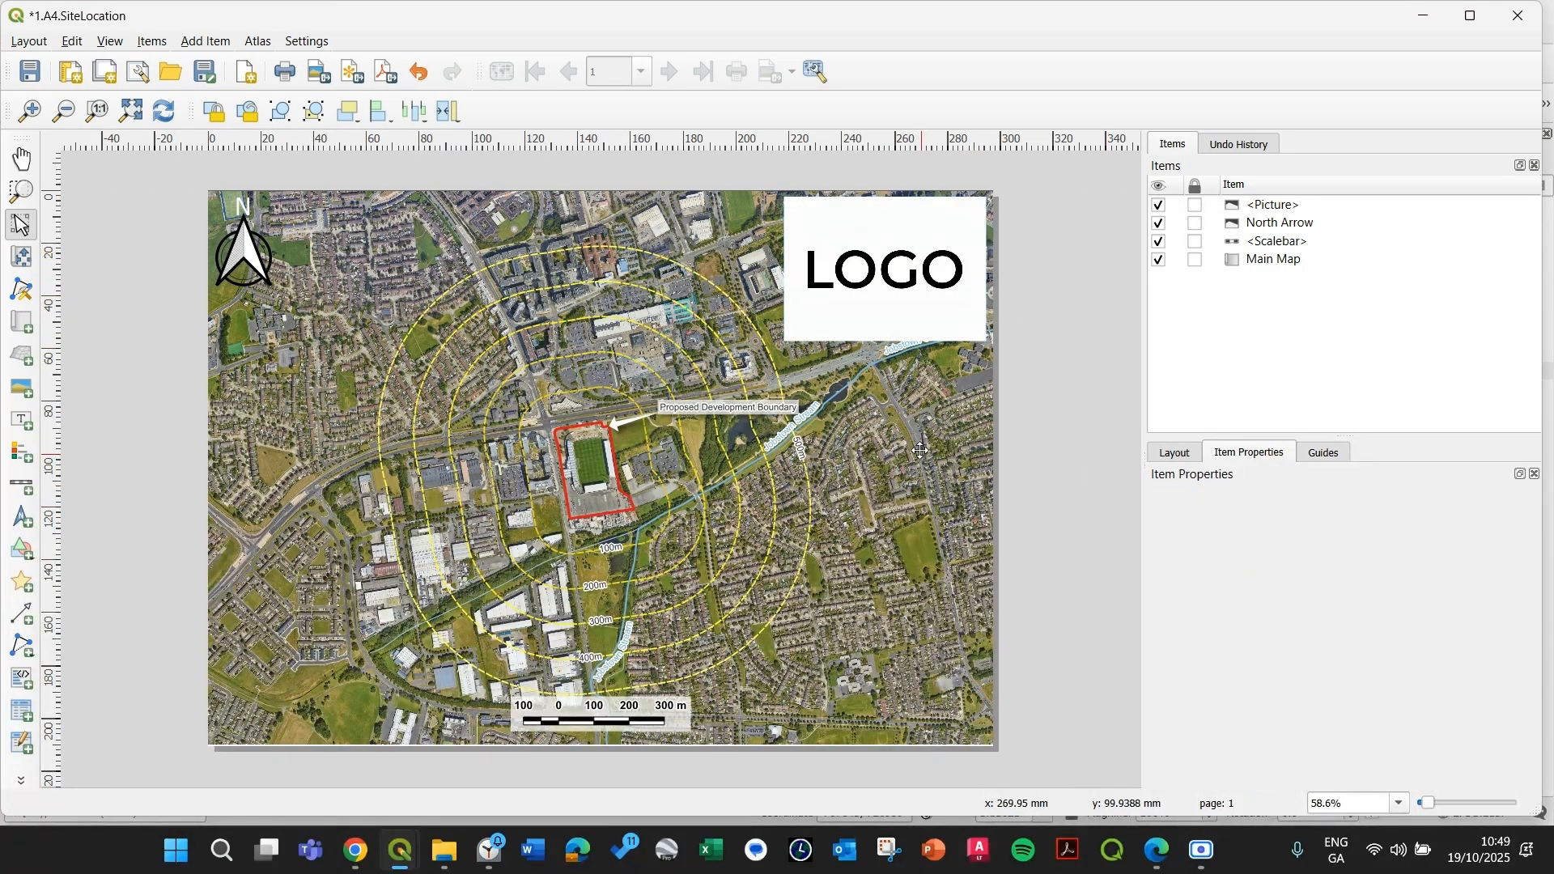
pyautogui.click(905, 329)
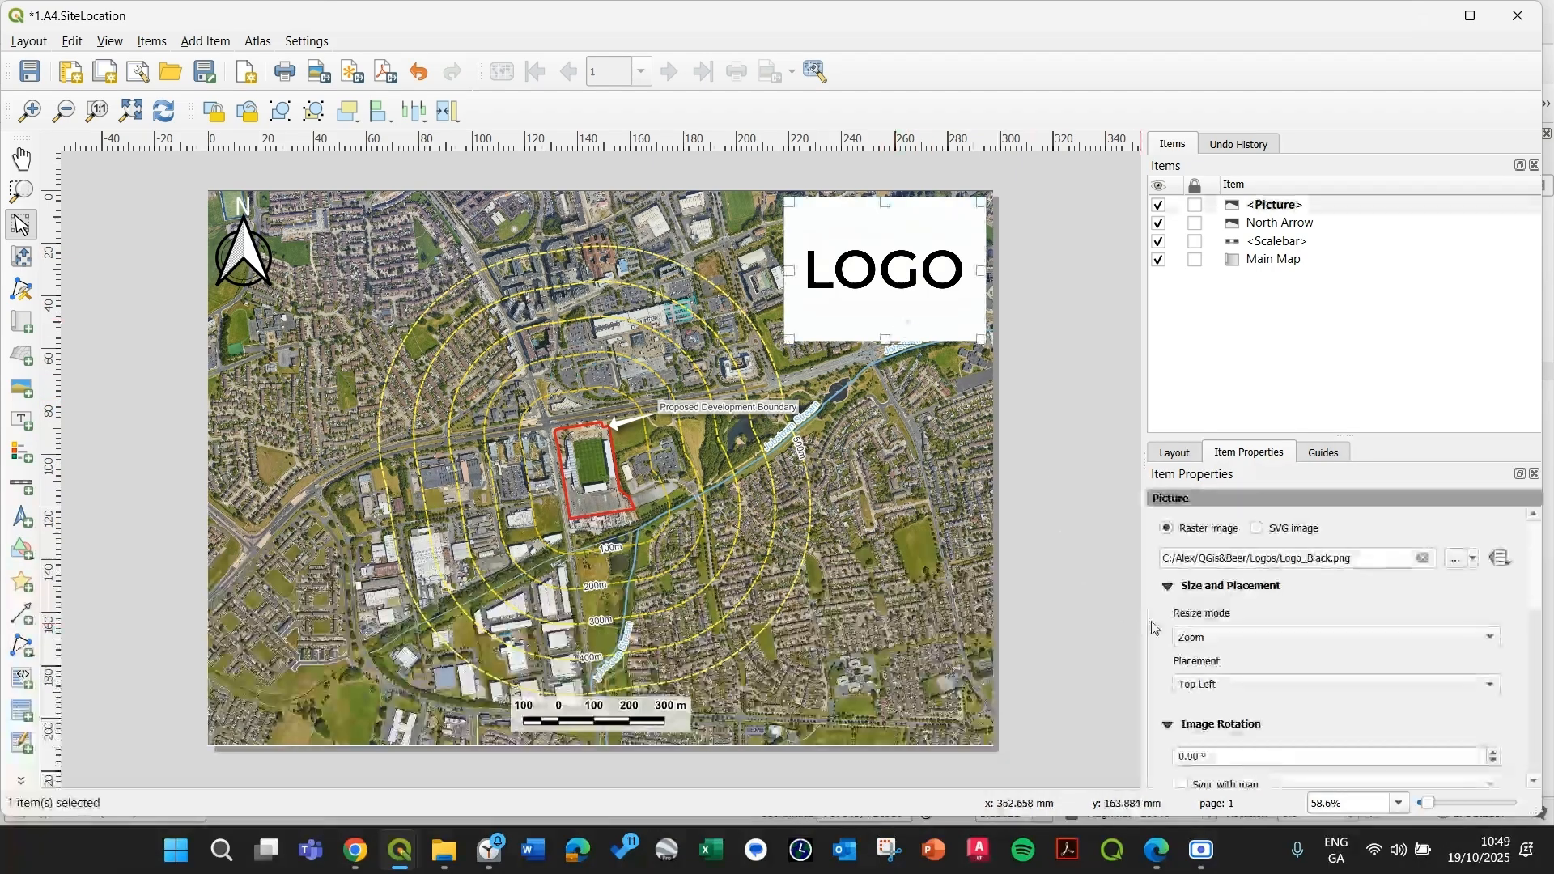
pyautogui.scroll(-3, 1166, 635)
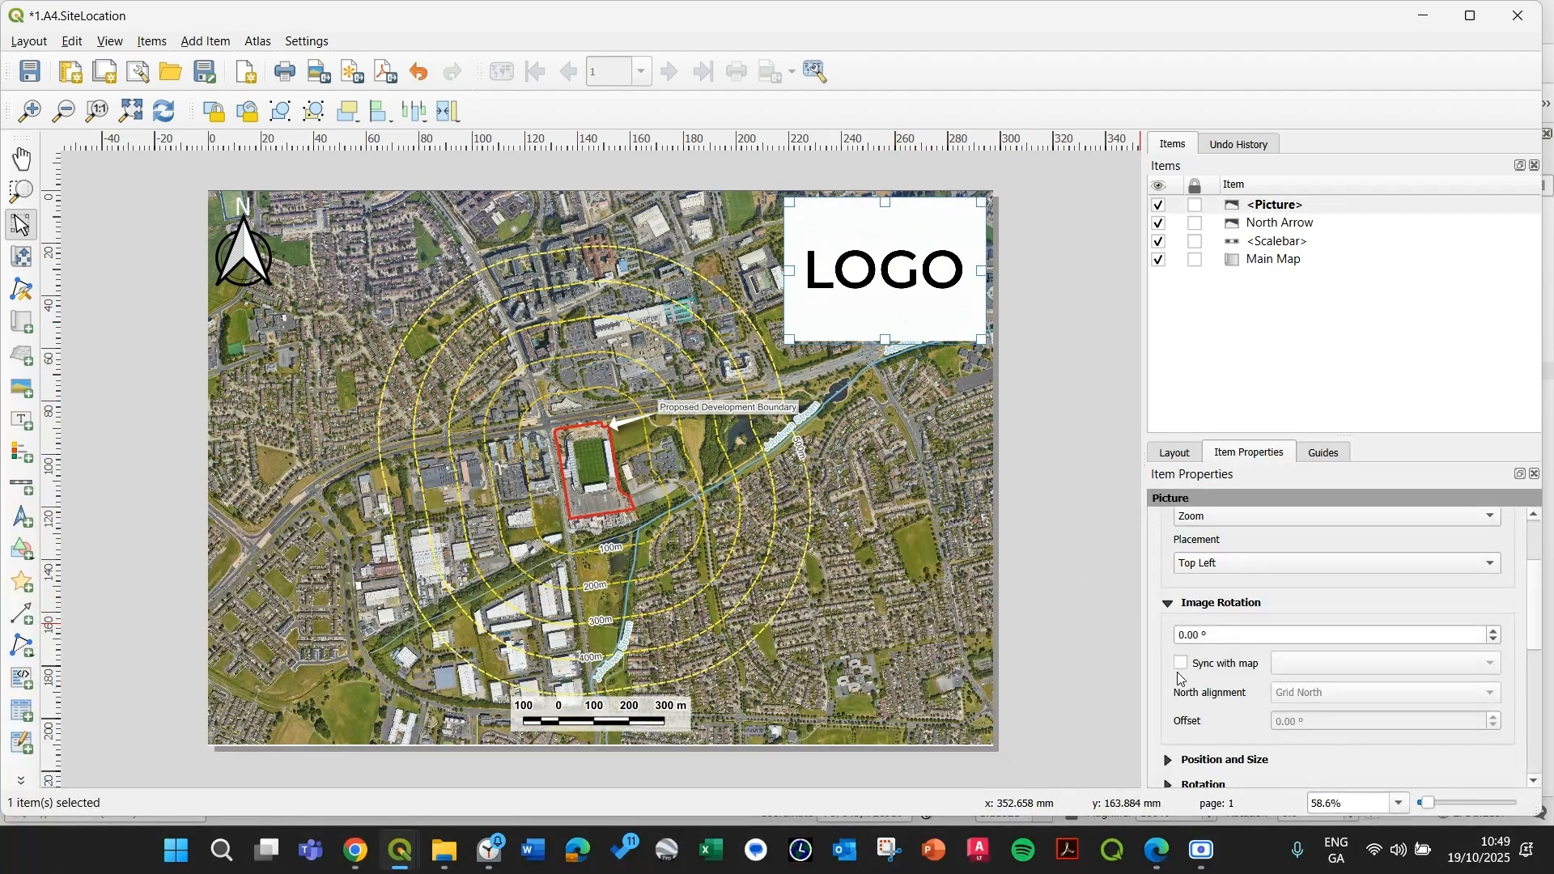
pyautogui.scroll(3, 1161, 619)
pyautogui.scroll(-3, 1161, 624)
pyautogui.scroll(-3, 1161, 625)
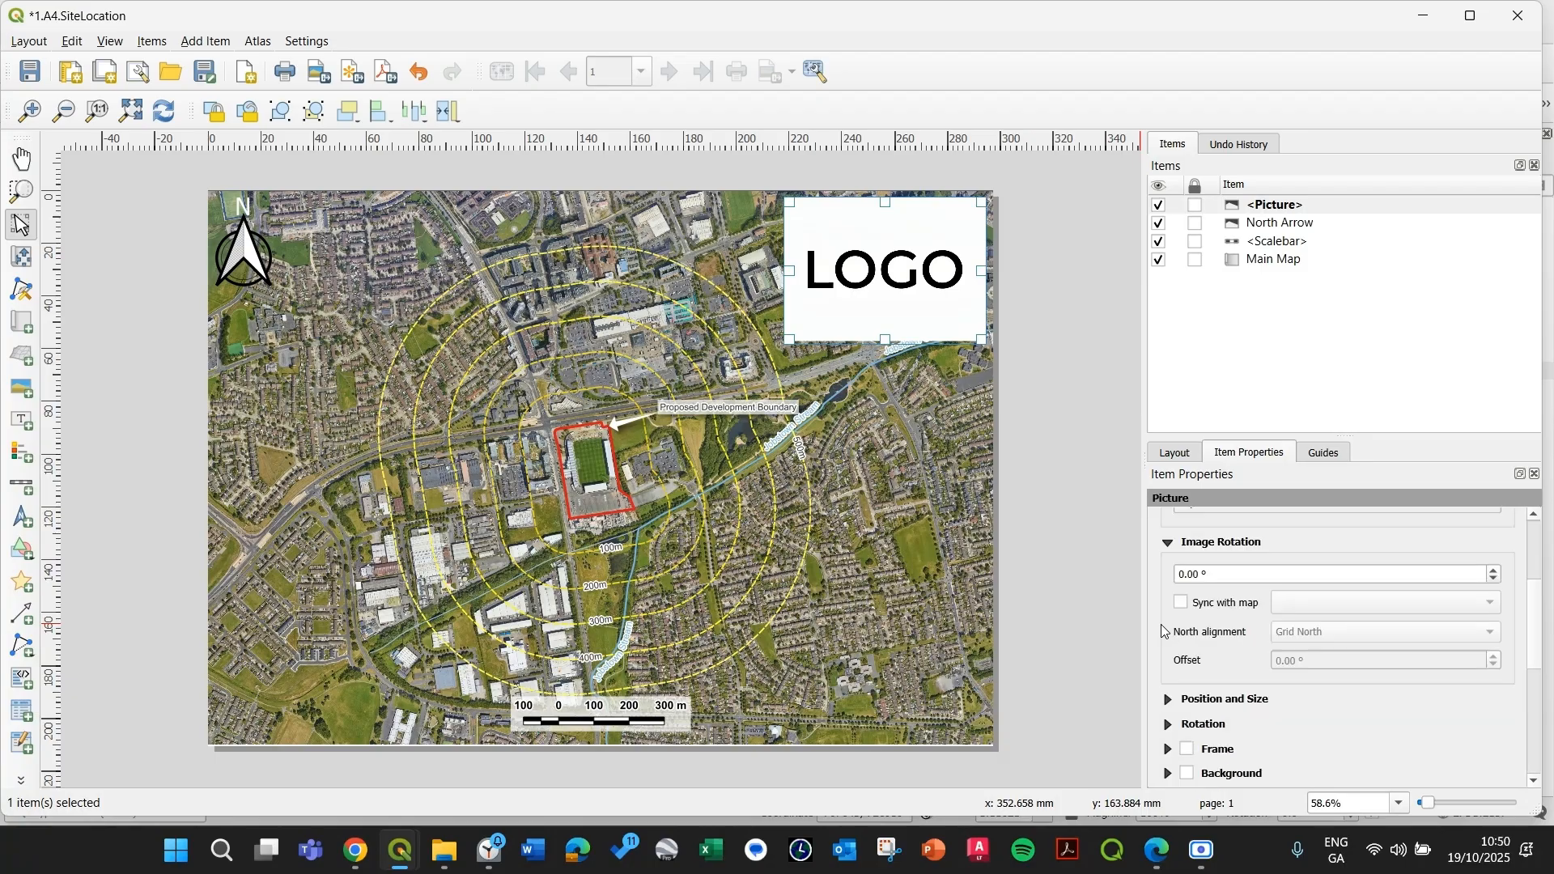
pyautogui.scroll(-1, 1166, 636)
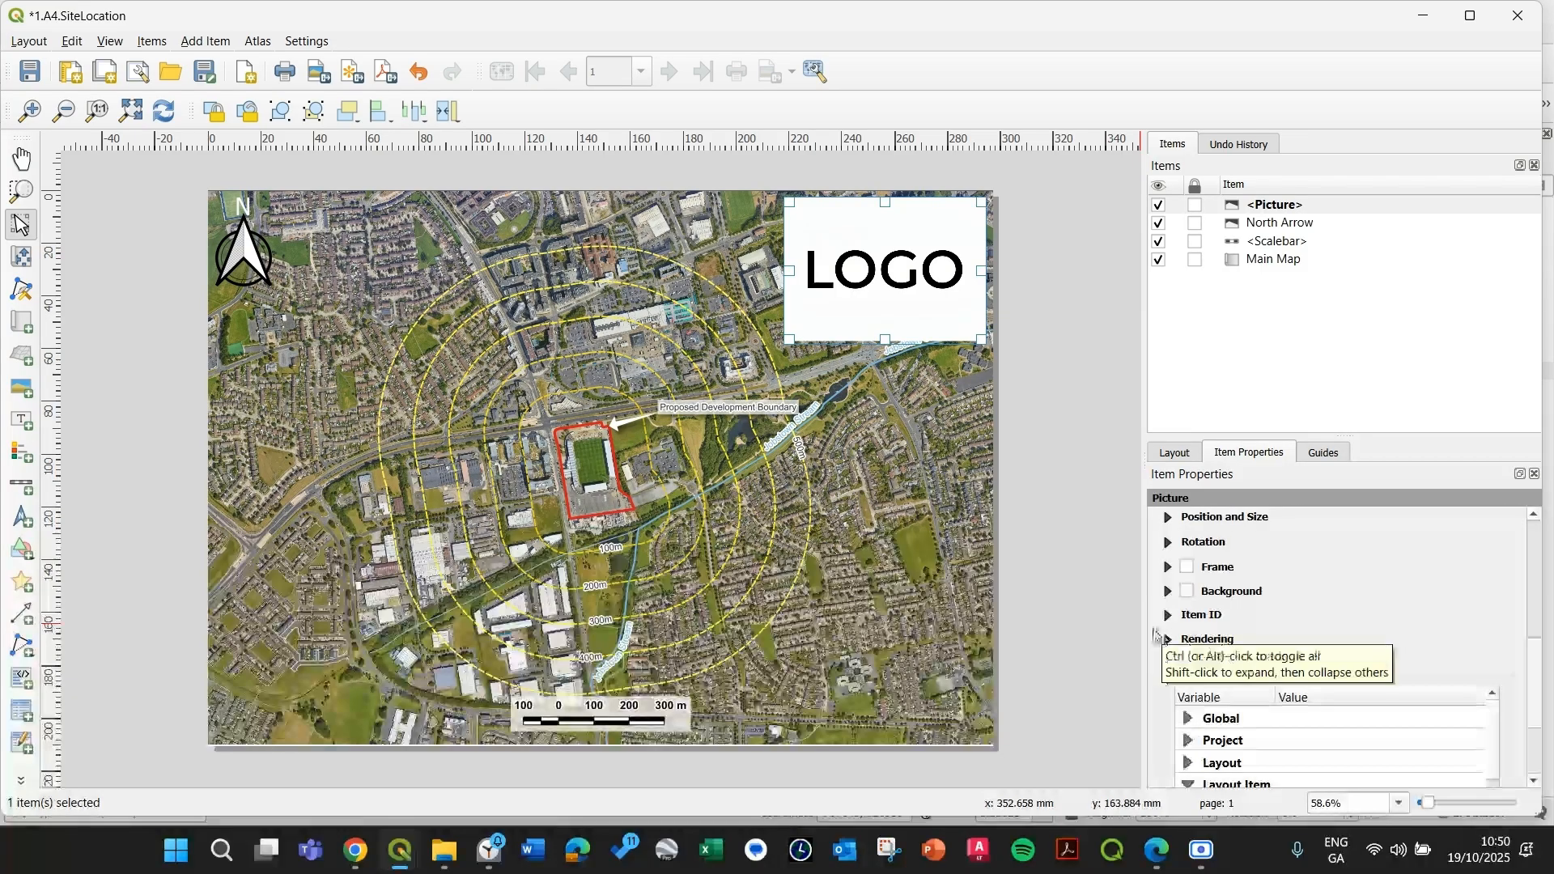
pyautogui.click(1036, 523)
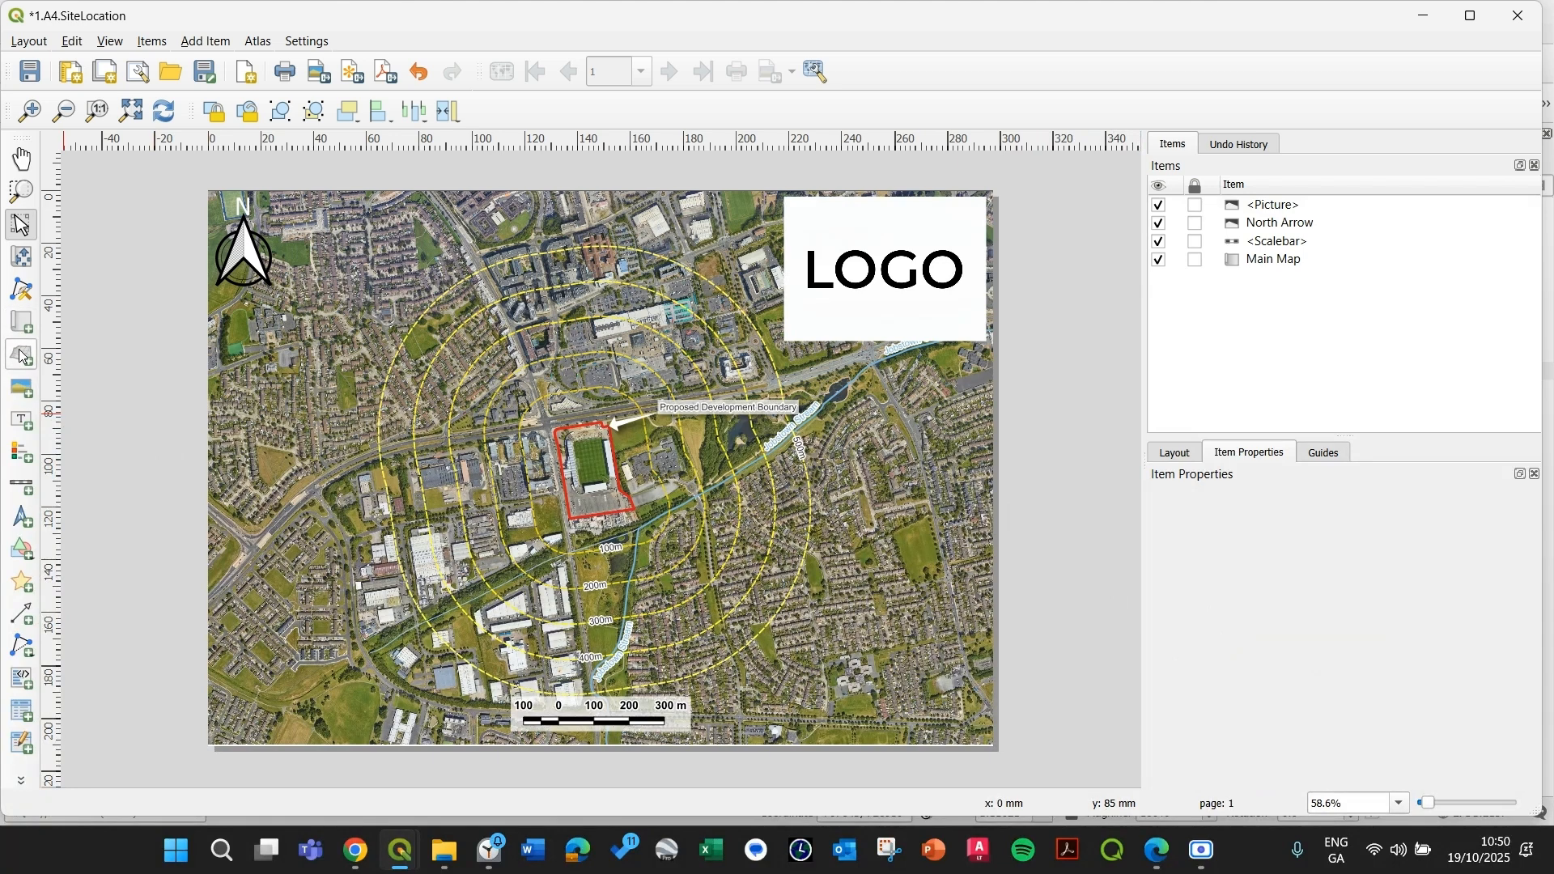
# - Add a legend directly below the logo and turn off its Resize to fit contents and Auto update options
pyautogui.click(23, 458)
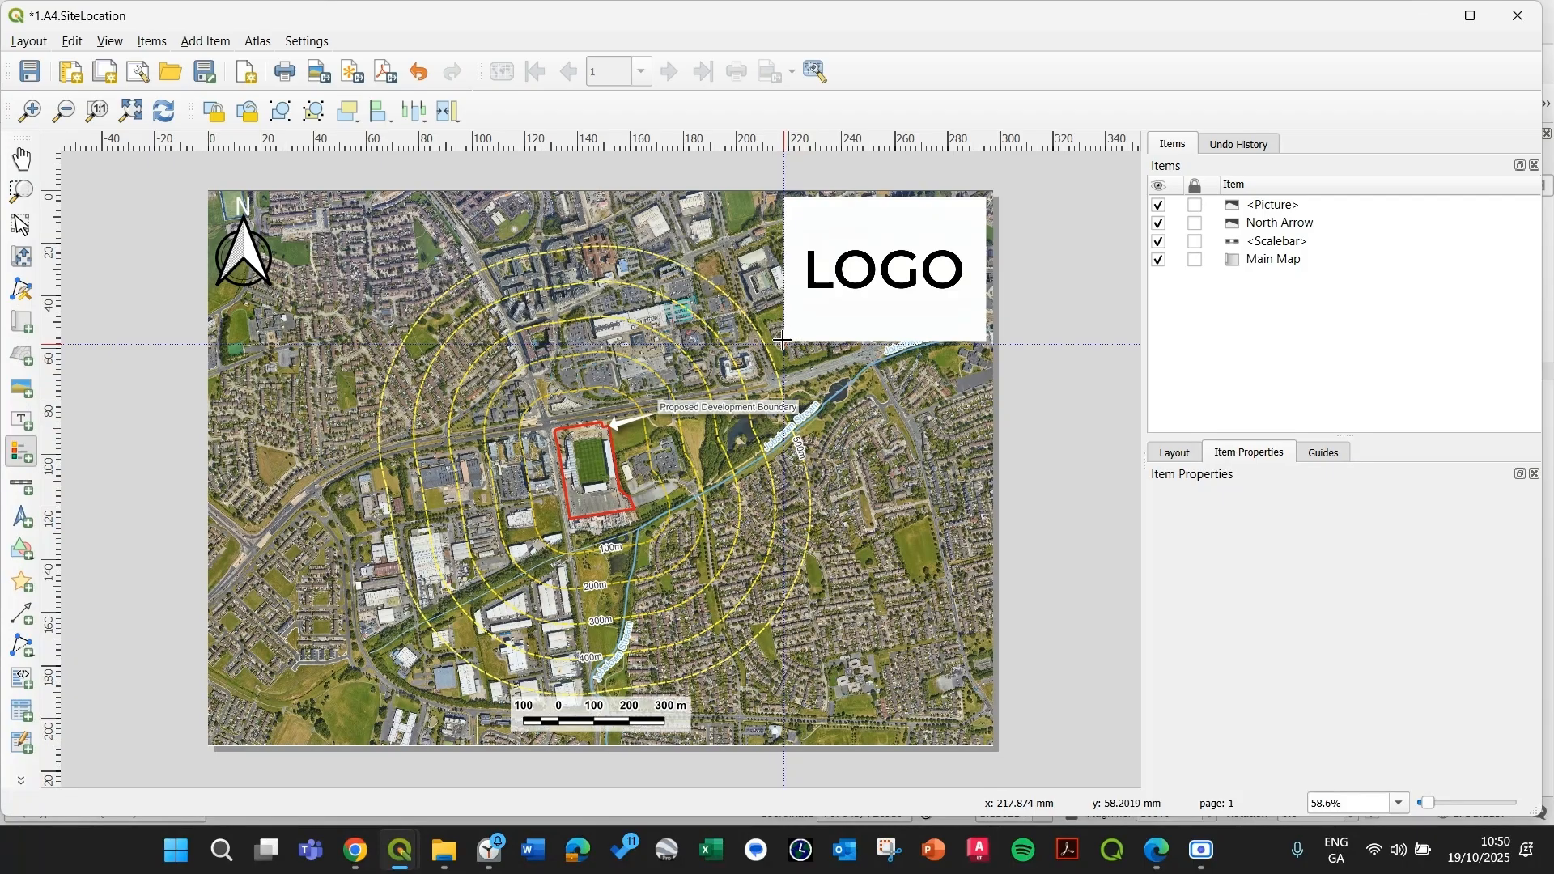
pyautogui.moveTo(782, 341); pyautogui.dragTo(980, 507)
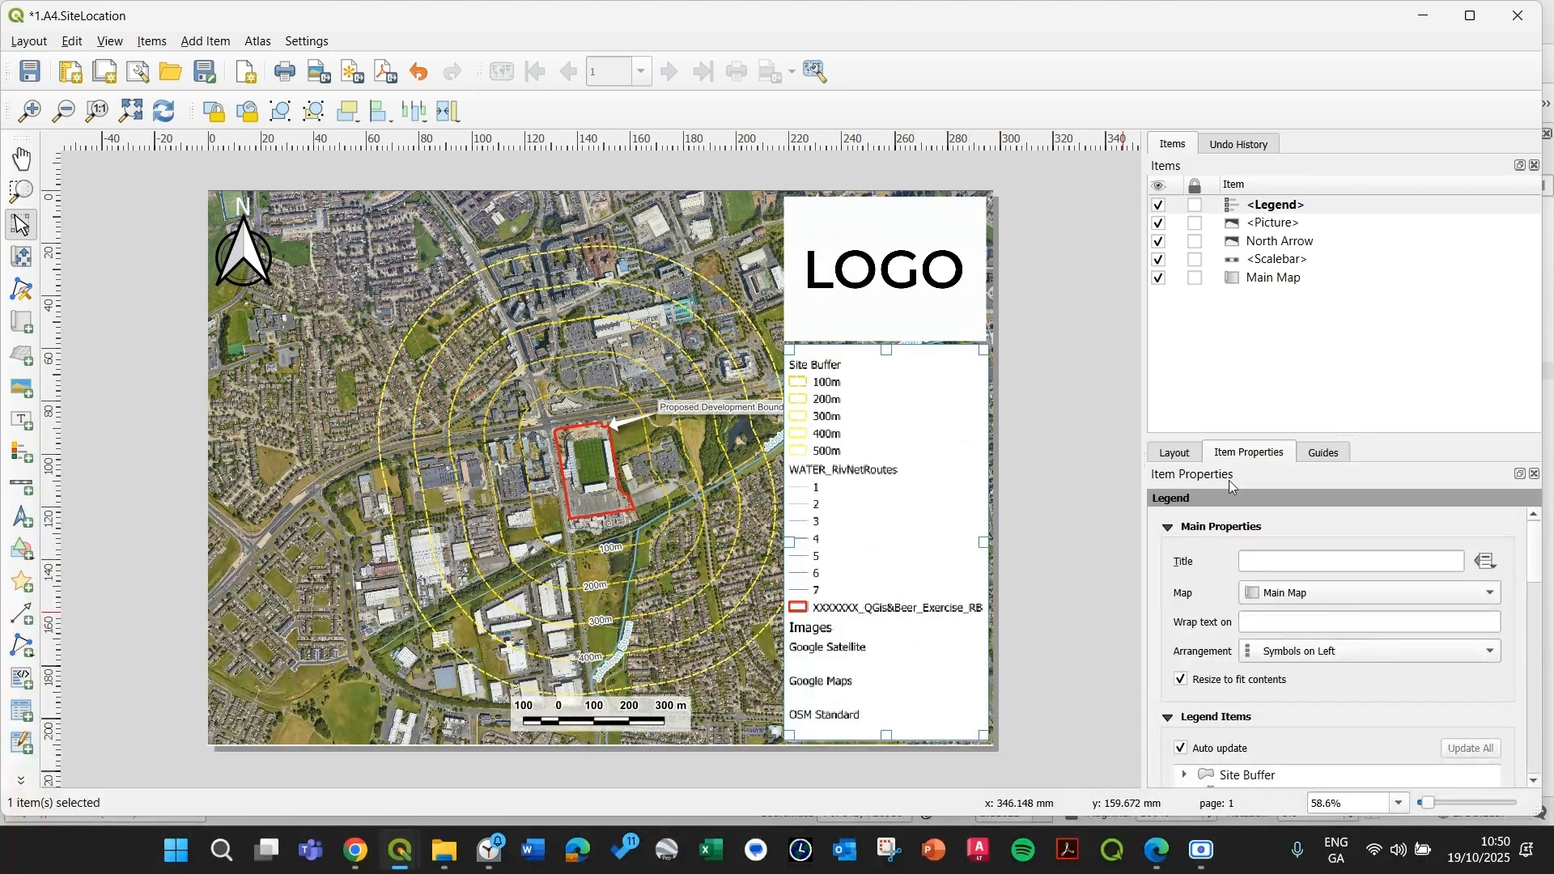
pyautogui.click(1269, 206)
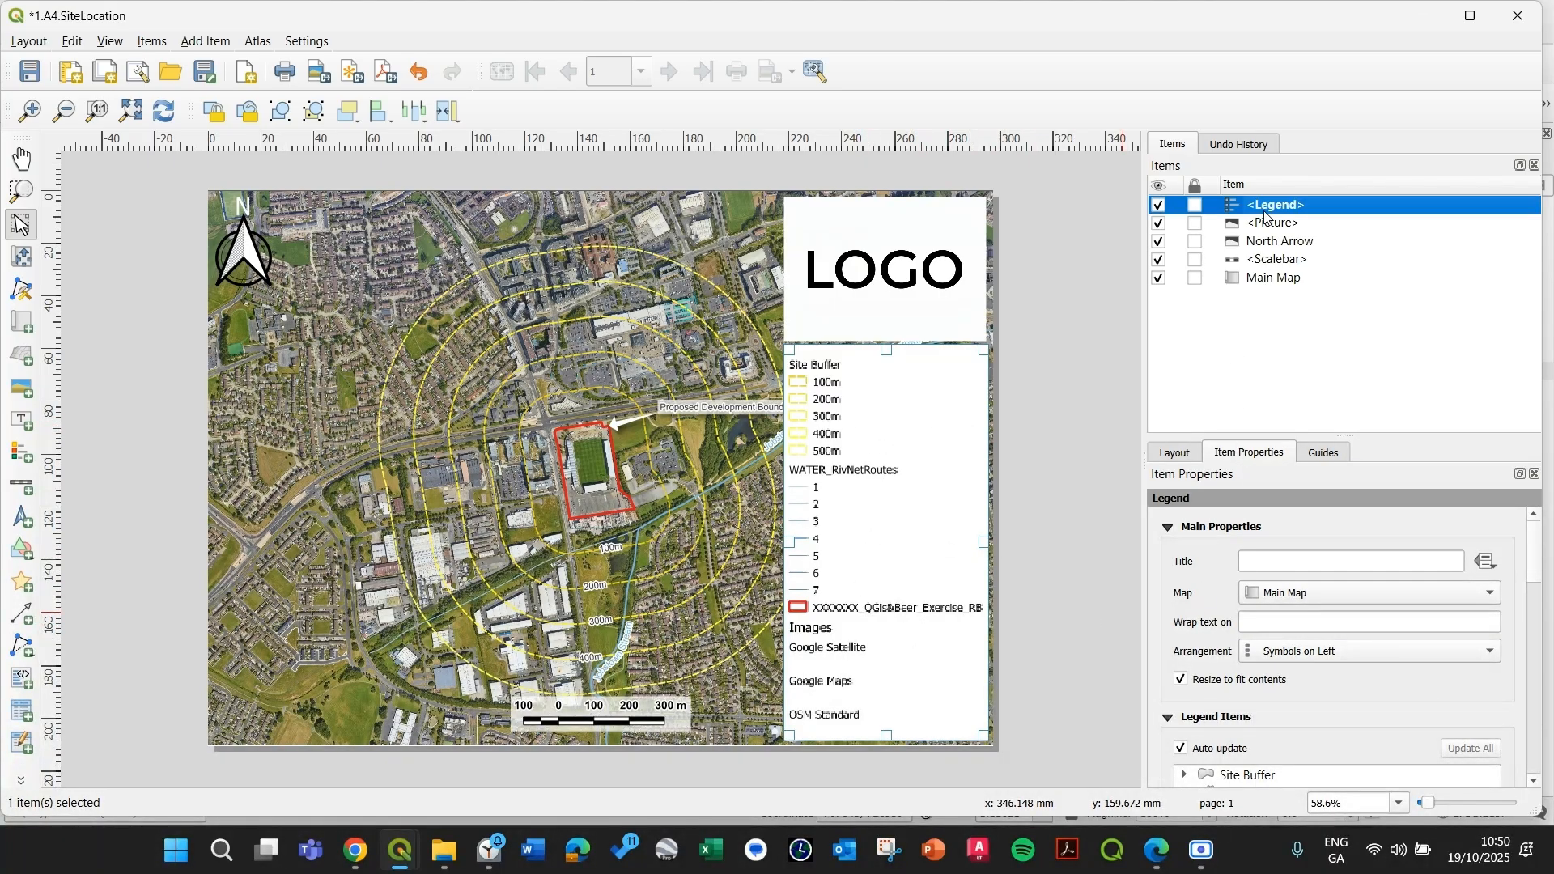
pyautogui.click(1182, 680)
pyautogui.scroll(-1, 1184, 687)
pyautogui.click(1181, 687)
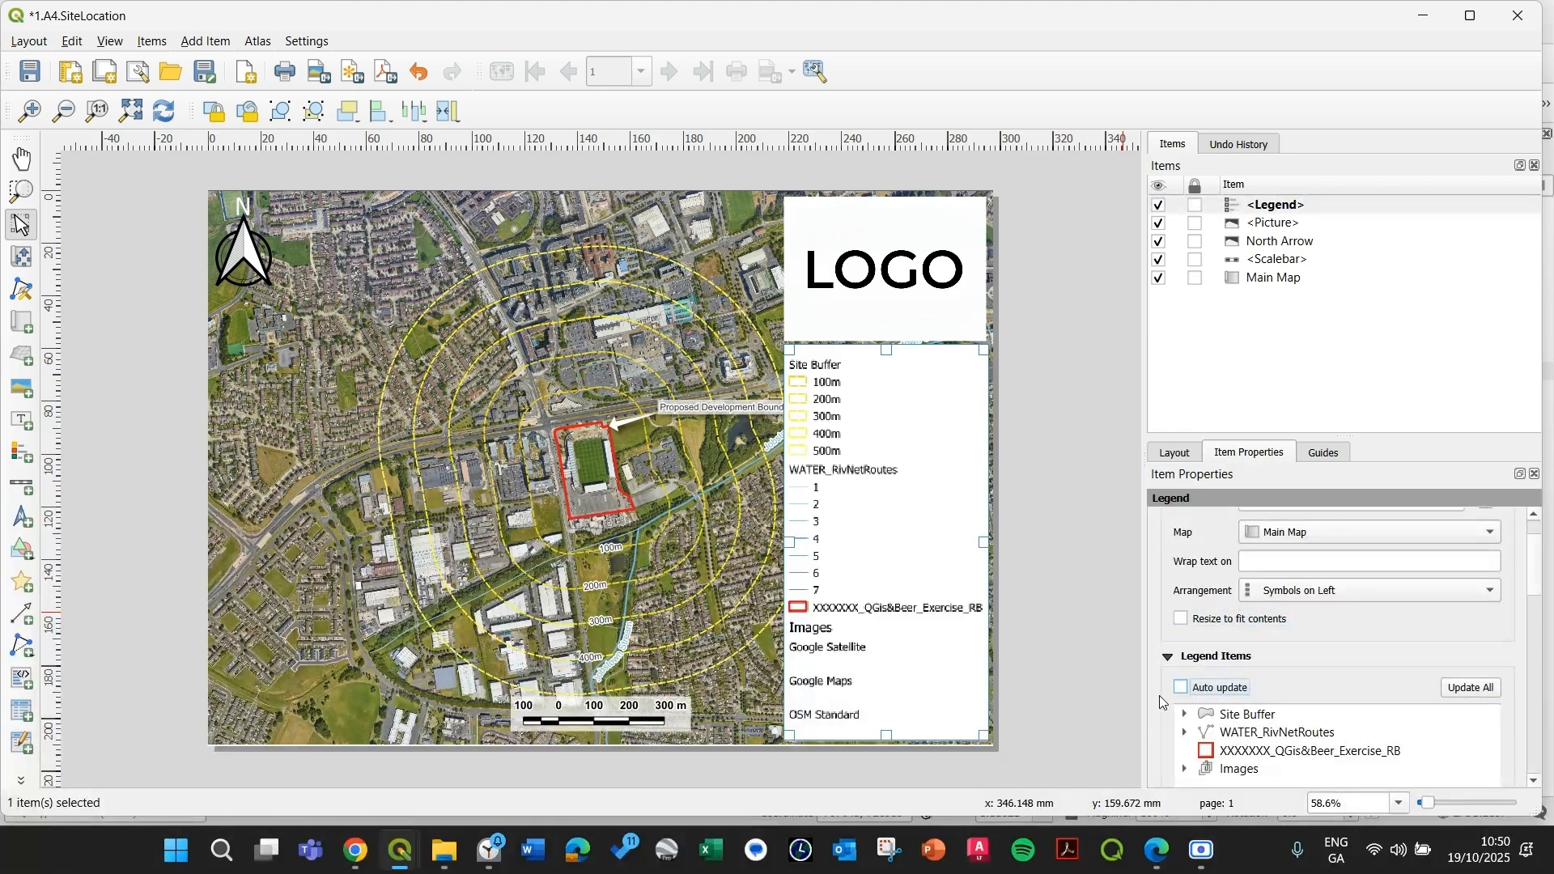
# - Restrict the legend to items inside linked maps and inside the current atlas feature
pyautogui.scroll(-3, 1161, 700)
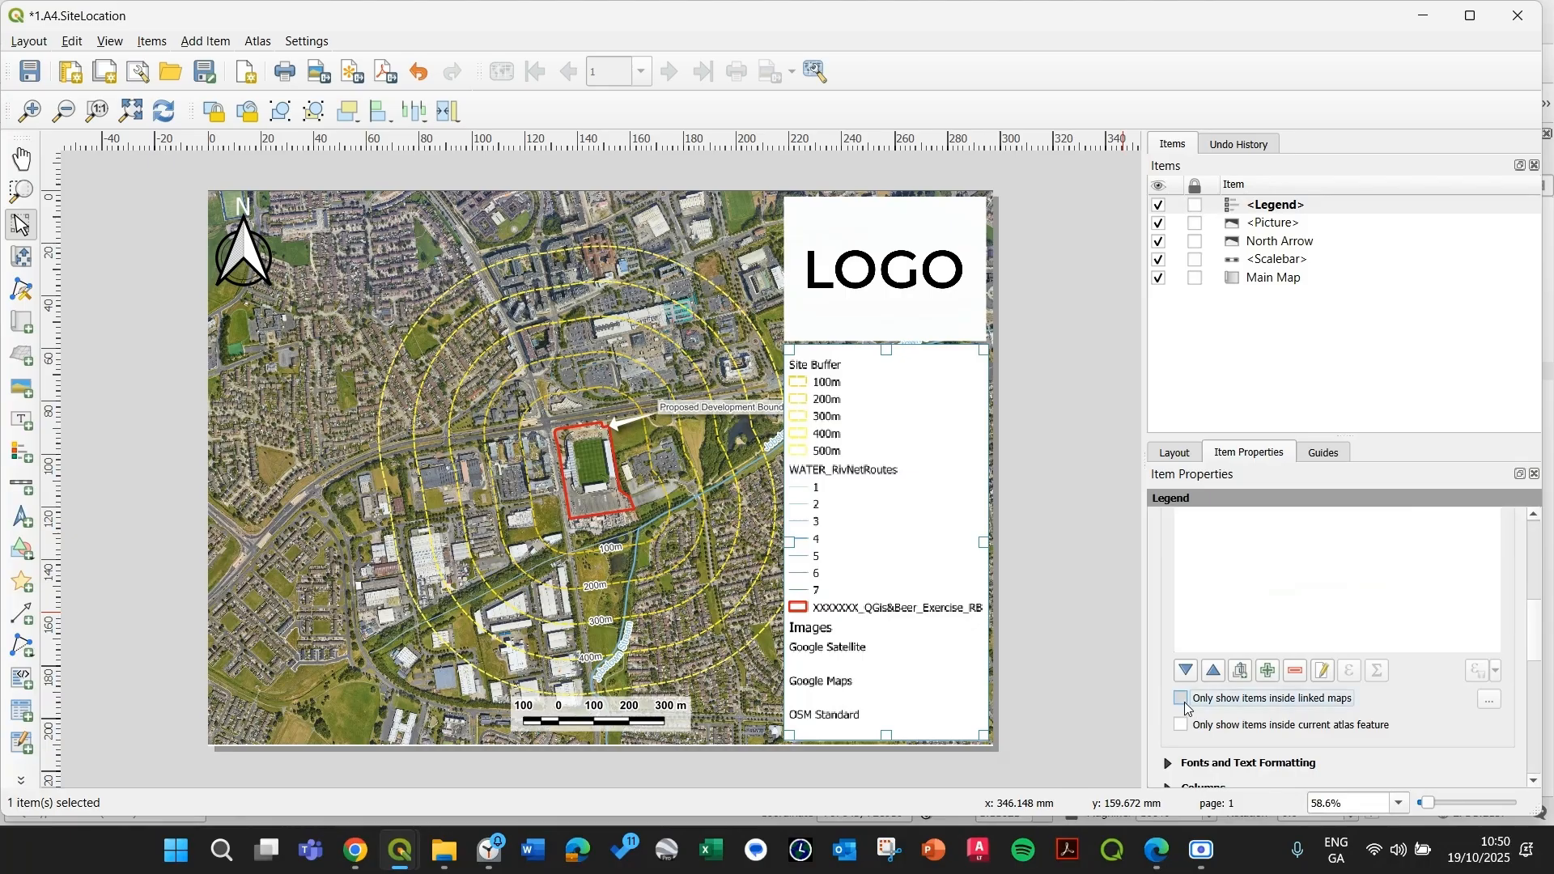
pyautogui.click(1182, 700)
pyautogui.click(1181, 724)
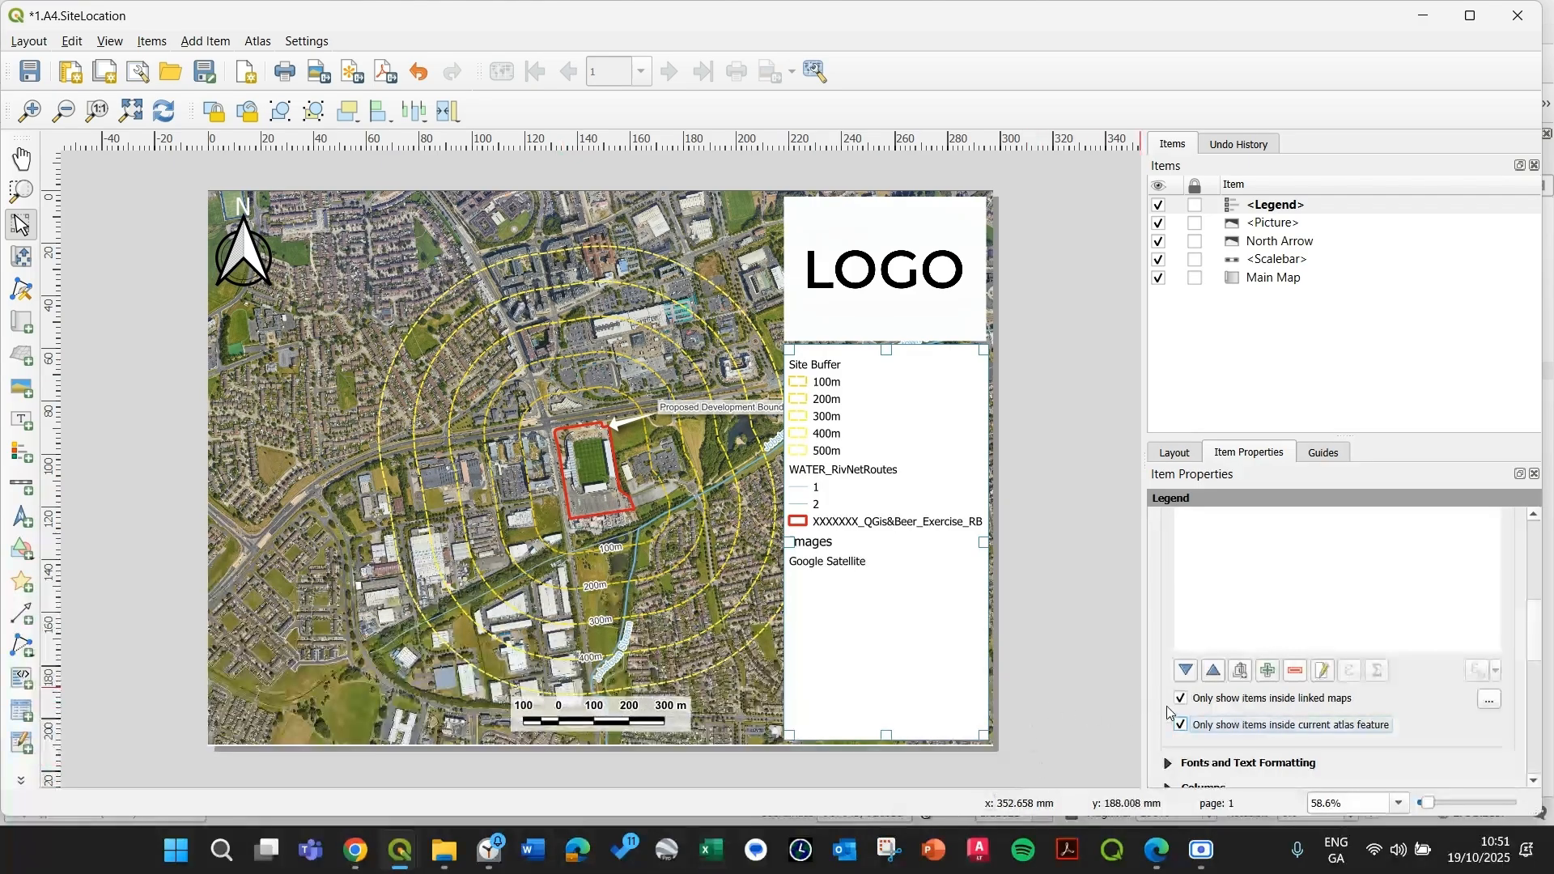
# - Remove the Site Buffer layer and the Images group from the legend items
pyautogui.scroll(4, 1169, 712)
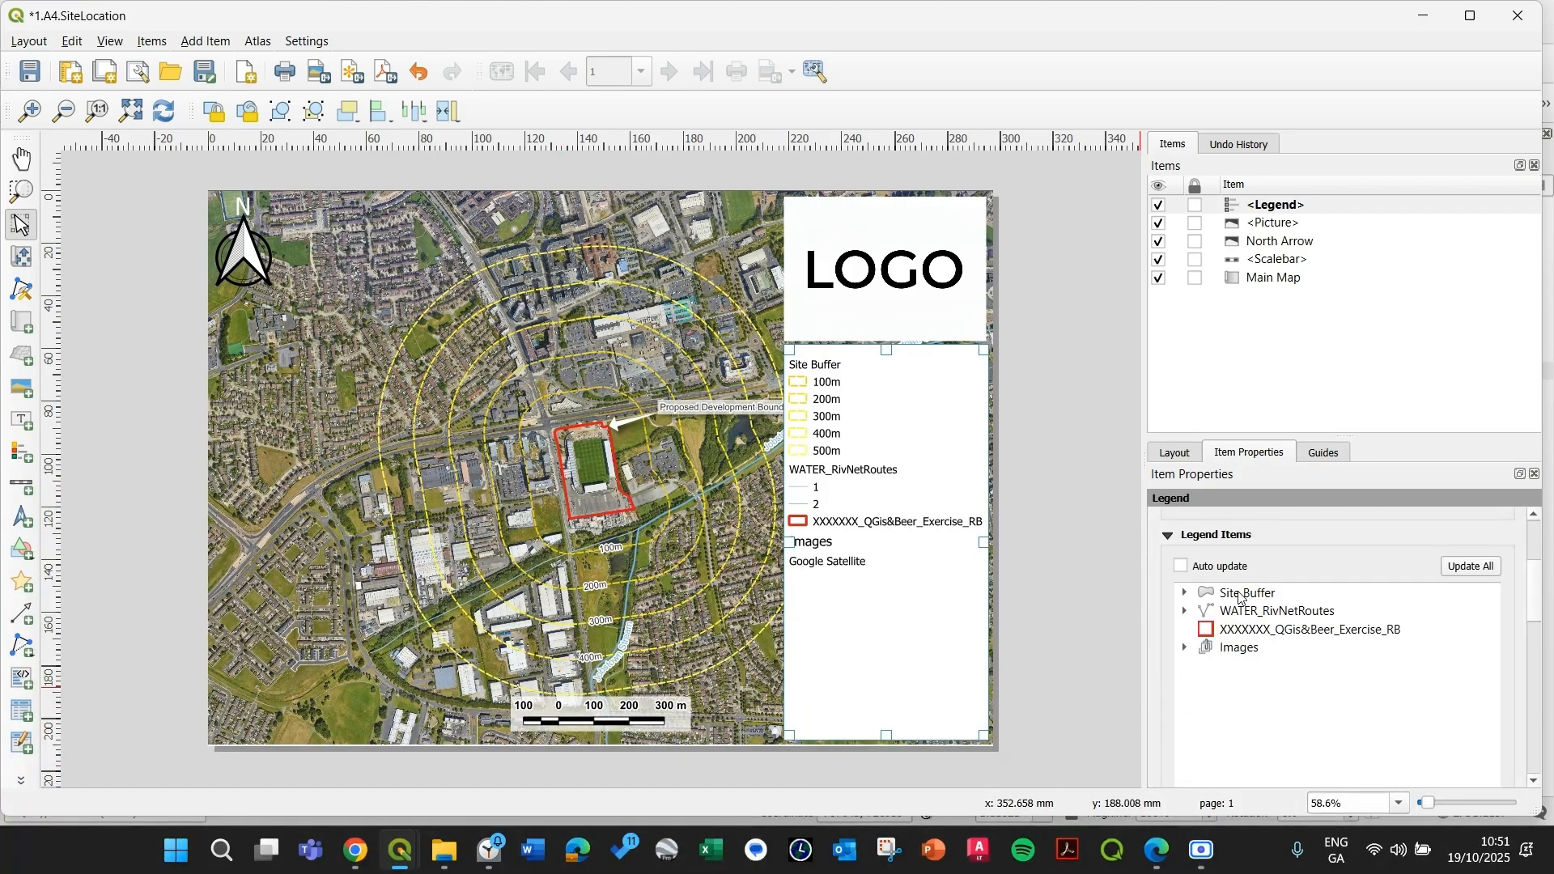
pyautogui.click(1241, 597)
pyautogui.scroll(-4, 1181, 682)
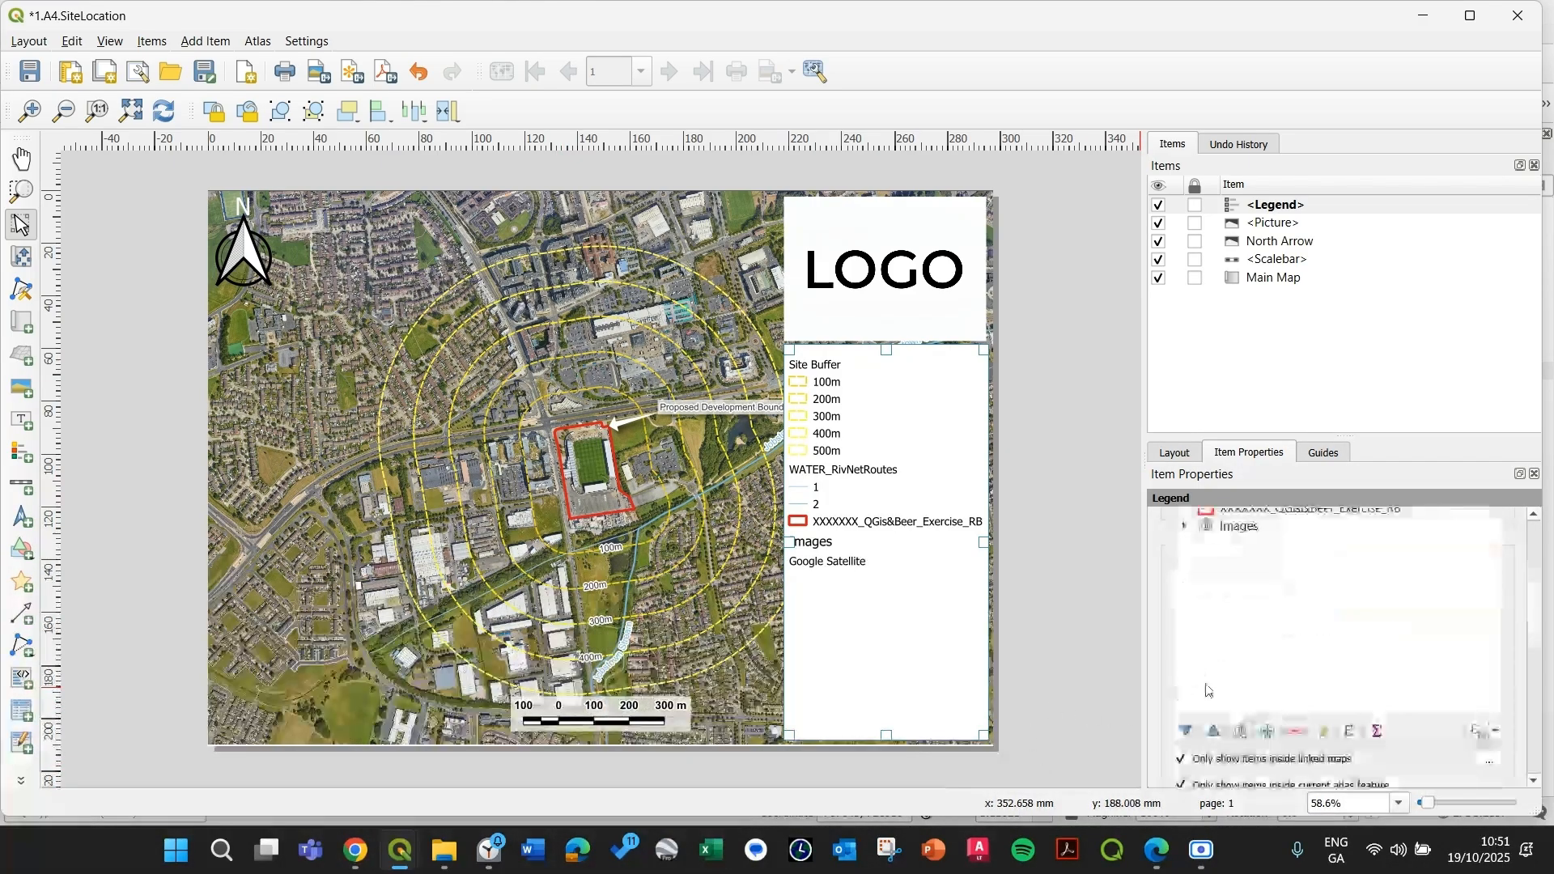
pyautogui.click(1295, 731)
pyautogui.scroll(3, 1266, 613)
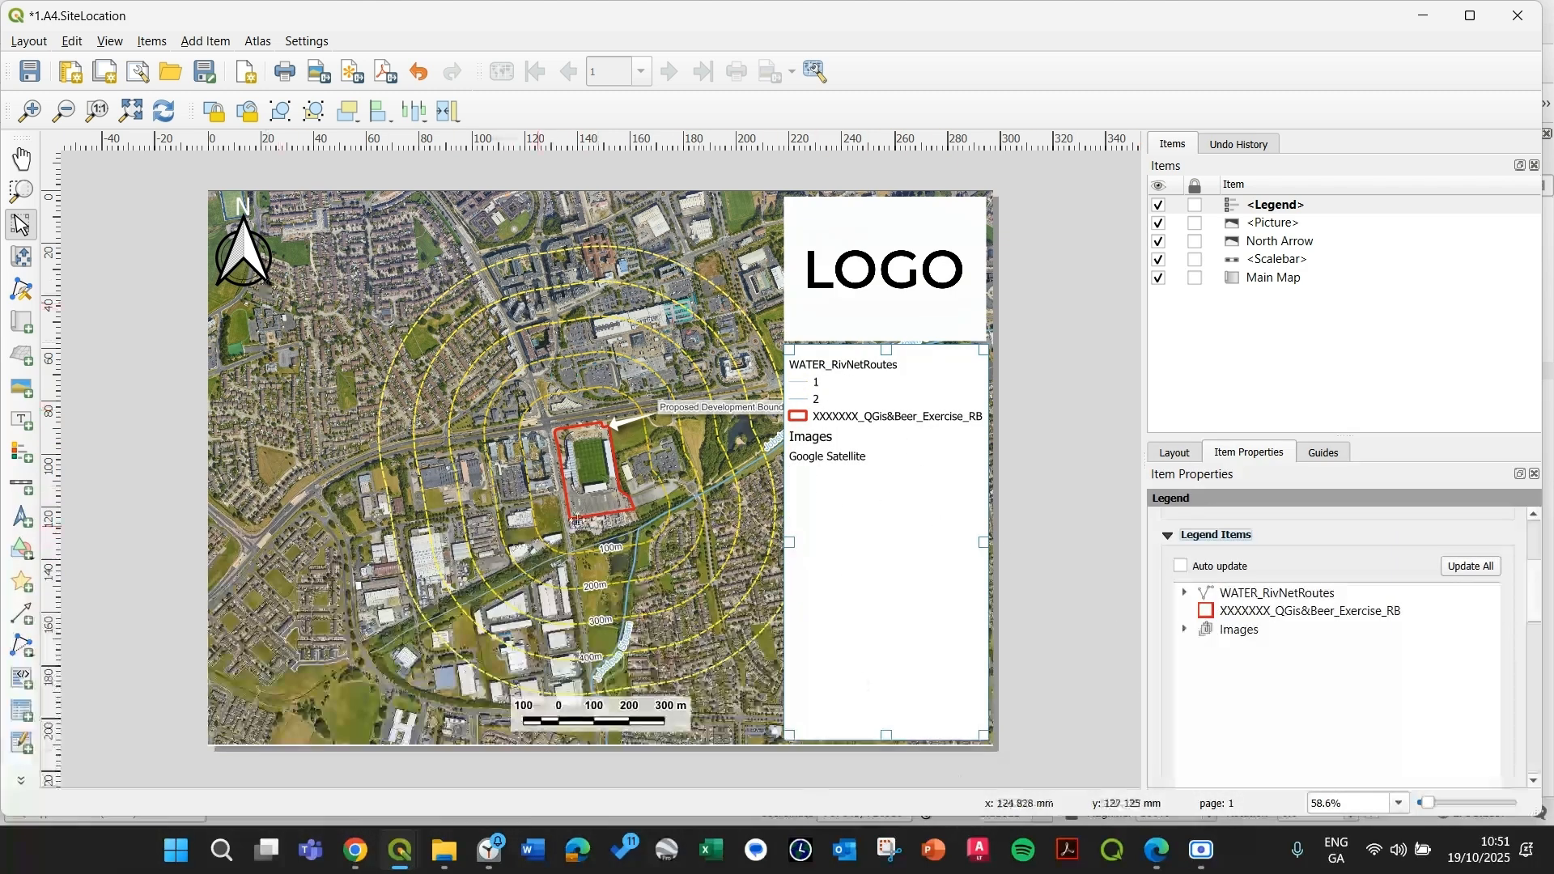
pyautogui.click(1224, 635)
pyautogui.scroll(-2, 1223, 694)
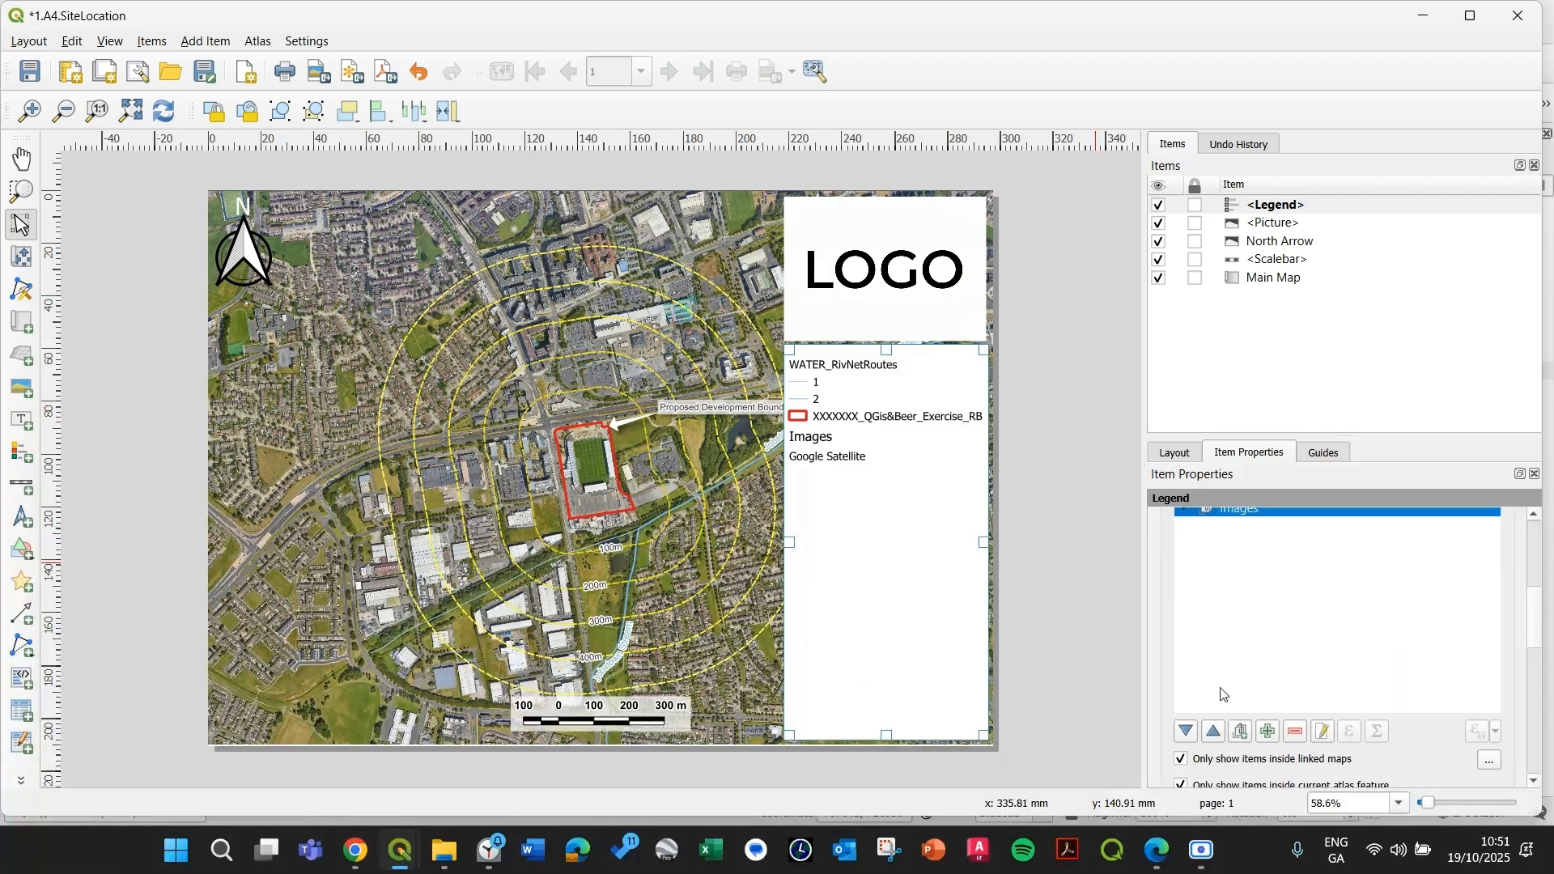
pyautogui.click(1296, 732)
pyautogui.scroll(4, 1263, 672)
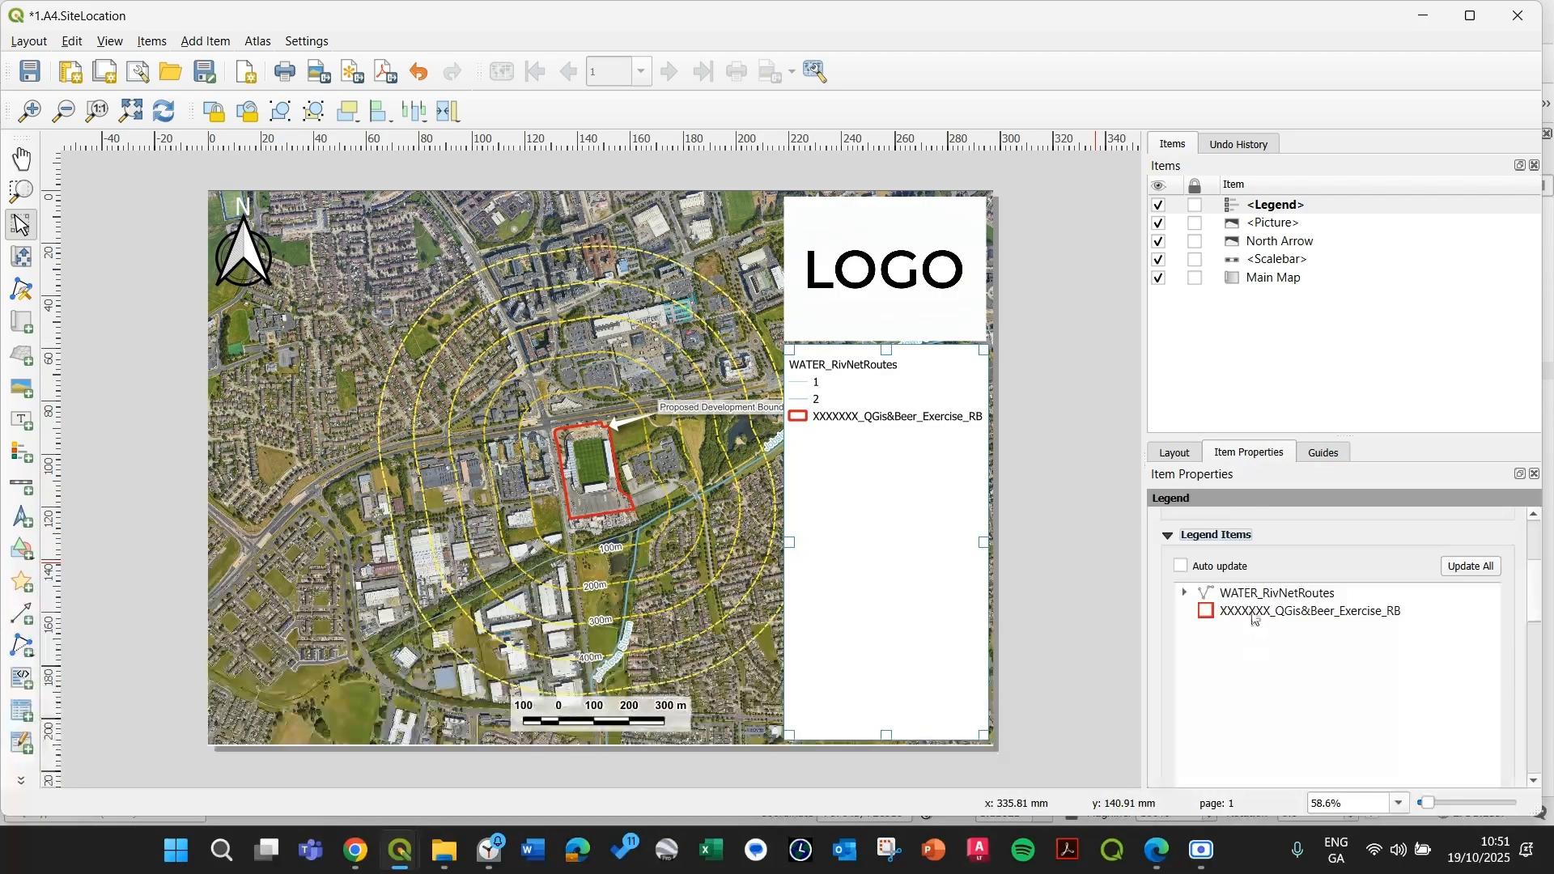
# - Move the red site boundary layer above WATER_RivNetRoutes in the legend items
pyautogui.click(1278, 613)
pyautogui.moveTo(1277, 615); pyautogui.dragTo(1226, 613)
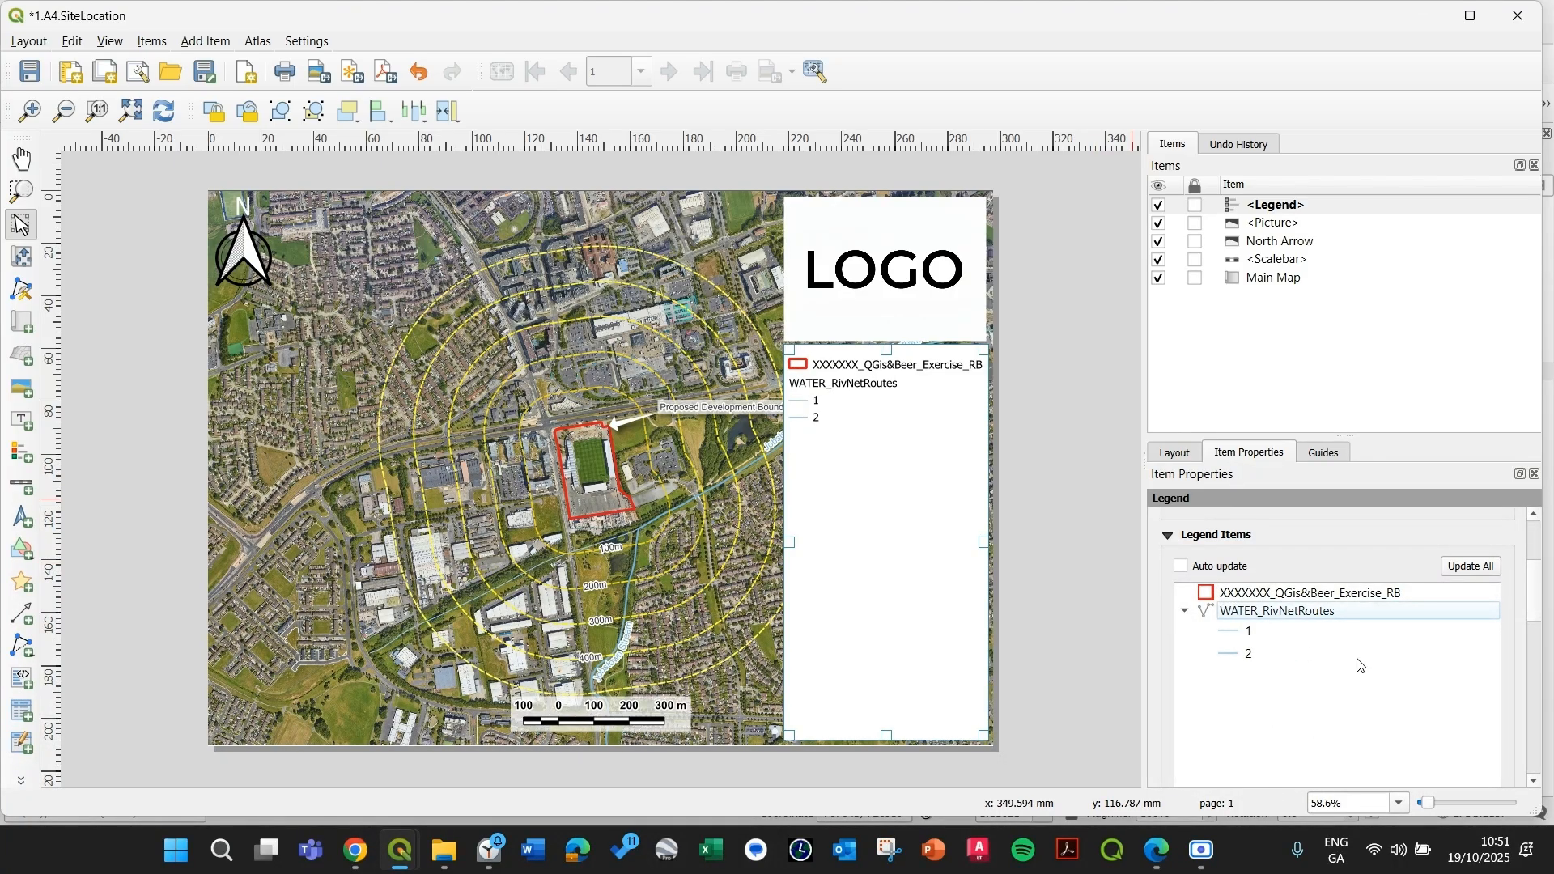
pyautogui.click(1253, 634)
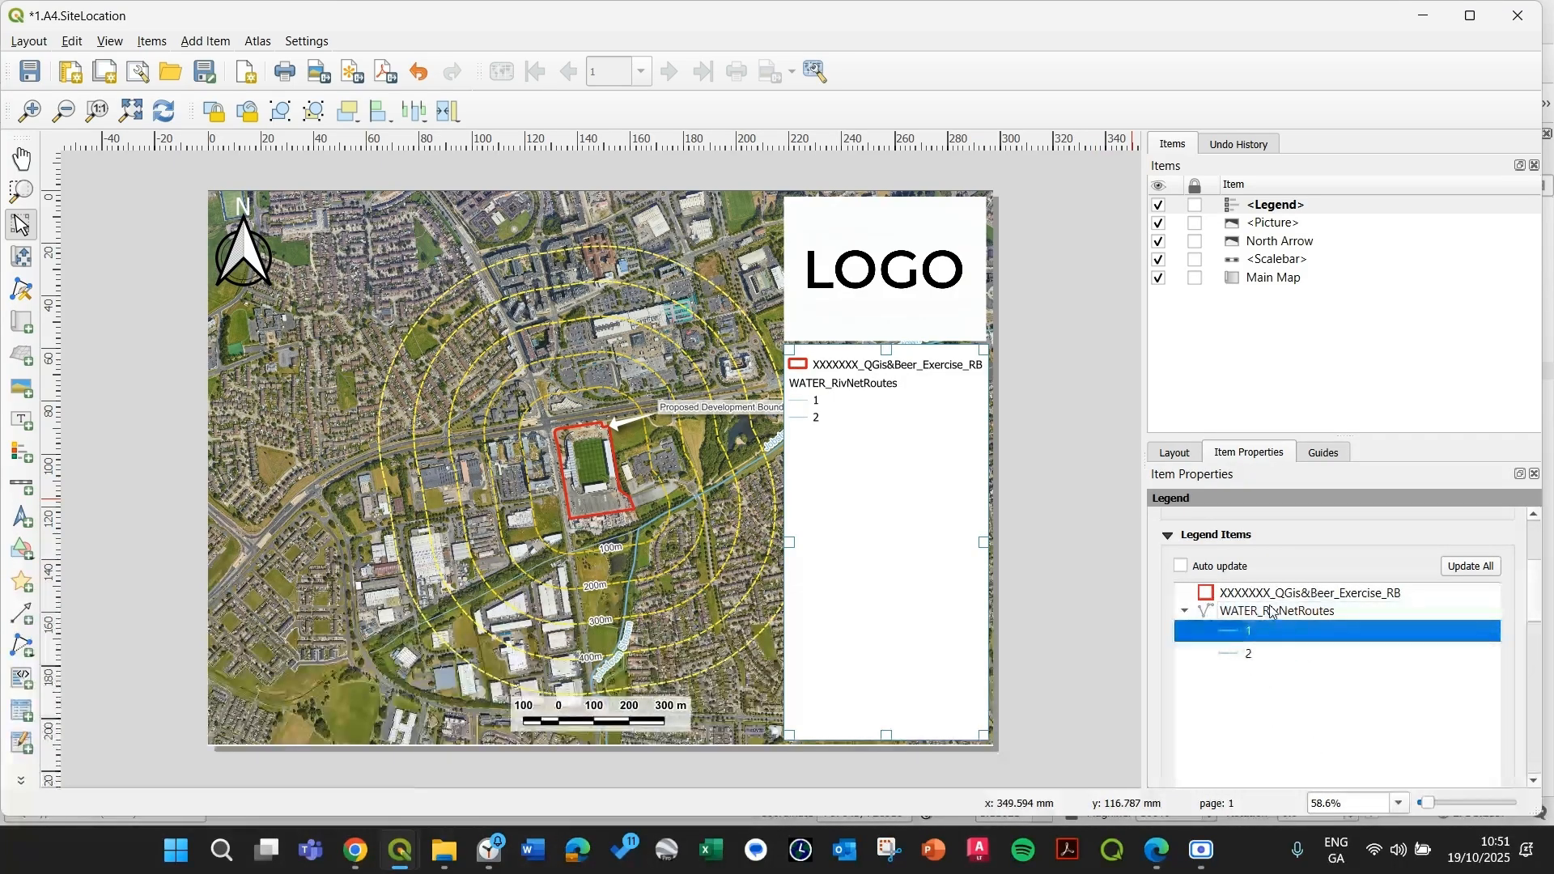
pyautogui.click(1278, 599)
pyautogui.doubleClick(1275, 599)
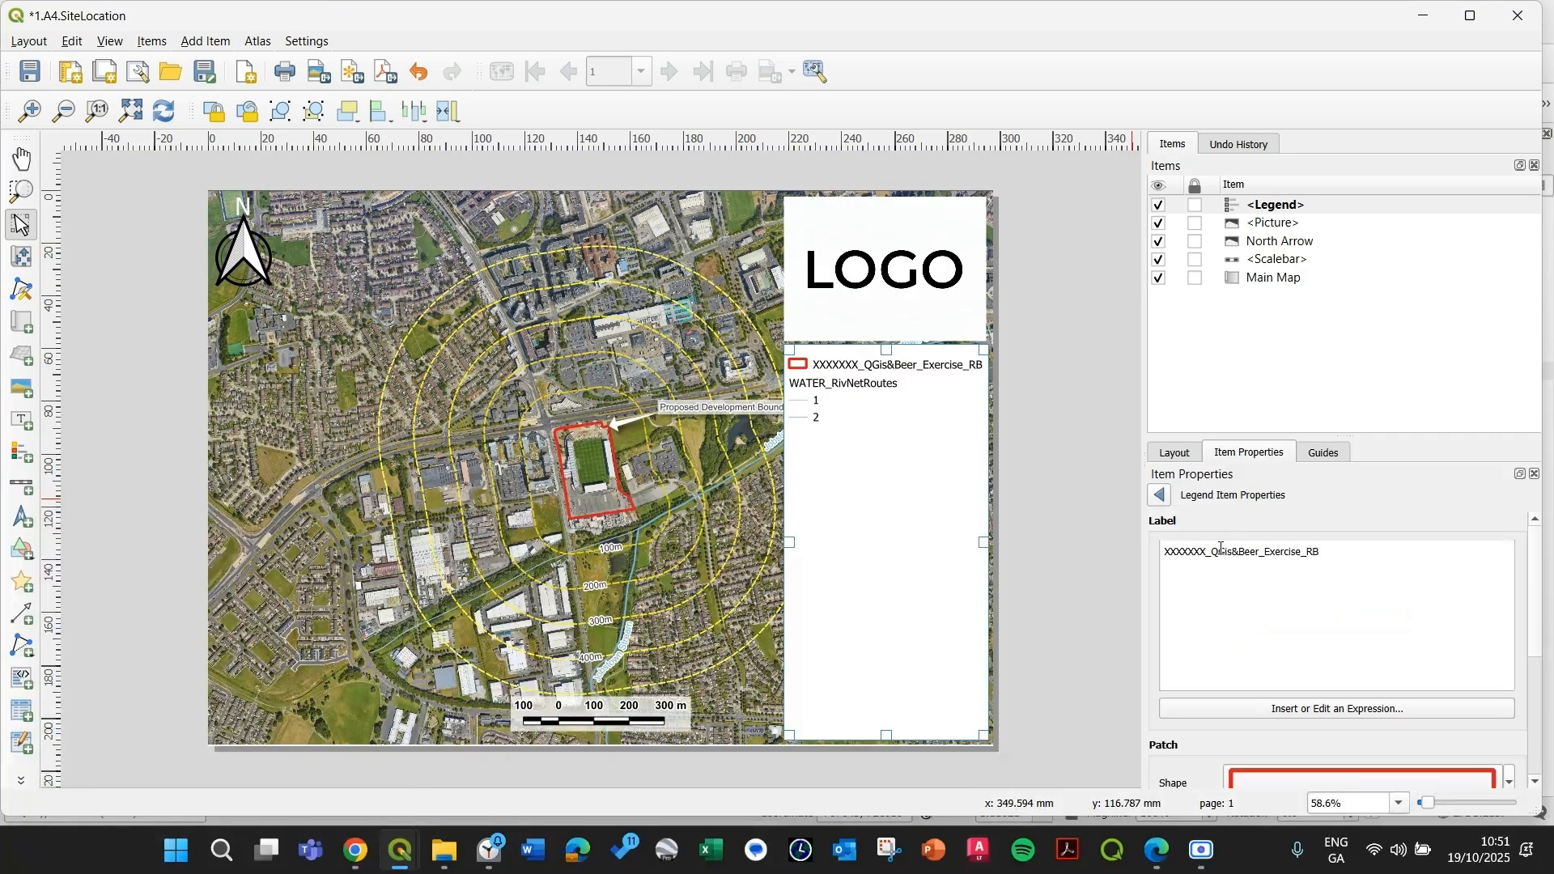
pyautogui.click(1161, 497)
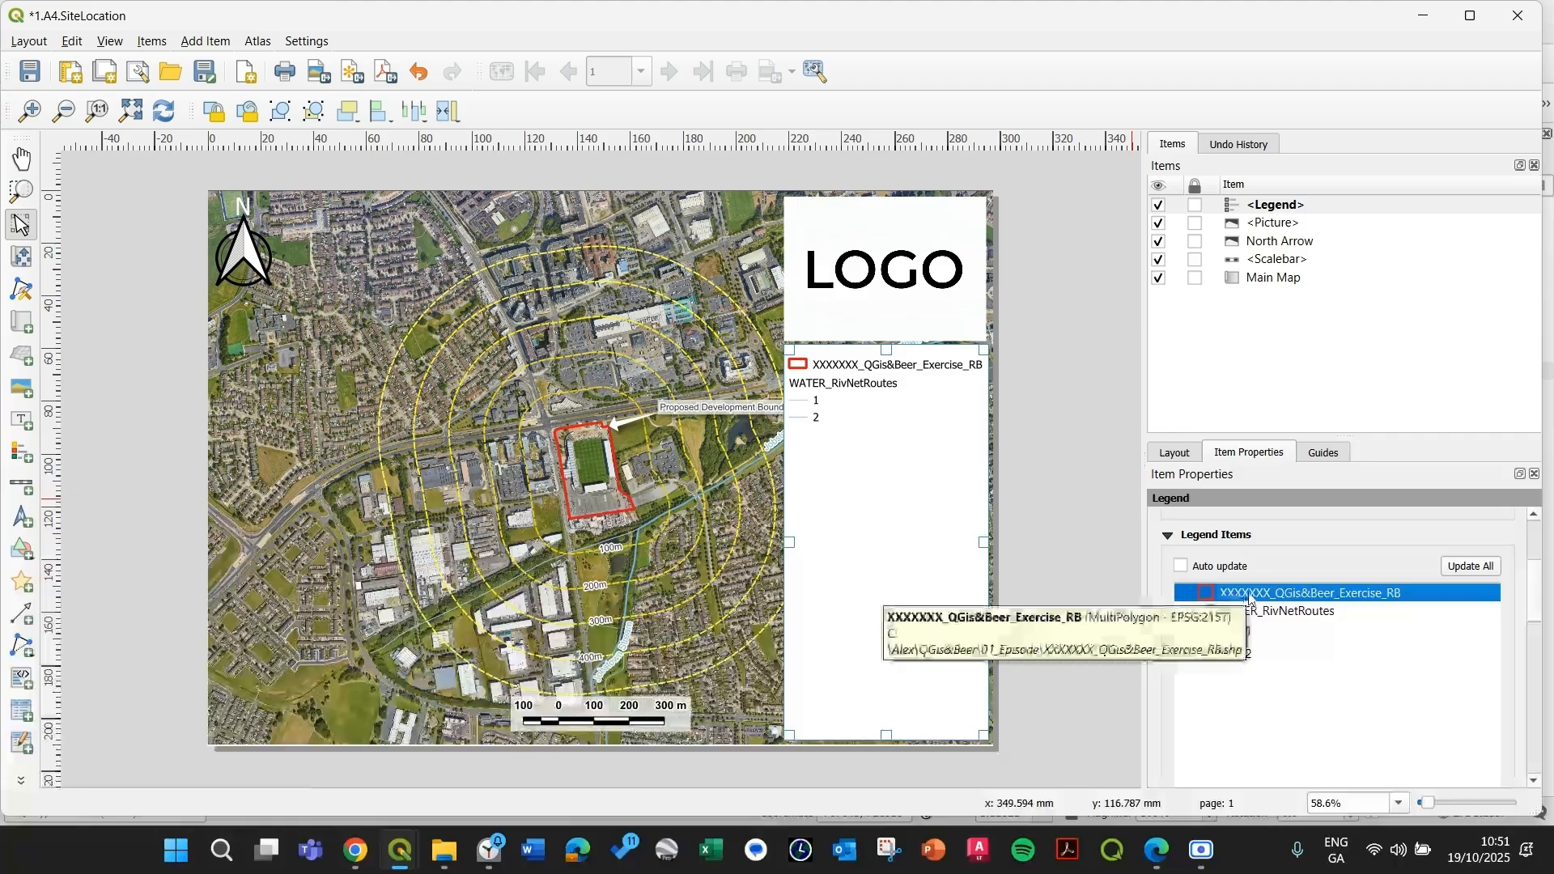
# - Relabel the red site boundary legend entry as "Proposed Development Site Boundary", with a line break before "Site"
pyautogui.doubleClick(1250, 599)
pyautogui.tripleClick(1199, 544)
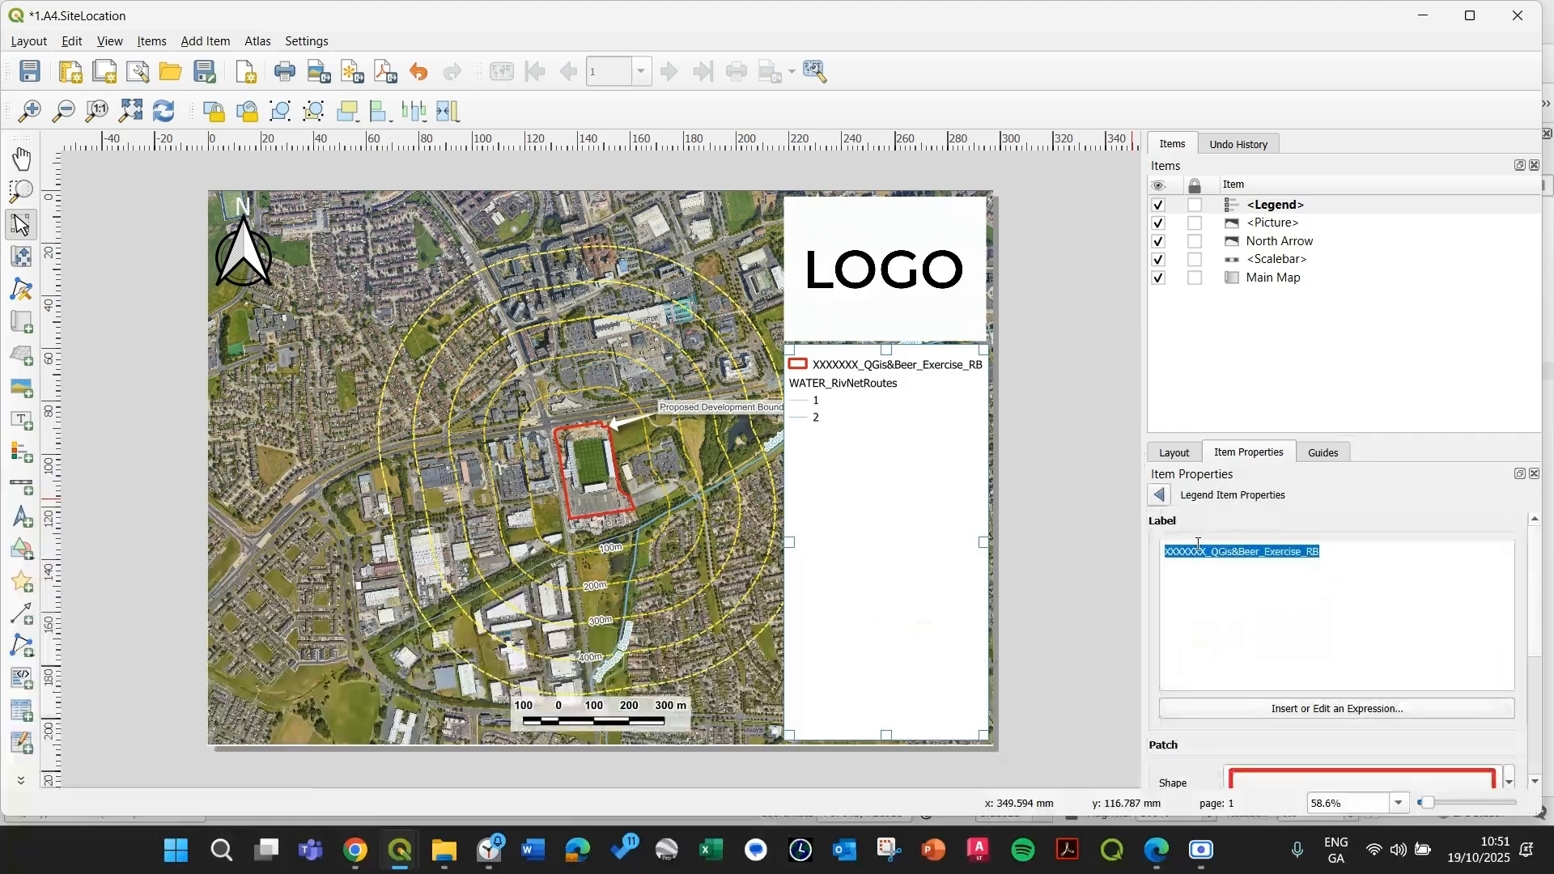
pyautogui.write('P')
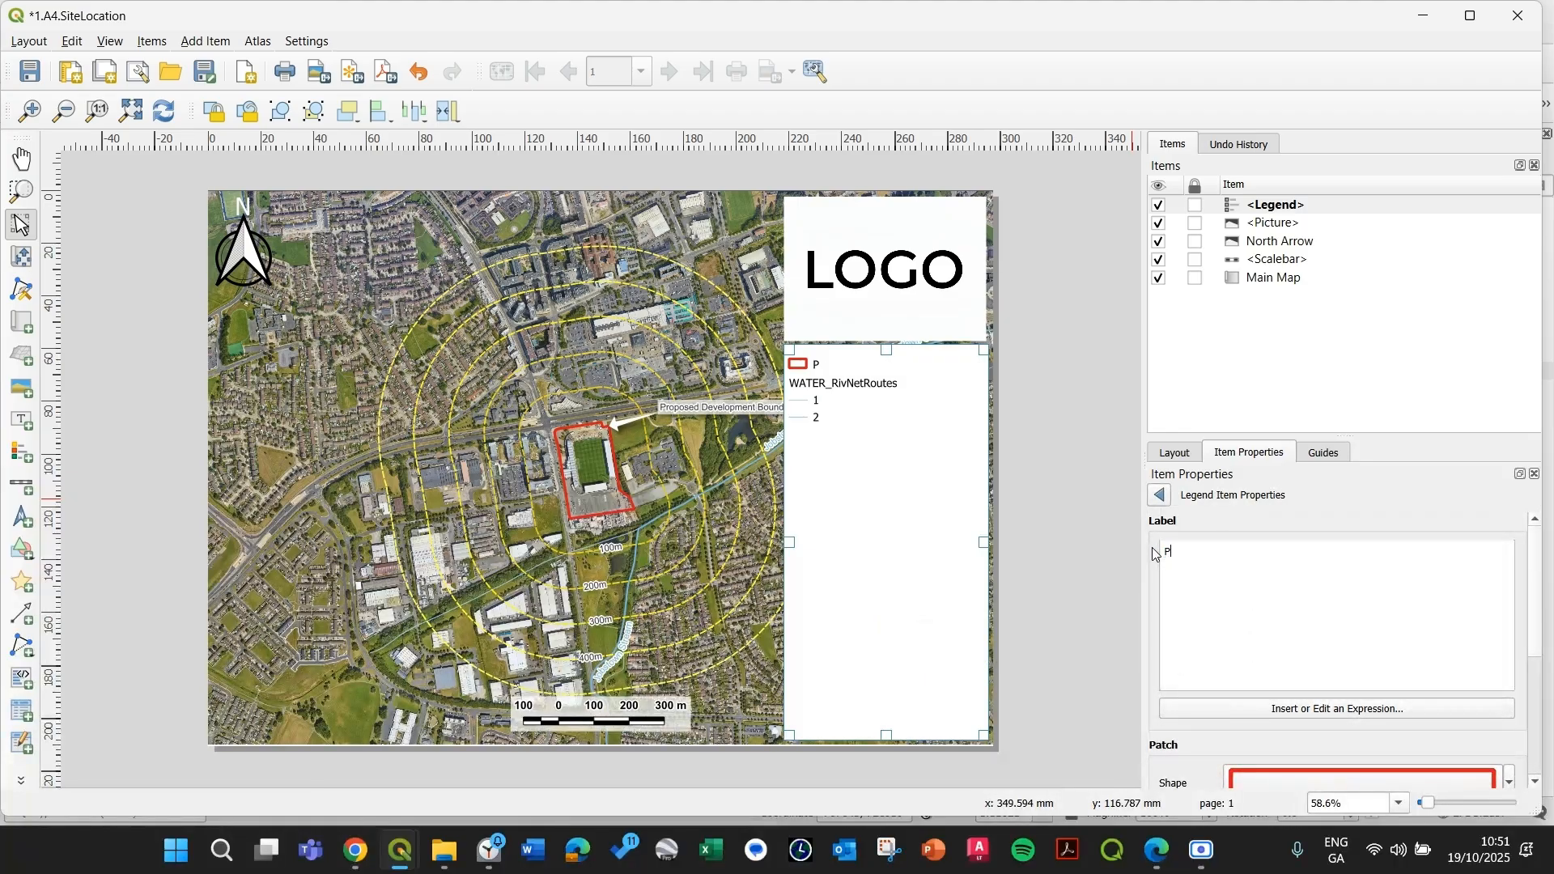
pyautogui.write('roposed Site Bou')
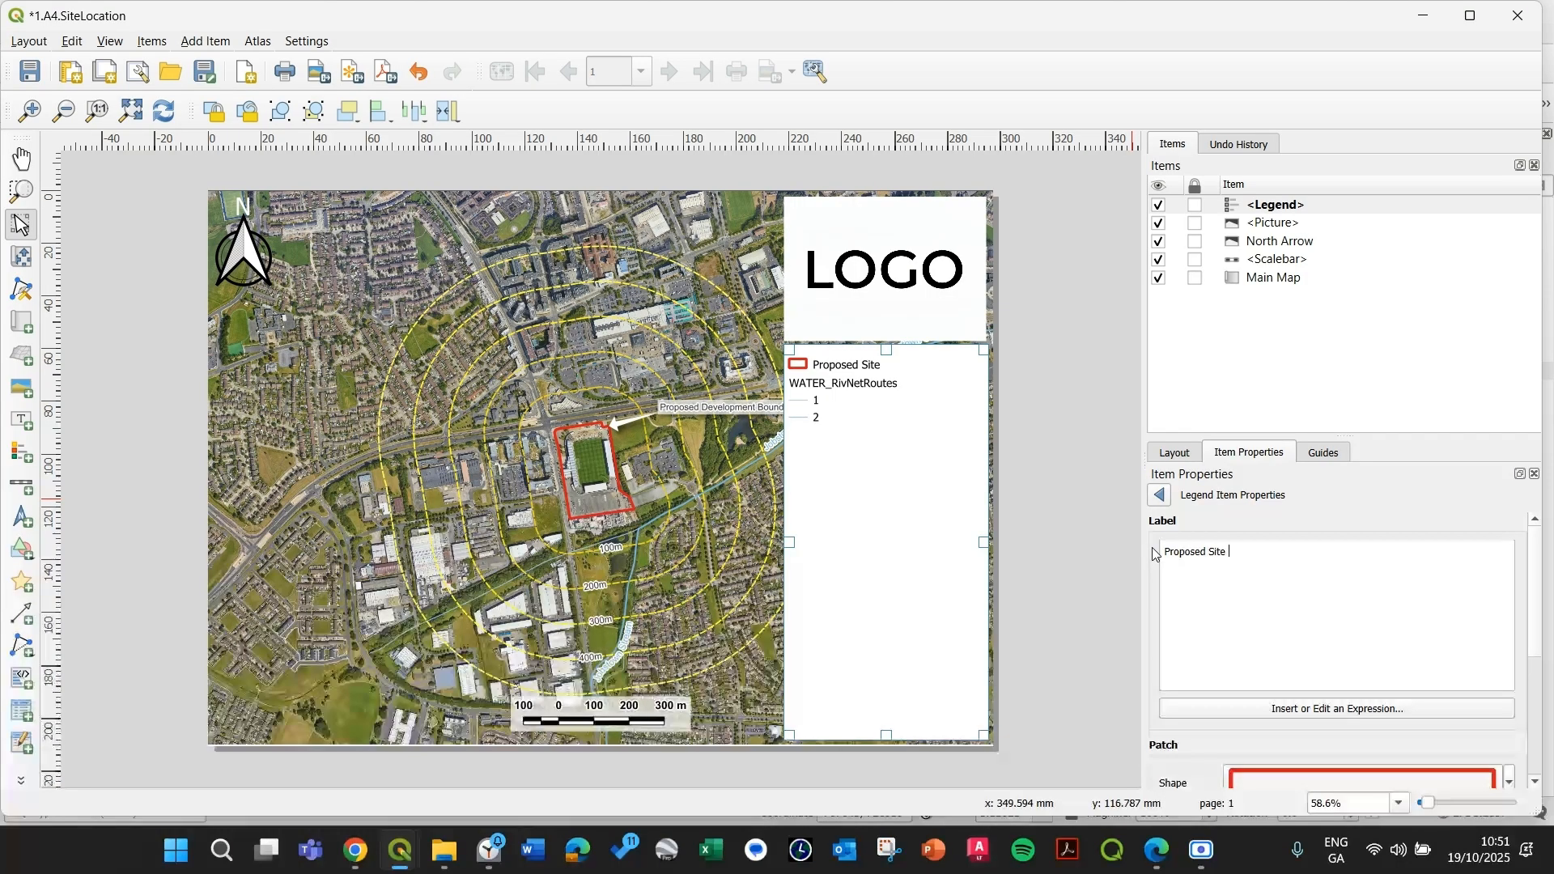
pyautogui.press('BackSpace')
pyautogui.press('BackSpace')
pyautogui.press('BackSpace')
pyautogui.press('BackSpace')
pyautogui.press('BackSpace')
pyautogui.press('BackSpace')
pyautogui.press('BackSpace')
pyautogui.press('BackSpace')
pyautogui.write('Development Site Bounda')
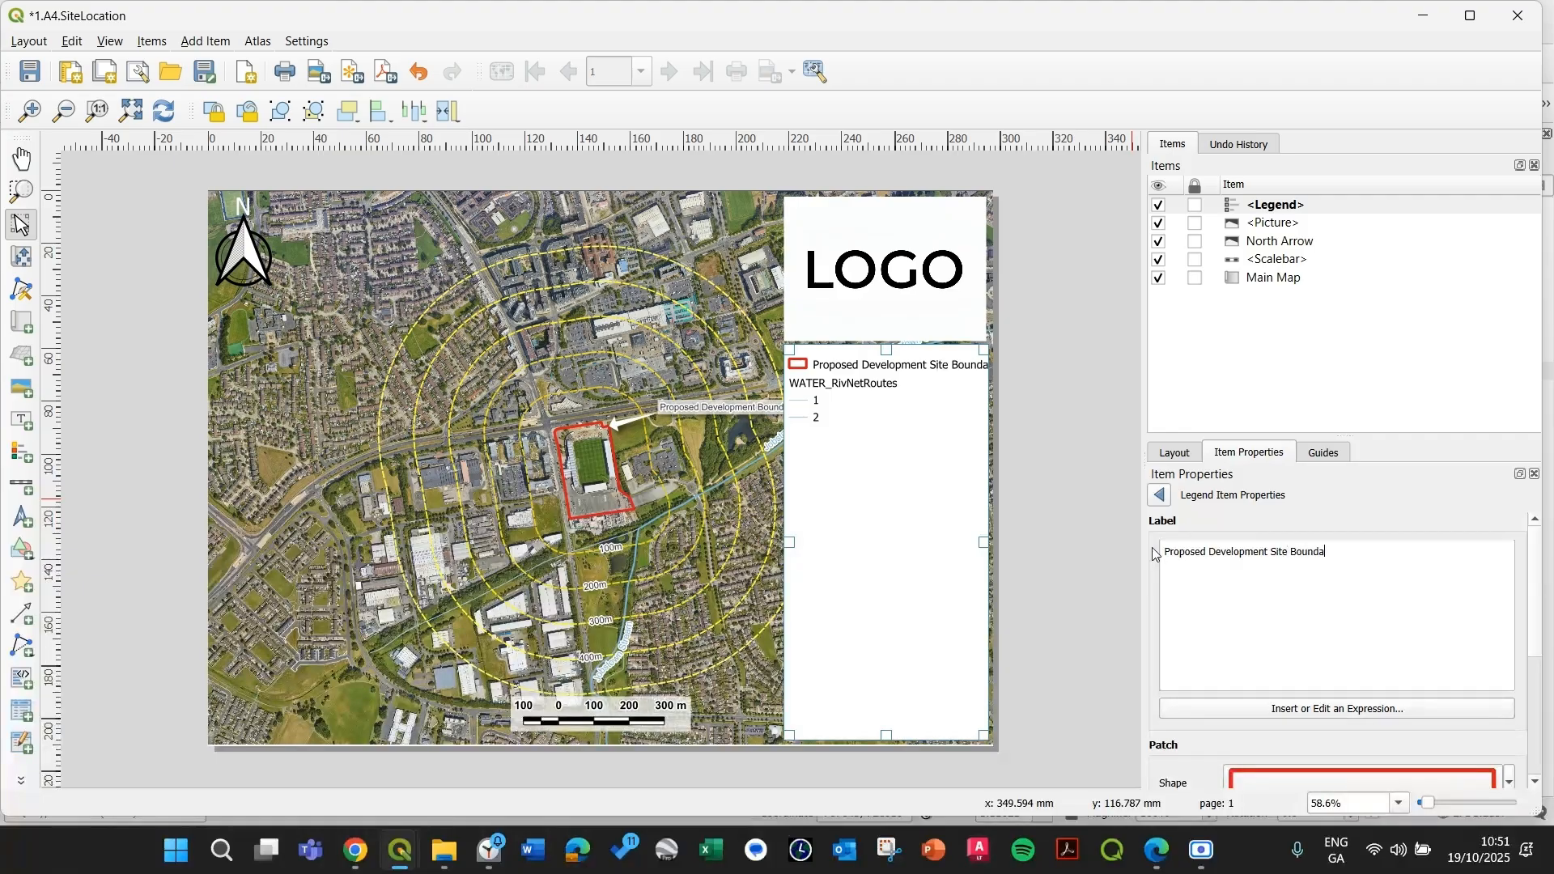
pyautogui.write('ry')
pyautogui.press('Return')
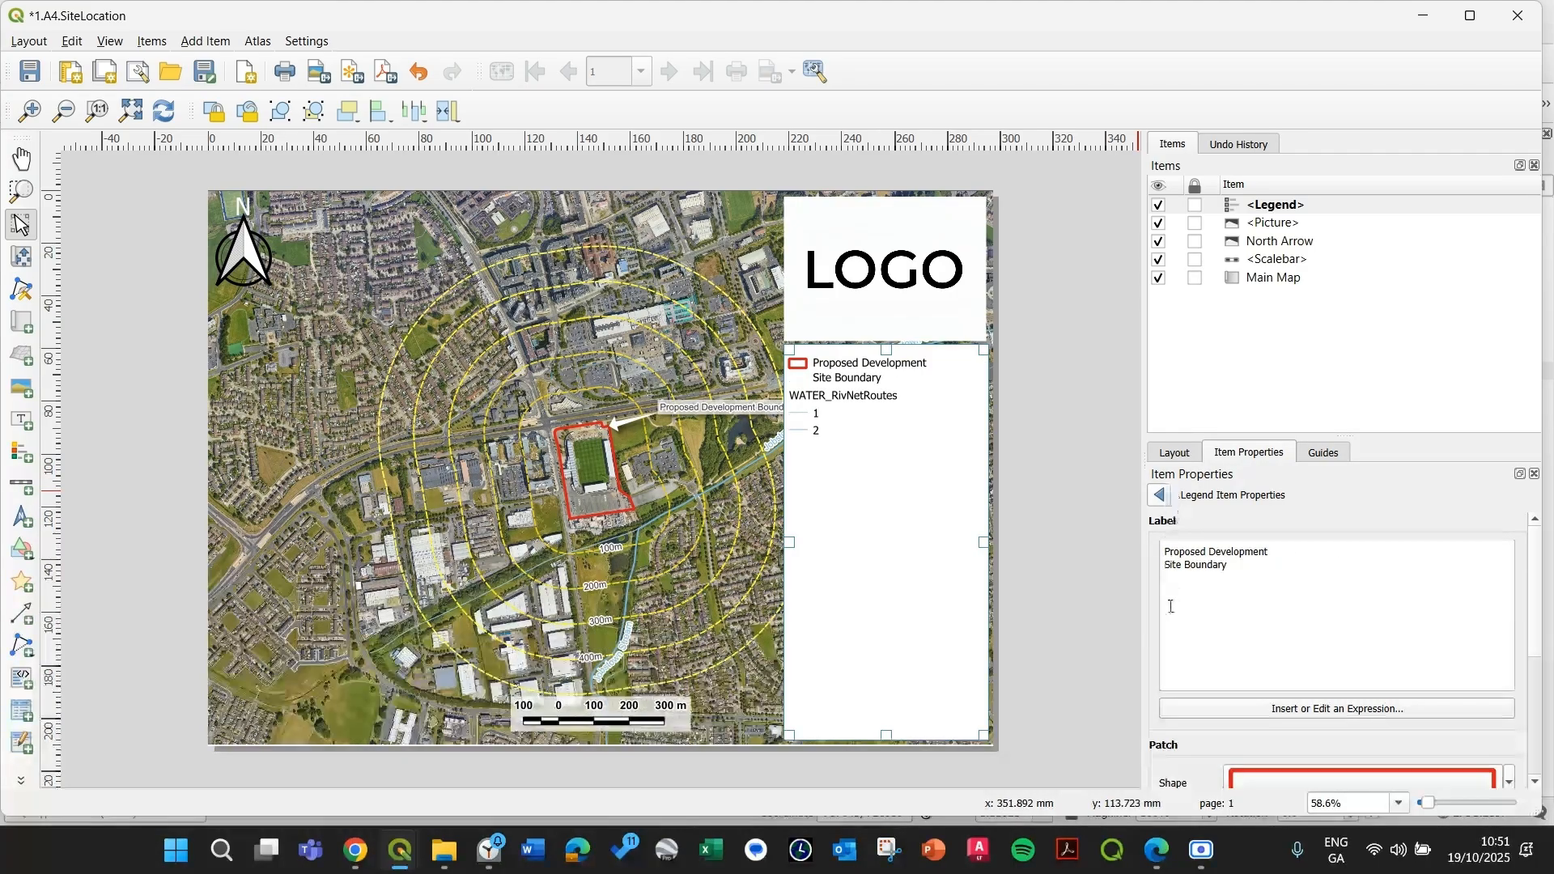
pyautogui.click(1161, 496)
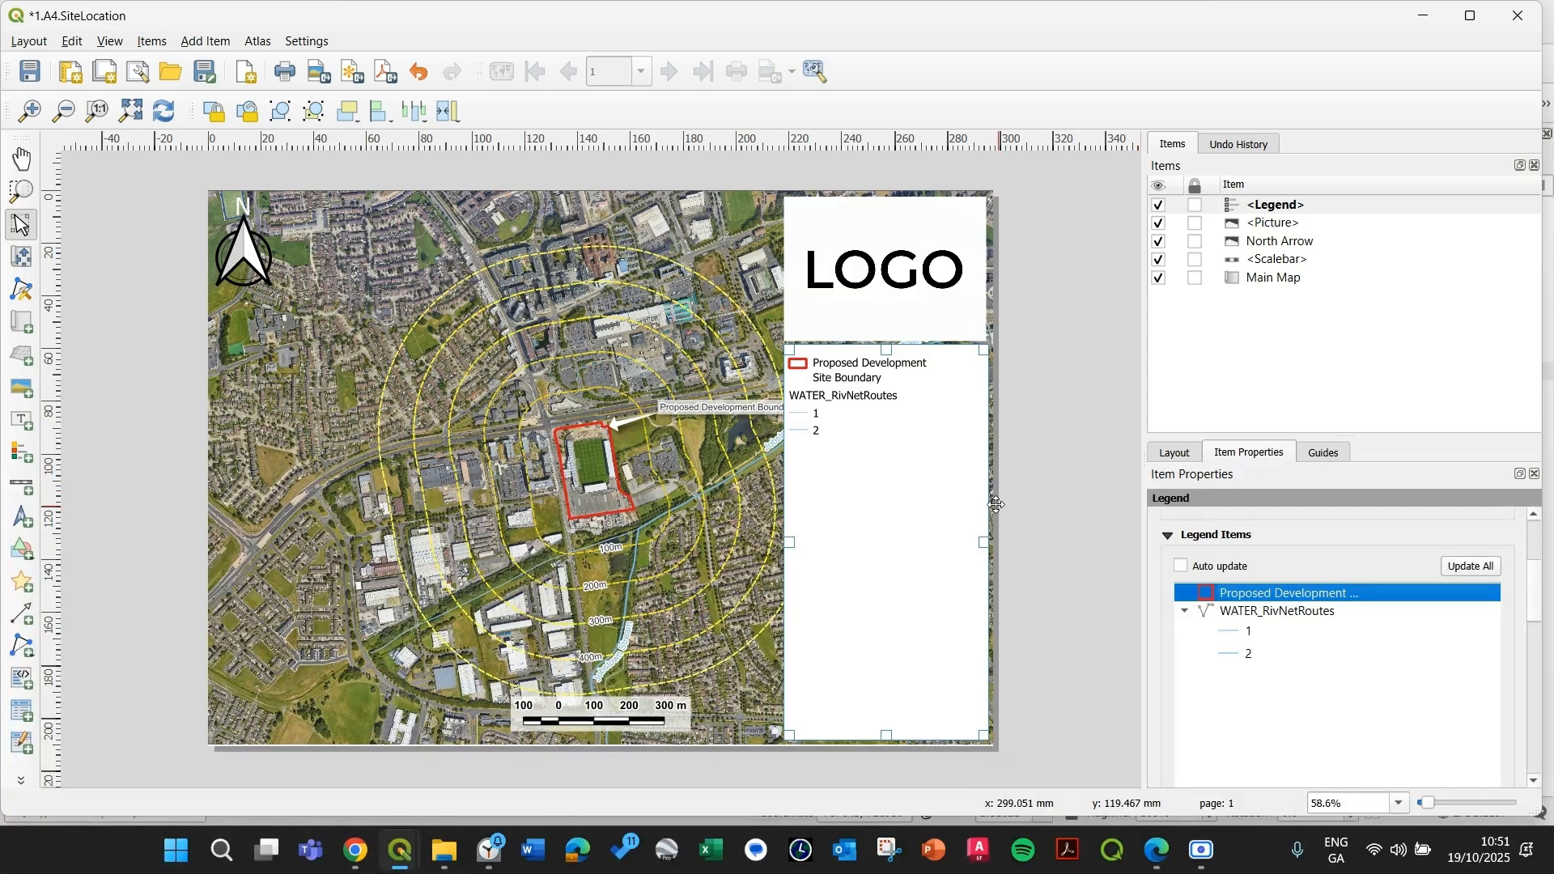
# - Remove class 1 of WATER_RivNetRoutes from the legend items
pyautogui.click(1269, 639)
pyautogui.scroll(-3, 1259, 599)
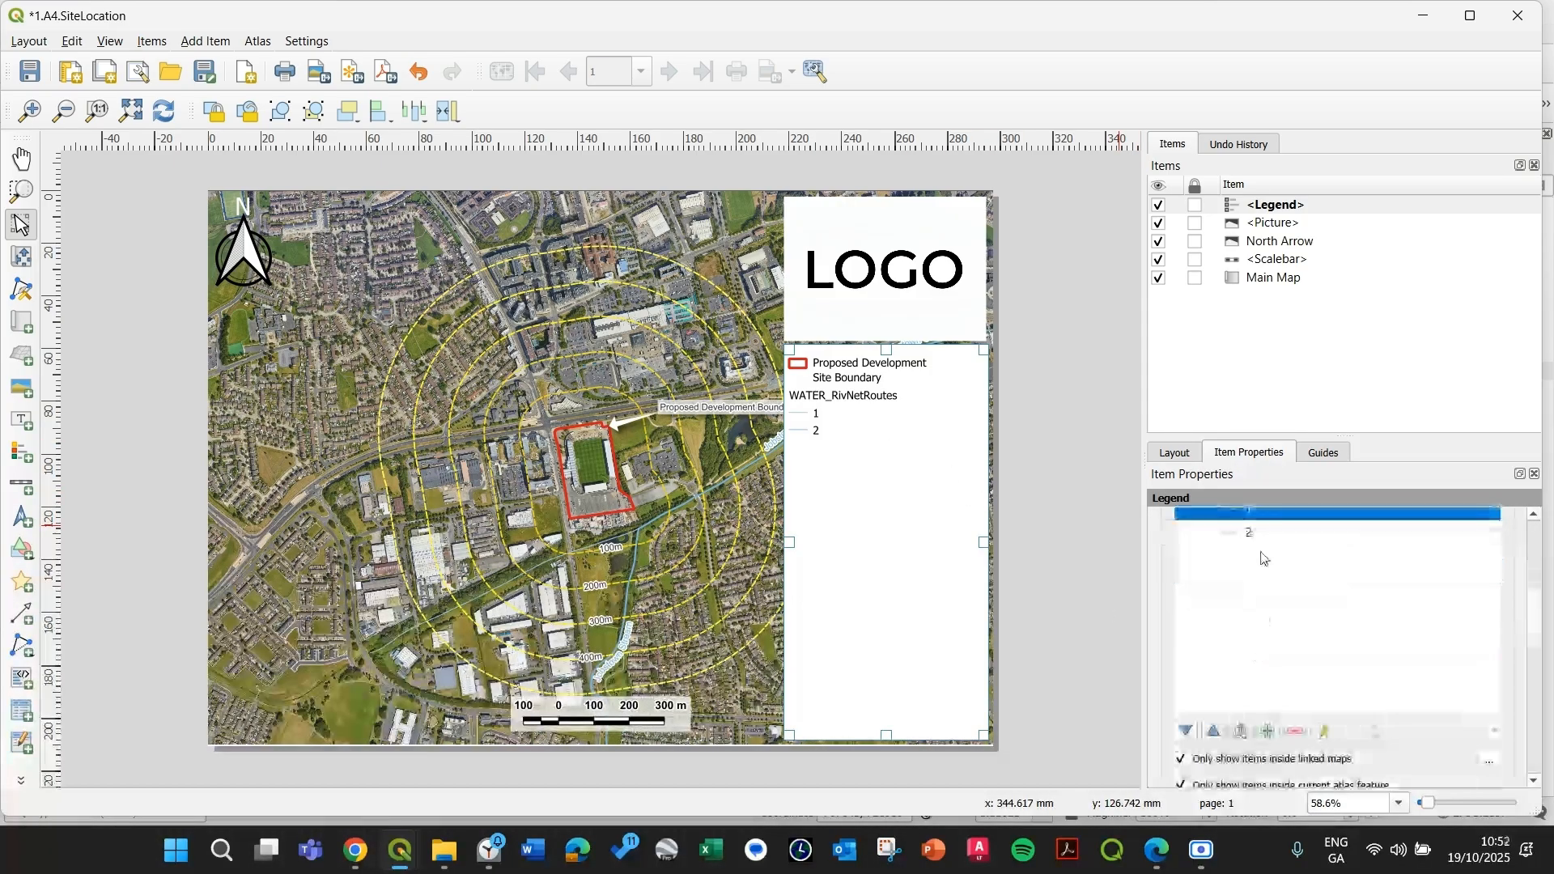
pyautogui.click(1296, 733)
# - Relabel class 2 of WATER_RivNetRoutes as "Stream / Rivers" in the legend
pyautogui.scroll(3, 1281, 596)
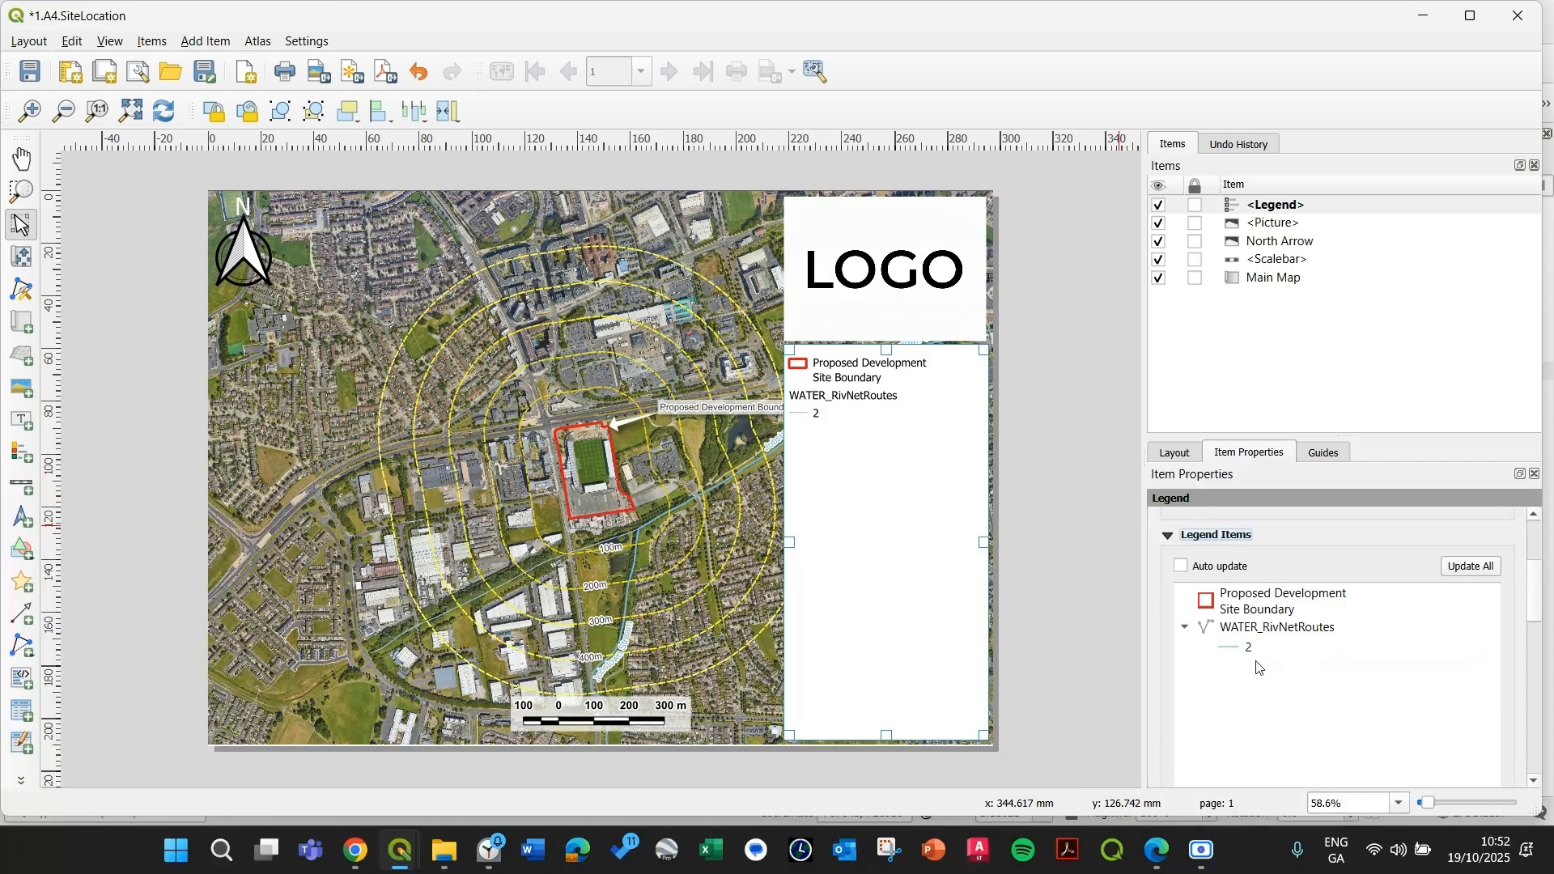
pyautogui.click(1251, 648)
pyautogui.doubleClick(1249, 649)
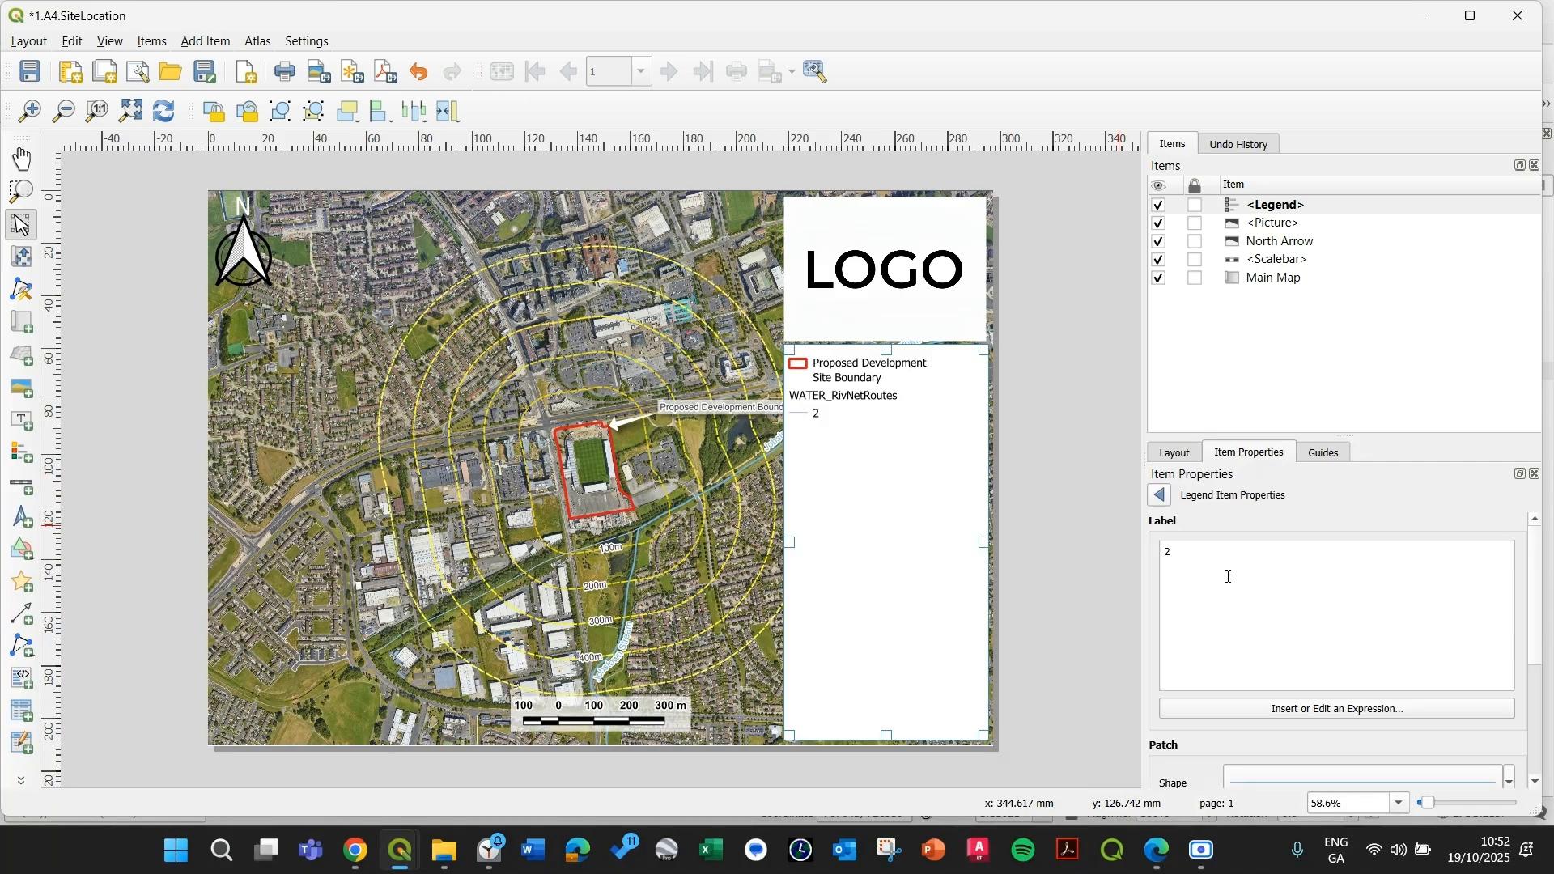
pyautogui.write('eam / Rivers')
pyautogui.click(1161, 495)
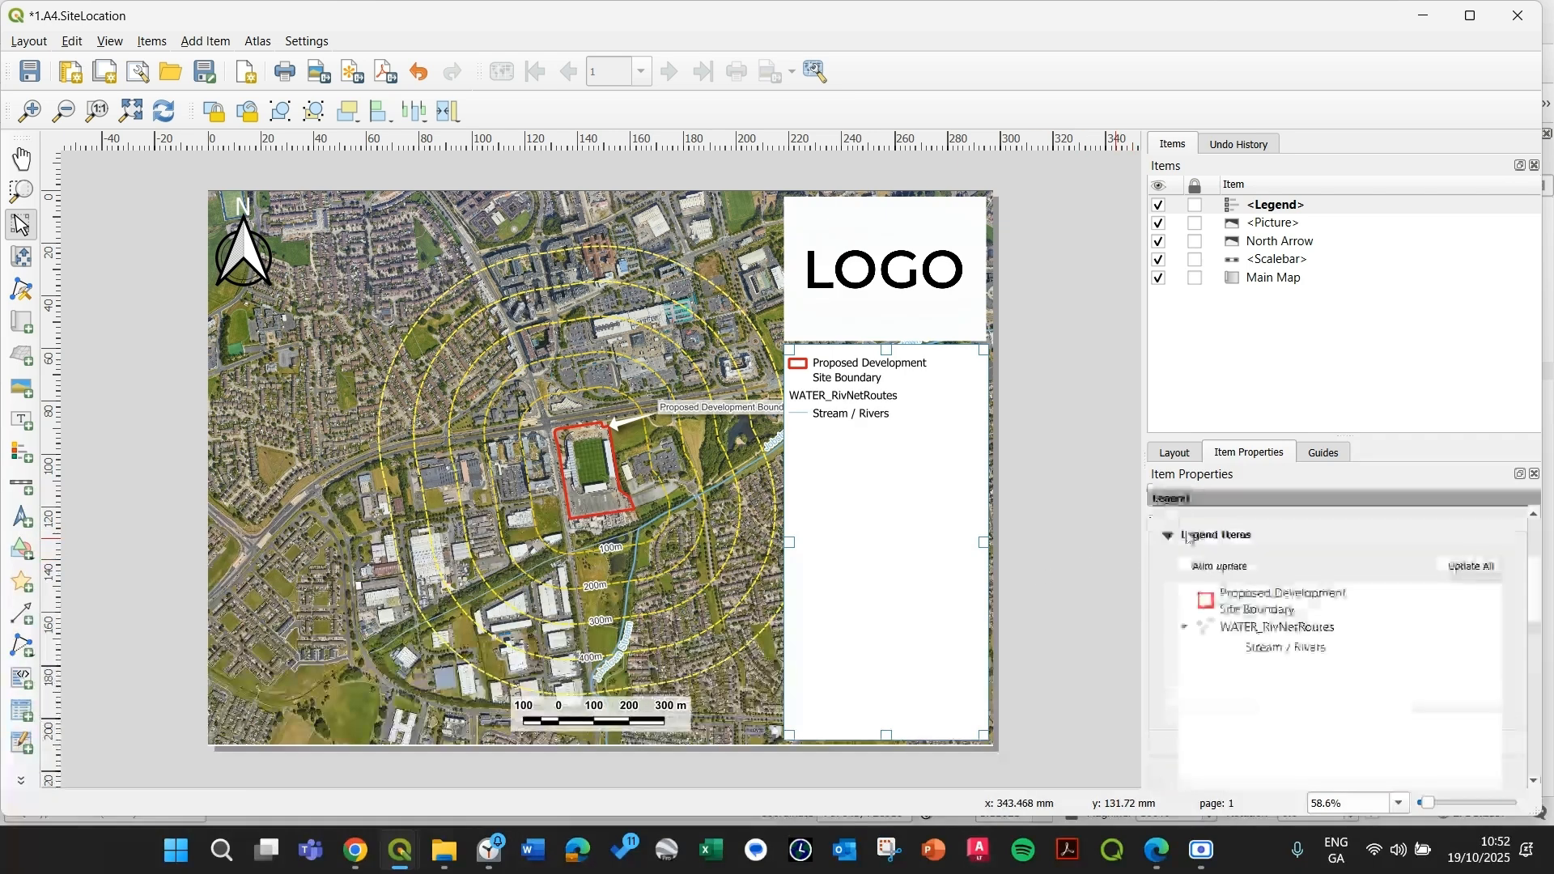
# - Set the WATER_RivNetRoutes layer heading to Hidden in the legend
pyautogui.click(1254, 629)
pyautogui.rightClick(1254, 630)
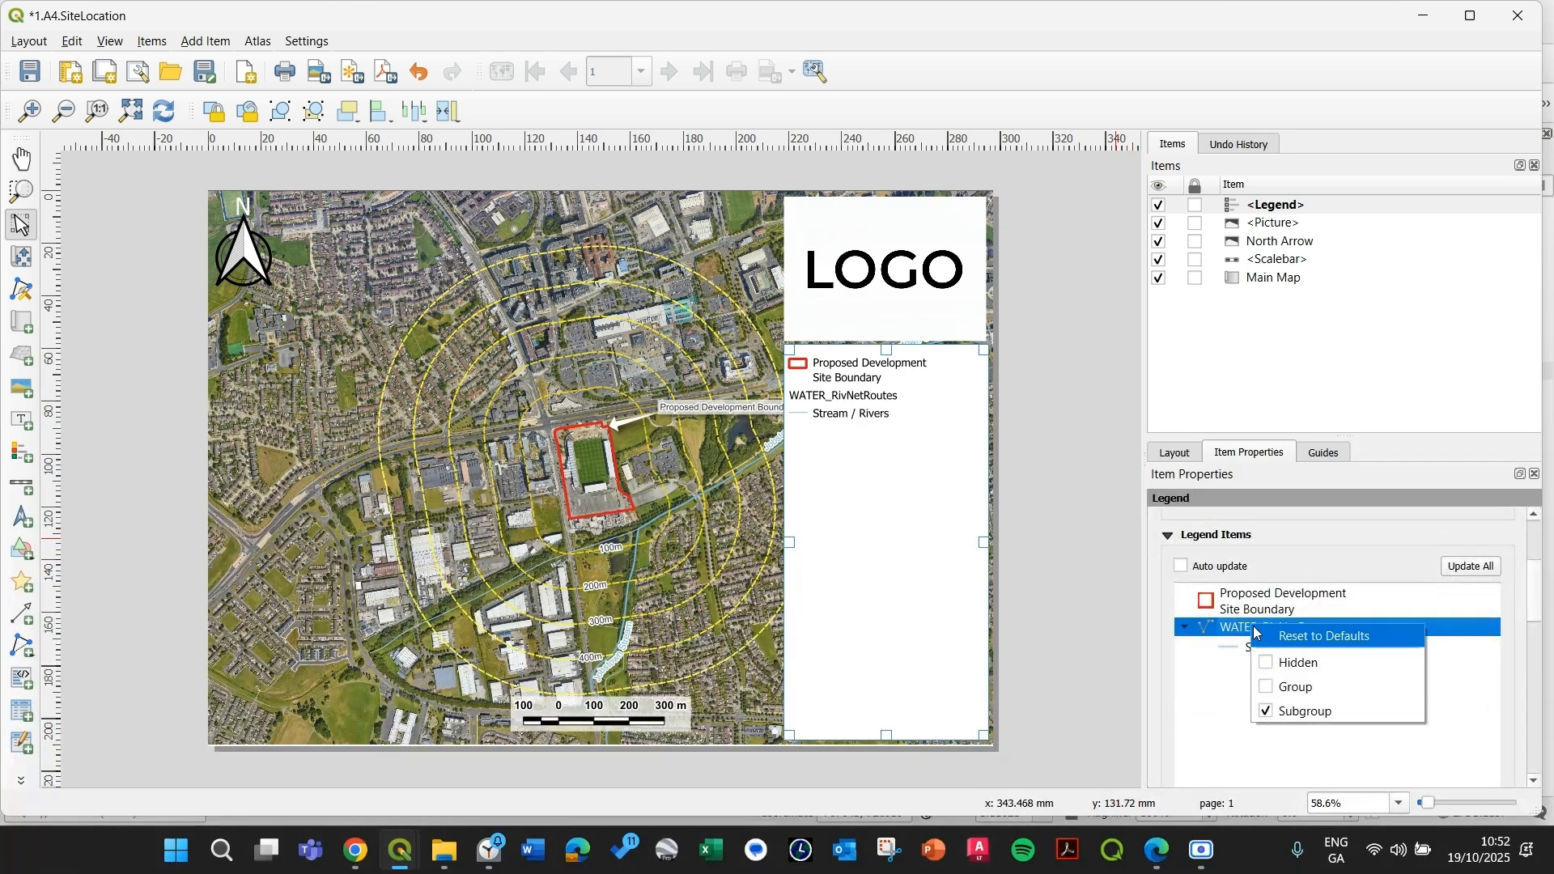
pyautogui.click(1267, 661)
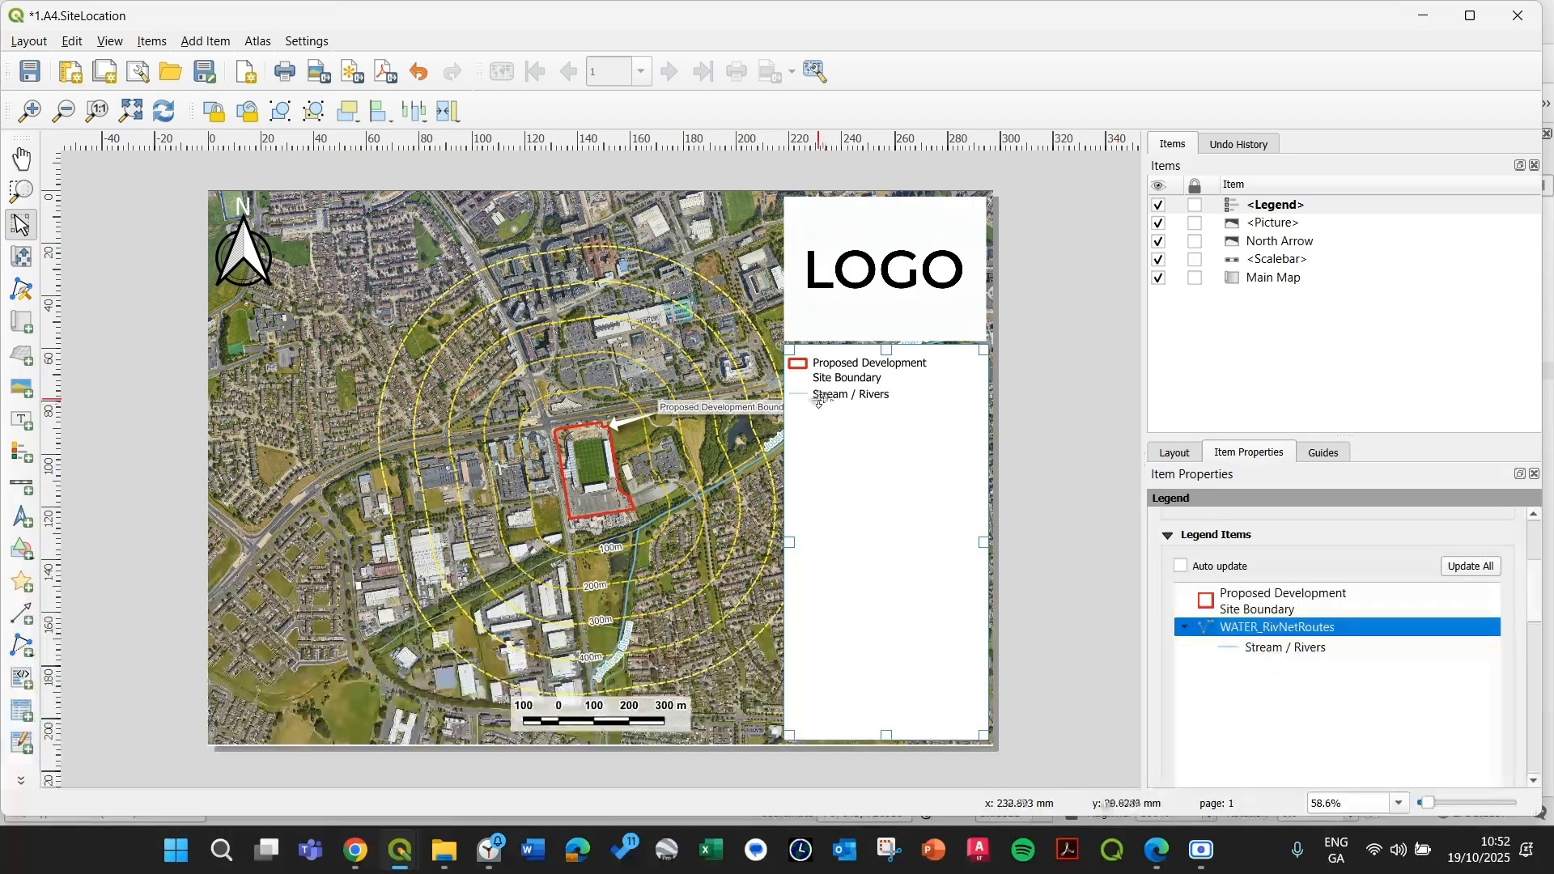
# - Enable a custom symbol for the Stream / Rivers legend entry and apply the "wavy line" style
pyautogui.click(1270, 651)
pyautogui.doubleClick(1239, 649)
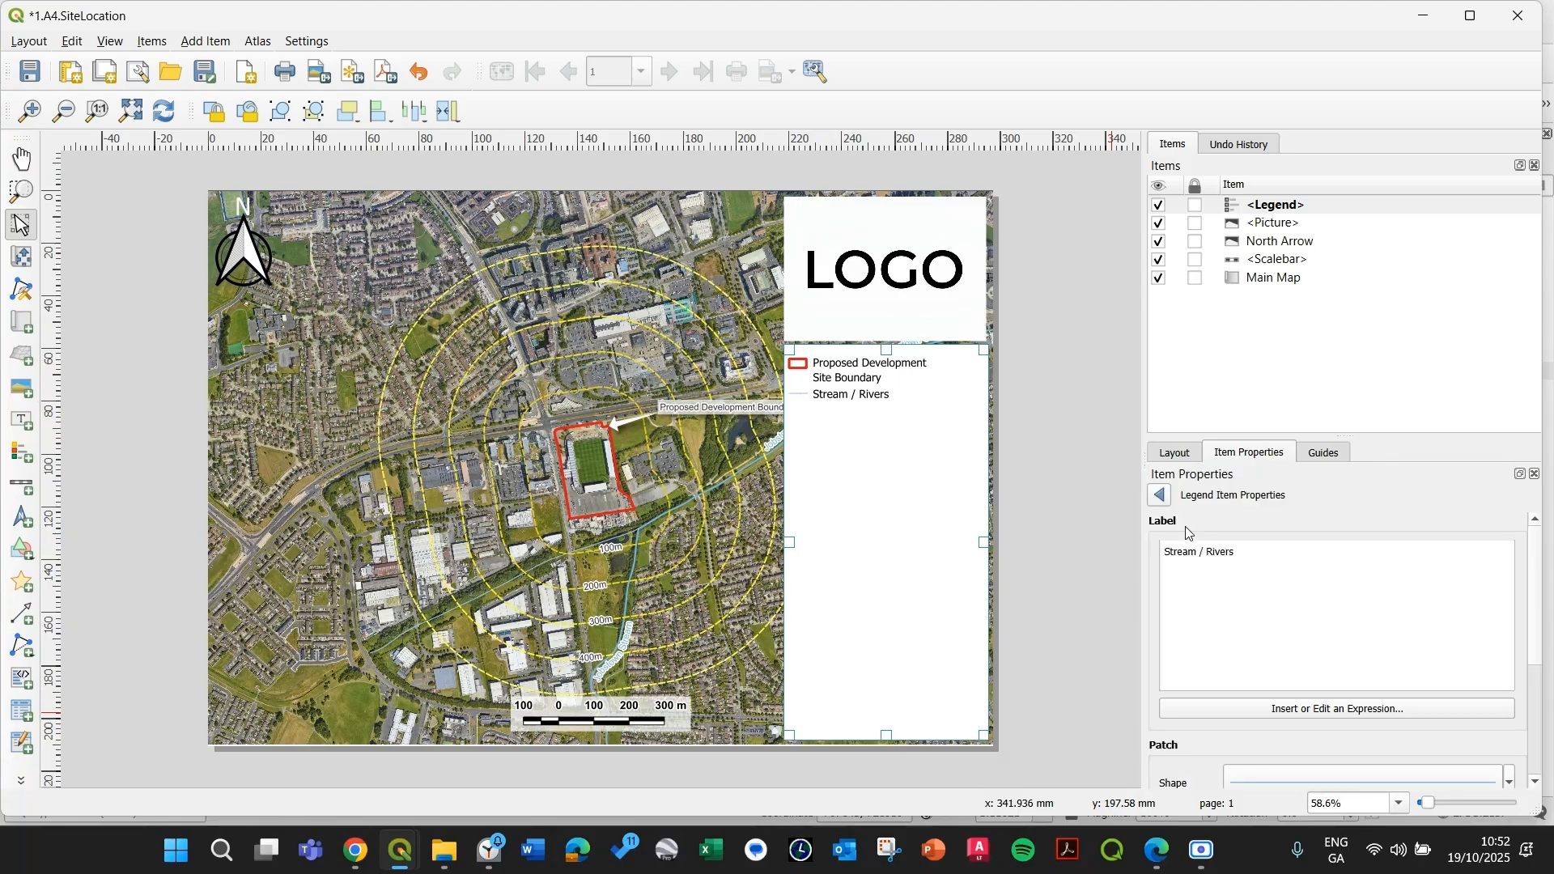
pyautogui.scroll(-3, 1170, 664)
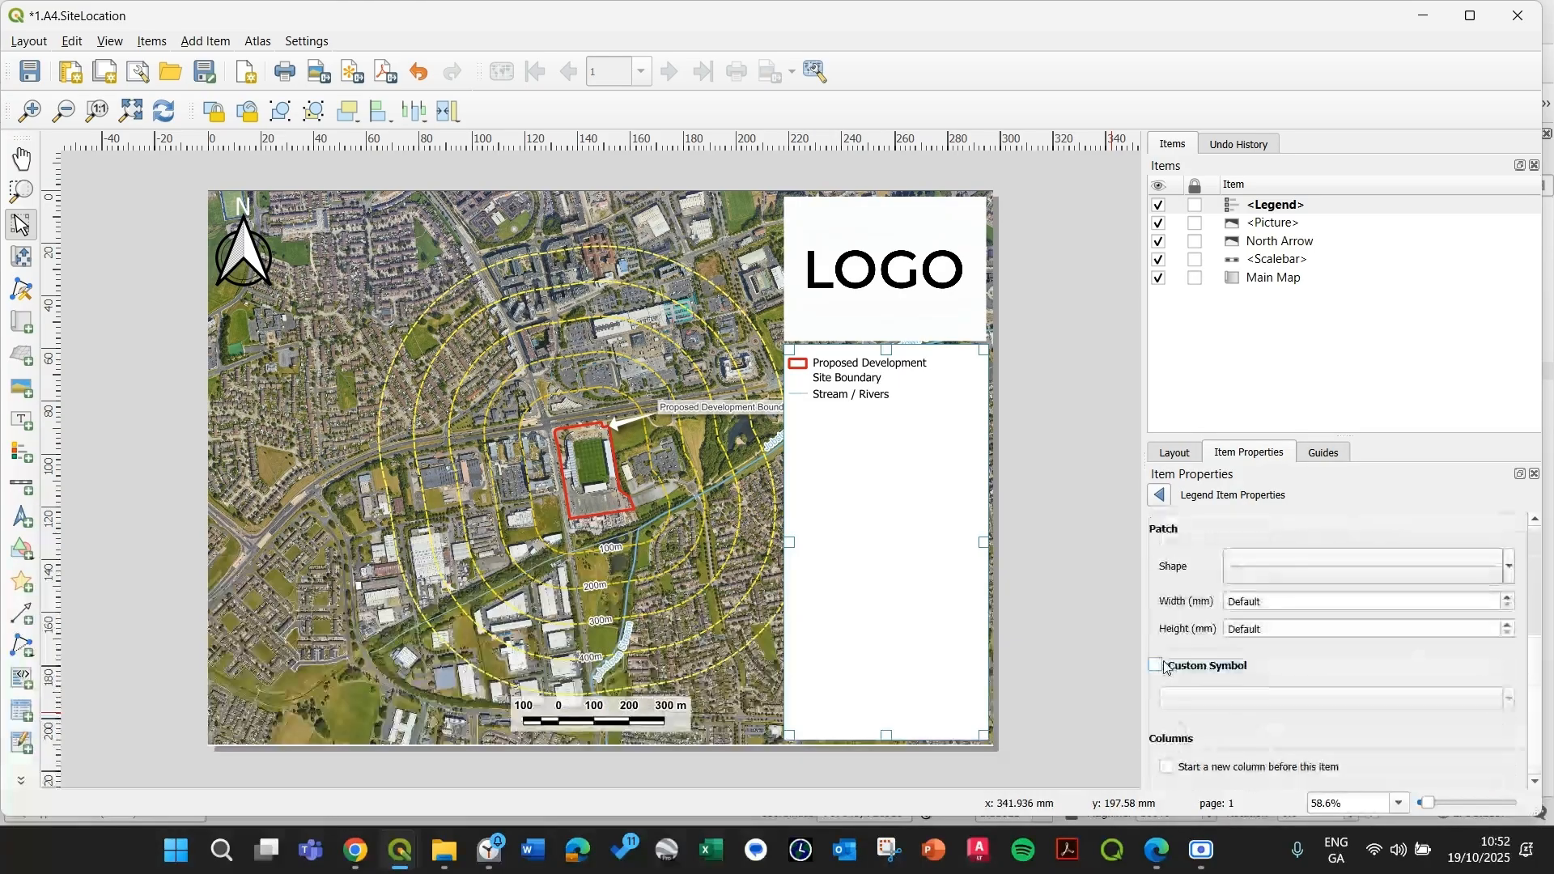
pyautogui.click(1157, 665)
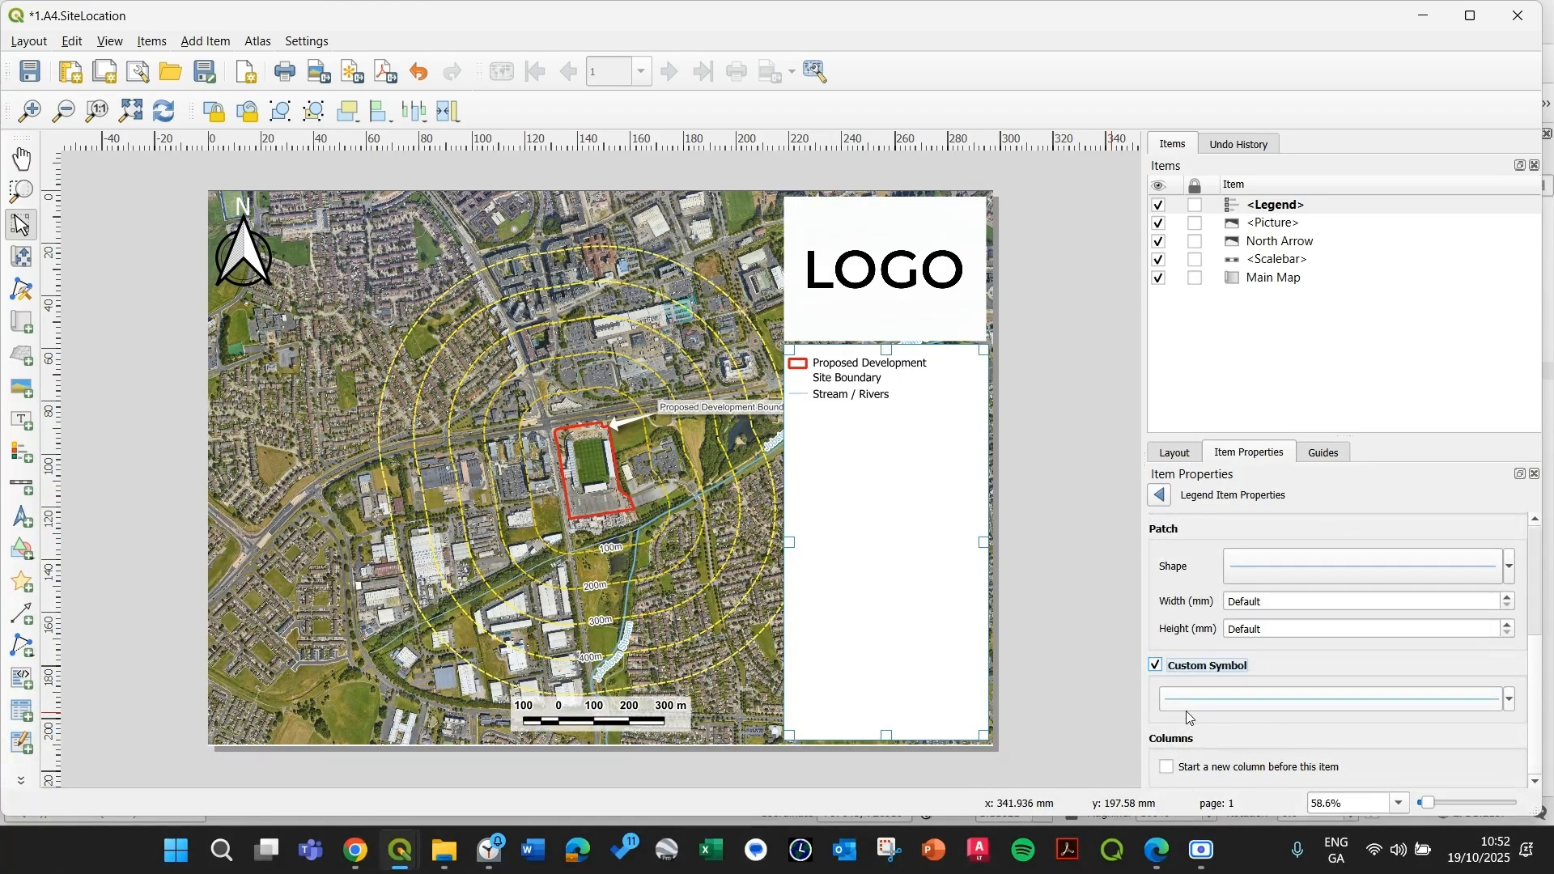
pyautogui.click(1202, 706)
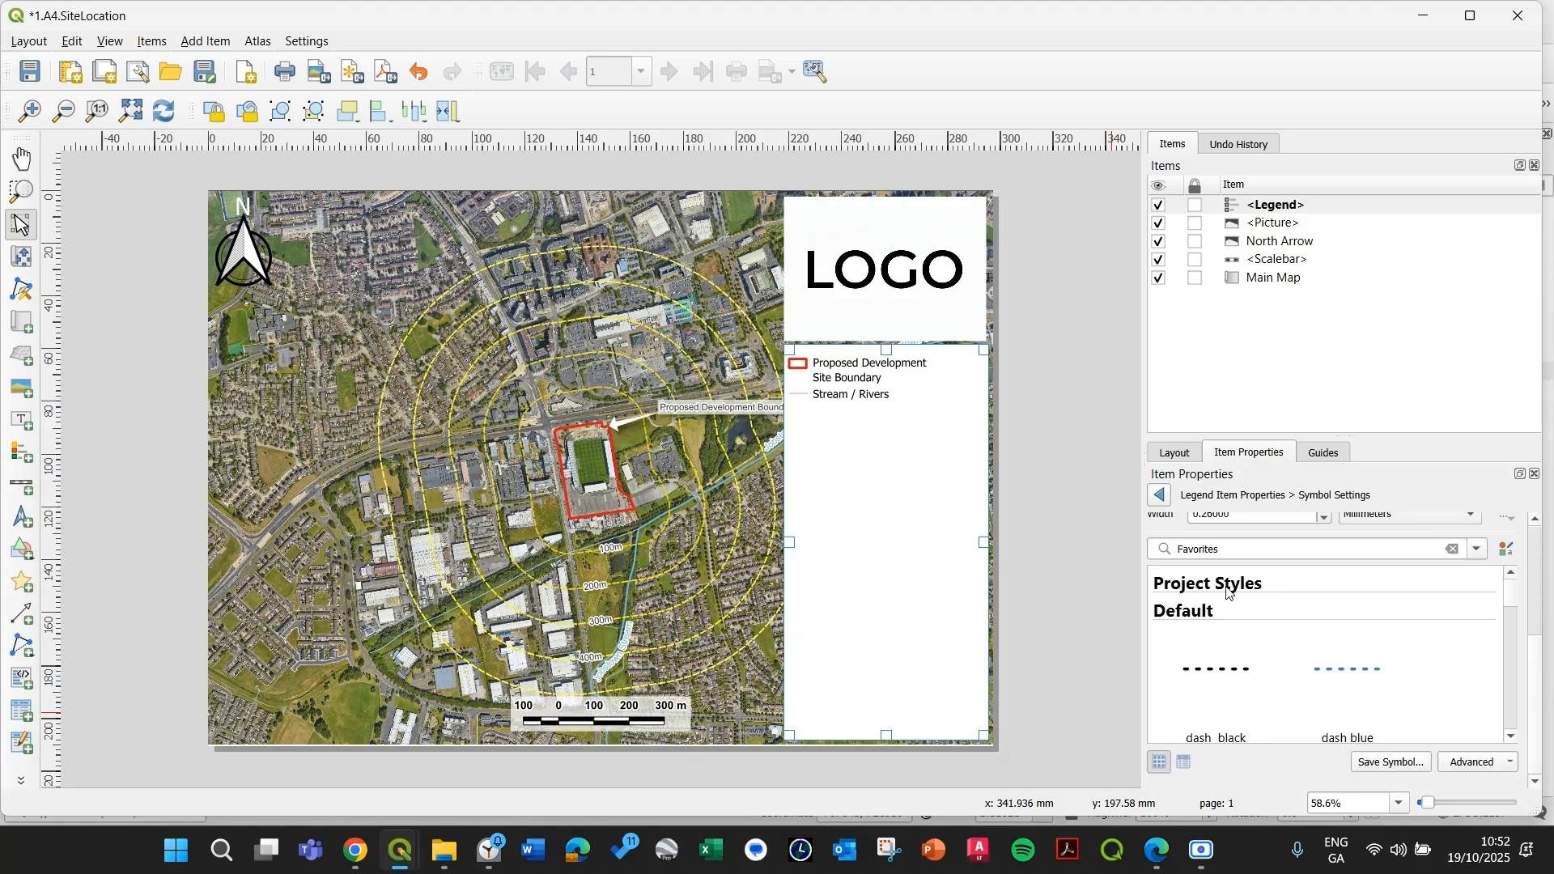
pyautogui.scroll(-6, 1228, 594)
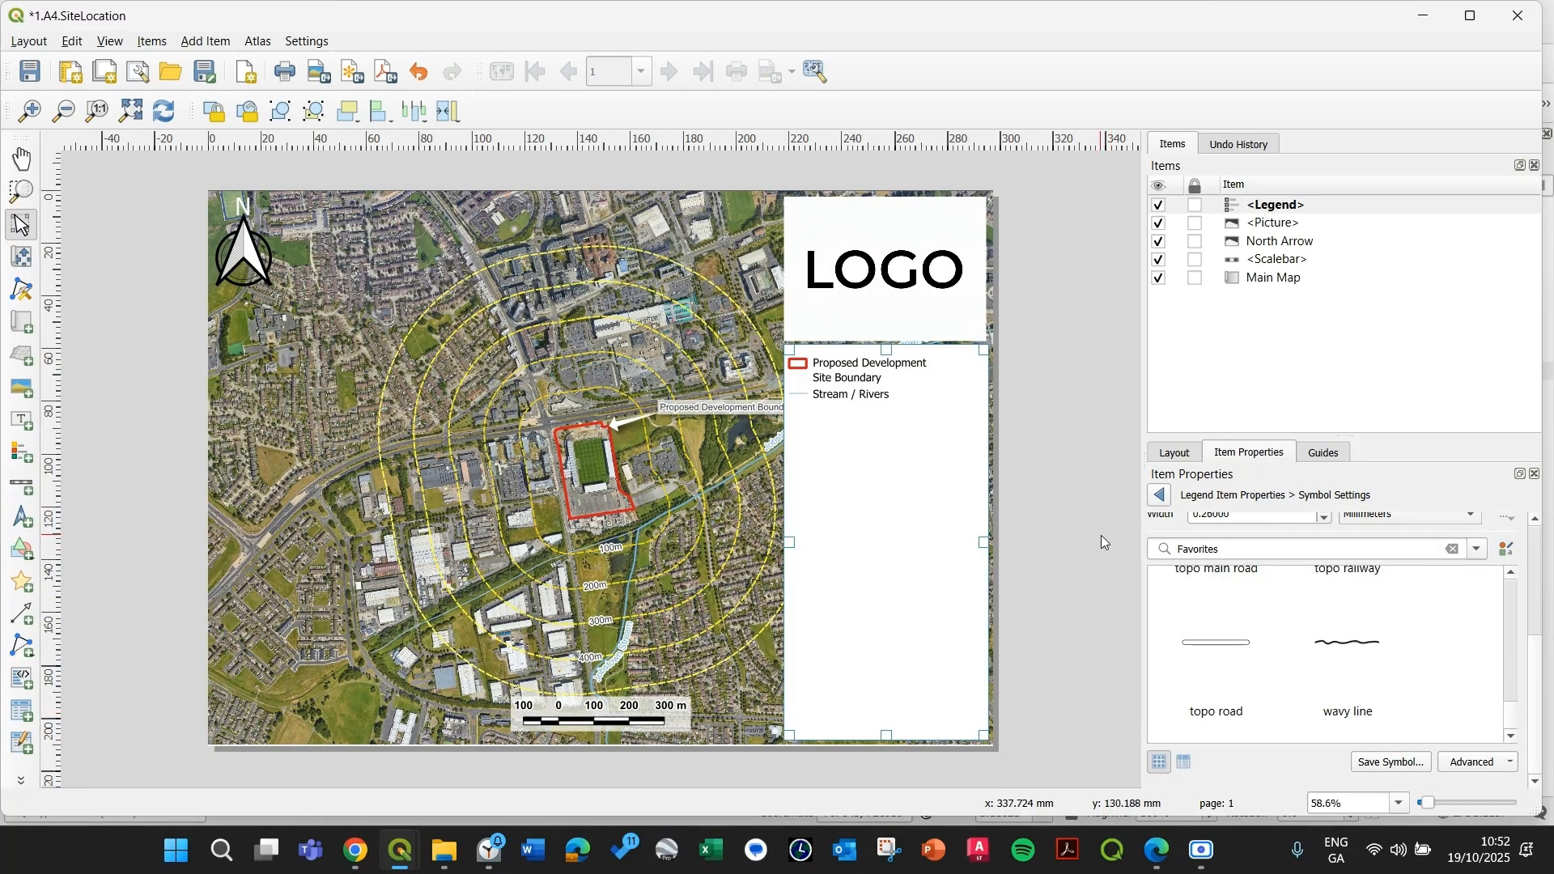
pyautogui.click(1345, 643)
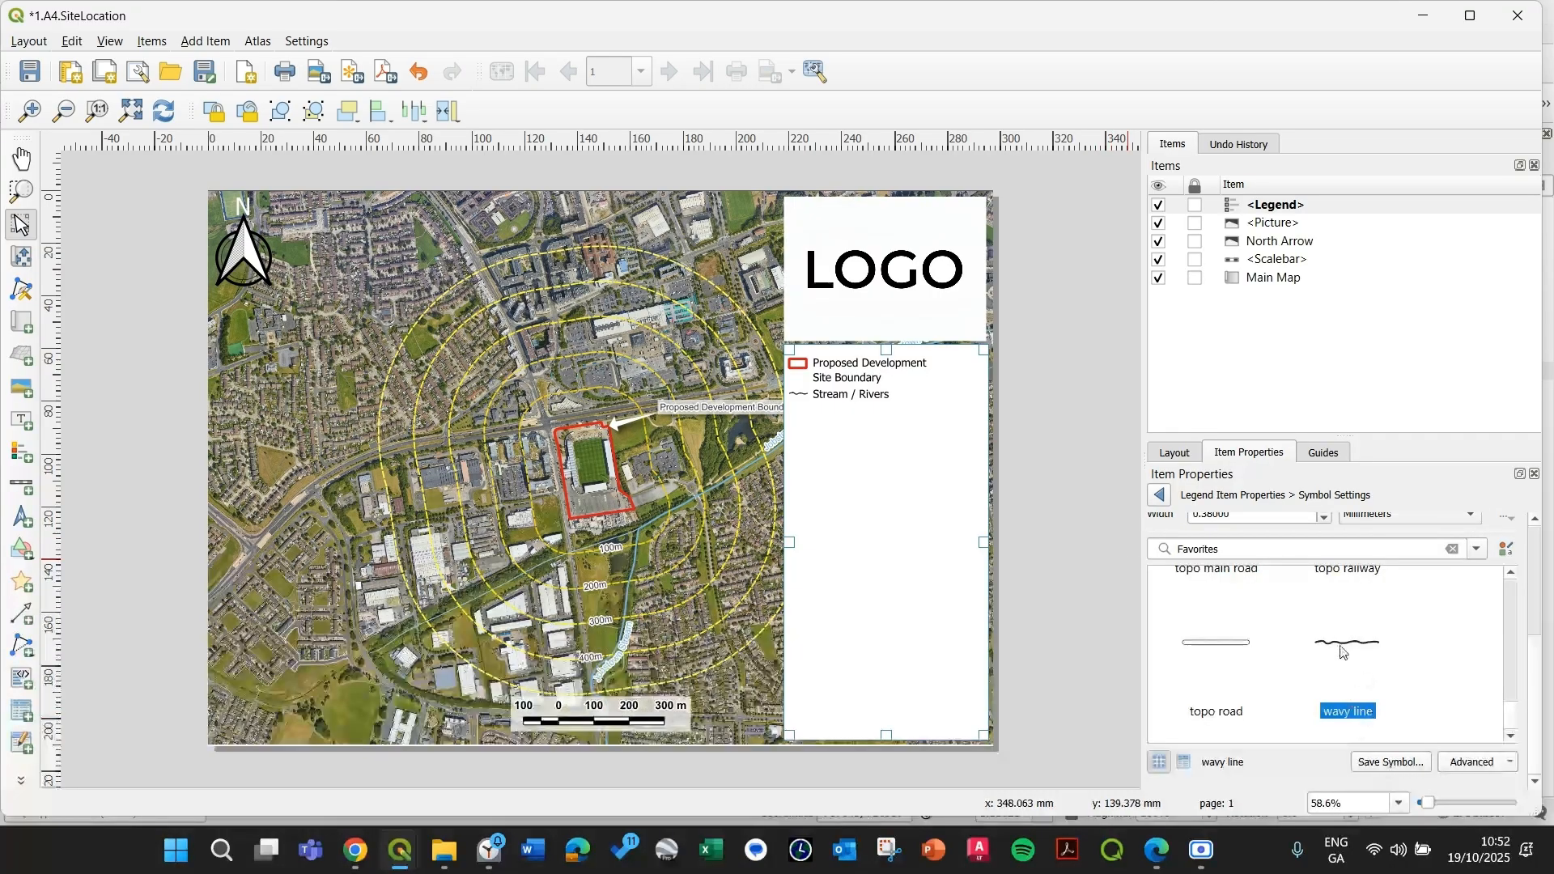
# - Recolour the Stream / Rivers wavy line symbol blue, with RGB 35, 153, 228
pyautogui.scroll(10, 1226, 700)
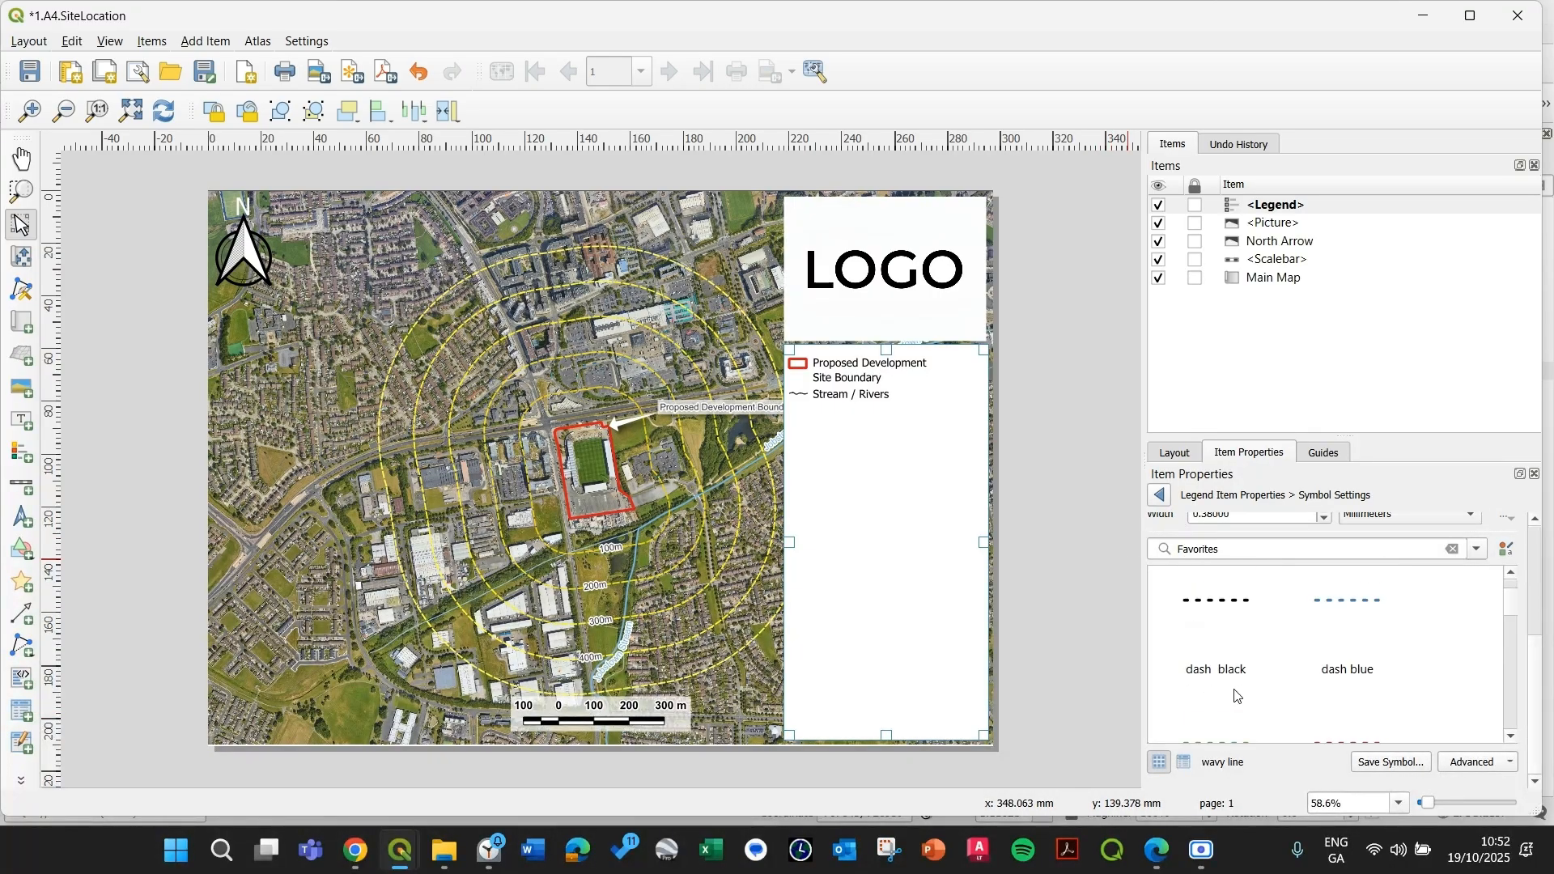
pyautogui.click(1278, 668)
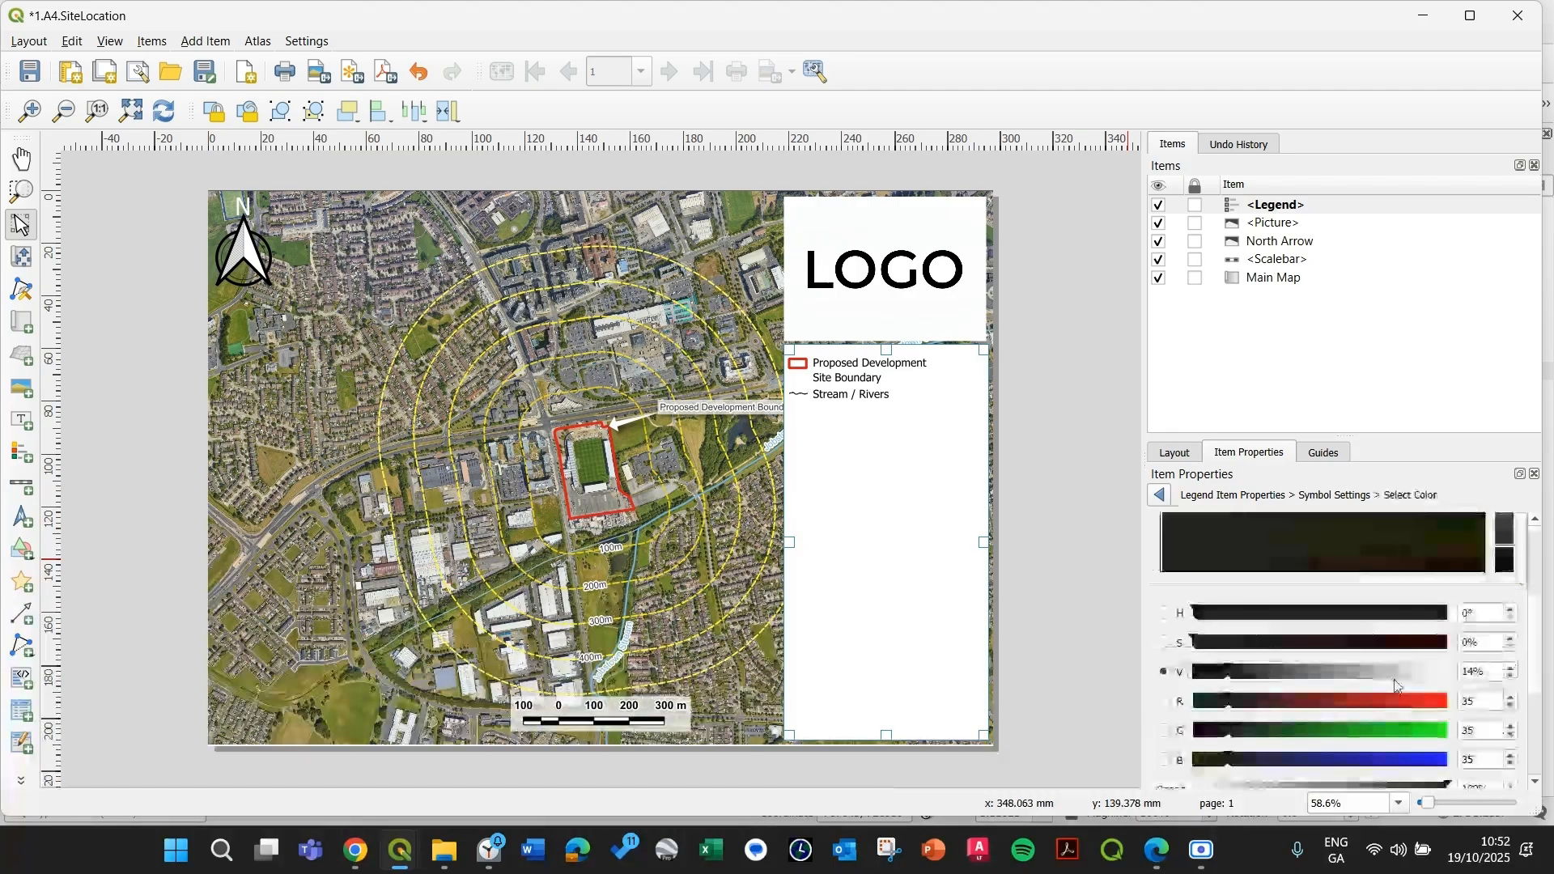
pyautogui.moveTo(1423, 732); pyautogui.dragTo(1349, 731)
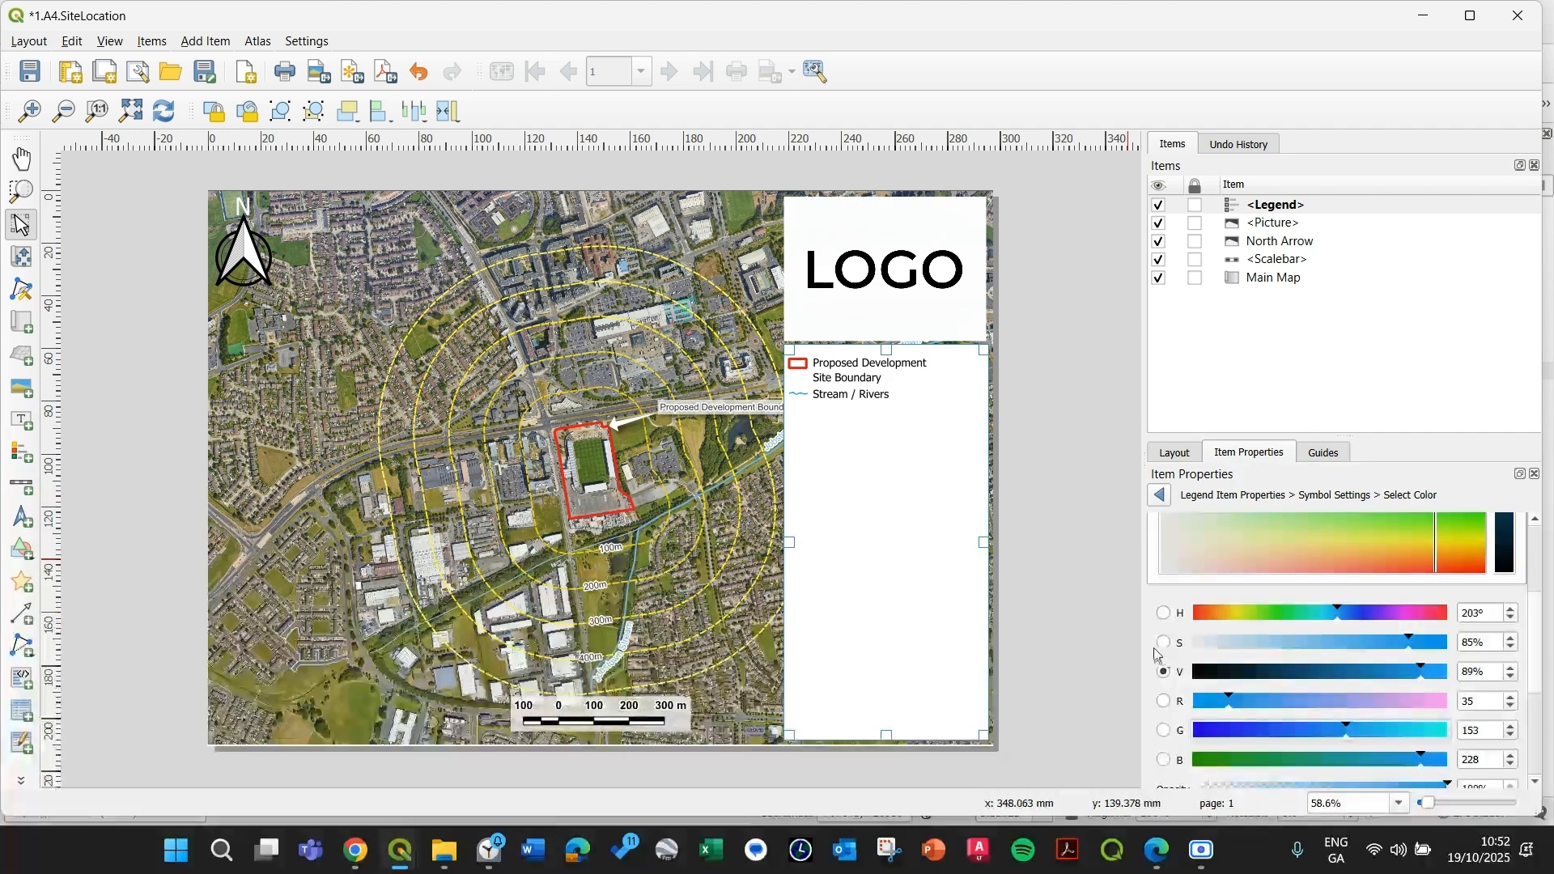
pyautogui.scroll(3, 1166, 651)
pyautogui.click(1161, 500)
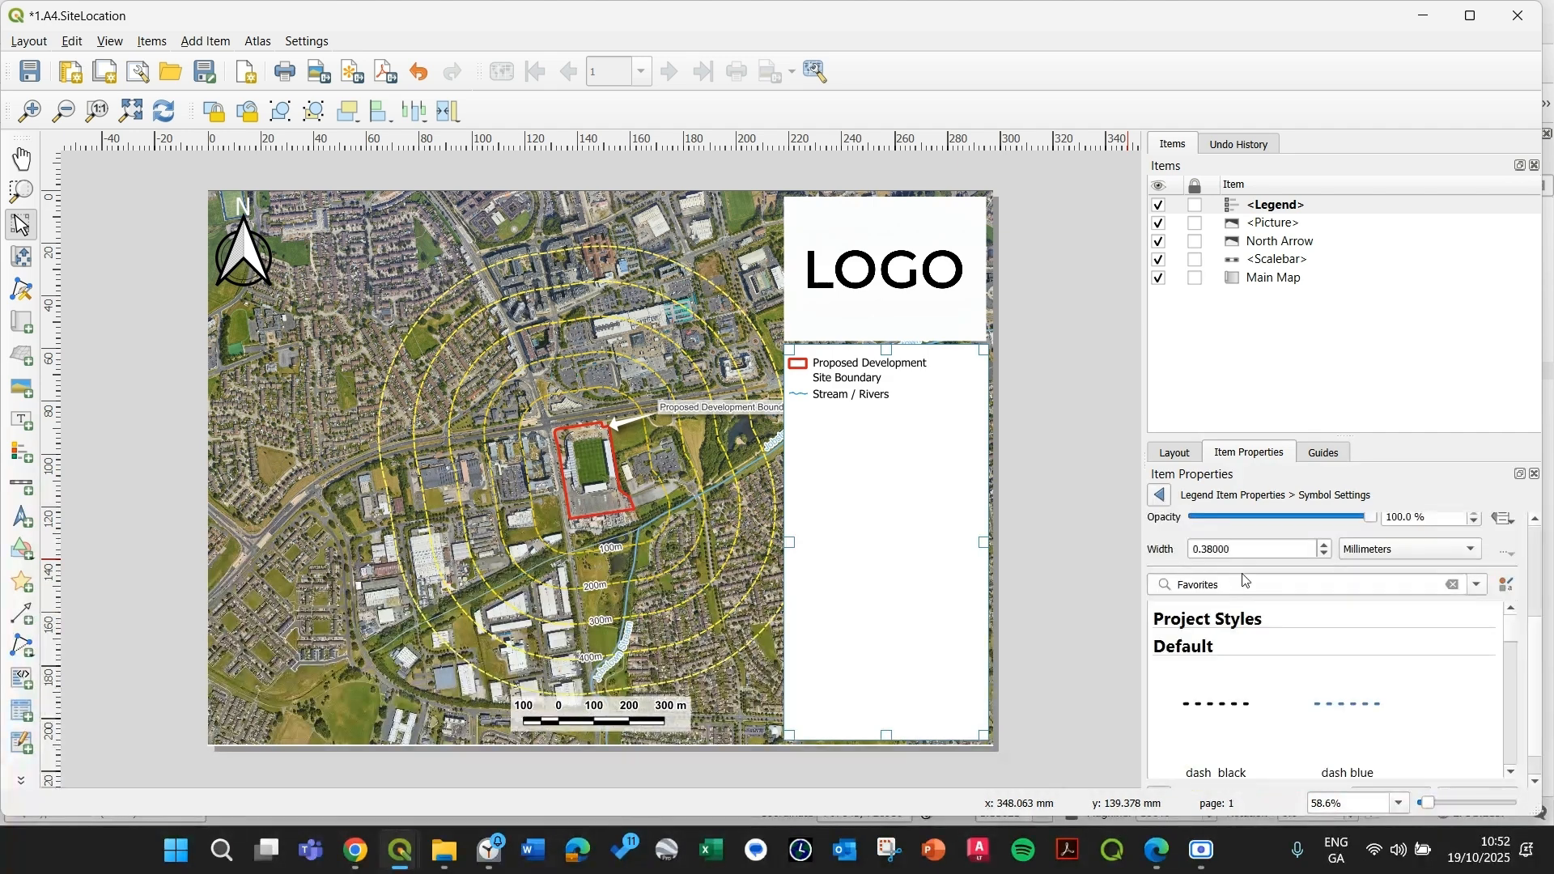
# - Set the Stream / Rivers wavy line symbol's width to 0.98 mm
pyautogui.click(1325, 544)
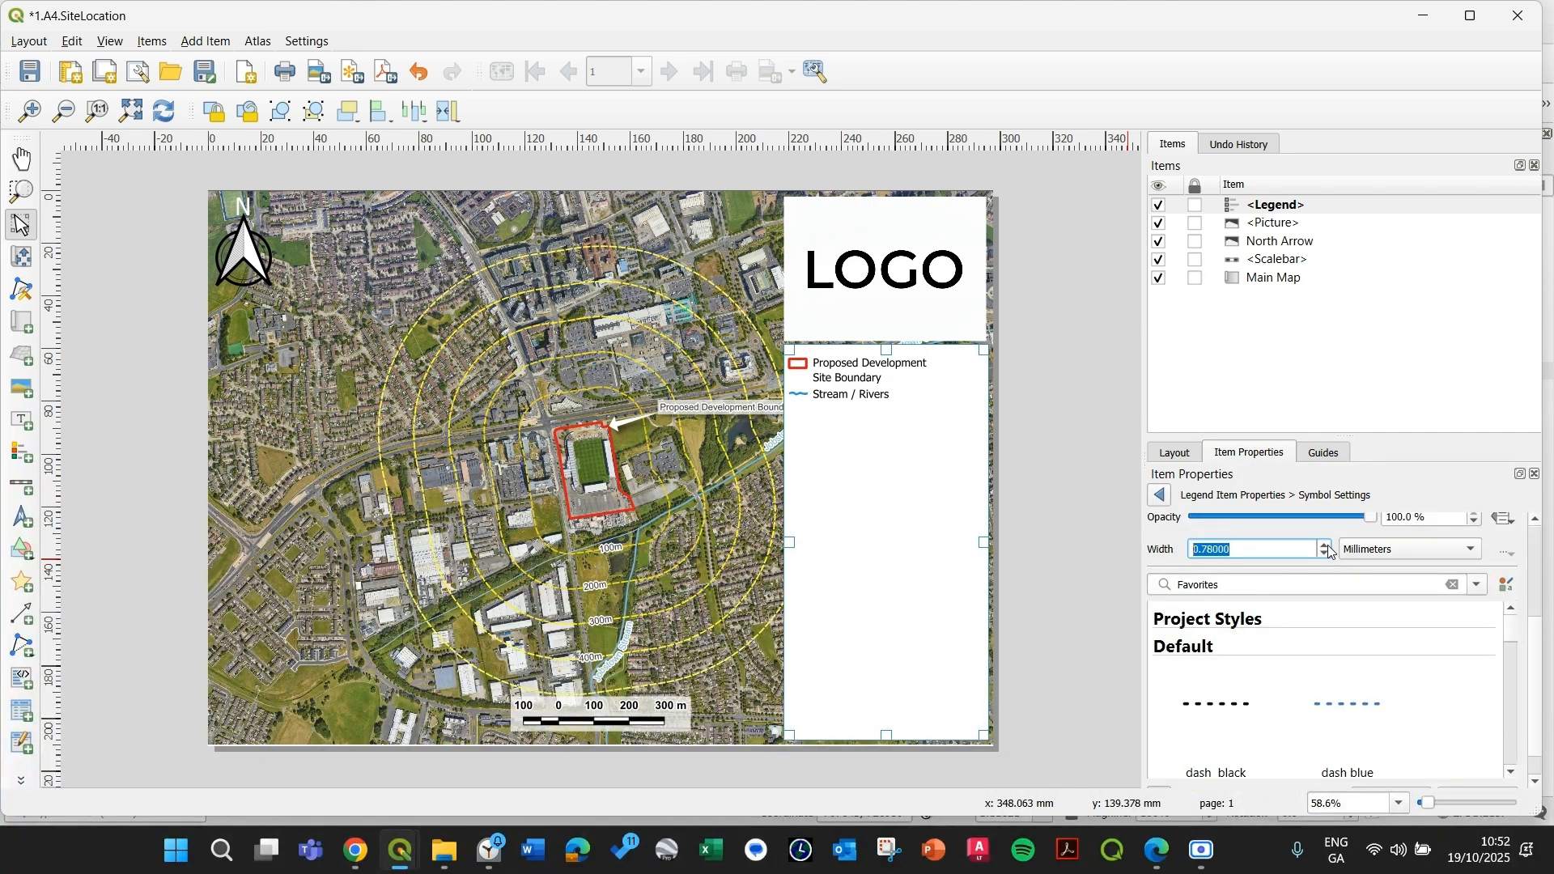
pyautogui.click(1327, 546)
pyautogui.click(1328, 545)
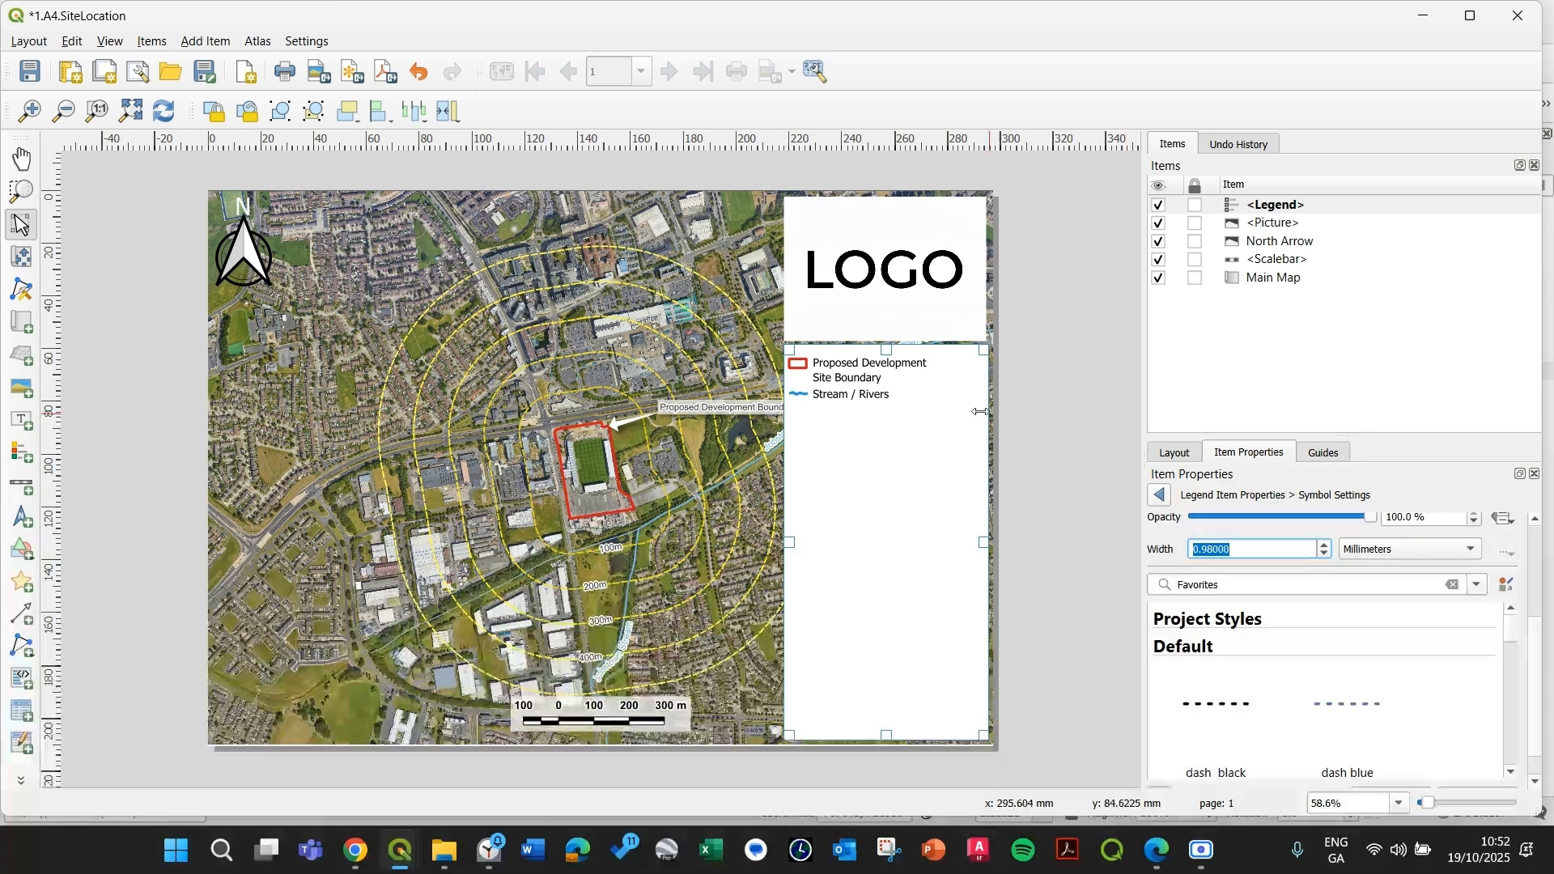
pyautogui.click(1161, 496)
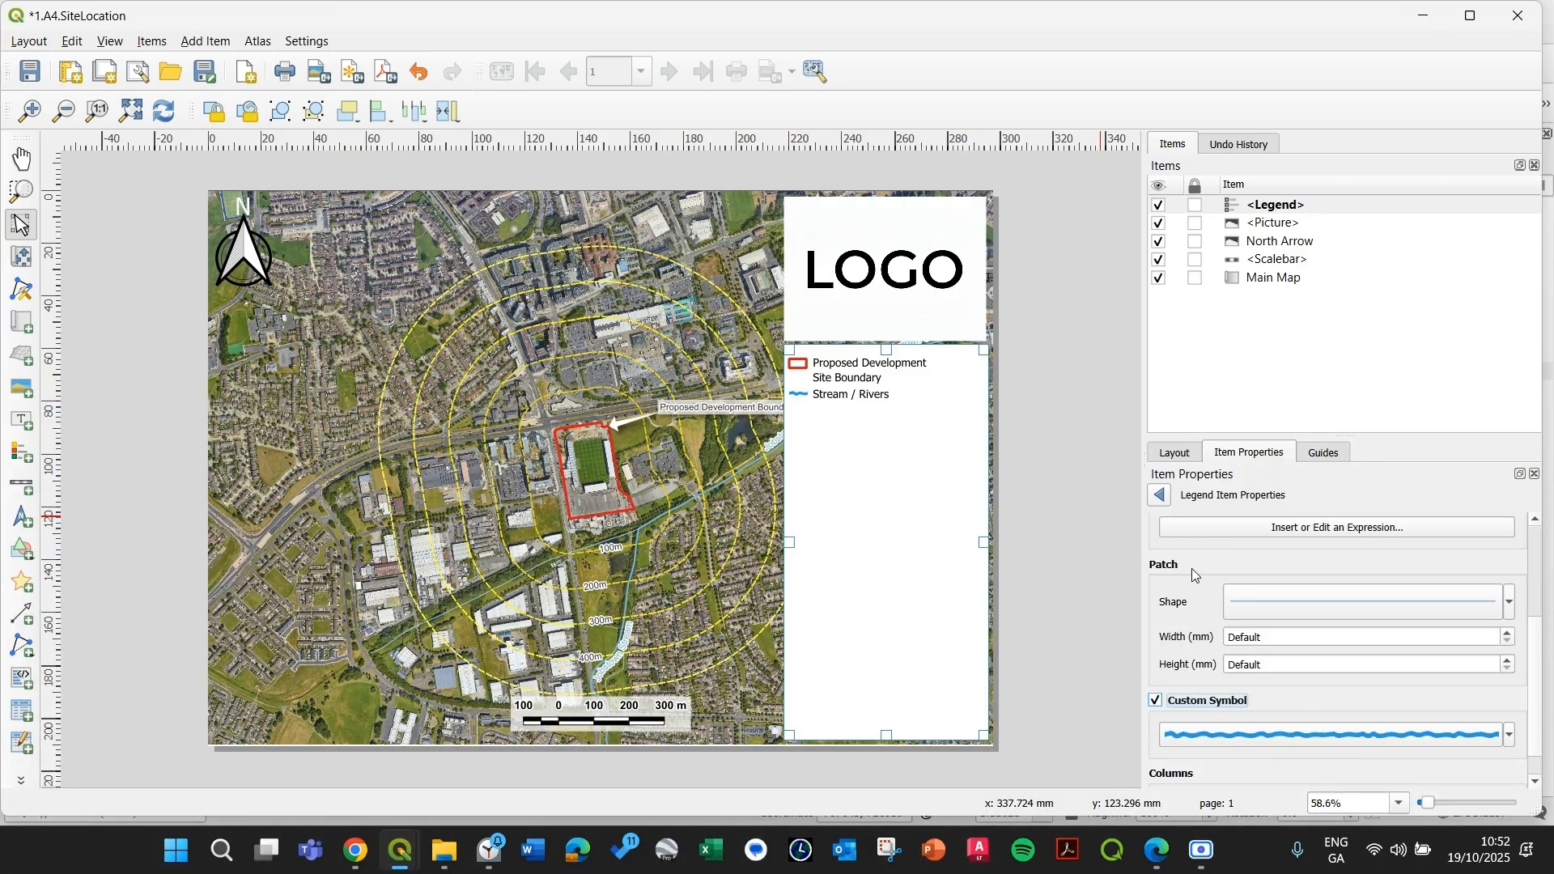
# - Set the Stream / Rivers legend patch width to 7 mm and return to the legend items
pyautogui.scroll(1, 1198, 578)
pyautogui.scroll(1, 1248, 694)
pyautogui.click(1167, 496)
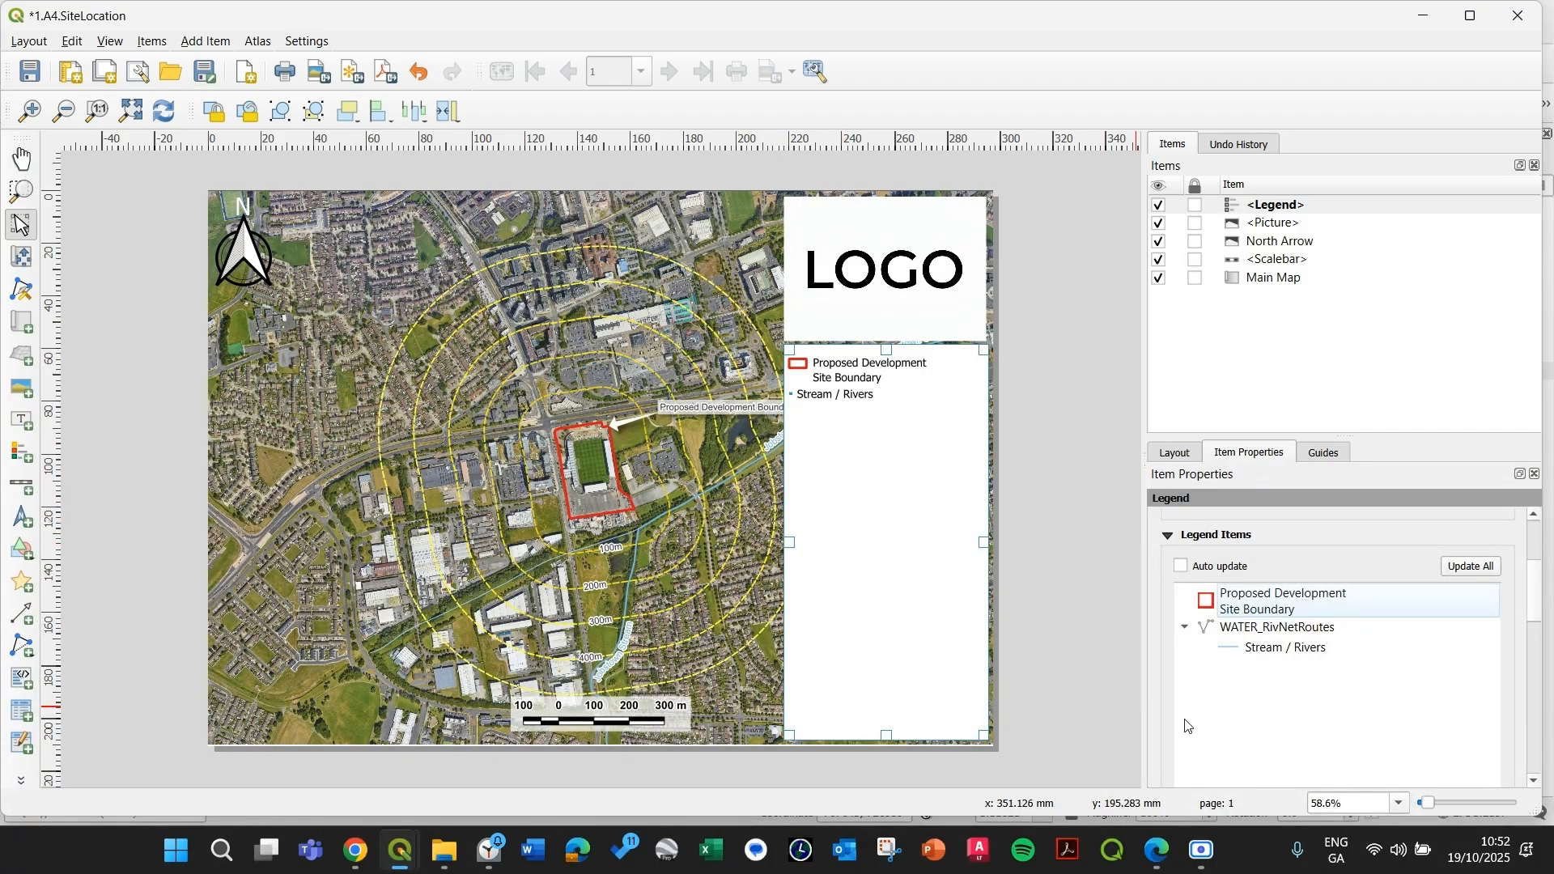
pyautogui.doubleClick(1250, 652)
pyautogui.scroll(-2, 1225, 639)
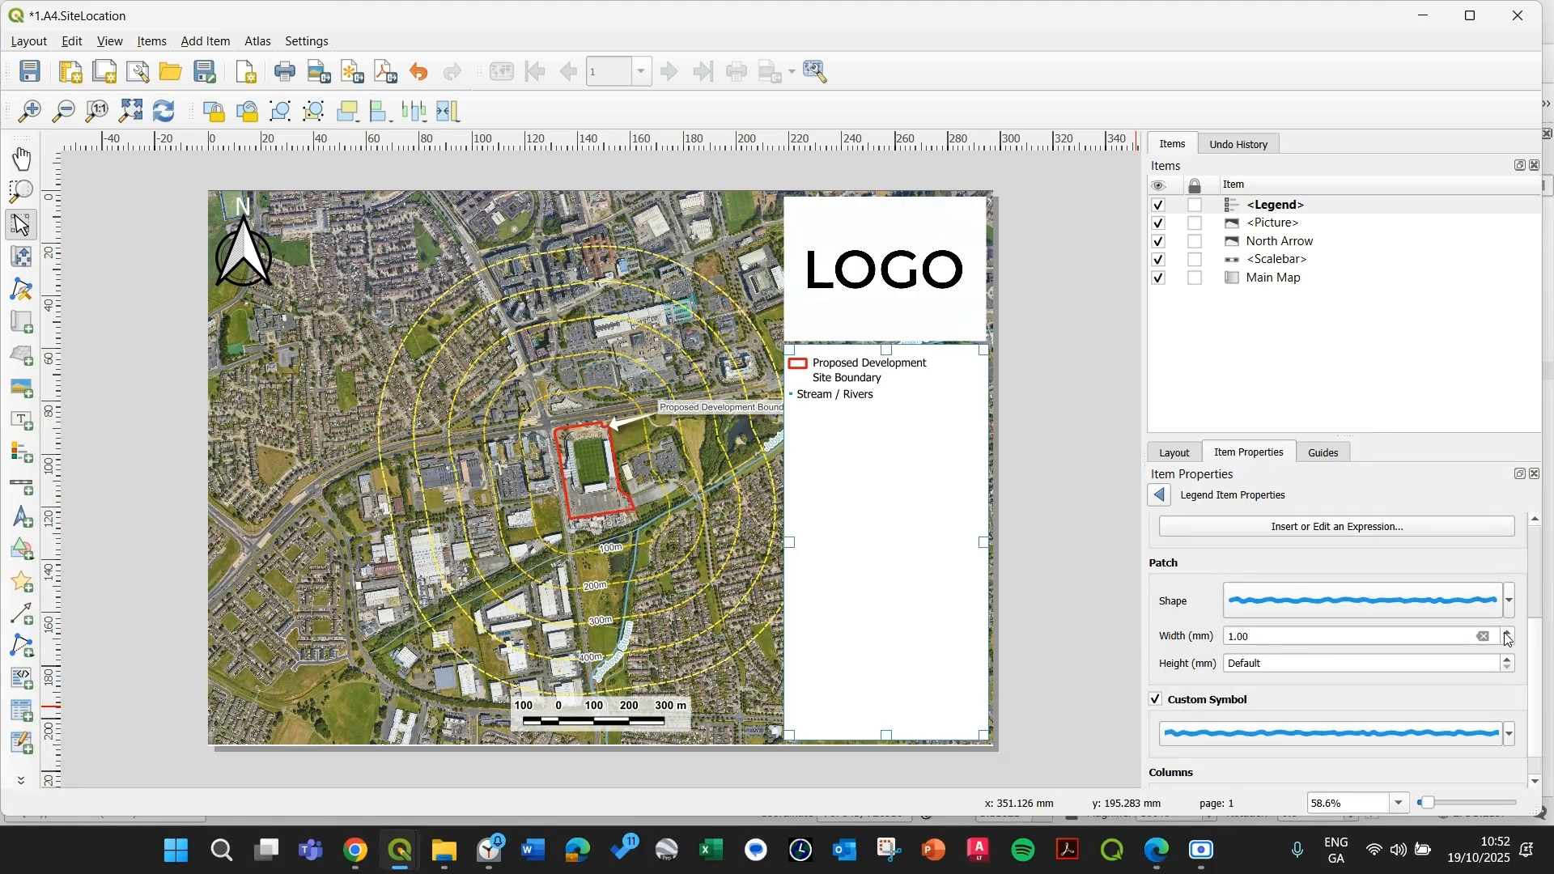
pyautogui.click(1508, 634)
pyautogui.click(1508, 634)
pyautogui.click(1508, 633)
pyautogui.click(1510, 634)
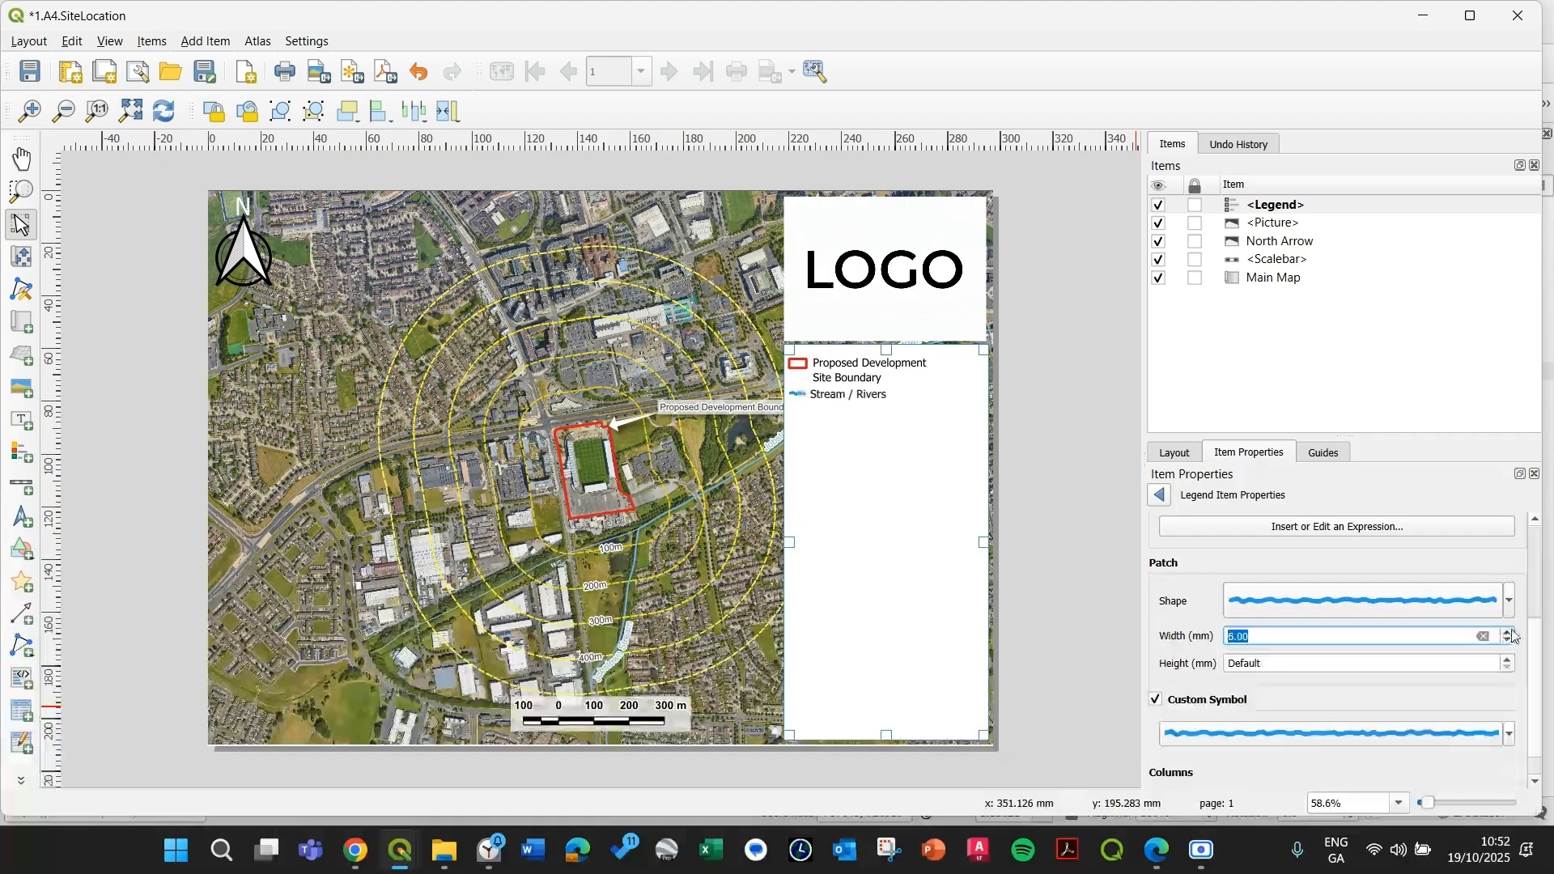
pyautogui.click(1509, 633)
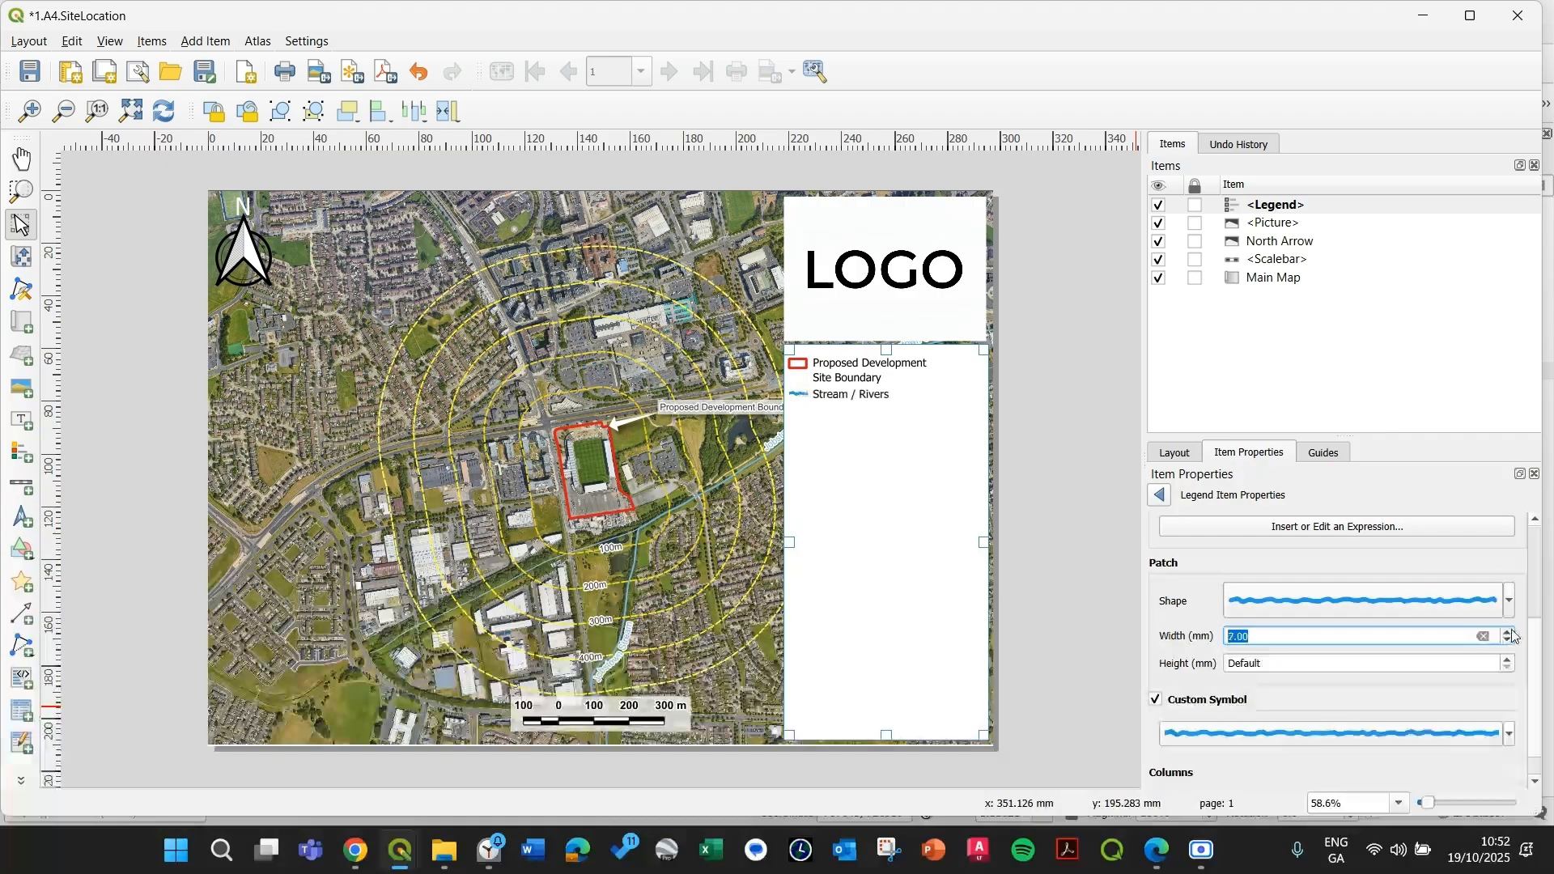
pyautogui.click(1161, 496)
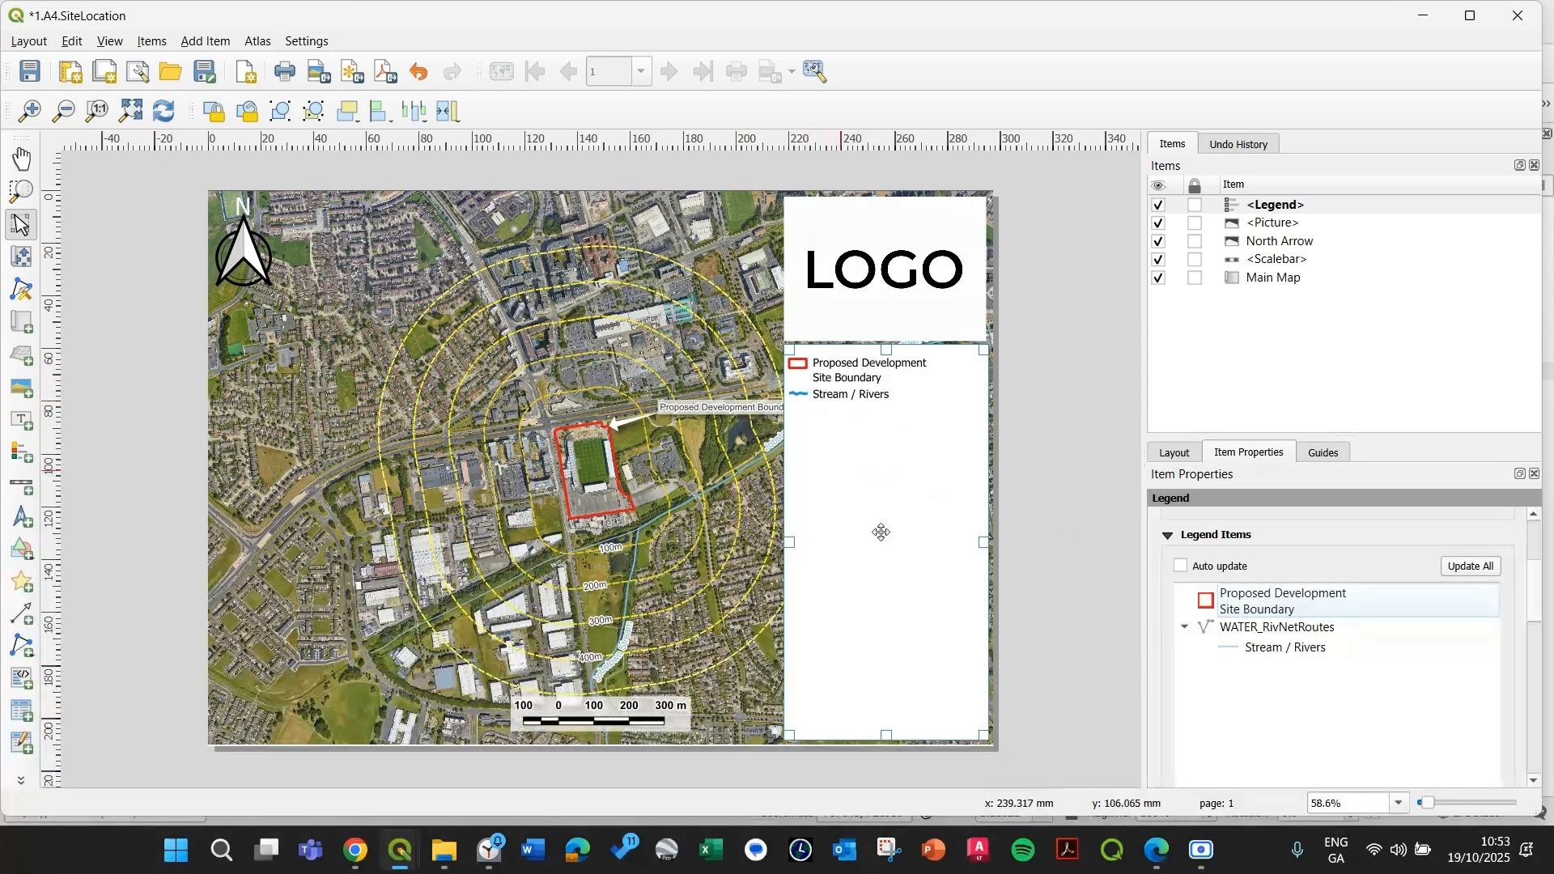
# - Shorten the legend frame from its lower edge so it ends just below the Stream / Rivers entry
pyautogui.moveTo(886, 736); pyautogui.dragTo(906, 404)
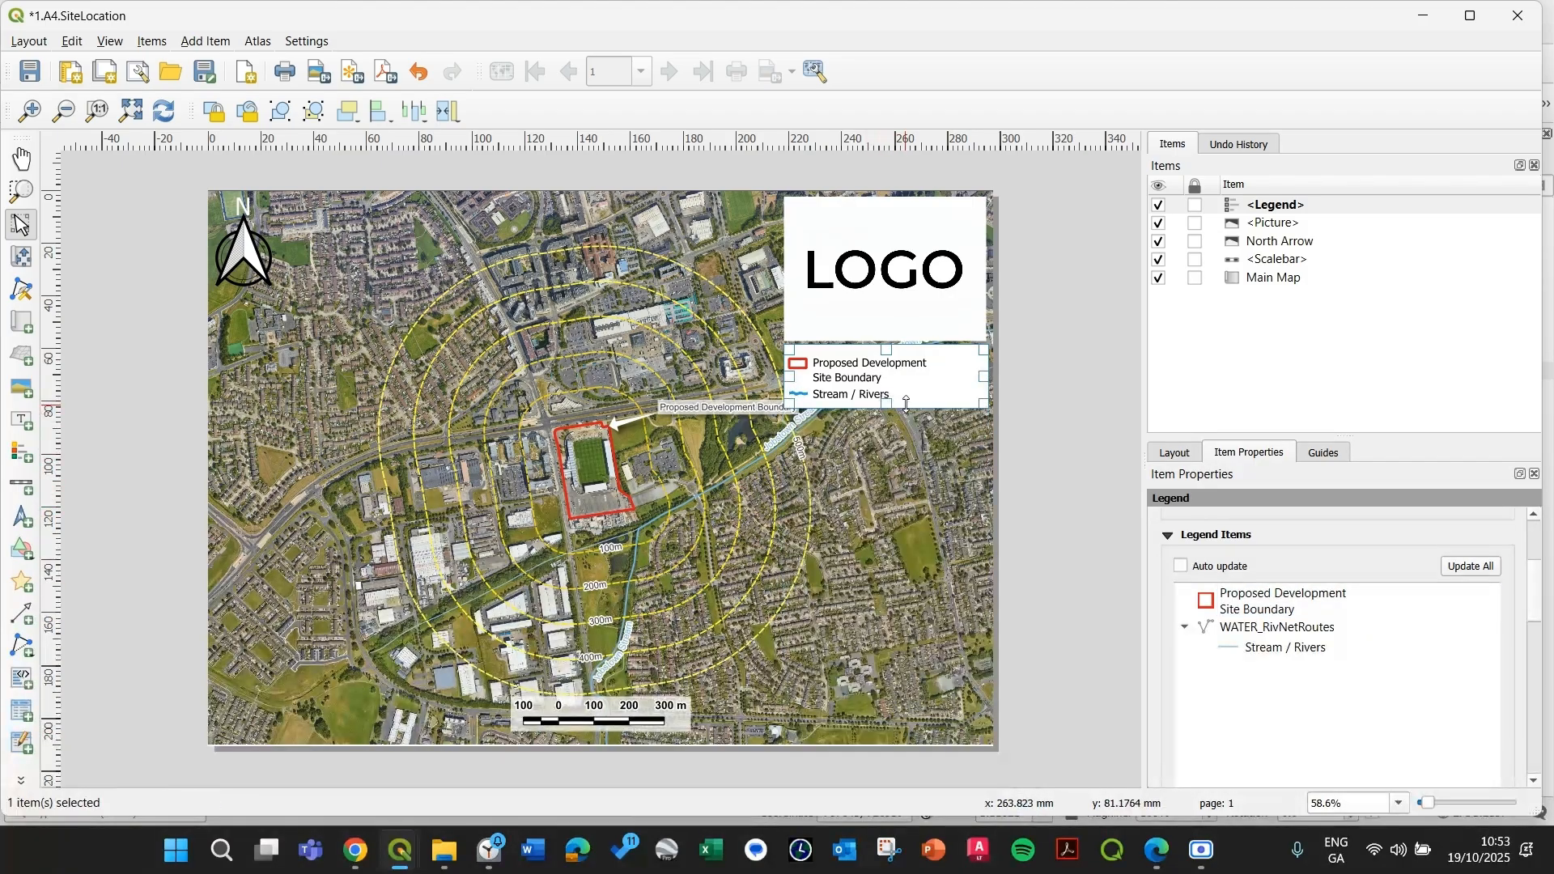
# - Give the map legend the title "Legend"
pyautogui.scroll(5, 1251, 571)
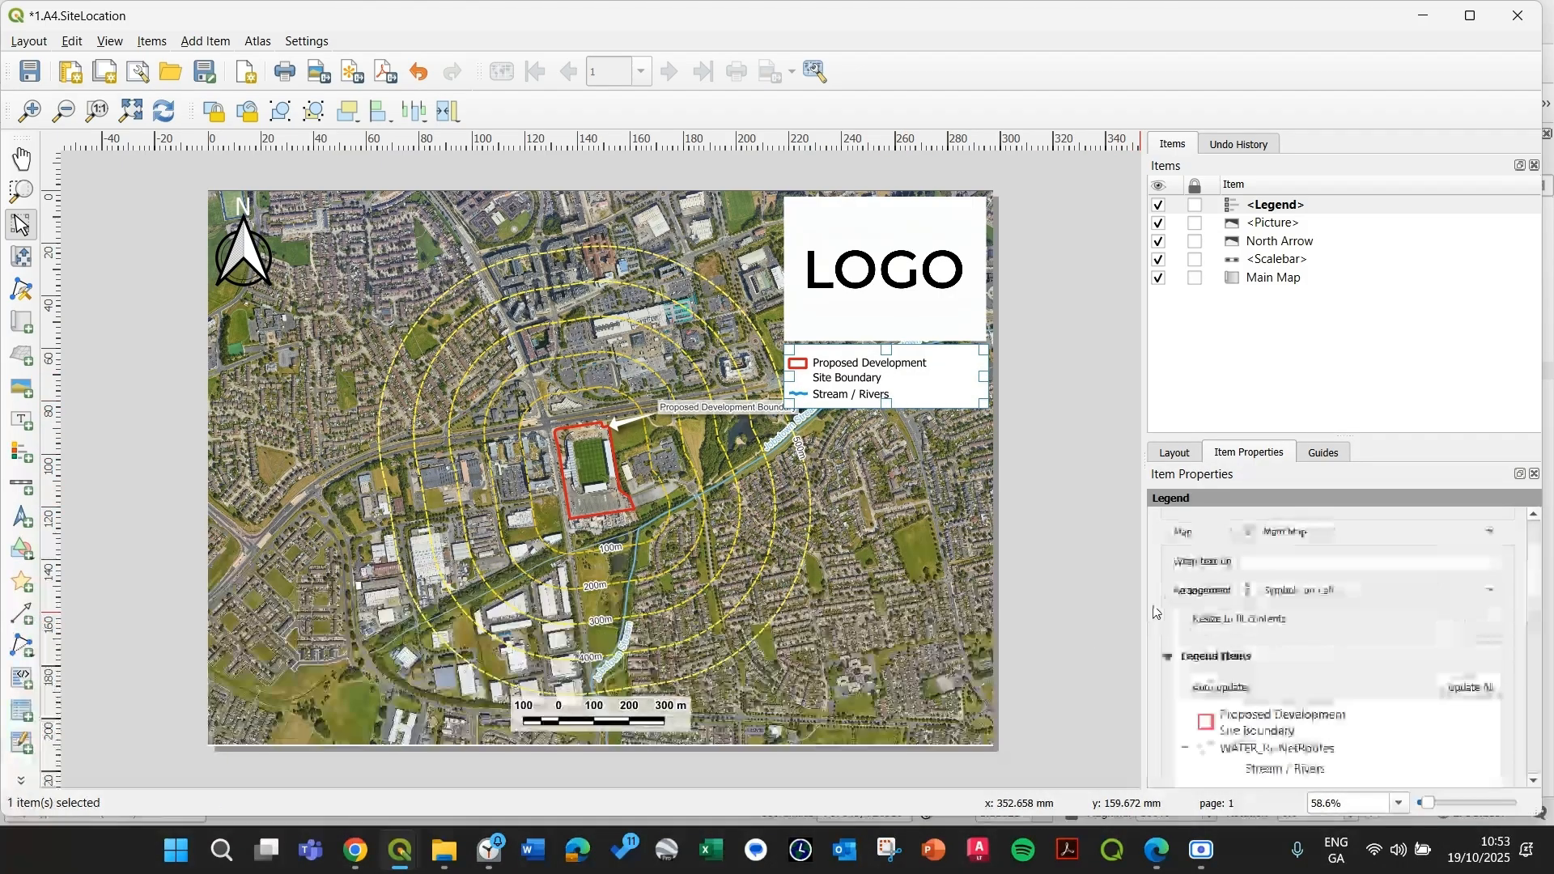
pyautogui.click(1257, 564)
pyautogui.write('Lgend')
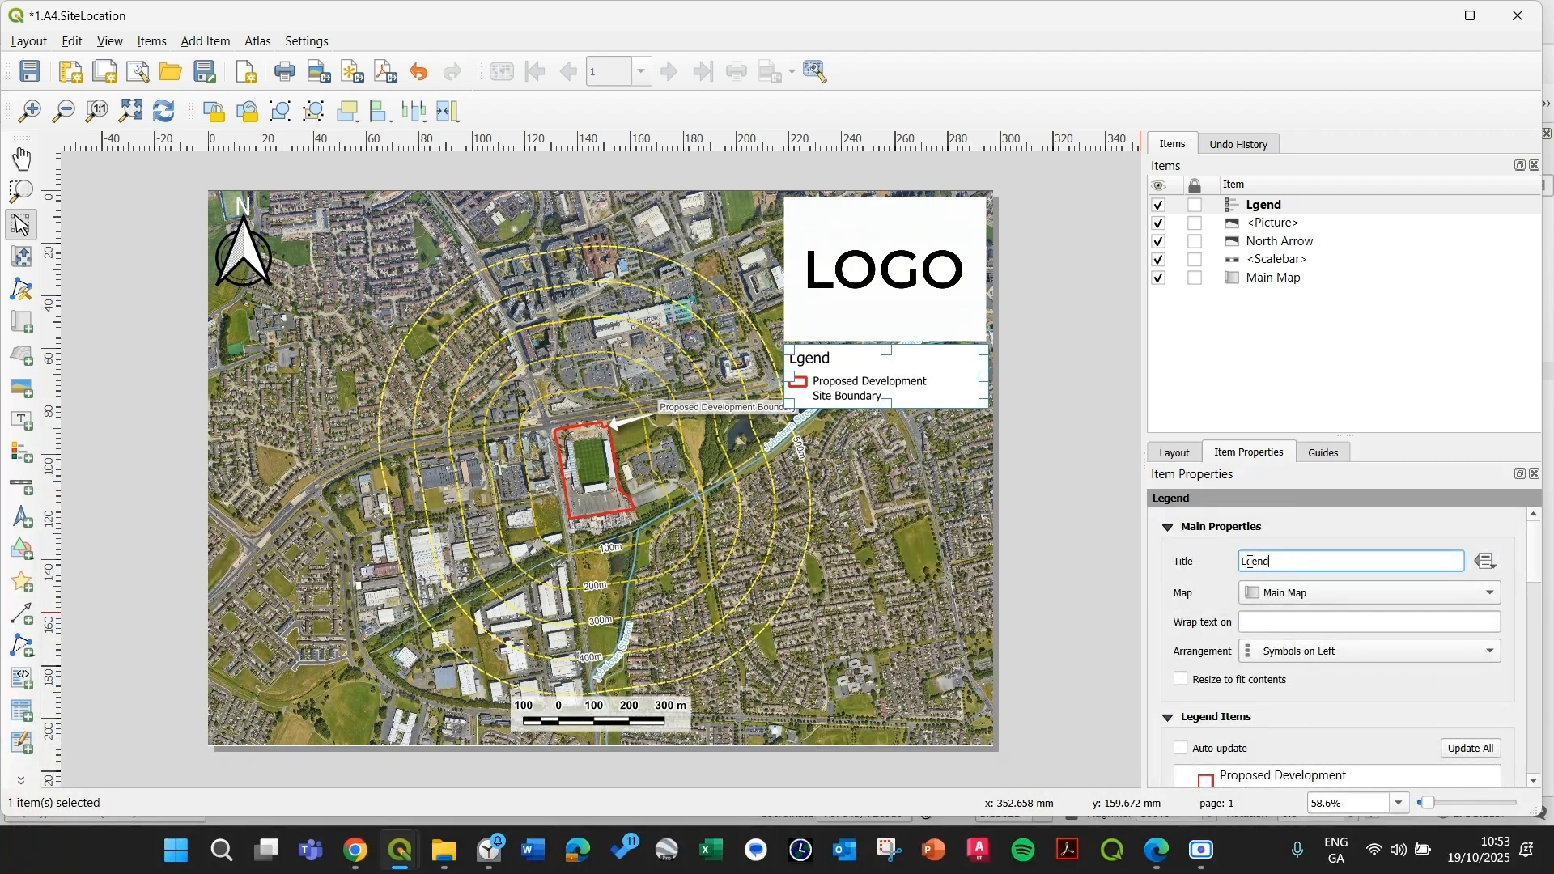
pyautogui.click(1250, 561)
pyautogui.write('e')
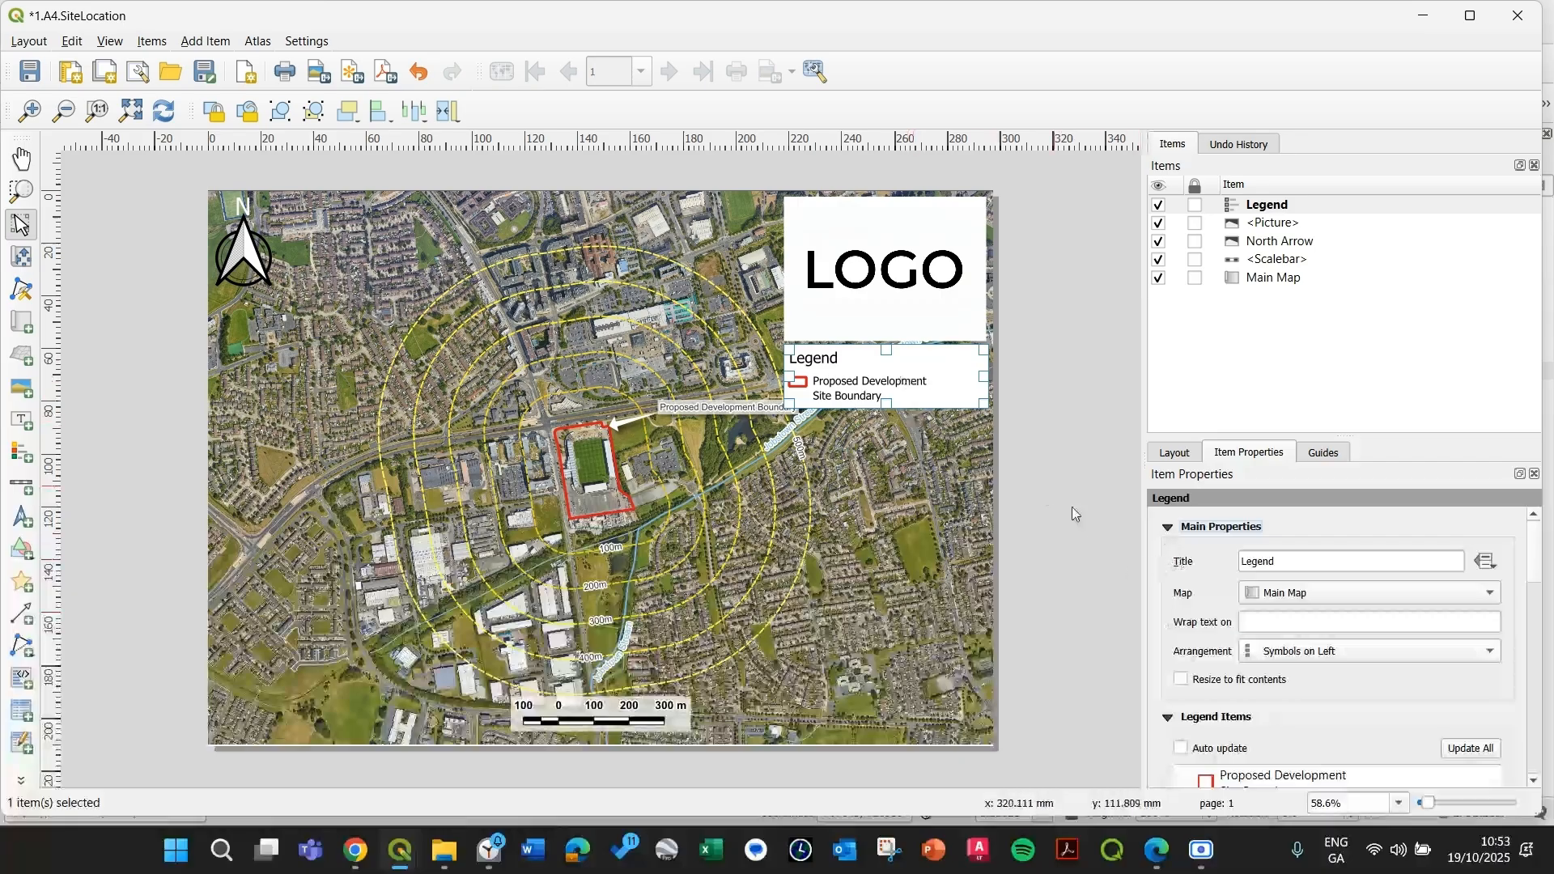
# - Set the legend title's font to Arial Bold in the fonts and text formatting settings
pyautogui.scroll(-5, 1151, 681)
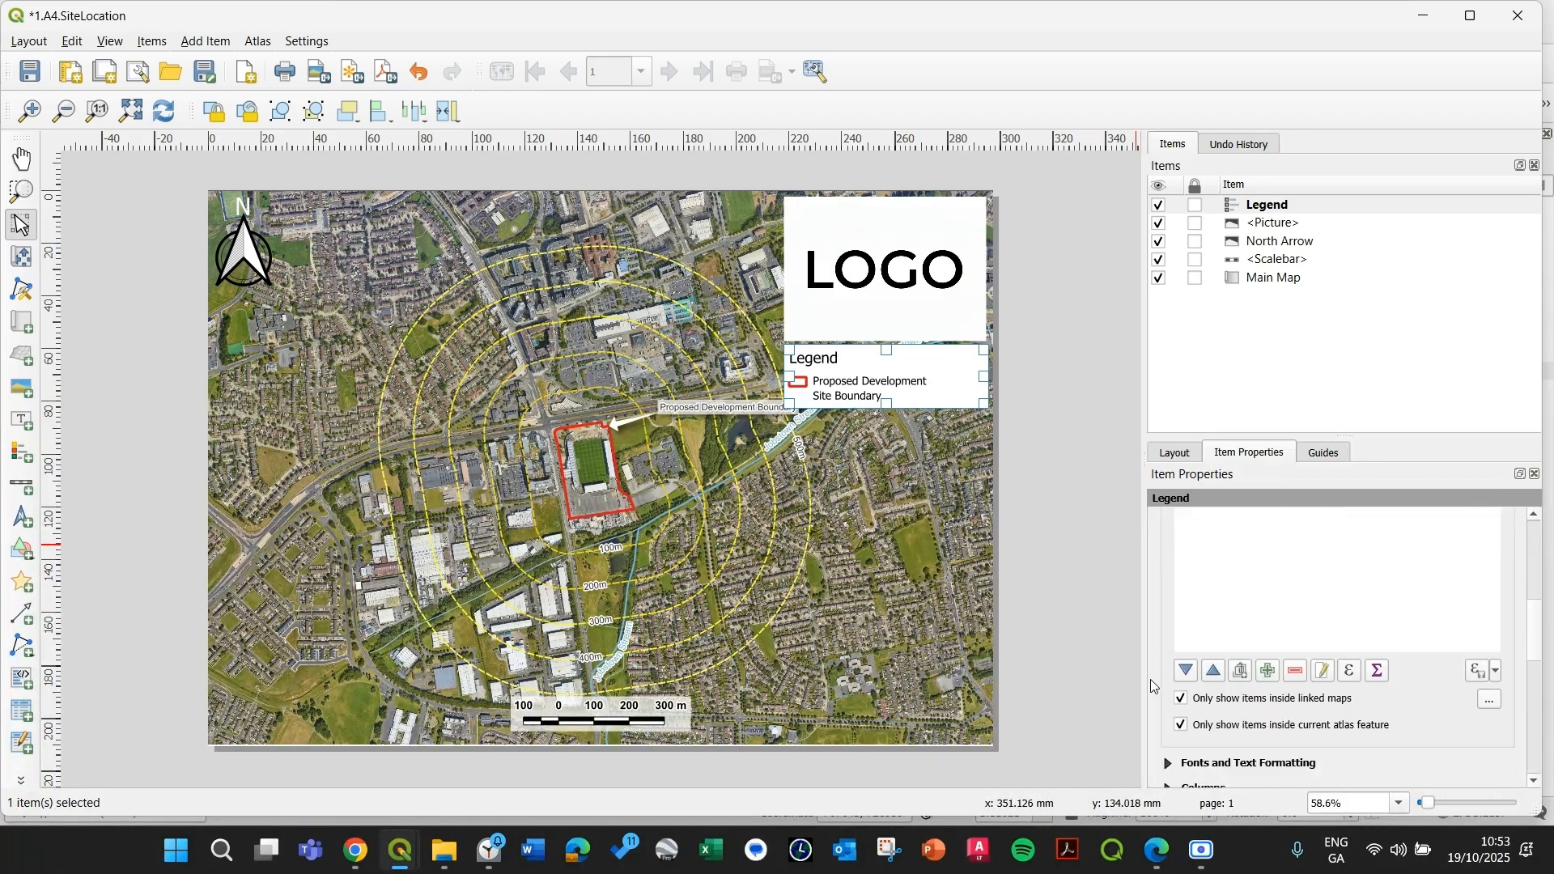
pyautogui.scroll(-2, 1152, 685)
pyautogui.click(1176, 581)
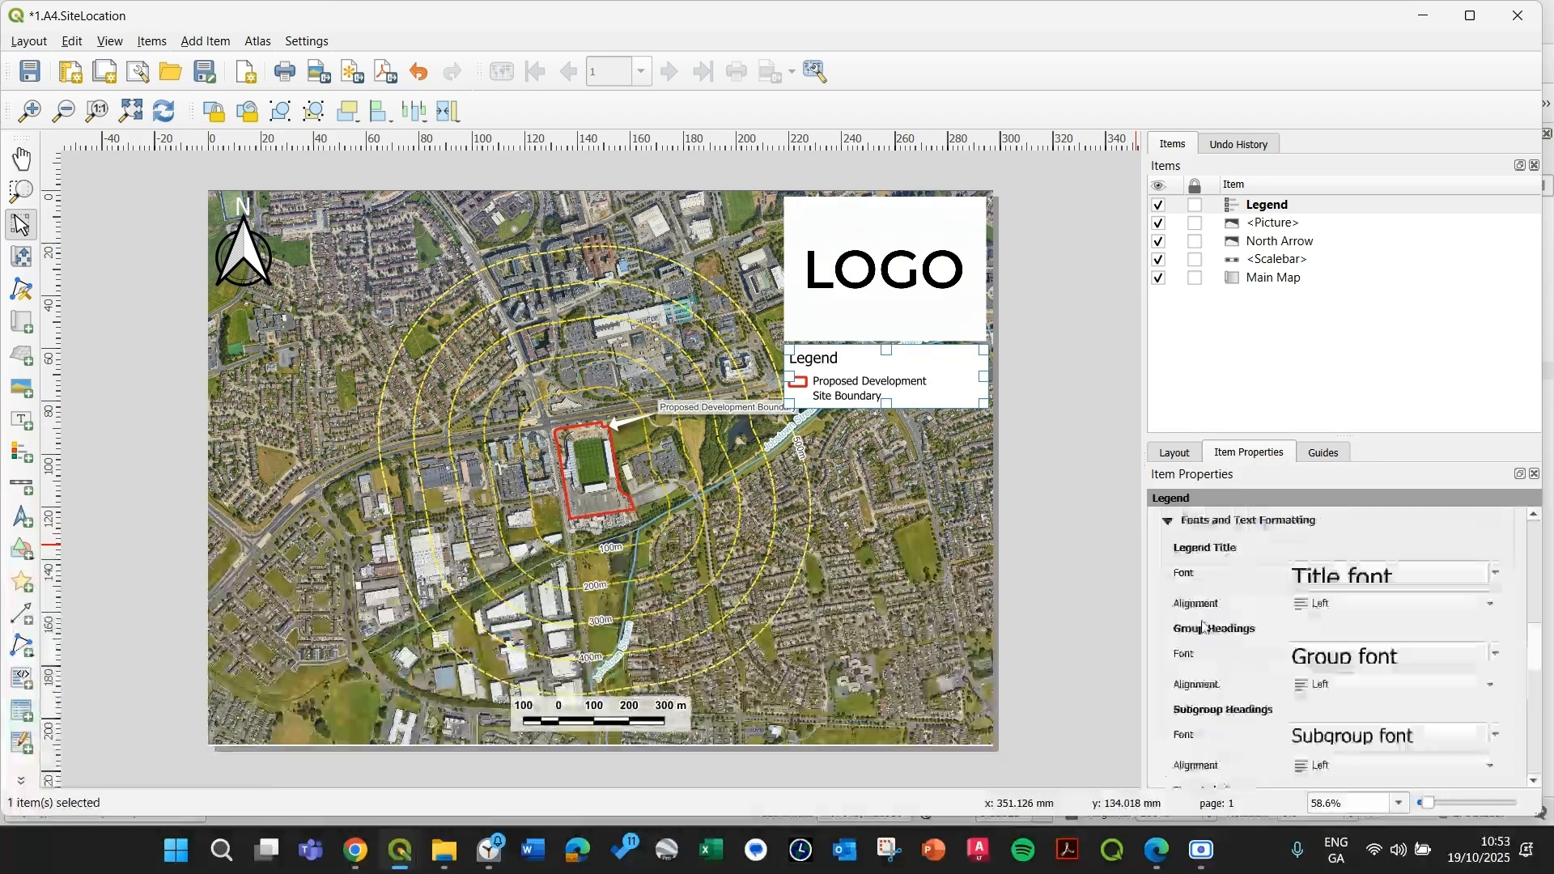
pyautogui.click(1407, 585)
pyautogui.moveTo(1259, 588); pyautogui.dragTo(1161, 591)
pyautogui.write('Arial')
pyautogui.click(1206, 626)
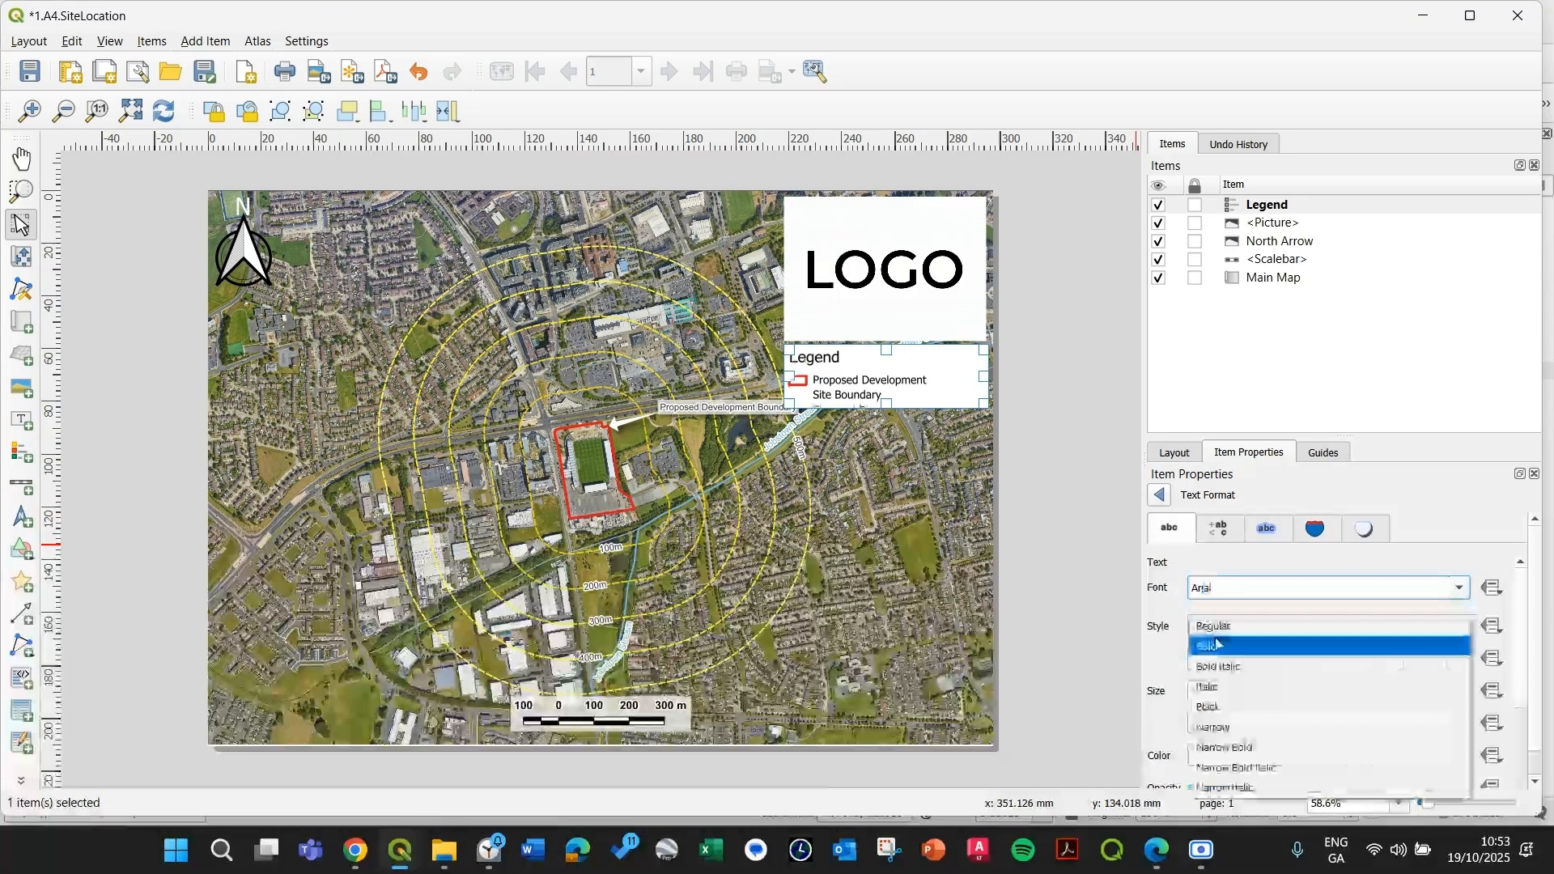
pyautogui.click(1214, 663)
pyautogui.click(1160, 497)
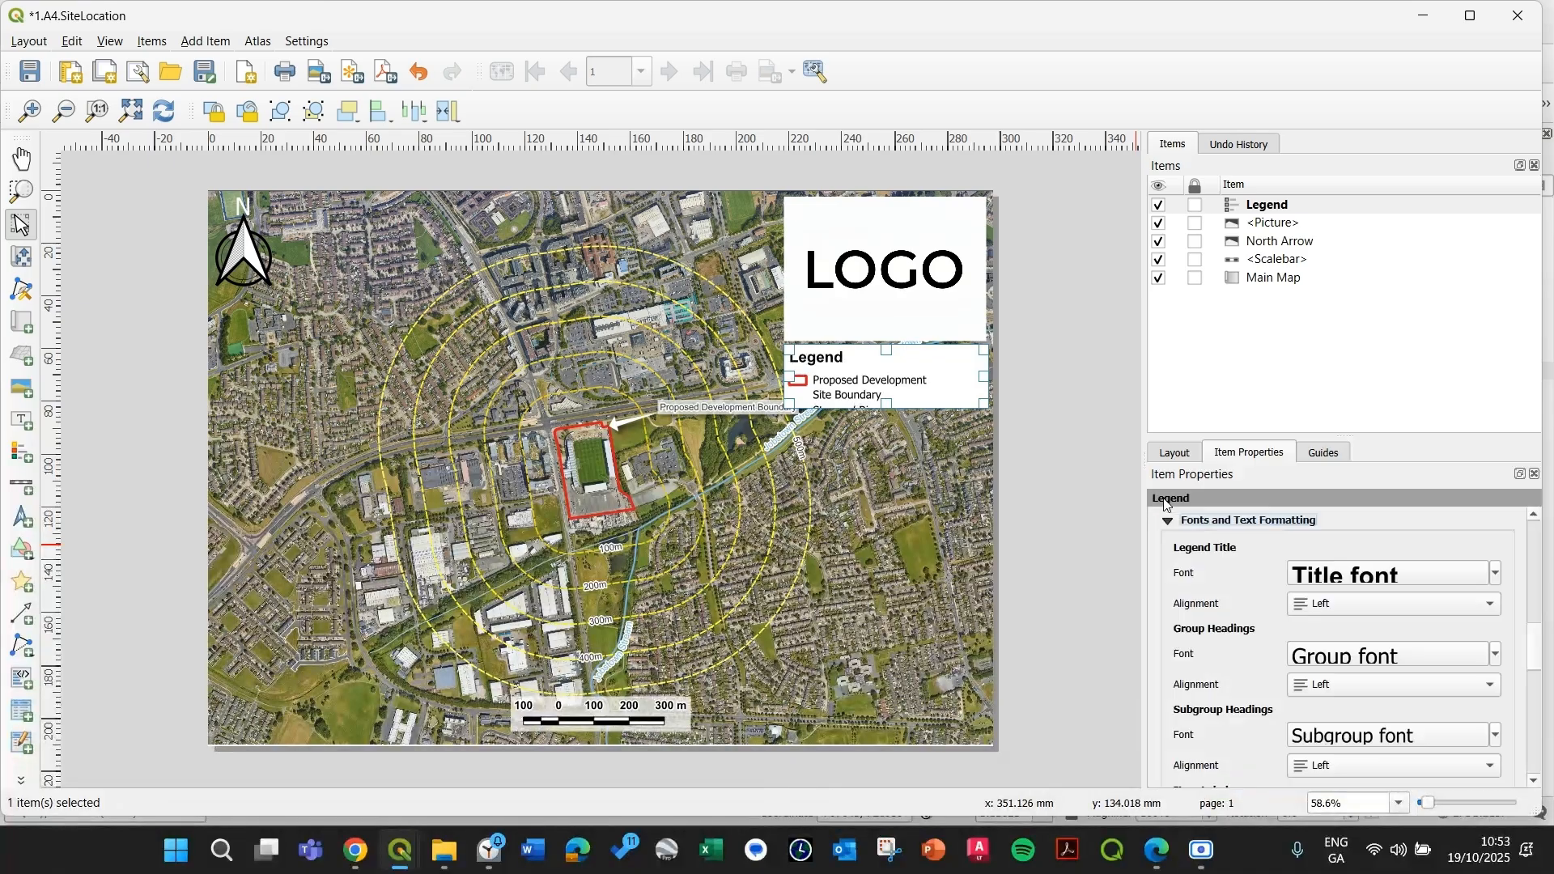
# - Set the legend item labels' font to Arial and extend the legend frame downward to fit the Stream / Rivers entry
pyautogui.scroll(-5, 1183, 620)
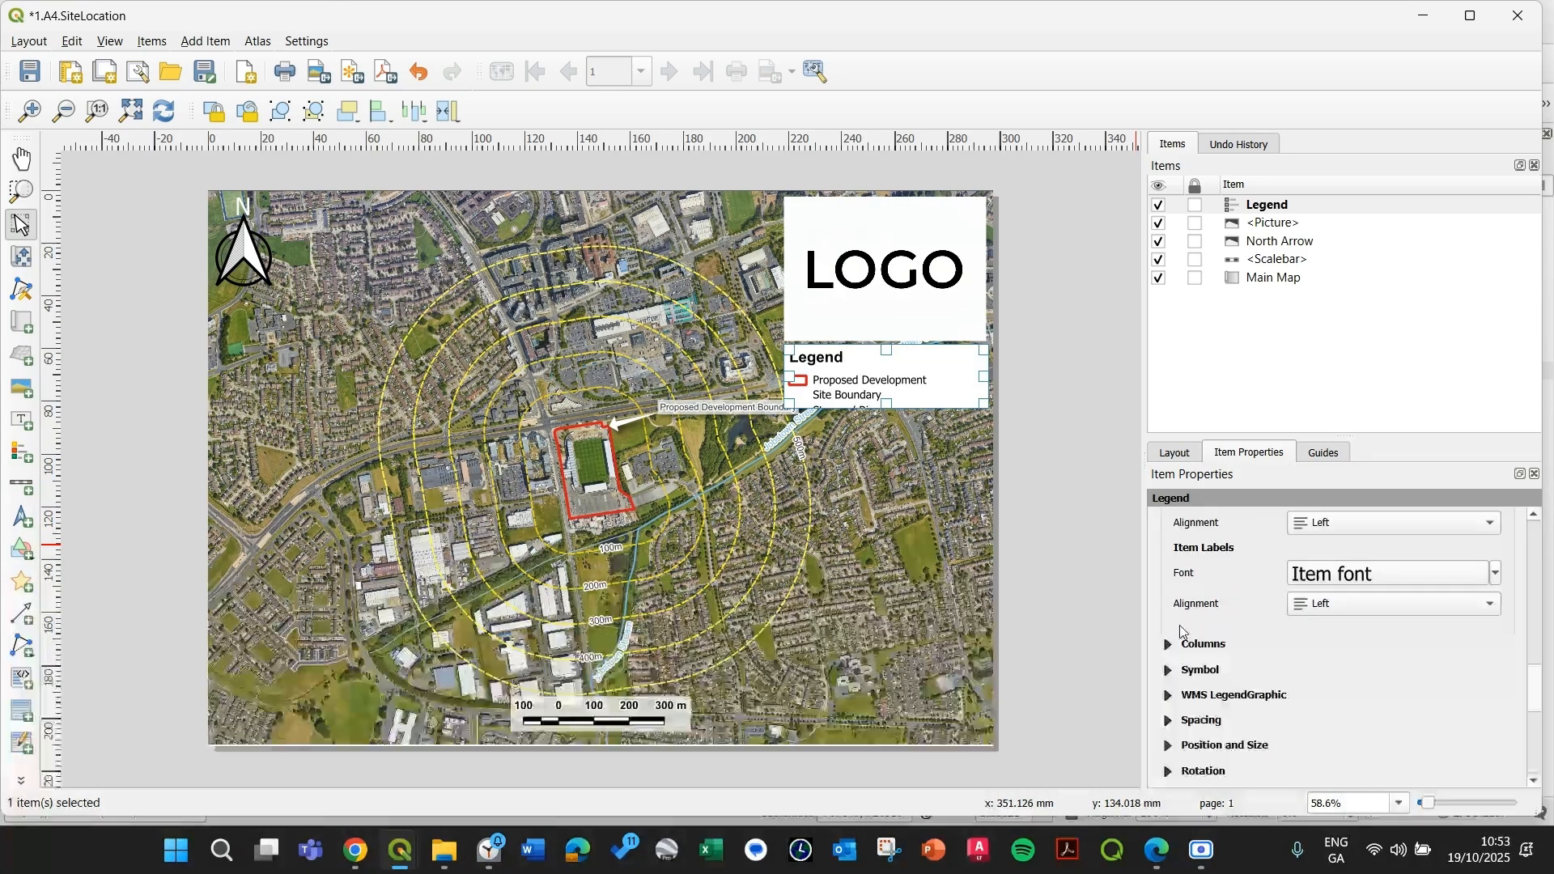
pyautogui.click(1320, 580)
pyautogui.doubleClick(1220, 592)
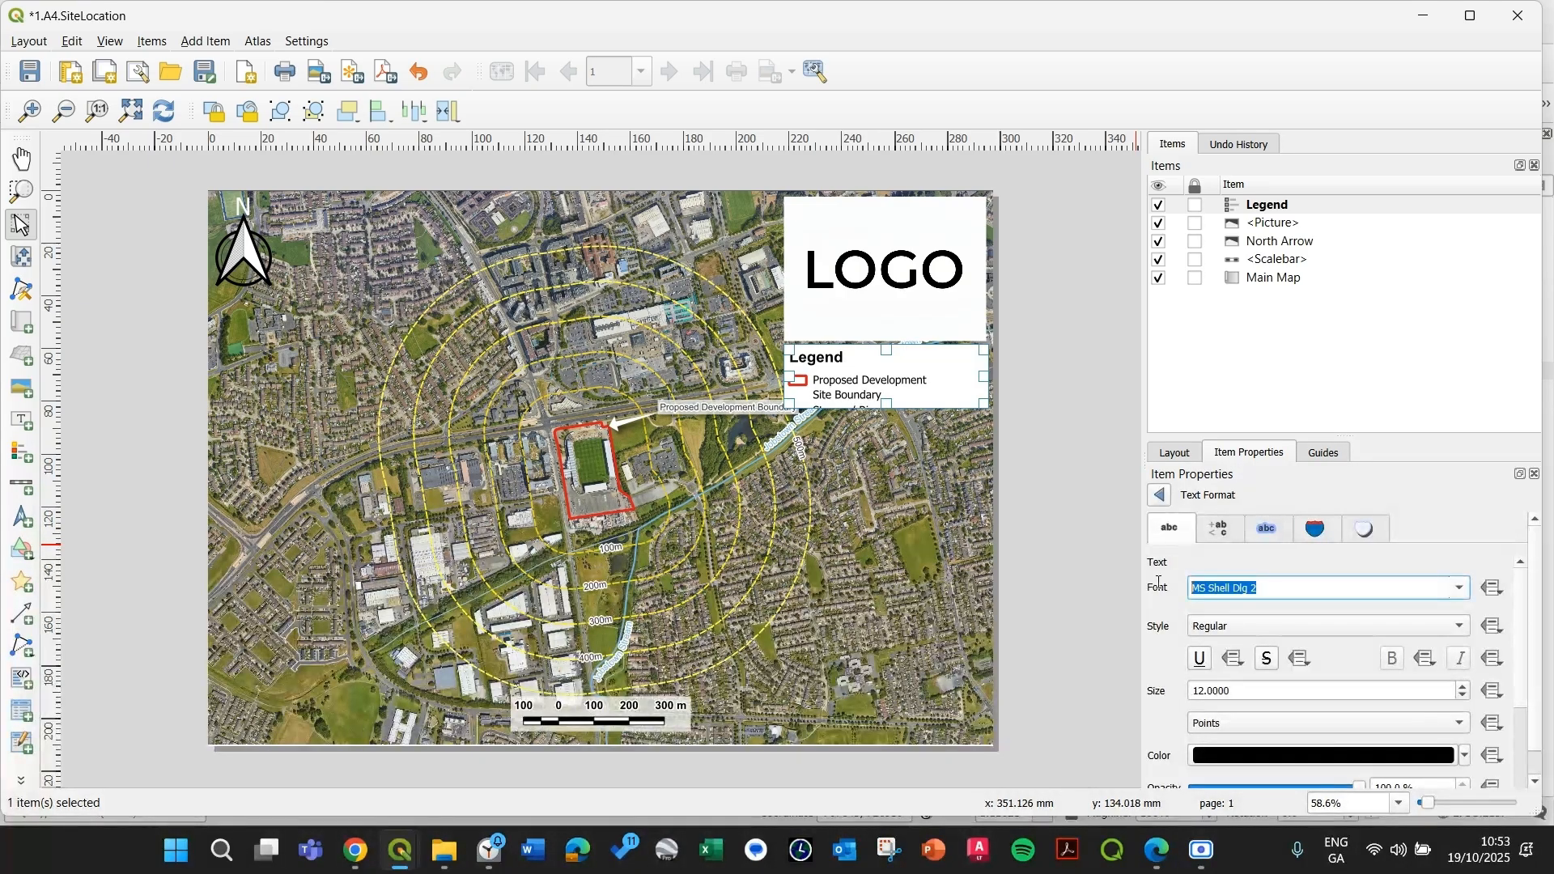
pyautogui.write('arial')
pyautogui.press('Return')
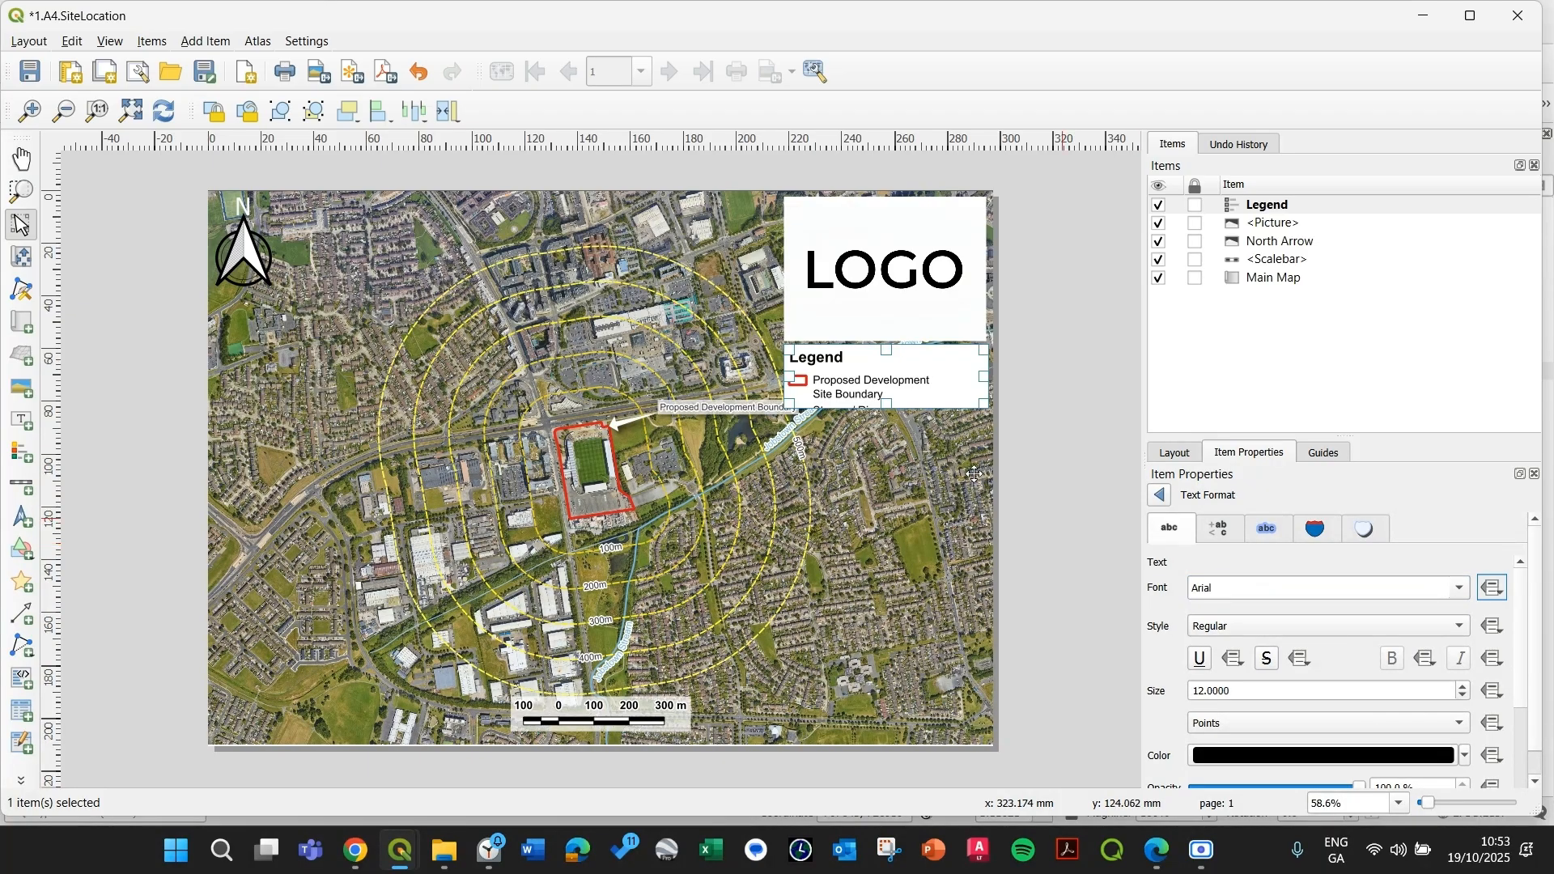
pyautogui.moveTo(887, 402); pyautogui.dragTo(888, 418)
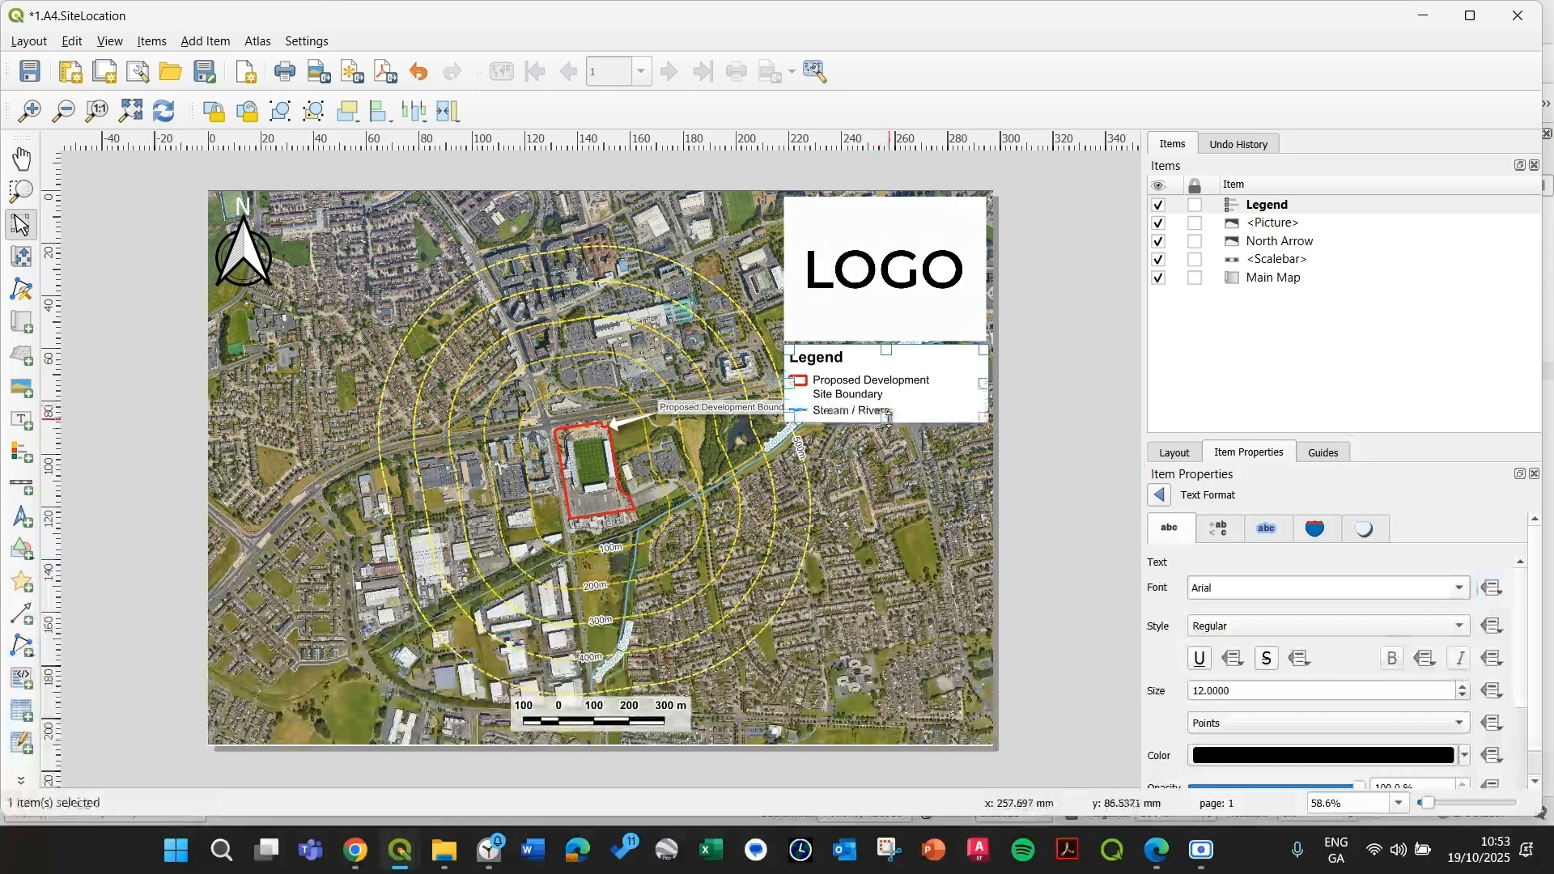
pyautogui.click(1160, 495)
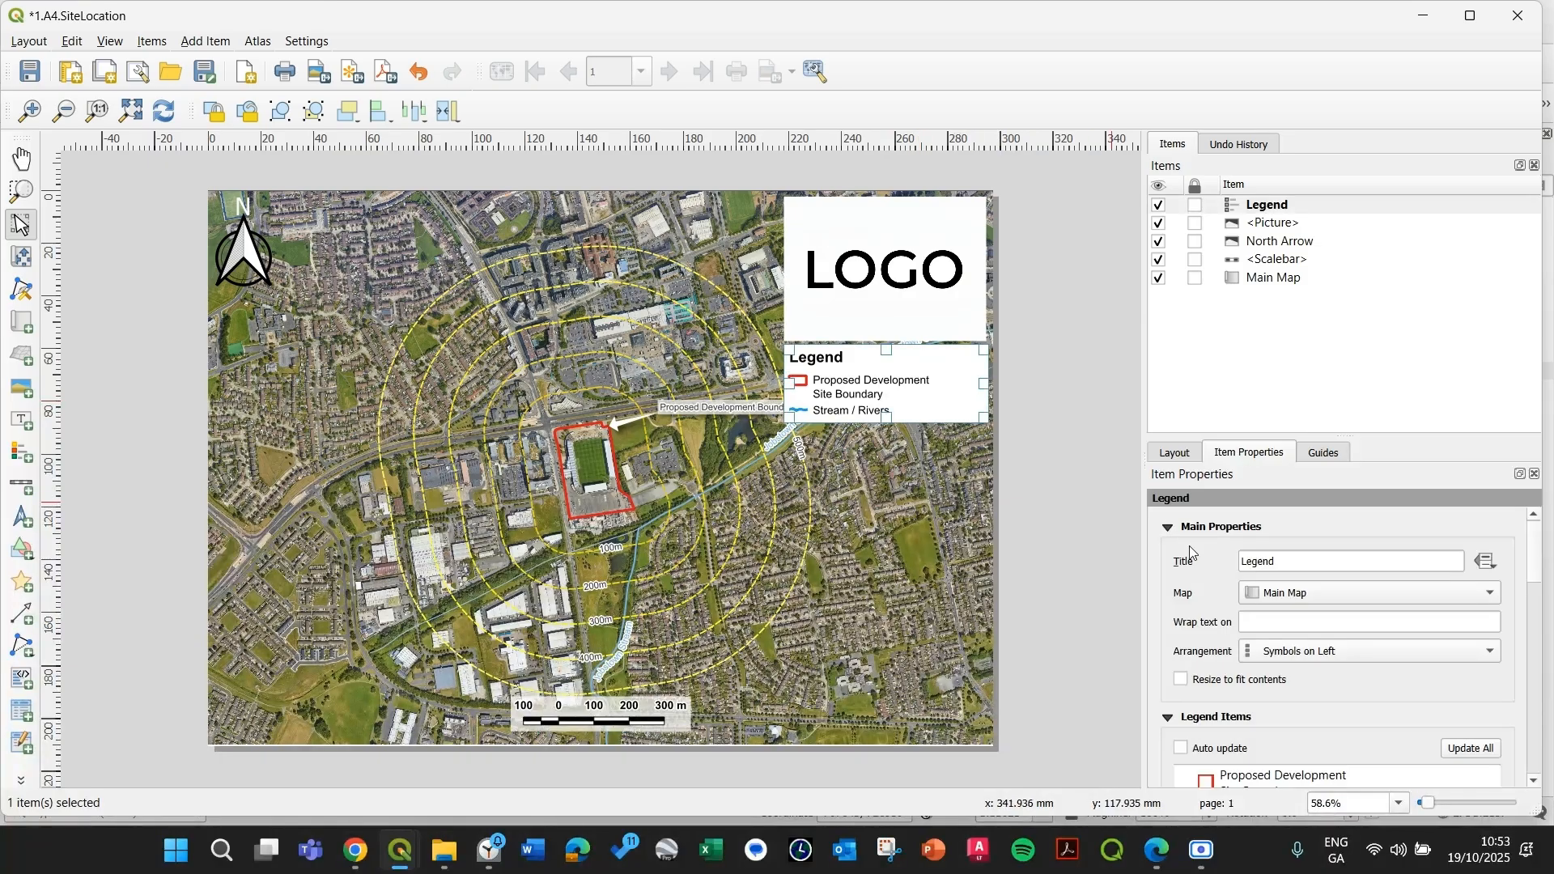
# - Enable a frame around the legend with a thickness of 1.00 mm and a white colour
pyautogui.scroll(-10, 1164, 582)
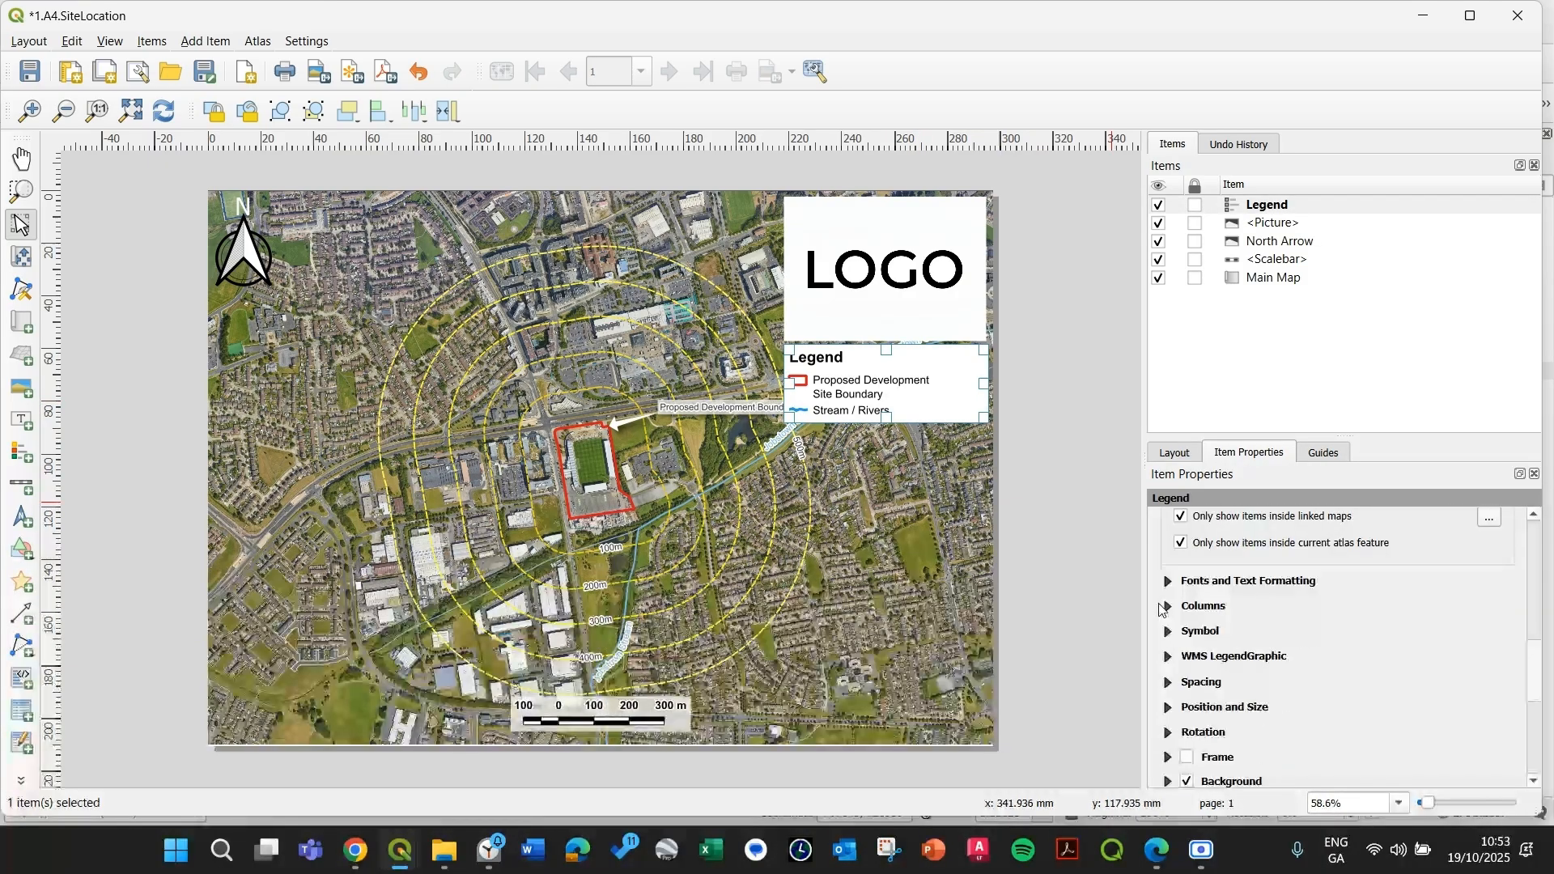
pyautogui.click(1187, 636)
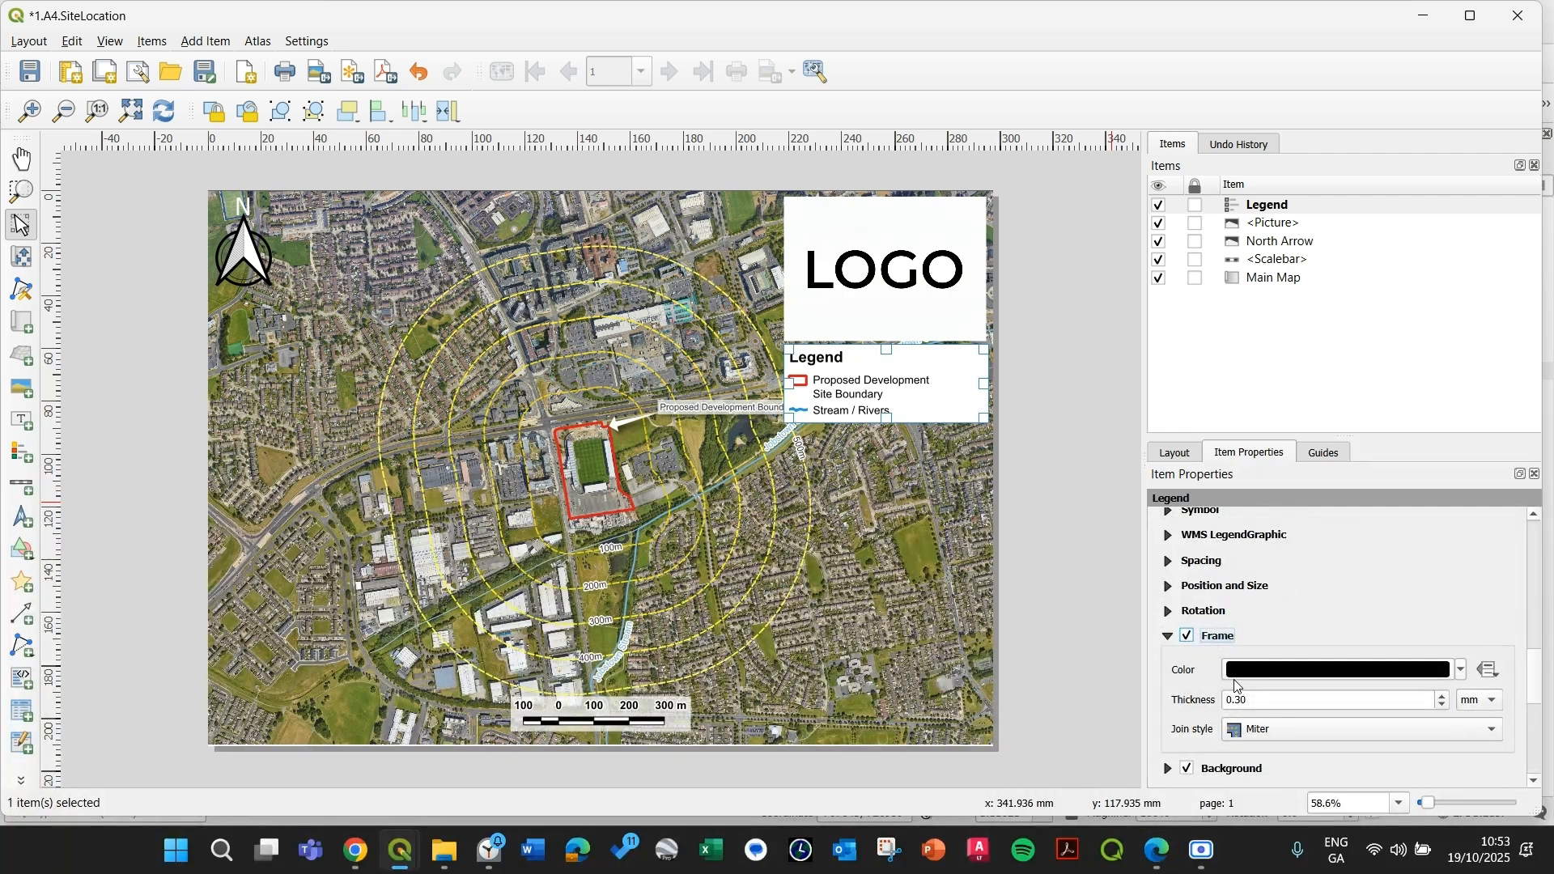
pyautogui.click(1301, 699)
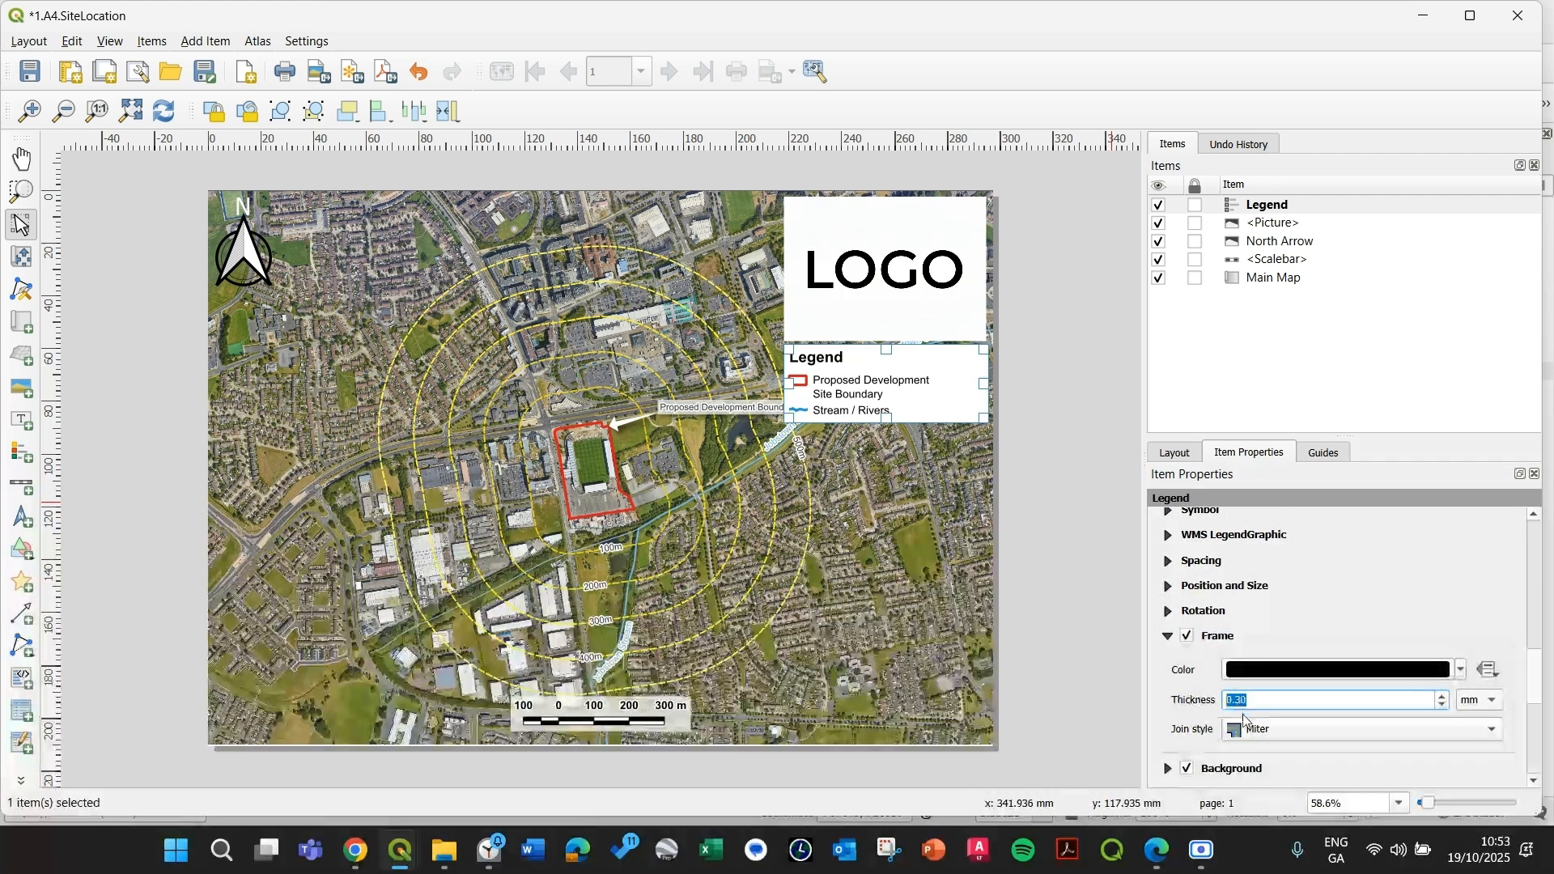
pyautogui.click(1276, 670)
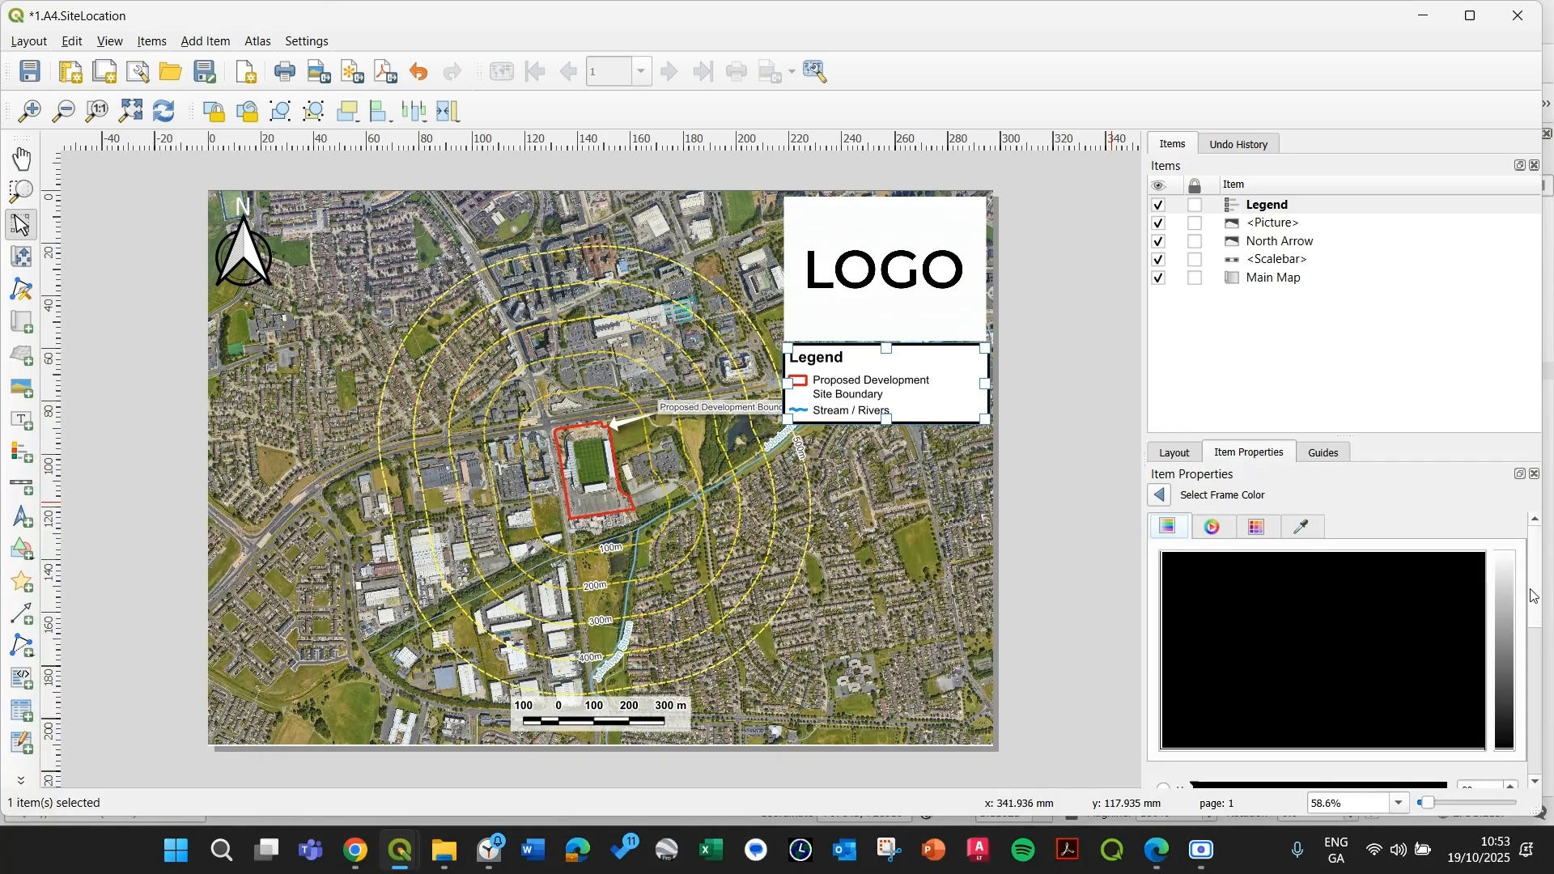
pyautogui.click(1505, 591)
pyautogui.click(1161, 496)
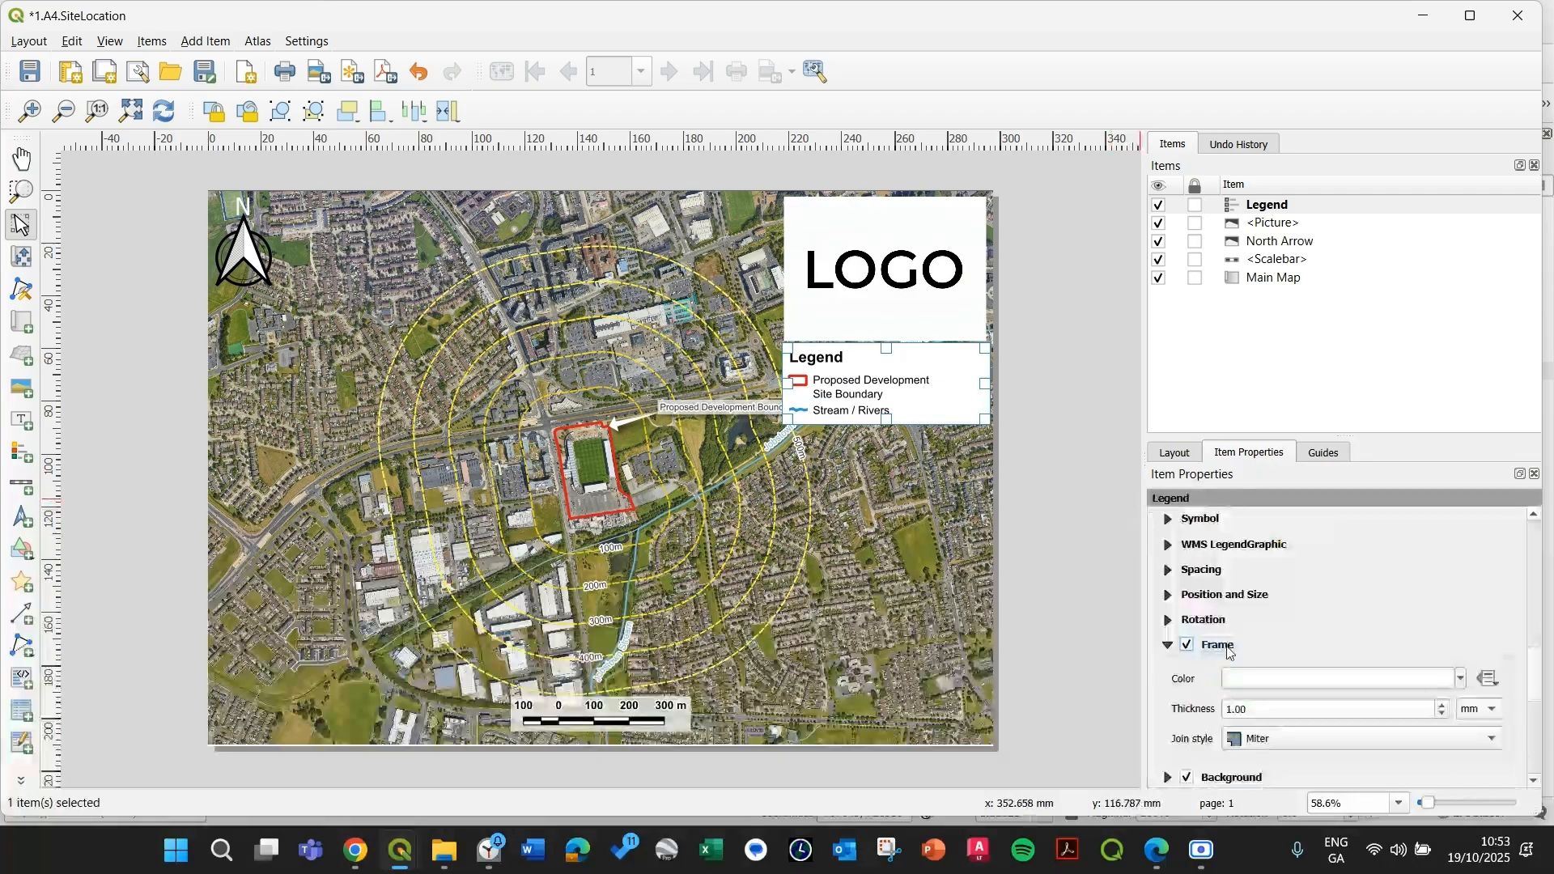
# - Set the opacity of the legend's white background colour to 65%
pyautogui.scroll(-2, 1171, 741)
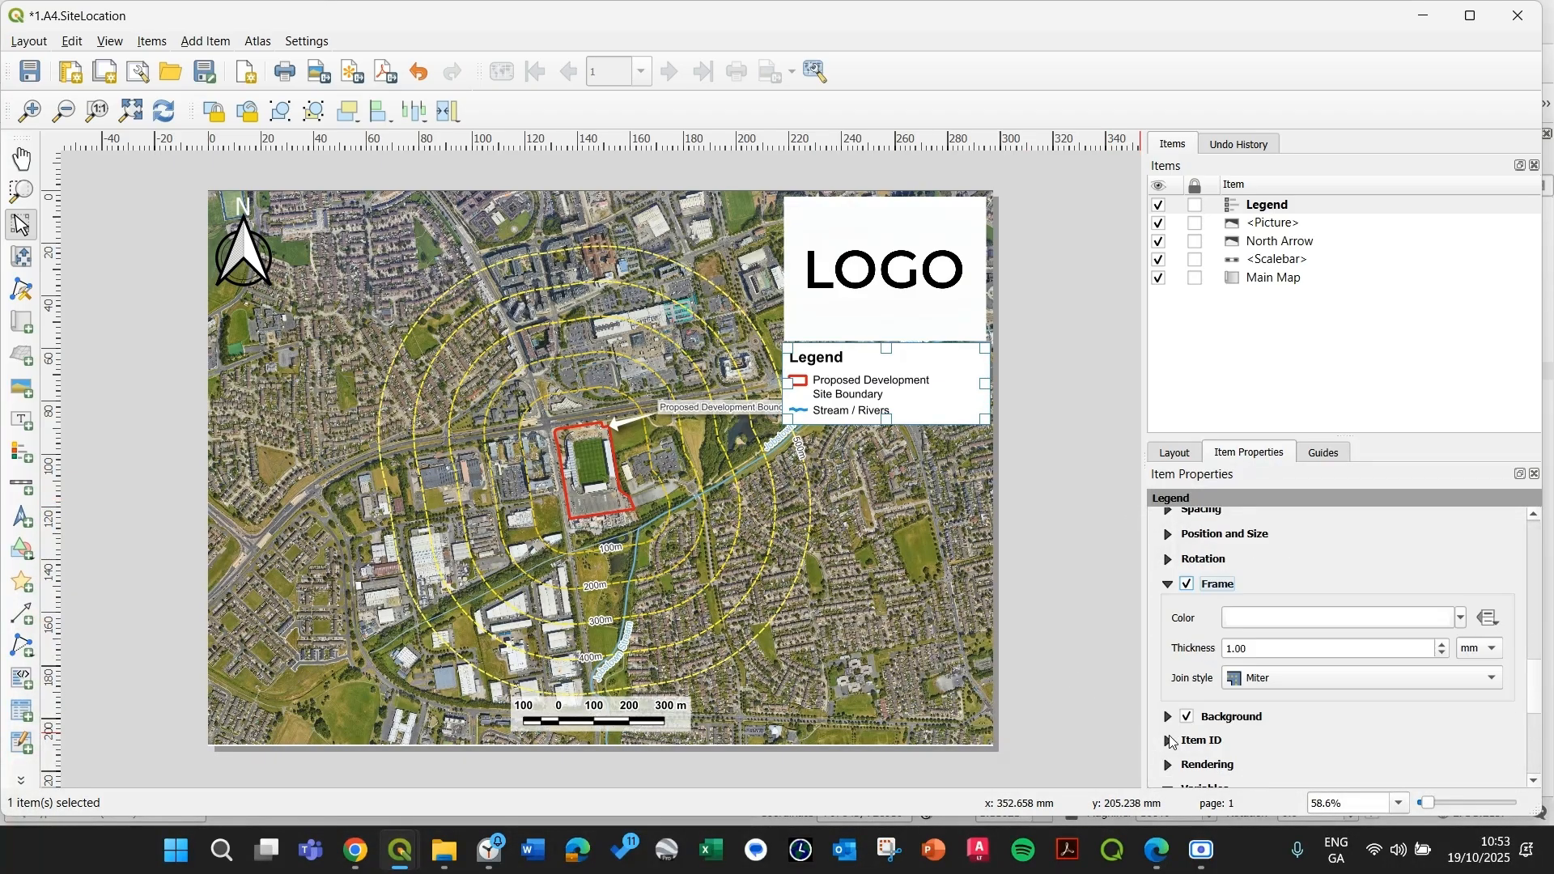
pyautogui.scroll(-2, 1171, 742)
pyautogui.click(1167, 656)
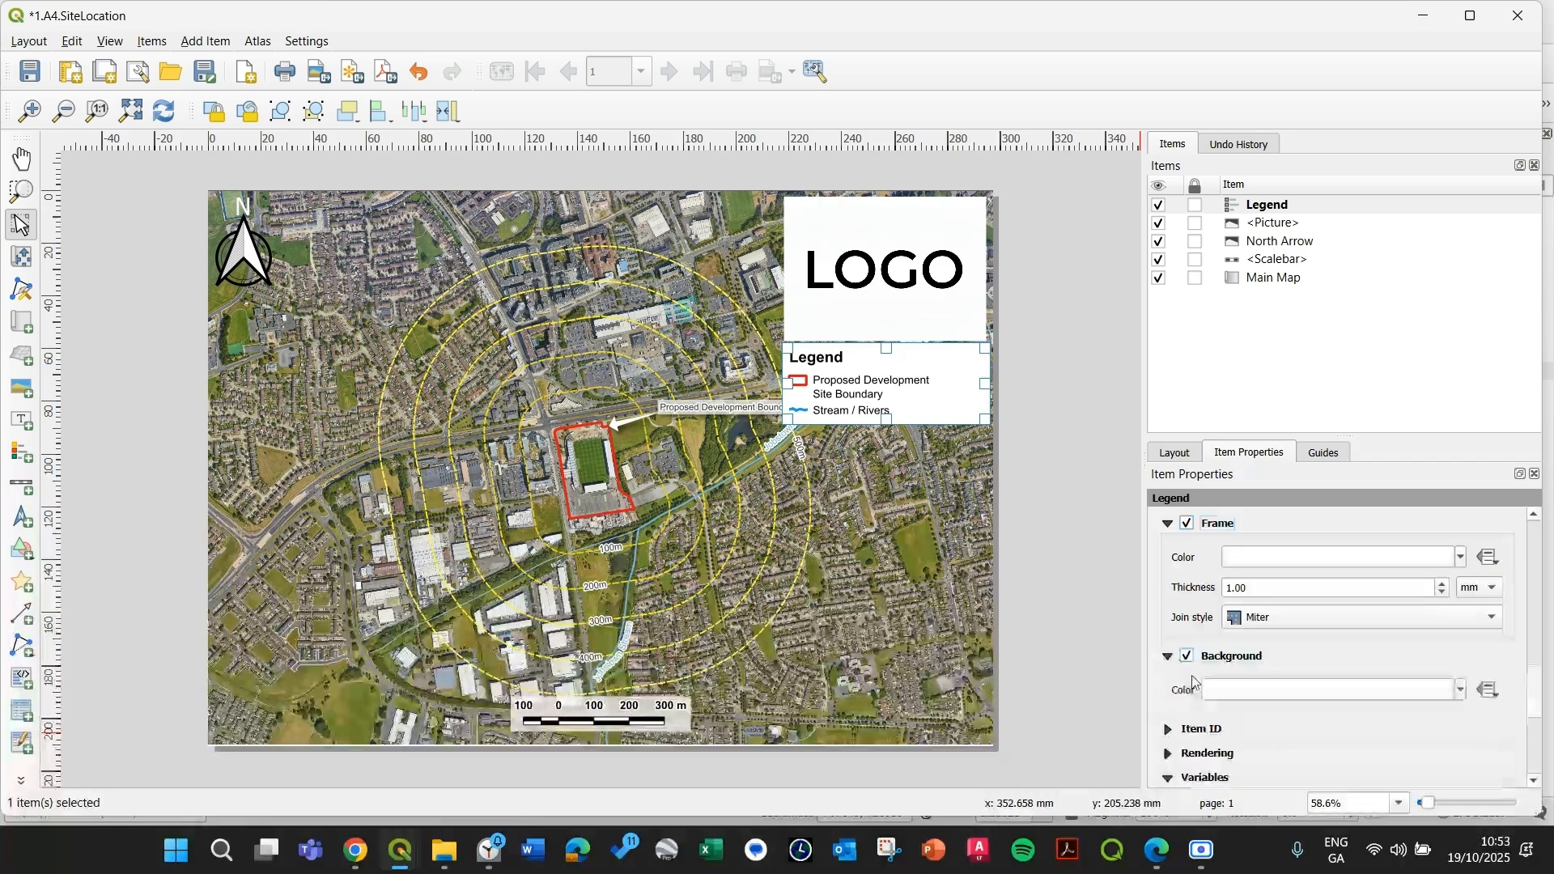
pyautogui.click(1225, 694)
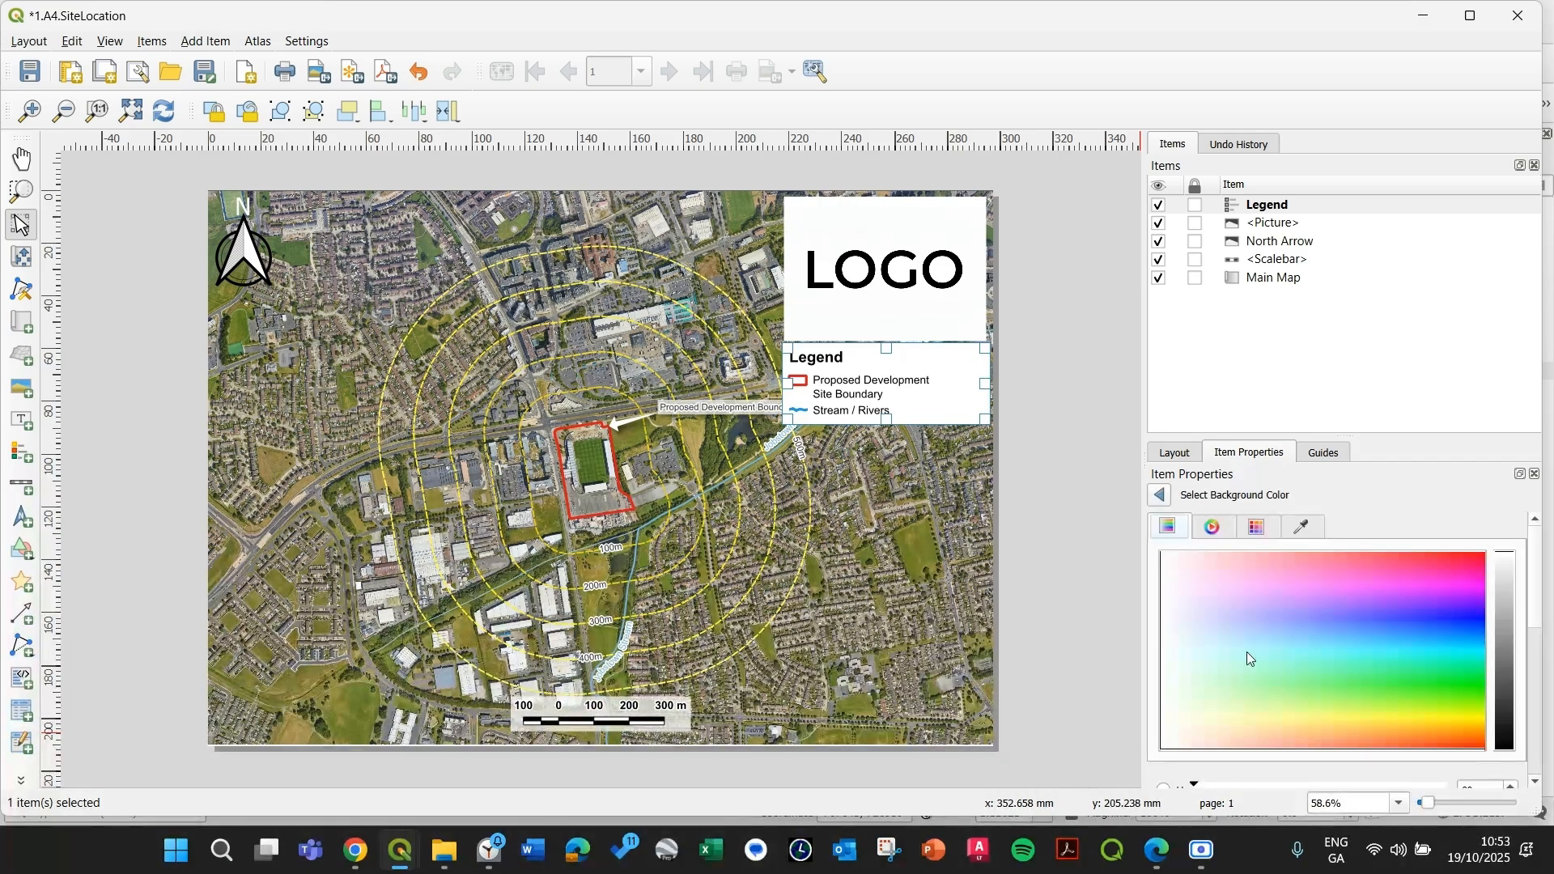
pyautogui.click(1162, 496)
pyautogui.scroll(-4, 1222, 712)
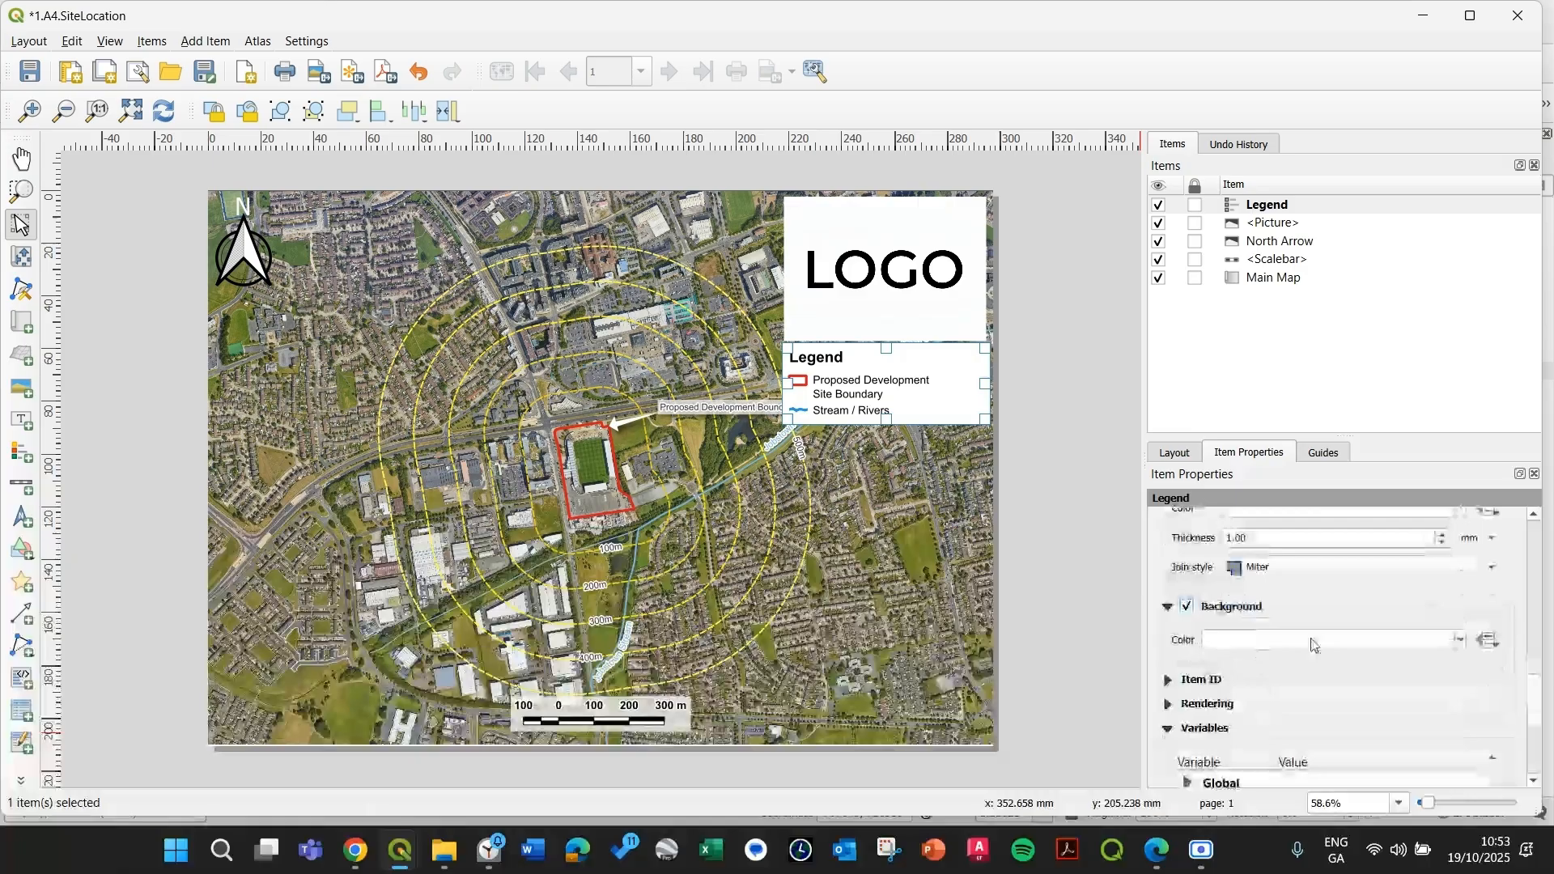
pyautogui.click(1380, 644)
pyautogui.scroll(-3, 1388, 671)
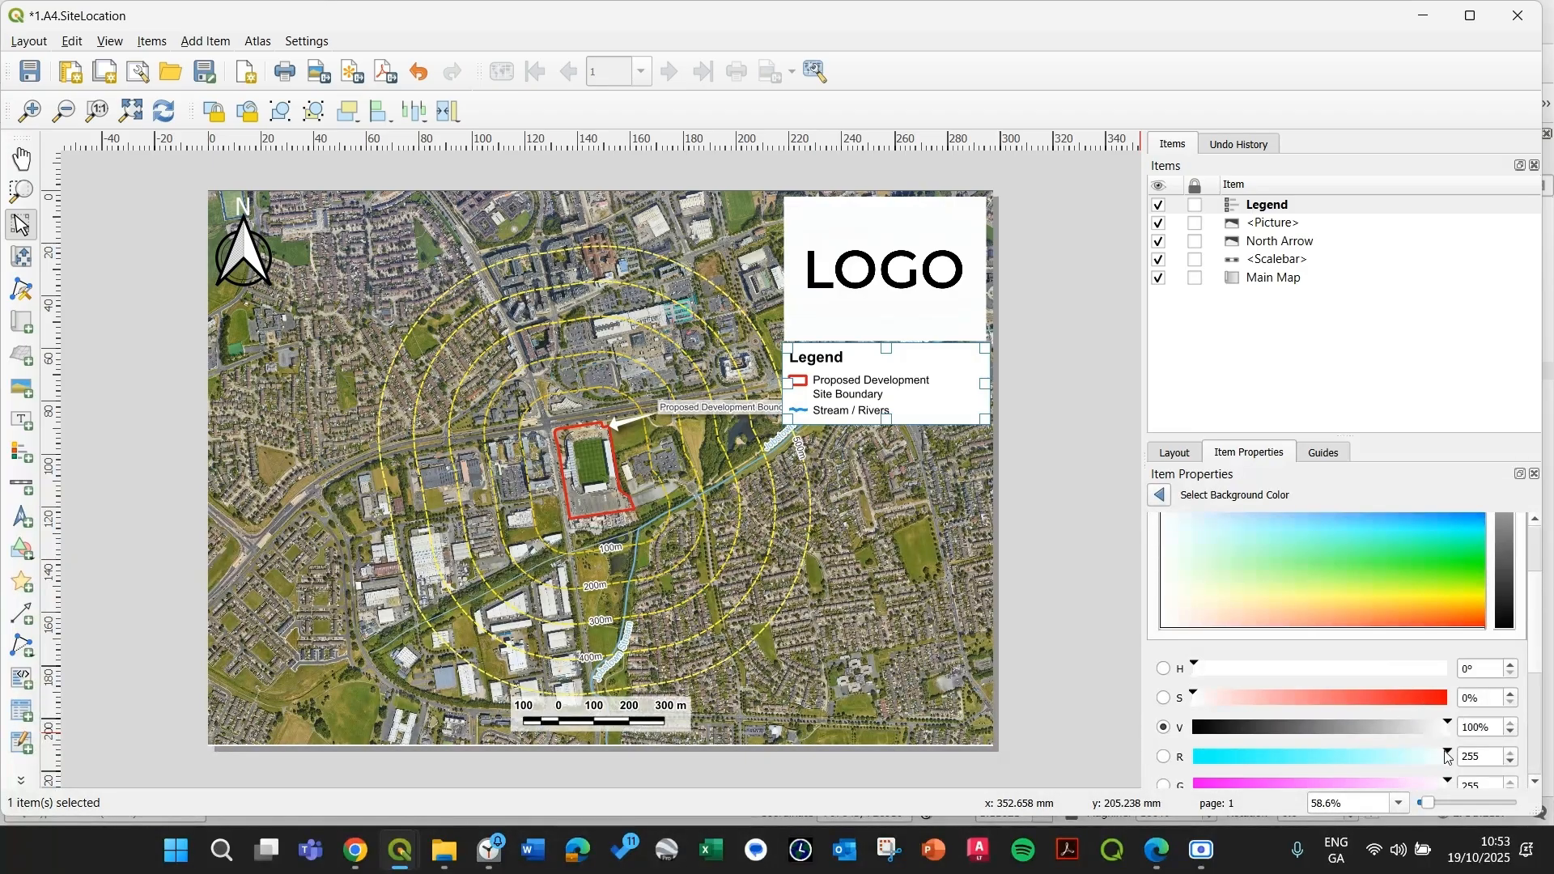
pyautogui.moveTo(1535, 646); pyautogui.dragTo(1436, 661)
pyautogui.rightClick(1535, 707)
pyautogui.click(1396, 667)
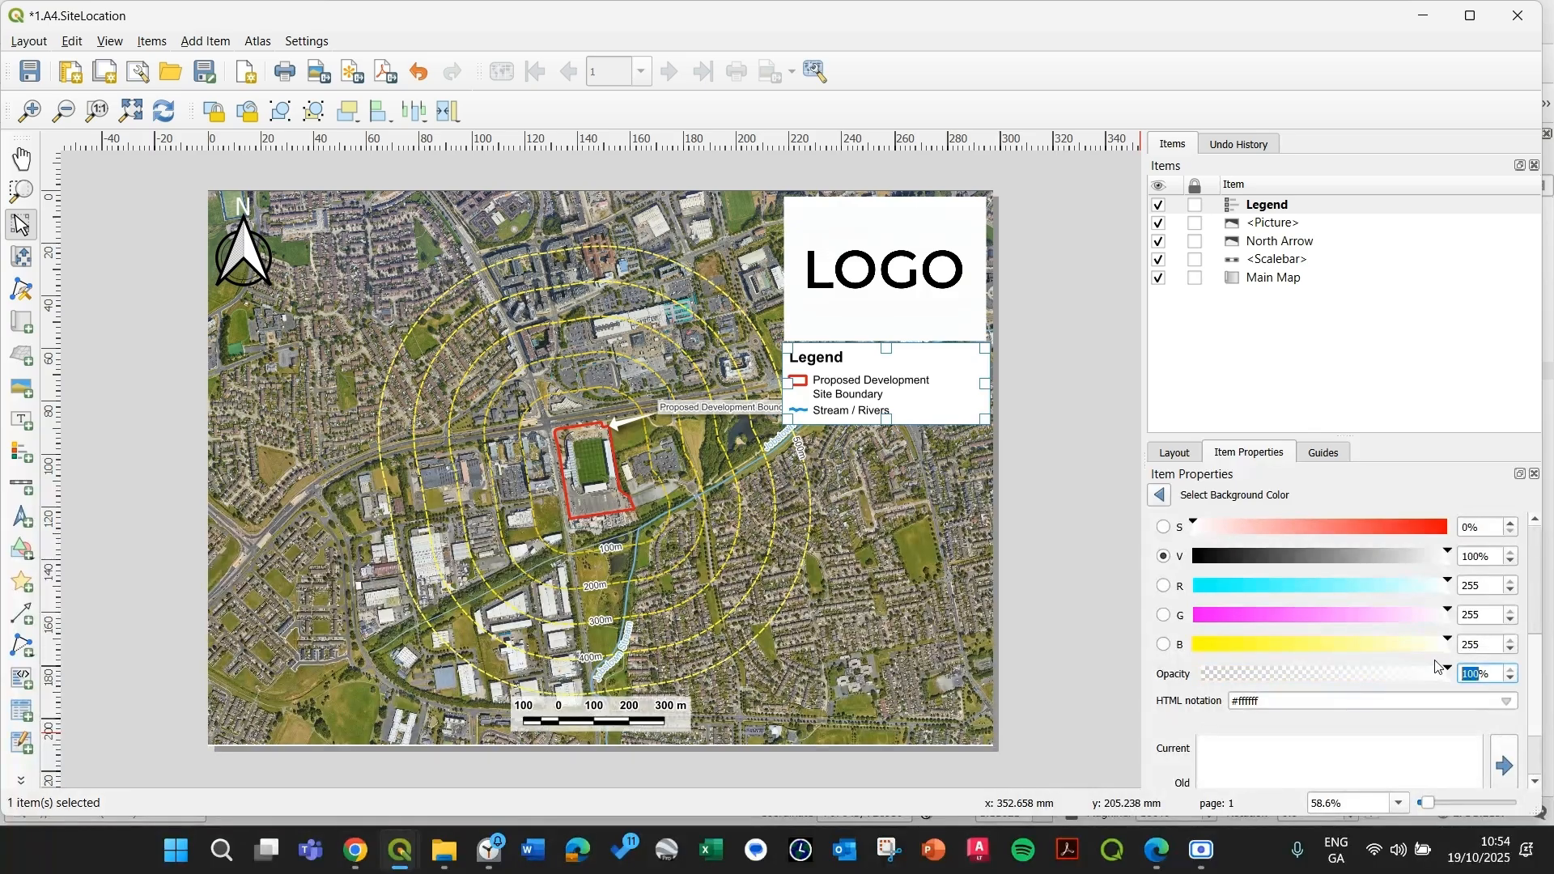
pyautogui.write('65')
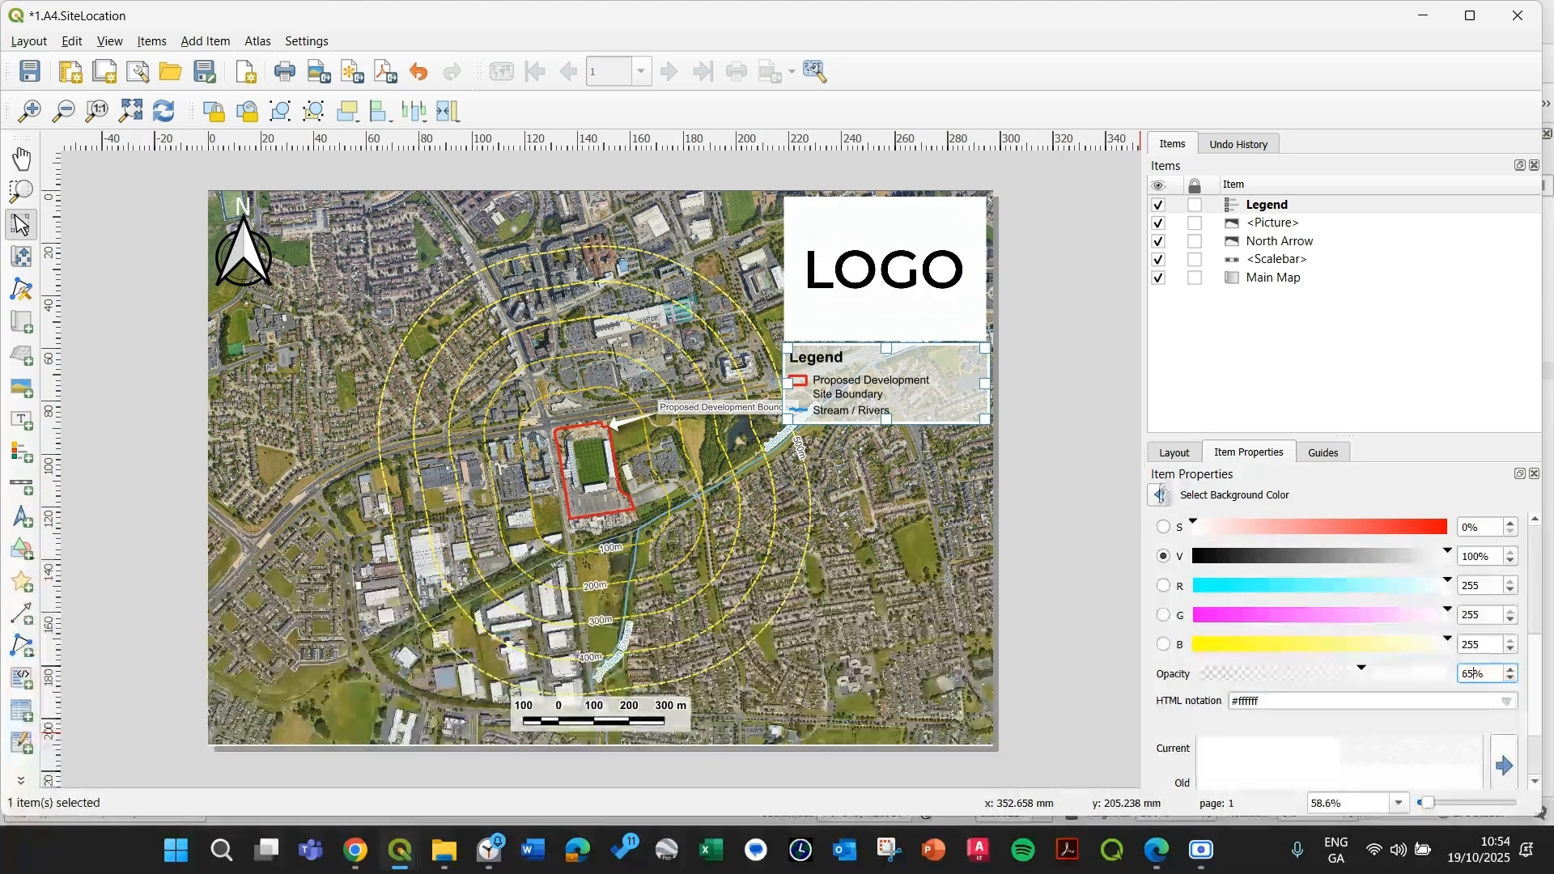
pyautogui.click(1160, 496)
# - Move the main map's content up and left within its frame so the Proposed Development Boundary label clears the legend
pyautogui.click(1058, 506)
pyautogui.click(745, 675)
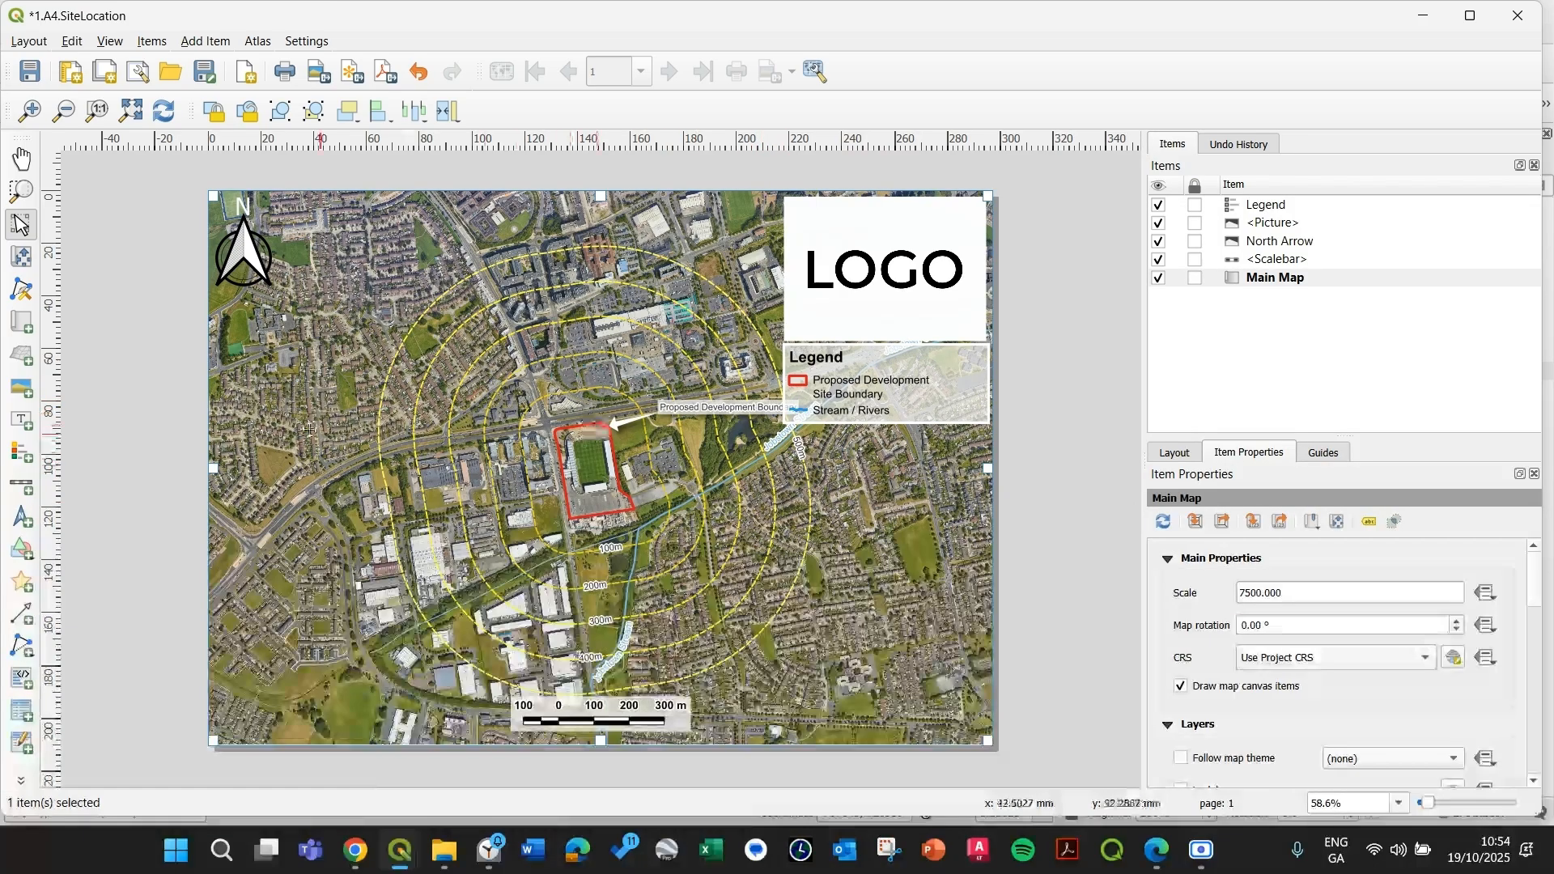
pyautogui.press('c')
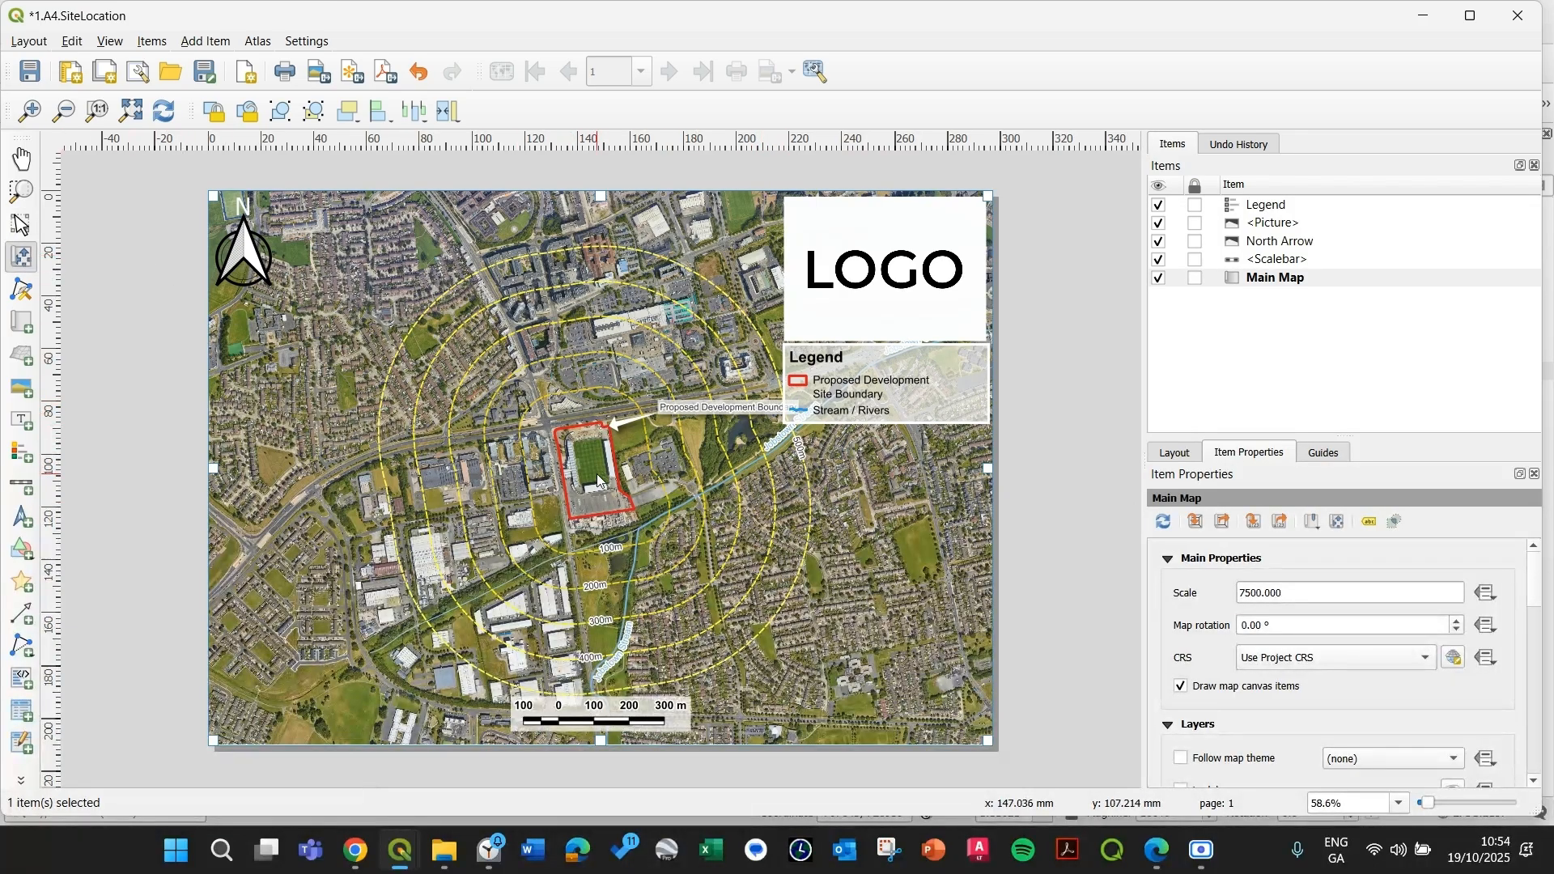
pyautogui.moveTo(598, 480); pyautogui.dragTo(545, 461)
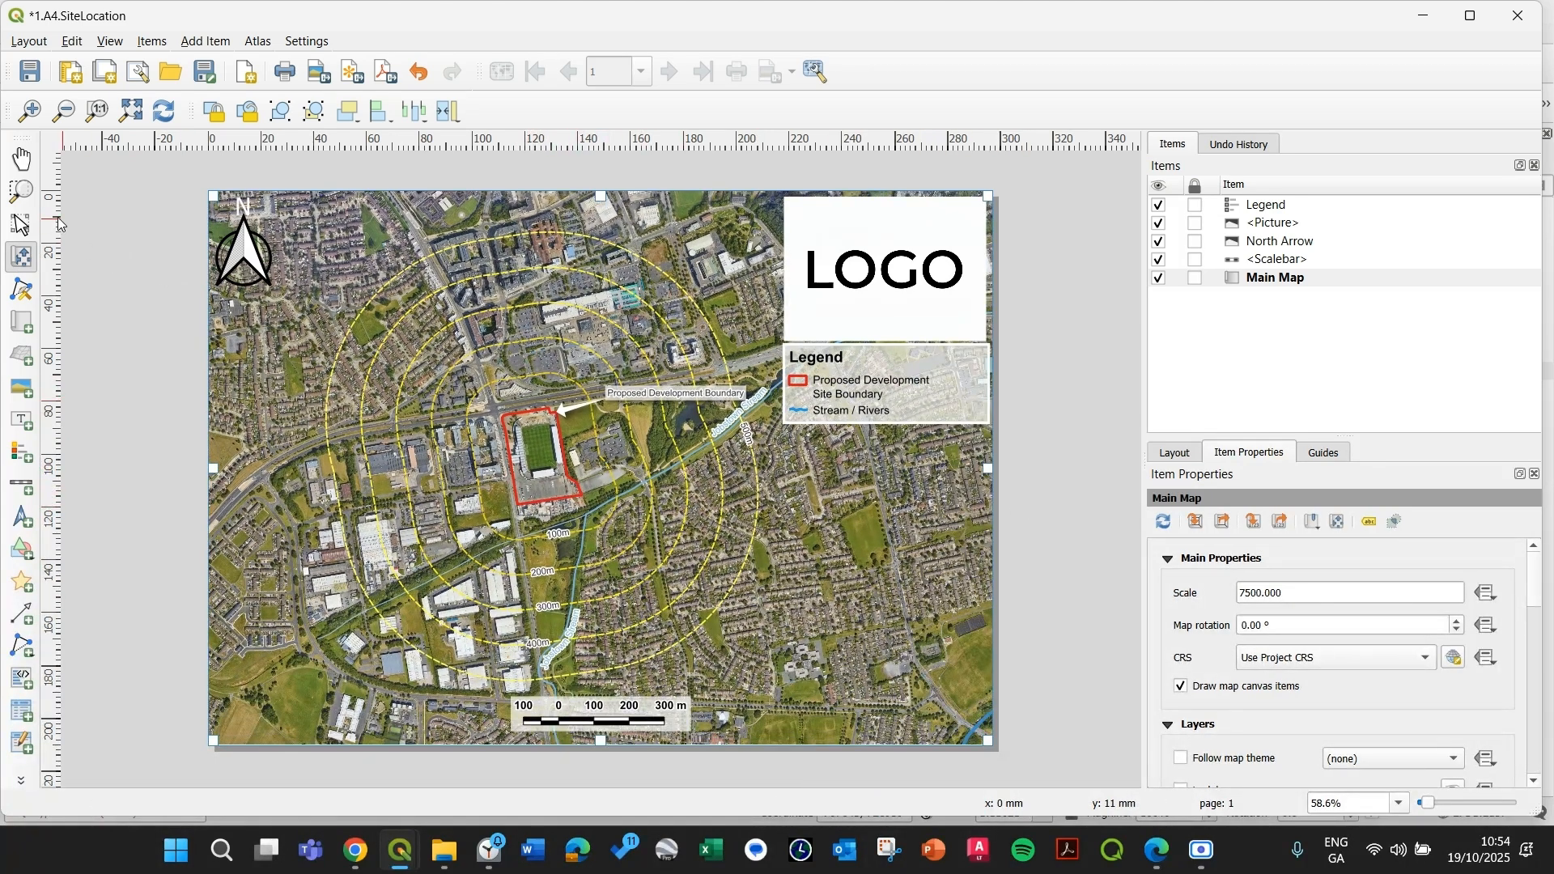
# - Narrow the legend slightly from its right edge and nudge it right to line up with the logo above
pyautogui.click(21, 224)
pyautogui.click(915, 380)
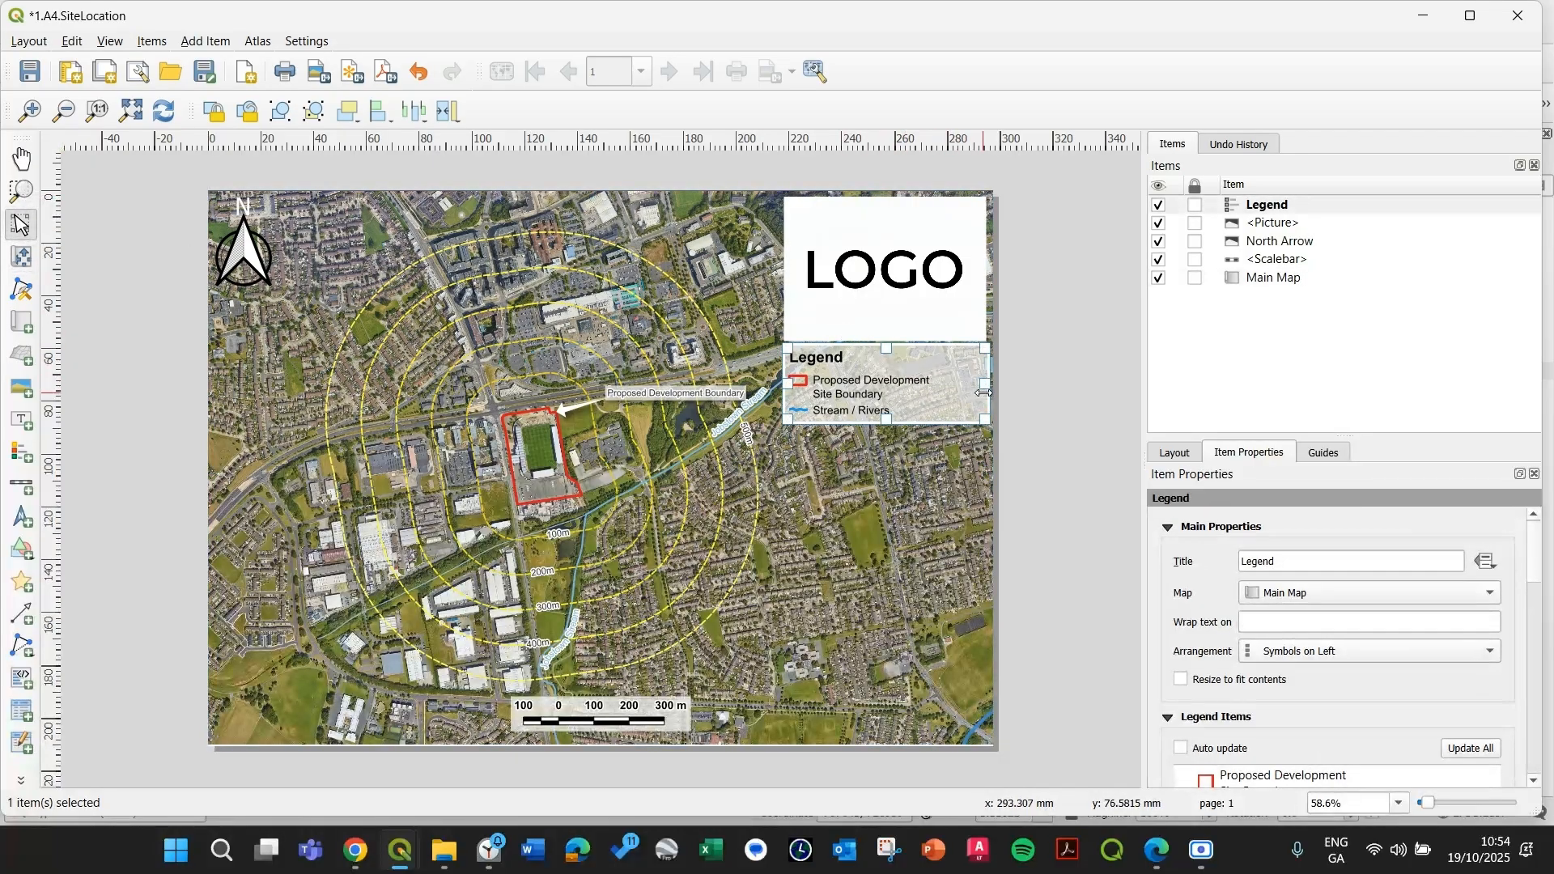
pyautogui.click(1007, 387)
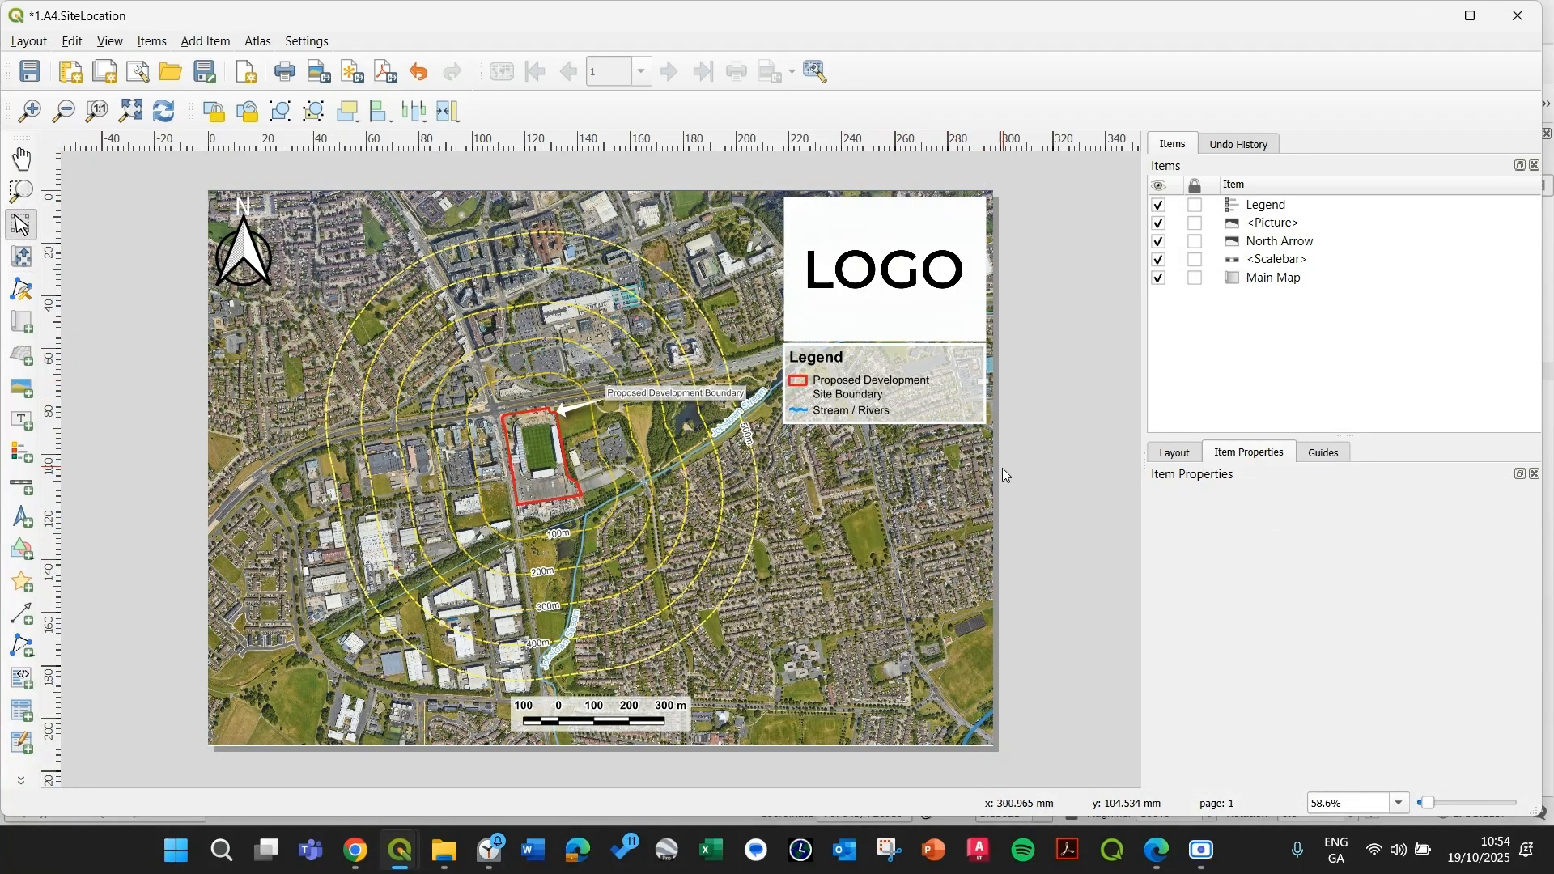
pyautogui.click(802, 394)
pyautogui.moveTo(801, 394); pyautogui.dragTo(803, 394)
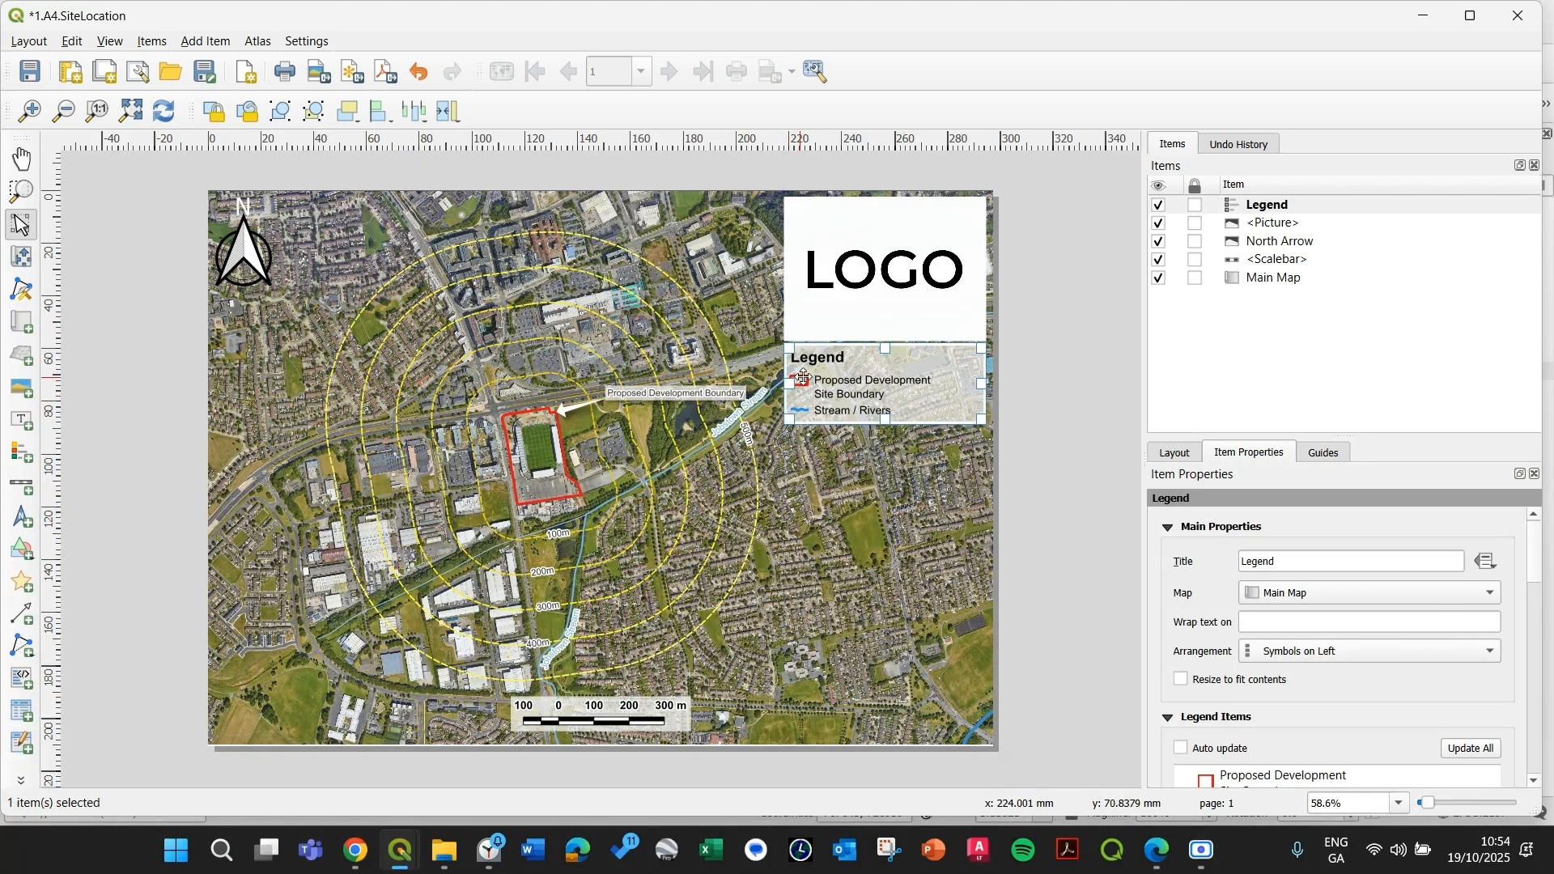
pyautogui.click(861, 311)
pyautogui.click(1079, 361)
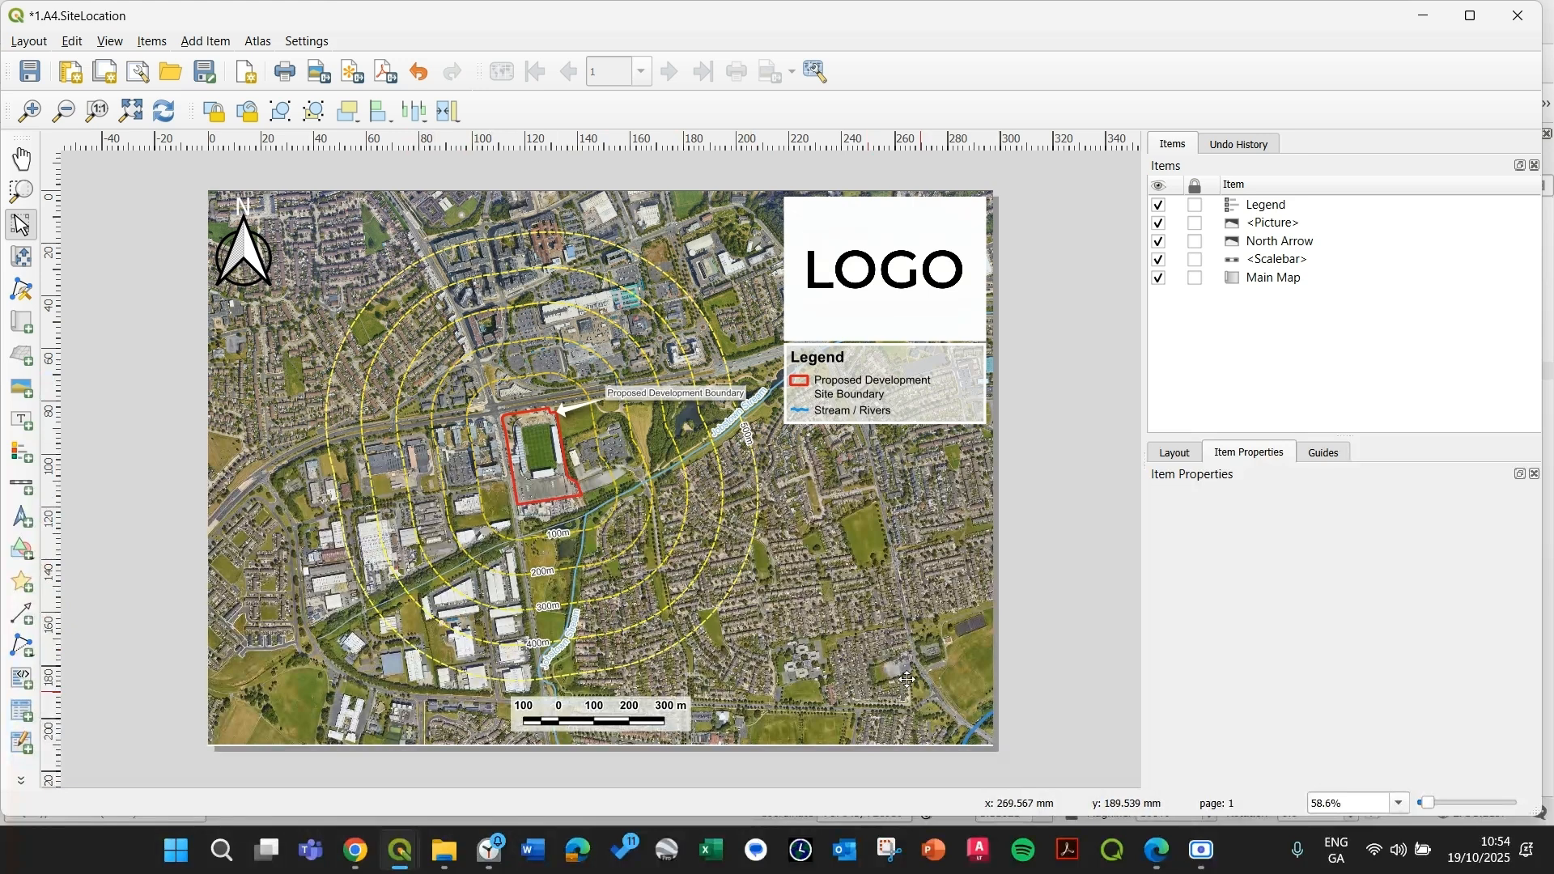
# - Save the project together with the A4 site location layout
pyautogui.click(207, 77)
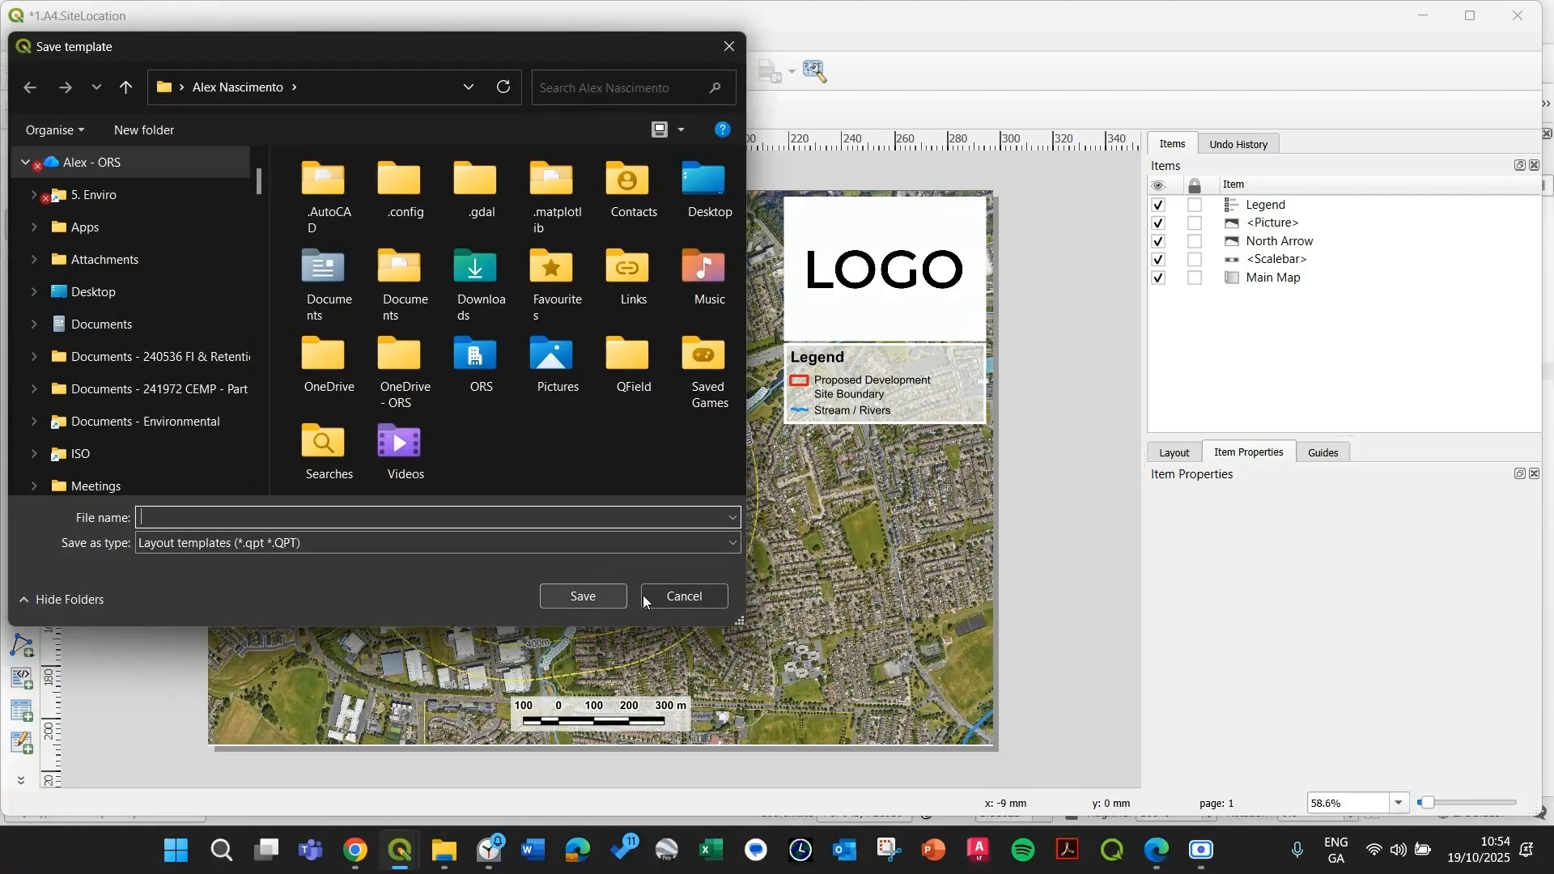
pyautogui.click(645, 600)
pyautogui.click(19, 74)
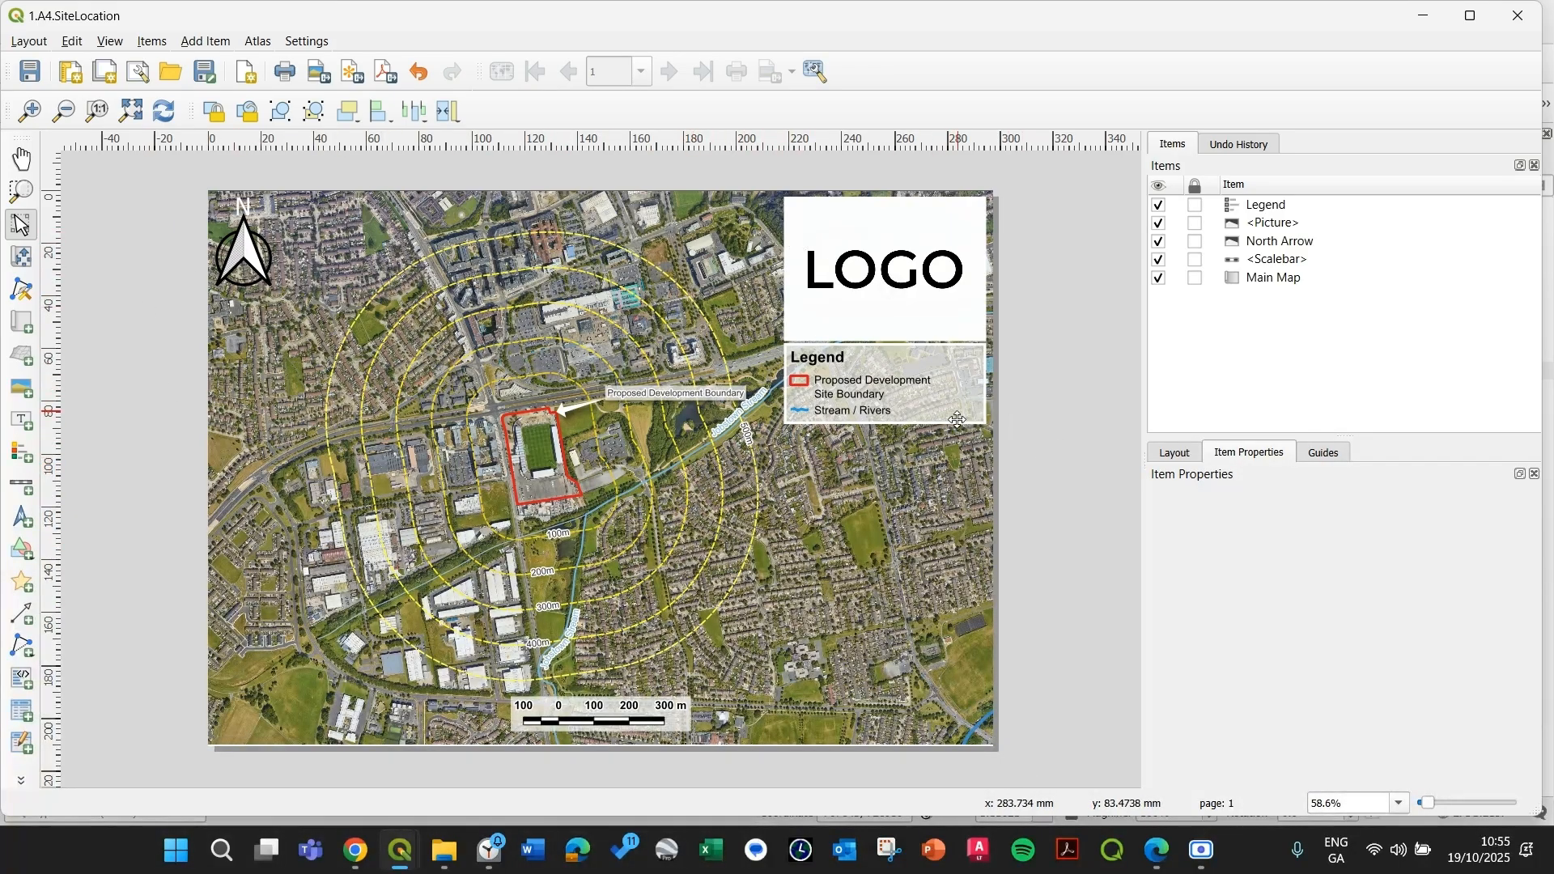
# - Return to the main QGIS window and hide the Site Buffer, WATER_RivNetRoutes, XXXXXXX_QGis&Beer_Exercise_RB and Images layers
pyautogui.click(1425, 15)
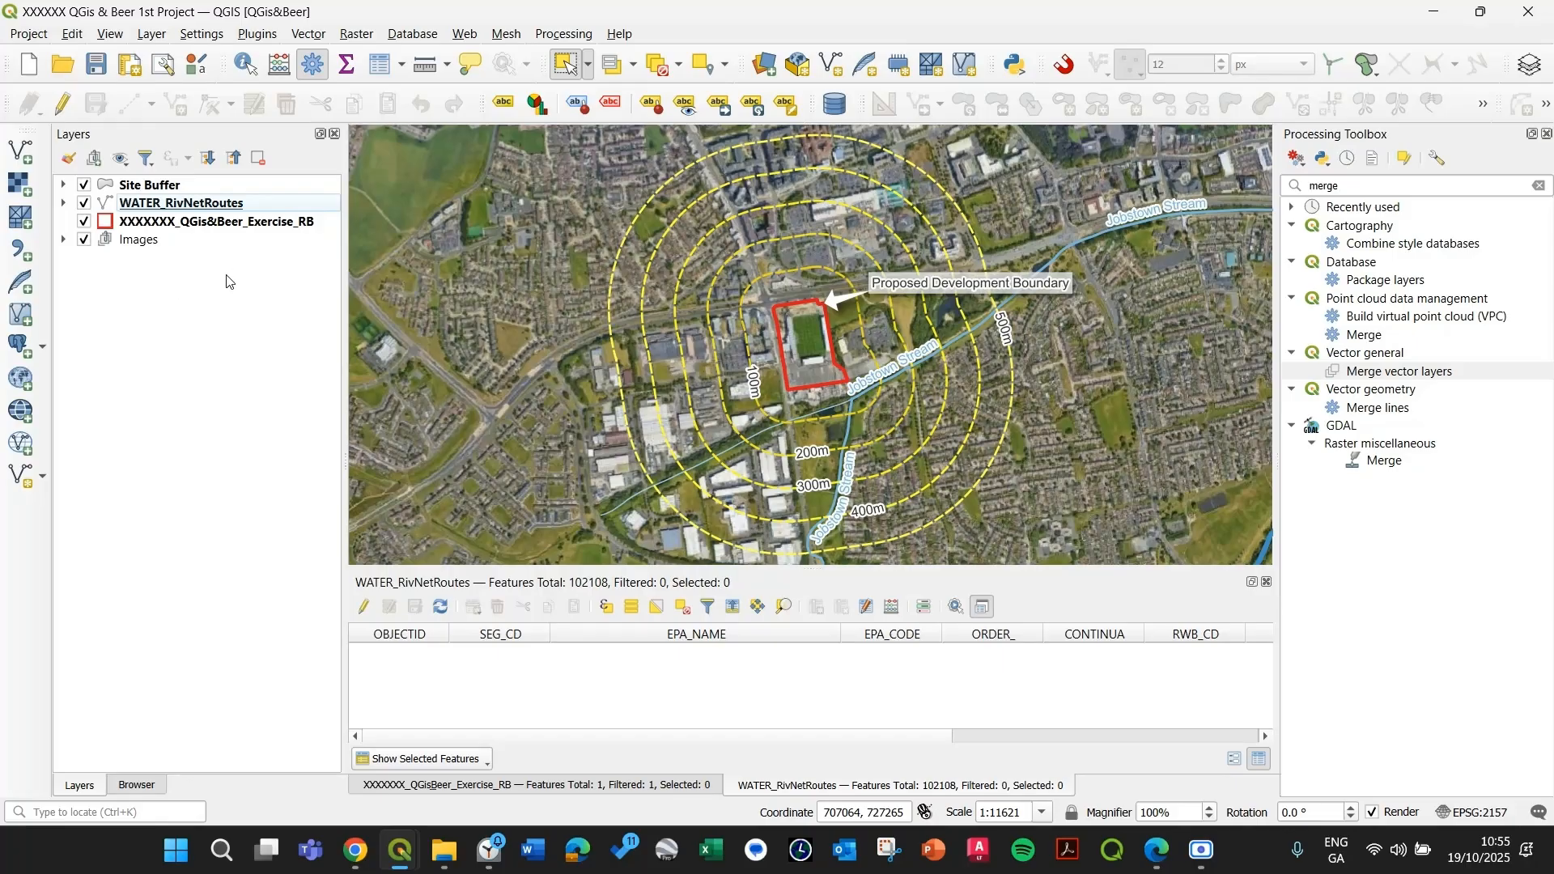
pyautogui.click(85, 186)
pyautogui.click(84, 203)
pyautogui.click(85, 221)
pyautogui.click(84, 239)
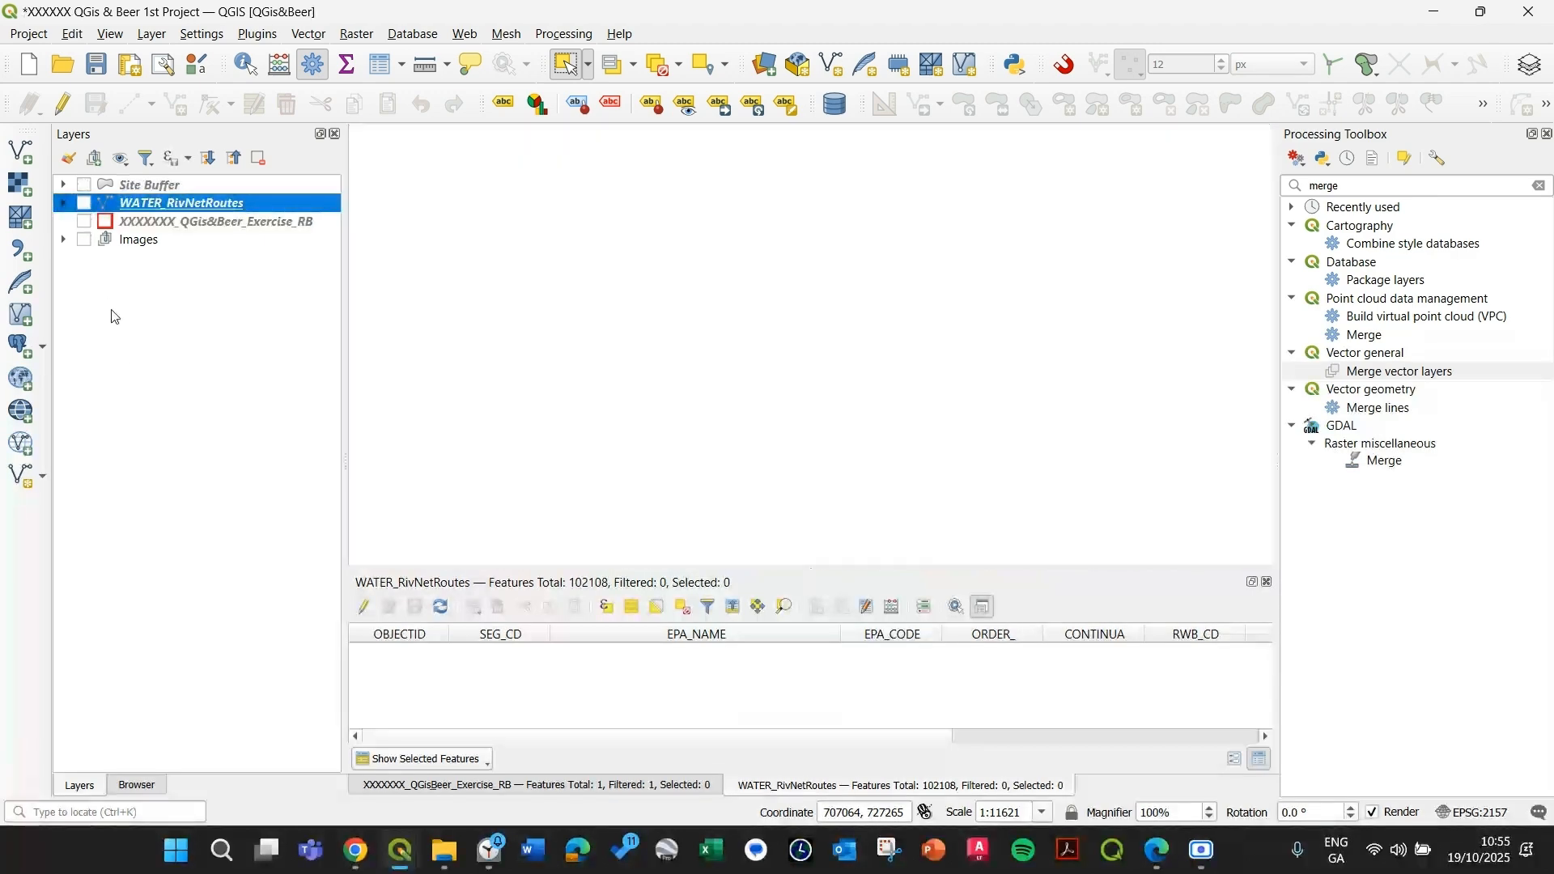
# - Start adding a vector layer, clear the previous dataset path and browse to the Shapefiles folder in Tech_Library
pyautogui.click(209, 392)
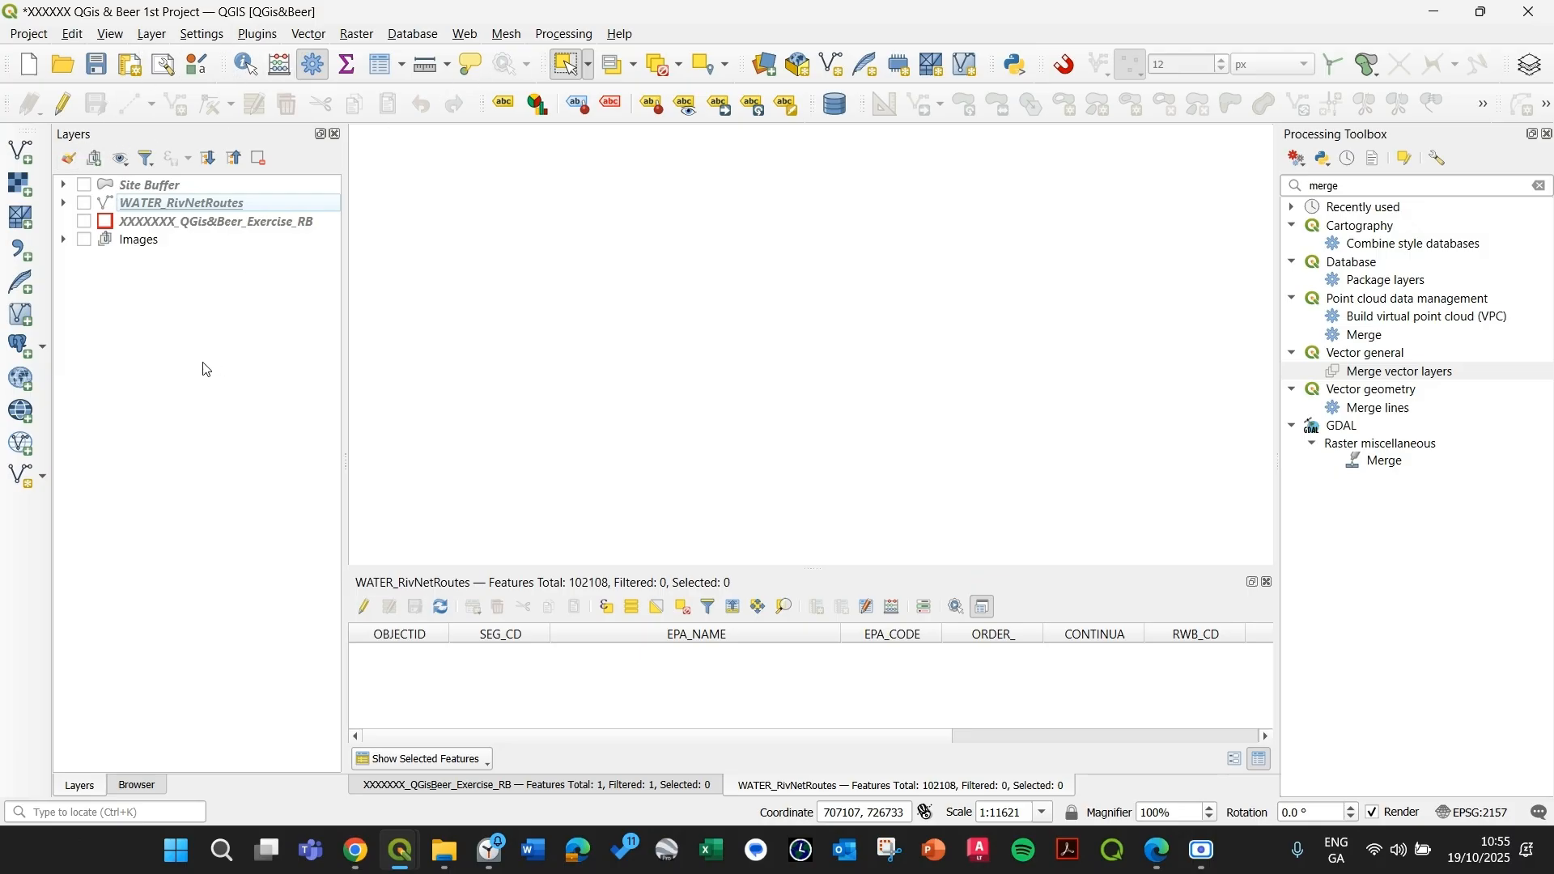
pyautogui.click(20, 152)
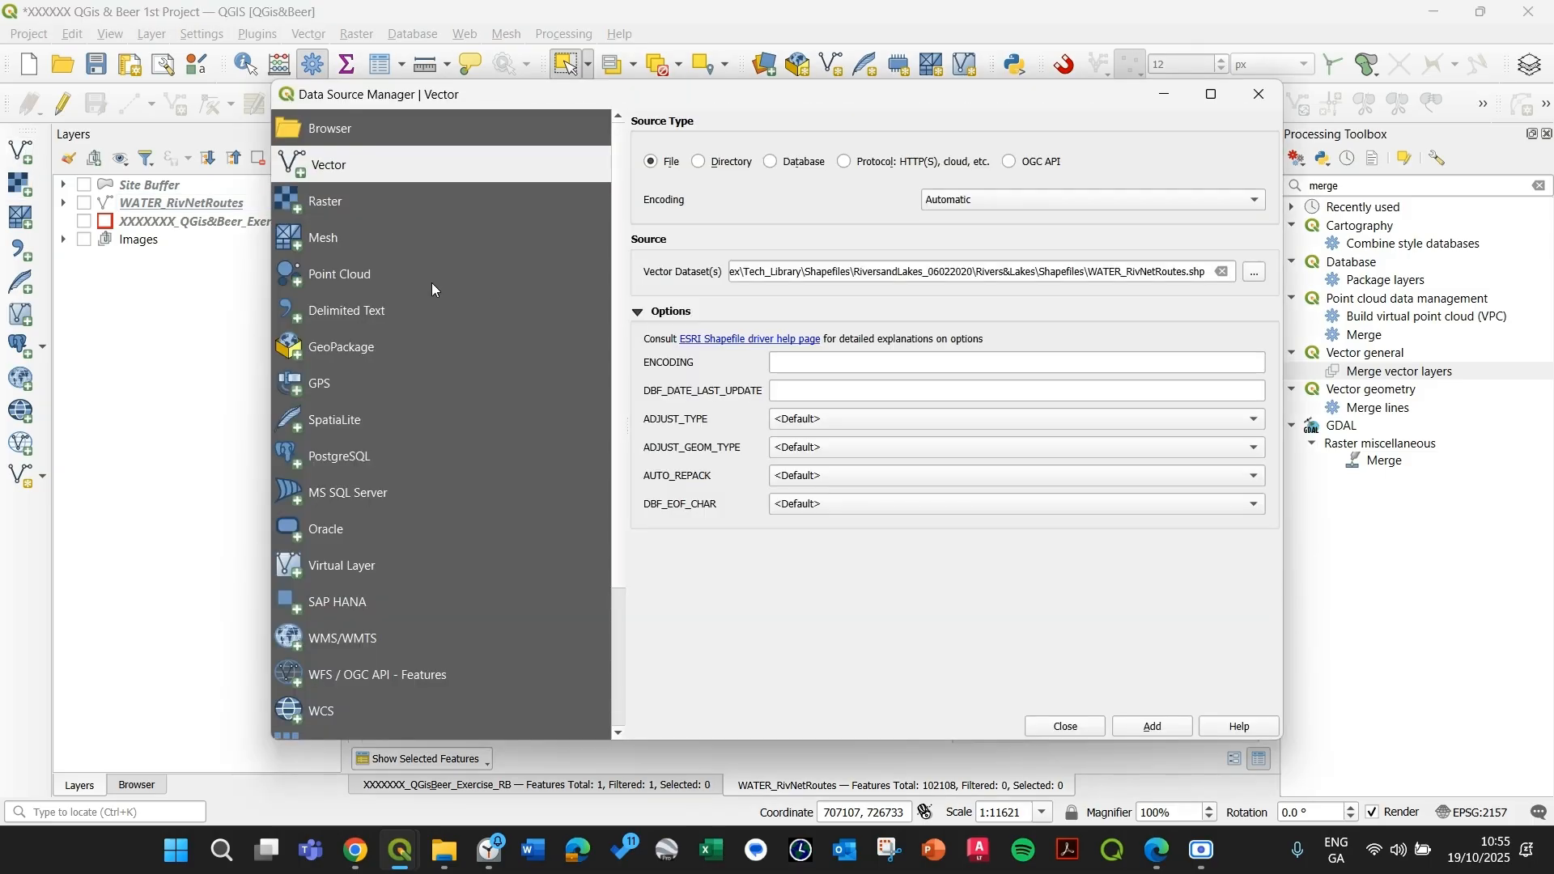
pyautogui.click(1223, 272)
pyautogui.click(1255, 274)
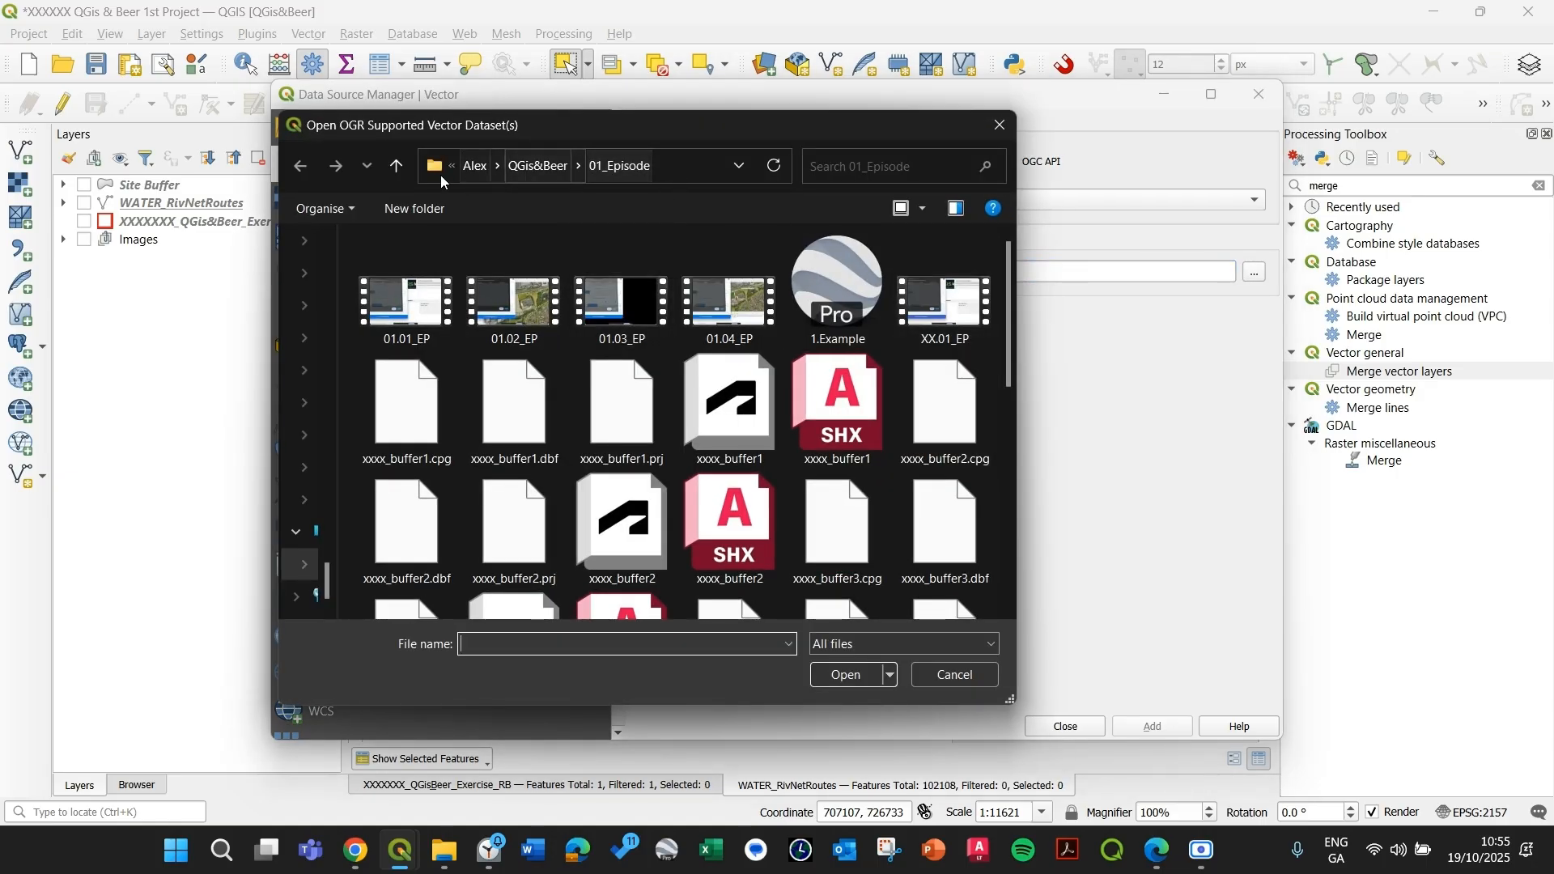
pyautogui.click(396, 165)
pyautogui.doubleClick(443, 422)
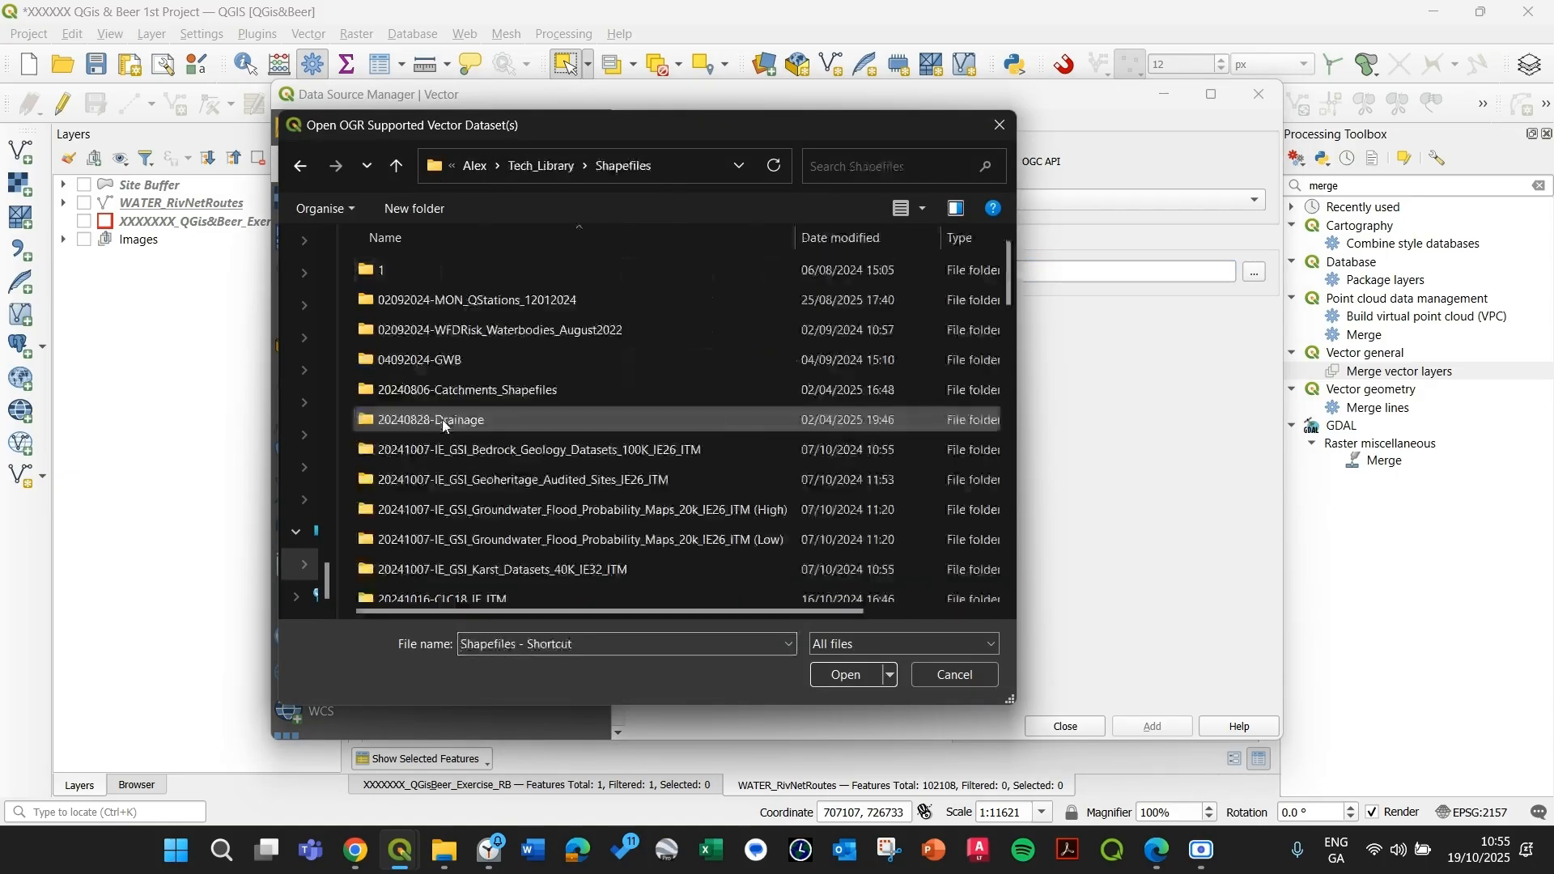
# - Add the Ireland_Island shapefile from the 20241022-Ireland_shapefile folder to the project
pyautogui.scroll(-5, 484, 470)
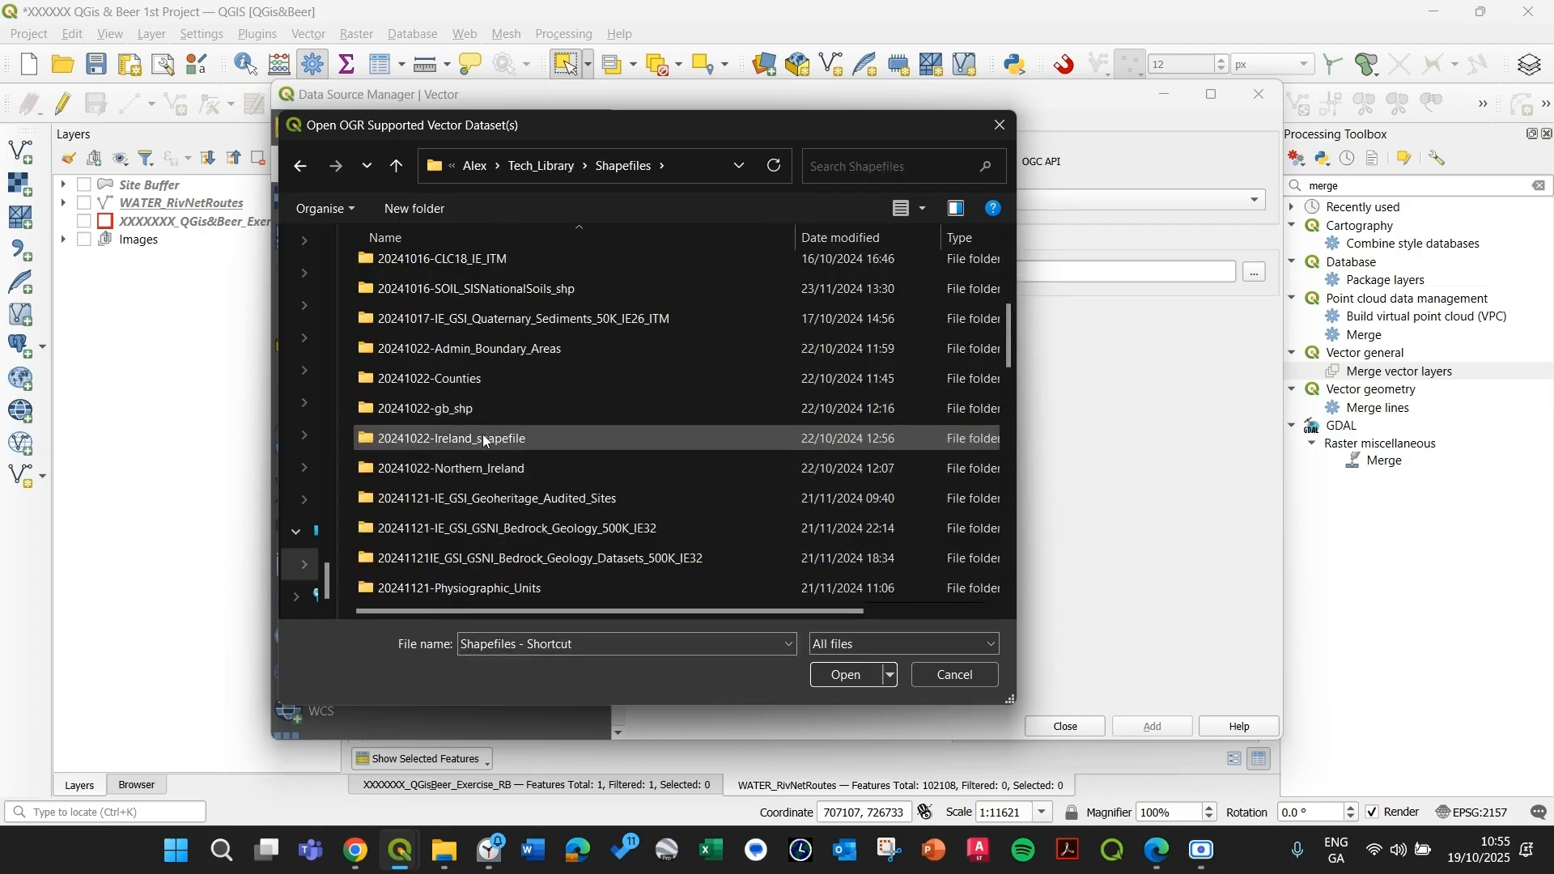
pyautogui.doubleClick(482, 435)
pyautogui.scroll(-1, 486, 524)
pyautogui.scroll(-2, 480, 524)
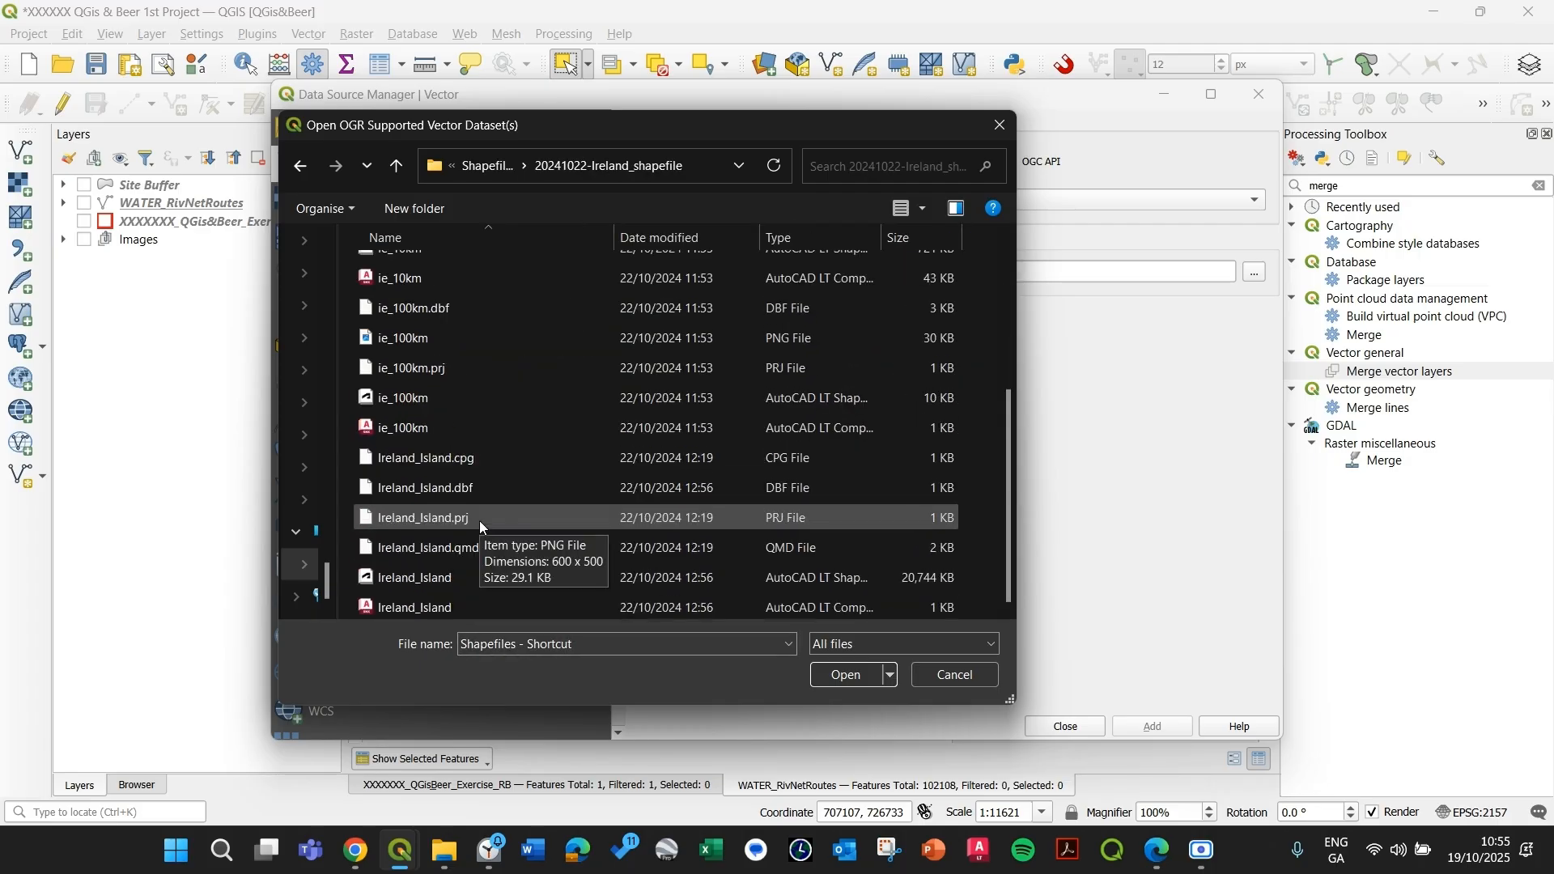
pyautogui.click(435, 578)
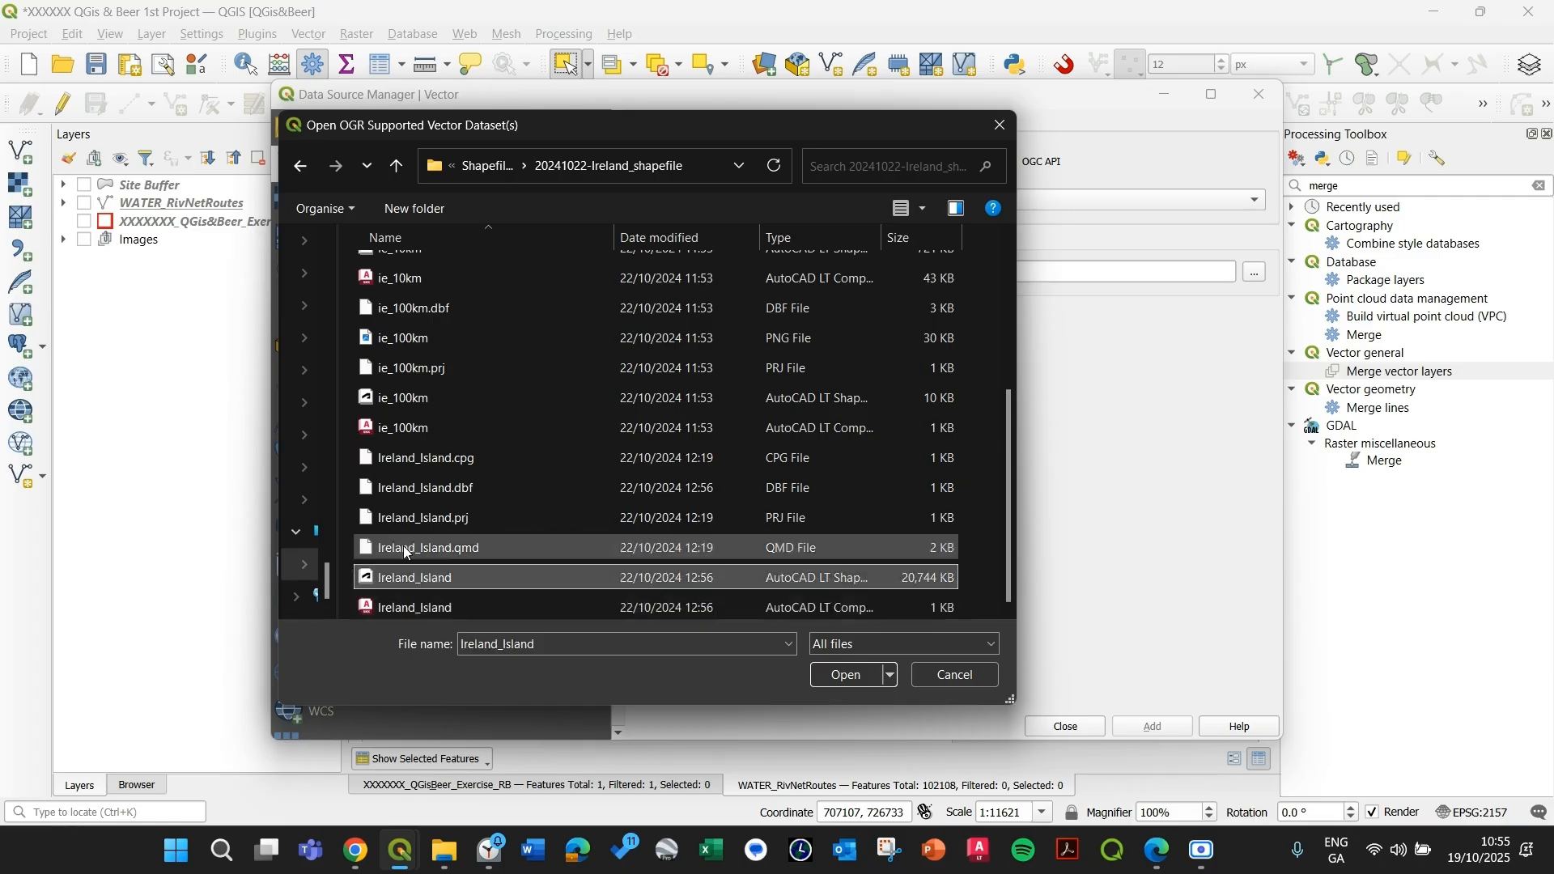
pyautogui.scroll(1, 431, 526)
pyautogui.scroll(-1, 430, 499)
pyautogui.click(846, 675)
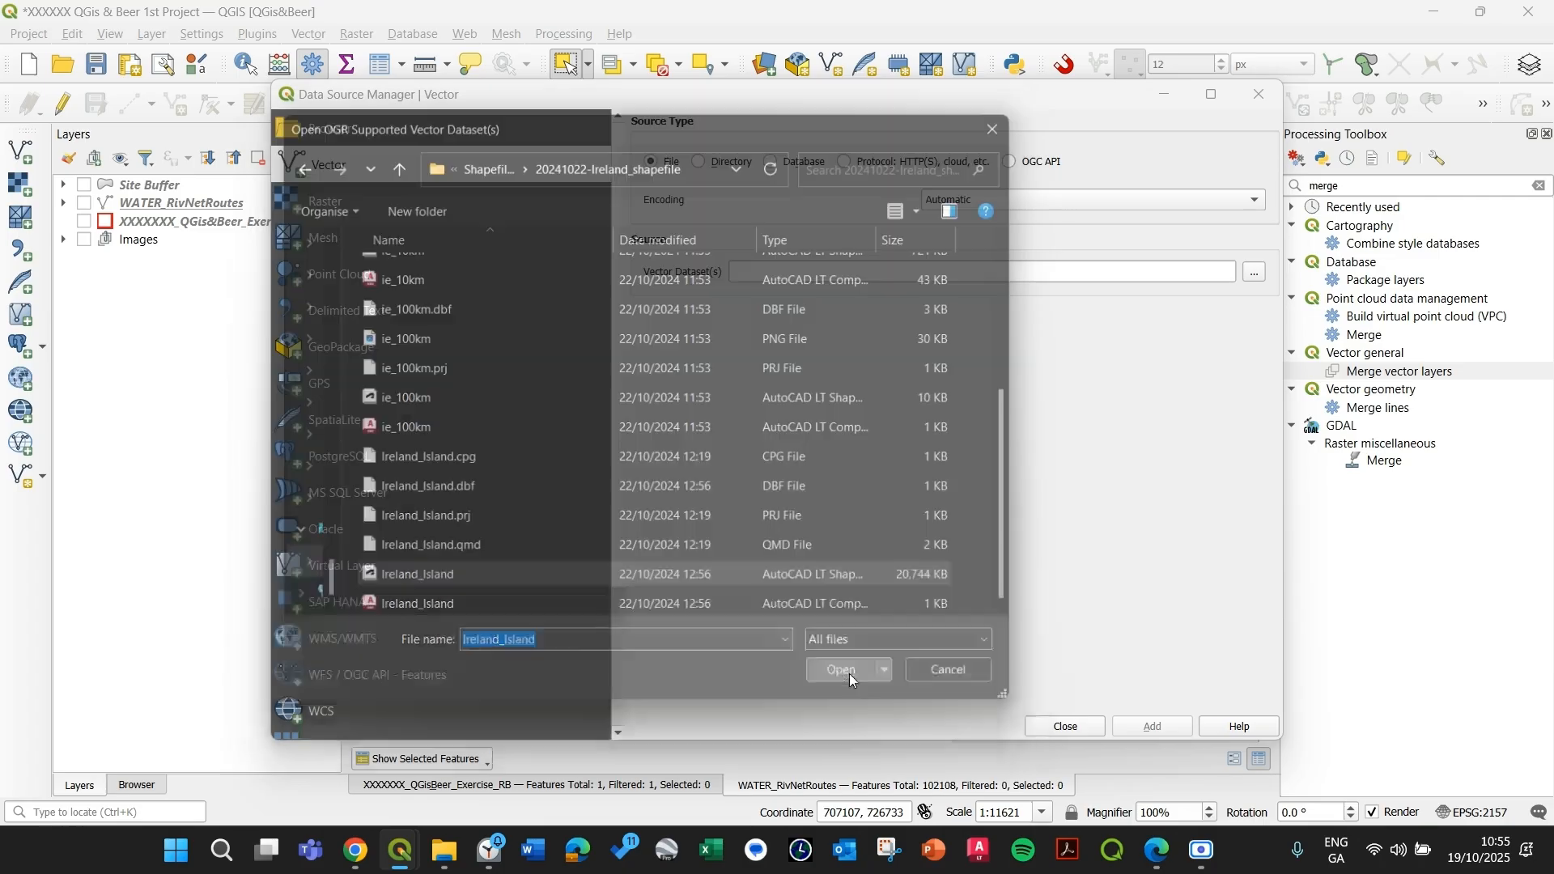
pyautogui.click(1152, 726)
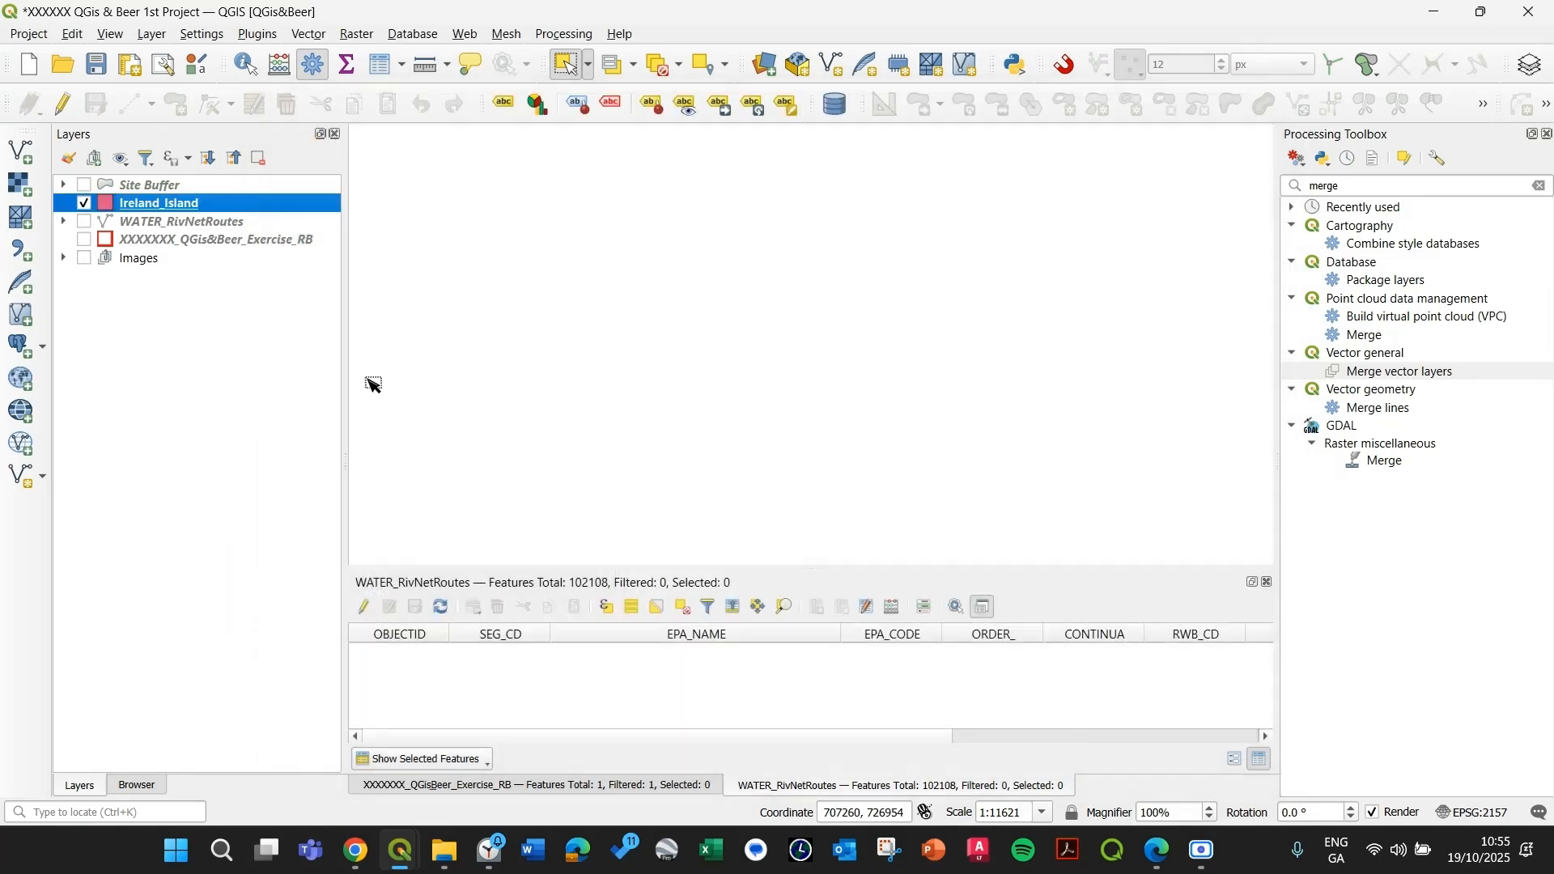
# - Move the Ireland_Island layer below XXXXXXX_QGis&Beer_Exercise_RB in the layer order and zoom to its extent
pyautogui.moveTo(150, 206); pyautogui.dragTo(161, 249)
pyautogui.rightClick(161, 248)
pyautogui.click(212, 251)
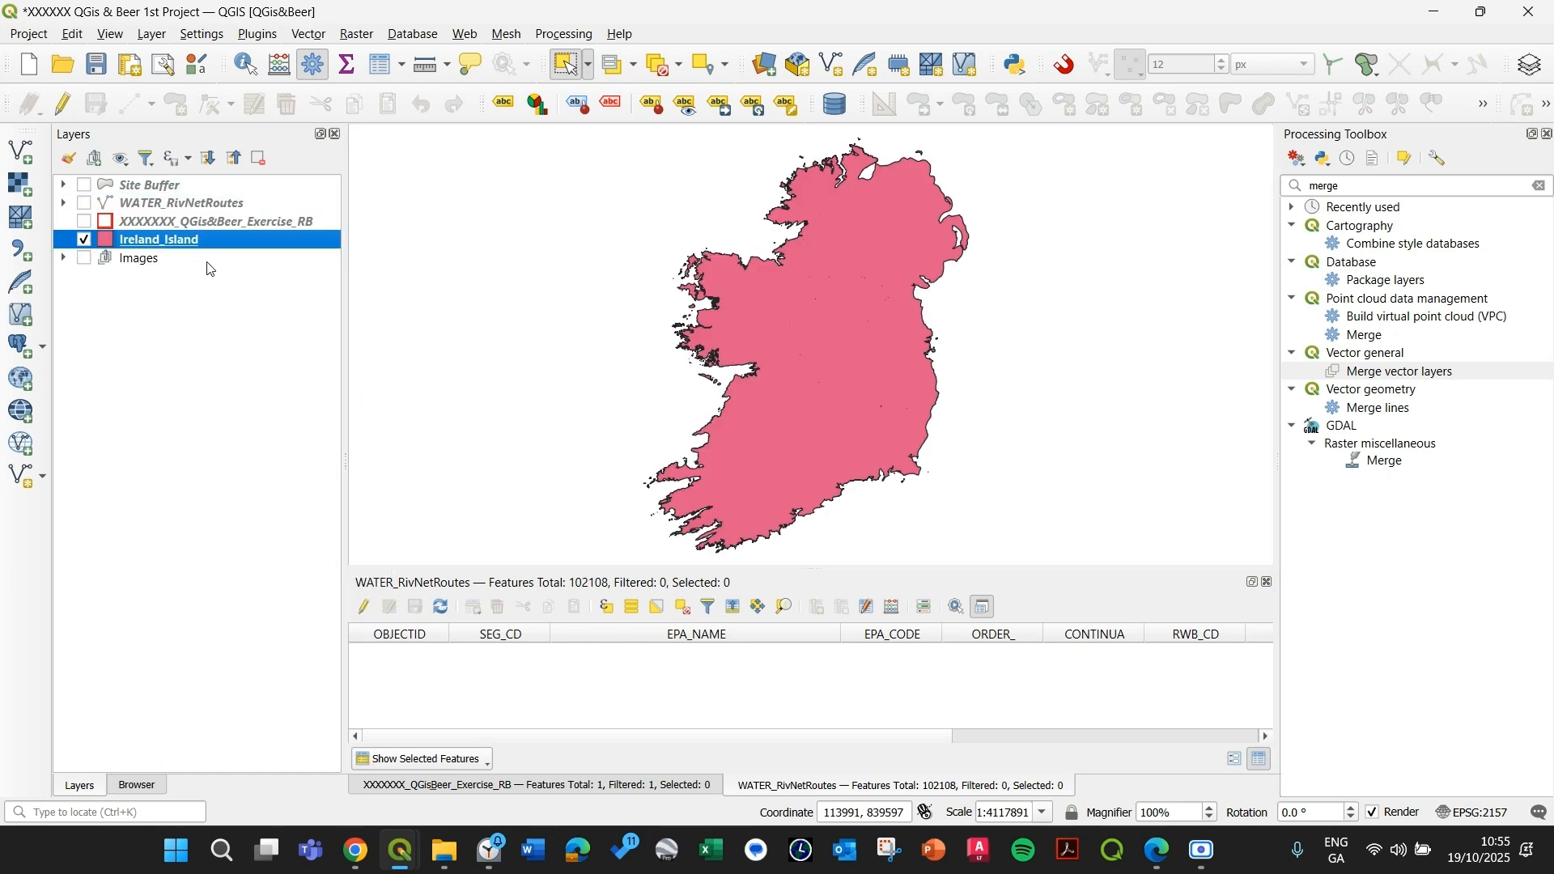
pyautogui.click(253, 305)
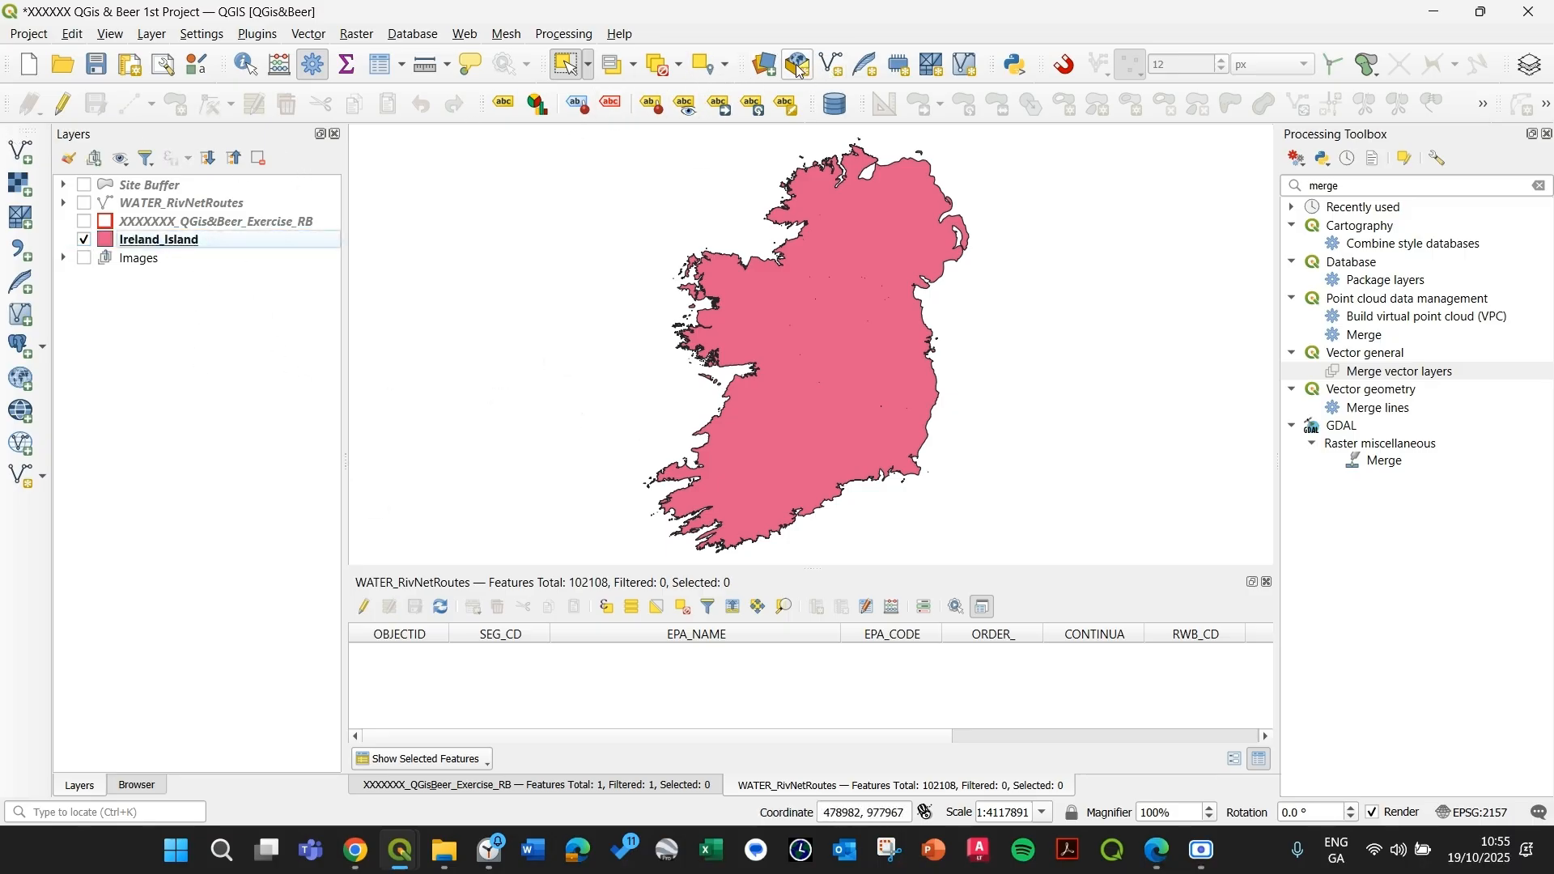
# - Add the Counties_-_Ungen_2019 shapefile from the 20241022-Counties folder as a vector layer
pyautogui.click(765, 65)
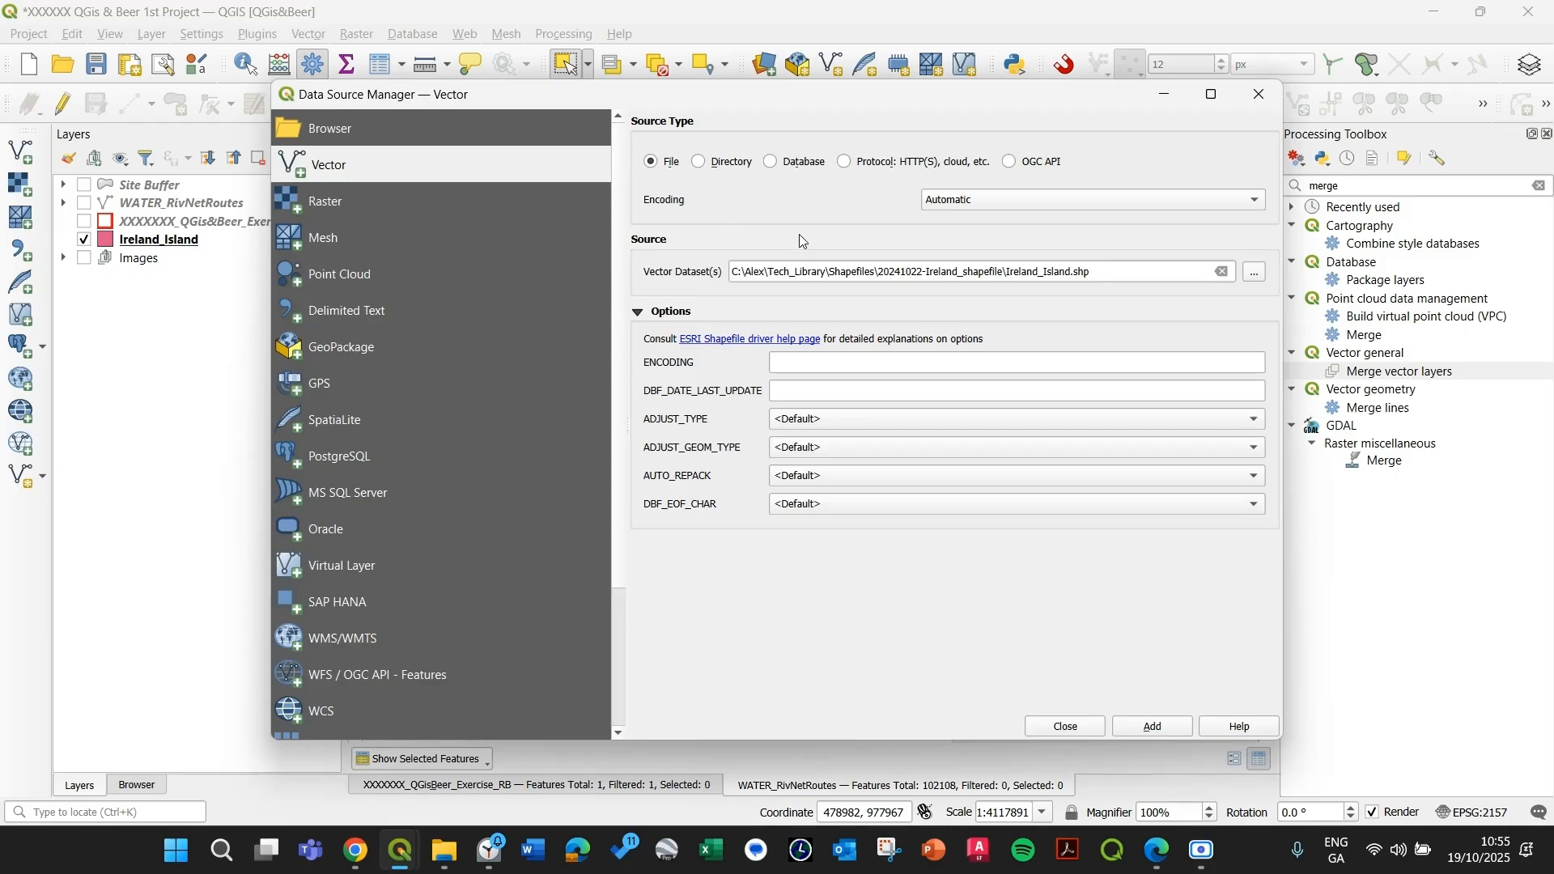
pyautogui.click(1254, 271)
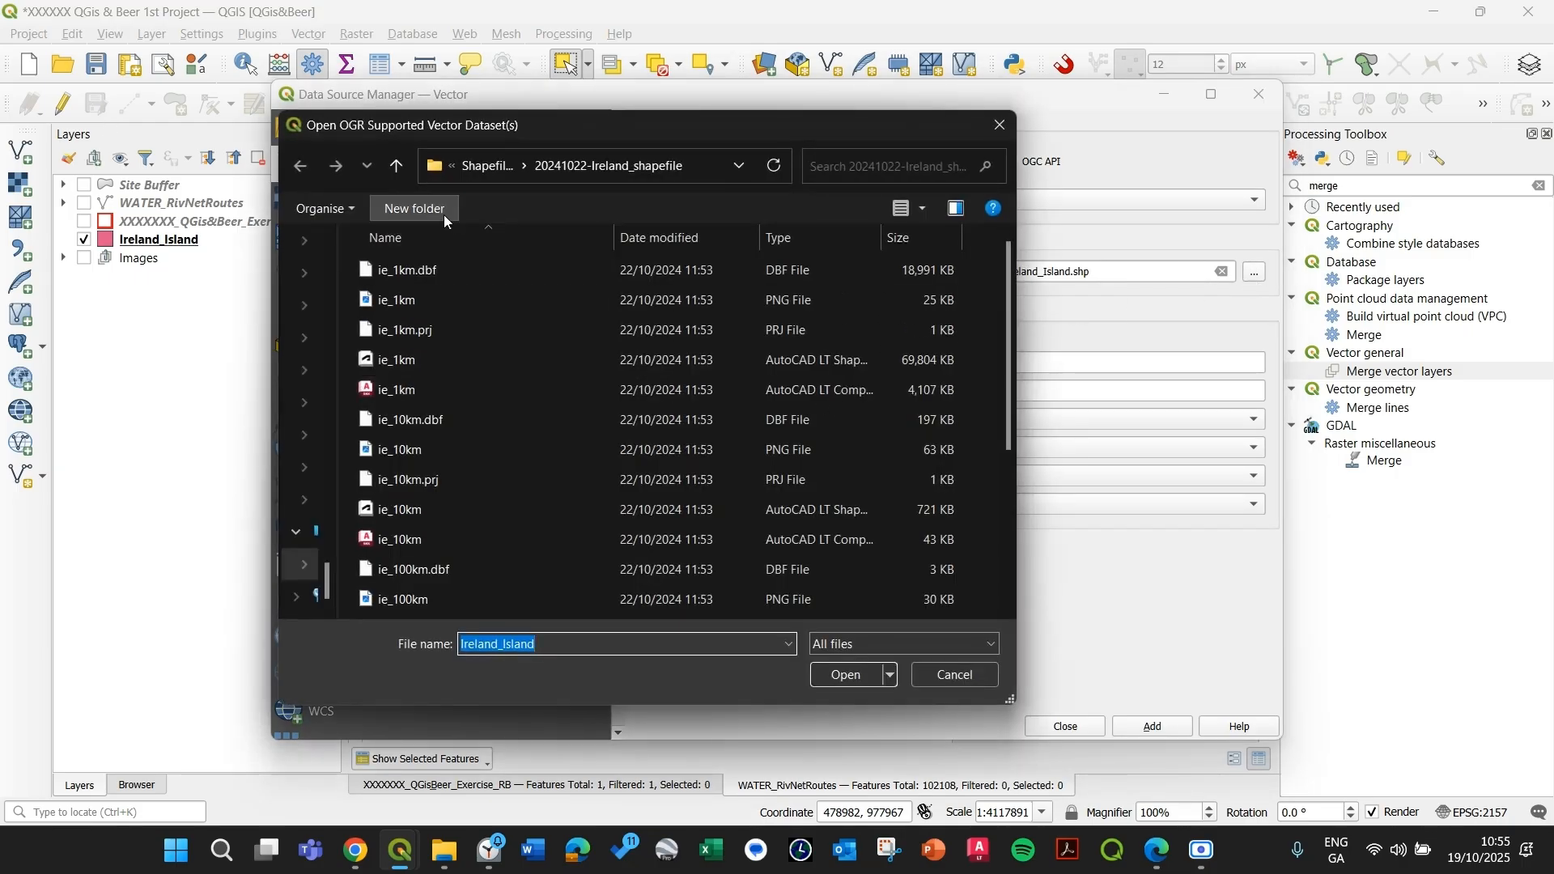
pyautogui.click(392, 178)
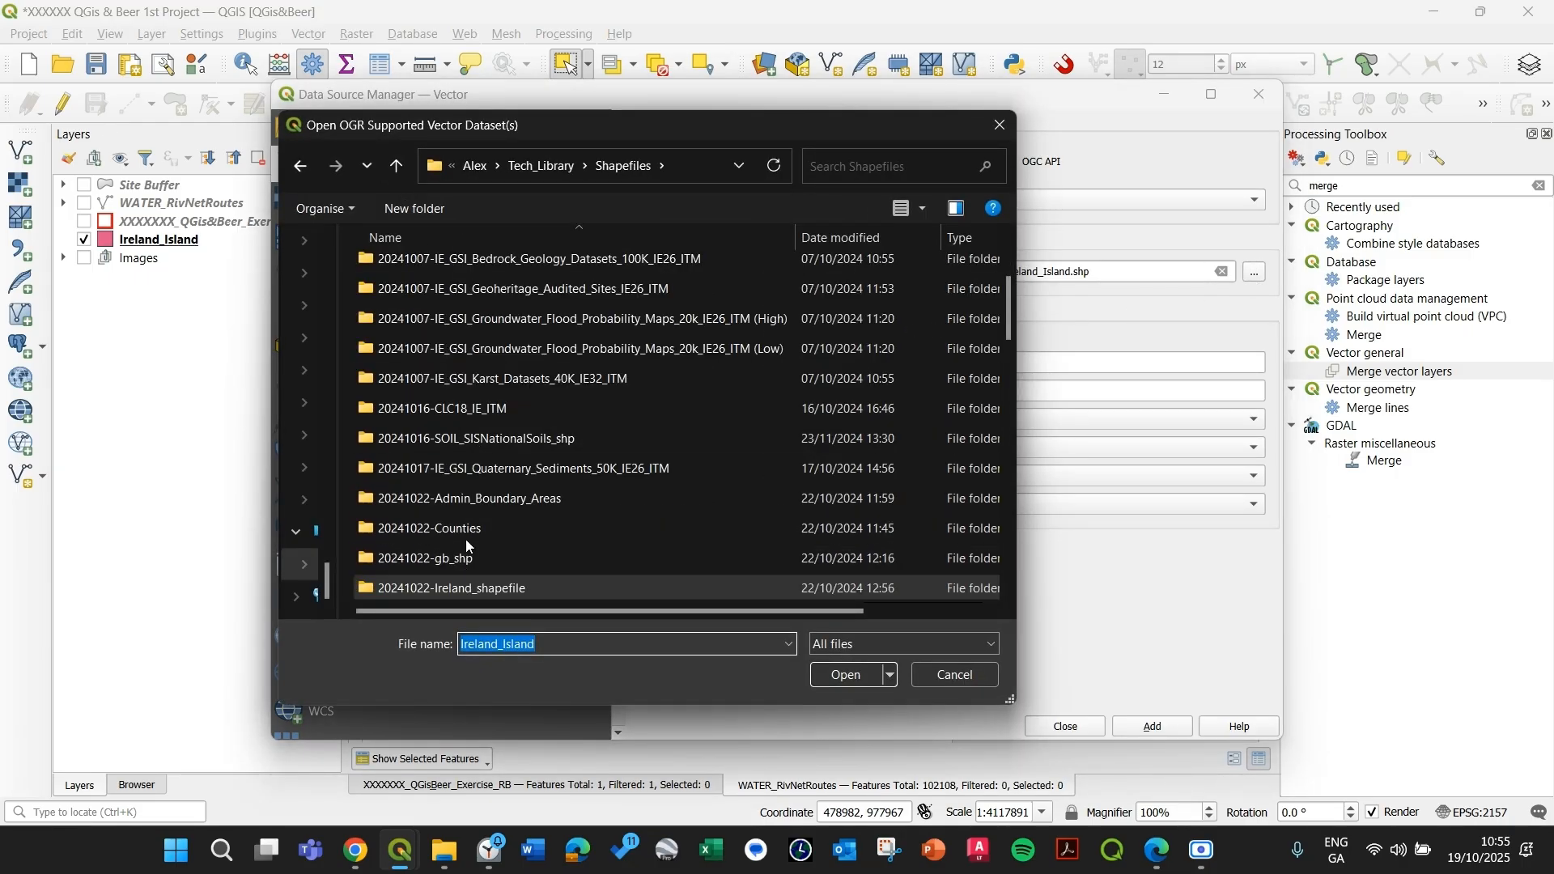
pyautogui.doubleClick(465, 534)
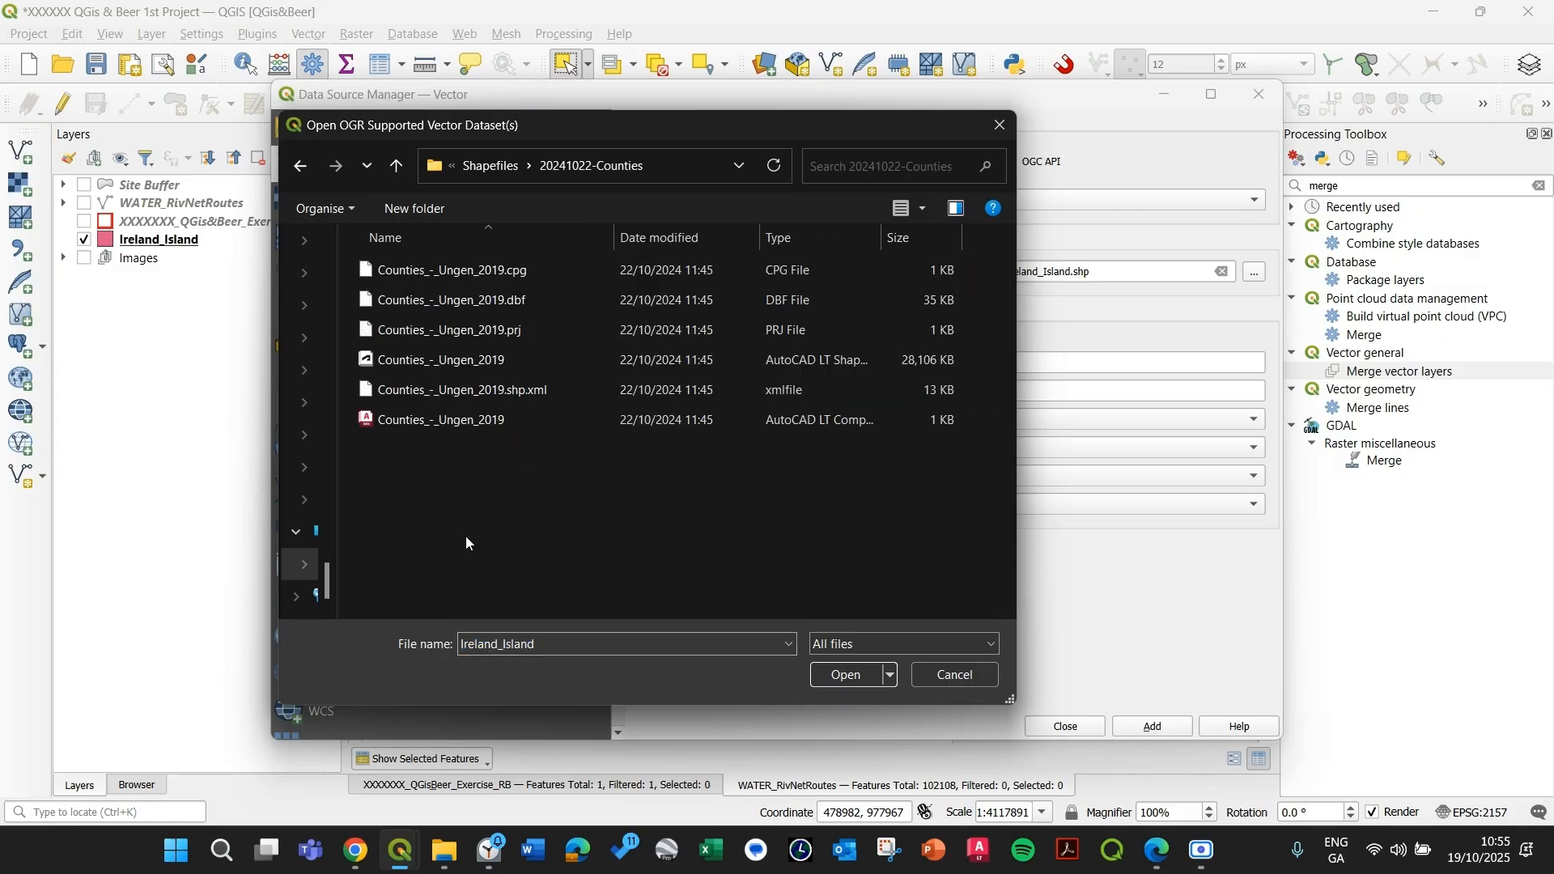
pyautogui.click(409, 362)
pyautogui.click(850, 677)
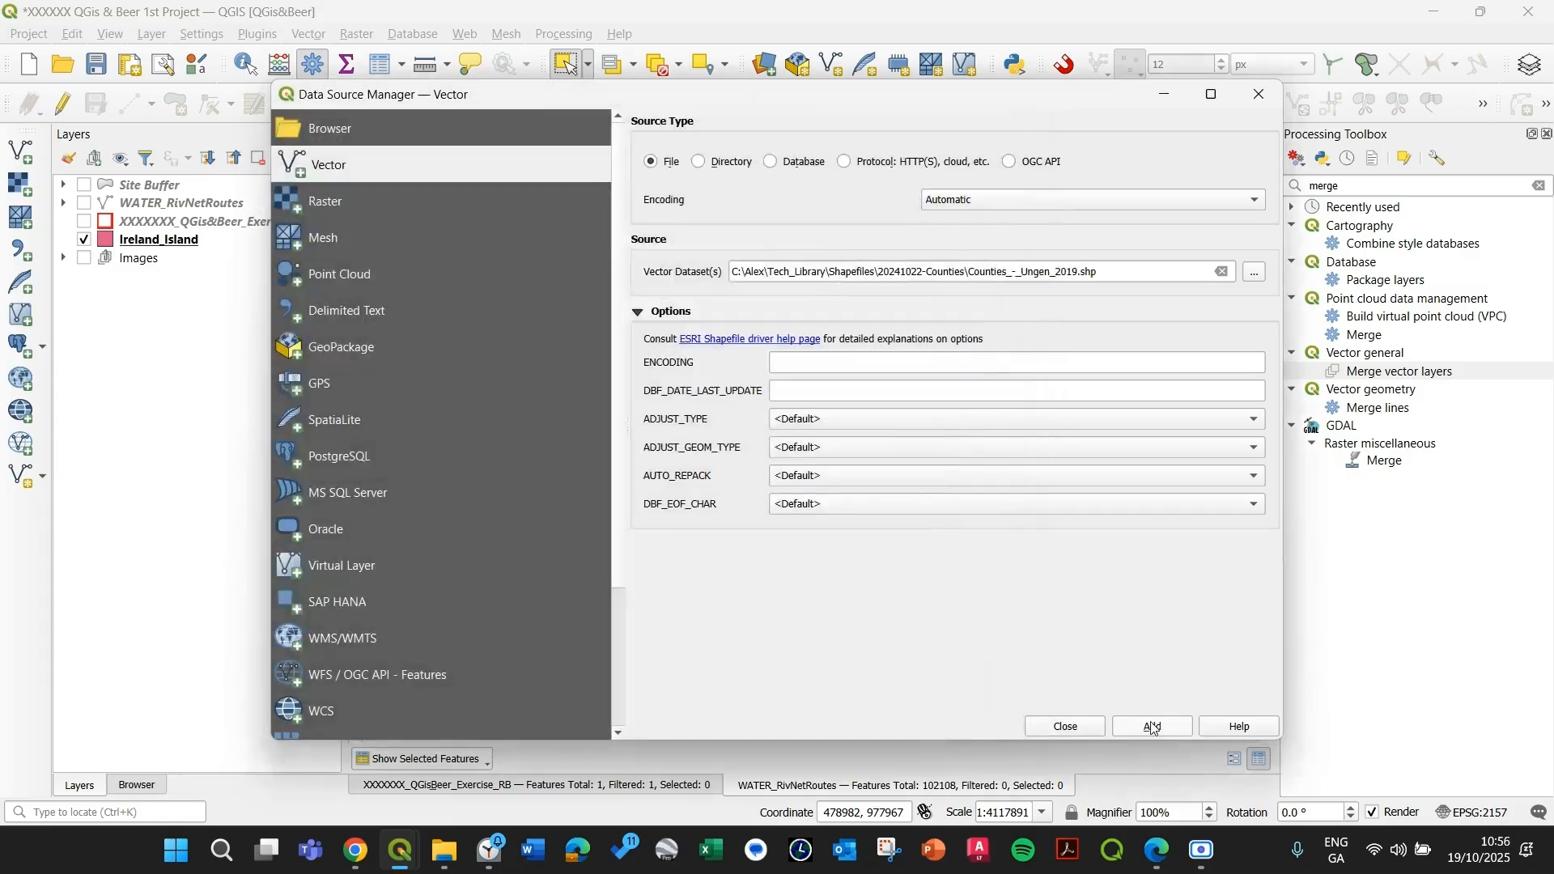
pyautogui.click(1151, 726)
pyautogui.click(1067, 726)
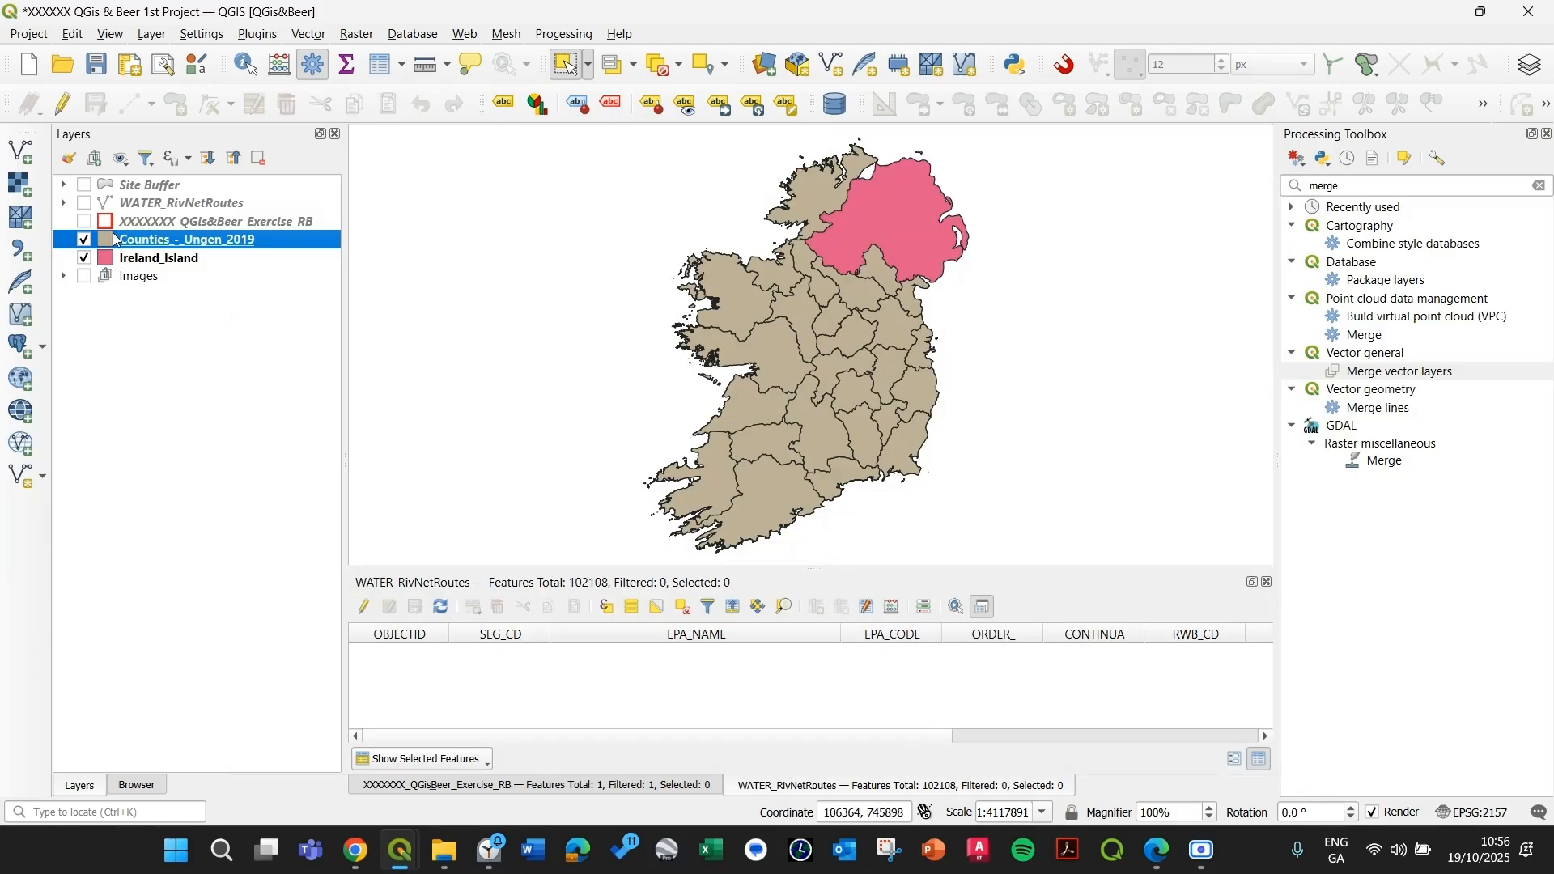
# - Group the Counties_-_Ungen_2019 and Ireland_Island layers and name the group Ireland
pyautogui.click(171, 258)
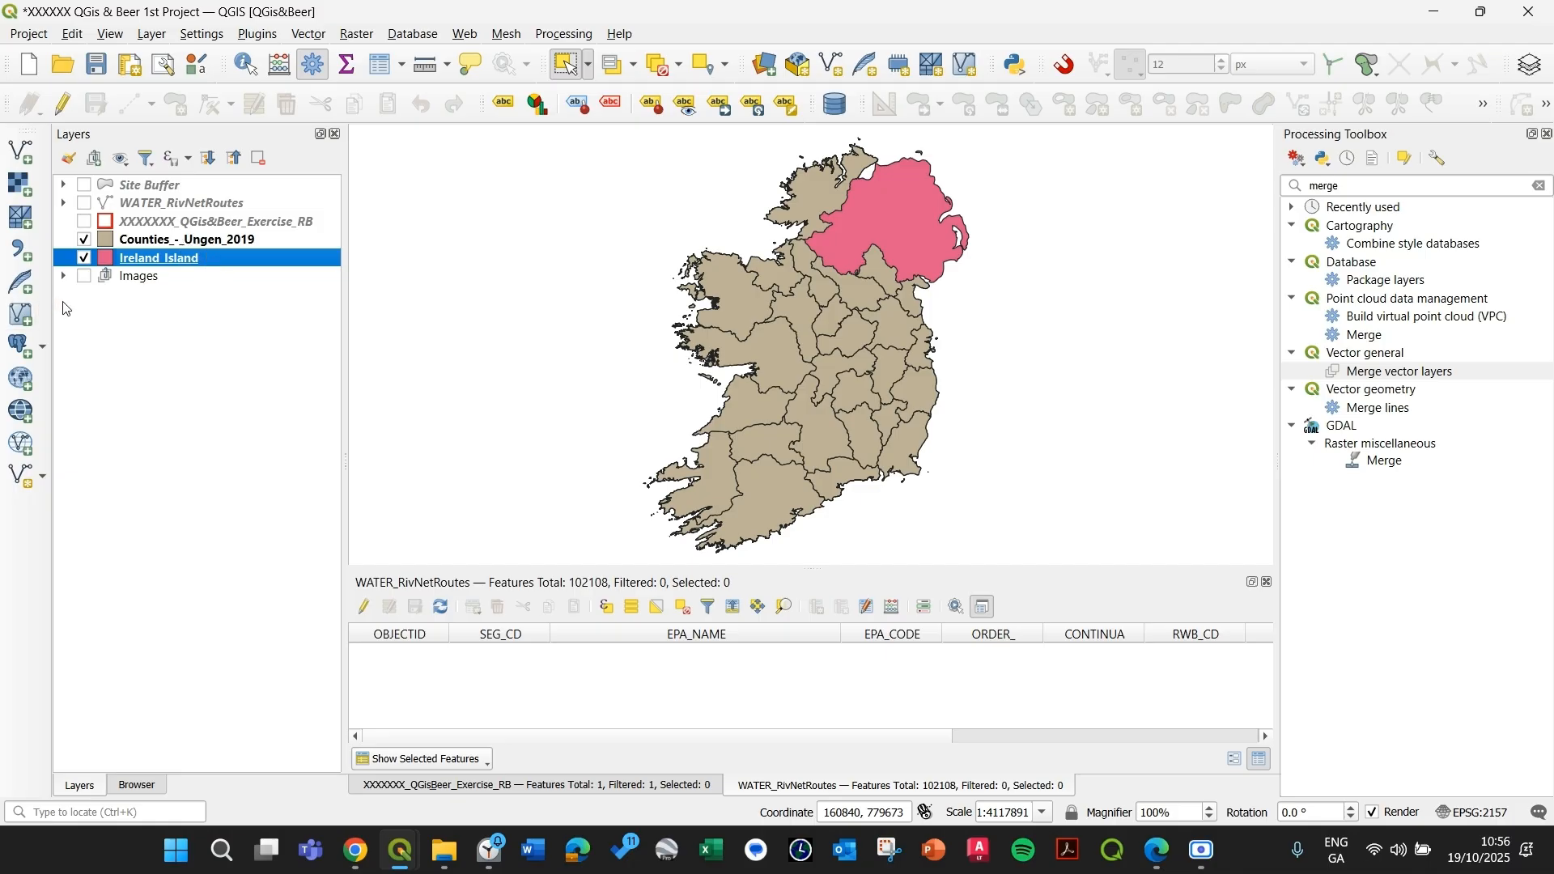
pyautogui.keyDown('ctrl'); pyautogui.click(211, 245); pyautogui.keyUp('ctrl')
pyautogui.rightClick(211, 244)
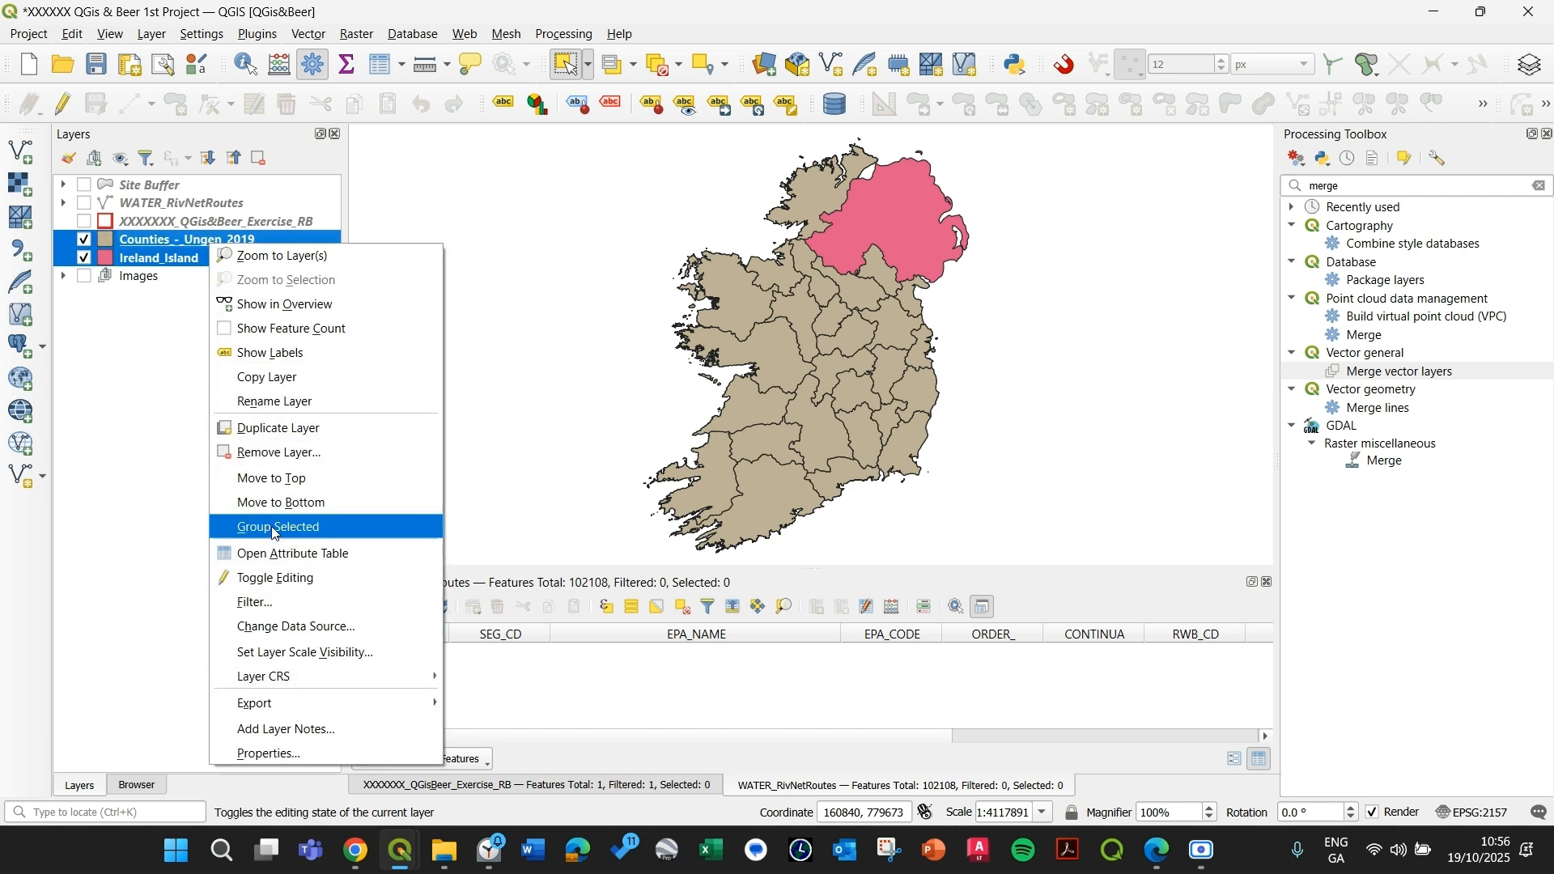
pyautogui.click(274, 532)
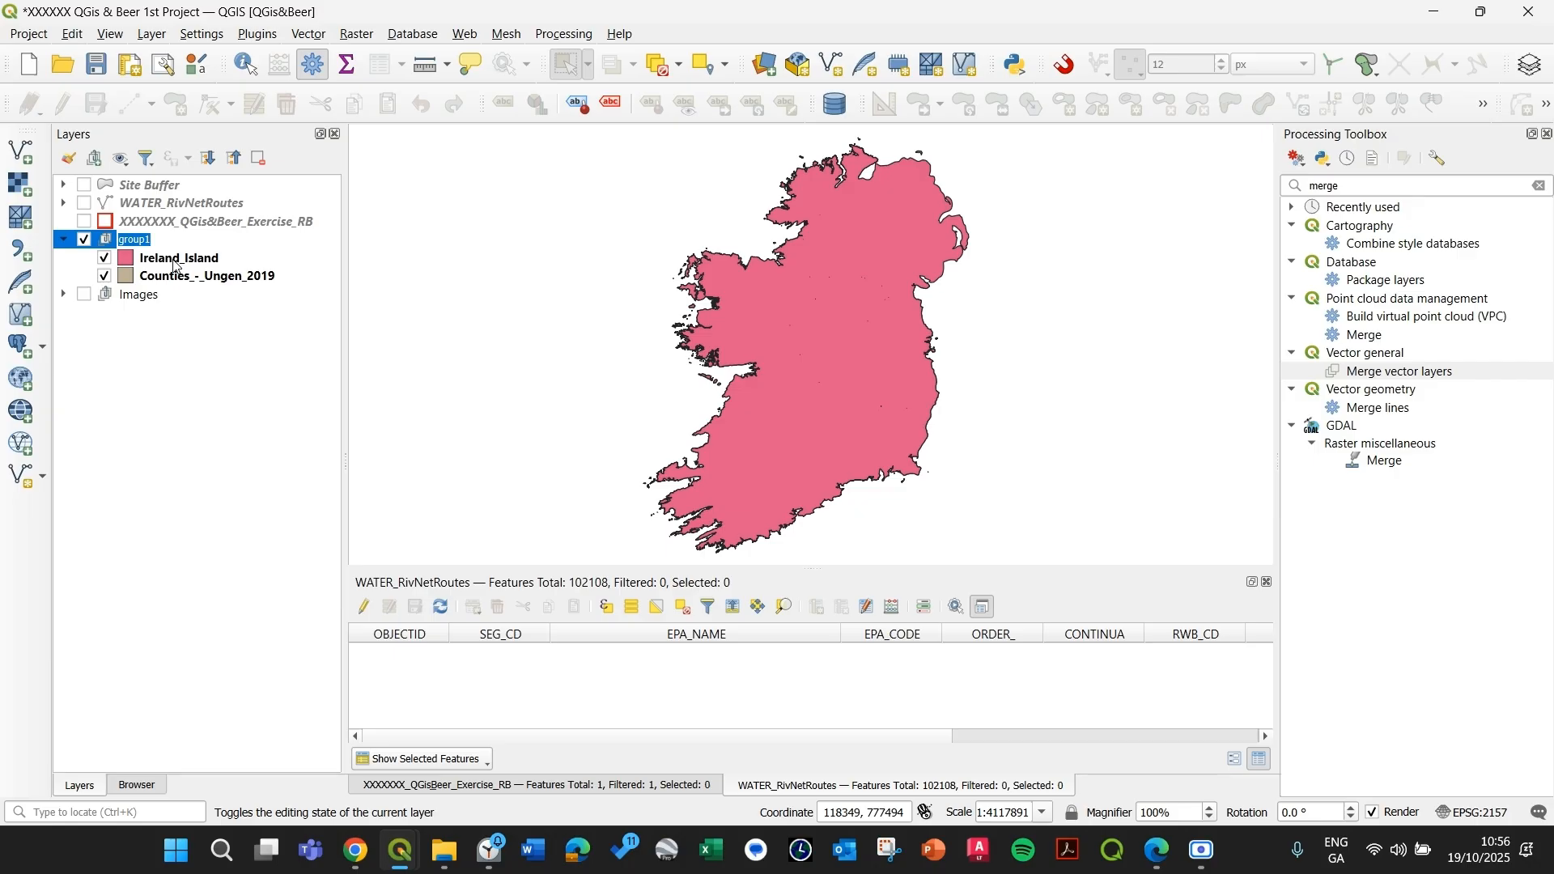
pyautogui.write('Ie')
pyautogui.write('eland')
pyautogui.press('Return')
# - Reorder the Ireland group so Counties_-_Ungen_2019 sits above Ireland_Island
pyautogui.click(191, 279)
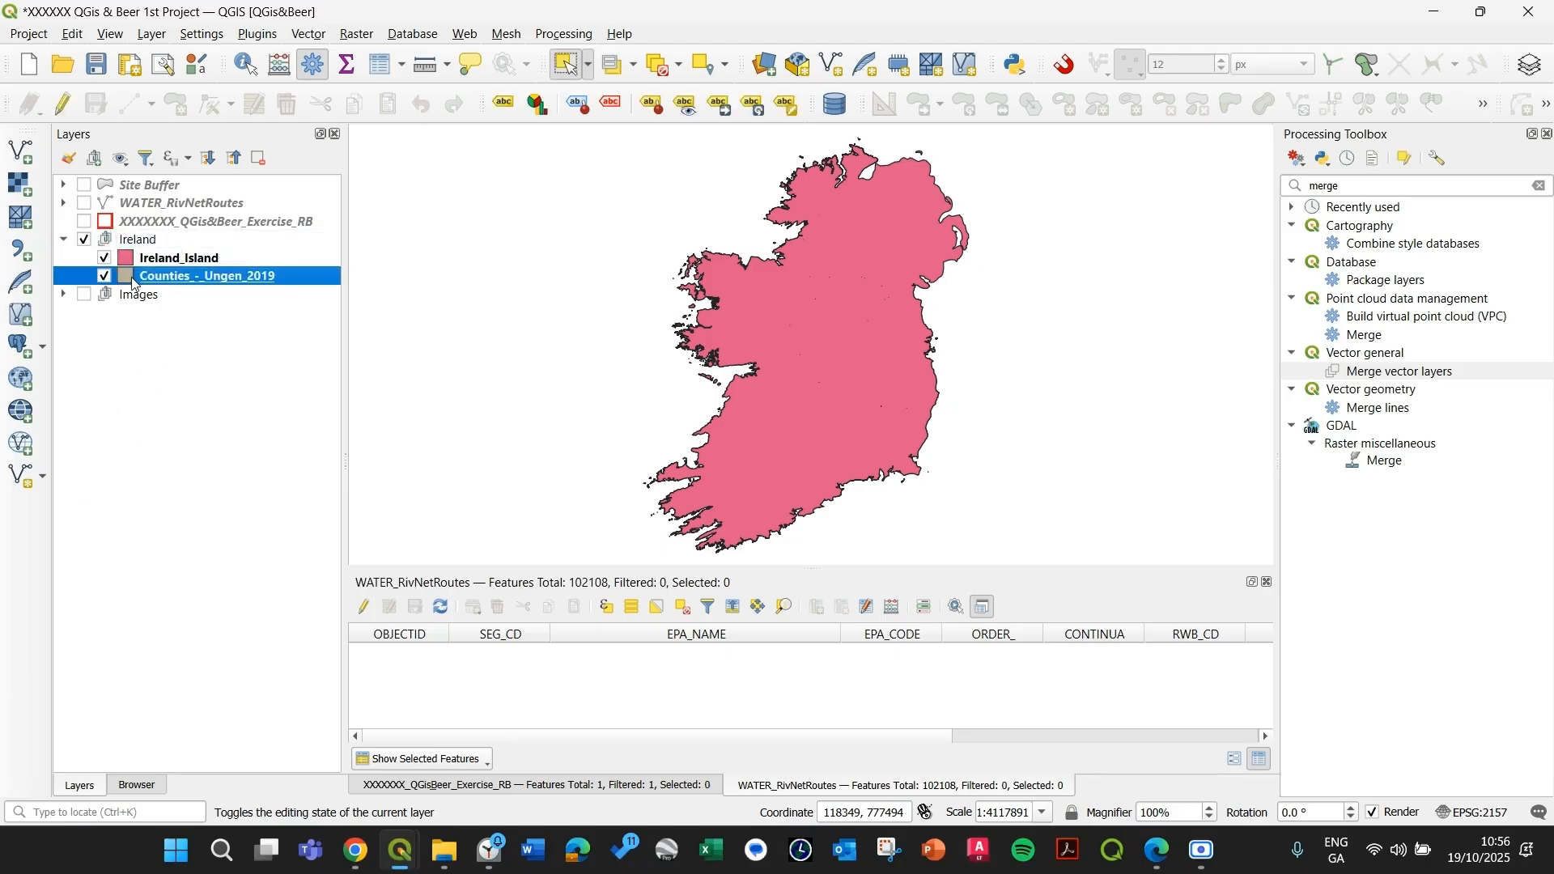
pyautogui.moveTo(140, 266); pyautogui.dragTo(169, 283)
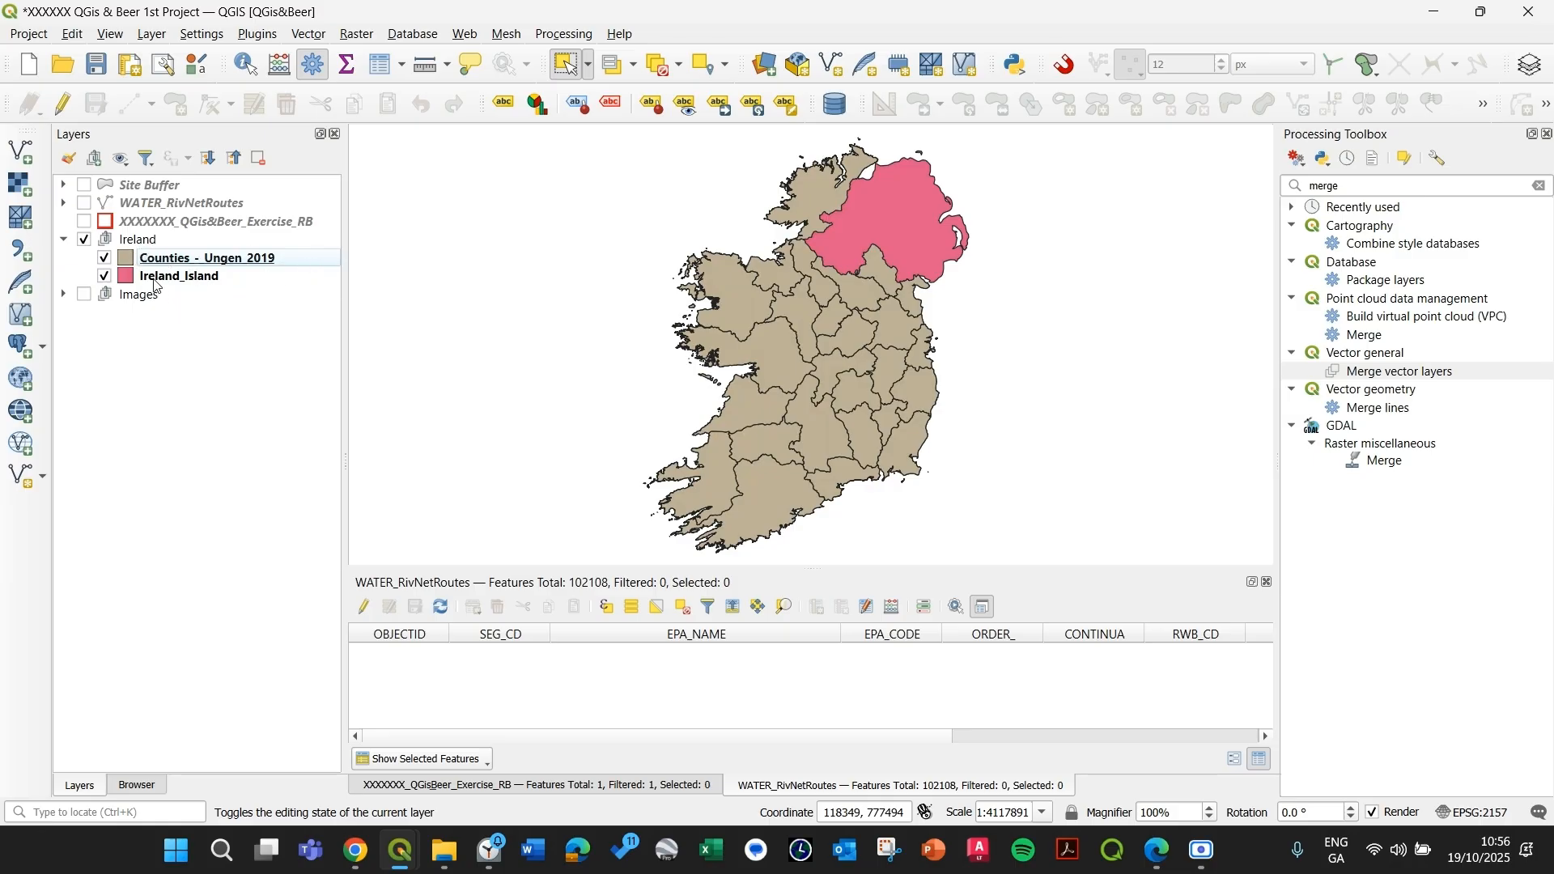
pyautogui.moveTo(156, 285); pyautogui.dragTo(162, 253)
pyautogui.click(178, 283)
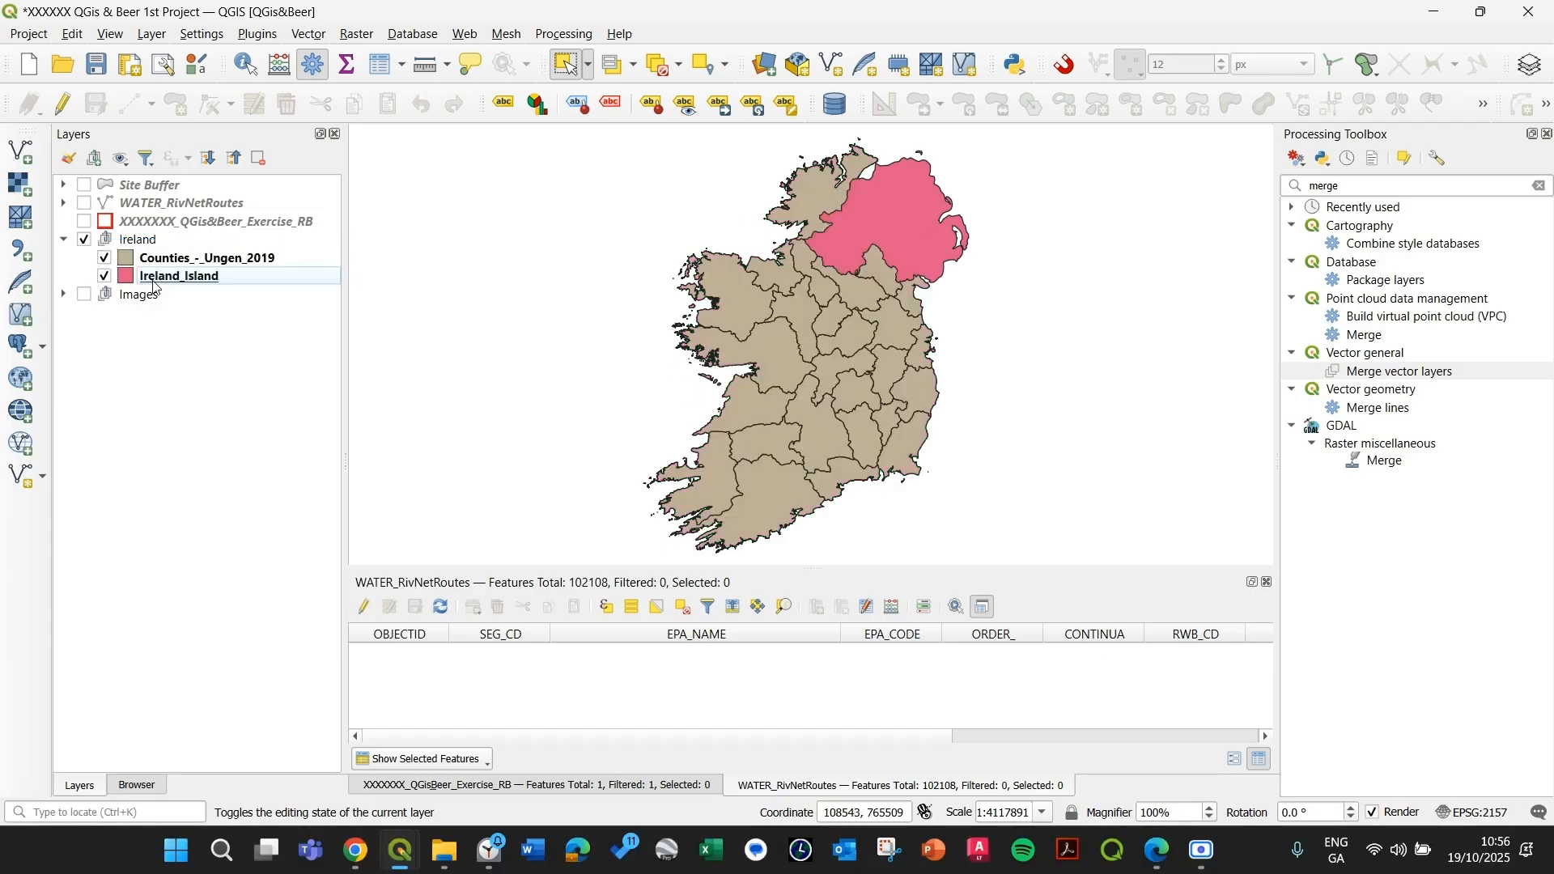
# - Set the Ireland_Island layer's simple fill colour to a mid grey and apply it
pyautogui.click(128, 280)
pyautogui.doubleClick(128, 280)
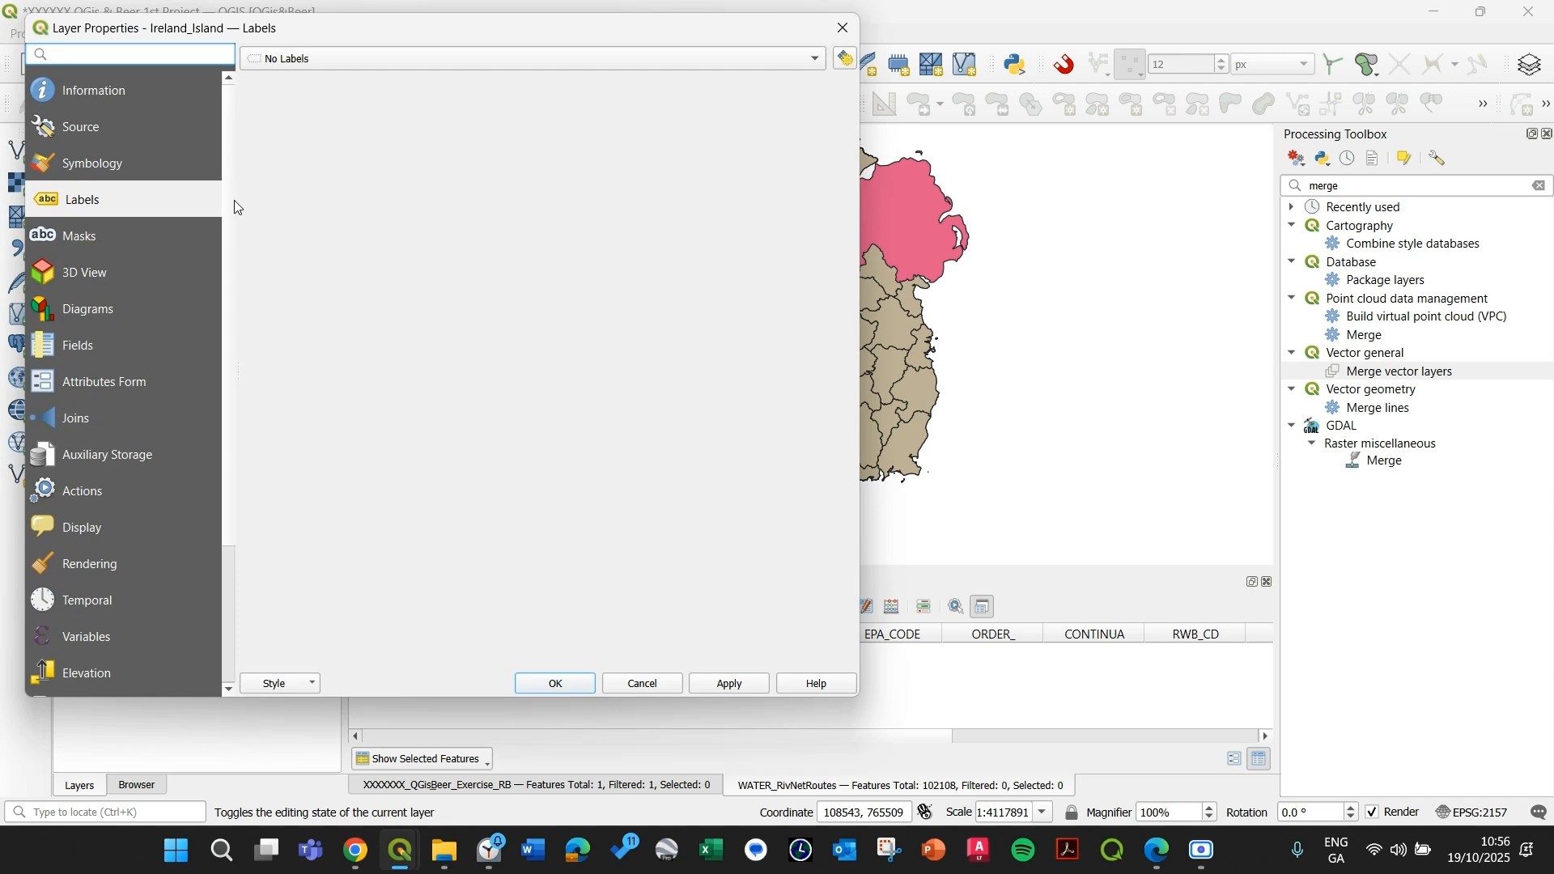
pyautogui.click(194, 166)
pyautogui.click(479, 113)
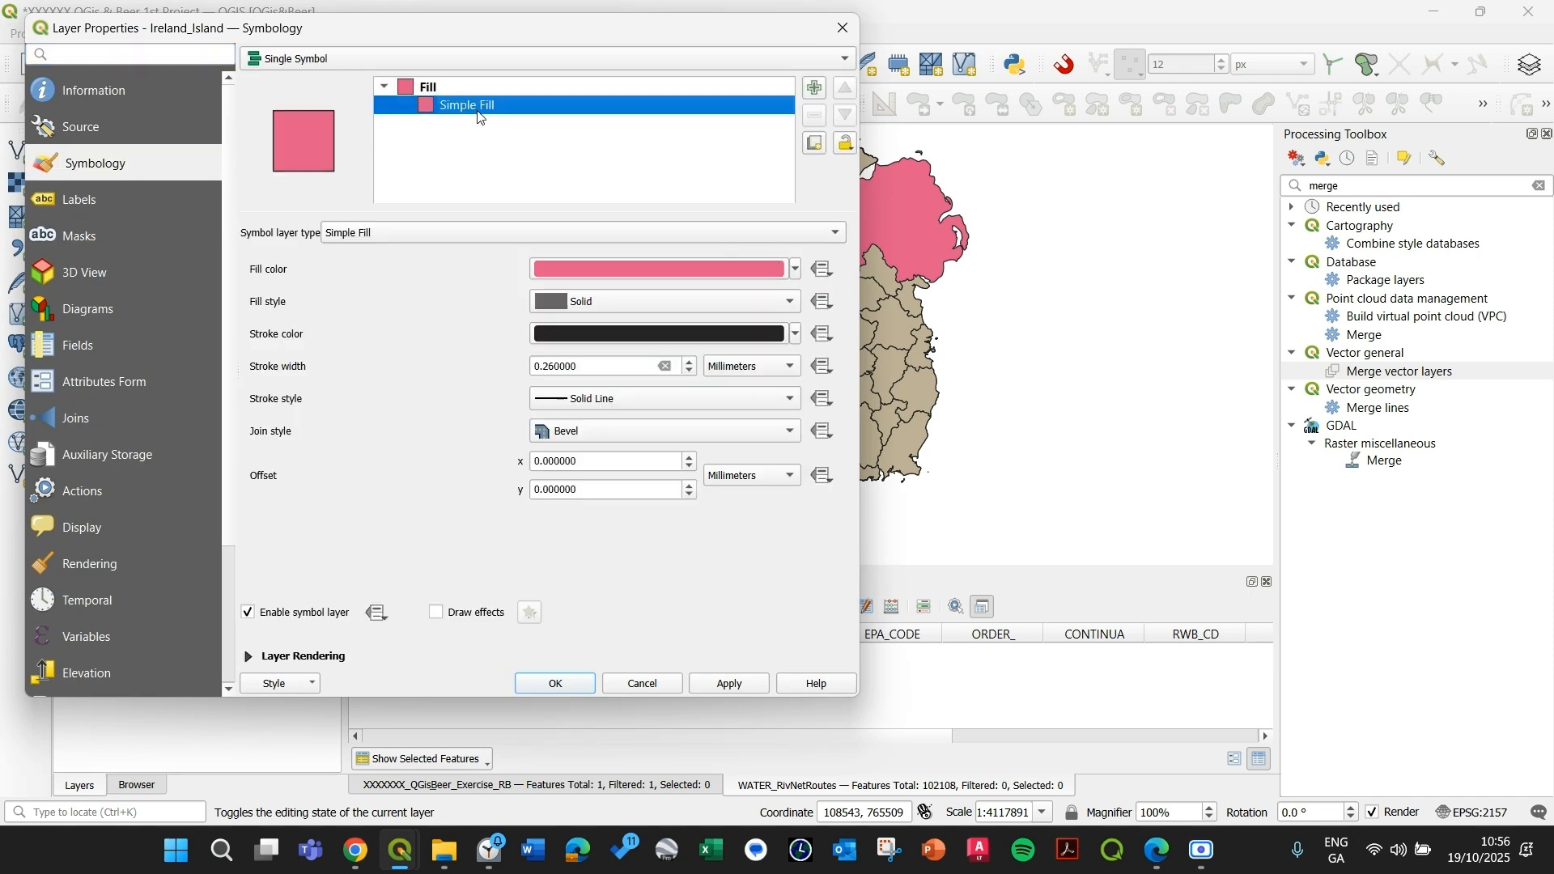
pyautogui.click(796, 270)
pyautogui.click(610, 393)
pyautogui.moveTo(609, 390); pyautogui.dragTo(586, 398)
pyautogui.click(429, 509)
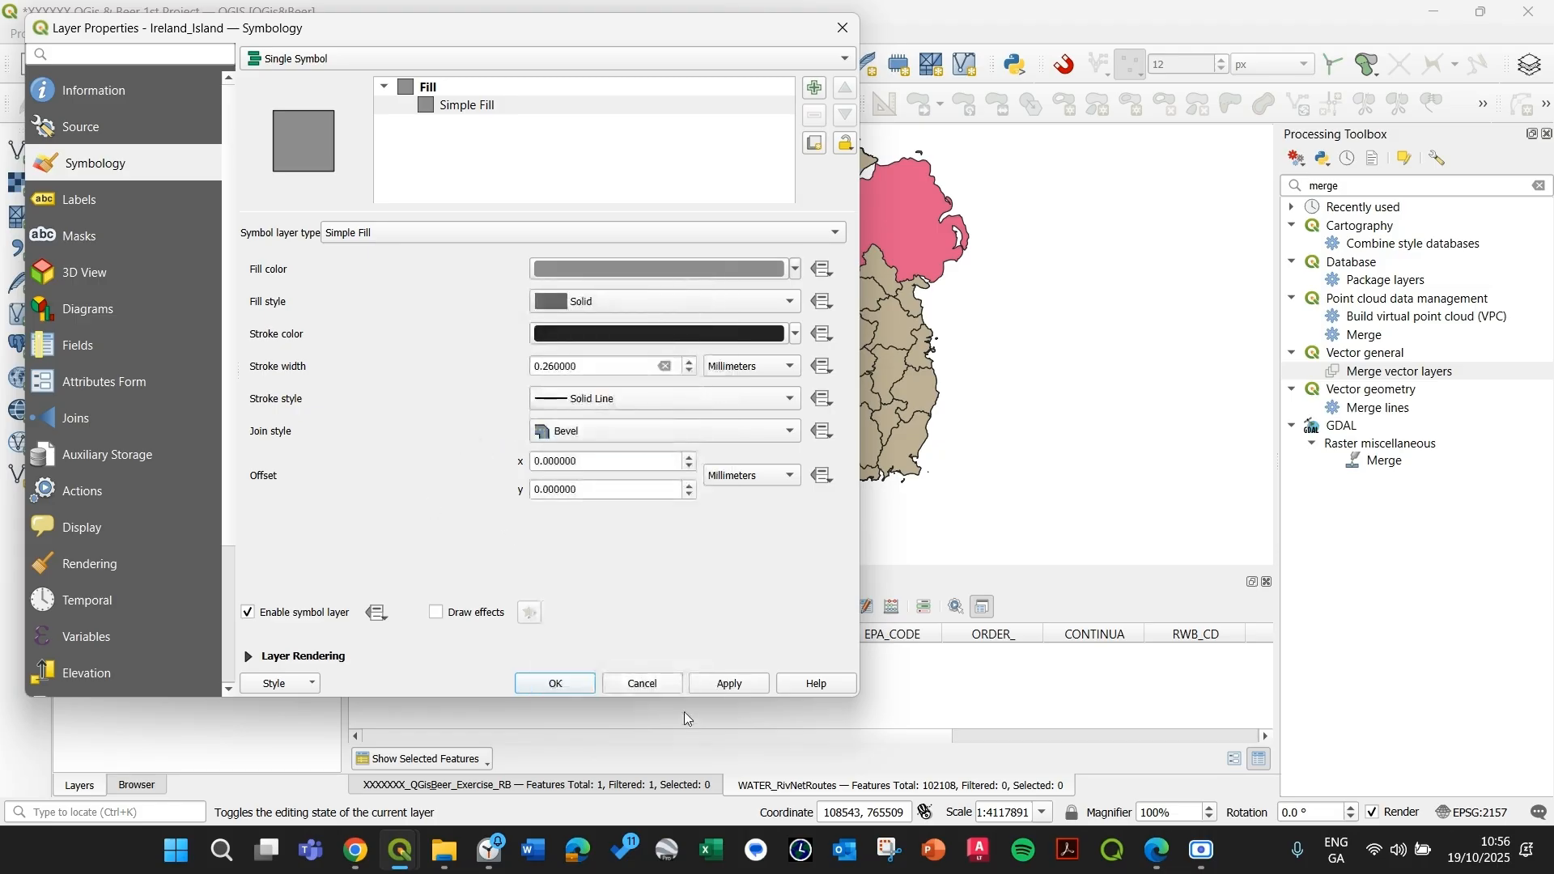
pyautogui.click(728, 684)
# - Enable draw effects with a drop shadow on the Ireland_Island fill and accept the layer properties
pyautogui.click(441, 613)
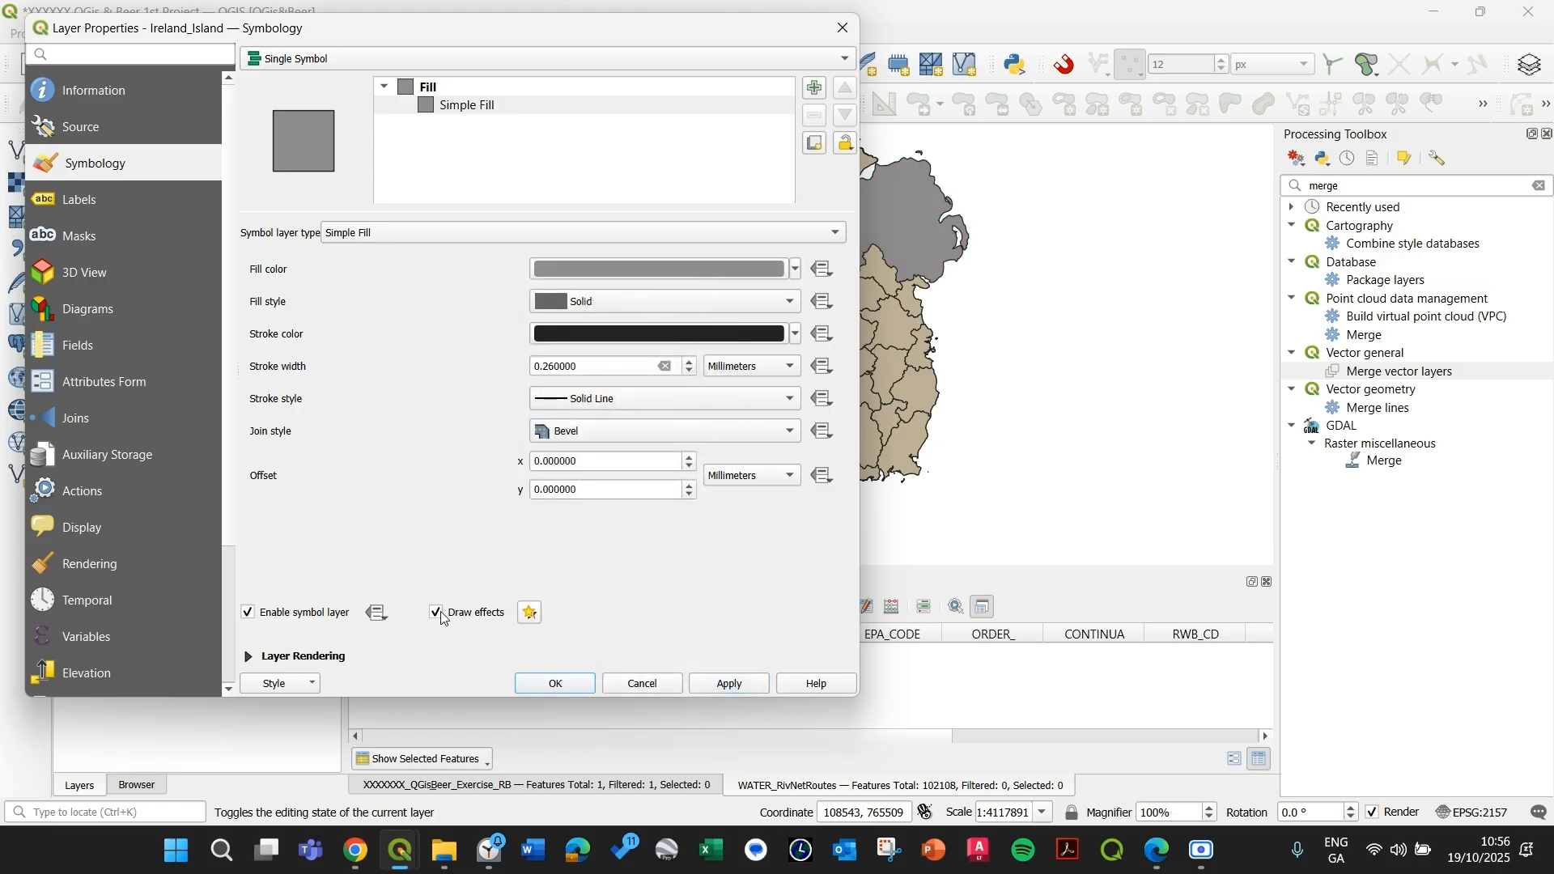
pyautogui.click(531, 612)
pyautogui.click(344, 295)
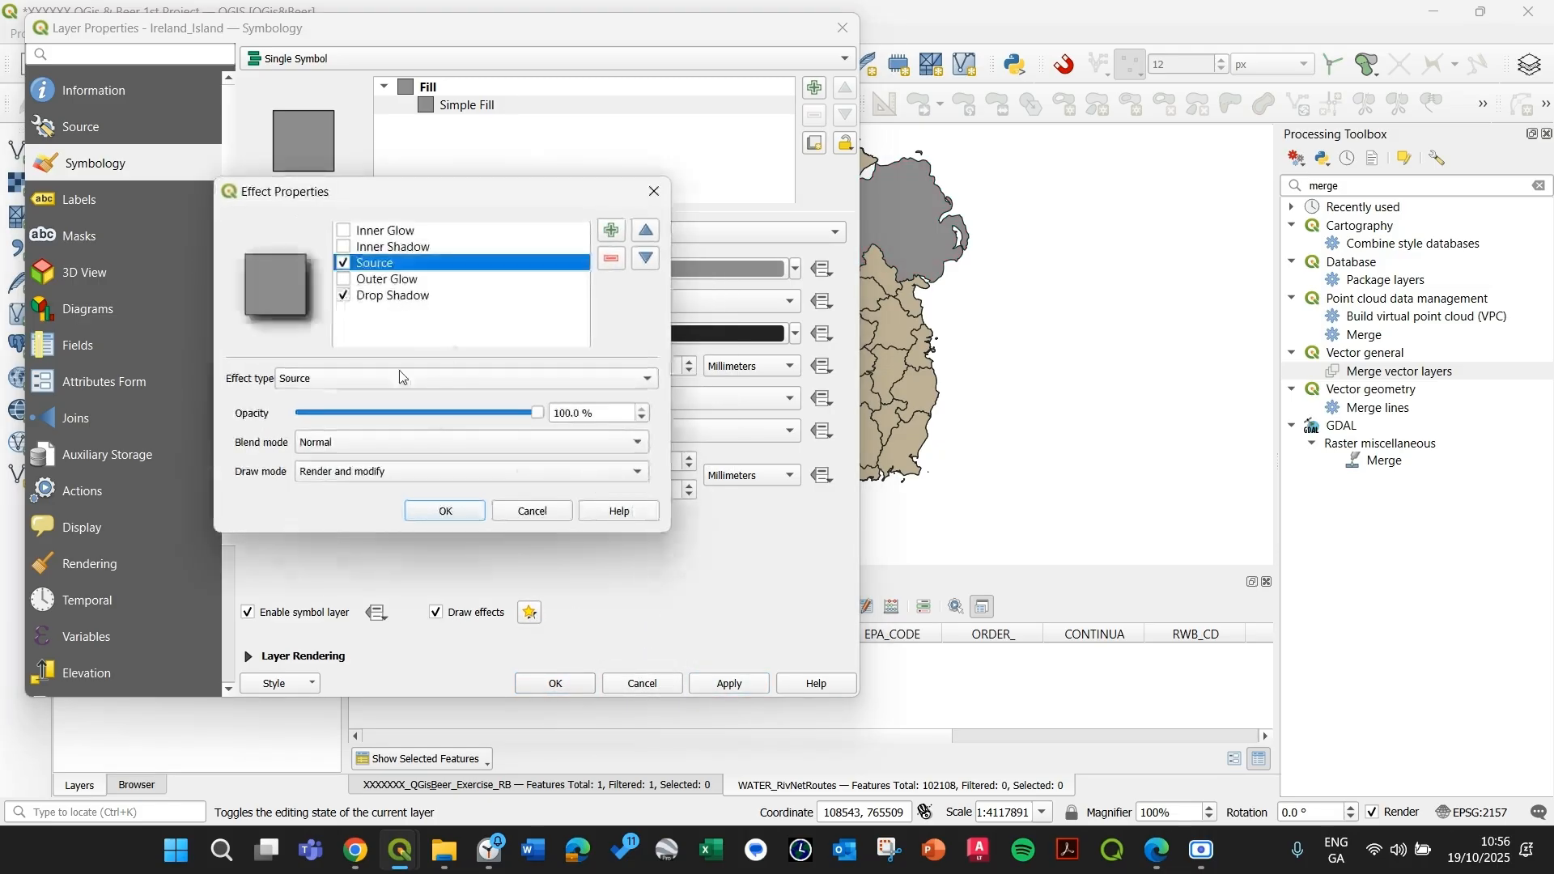
pyautogui.click(429, 512)
pyautogui.click(727, 687)
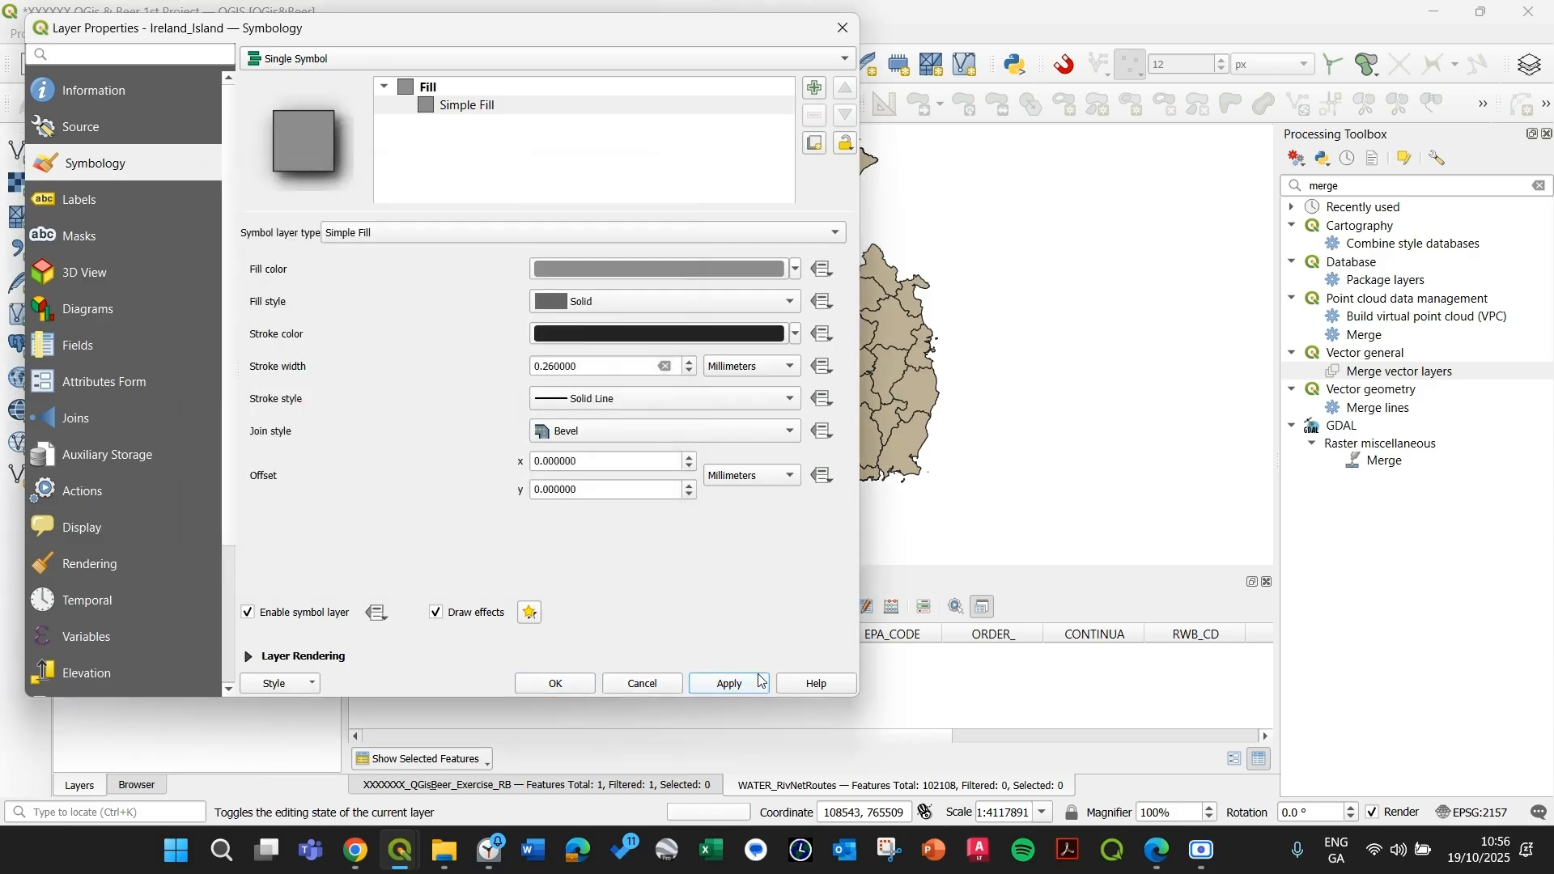
pyautogui.click(556, 684)
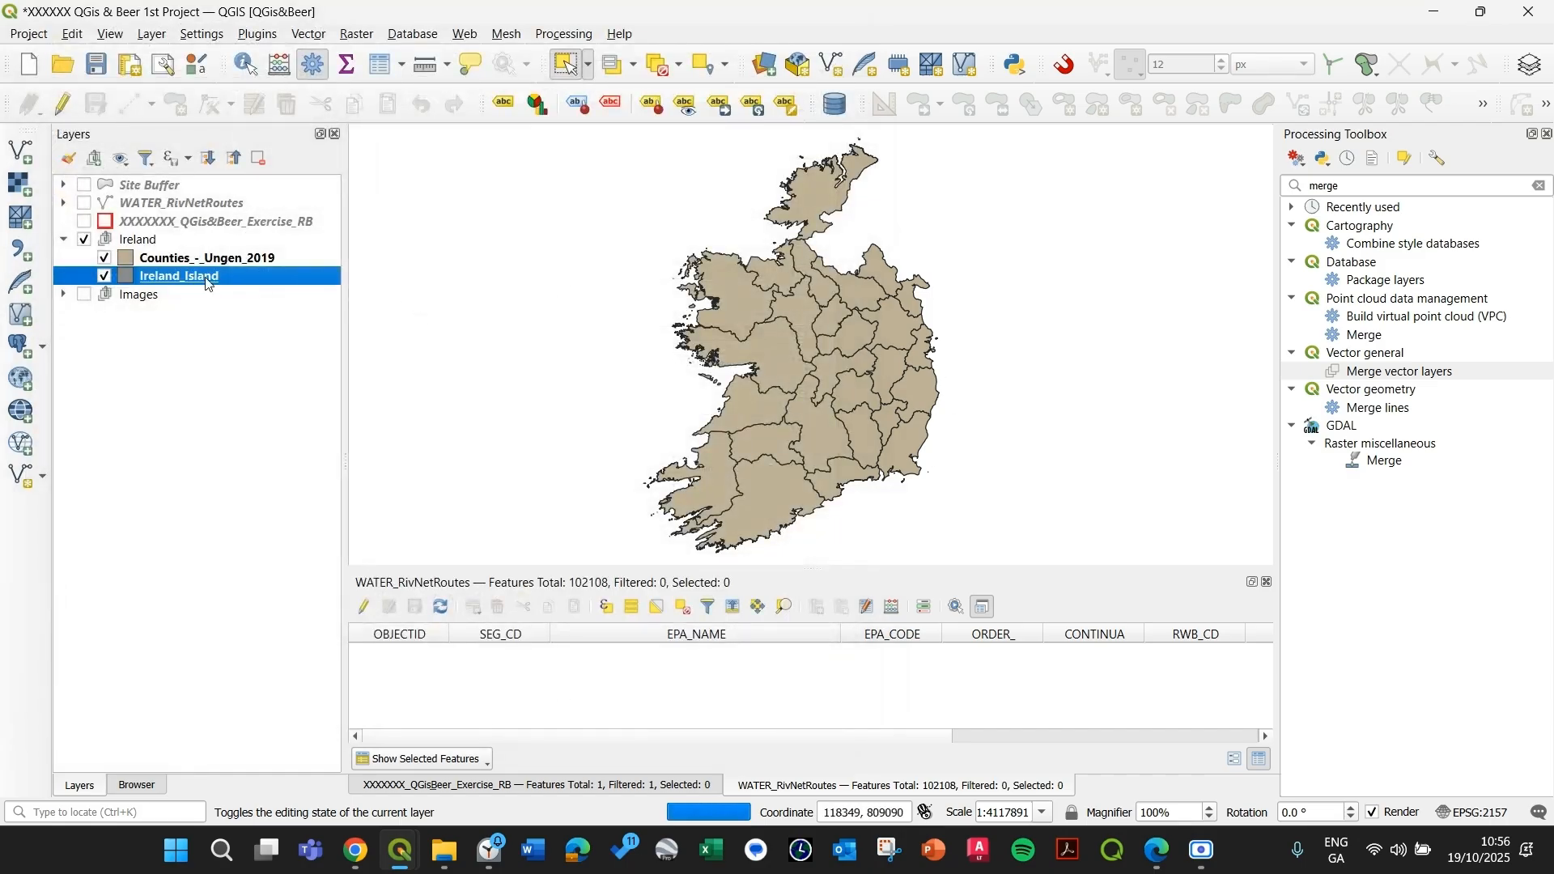
# - Open the attribute table of the Counties_-_Ungen_2019 layer
pyautogui.click(194, 260)
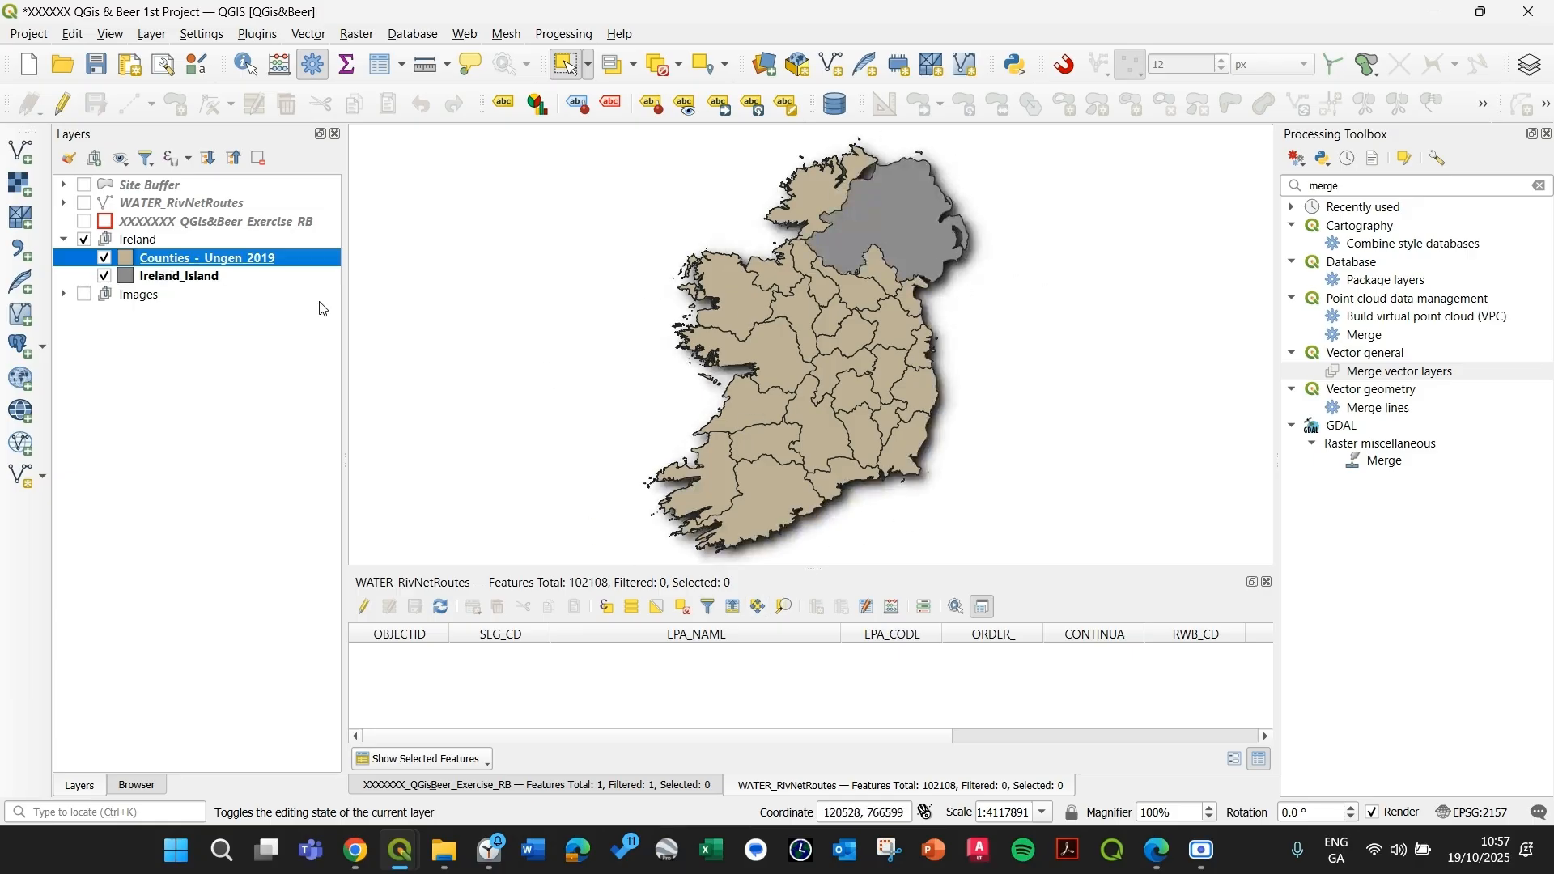
pyautogui.rightClick(159, 264)
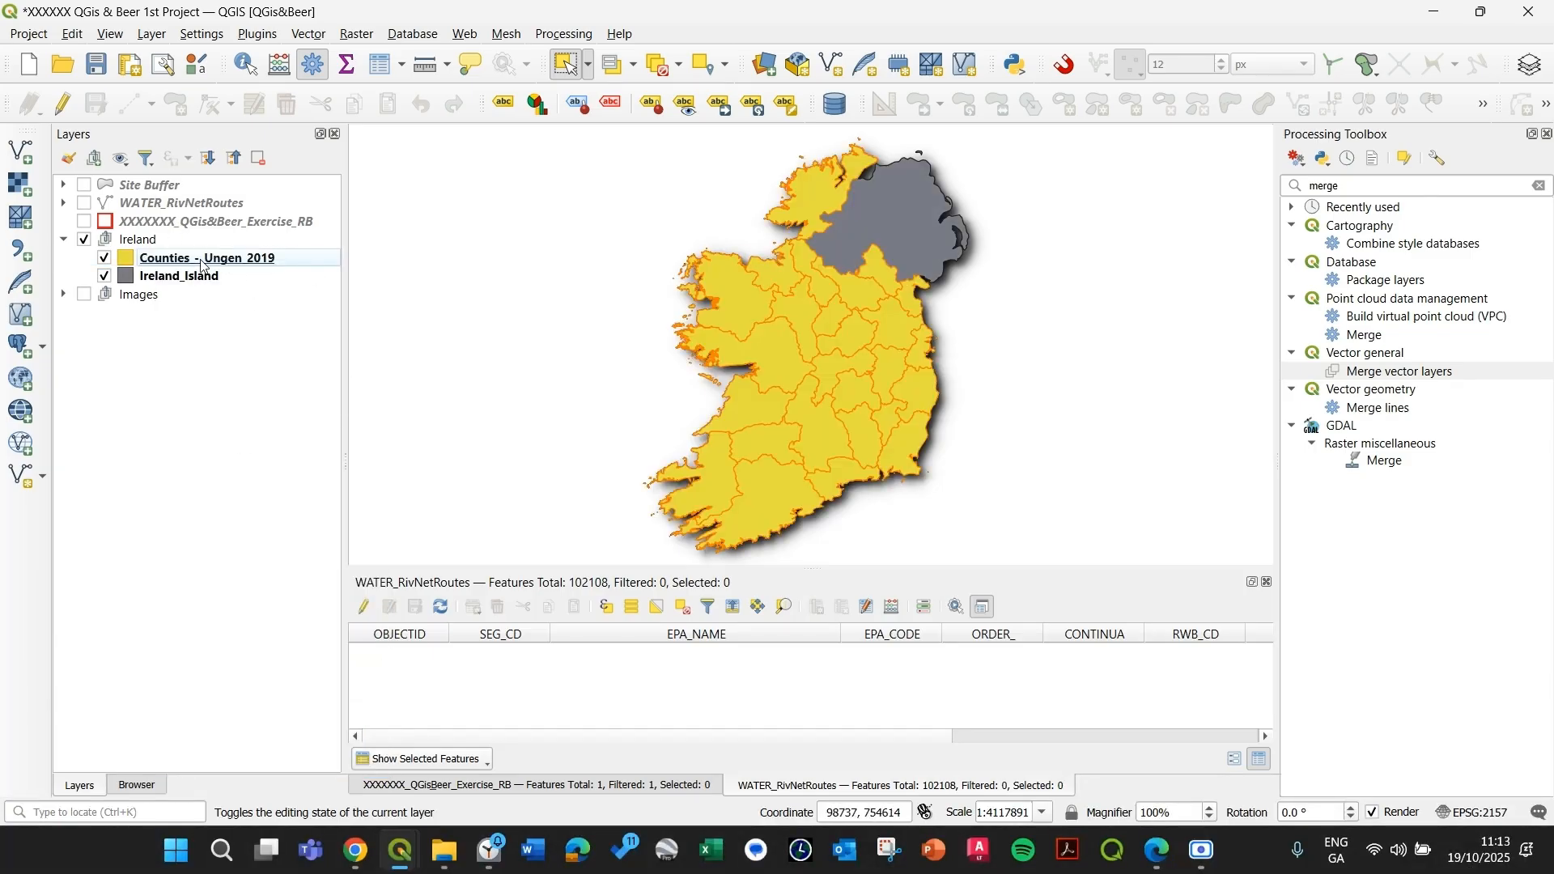
pyautogui.click(202, 265)
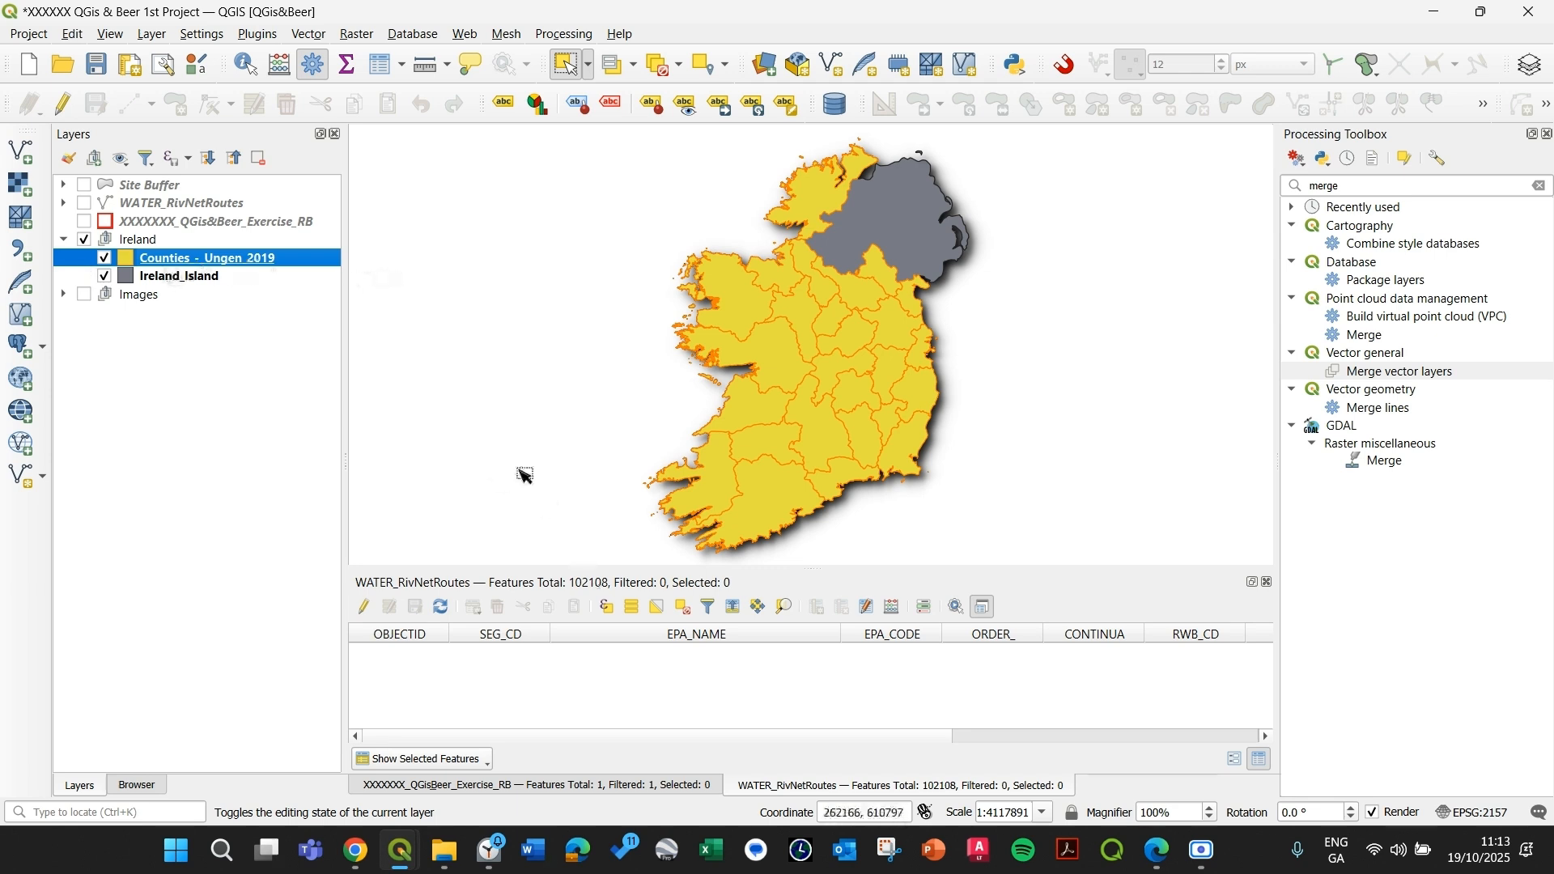
pyautogui.rightClick(225, 258)
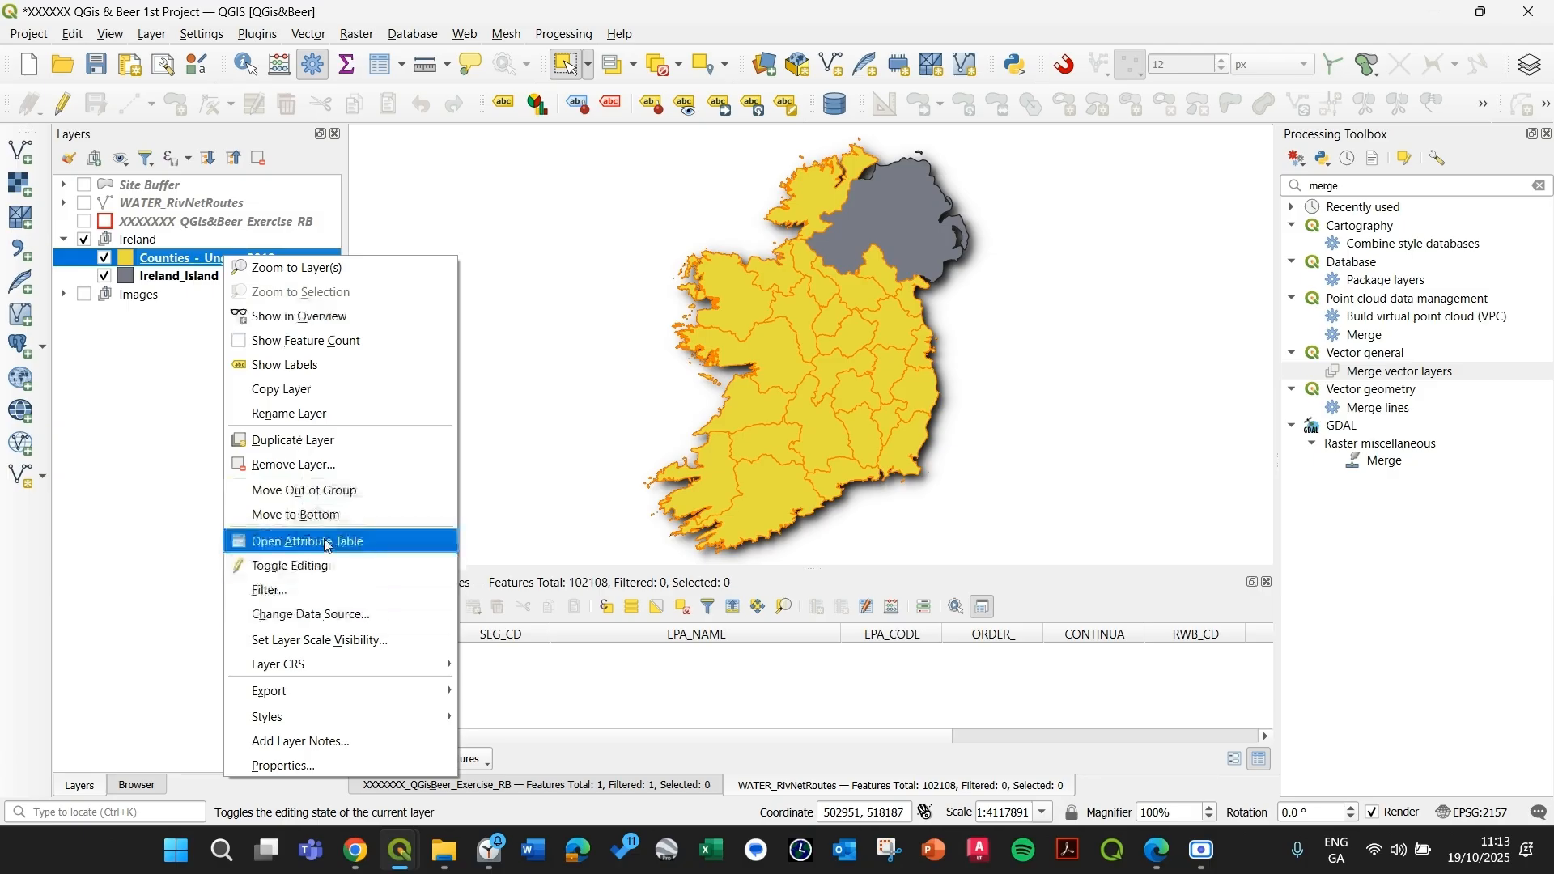
pyautogui.click(328, 543)
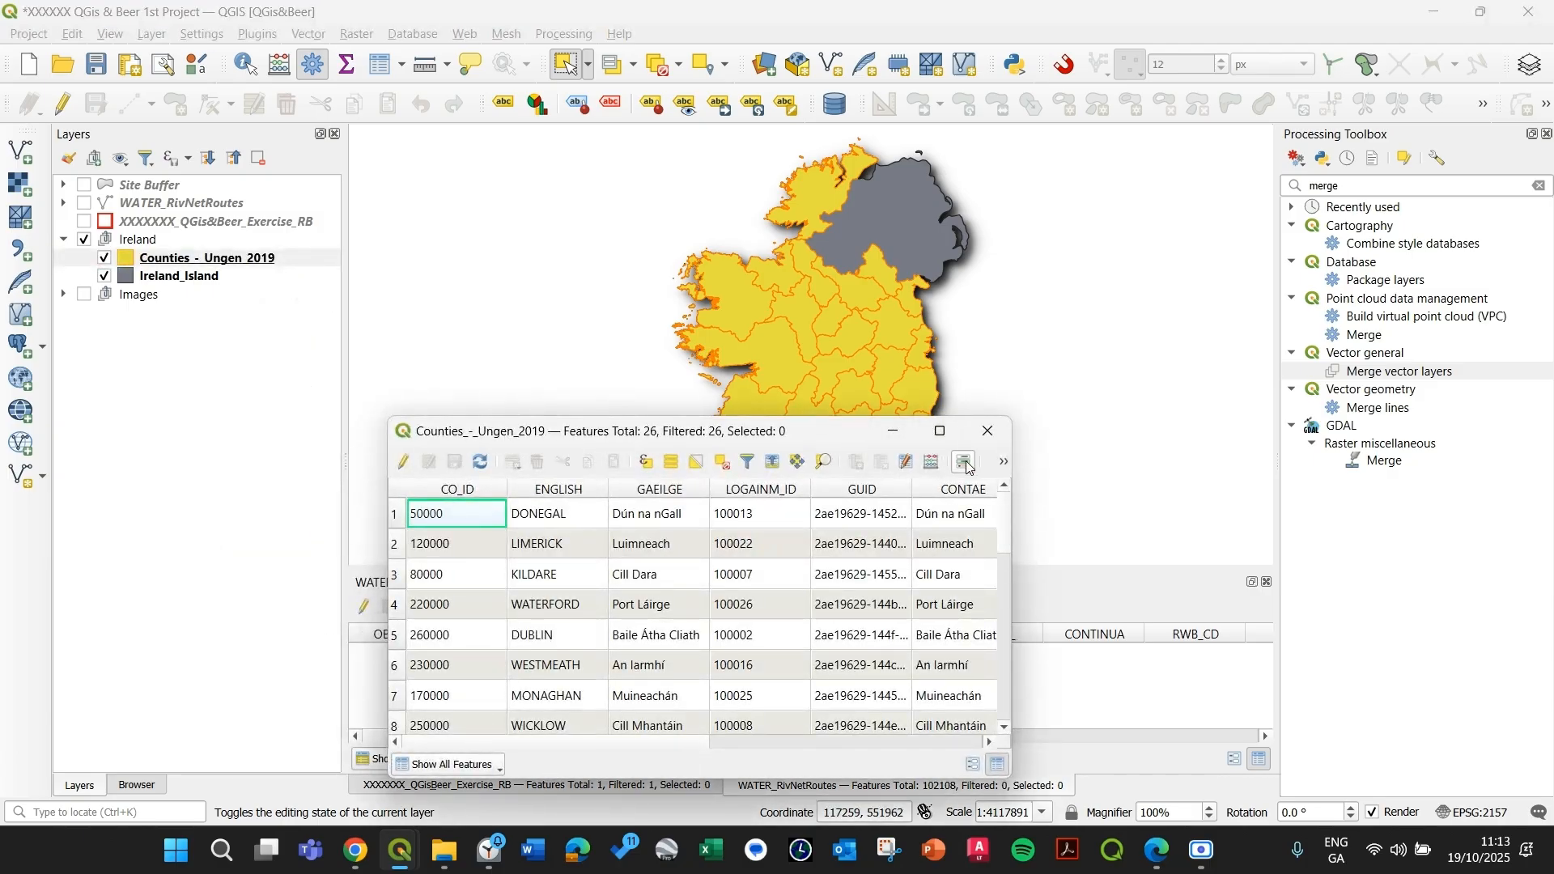
# - Dock the Counties_-_Ungen_2019 attribute table beneath the map with its CO_ID to PROVINCE columns in view
pyautogui.click(1004, 463)
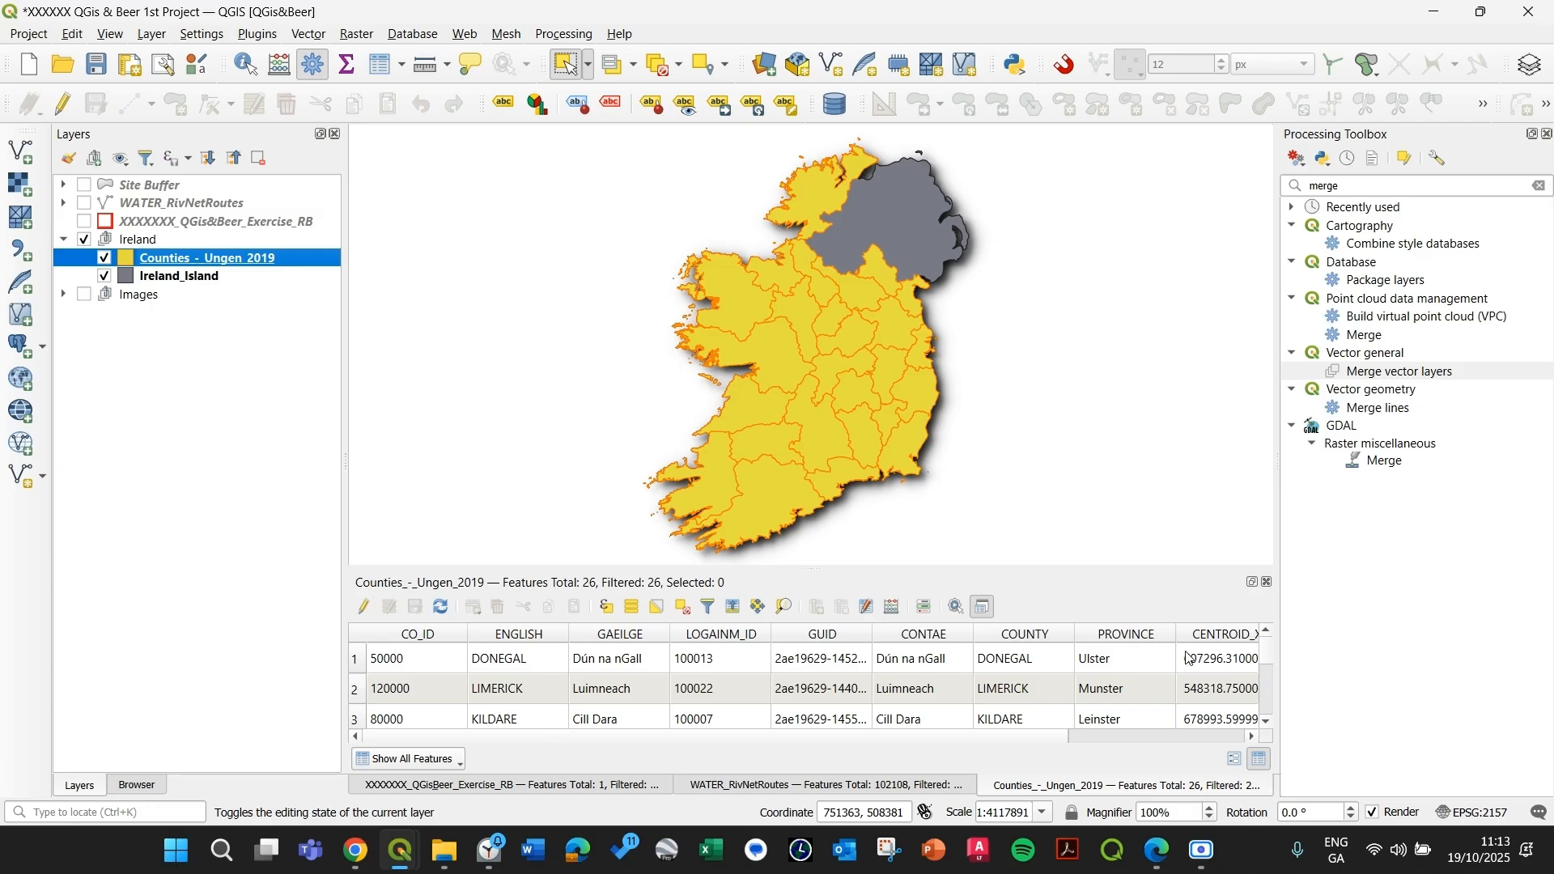
pyautogui.moveTo(904, 737); pyautogui.dragTo(678, 740)
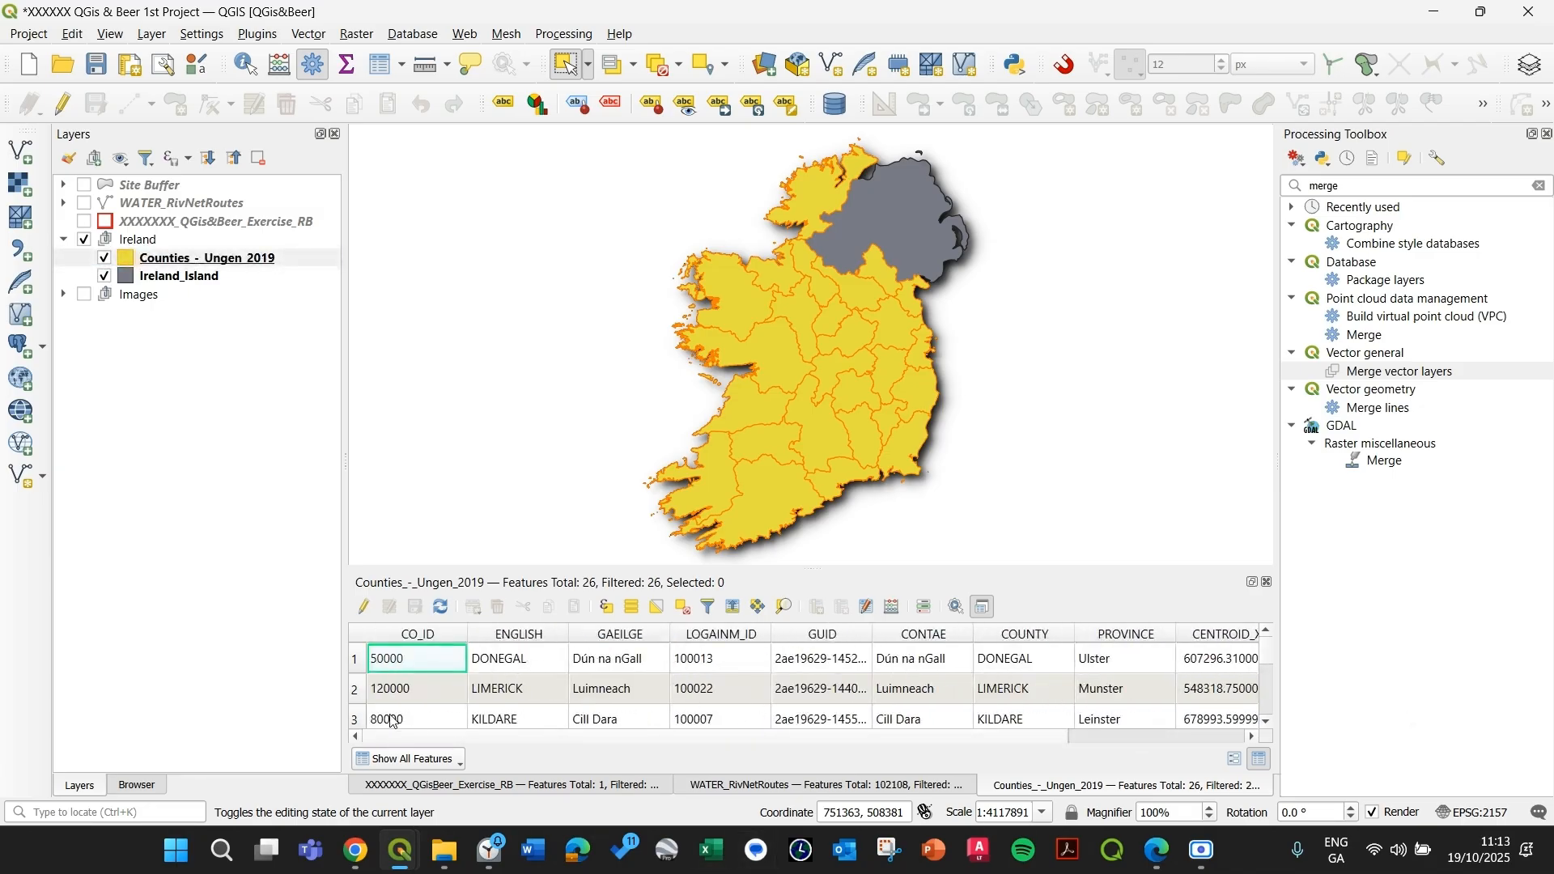
# - Select county records one at a time, from Donegal and Limerick through Kildare, Waterford, Westmeath and Wicklow, to locate each on the map
pyautogui.click(357, 658)
pyautogui.click(354, 693)
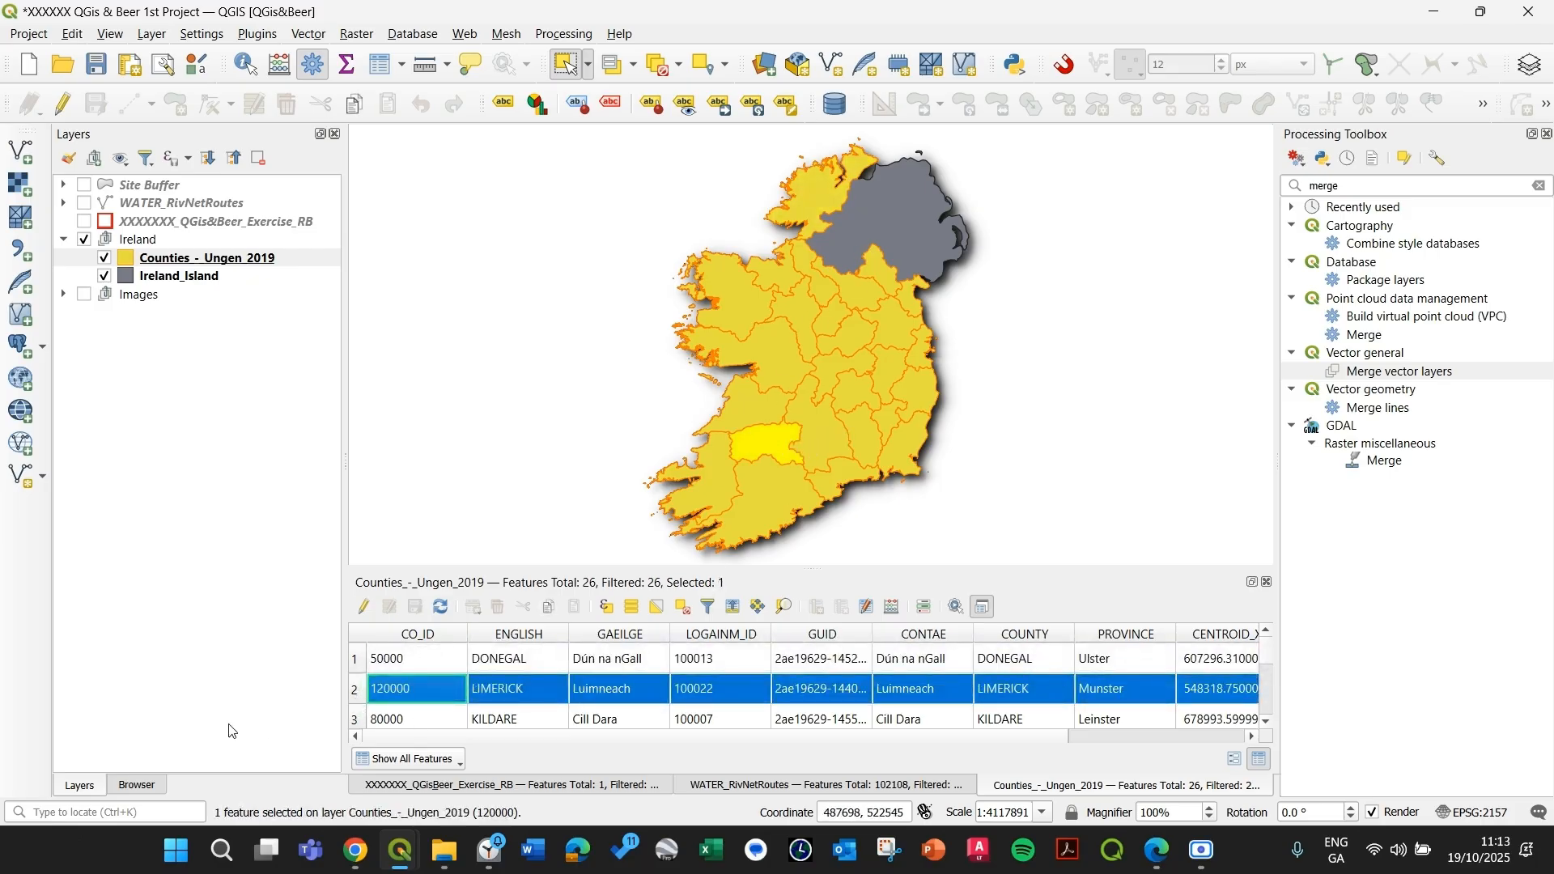
pyautogui.click(375, 720)
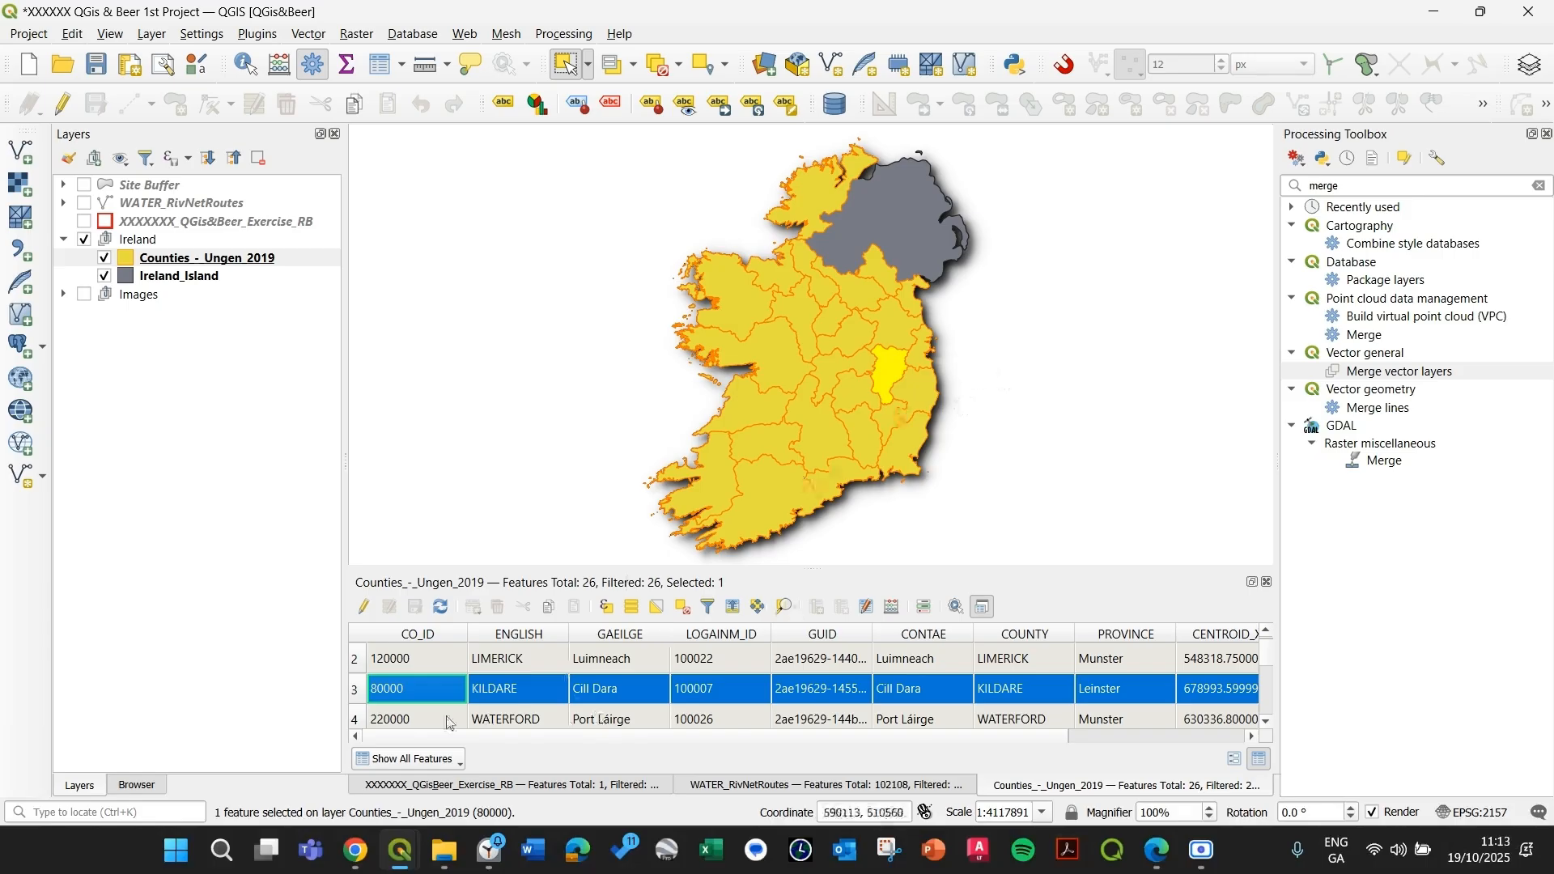
pyautogui.click(375, 721)
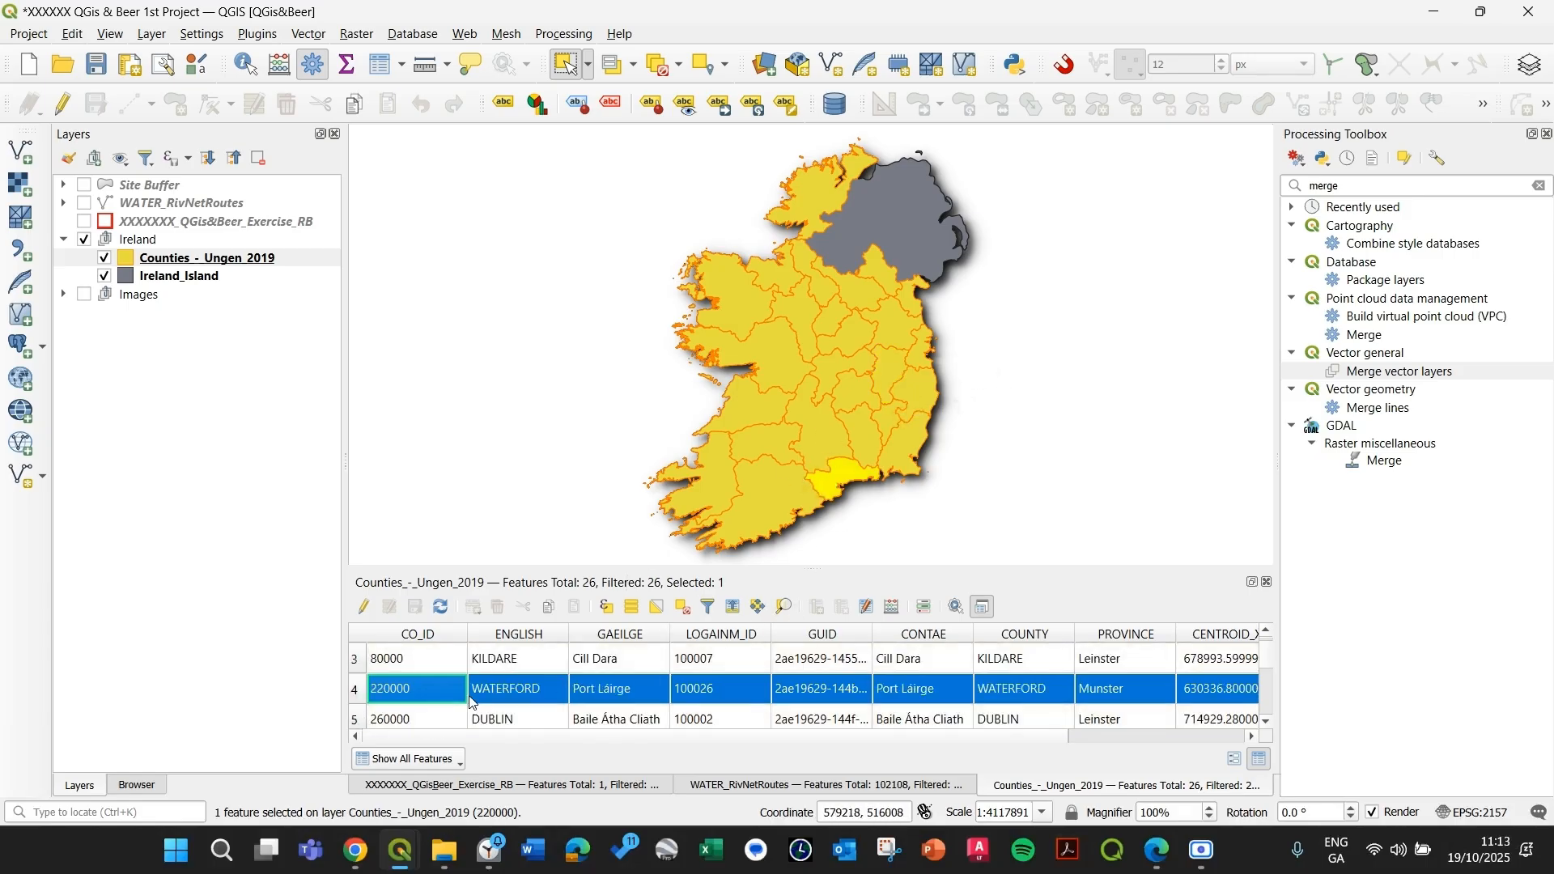
pyautogui.scroll(-1, 380, 705)
pyautogui.click(374, 695)
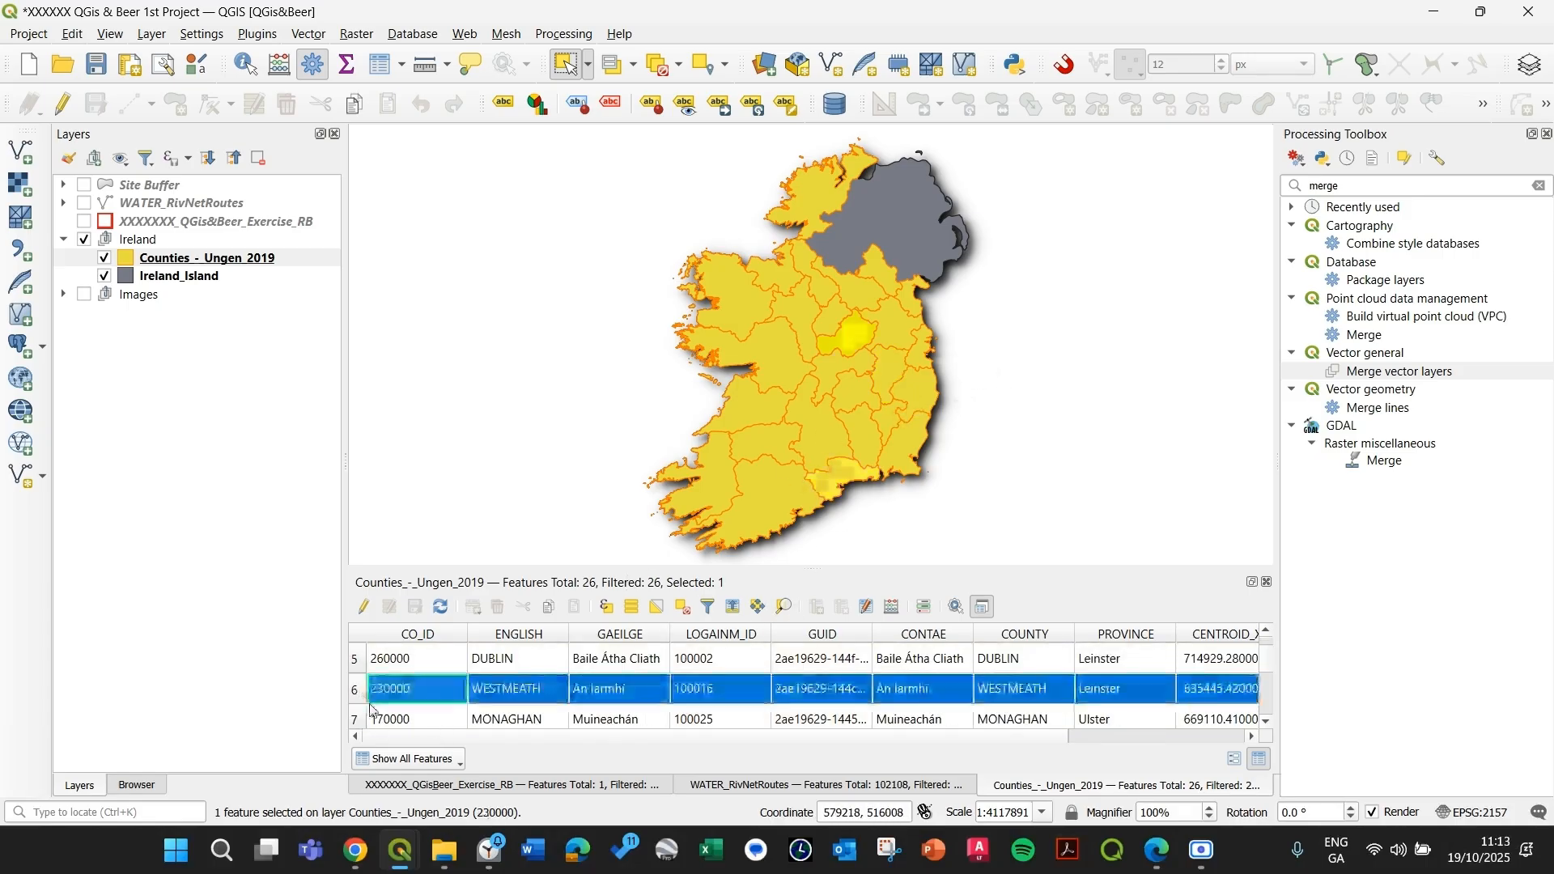
pyautogui.scroll(-1, 372, 703)
pyautogui.click(361, 701)
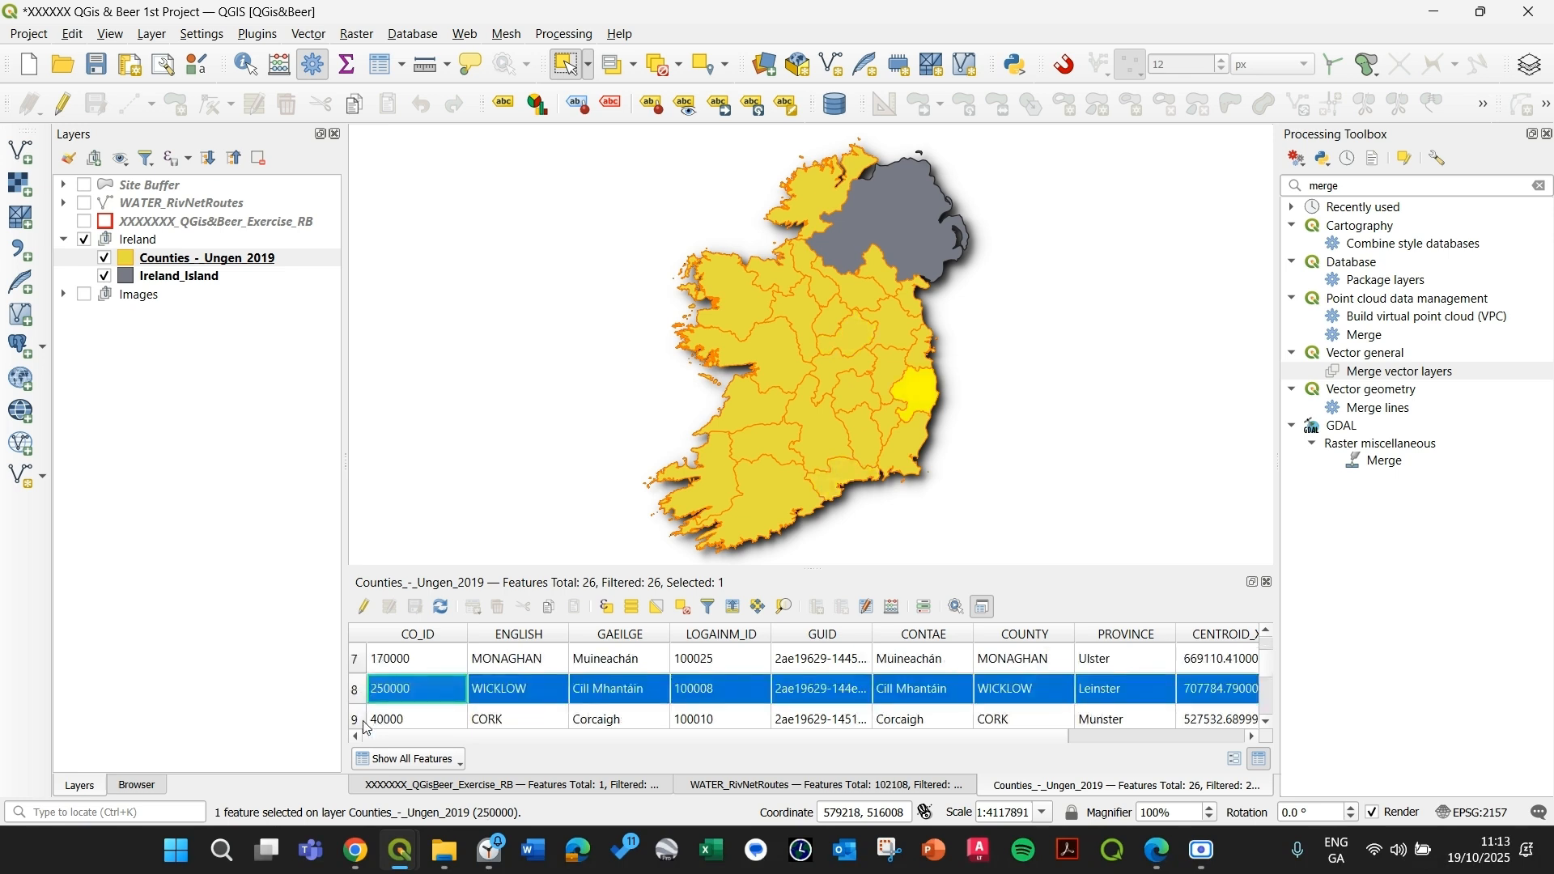
# - Select the CORK record in the Counties_-_Ungen_2019 attribute table, then close that table
pyautogui.click(357, 721)
pyautogui.scroll(-1, 357, 720)
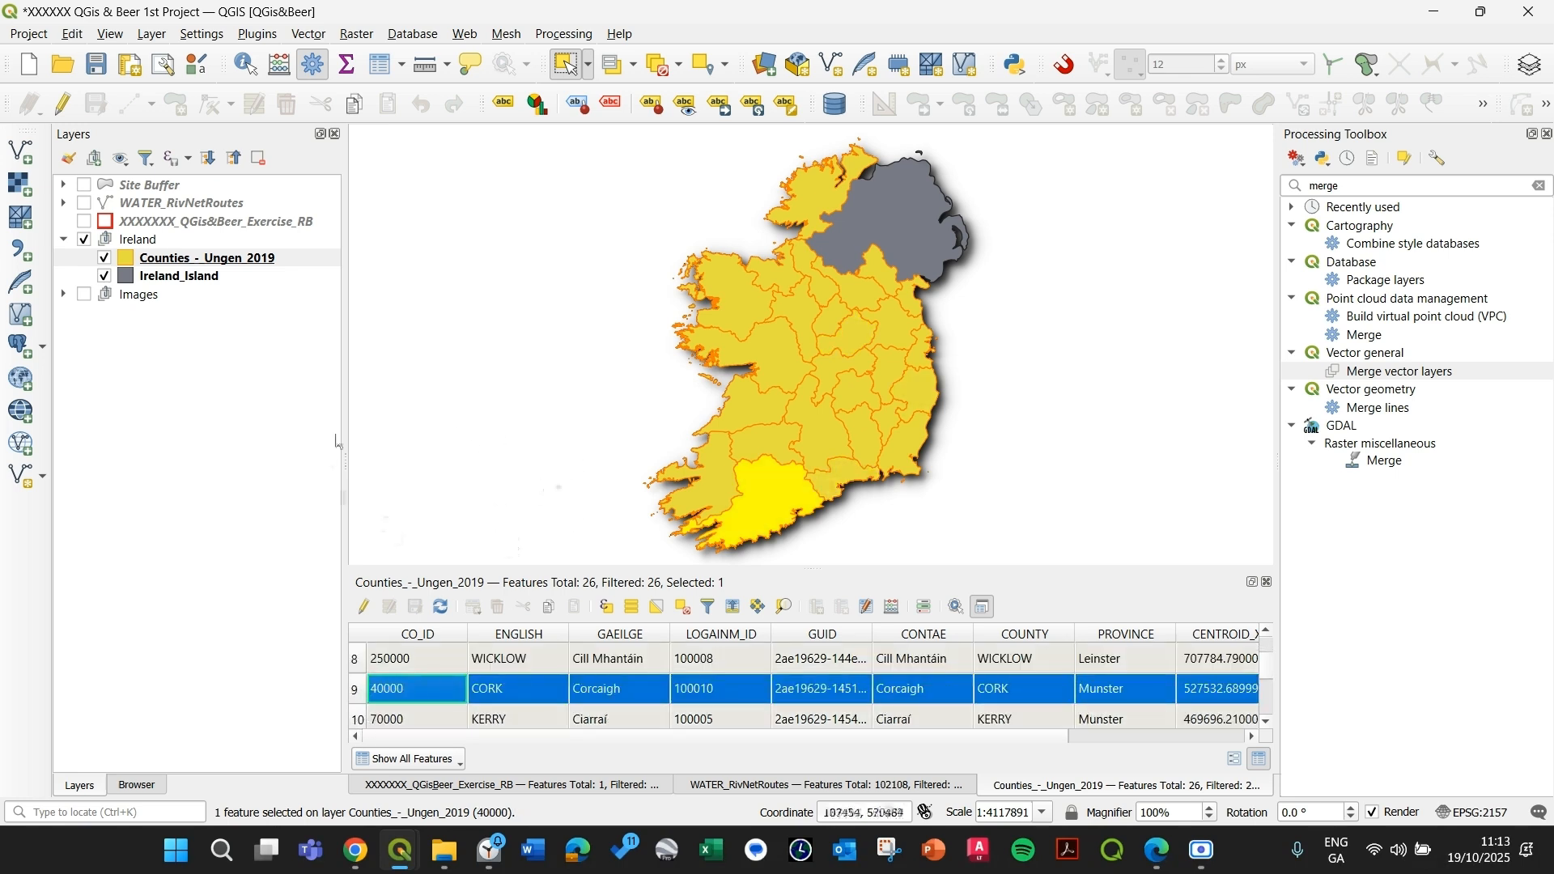
pyautogui.click(1268, 582)
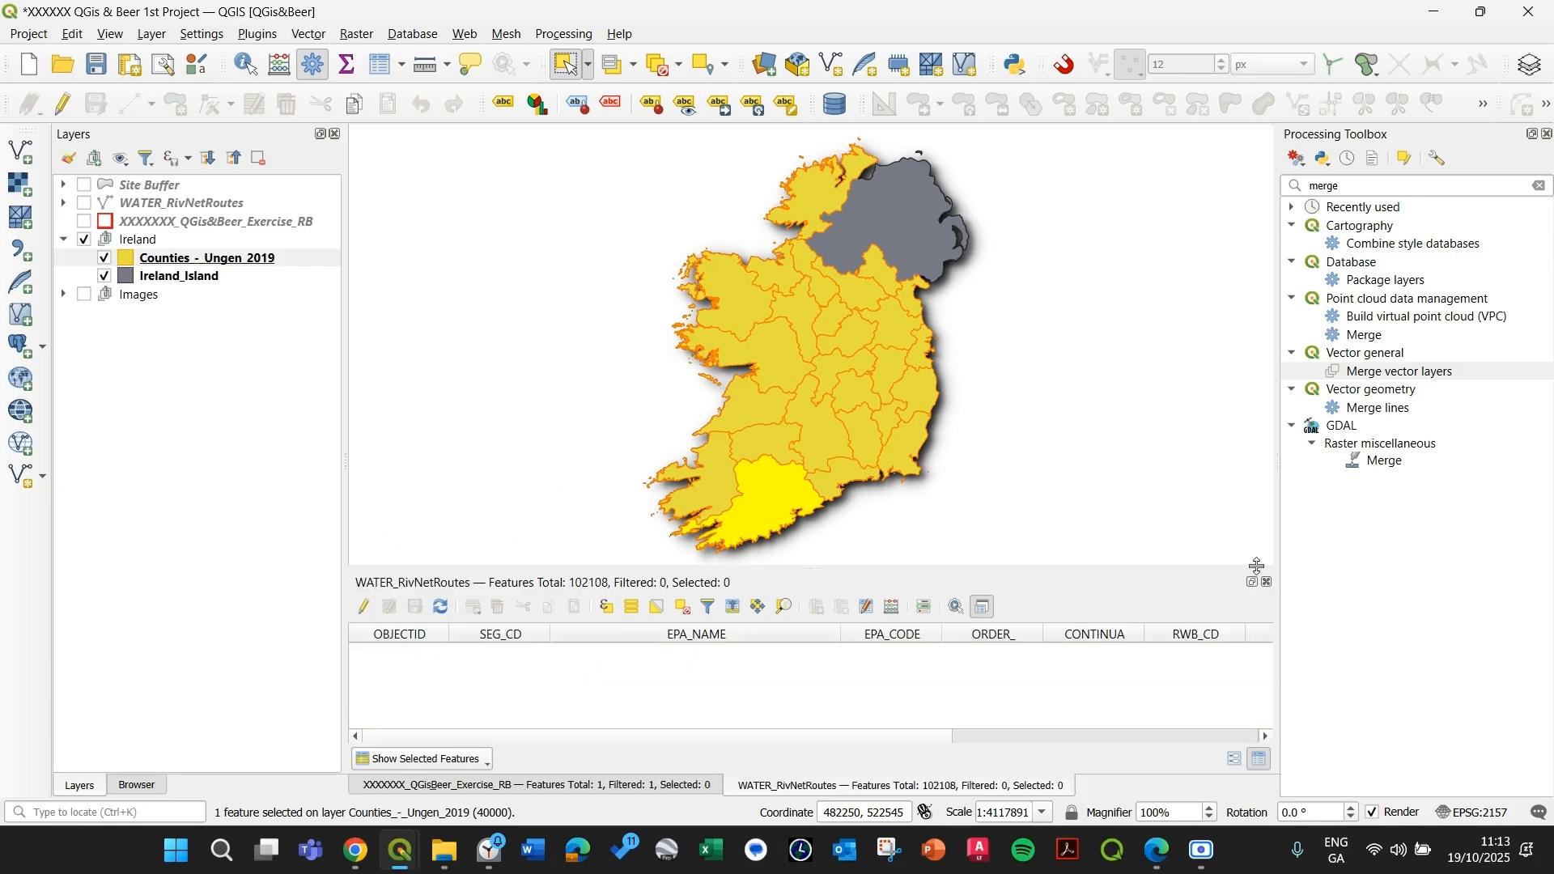
# - Switch the Counties_-_Ungen_2019 symbology to Categorized by the ENGLISH field and add two empty categories
pyautogui.doubleClick(180, 256)
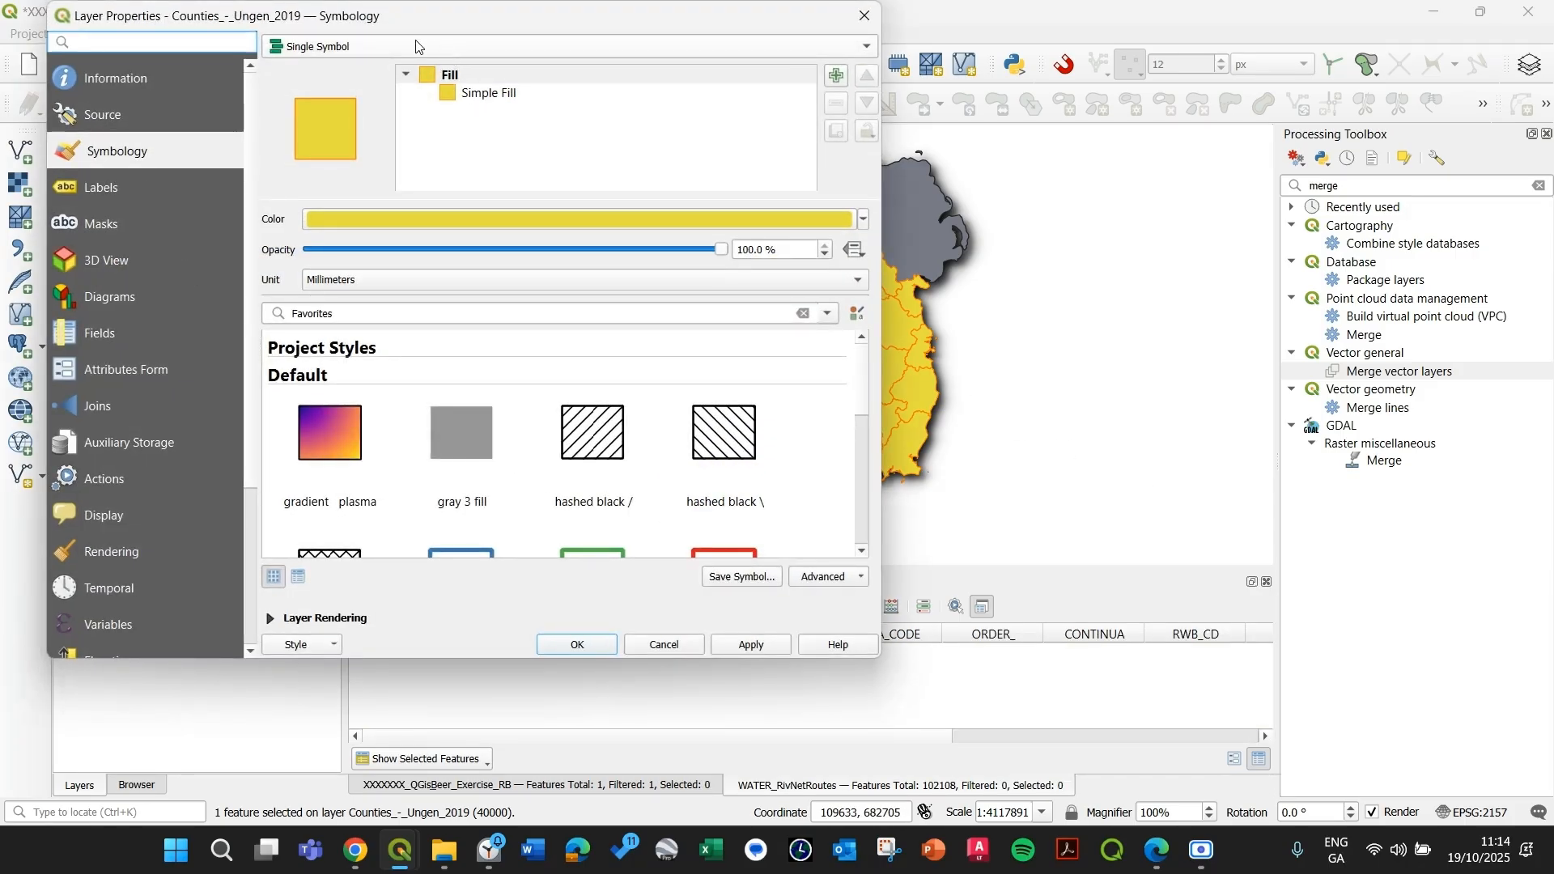
pyautogui.click(421, 46)
pyautogui.click(408, 66)
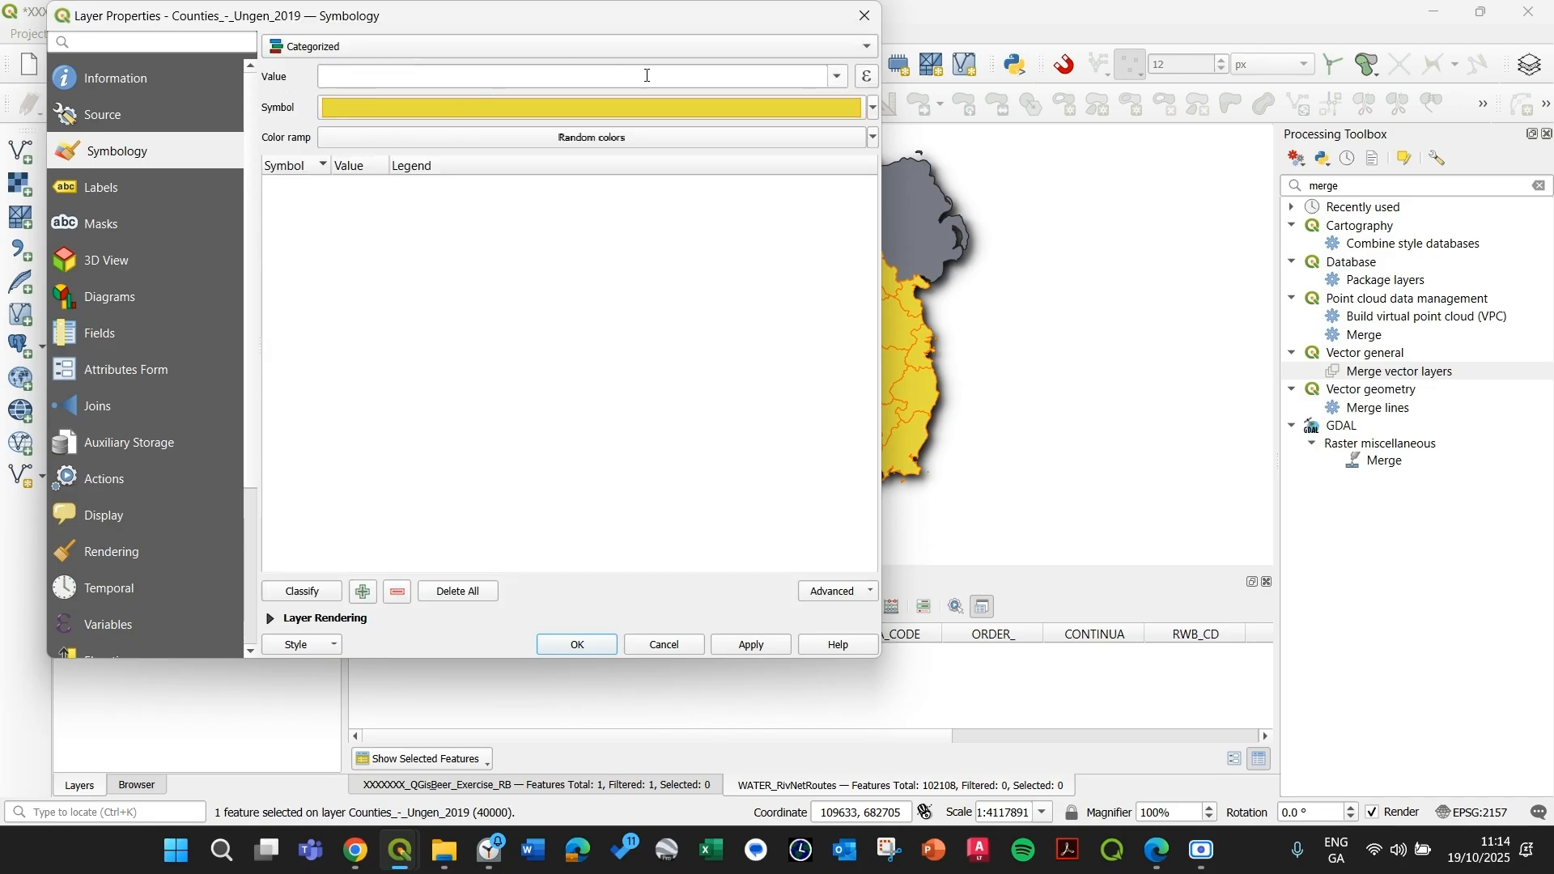
pyautogui.click(834, 77)
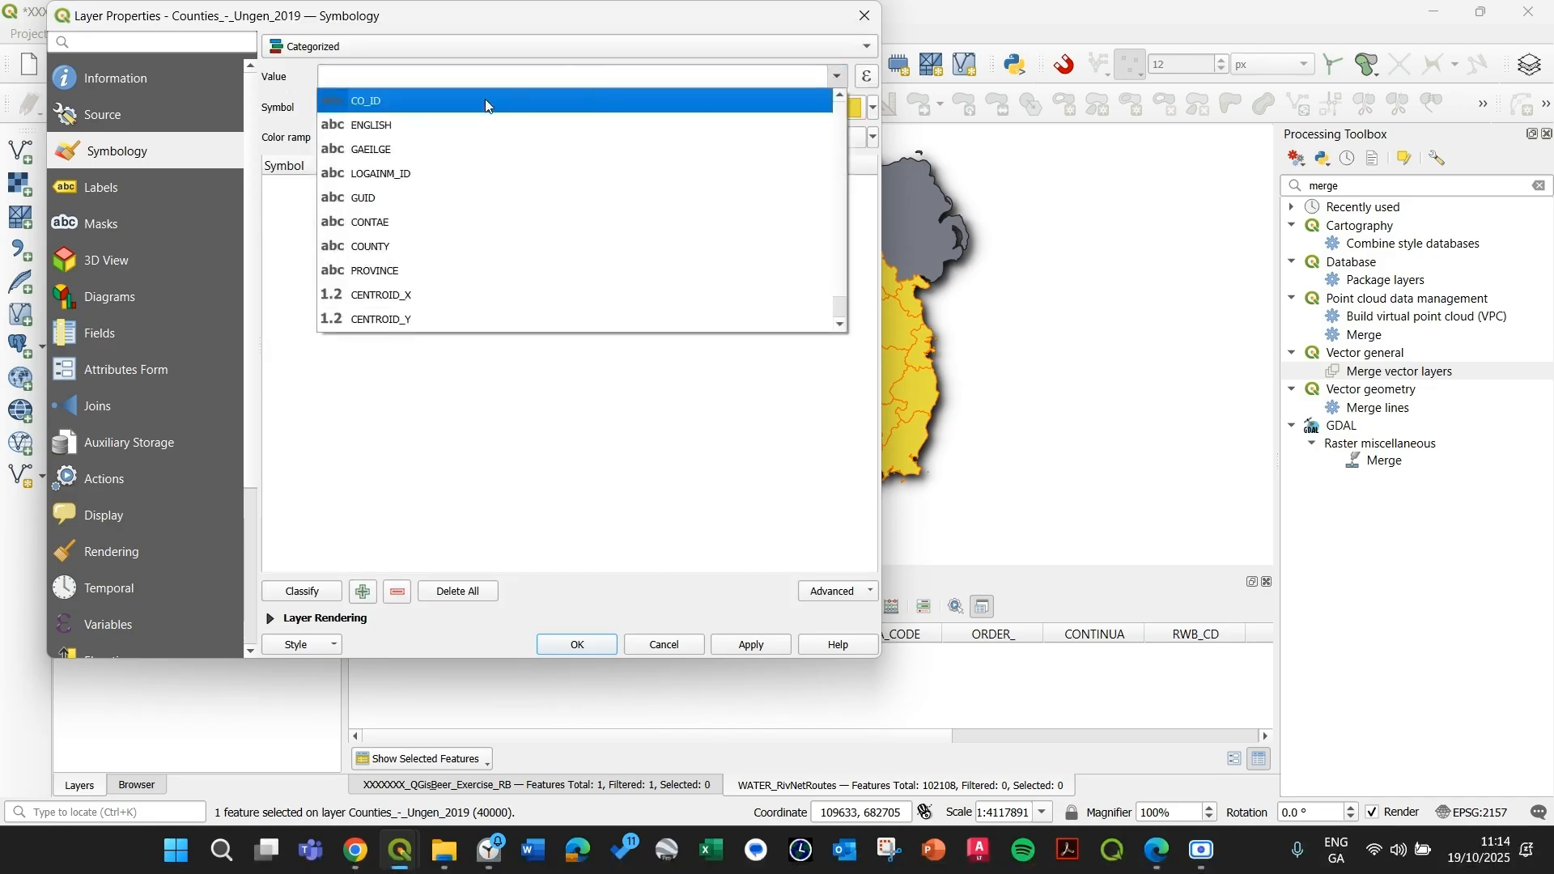
pyautogui.click(468, 124)
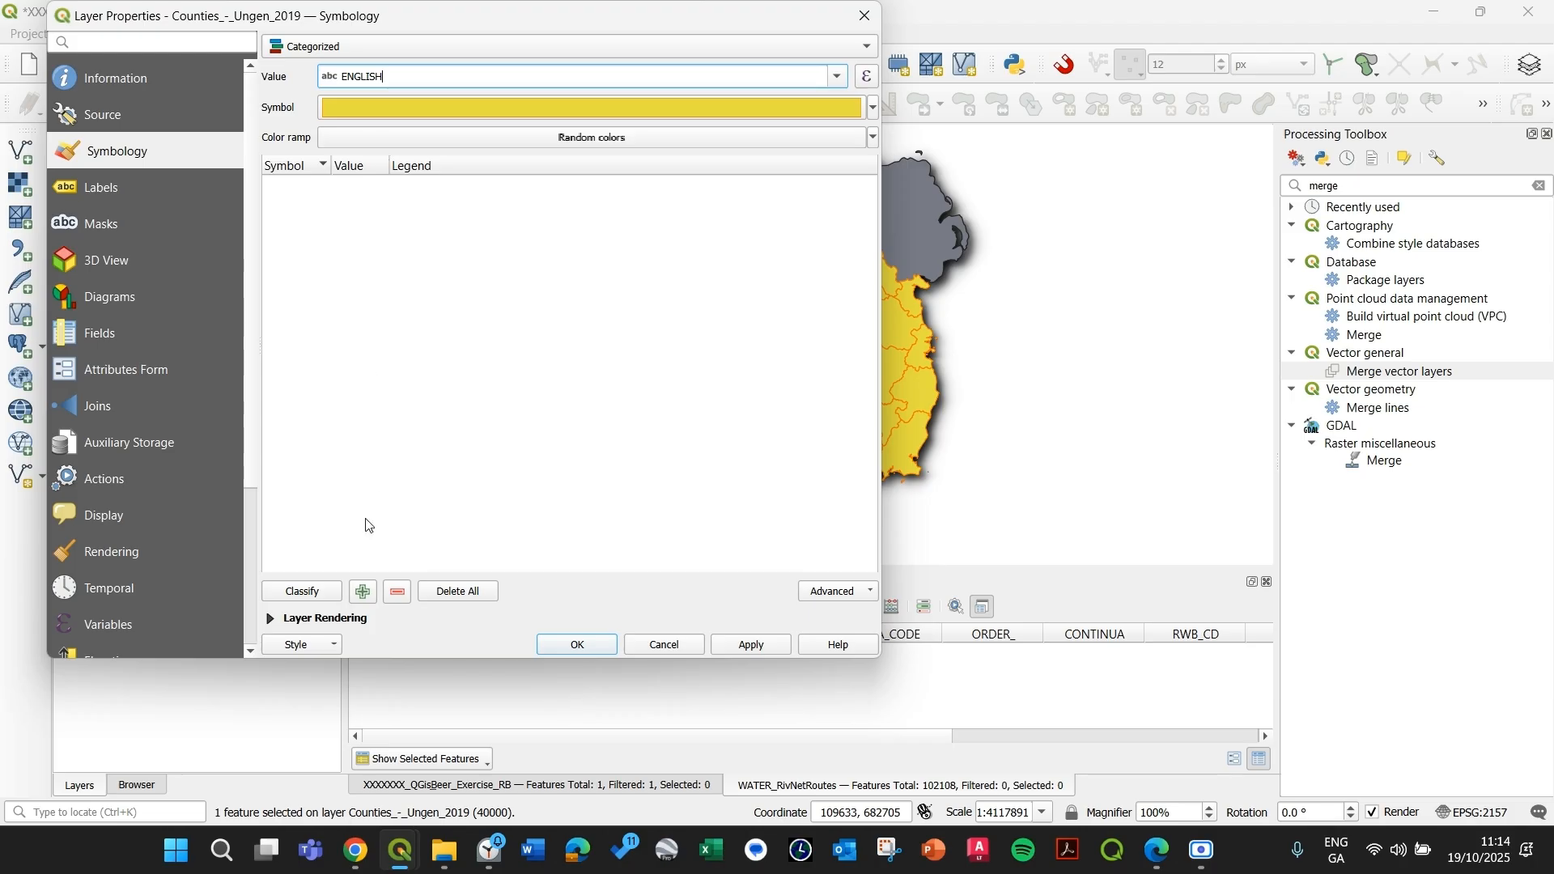
pyautogui.click(367, 594)
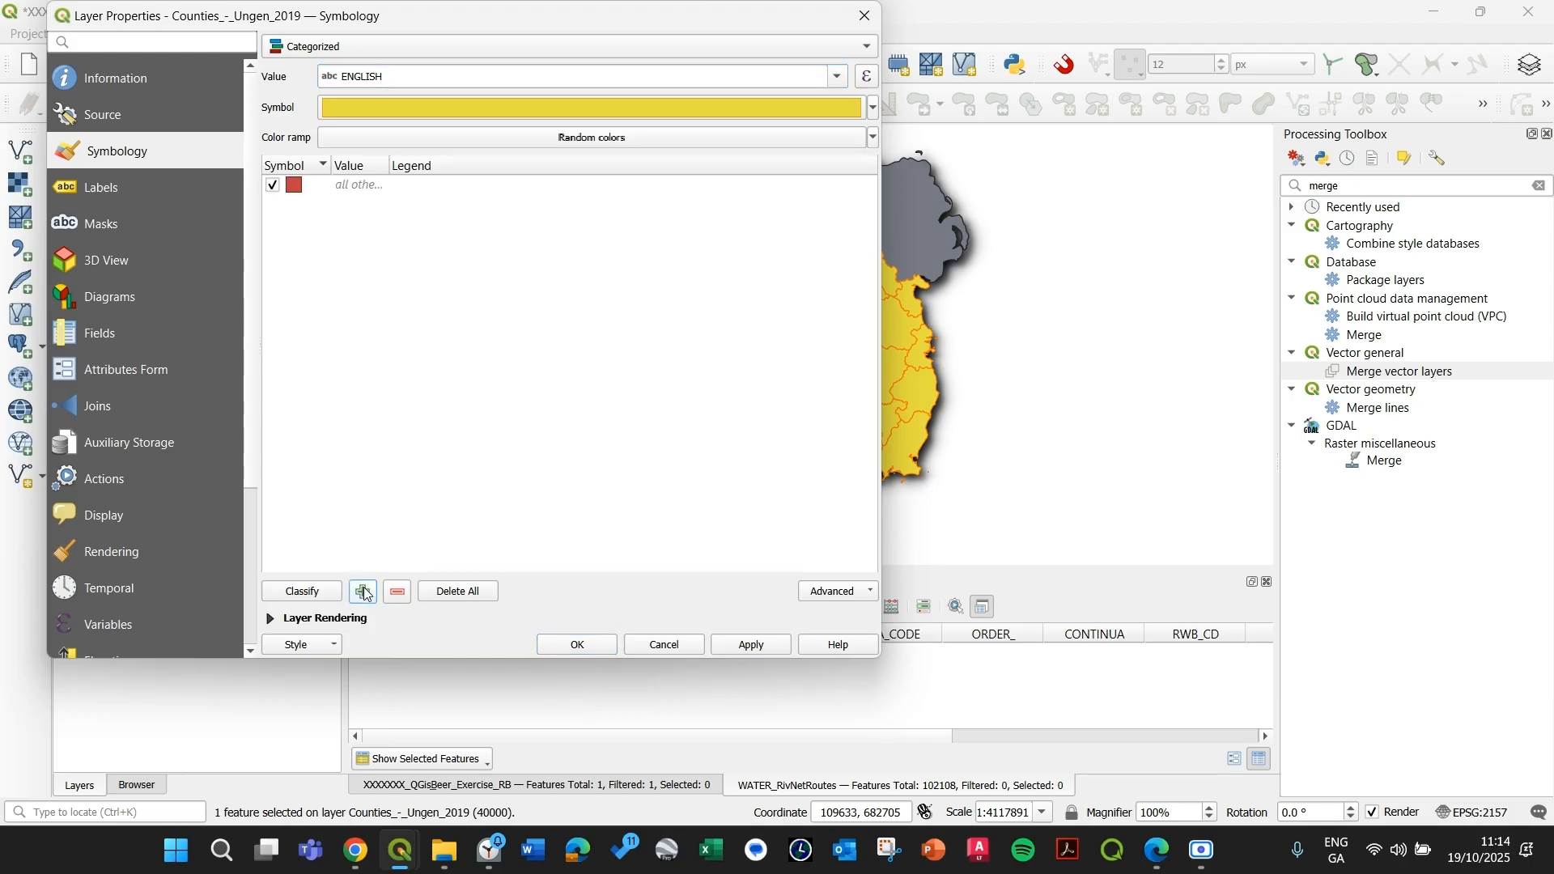
pyautogui.click(363, 593)
# - Style the second category's simple fill with light orange fill, orange stroke and a 0.66 mm stroke width
pyautogui.doubleClick(296, 204)
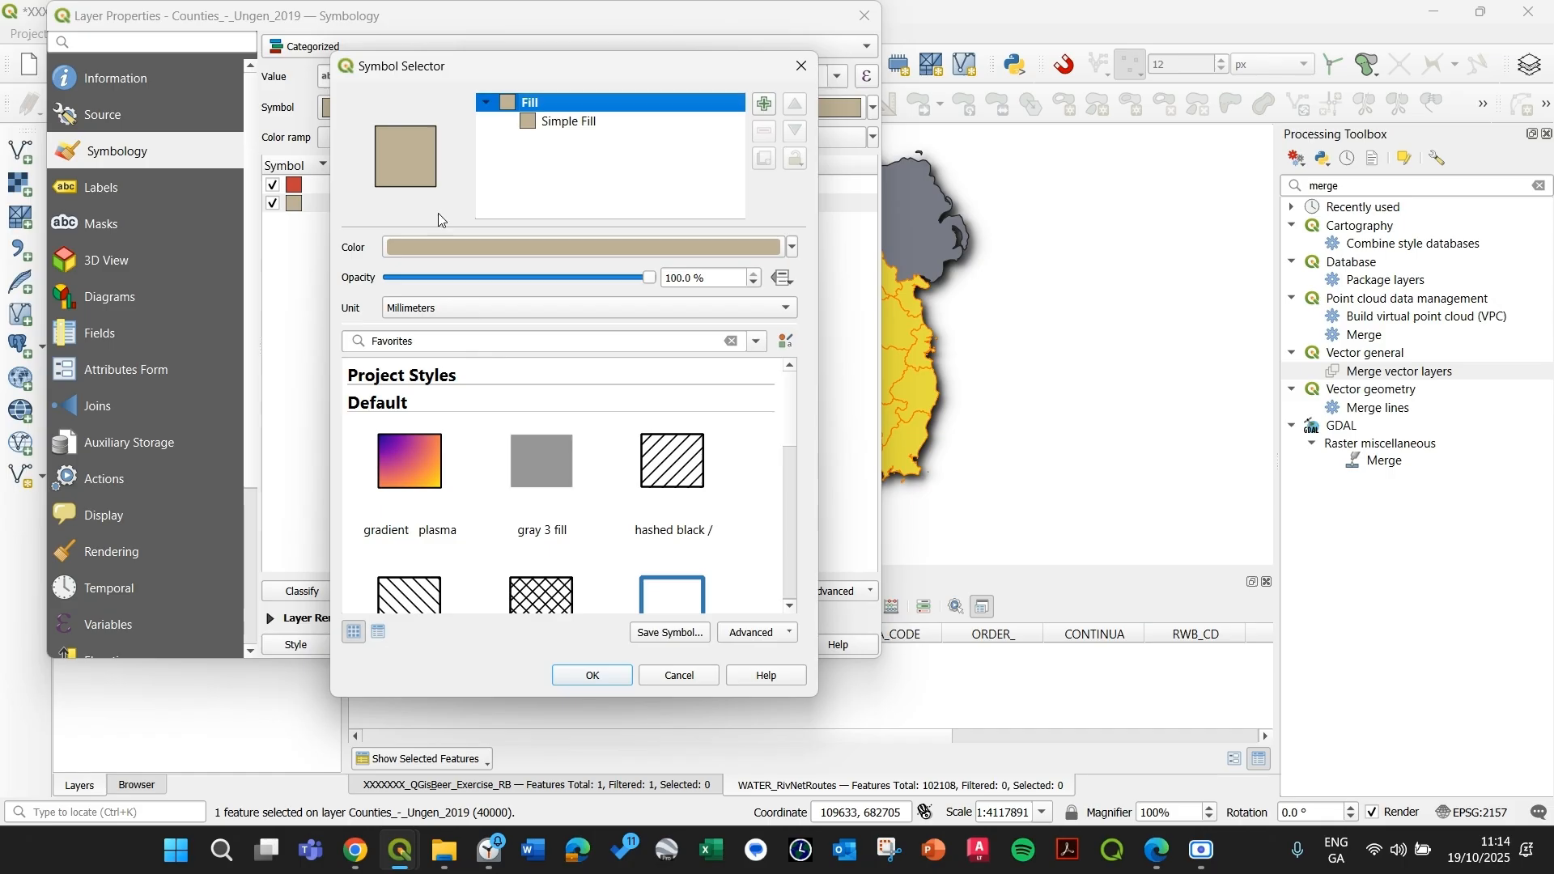
pyautogui.click(585, 123)
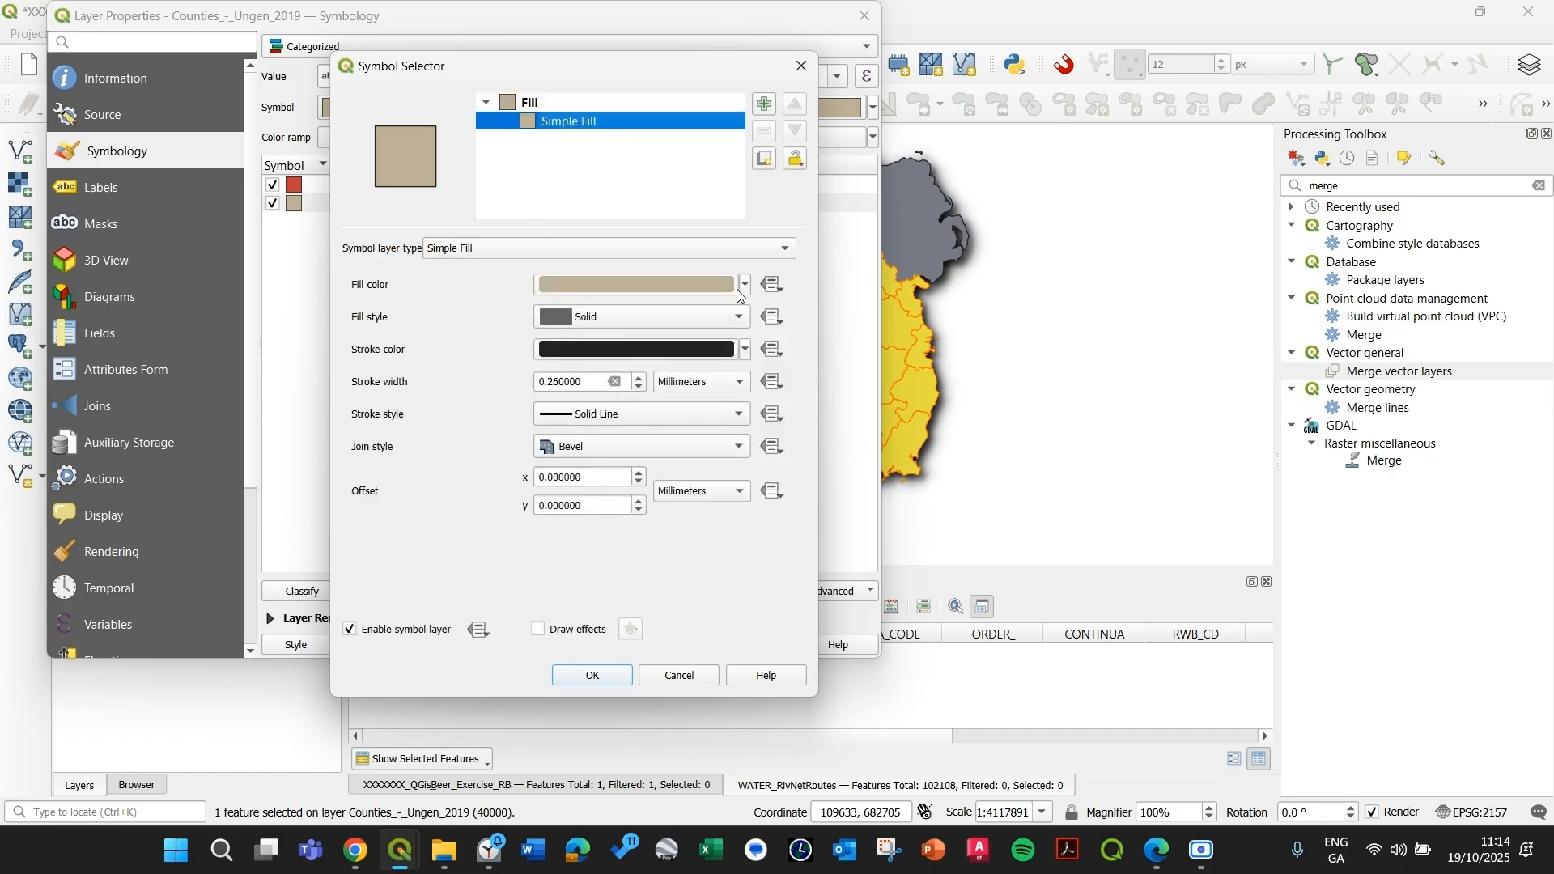
pyautogui.click(745, 285)
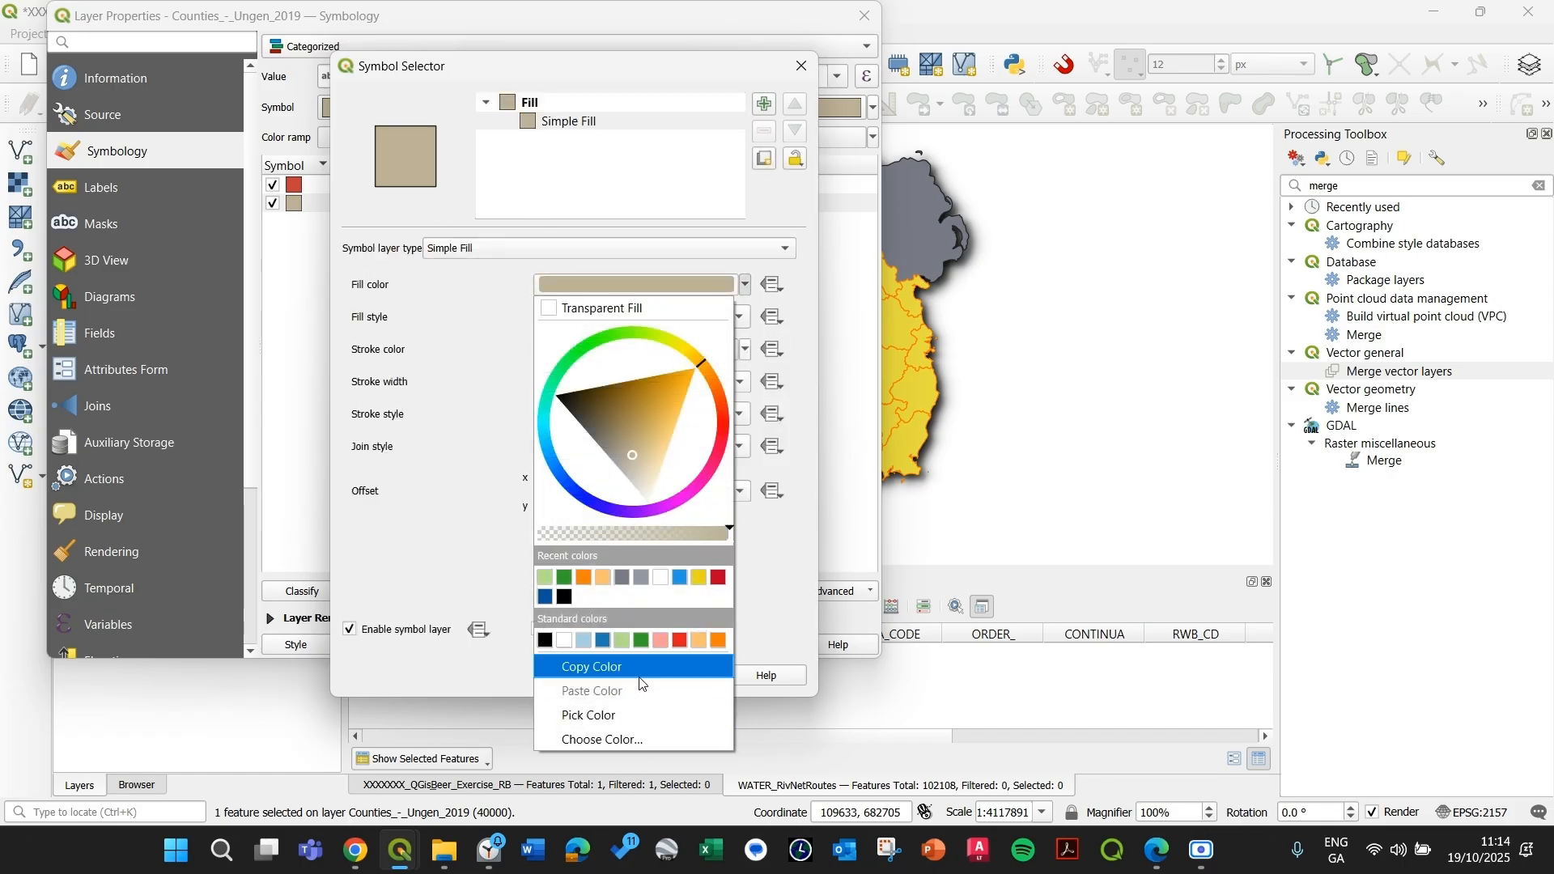
pyautogui.click(701, 642)
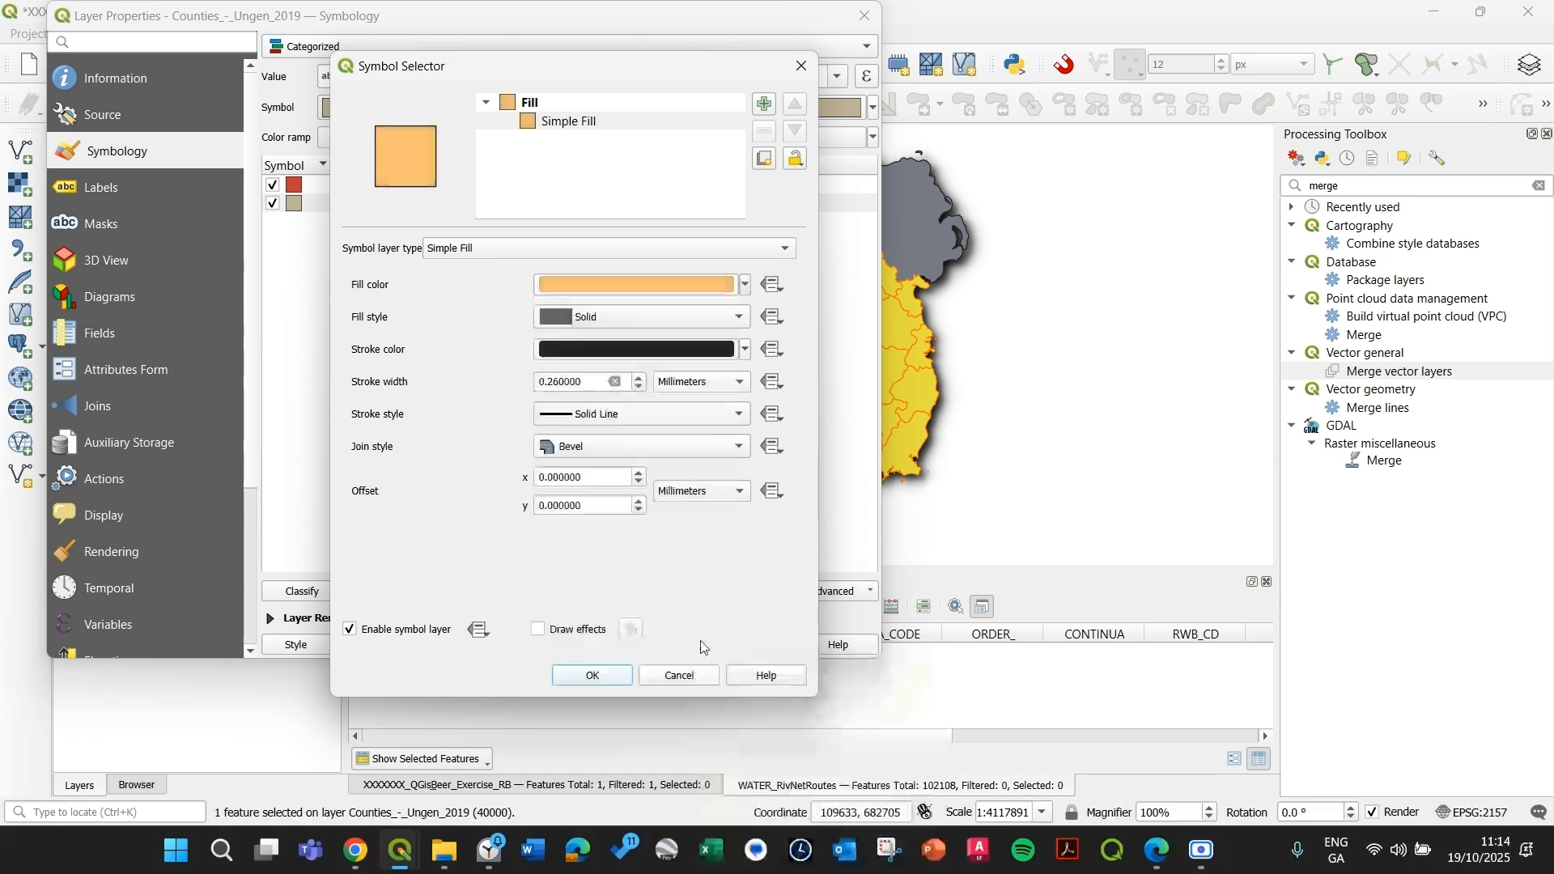
pyautogui.click(722, 352)
pyautogui.click(747, 571)
pyautogui.click(745, 352)
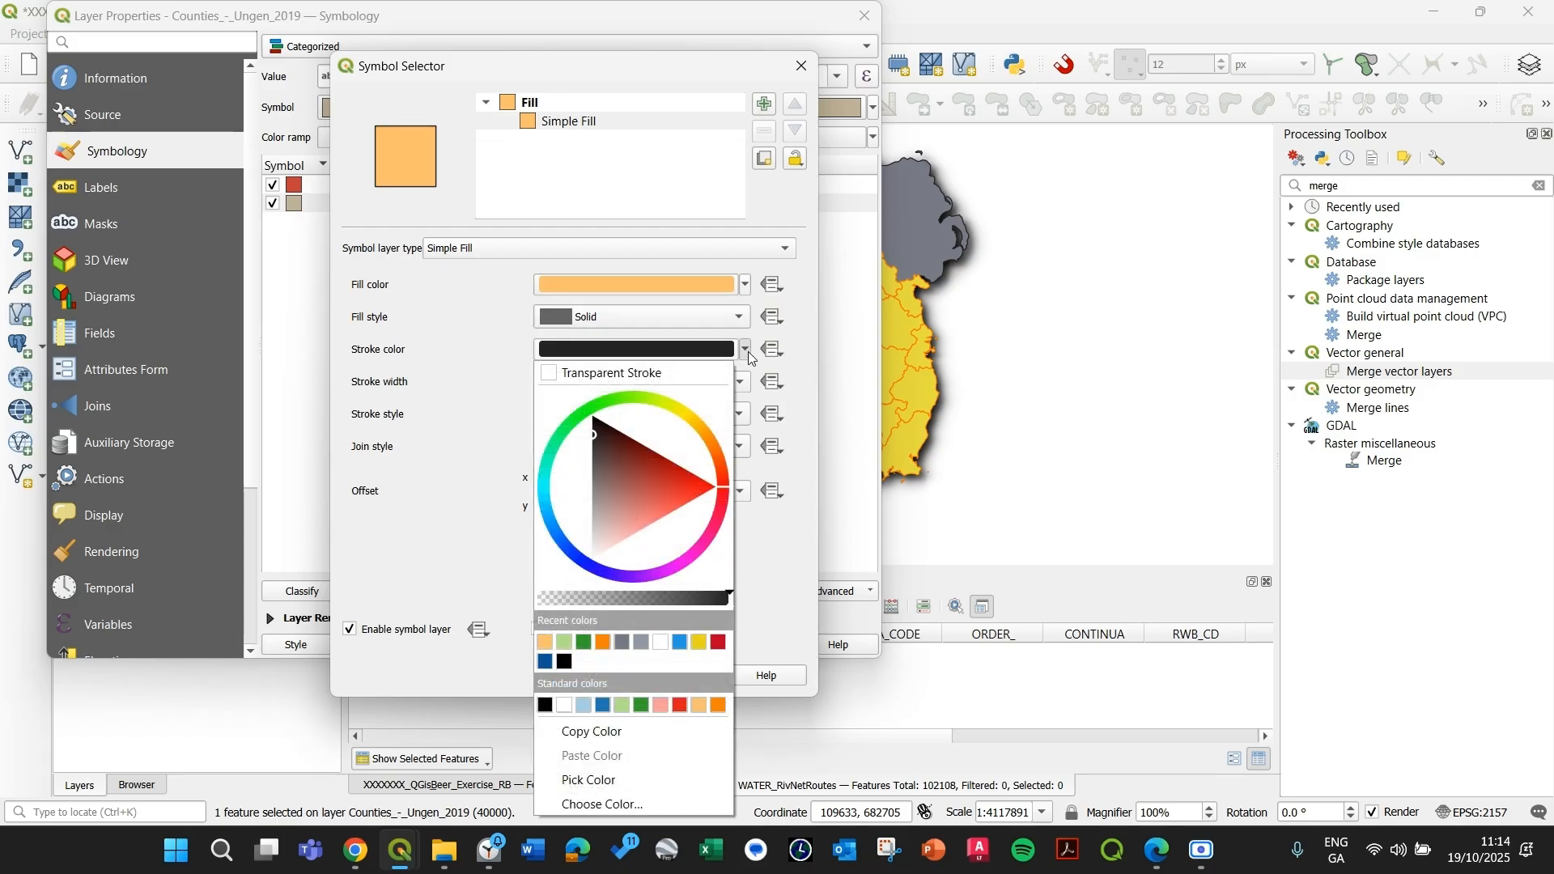
pyautogui.click(718, 705)
pyautogui.click(642, 378)
pyautogui.click(642, 378)
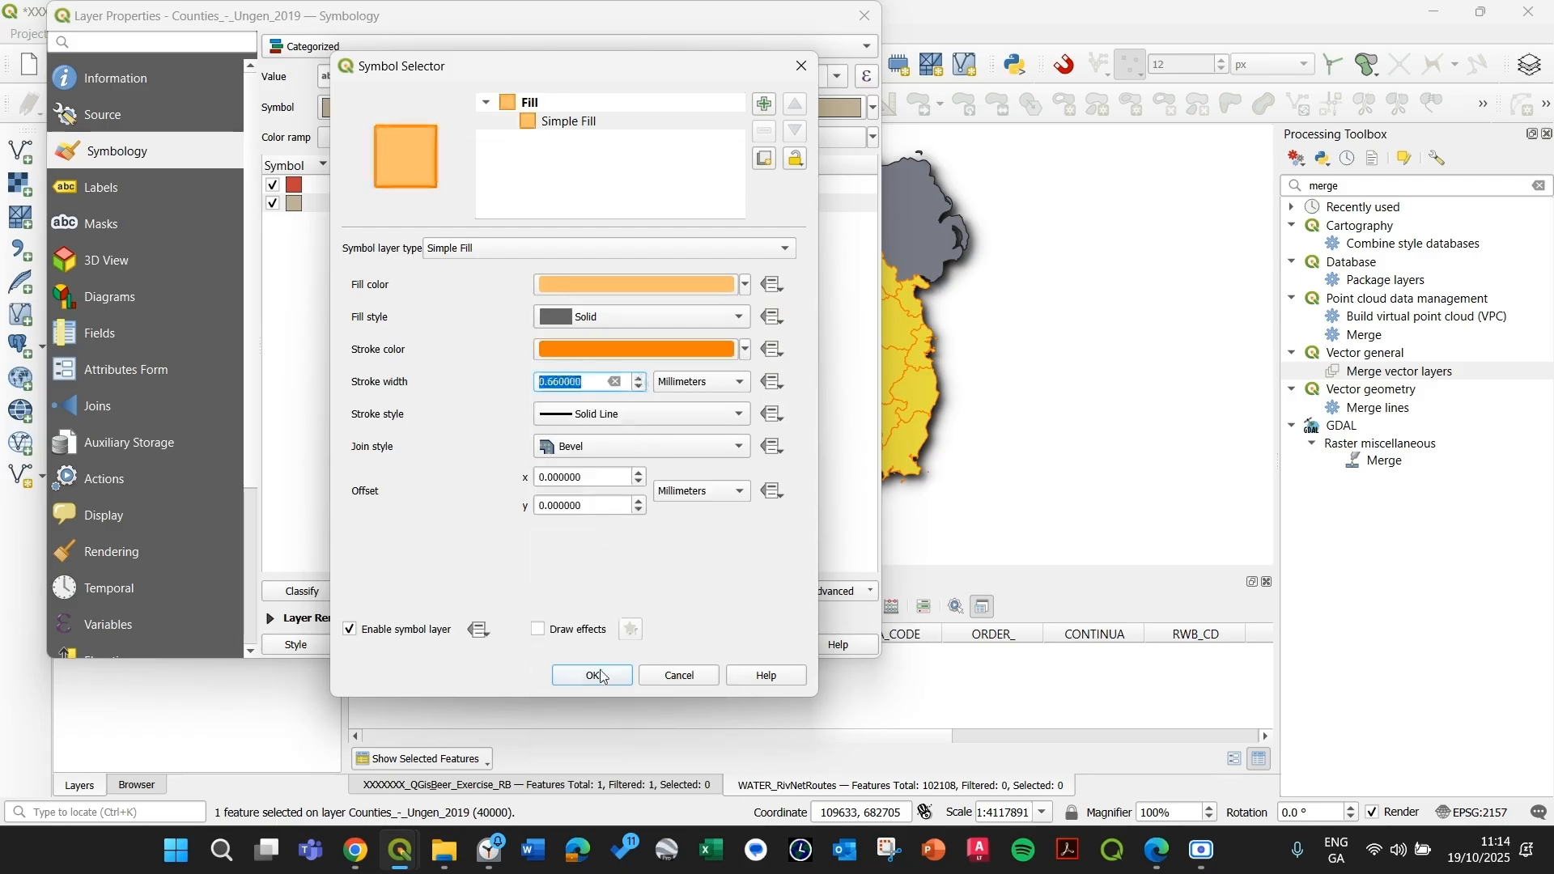
pyautogui.click(596, 676)
# - Style the first category's simple fill with light green fill and a thicker dark green stroke
pyautogui.click(319, 186)
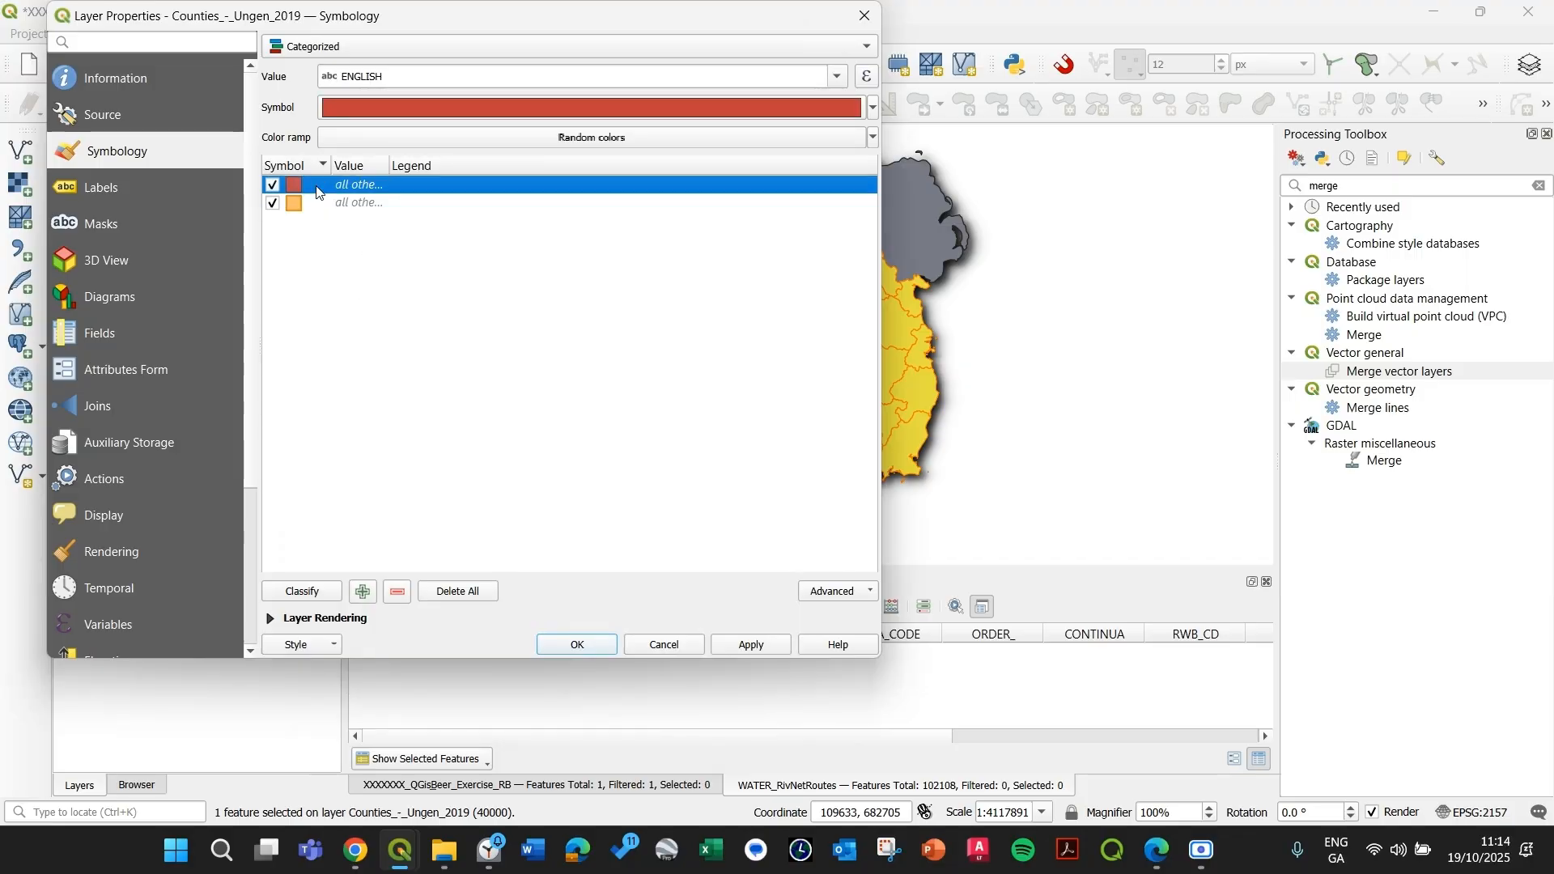
pyautogui.doubleClick(296, 191)
pyautogui.click(603, 126)
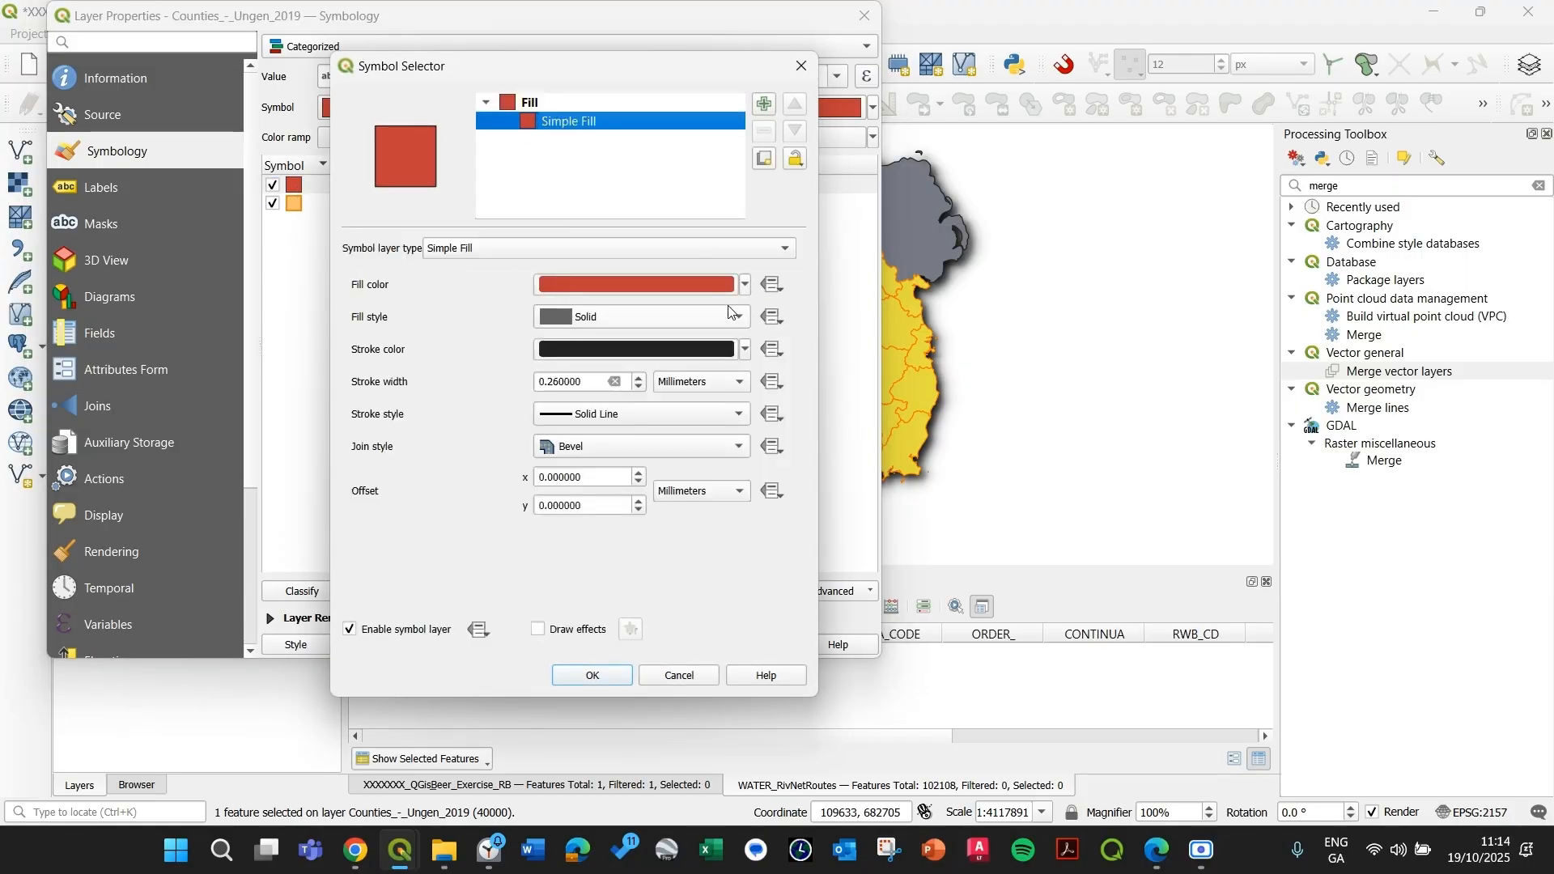
pyautogui.click(745, 285)
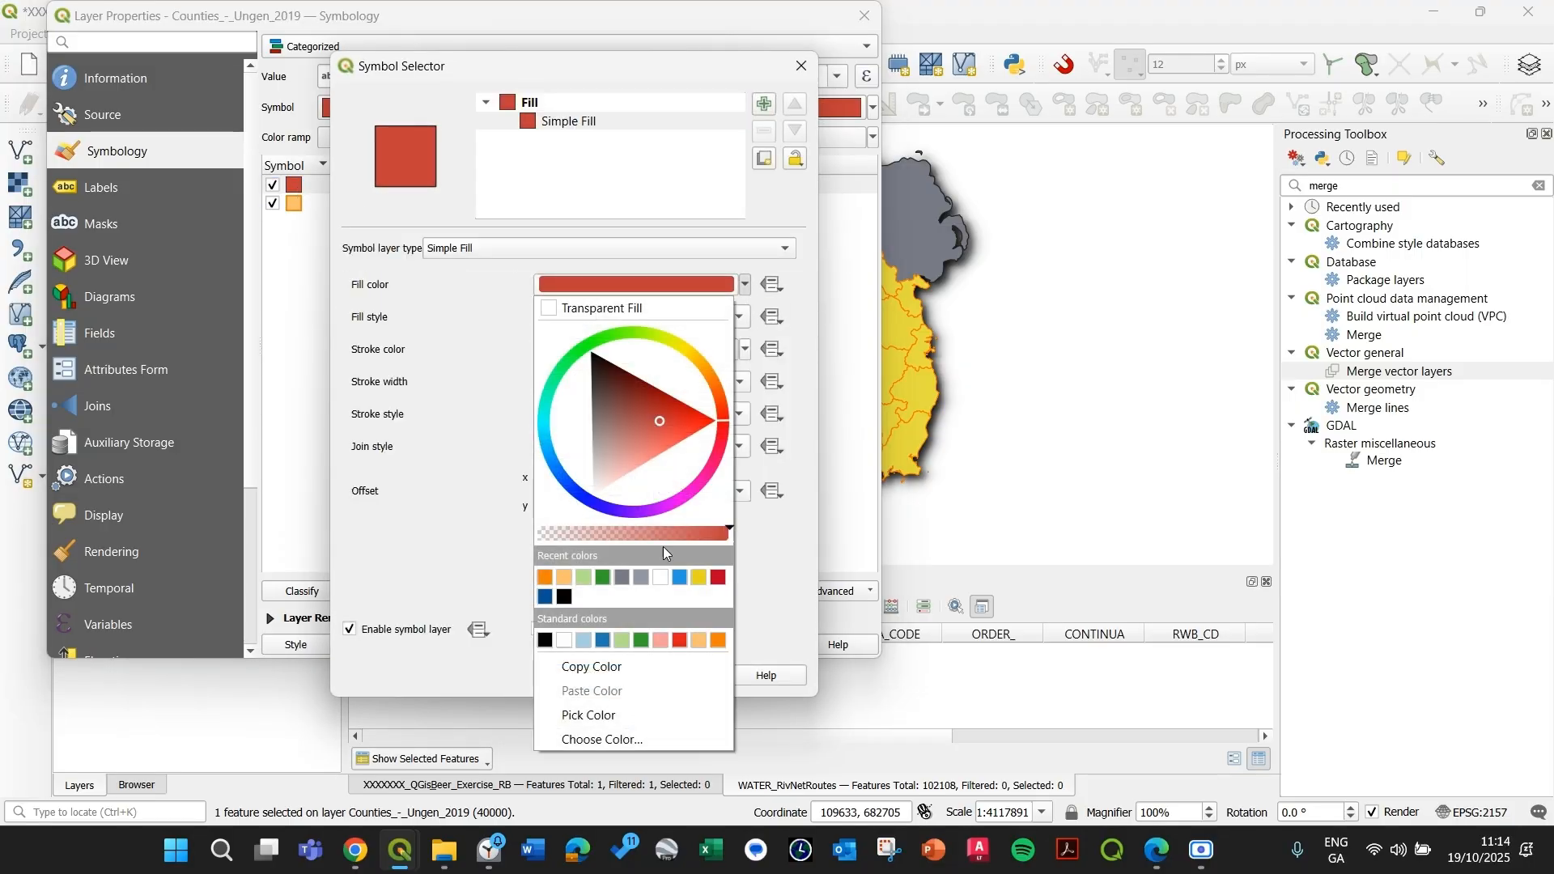
pyautogui.click(592, 578)
pyautogui.click(746, 350)
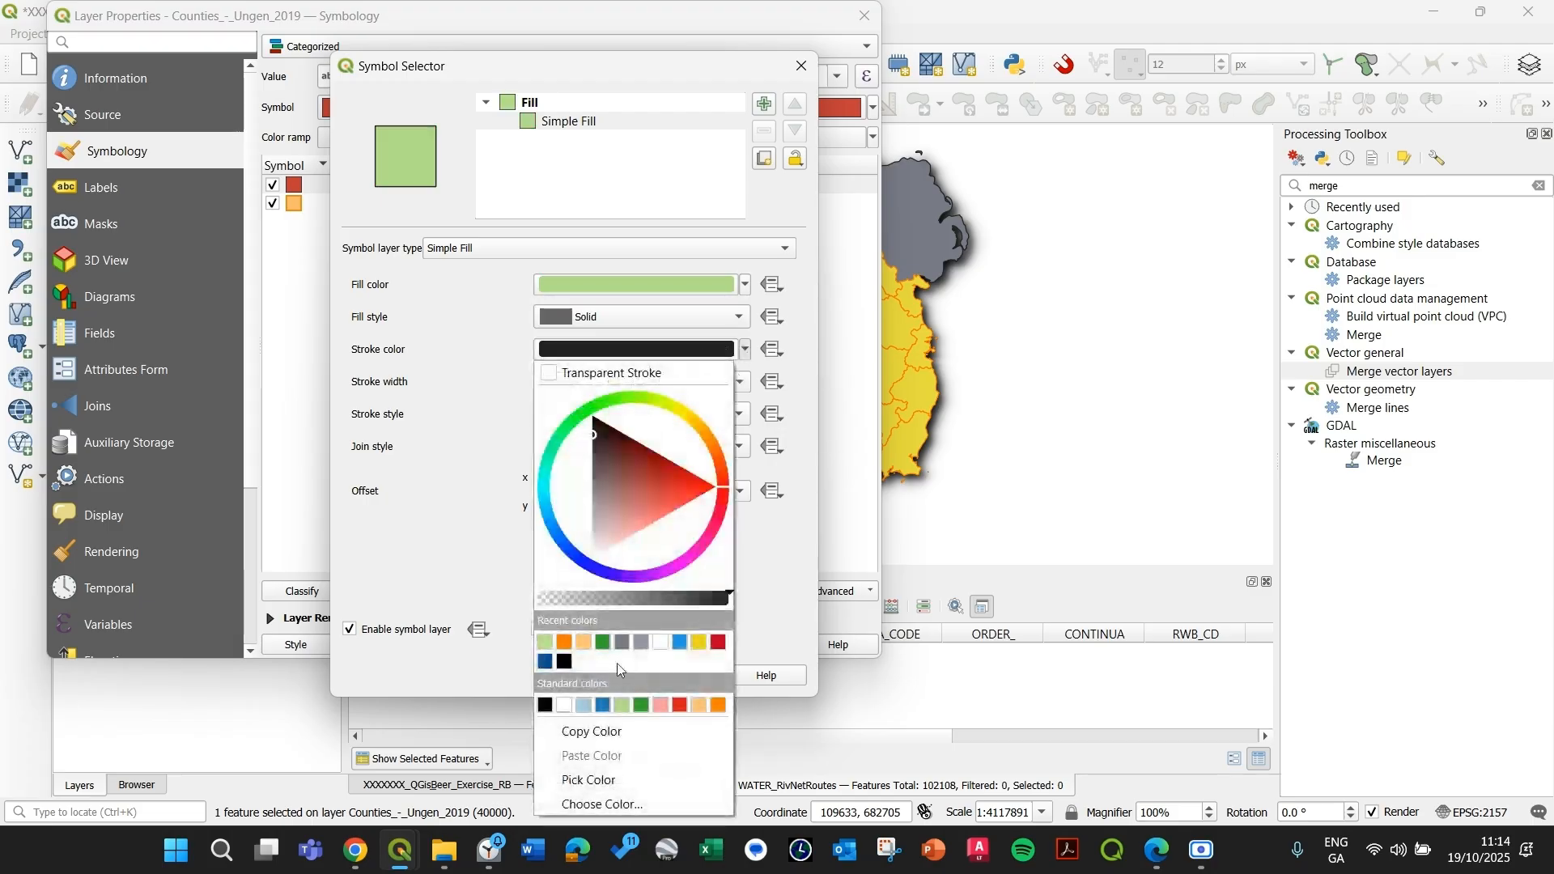
pyautogui.click(642, 705)
pyautogui.click(637, 377)
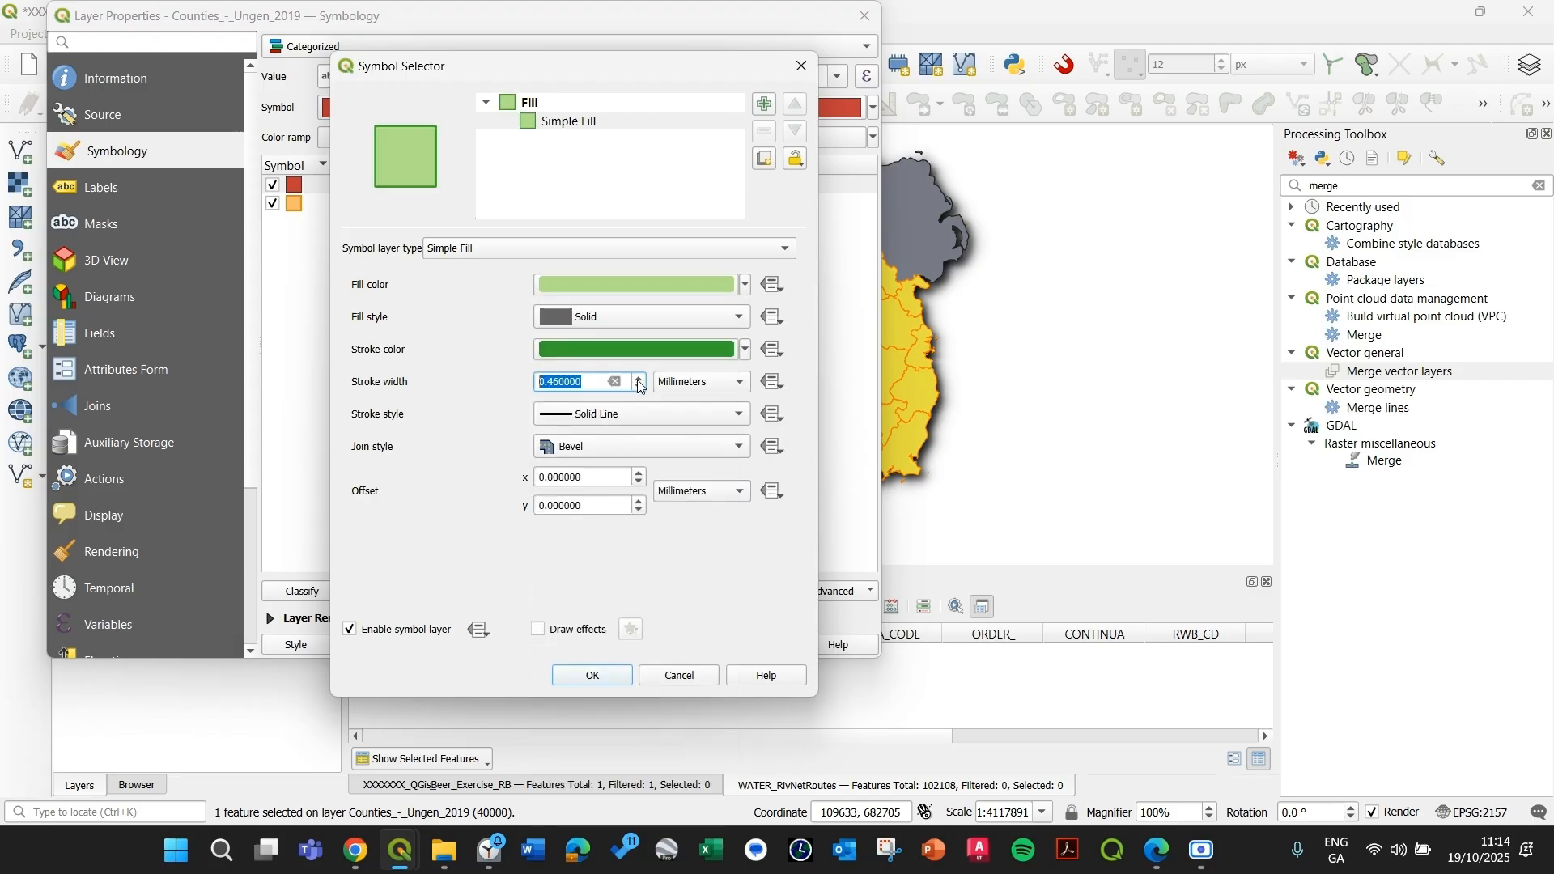
pyautogui.click(637, 377)
pyautogui.click(592, 678)
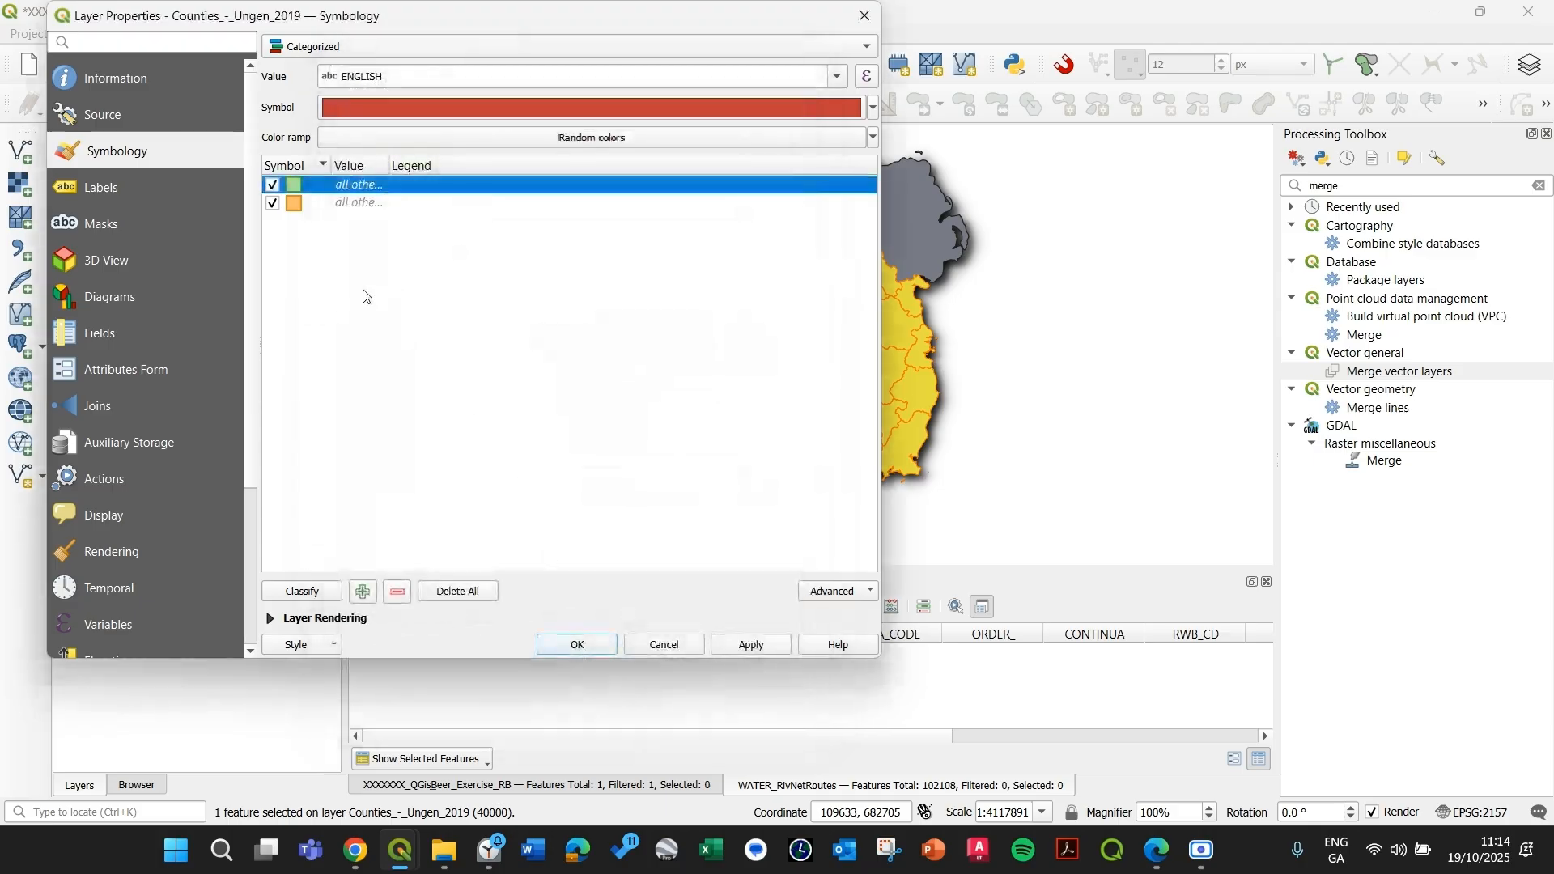
# - Set the green category's value to DUBLIN and apply the categorized symbology to the map
pyautogui.doubleClick(388, 166)
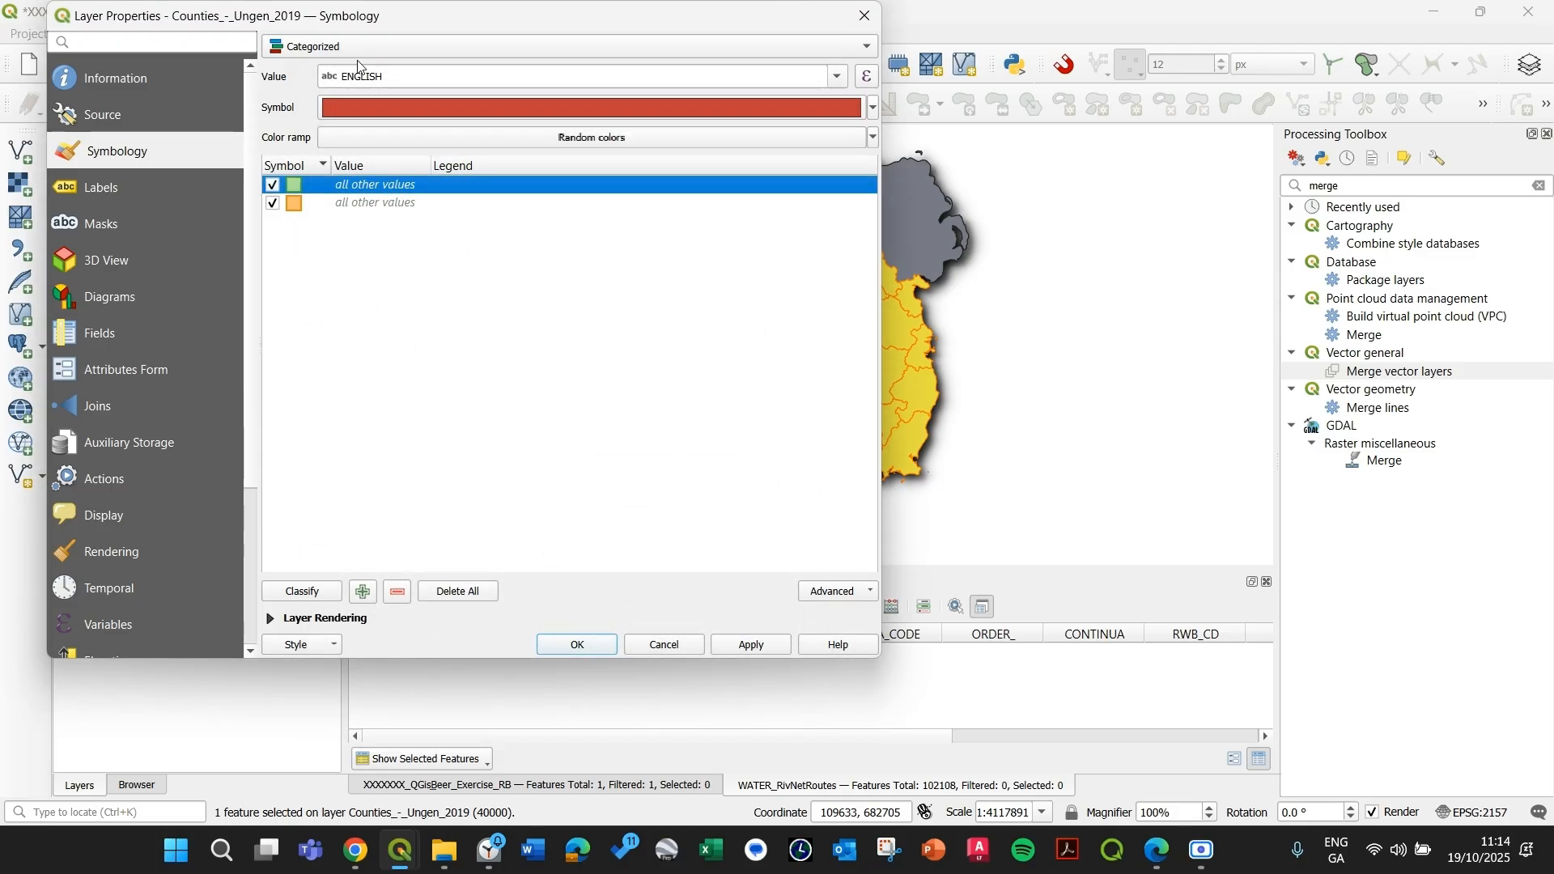
pyautogui.click(378, 105)
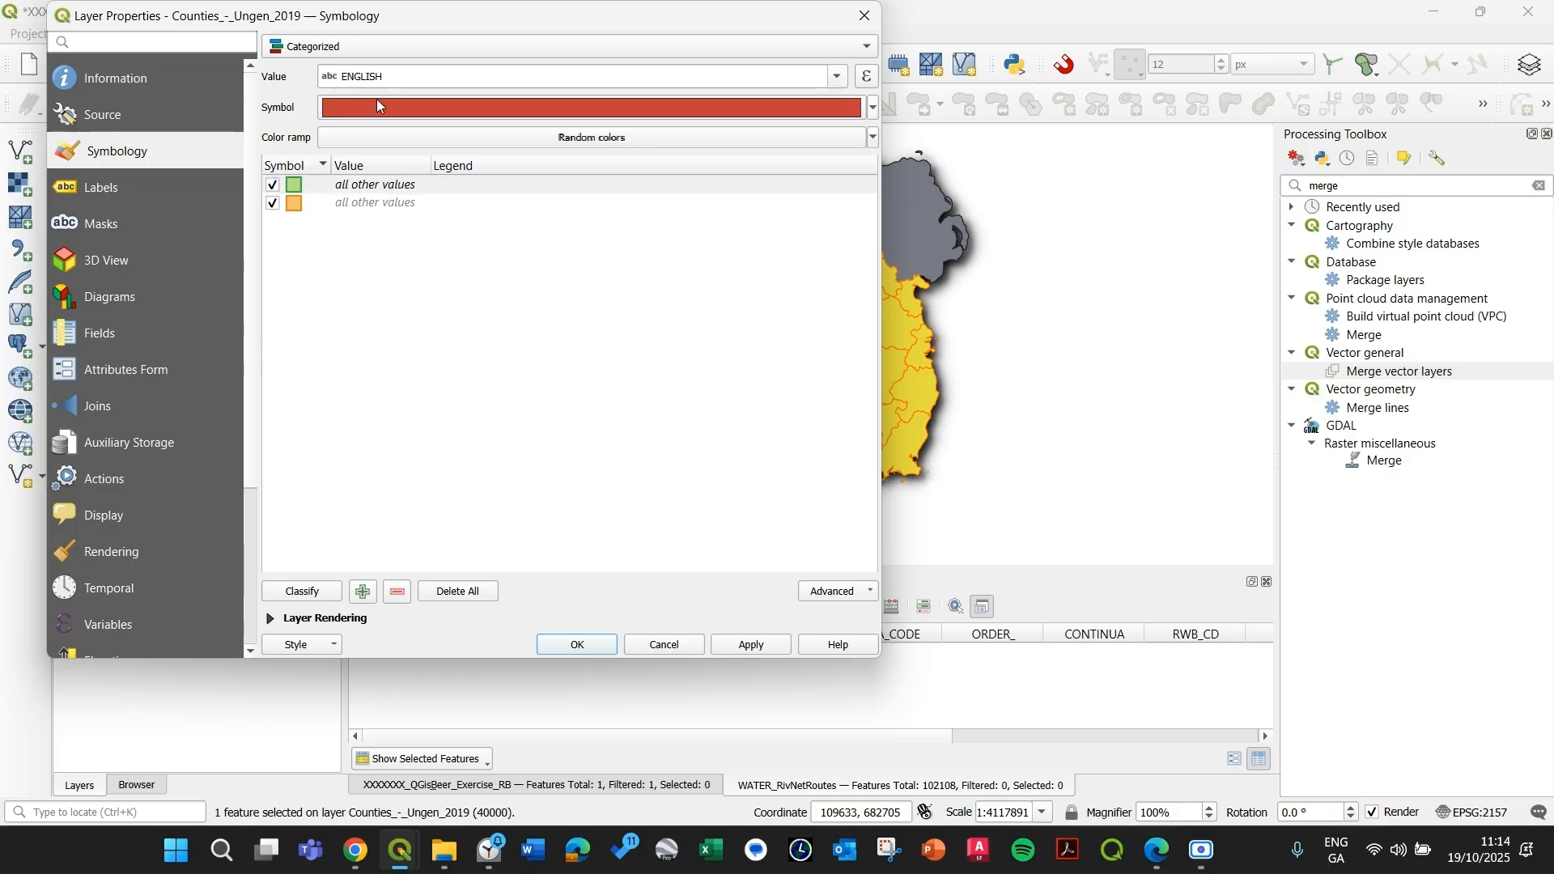
pyautogui.doubleClick(357, 187)
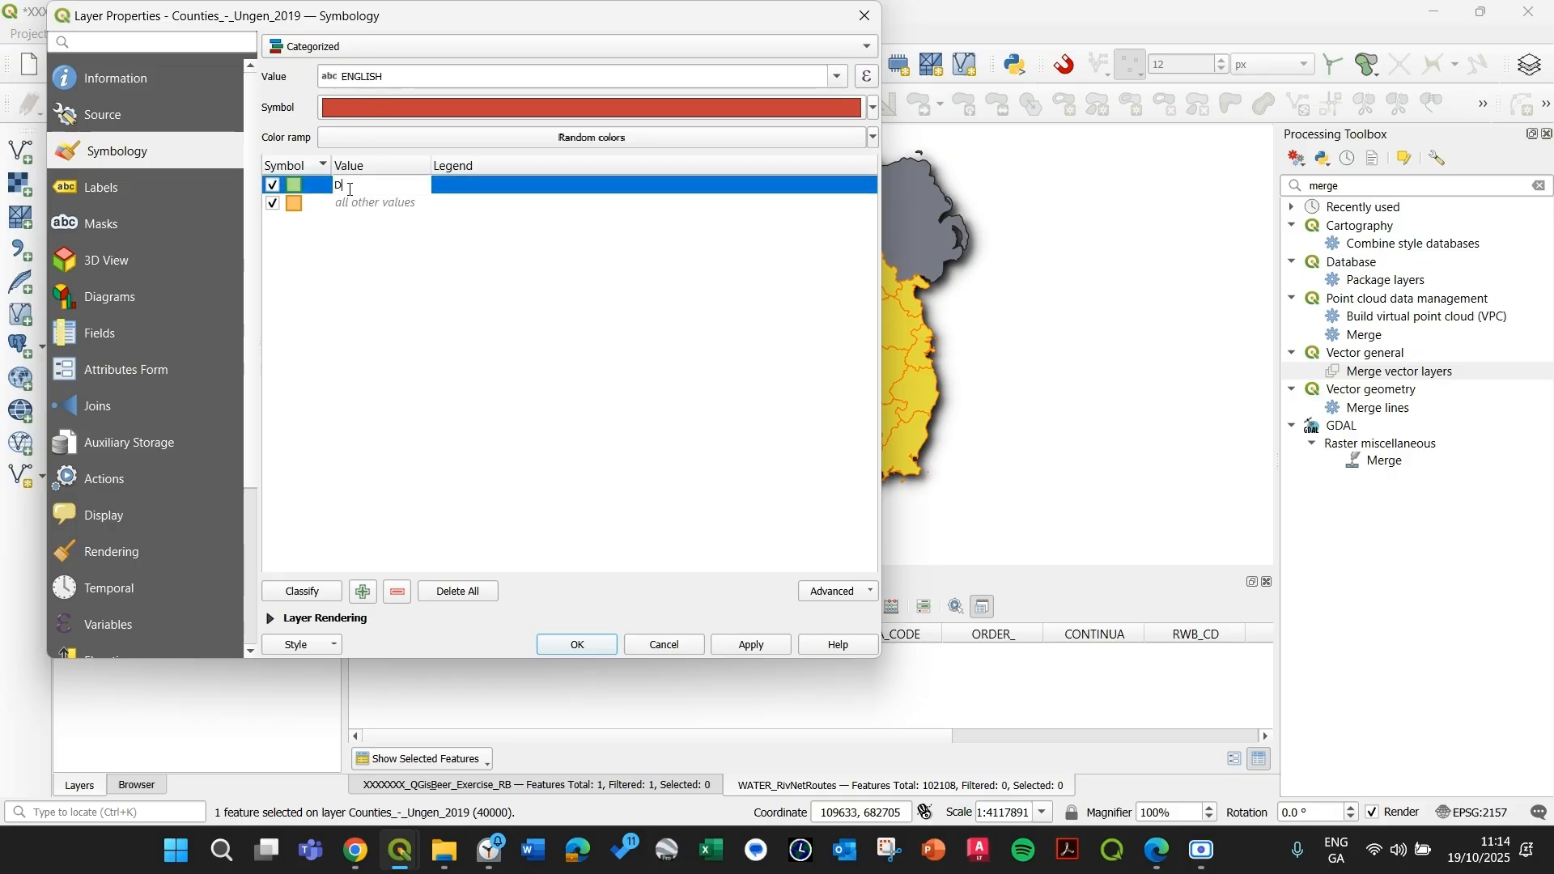
pyautogui.click(497, 335)
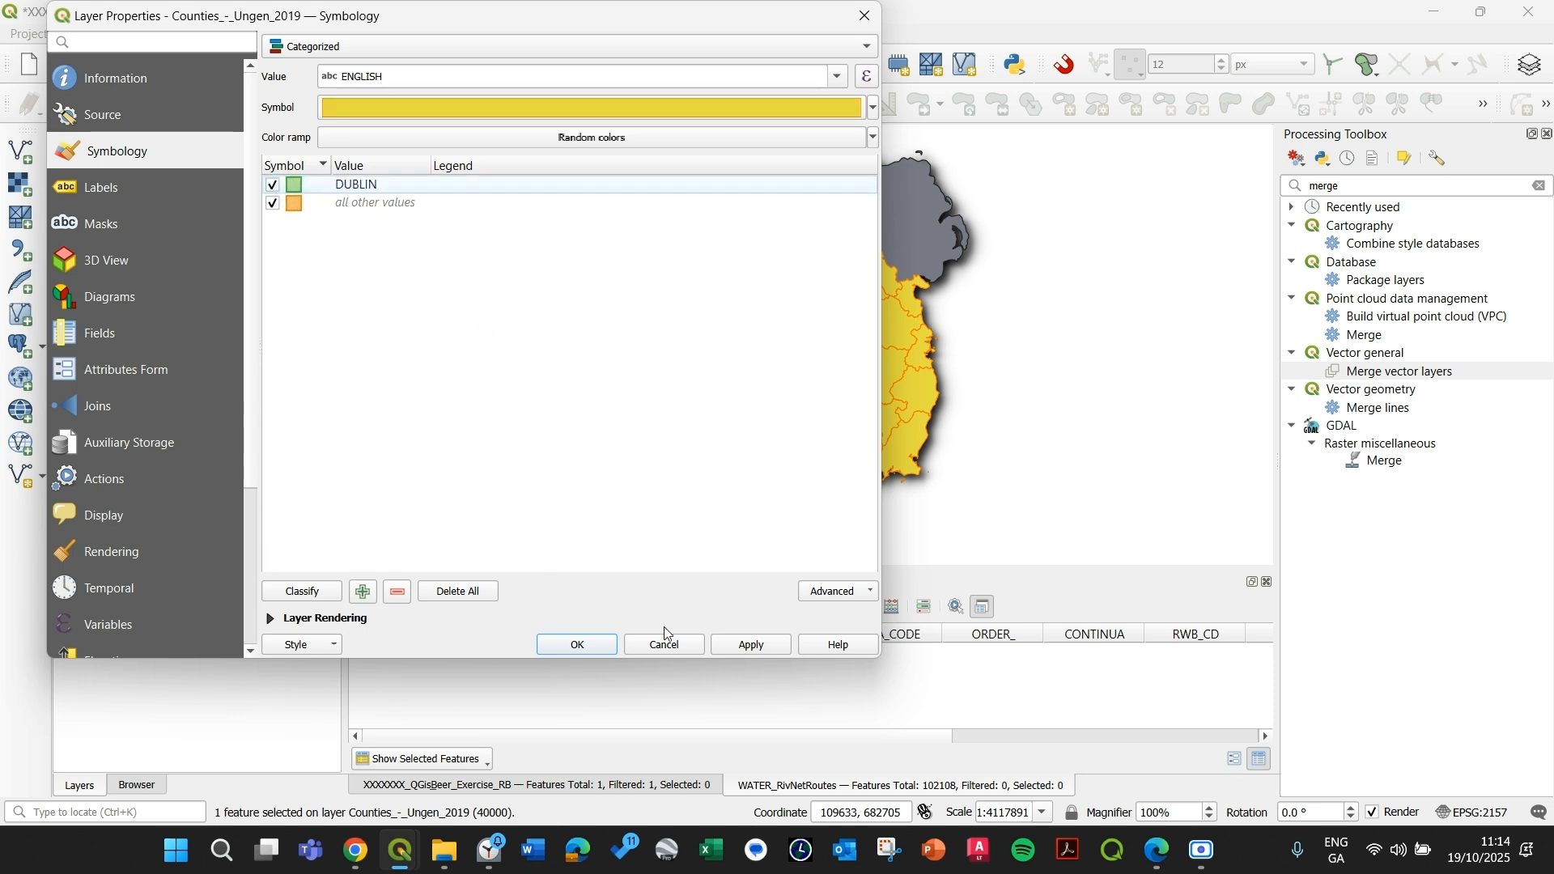
pyautogui.moveTo(639, 16); pyautogui.dragTo(464, 77)
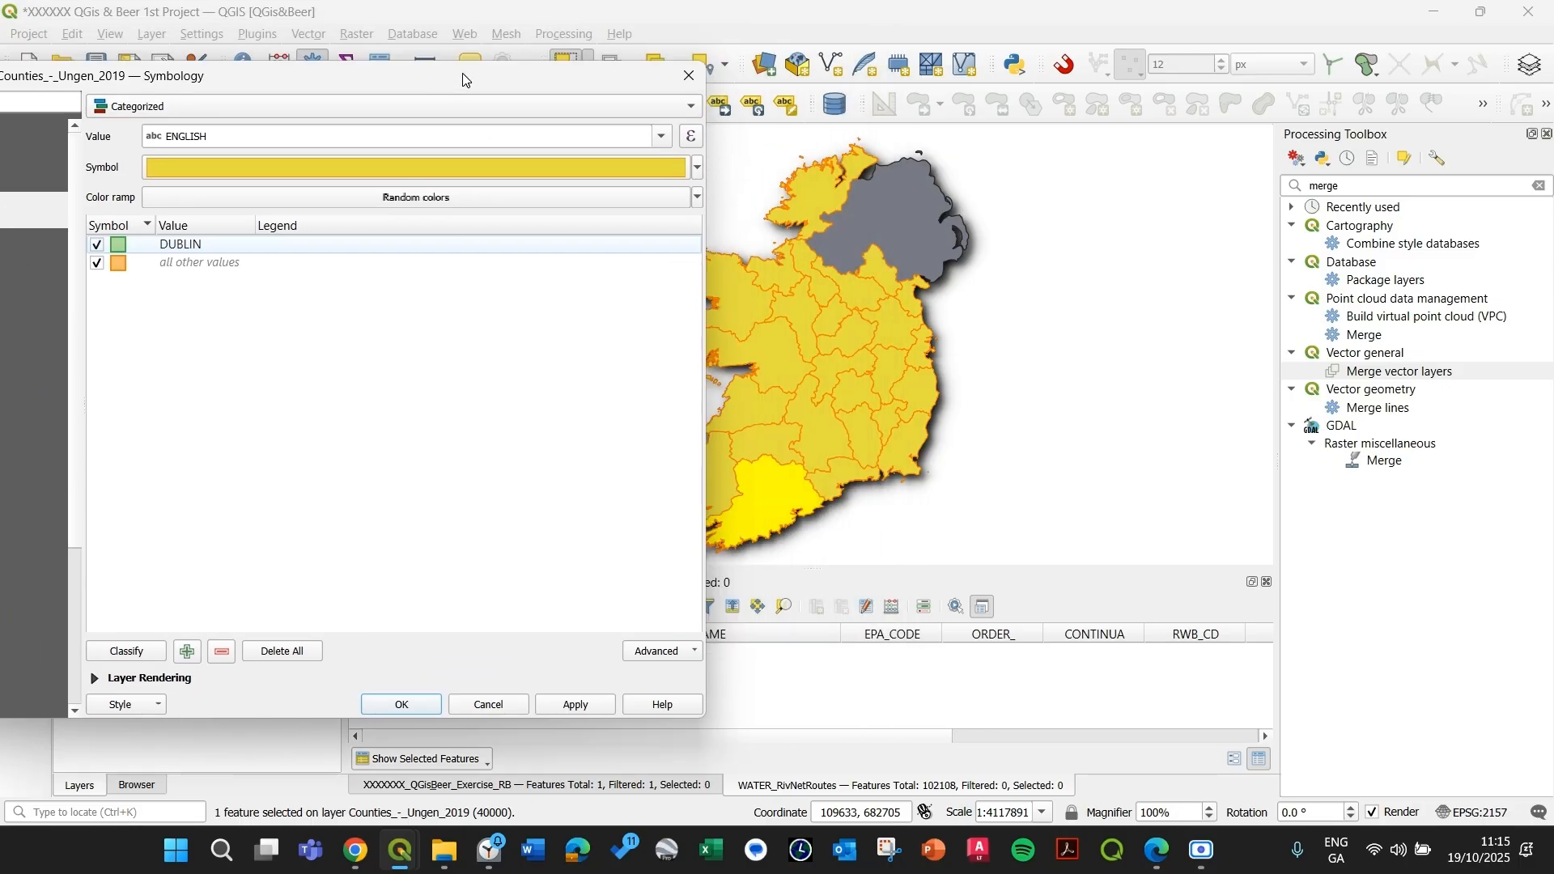
pyautogui.click(591, 704)
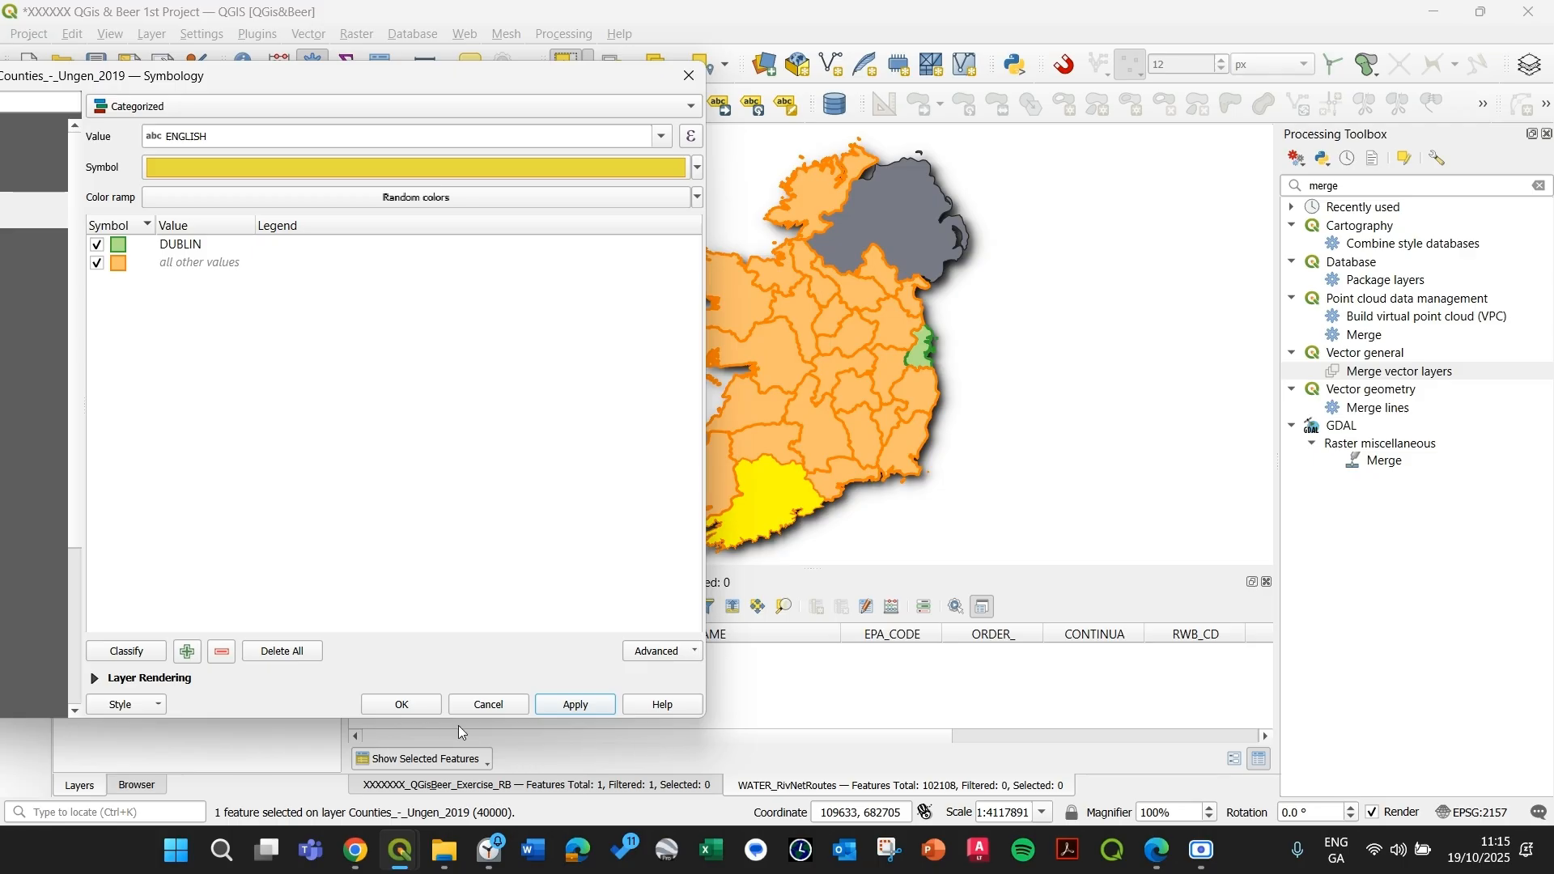
pyautogui.moveTo(564, 78); pyautogui.dragTo(758, 66)
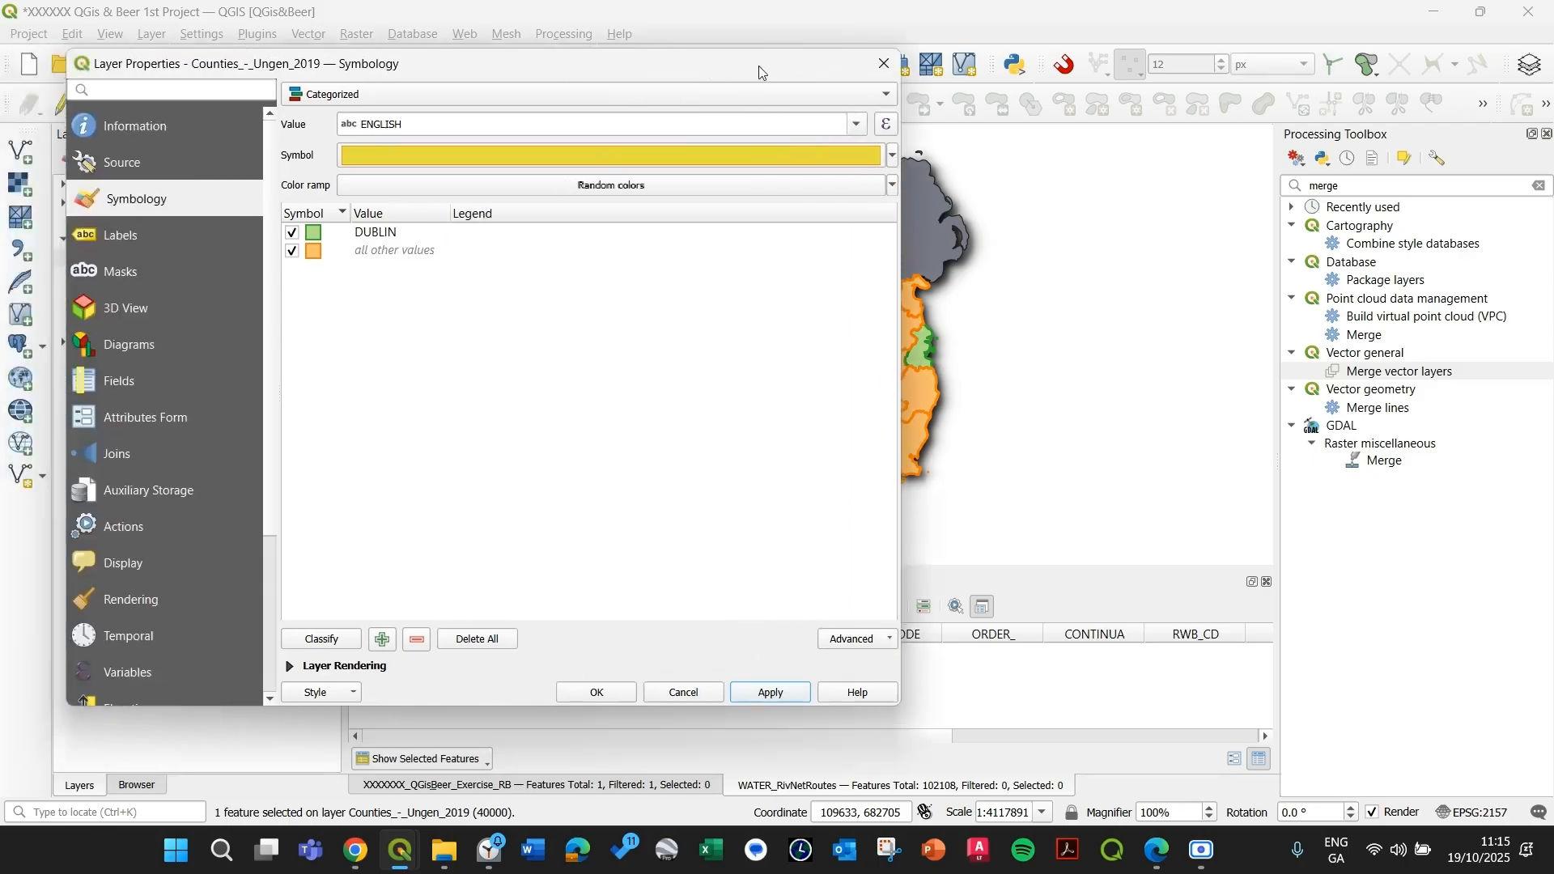
pyautogui.click(874, 641)
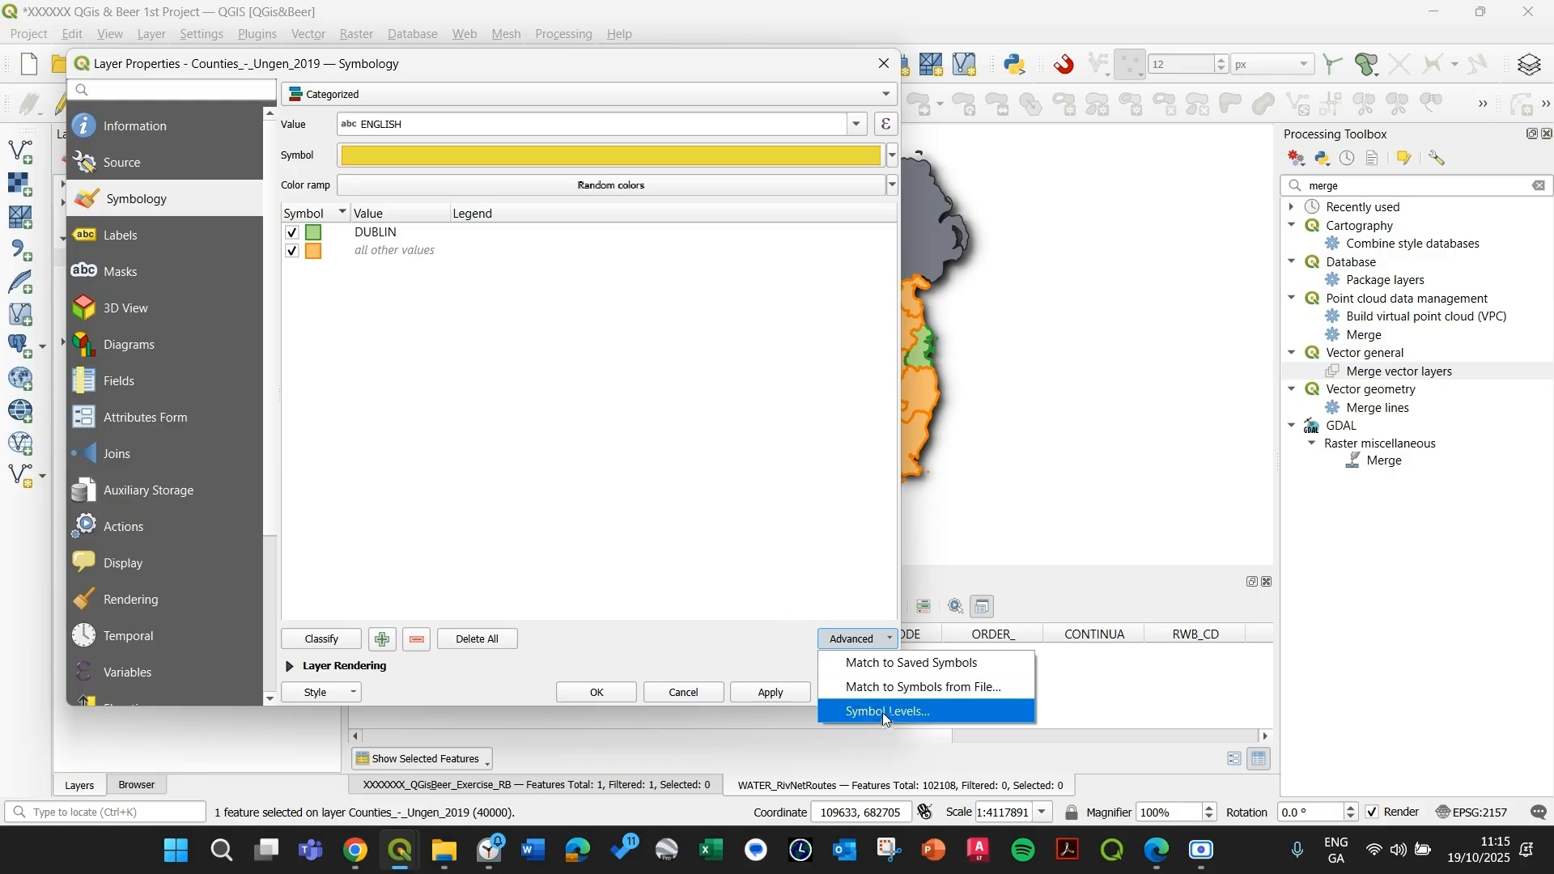
pyautogui.click(781, 400)
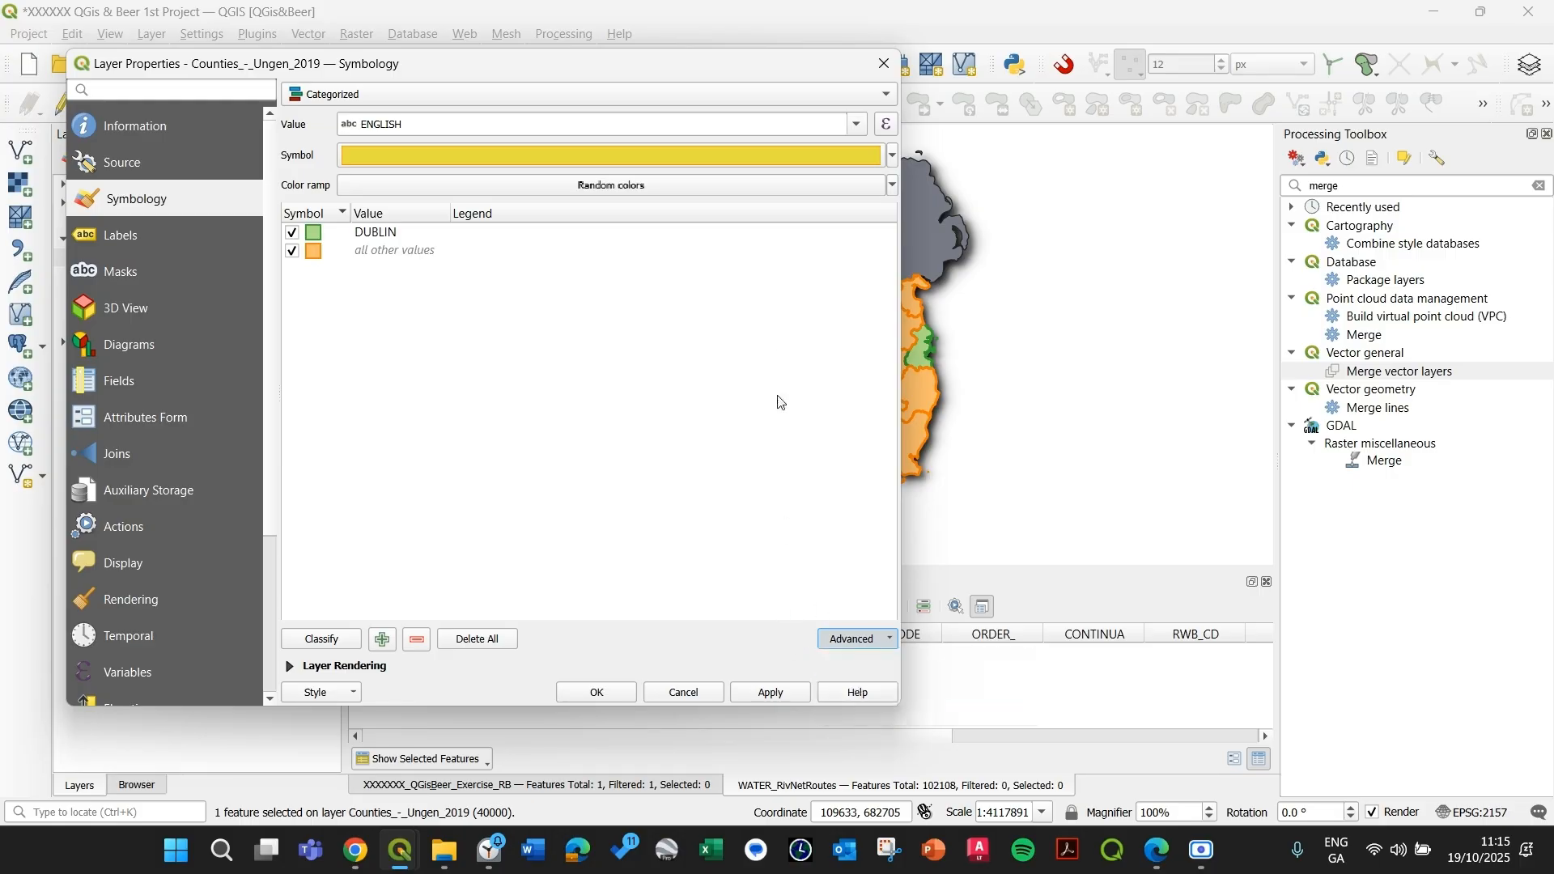
# - Enable symbol levels, setting level 1 for the green DUBLIN symbol and 2 for the orange one, and apply them
pyautogui.moveTo(698, 73); pyautogui.dragTo(549, 94)
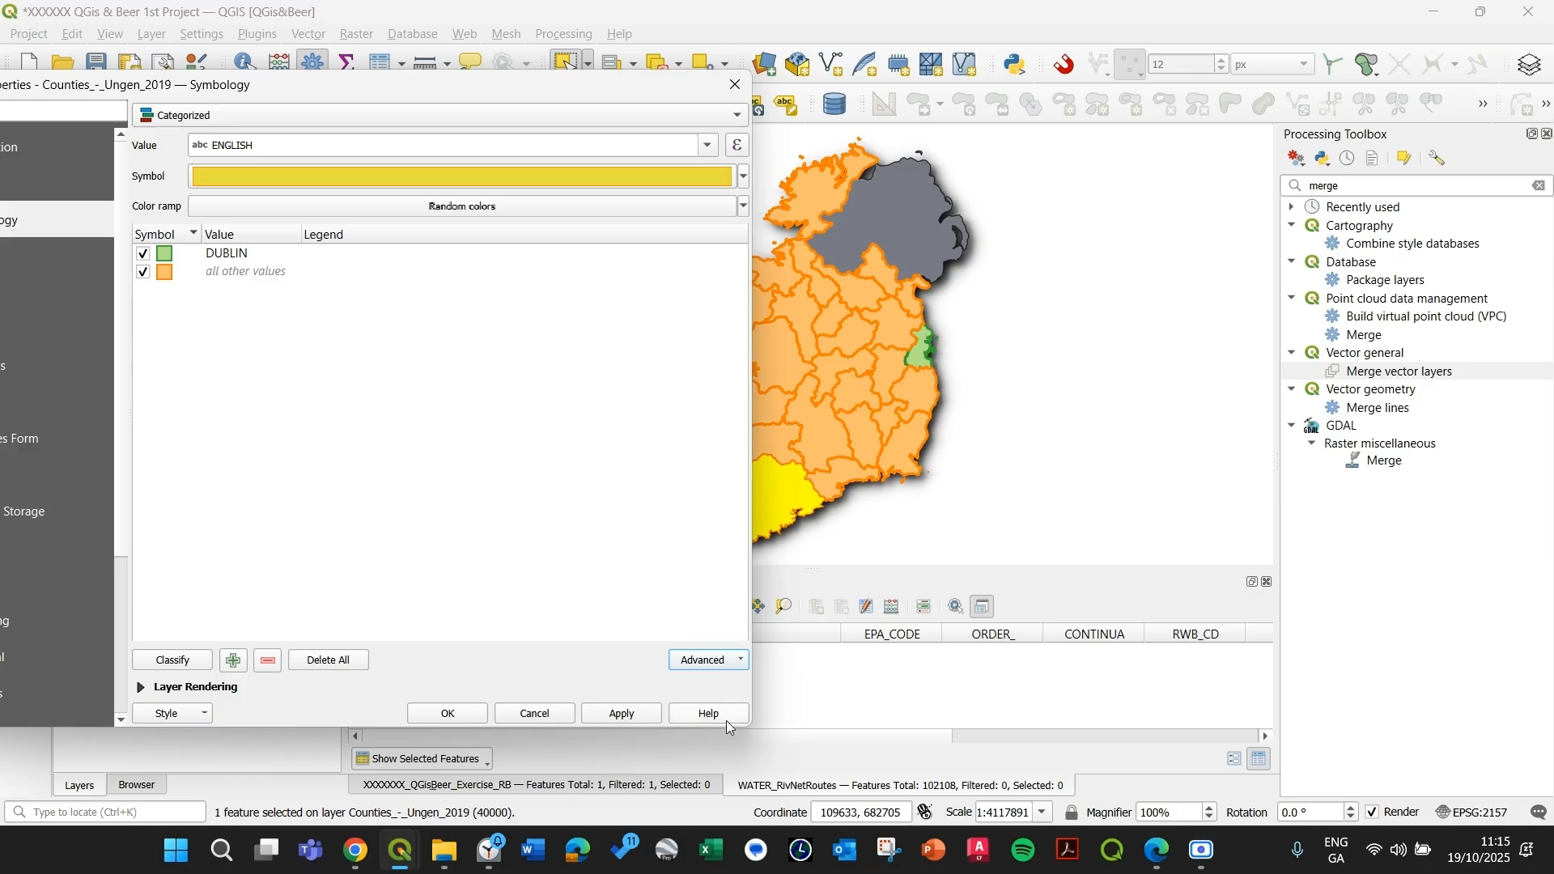
pyautogui.click(715, 668)
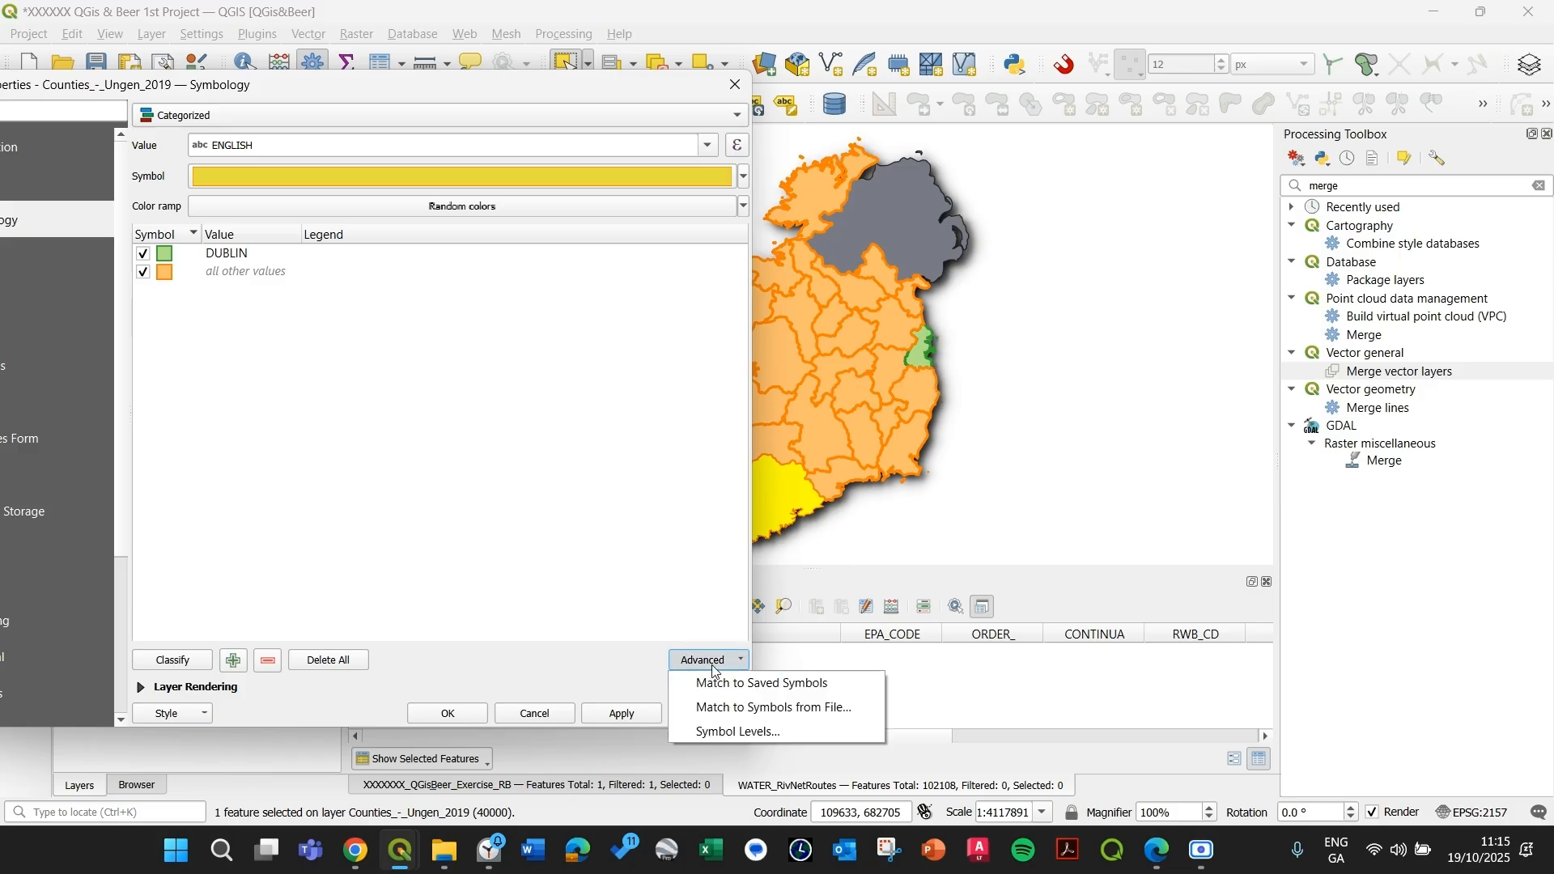
pyautogui.click(725, 733)
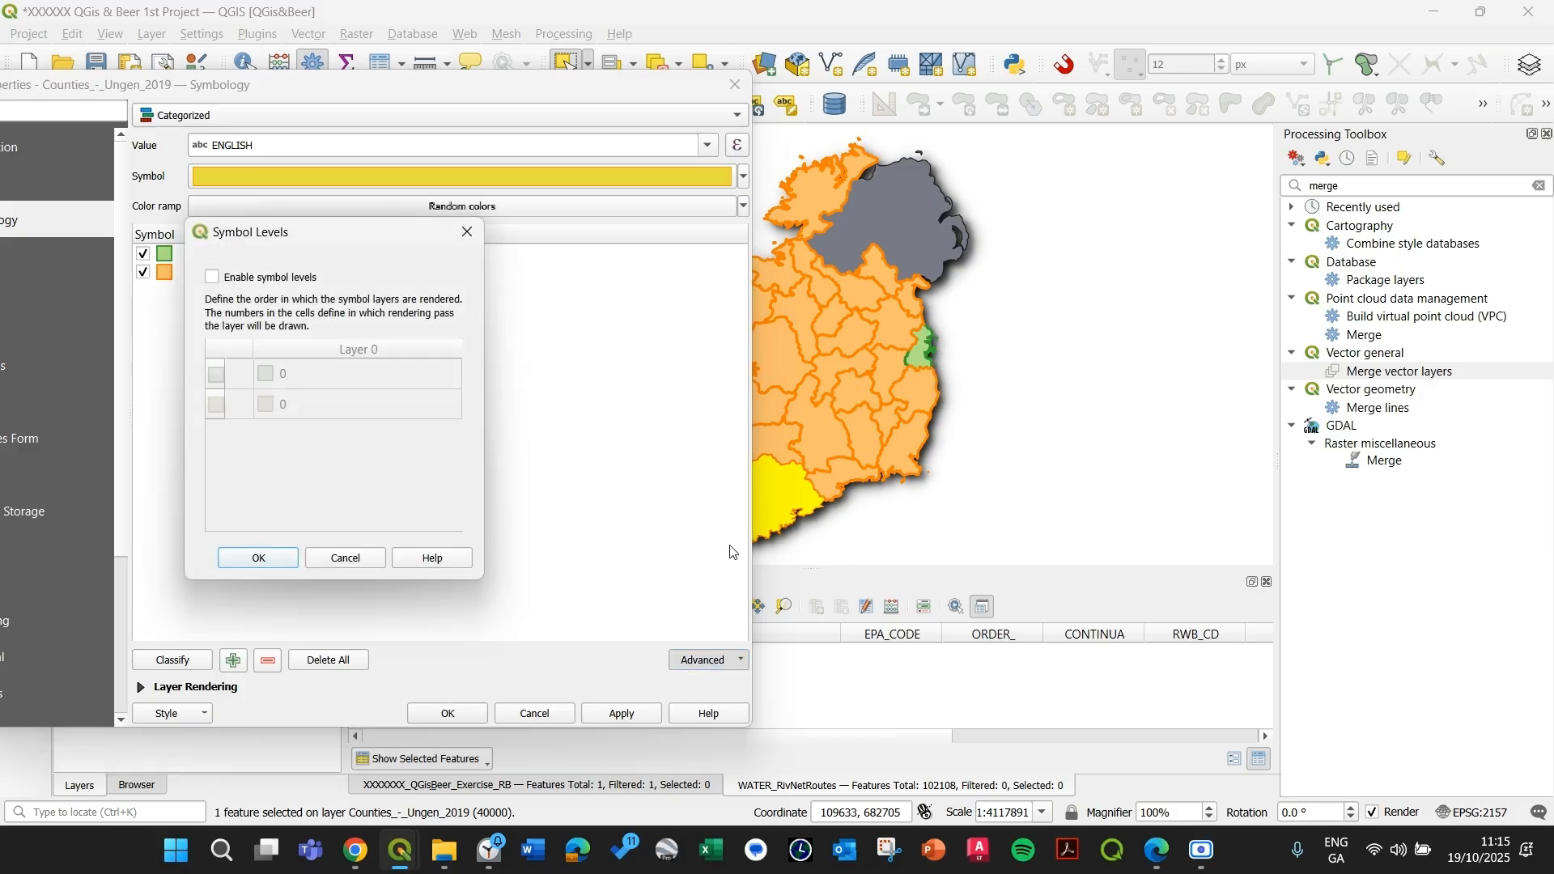
pyautogui.click(213, 278)
pyautogui.click(315, 378)
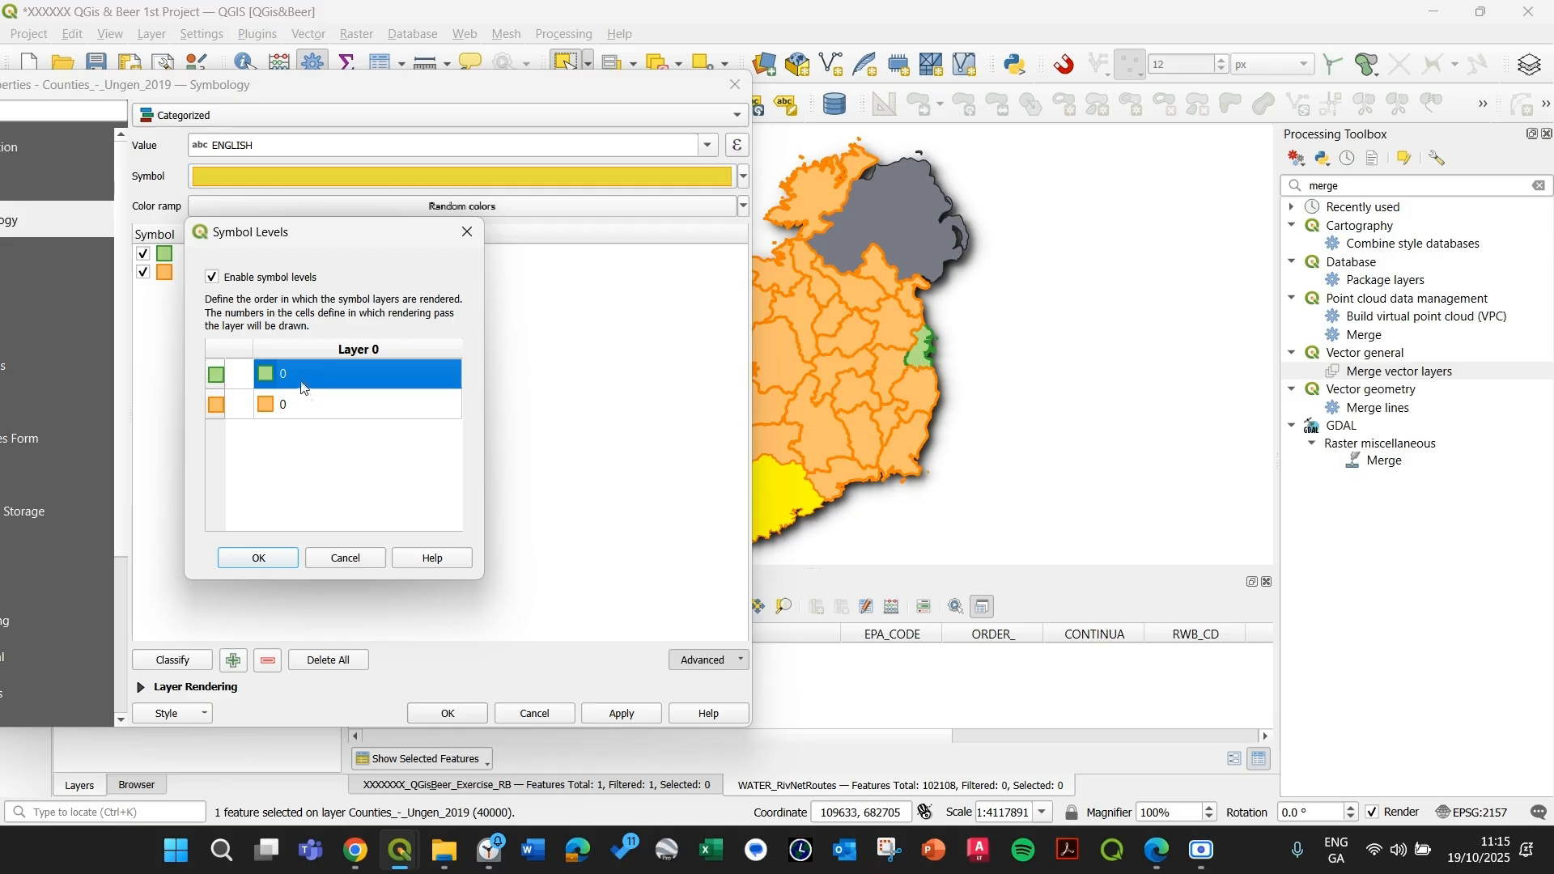
pyautogui.doubleClick(291, 384)
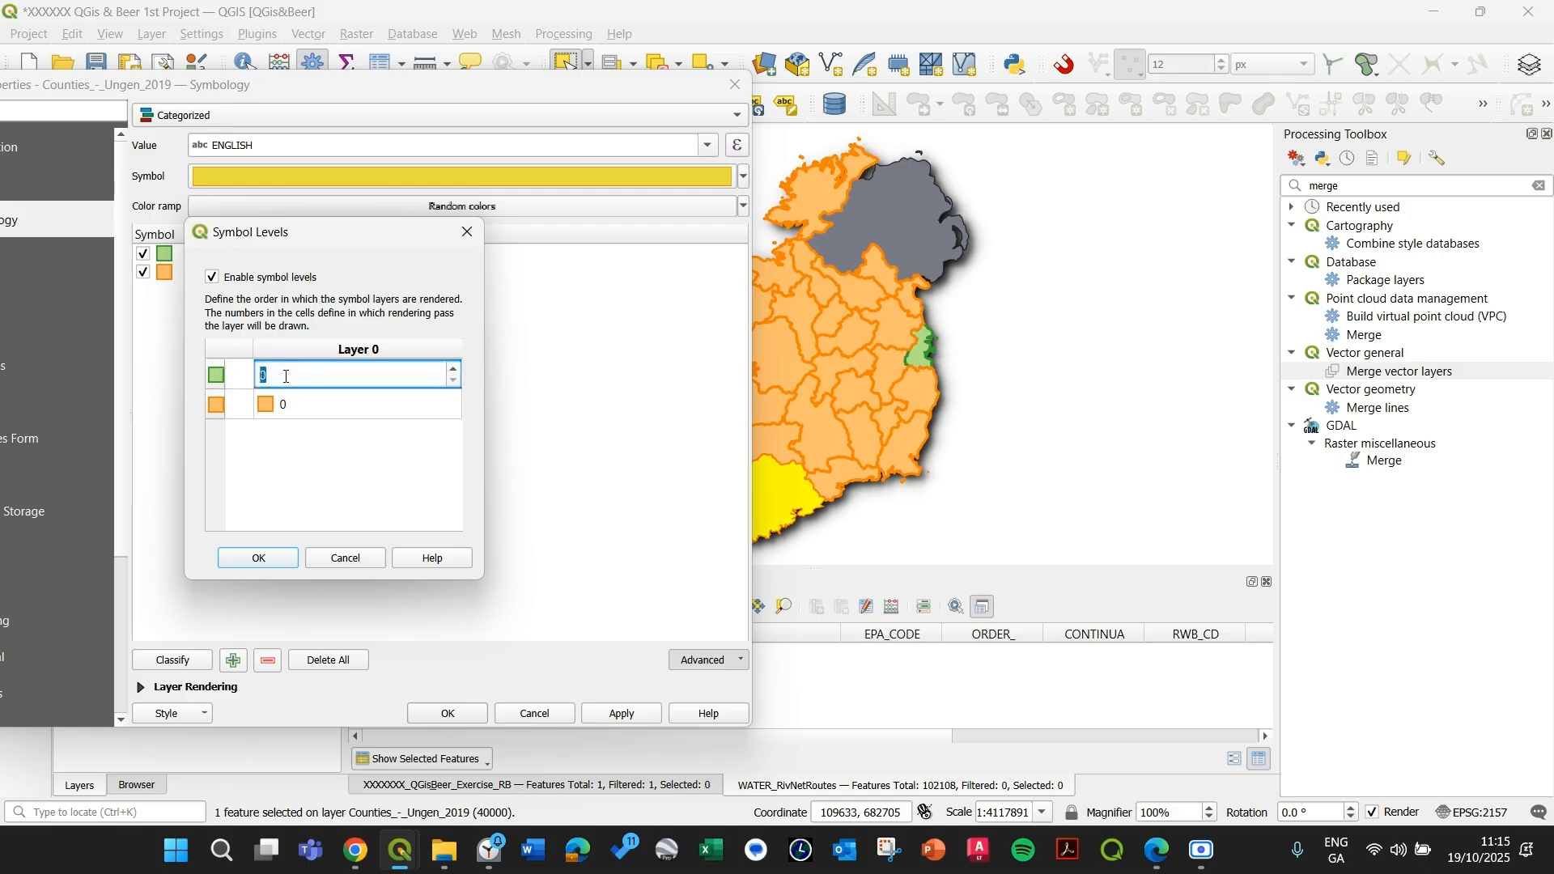
pyautogui.write('1')
pyautogui.click(293, 405)
pyautogui.click(293, 405)
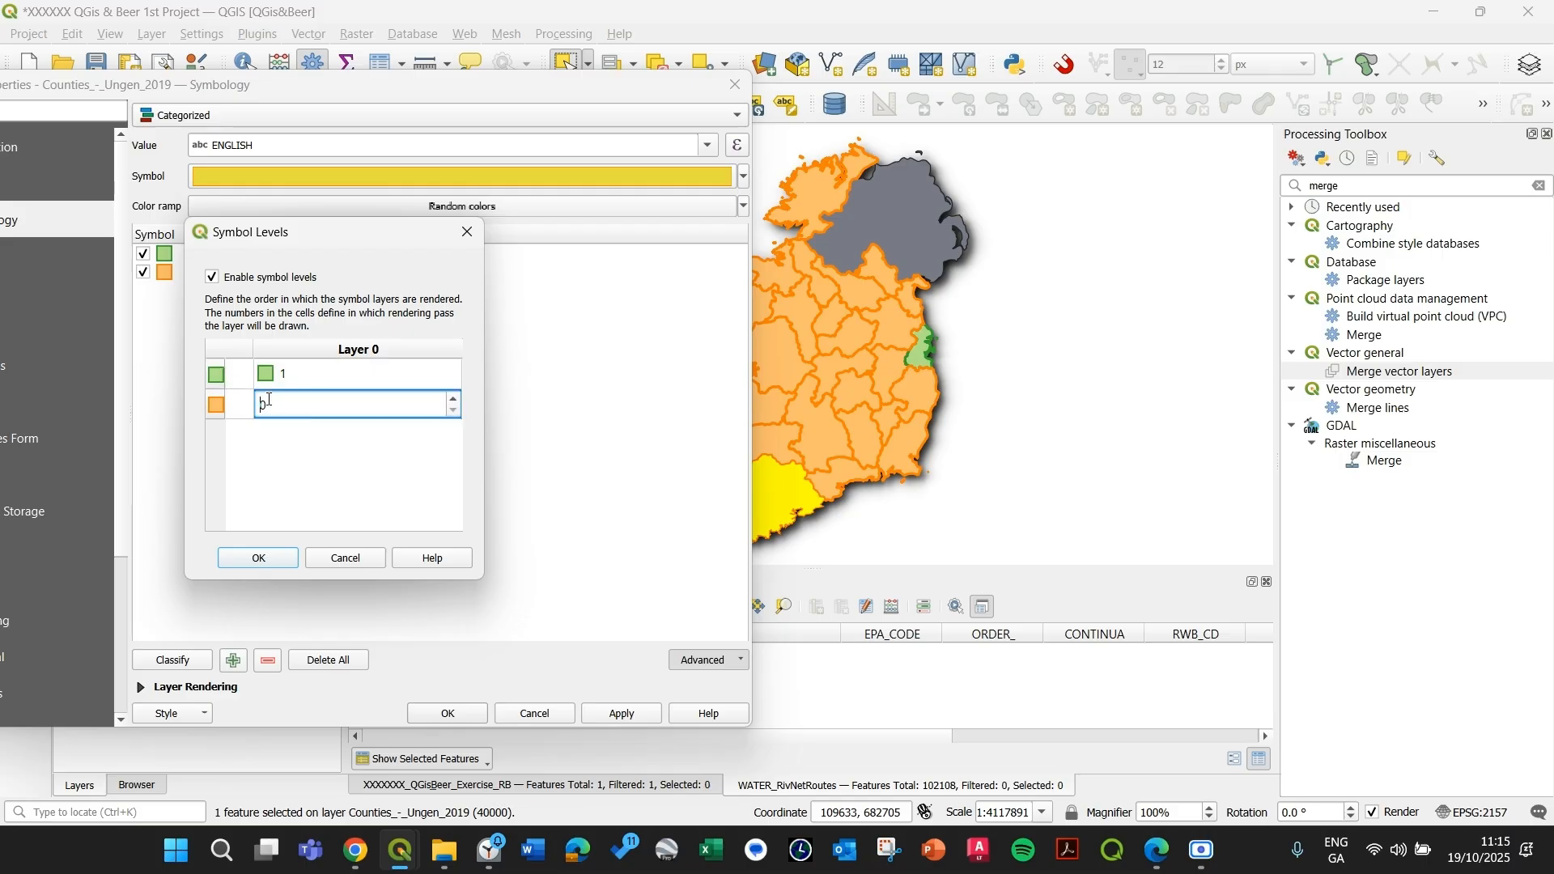
pyautogui.write('2')
pyautogui.click(259, 558)
pyautogui.click(623, 715)
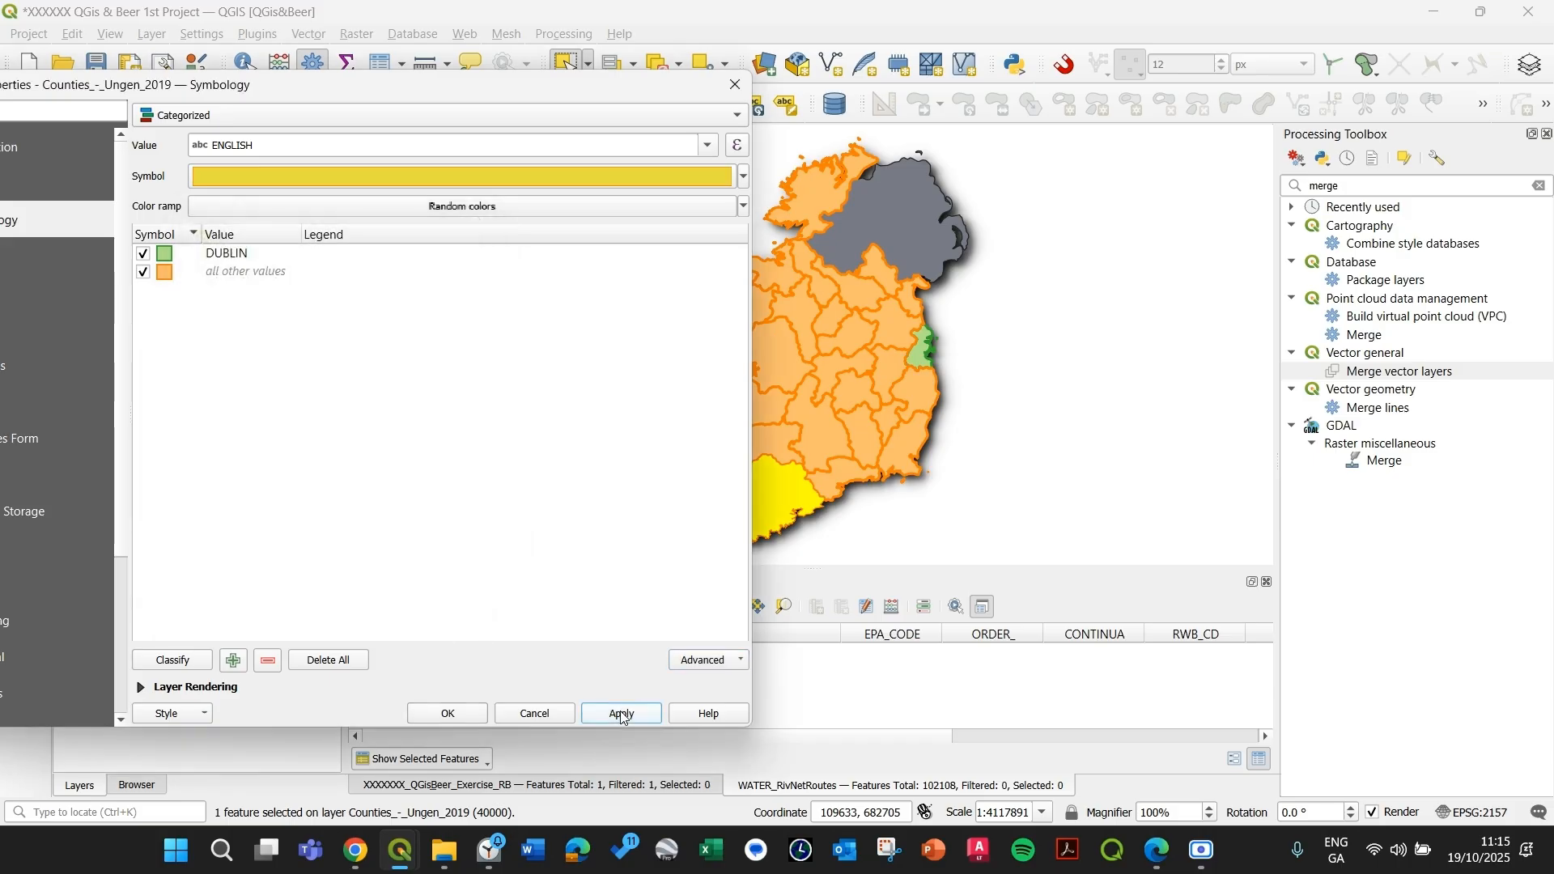
# - Swap the symbol levels, setting the green DUBLIN symbol to 2 and the orange symbol to 1, and apply them to the map
pyautogui.click(701, 662)
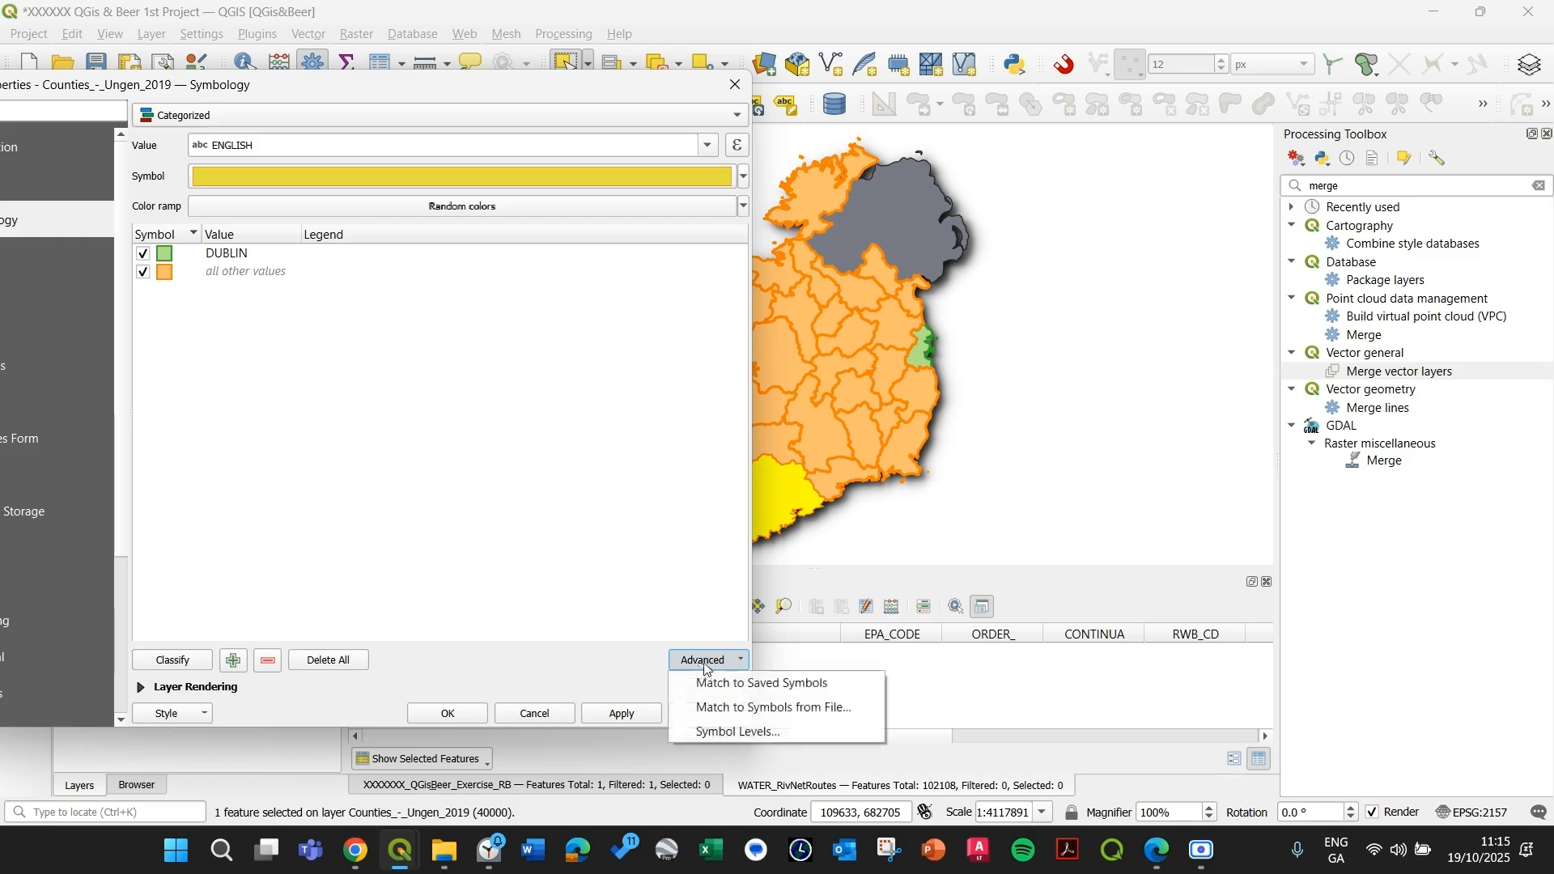
pyautogui.click(725, 731)
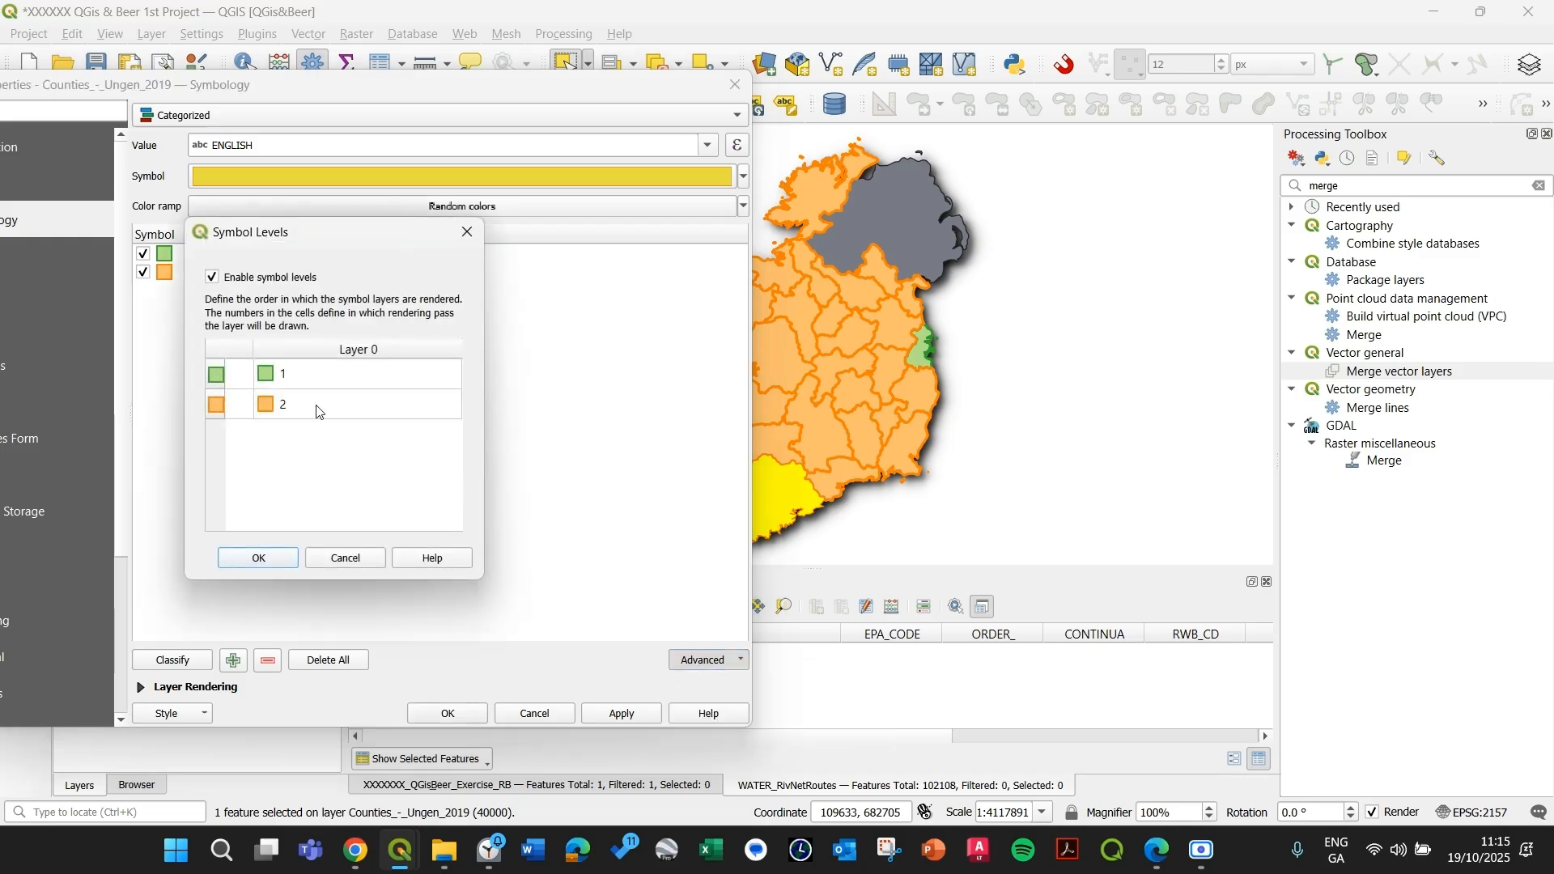
pyautogui.doubleClick(289, 376)
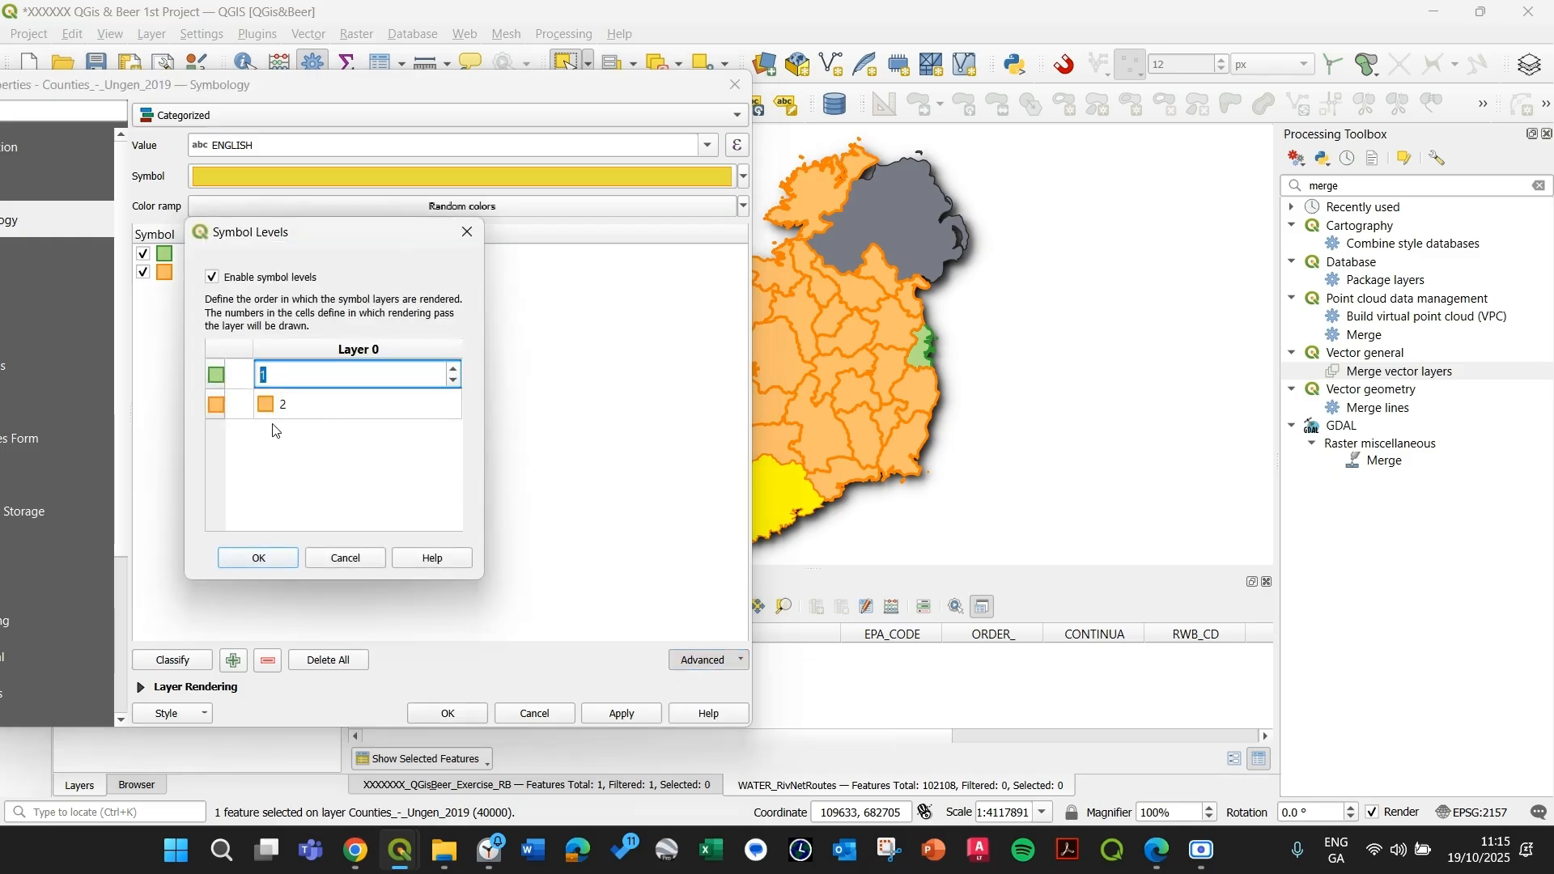
pyautogui.write('2')
pyautogui.doubleClick(286, 407)
pyautogui.click(289, 407)
pyautogui.write('1')
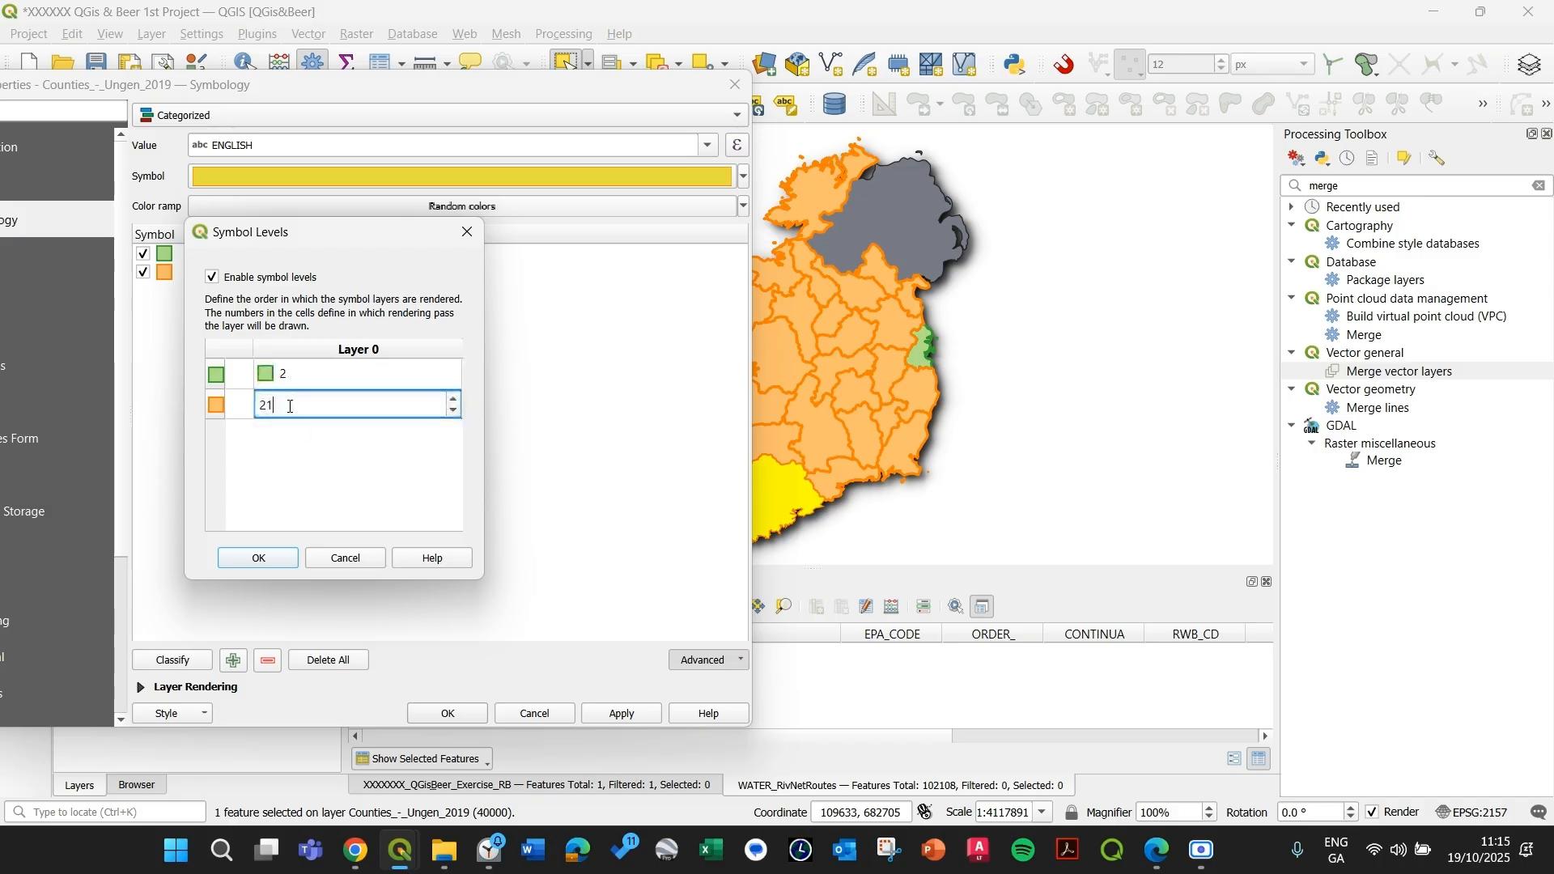
pyautogui.press('BackSpace')
pyautogui.press('BackSpace')
pyautogui.write('1')
pyautogui.click(303, 488)
pyautogui.click(278, 564)
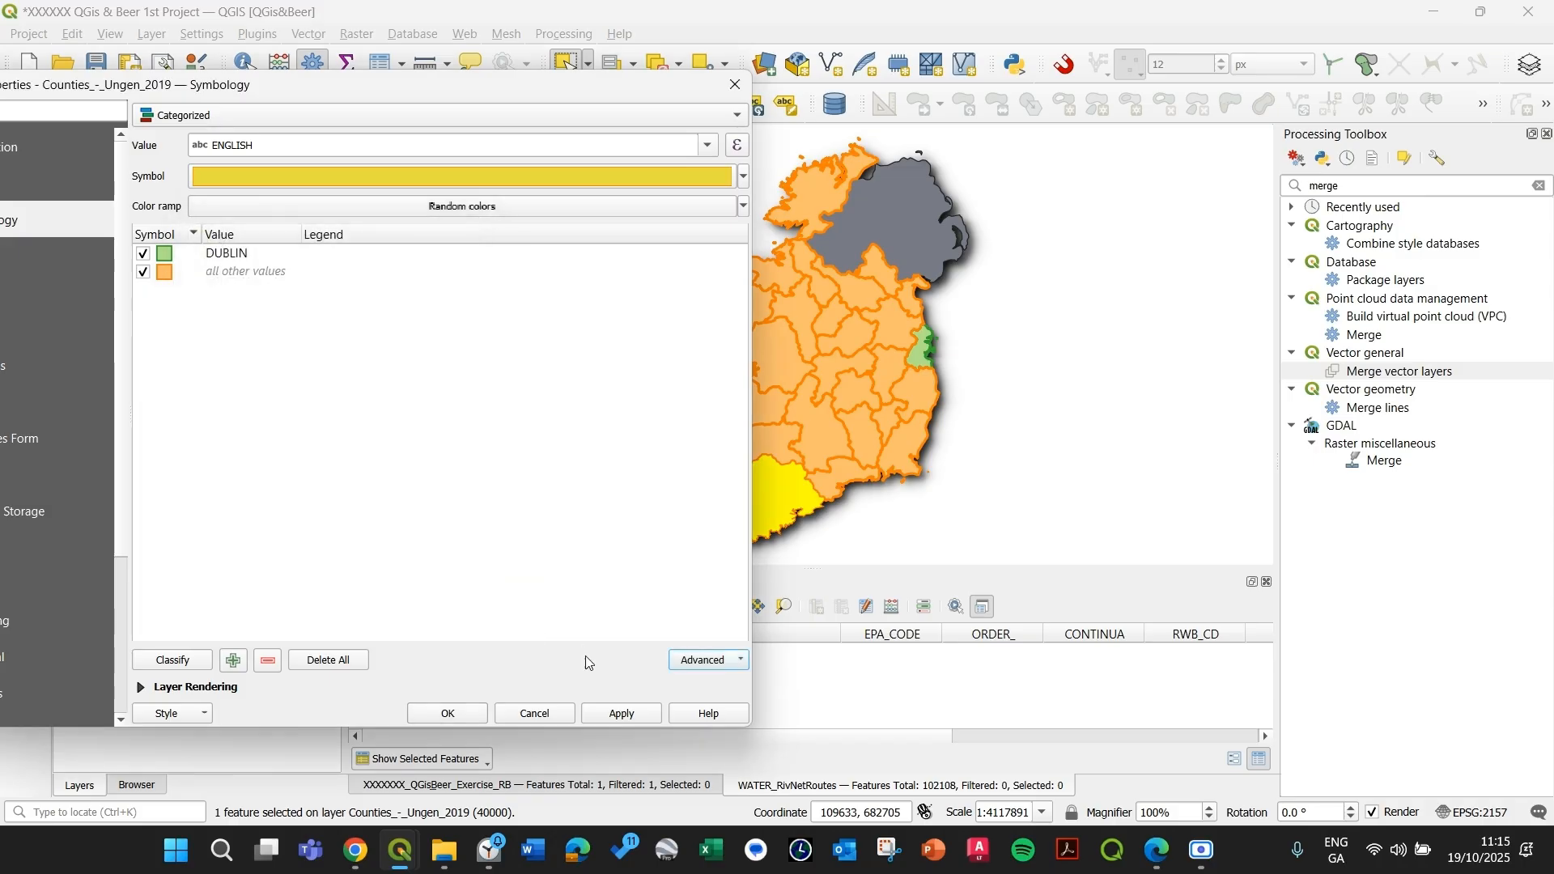
pyautogui.click(615, 715)
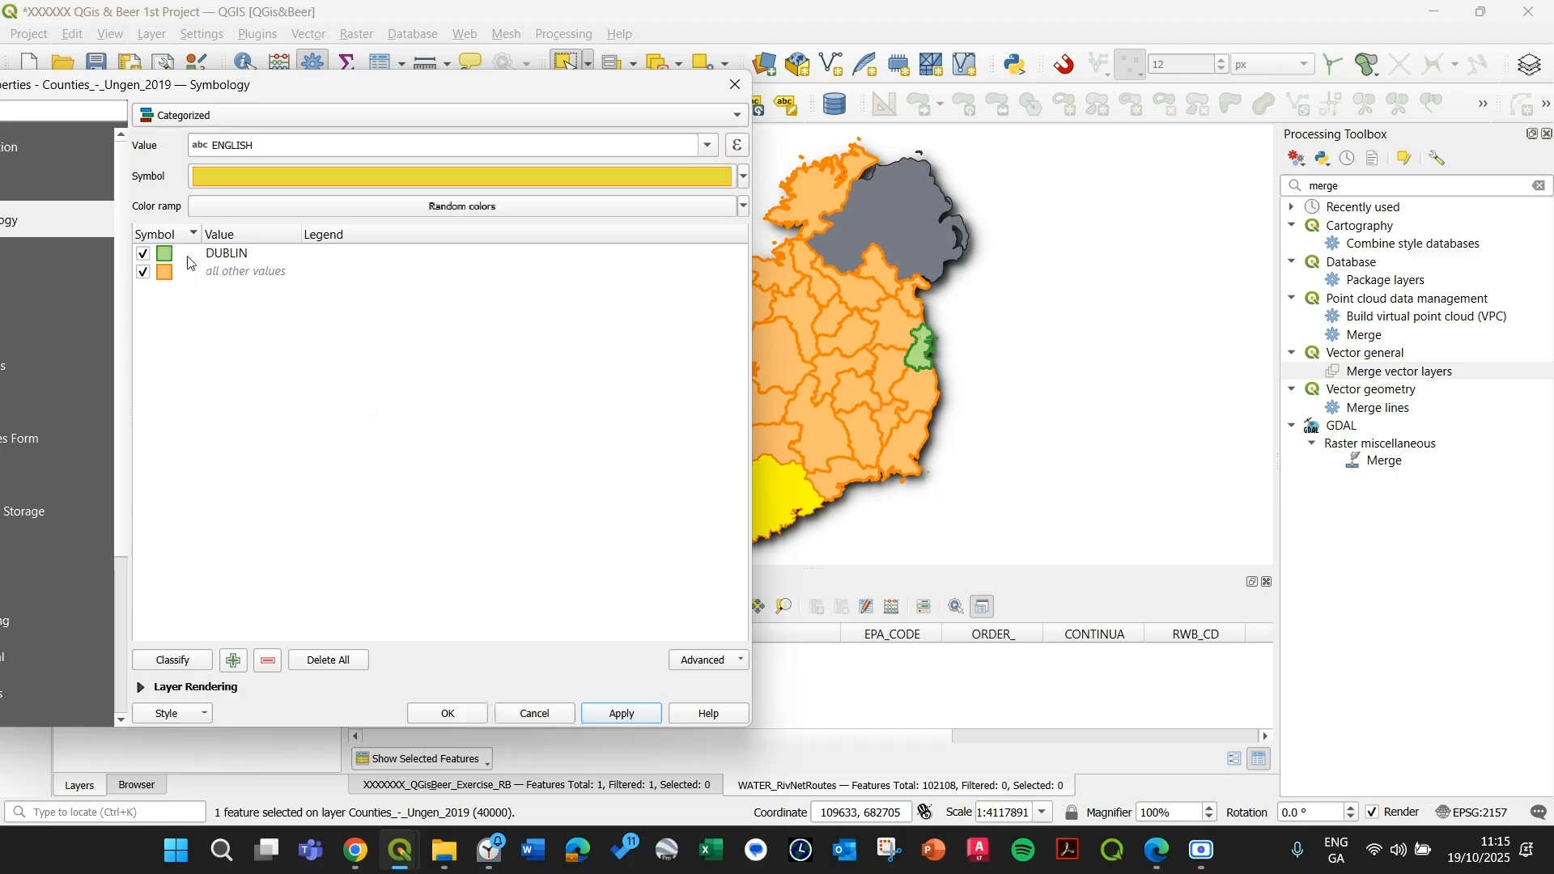
# - Change the green category's value to DONEGAL and apply the symbology to the map
pyautogui.moveTo(298, 89); pyautogui.dragTo(609, 578)
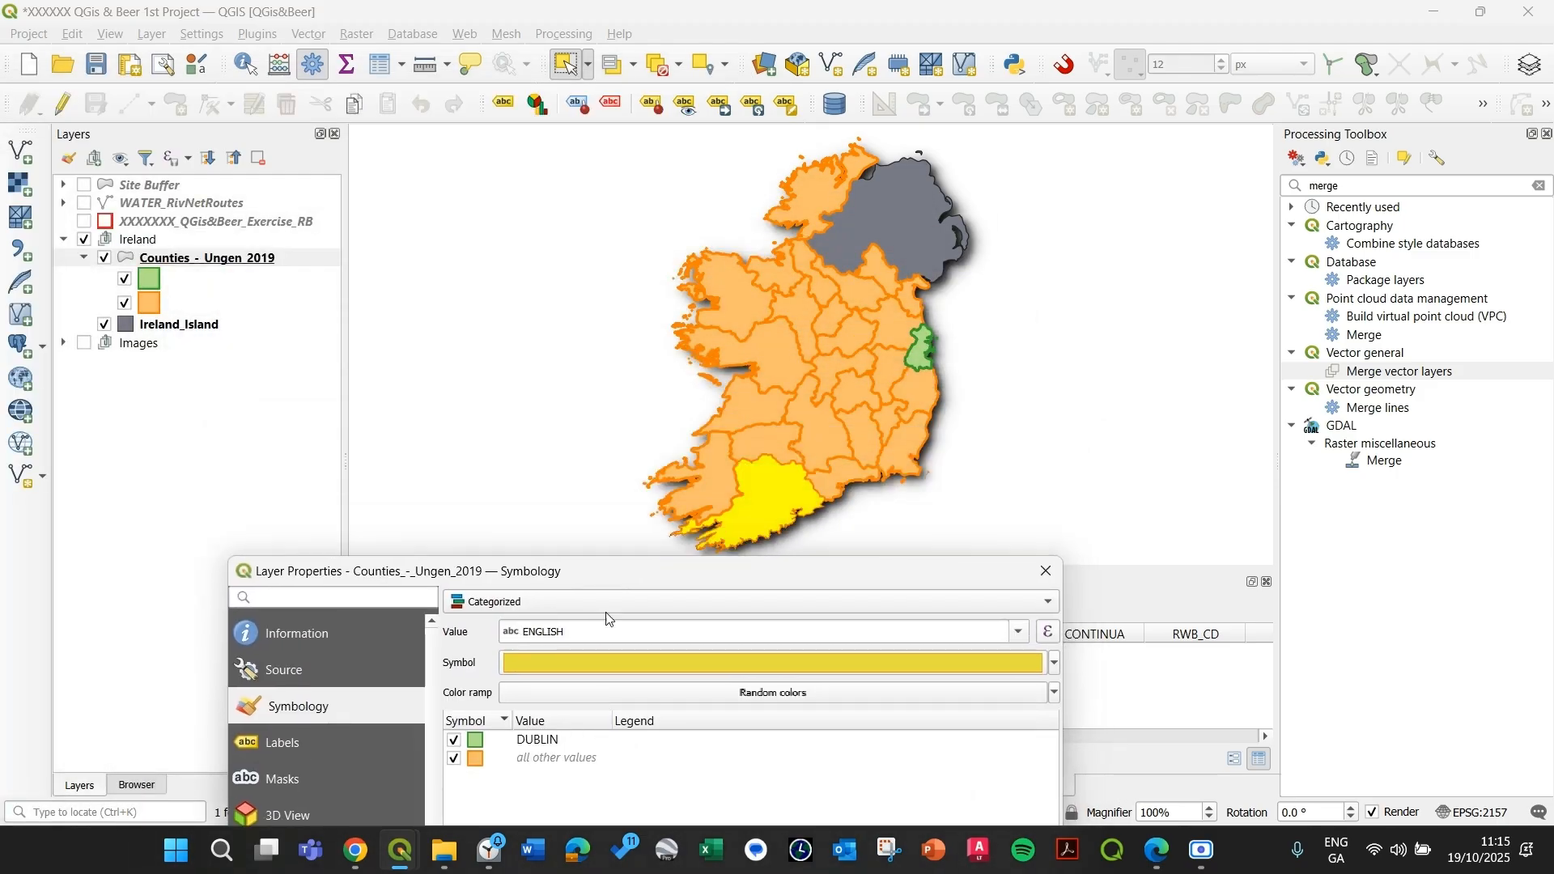
pyautogui.doubleClick(543, 743)
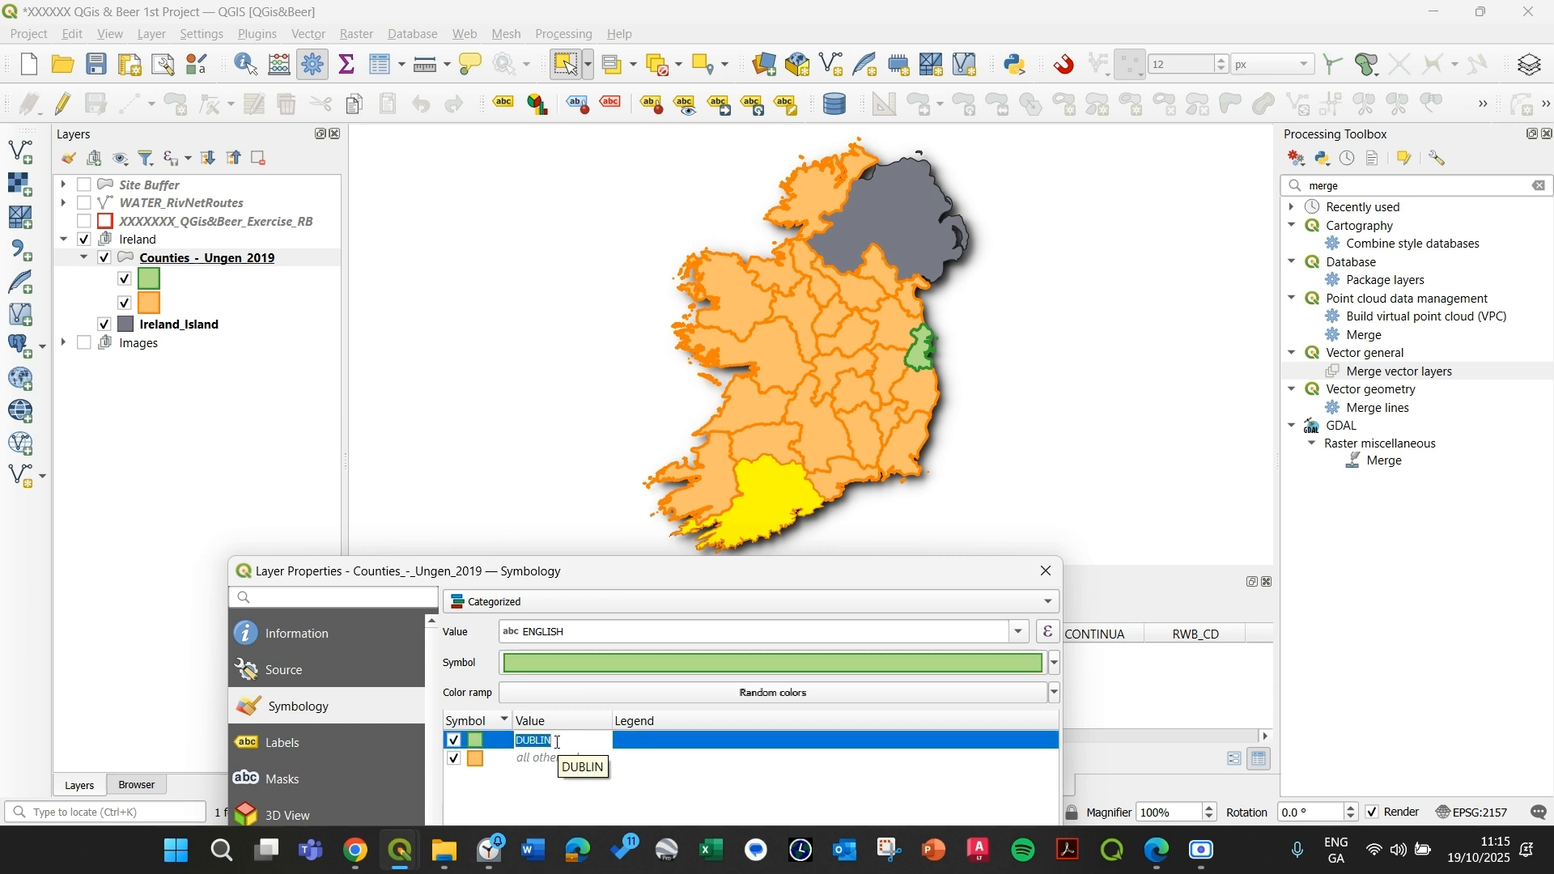
pyautogui.write('DONEGAL')
pyautogui.click(745, 802)
pyautogui.moveTo(709, 574); pyautogui.dragTo(401, 220)
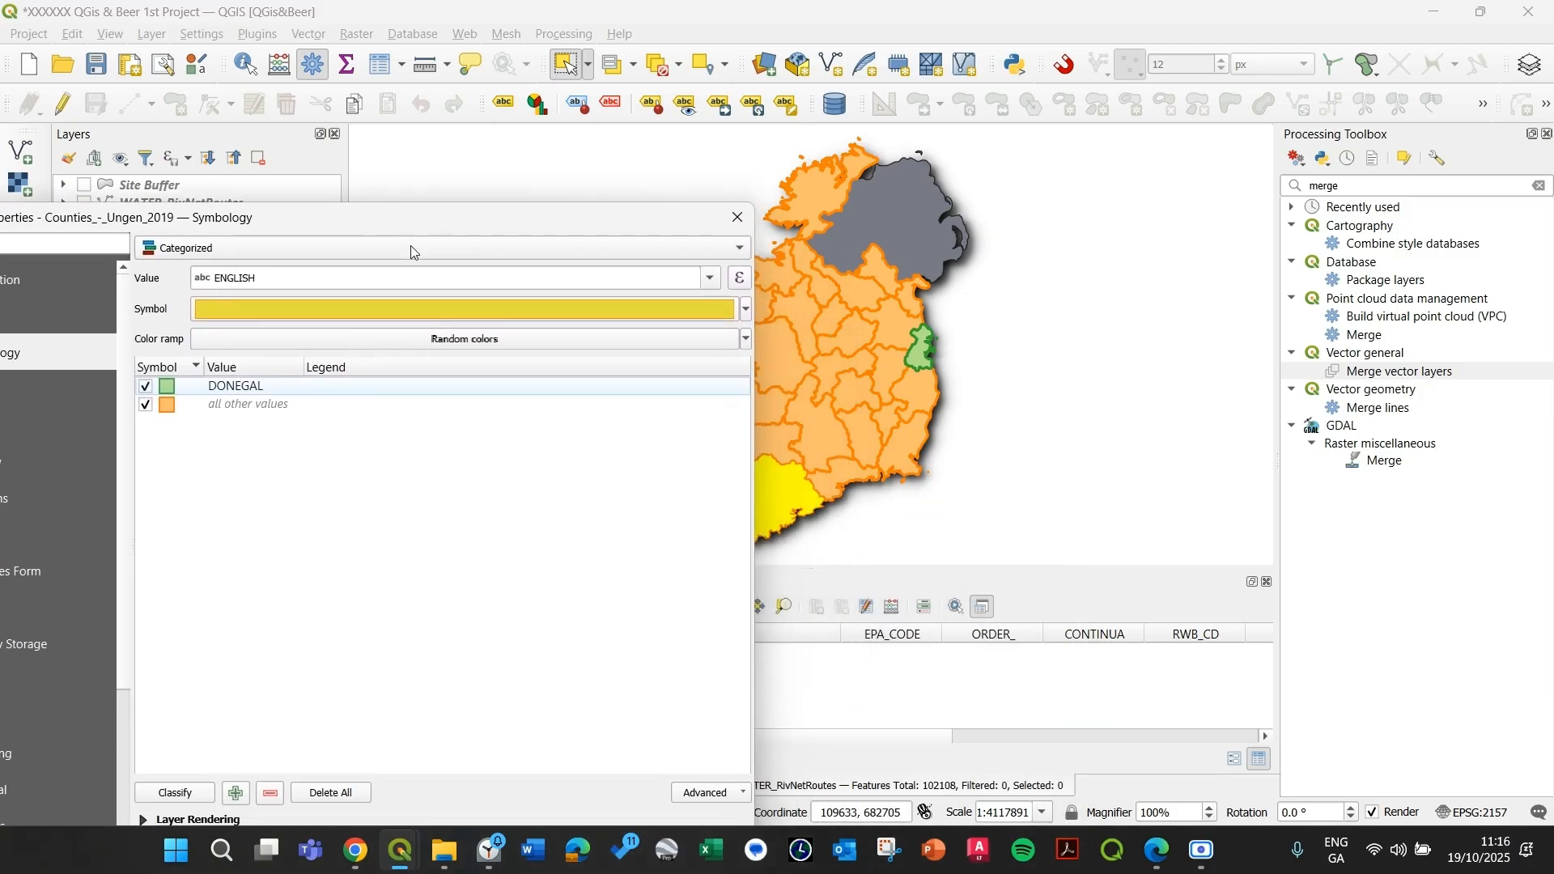
pyautogui.moveTo(579, 231); pyautogui.dragTo(524, 130)
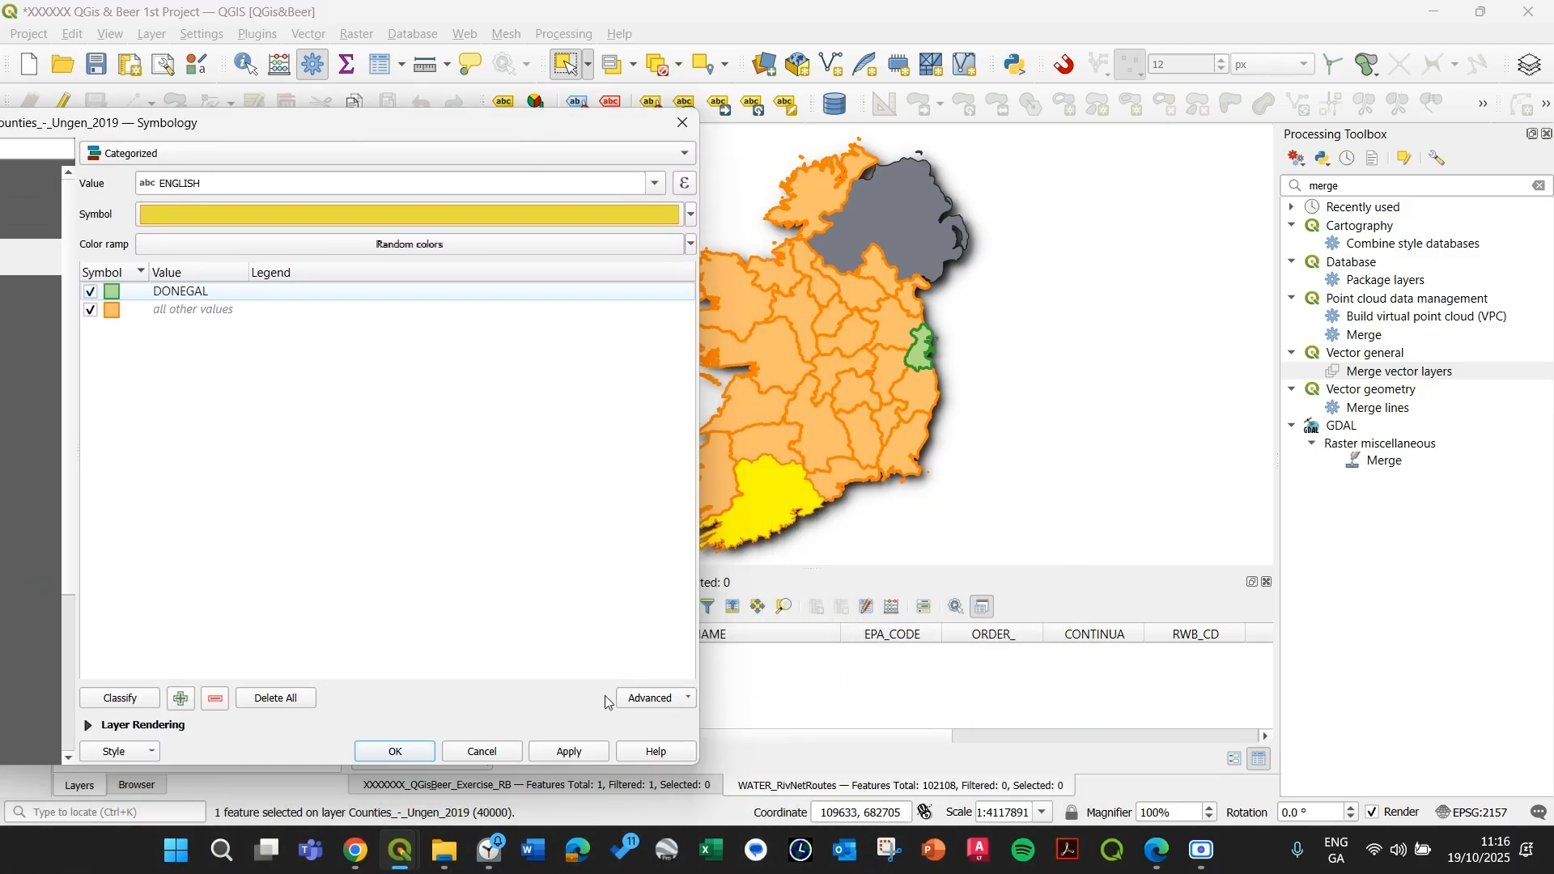
pyautogui.click(570, 752)
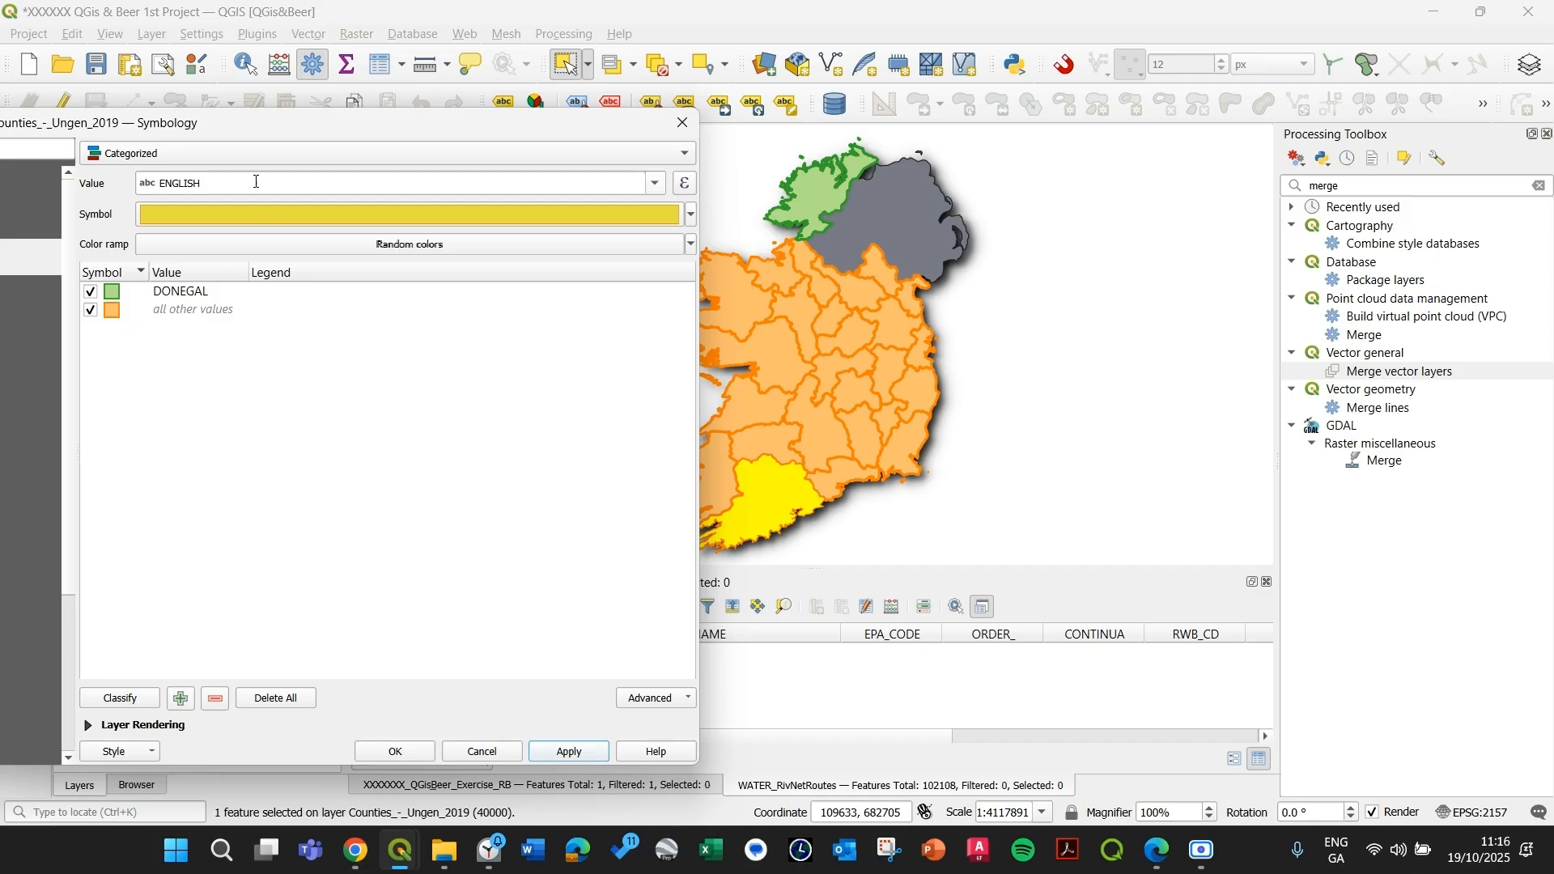
# - Try the mixed-case value Dublin for the green category and apply it
pyautogui.doubleClick(173, 296)
pyautogui.write('D')
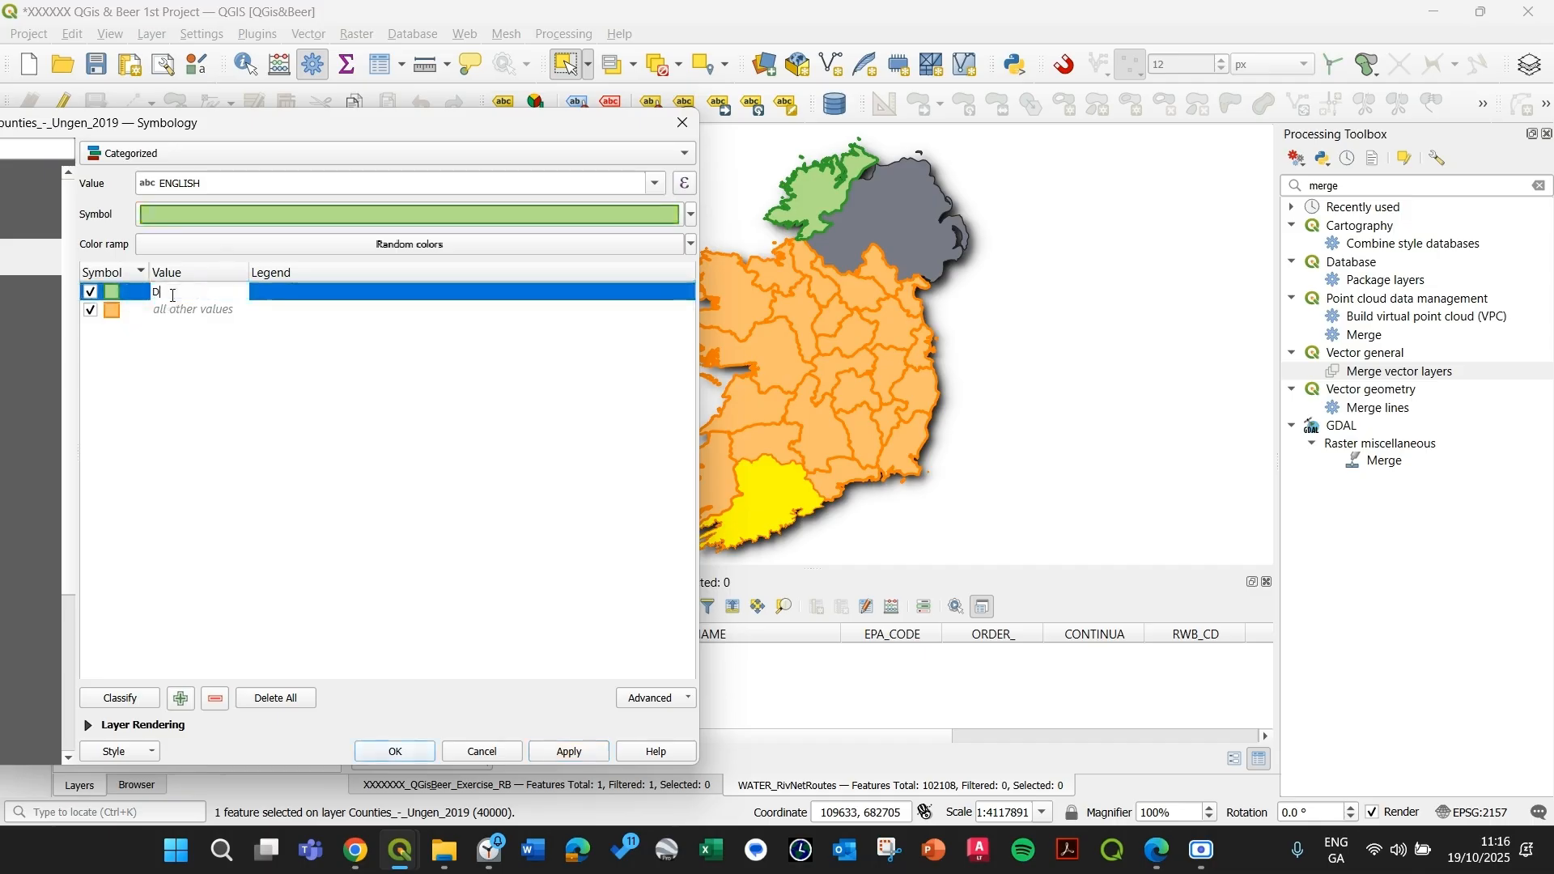
pyautogui.write('ublin')
pyautogui.click(562, 750)
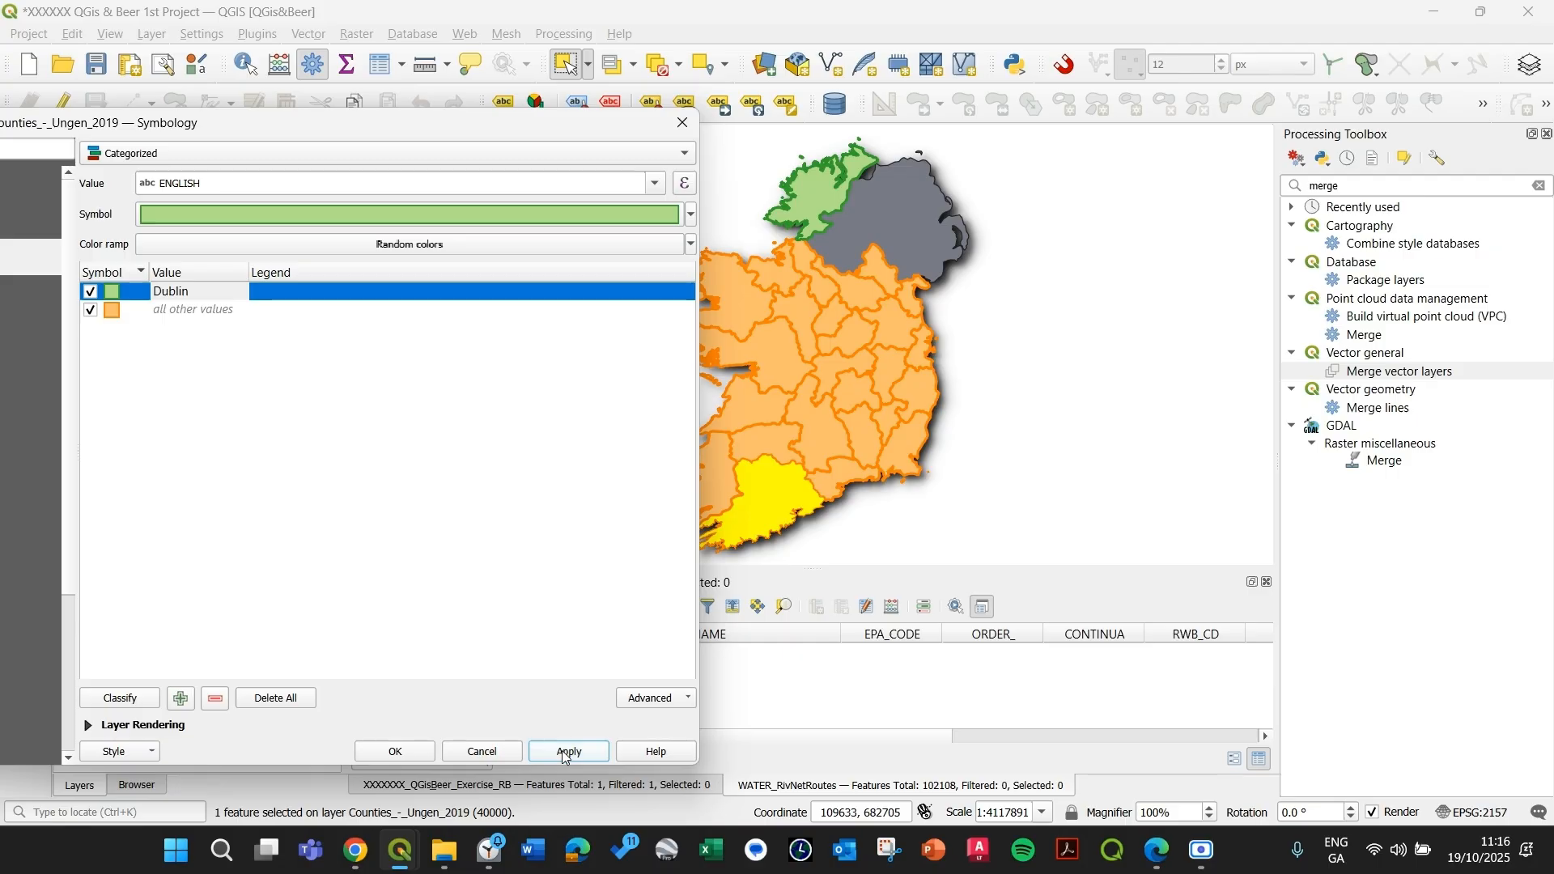
# - Set the green category's value to DUBLIN, accept the layer properties, and clear the county selection on the map
pyautogui.doubleClick(206, 292)
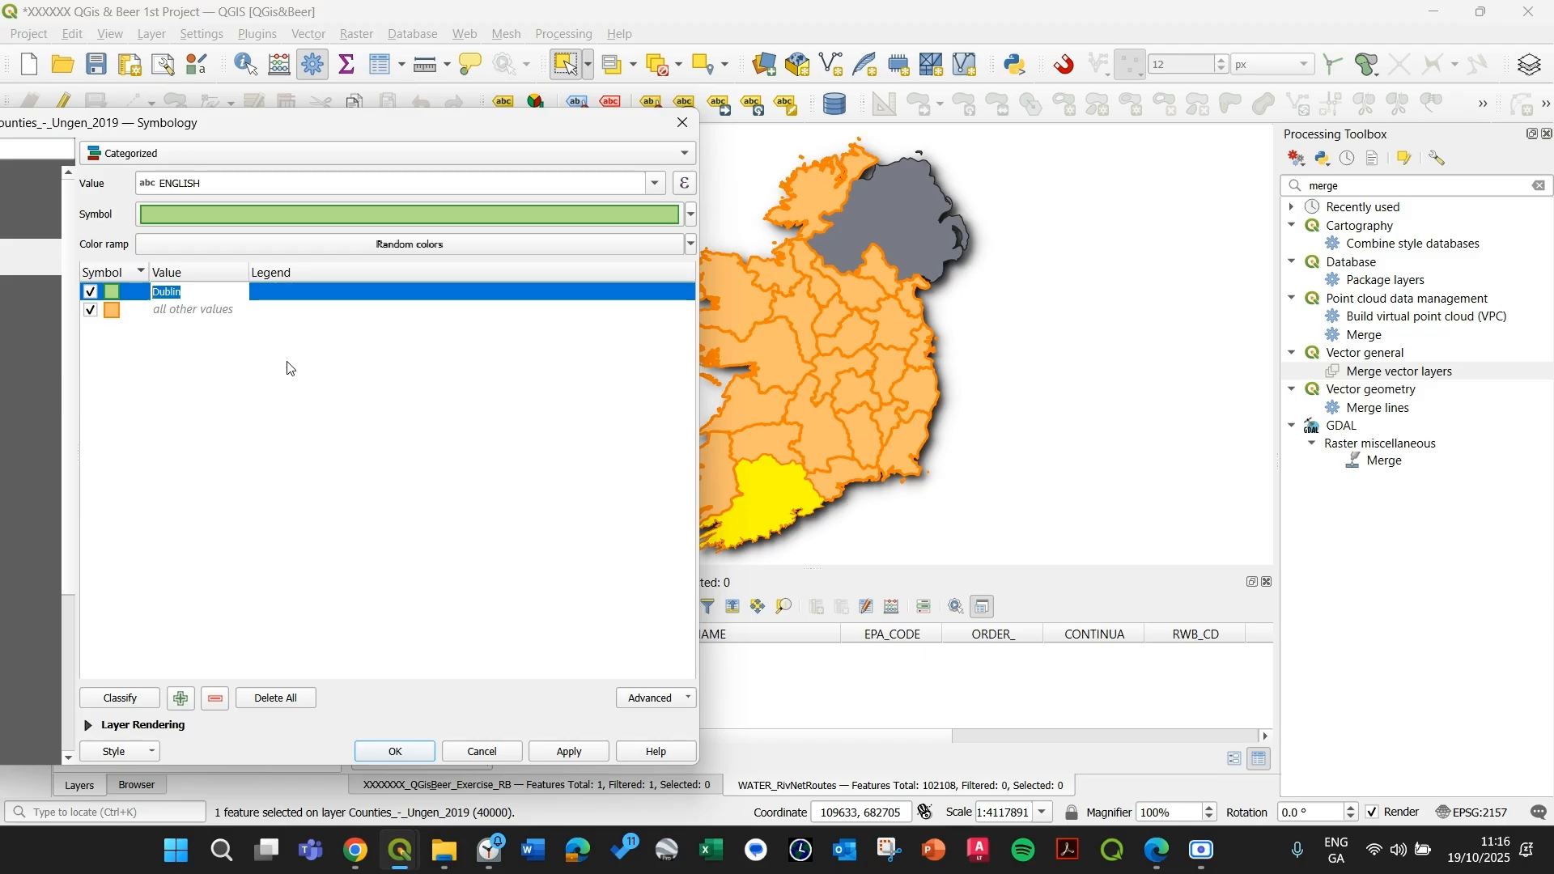
pyautogui.write('DUBLIN')
pyautogui.click(567, 752)
pyautogui.click(394, 752)
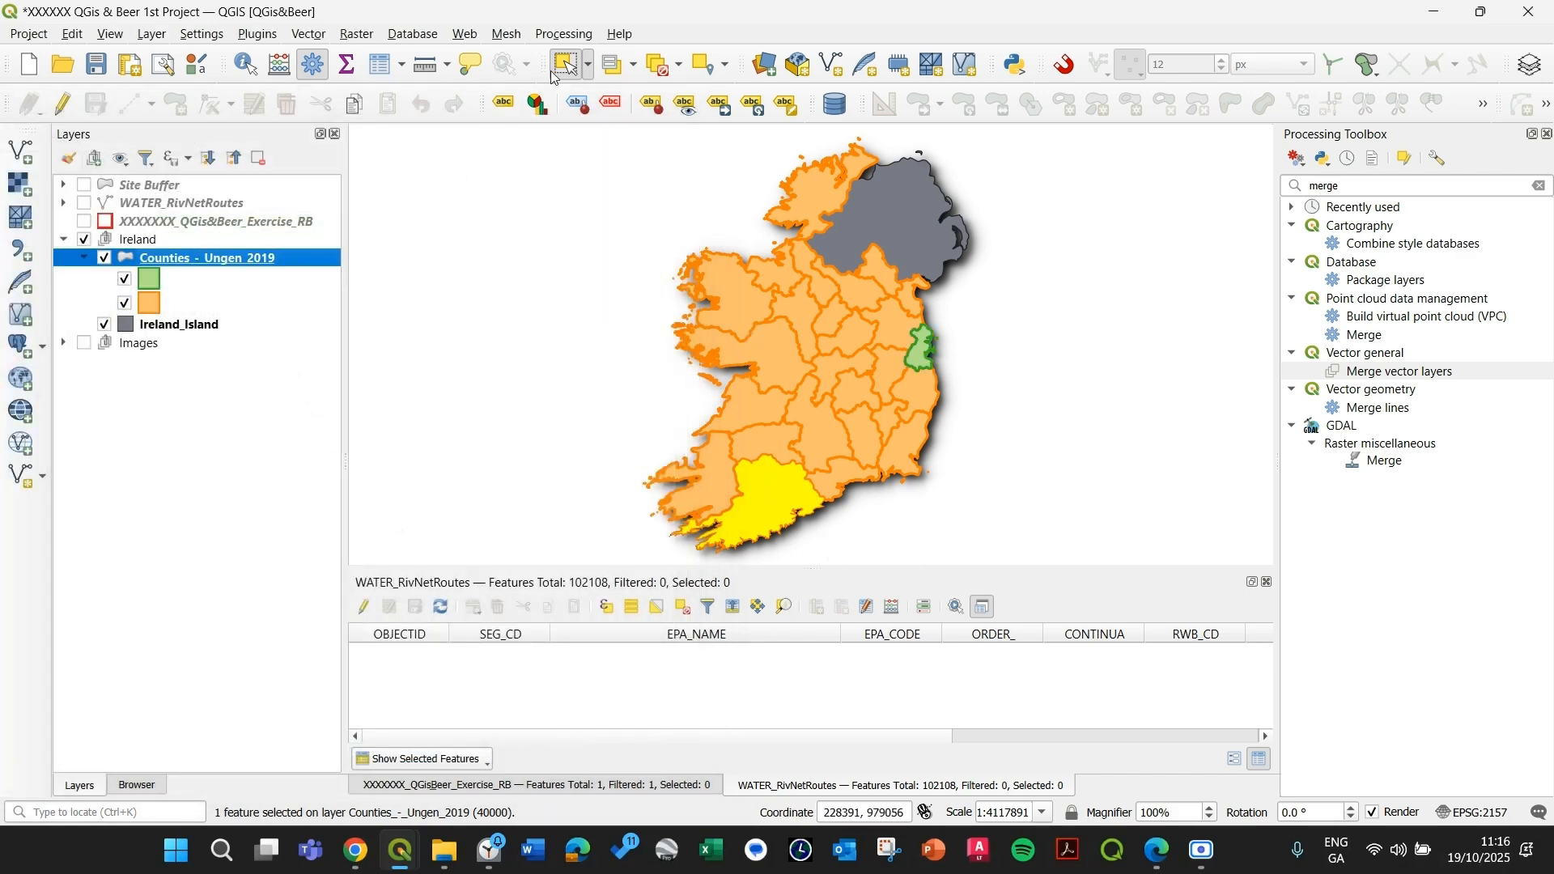
pyautogui.click(663, 71)
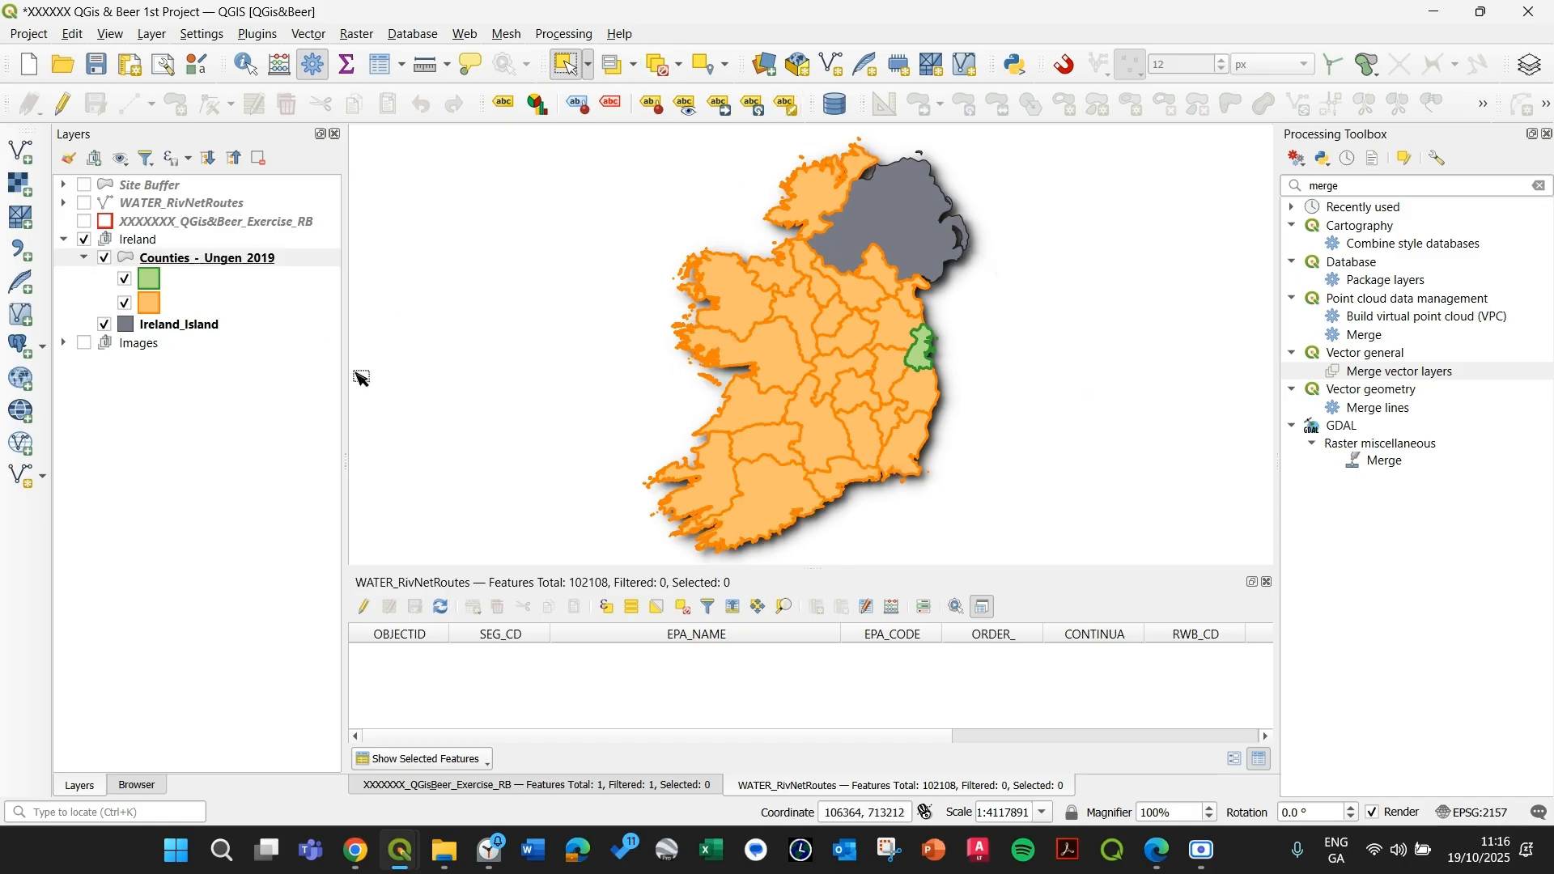
# - Enable Single Labels in the label properties of the Counties_-_Ungen_2019 layer
pyautogui.doubleClick(260, 262)
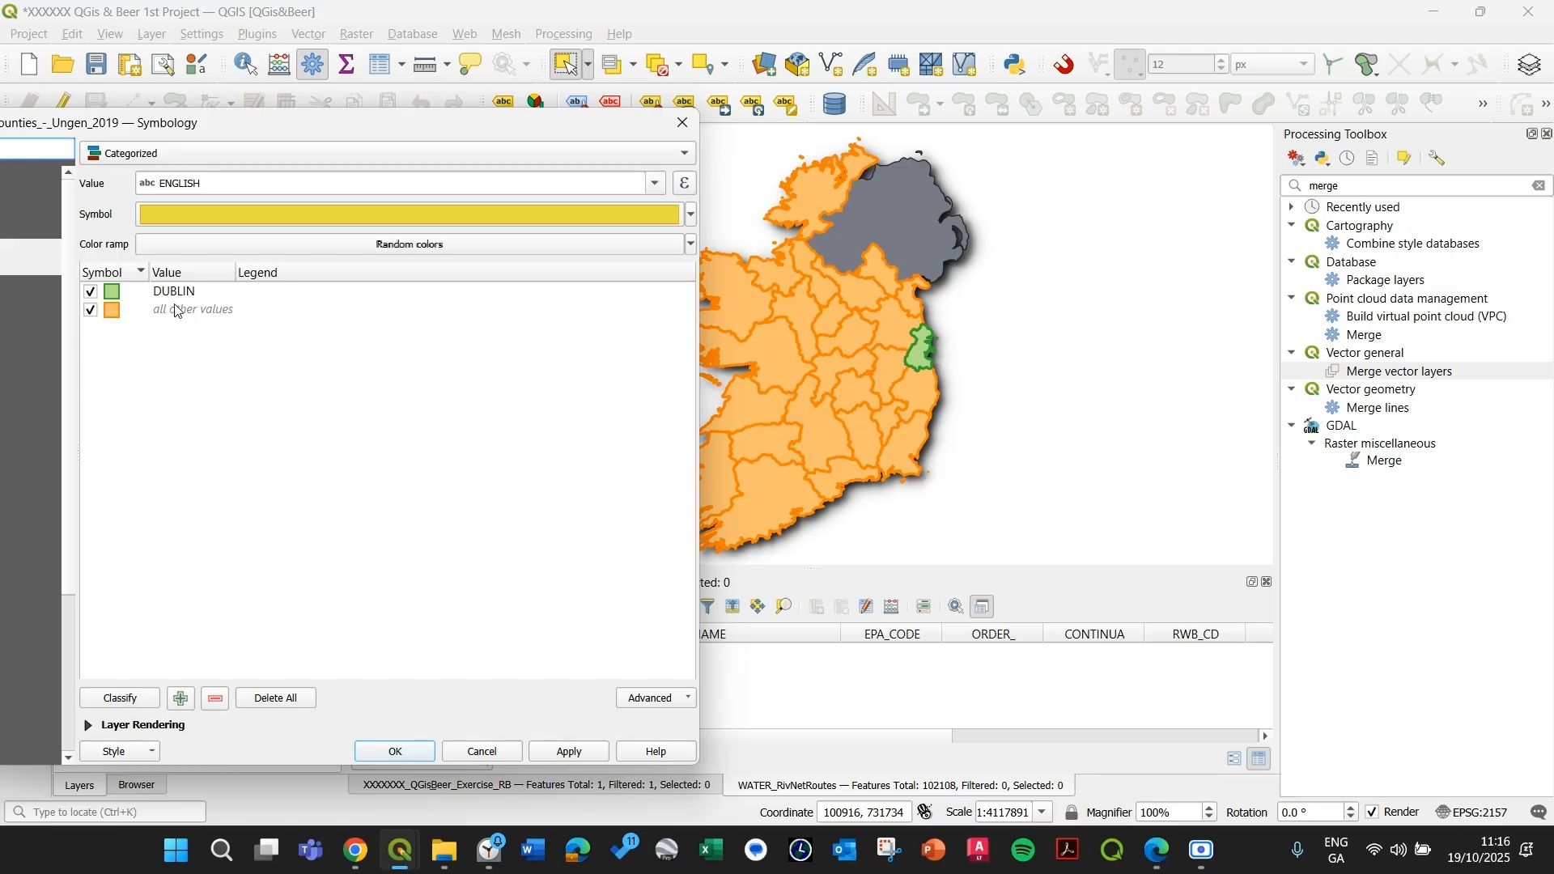
pyautogui.moveTo(273, 137); pyautogui.dragTo(565, 57)
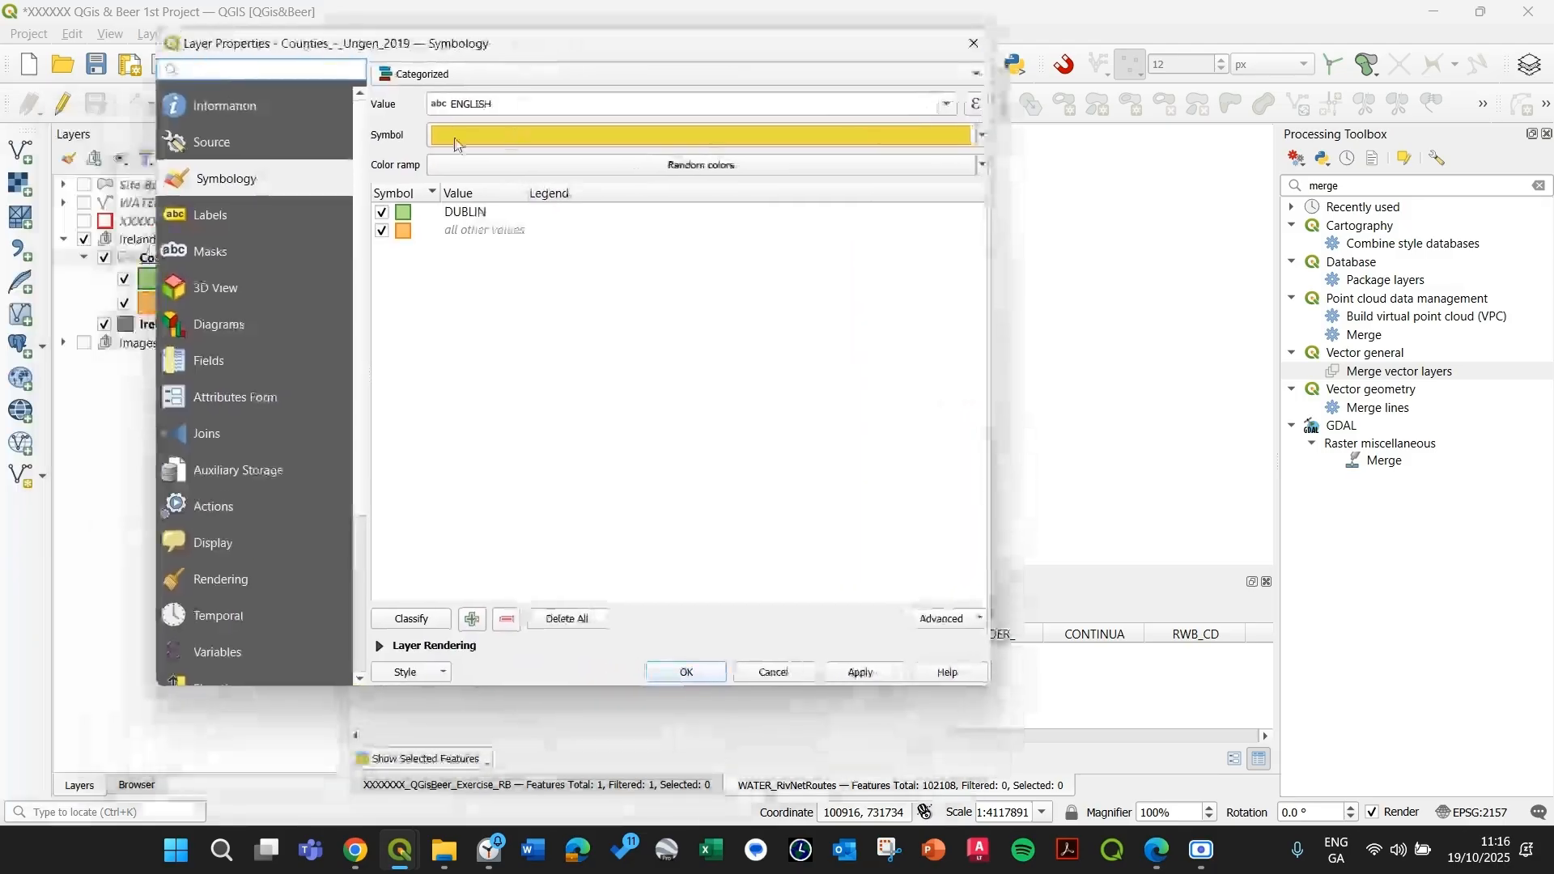
pyautogui.click(213, 216)
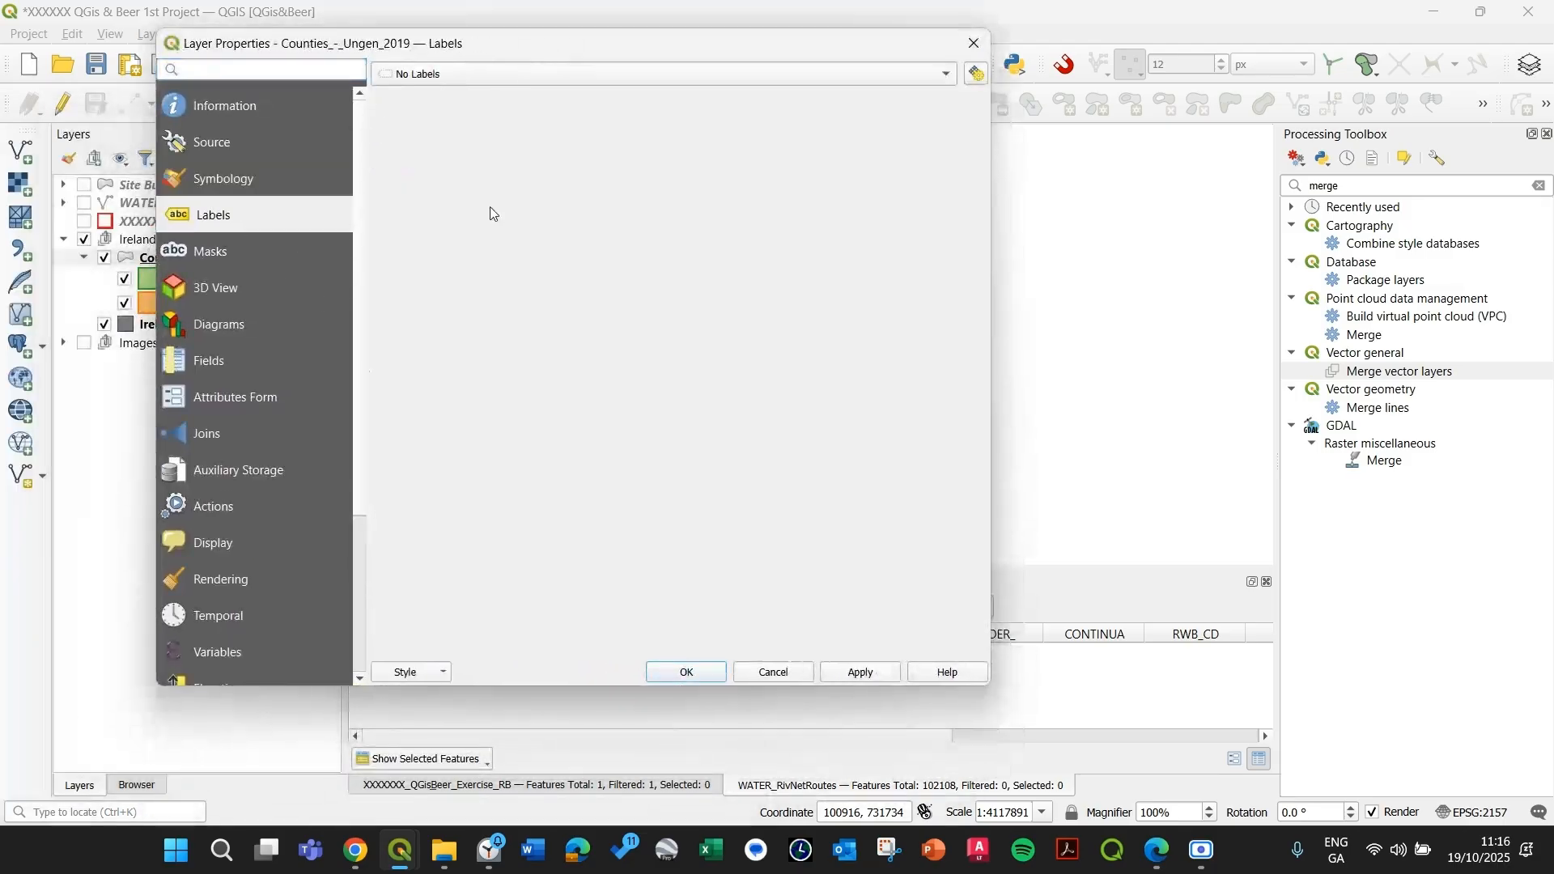
pyautogui.click(481, 78)
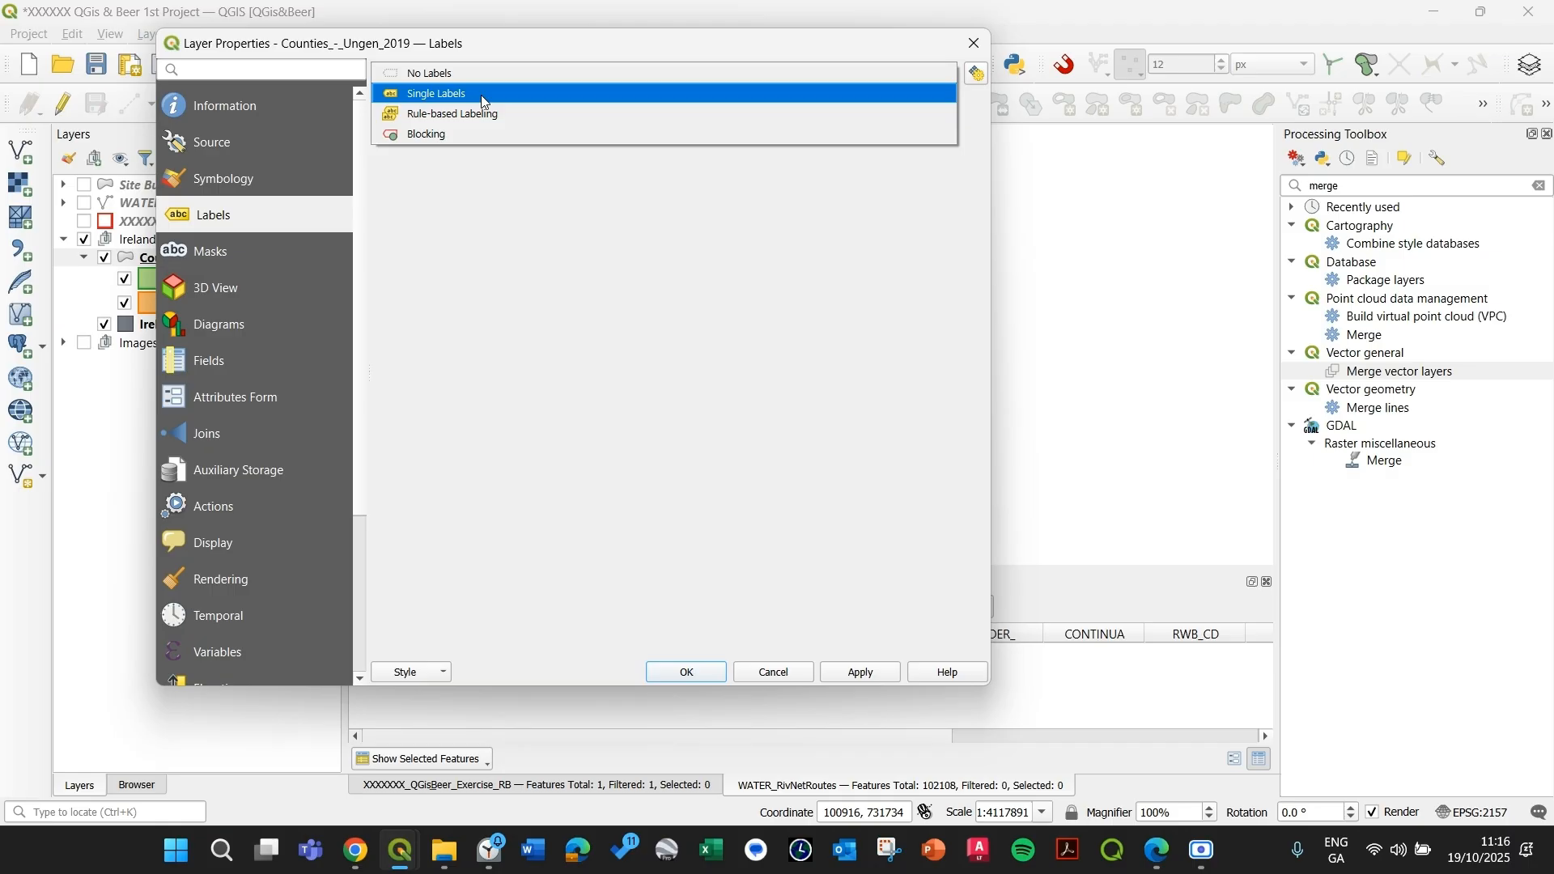
pyautogui.click(484, 97)
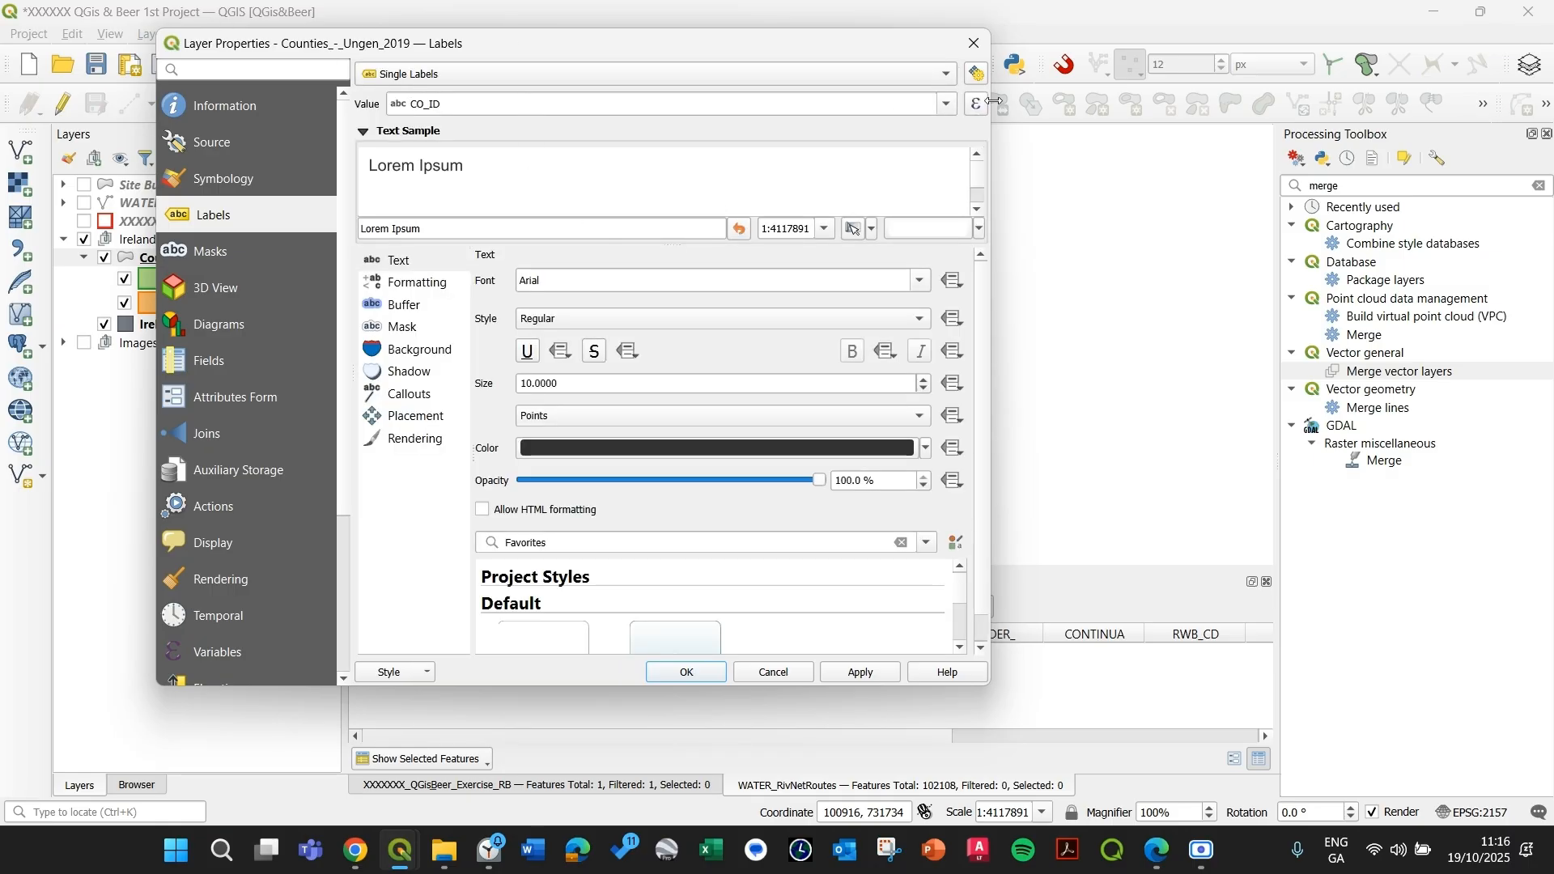
# - Review the label text and formatting settings and turn on the text buffer for the county labels
pyautogui.click(419, 279)
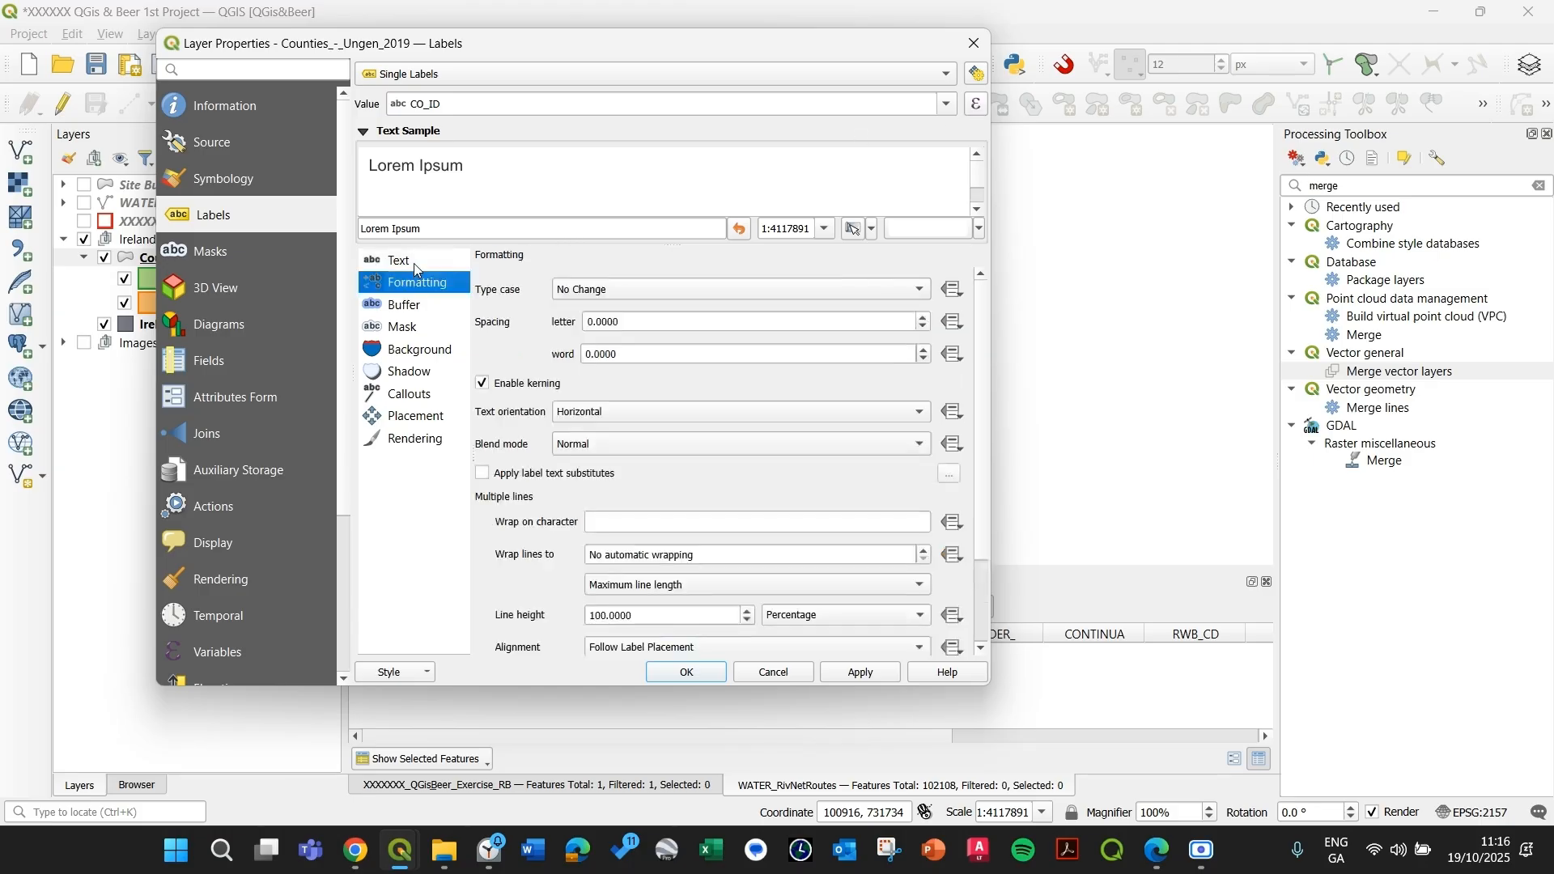
pyautogui.click(414, 263)
pyautogui.click(421, 284)
pyautogui.click(423, 305)
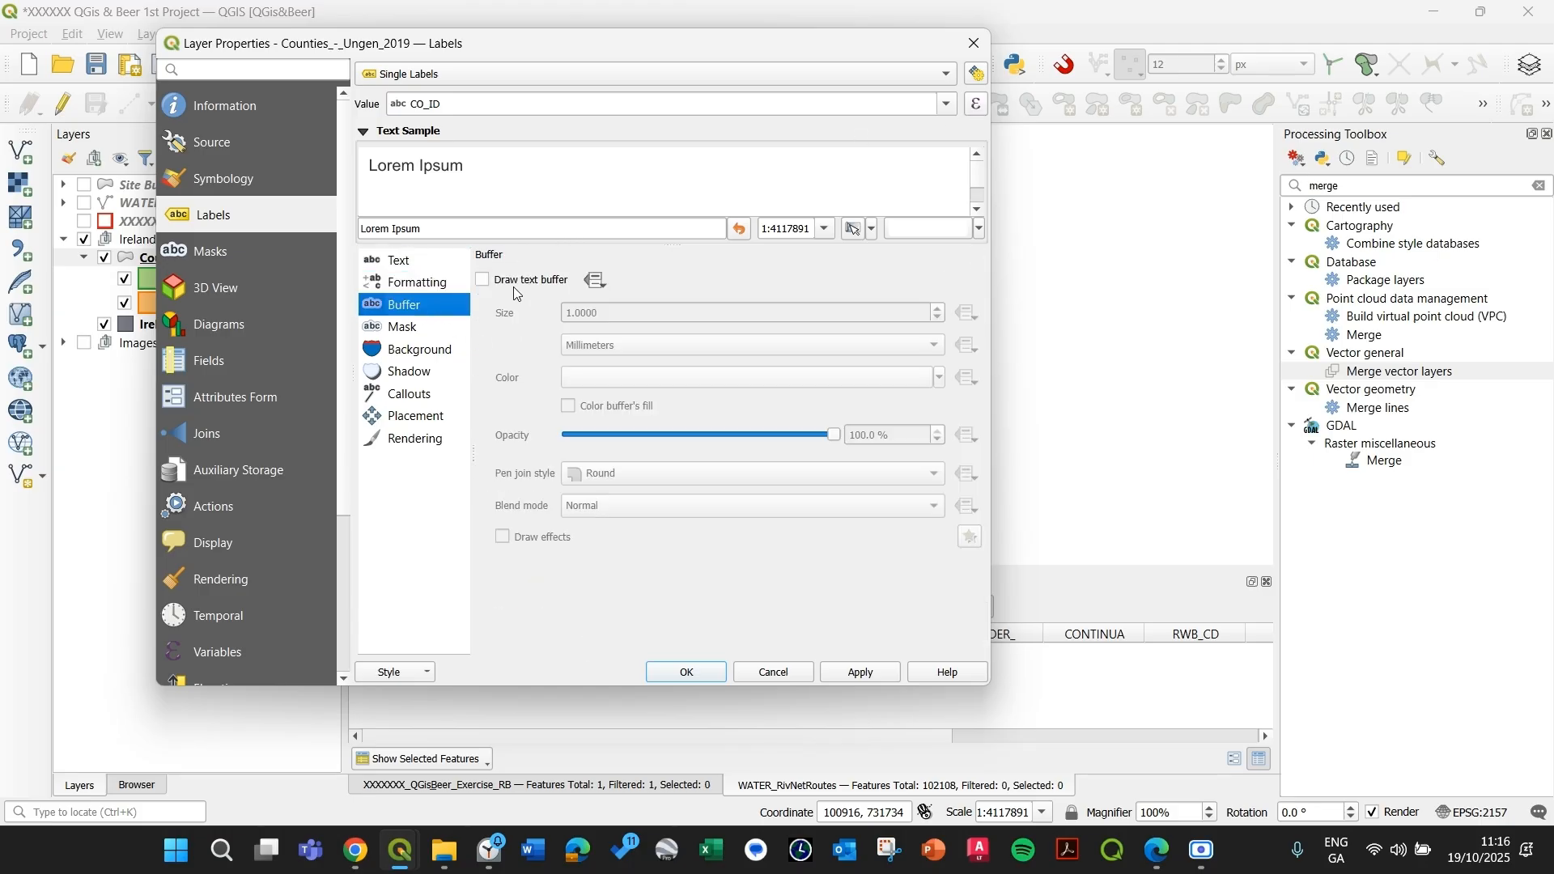
pyautogui.click(515, 283)
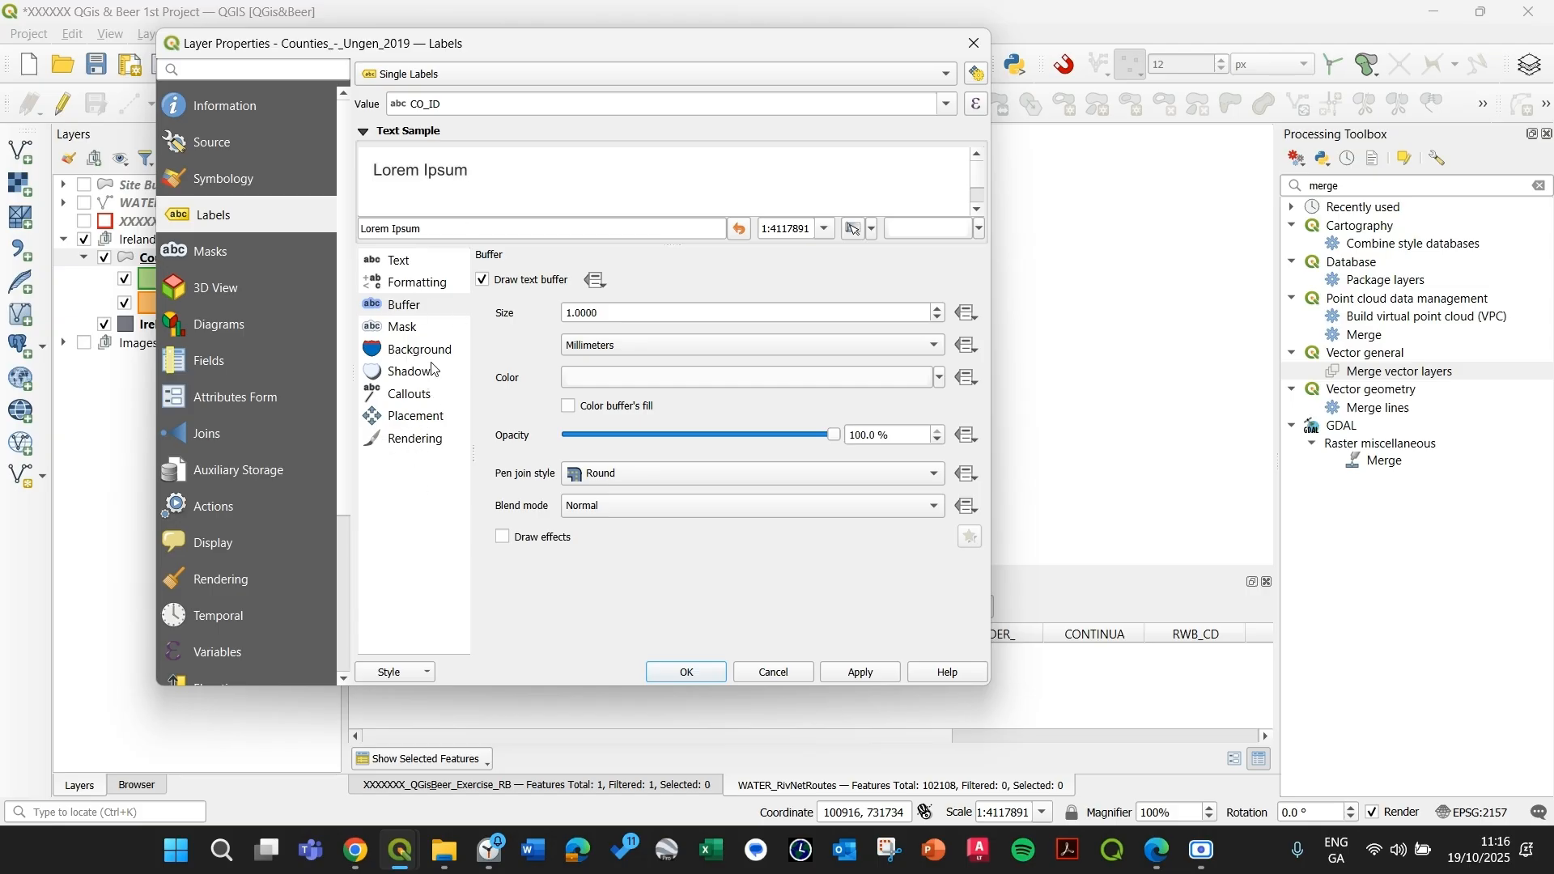
# - Set the label placement mode to Outside Polygons and apply it to the map
pyautogui.click(429, 417)
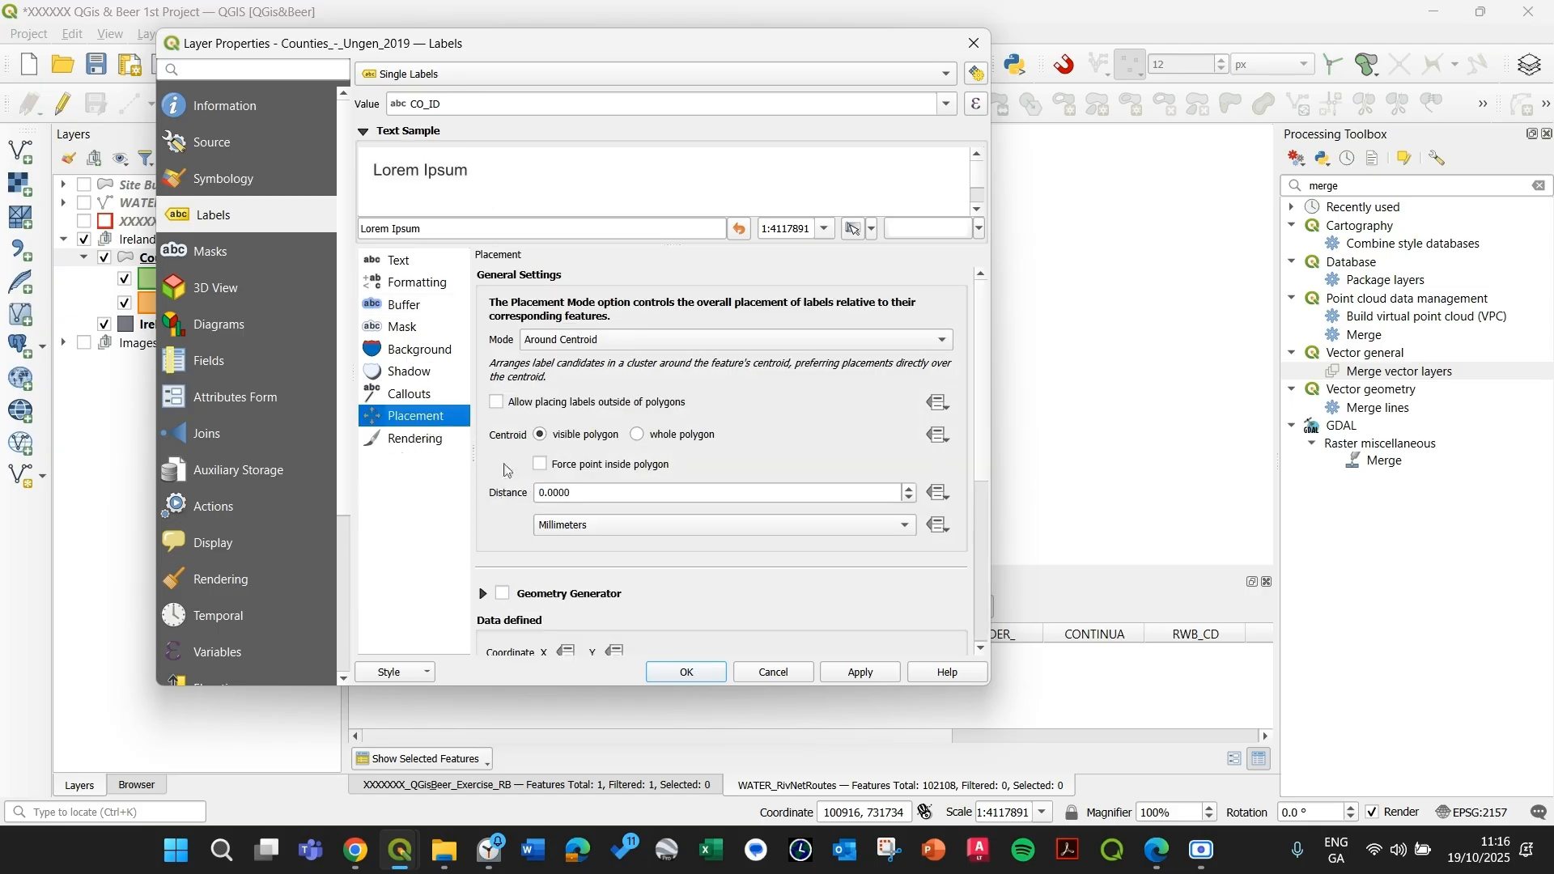
pyautogui.click(569, 340)
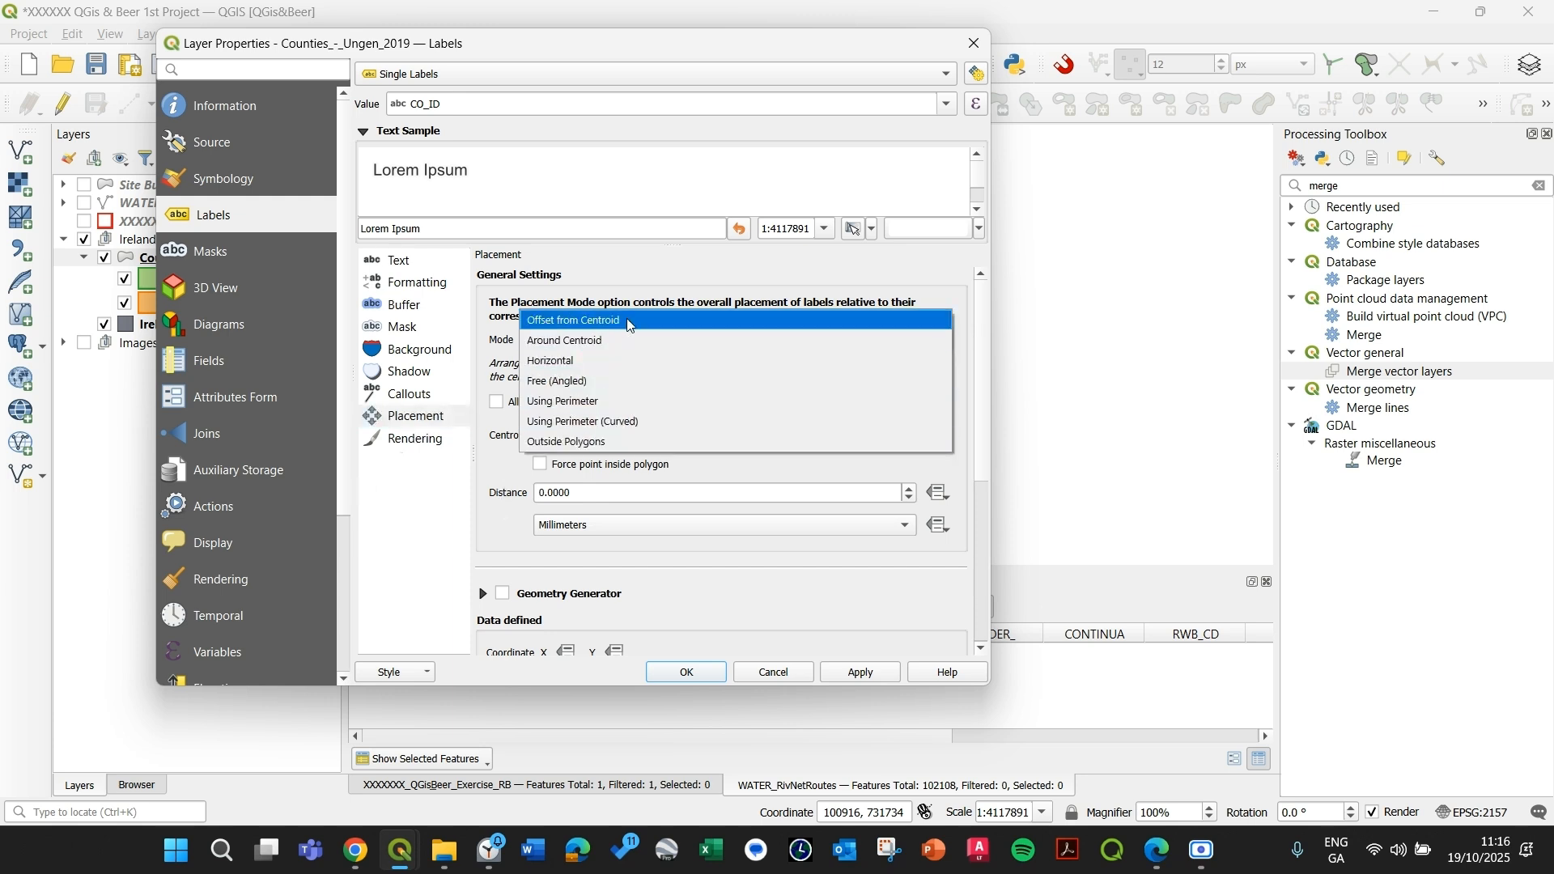
pyautogui.click(590, 444)
pyautogui.click(826, 673)
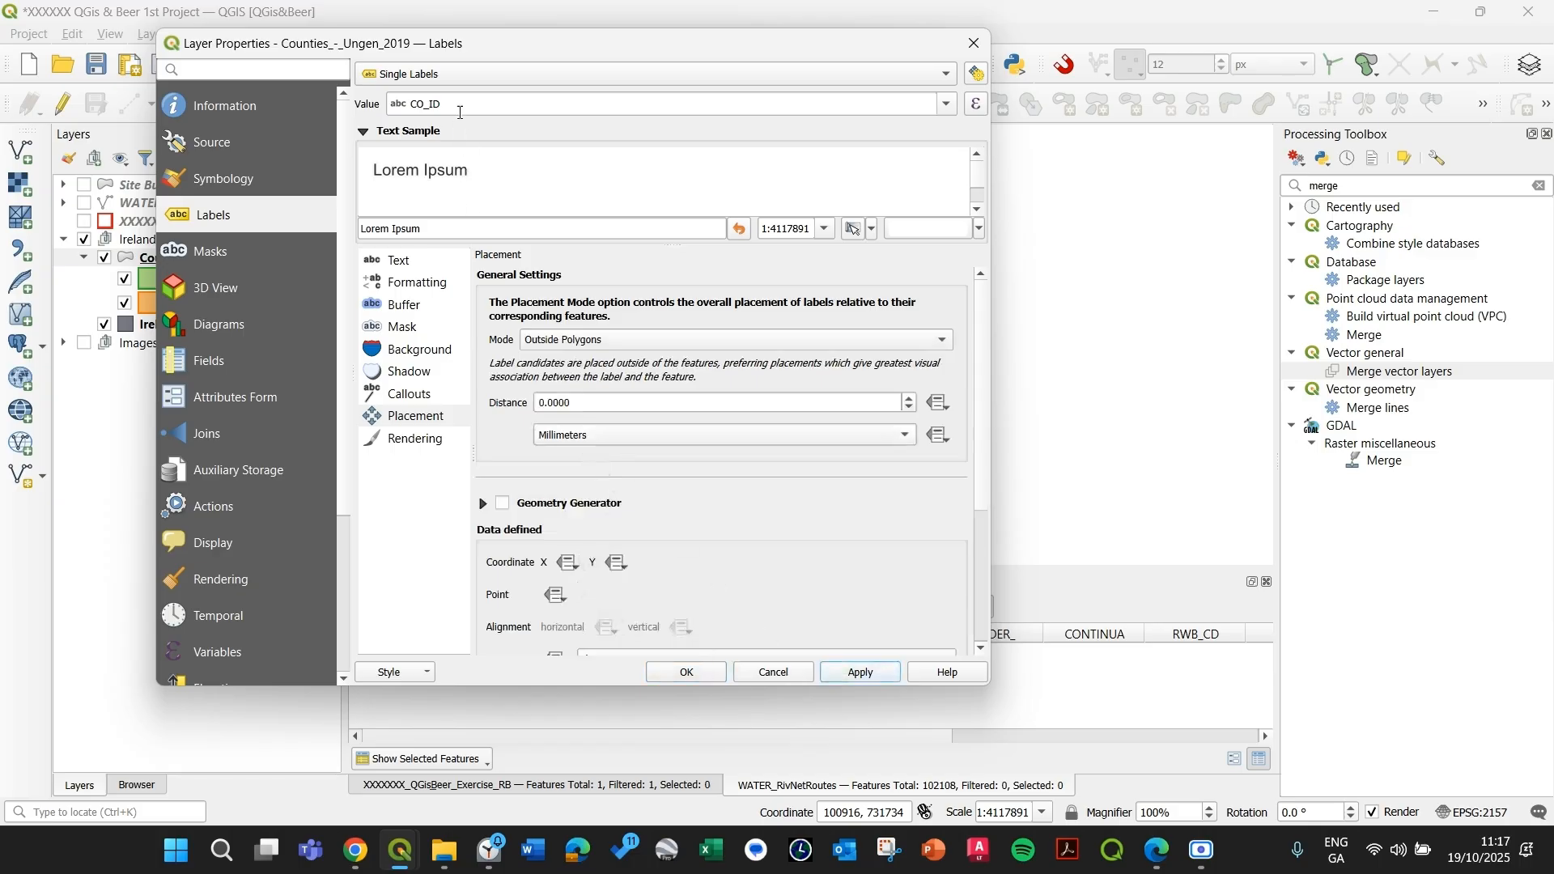
pyautogui.moveTo(528, 50); pyautogui.dragTo(479, 131)
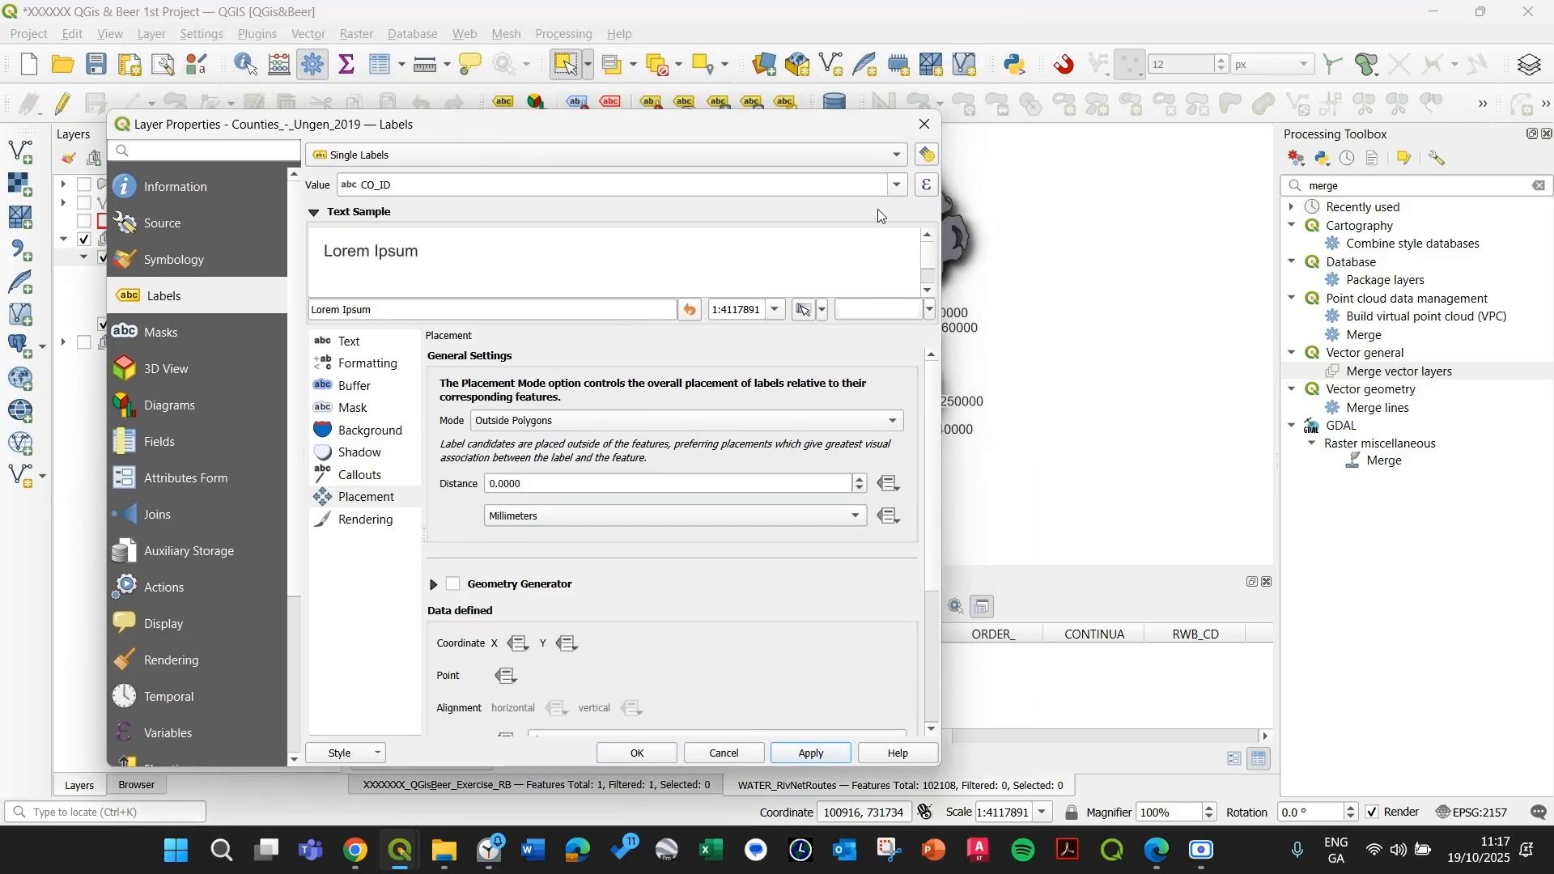
# - Leave the label expression unchanged and switch the county labels to Rule-based Labeling
pyautogui.click(928, 188)
pyautogui.click(1167, 680)
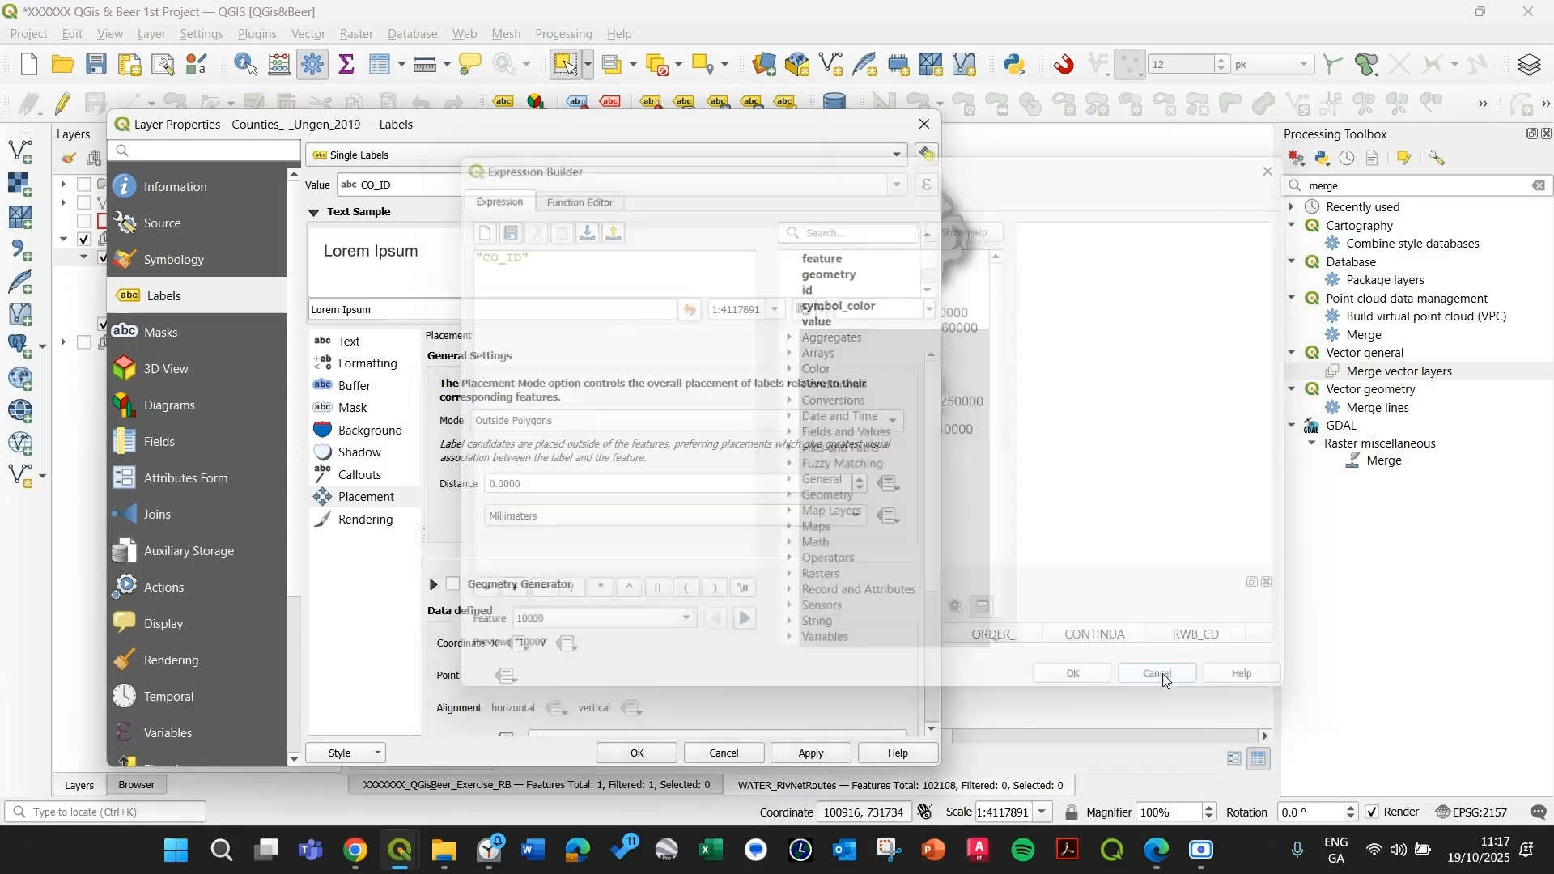
pyautogui.click(474, 155)
pyautogui.click(476, 173)
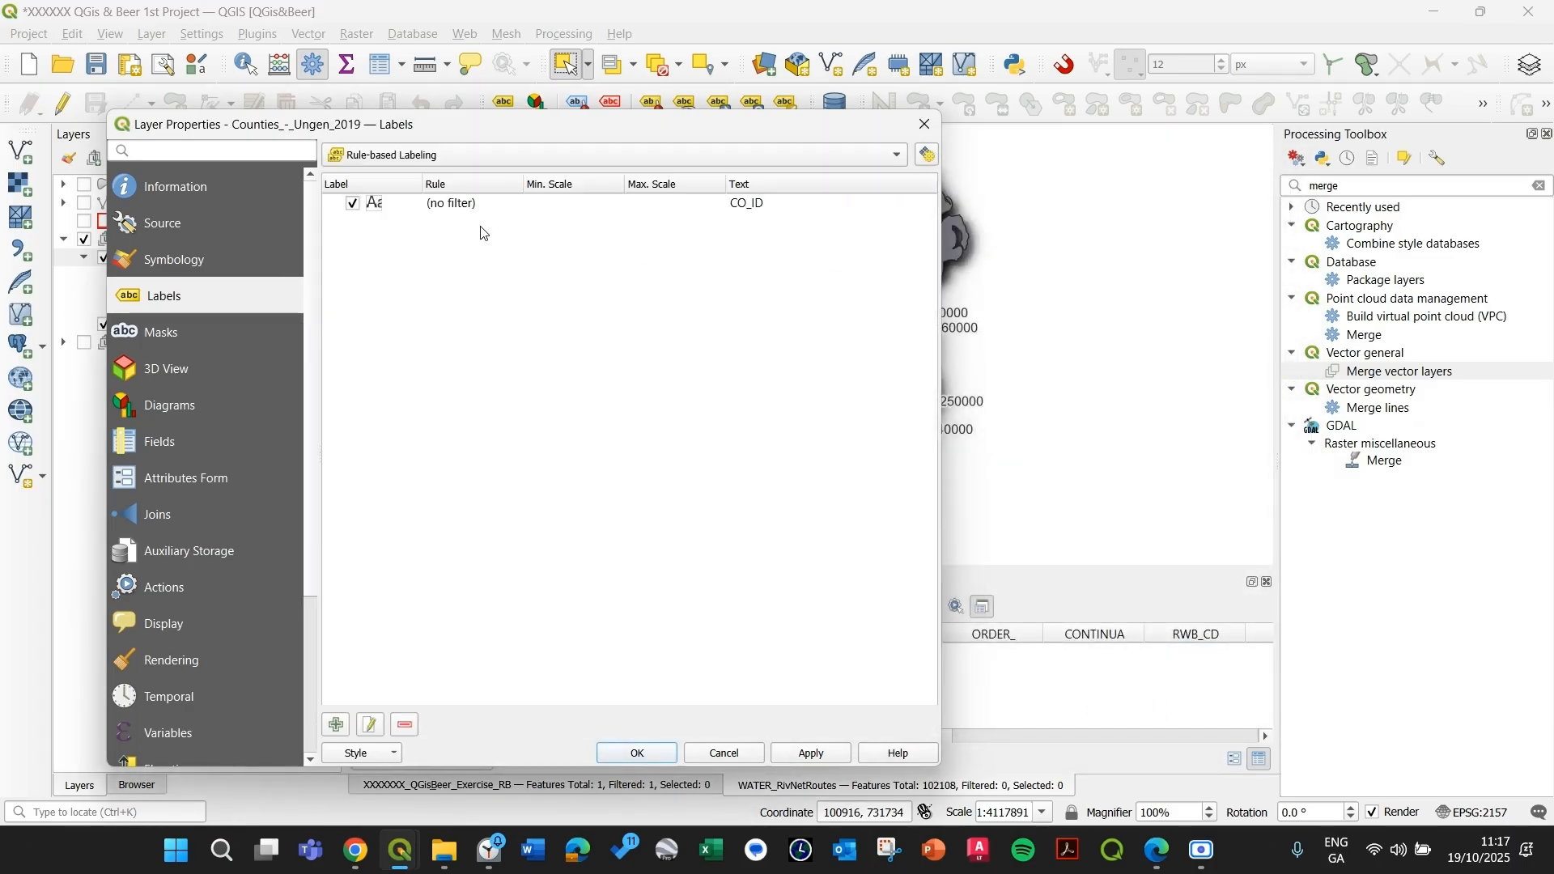
pyautogui.click(384, 166)
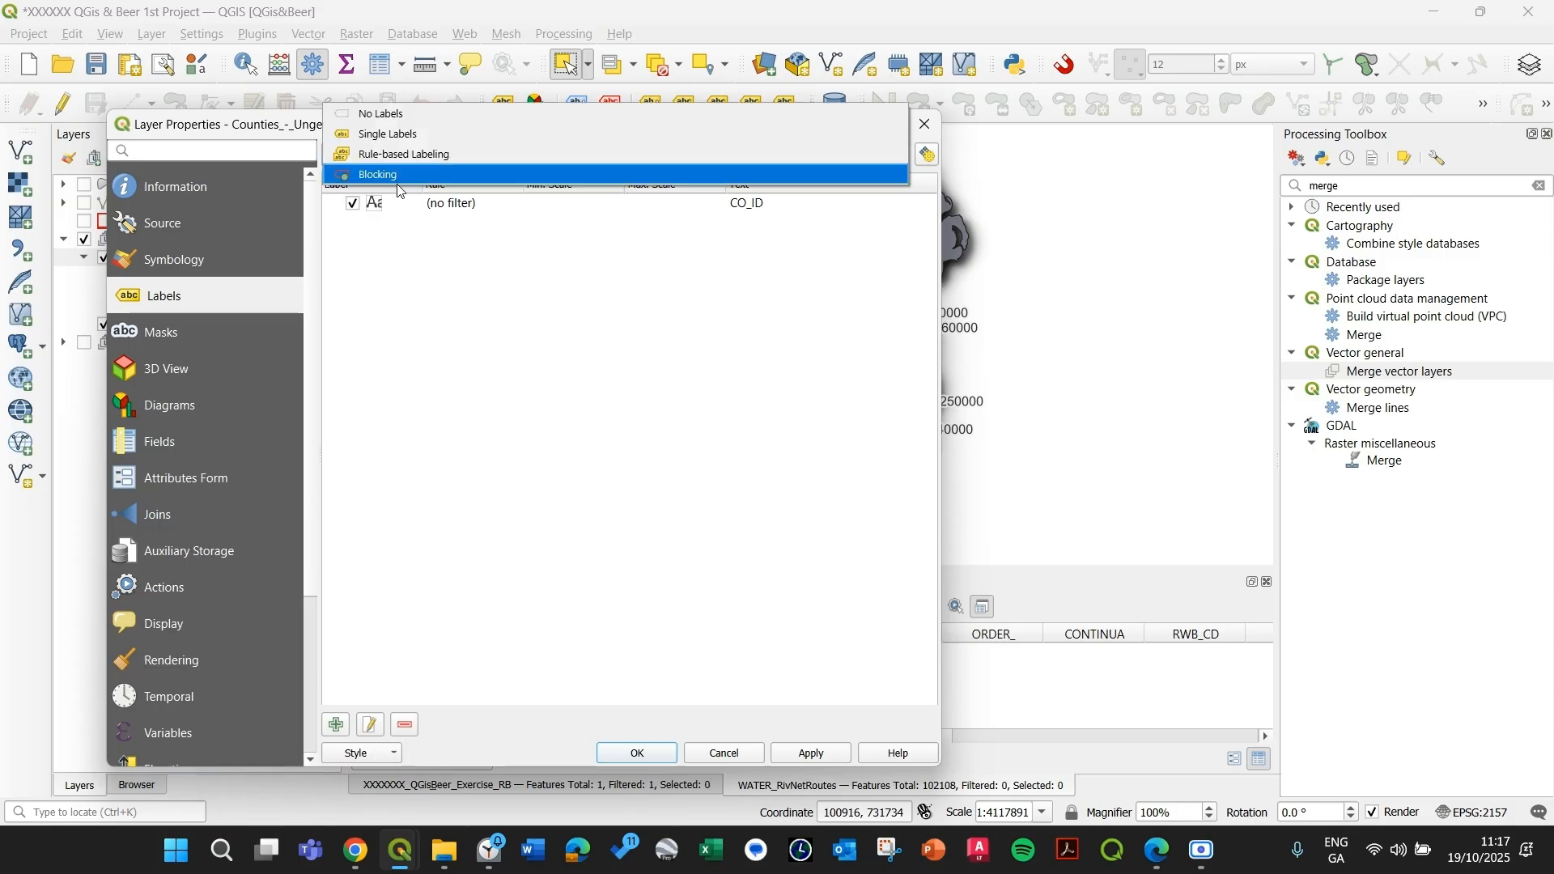
pyautogui.click(422, 223)
# - Set the label rule's text style to Bold, check its buffer settings and accept the rule
pyautogui.doubleClick(373, 207)
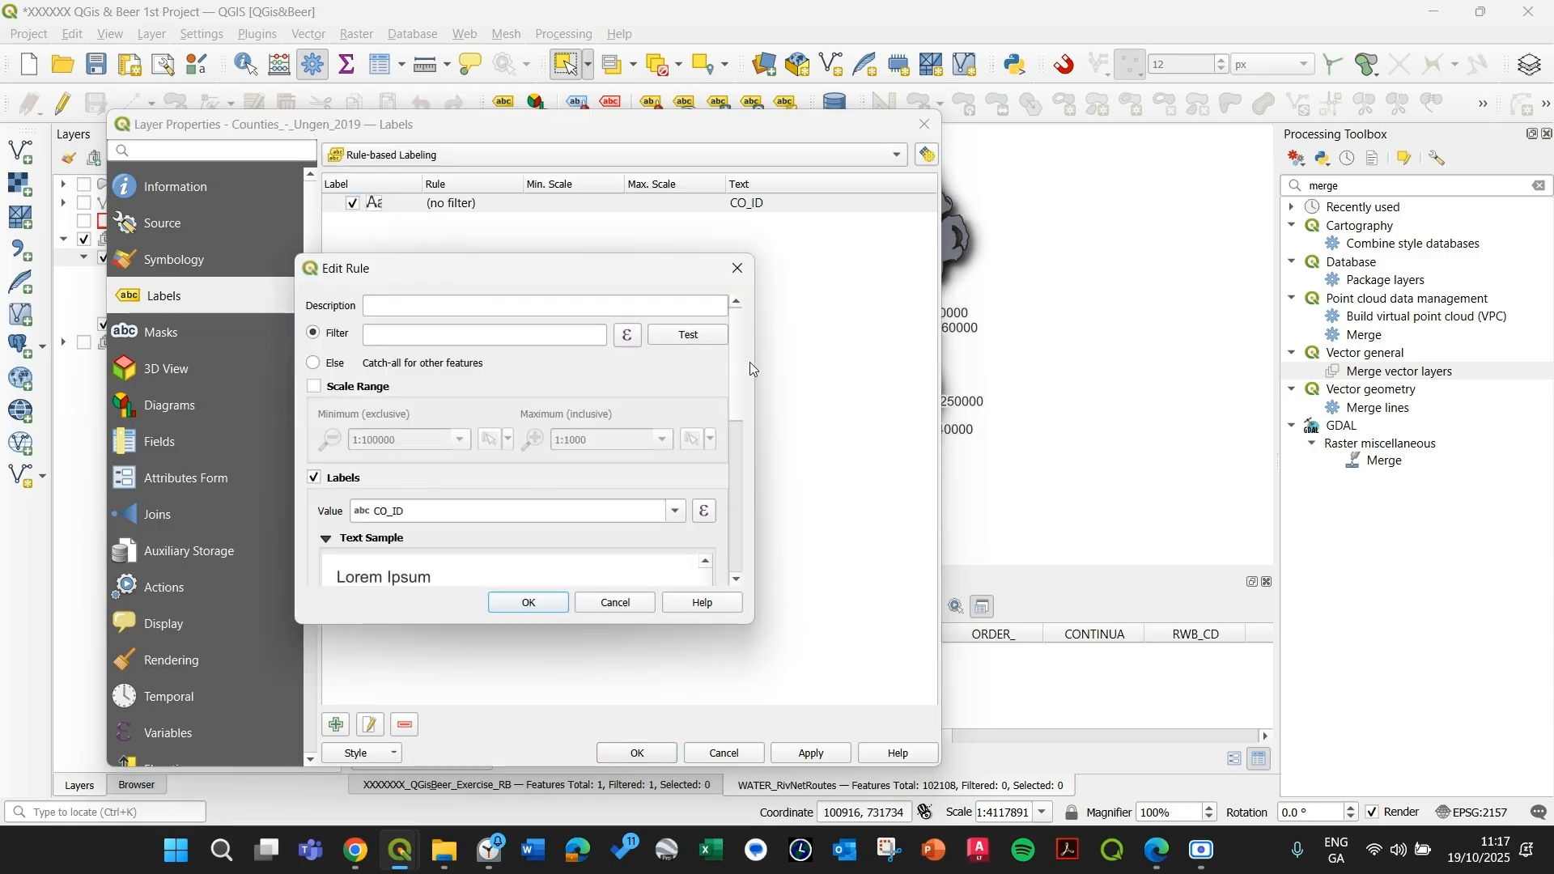
pyautogui.scroll(-5, 706, 497)
pyautogui.click(356, 345)
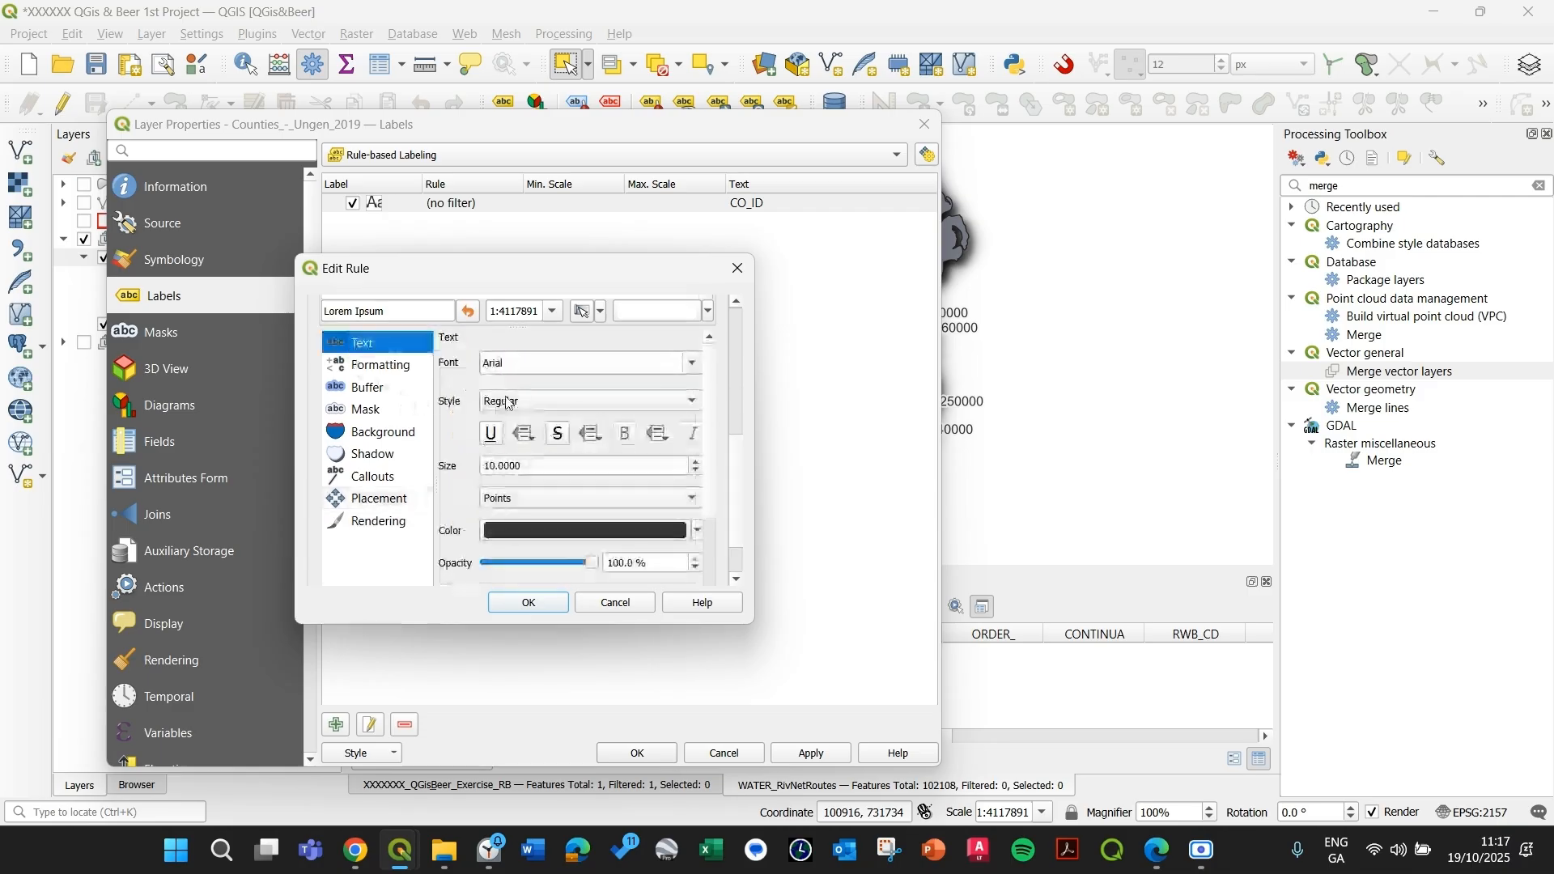
pyautogui.click(515, 404)
pyautogui.click(494, 420)
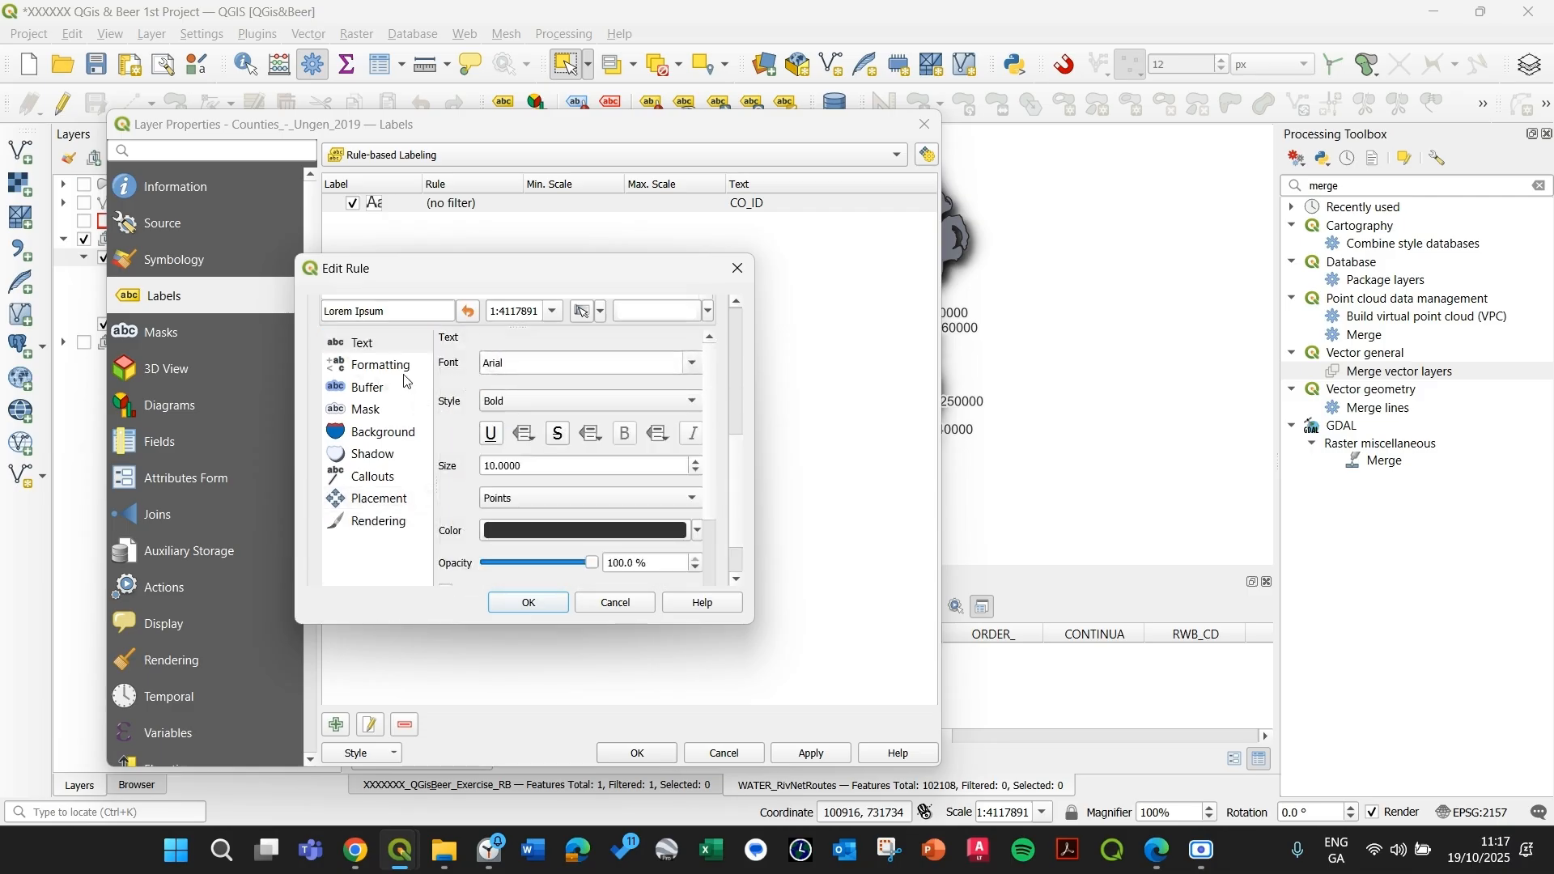
pyautogui.click(367, 409)
pyautogui.click(369, 388)
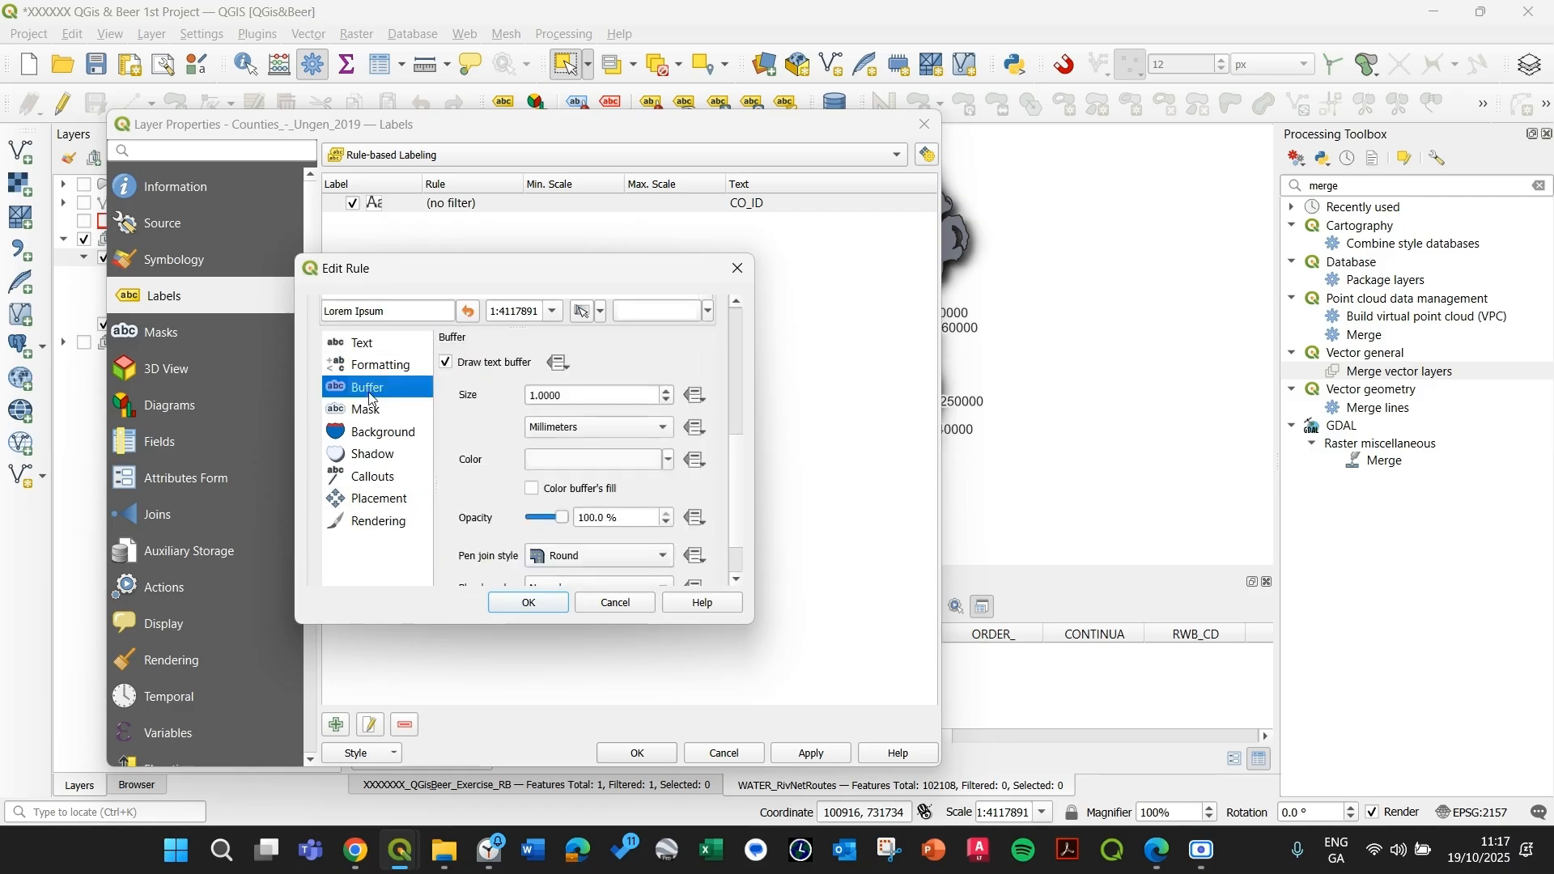
pyautogui.click(530, 603)
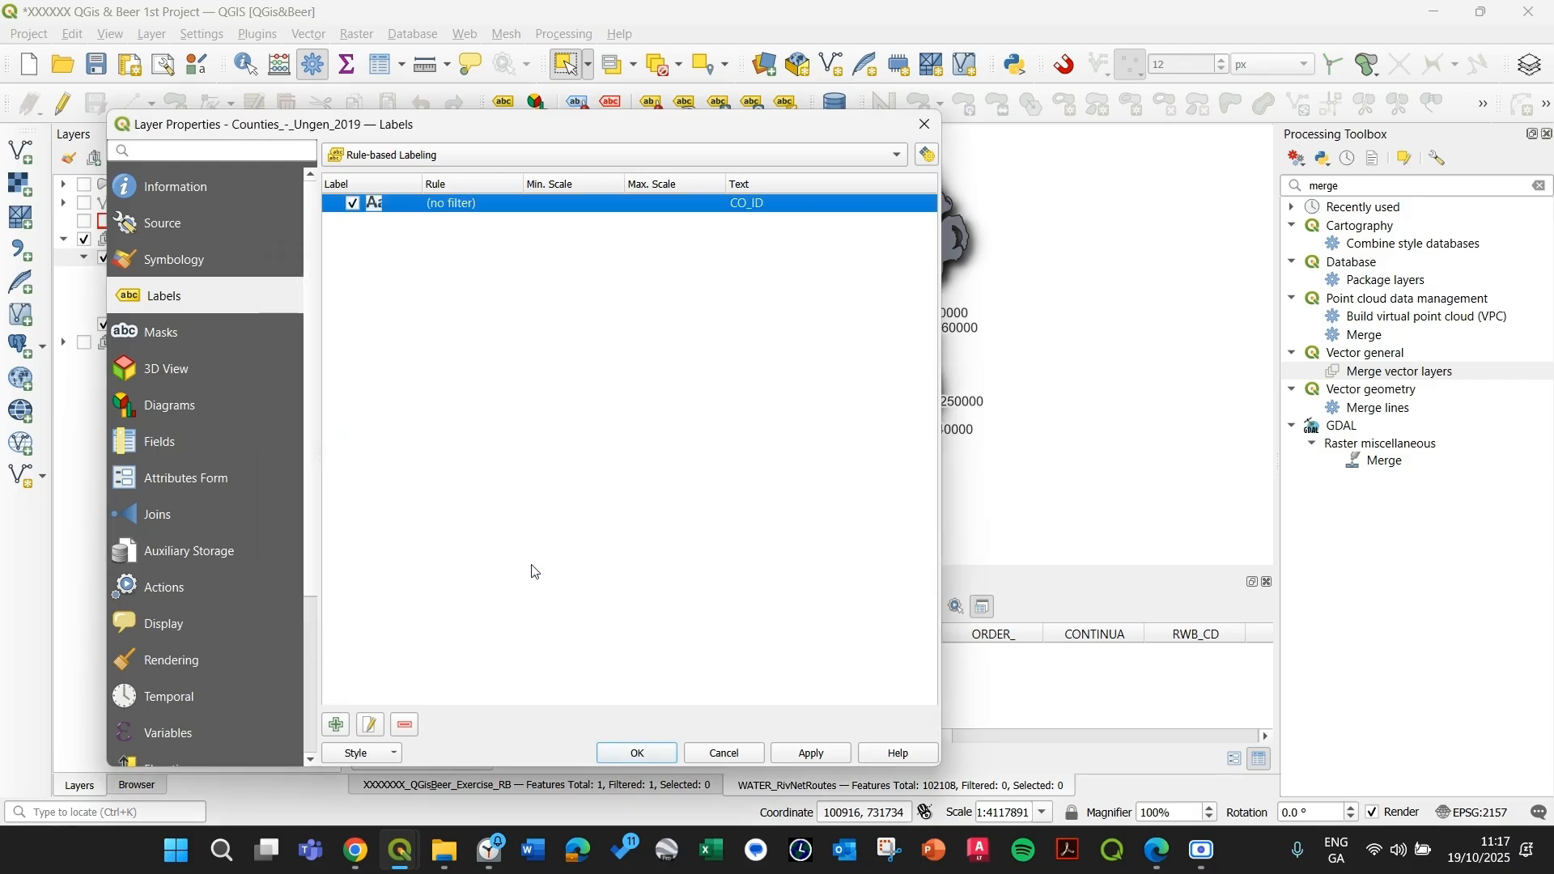
# - Give the label rule the filter expression "ENGLISH" = 'DUBLIN', using the ENGLISH field from the layer's fields and values
pyautogui.doubleClick(455, 204)
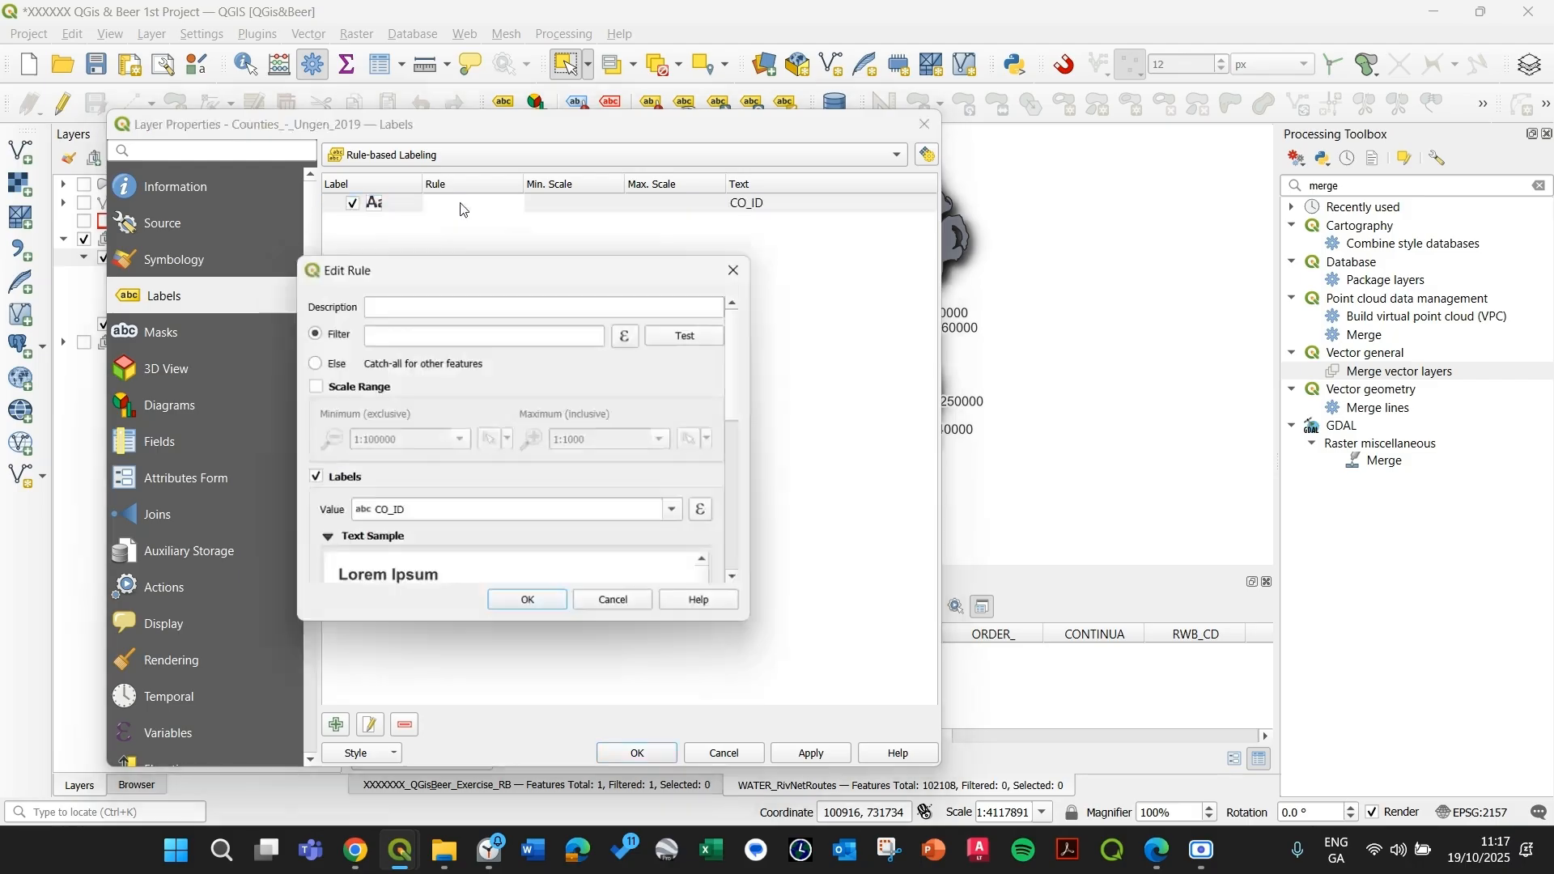
pyautogui.click(417, 336)
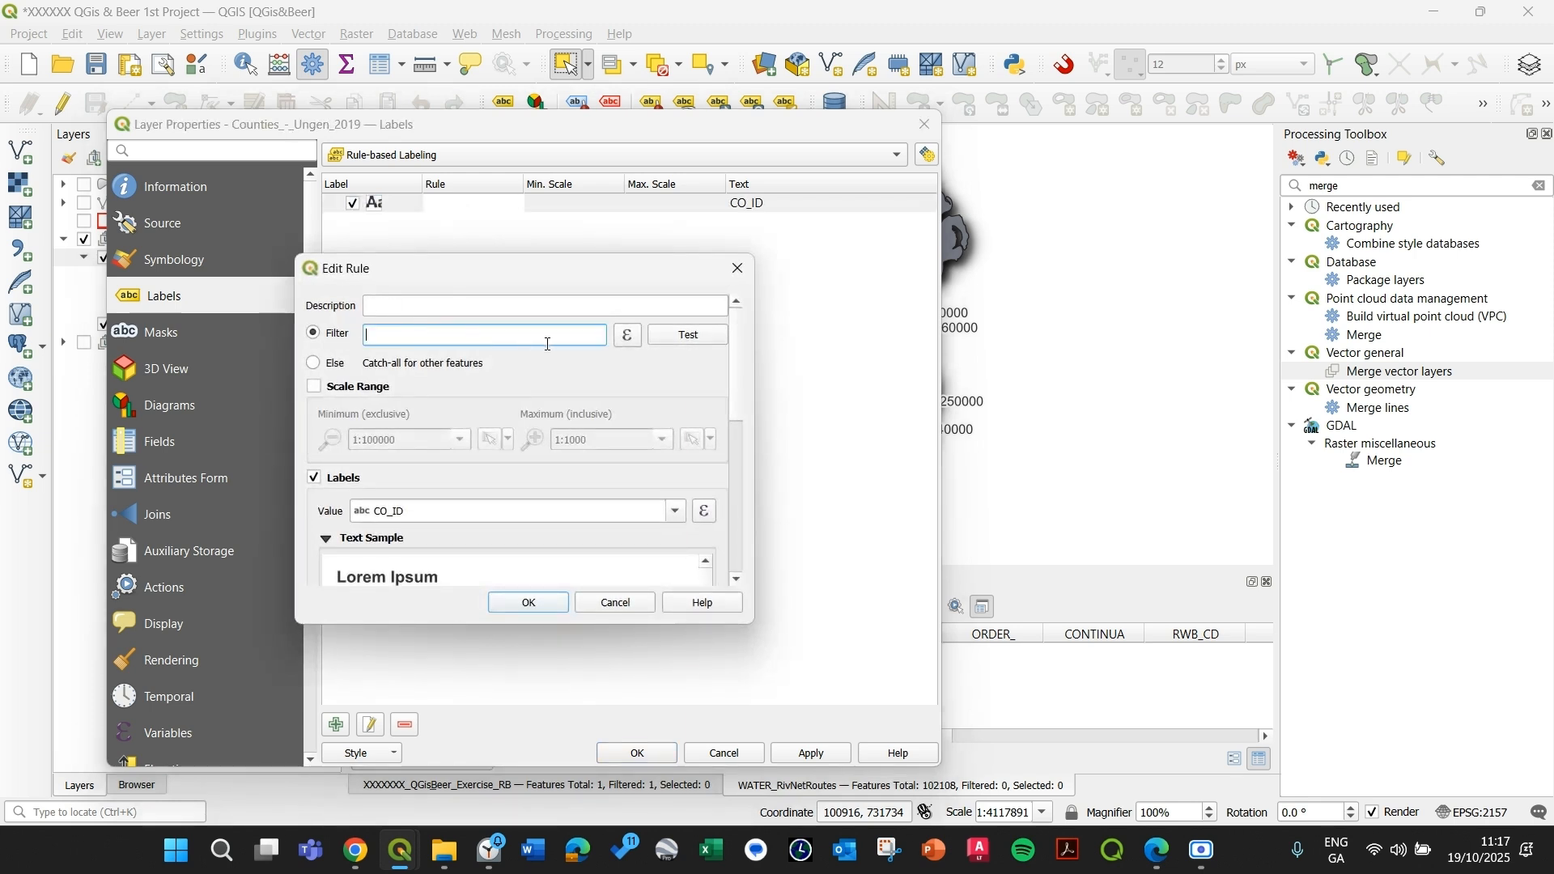
pyautogui.click(626, 336)
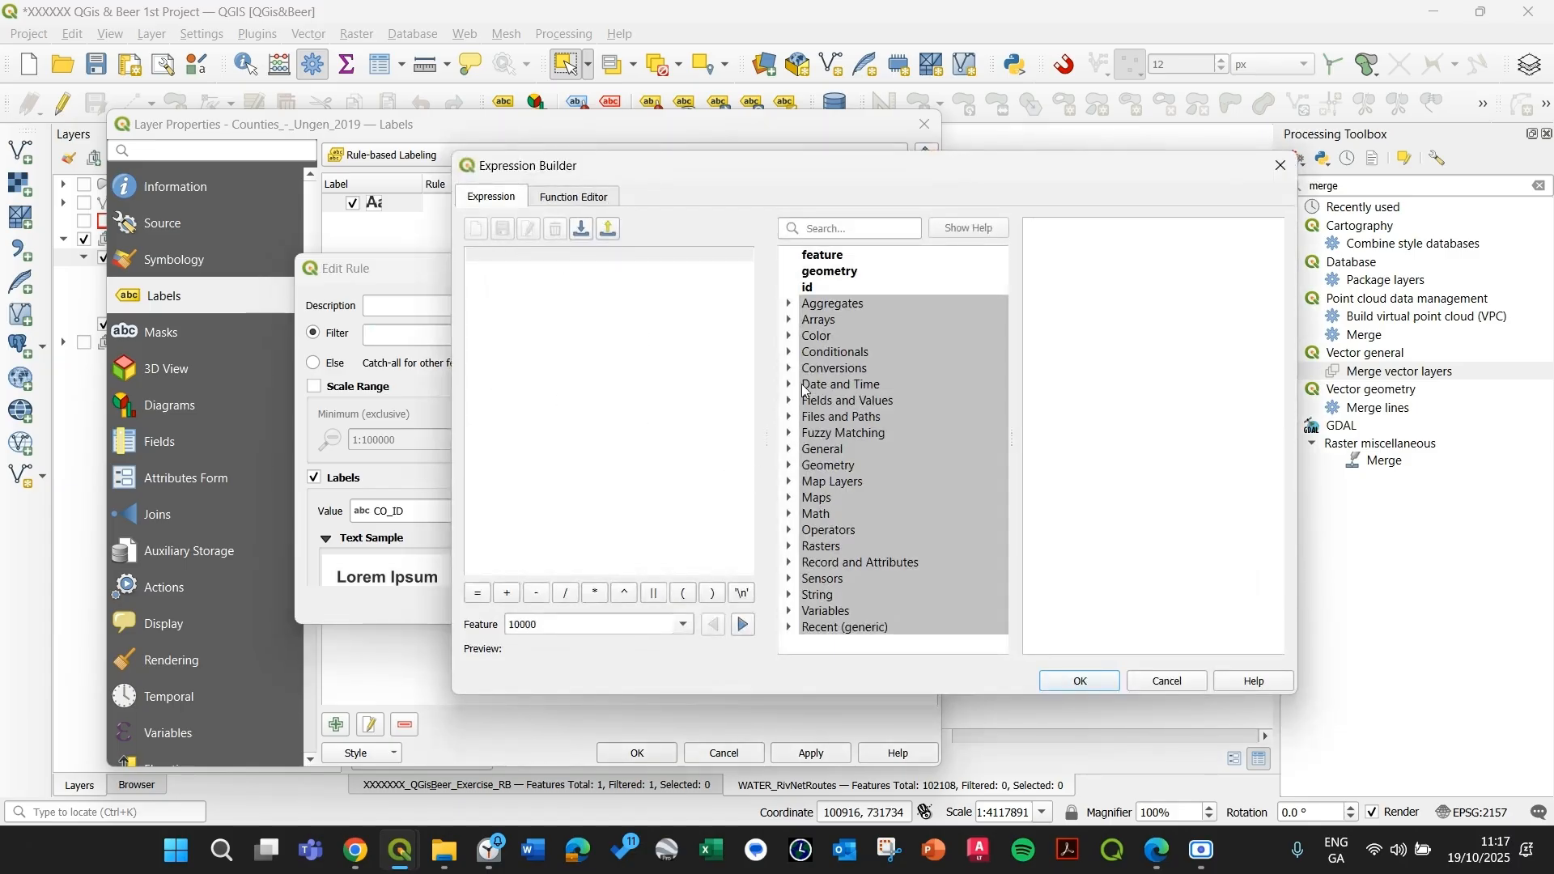
pyautogui.write('""')
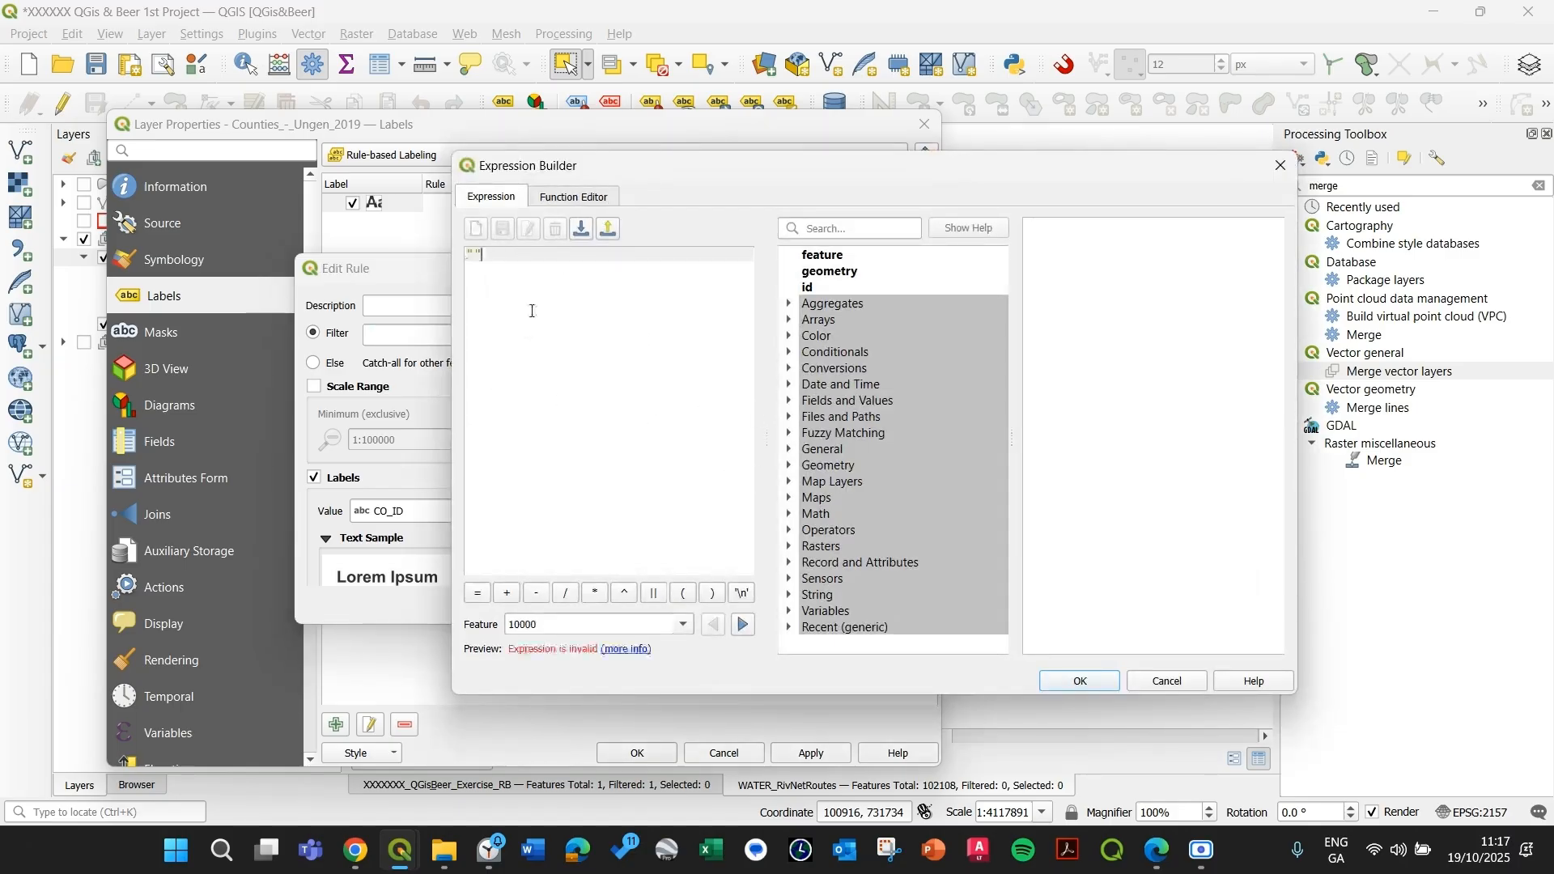
pyautogui.press('BackSpace')
pyautogui.press('BackSpace')
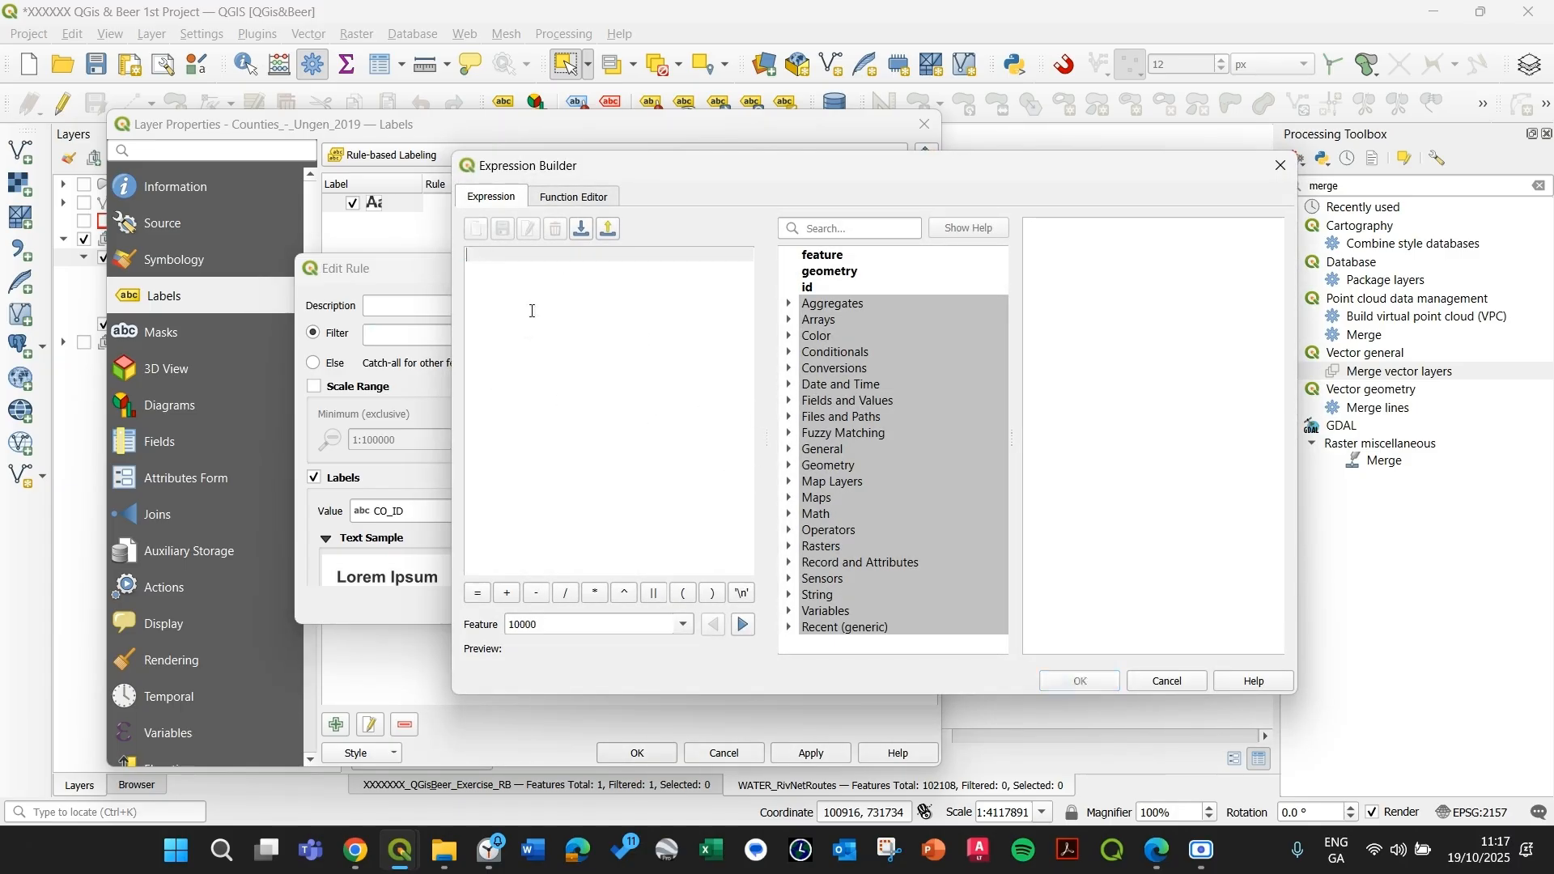
pyautogui.click(791, 401)
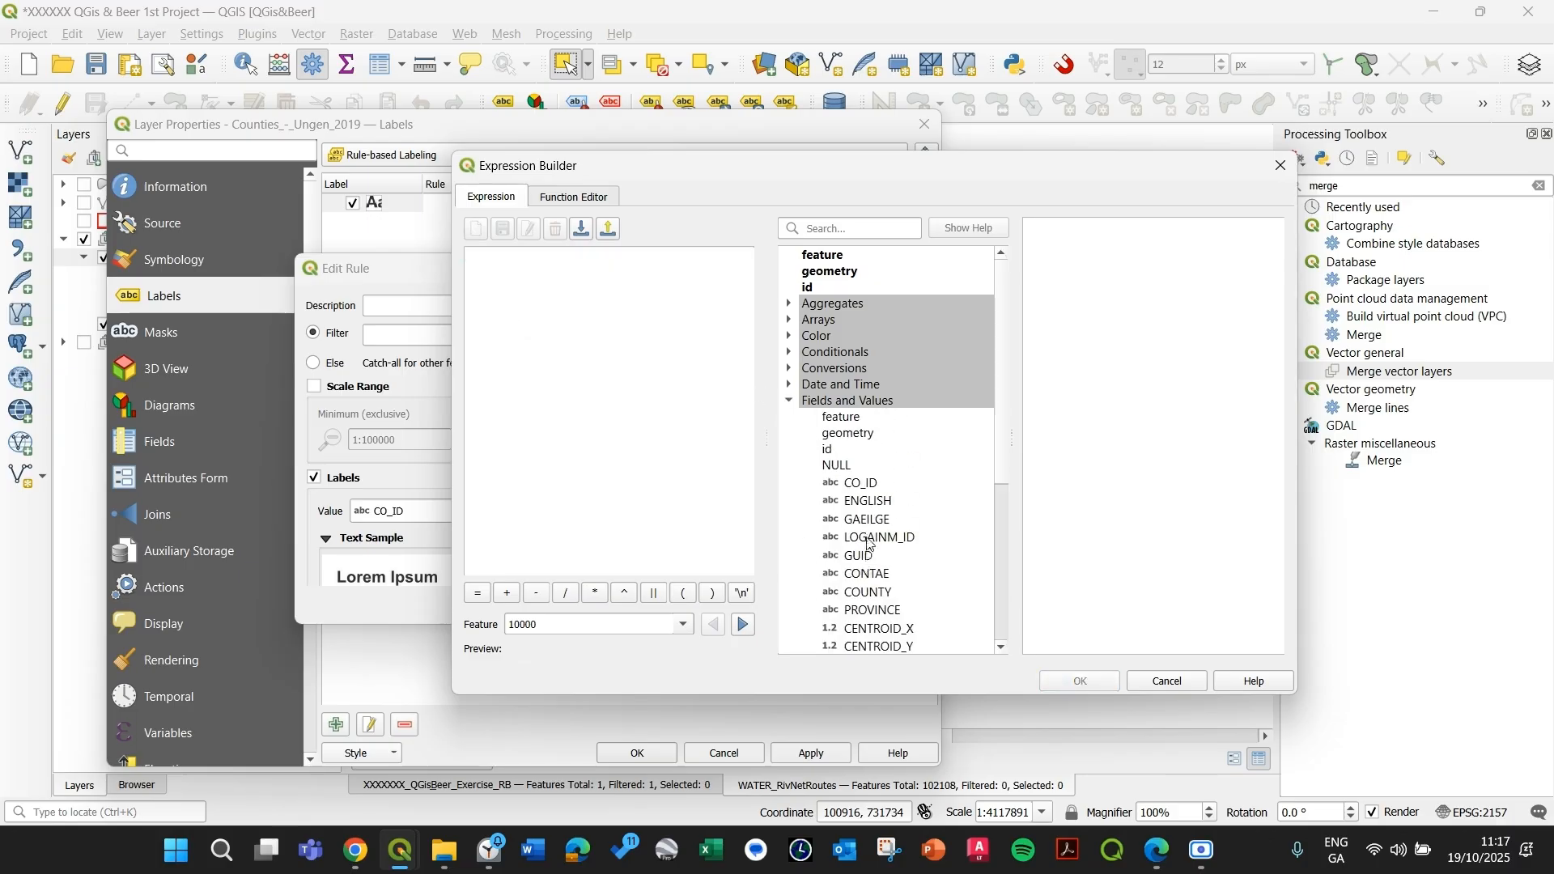
pyautogui.doubleClick(868, 504)
pyautogui.write('= ')
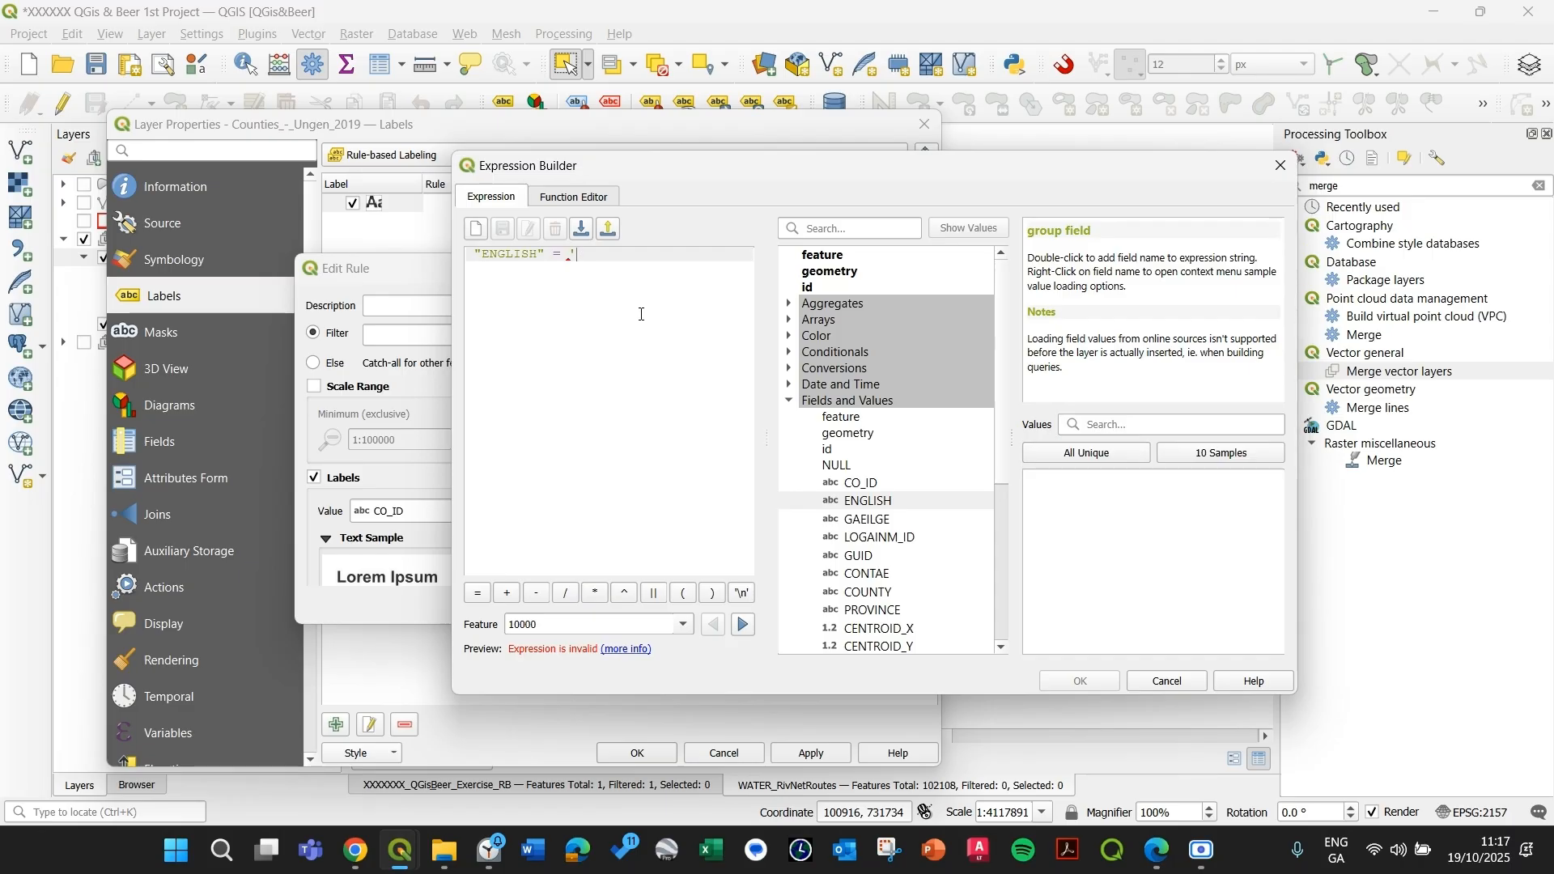
pyautogui.write("'DUBLIN'")
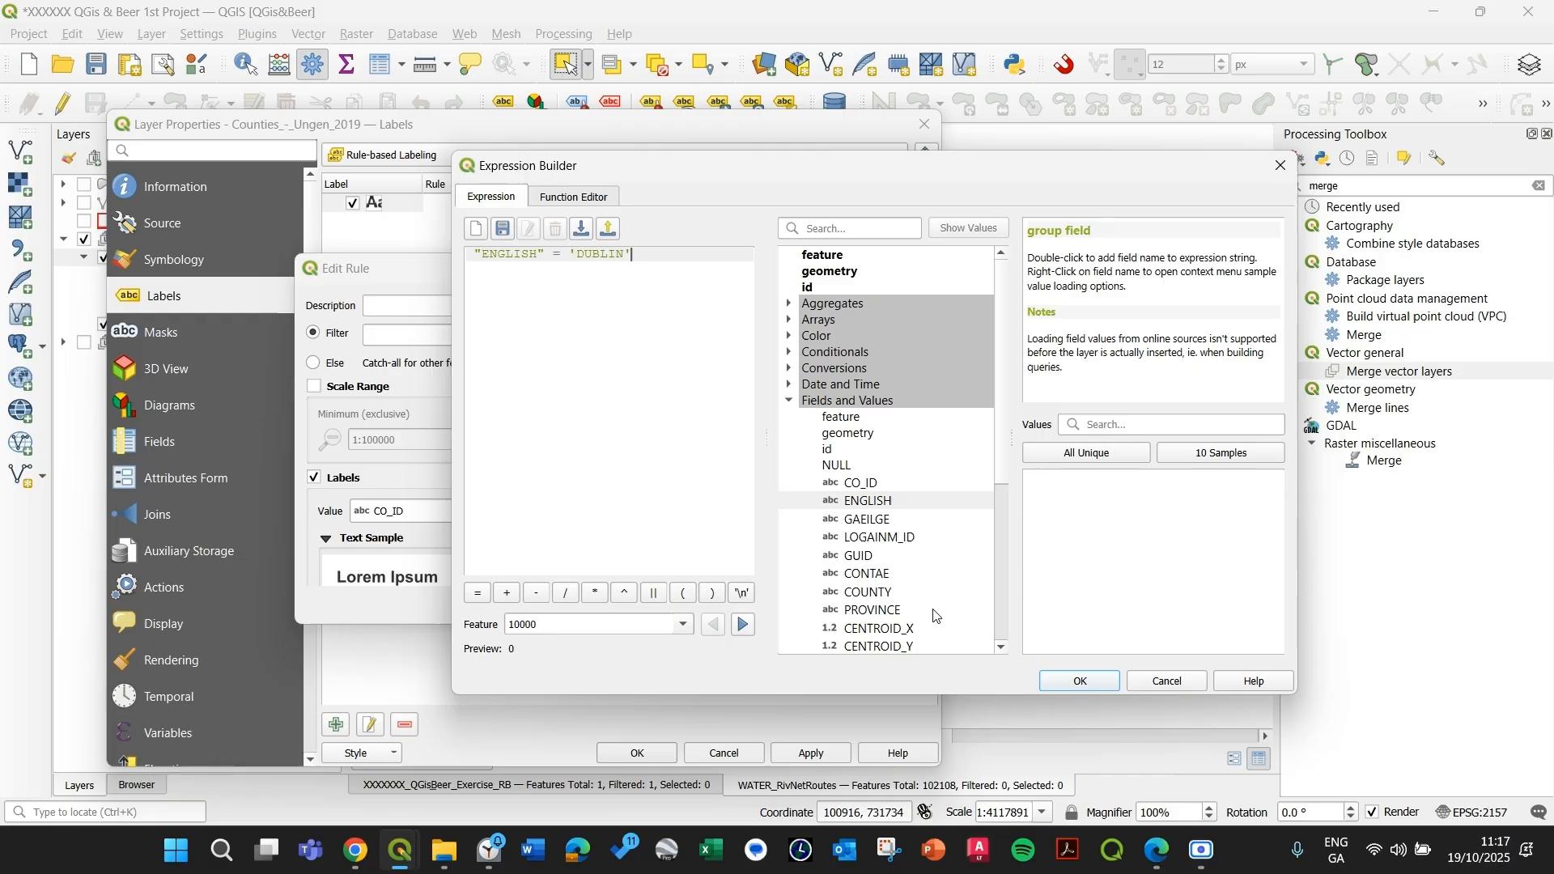
pyautogui.click(1080, 681)
# - Accept the filtered label rule and apply it with the dialog moved aside to expose the Dublin area of the map
pyautogui.moveTo(668, 261); pyautogui.dragTo(636, 191)
pyautogui.click(508, 531)
pyautogui.moveTo(650, 124); pyautogui.dragTo(434, 81)
pyautogui.click(600, 710)
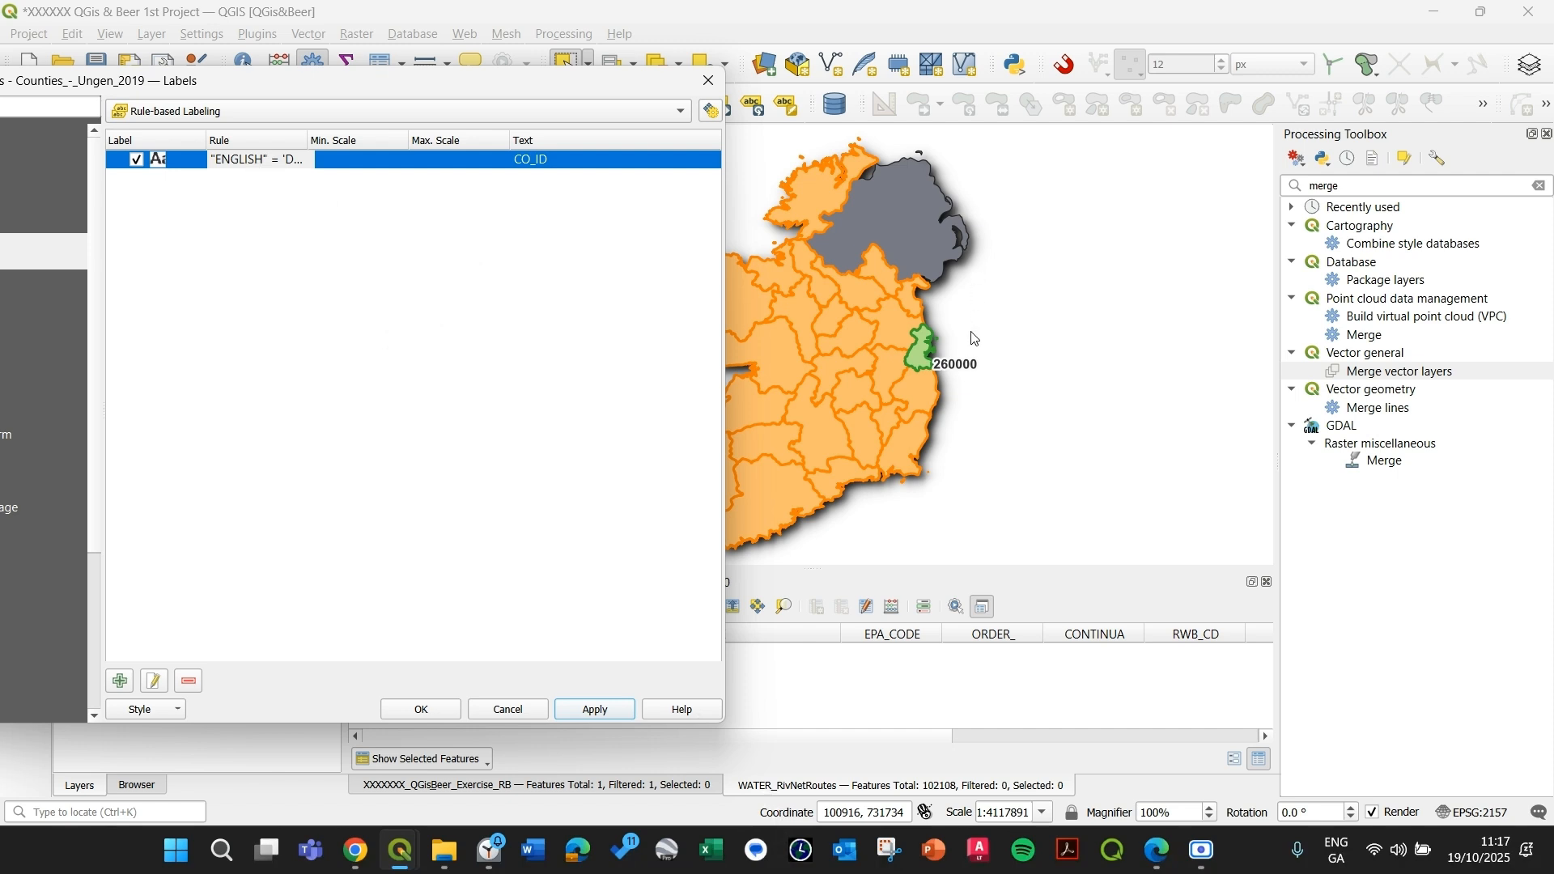
# - Set the Dublin rule's label value to the ENGLISH field and apply it to the map
pyautogui.click(534, 160)
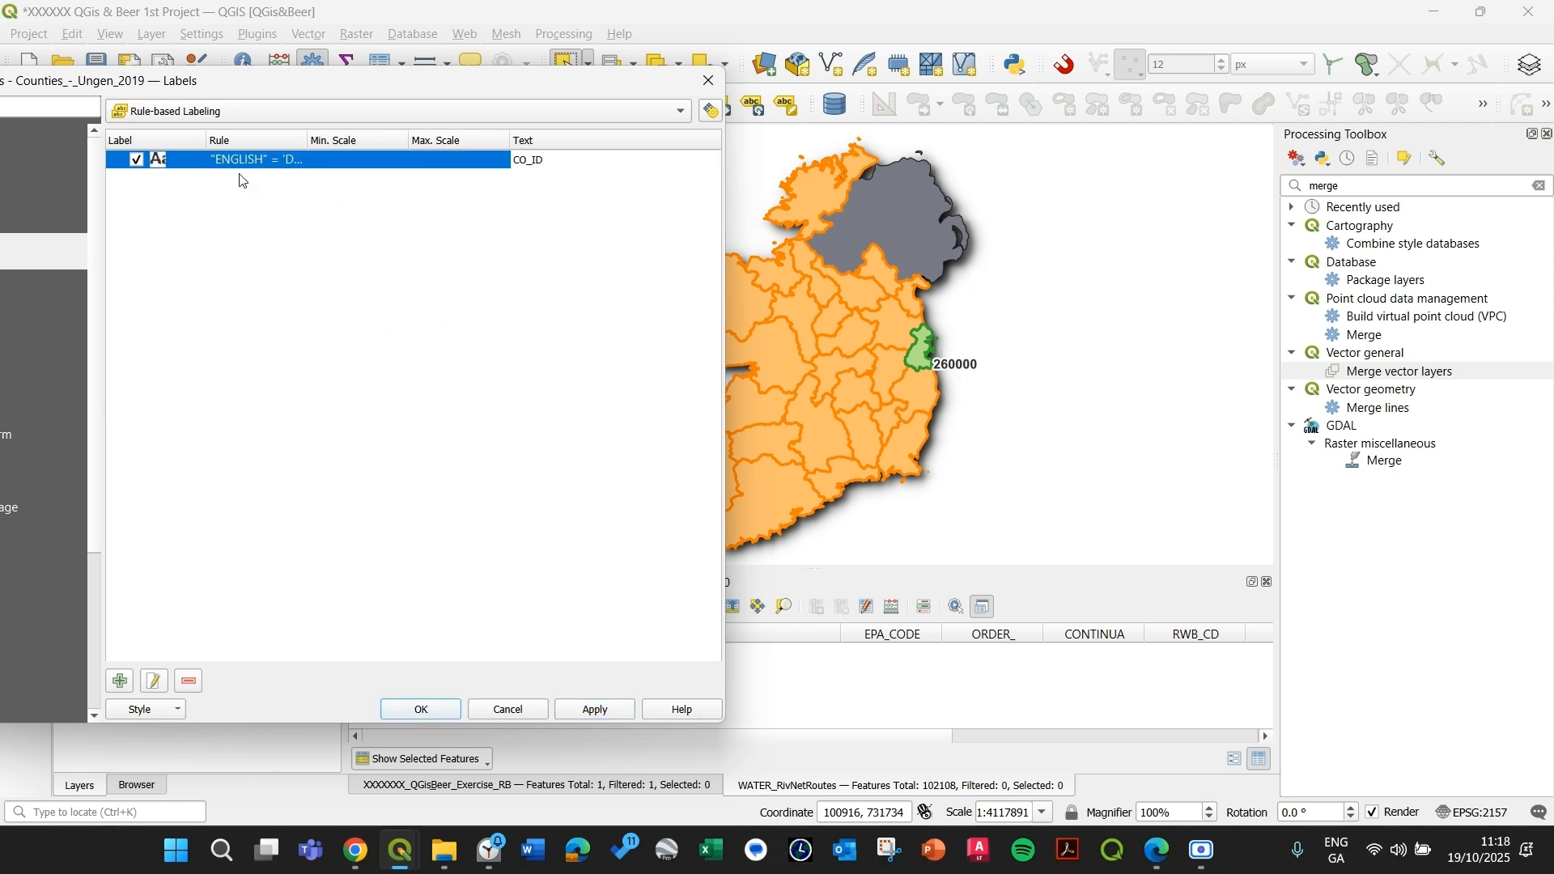
pyautogui.doubleClick(530, 160)
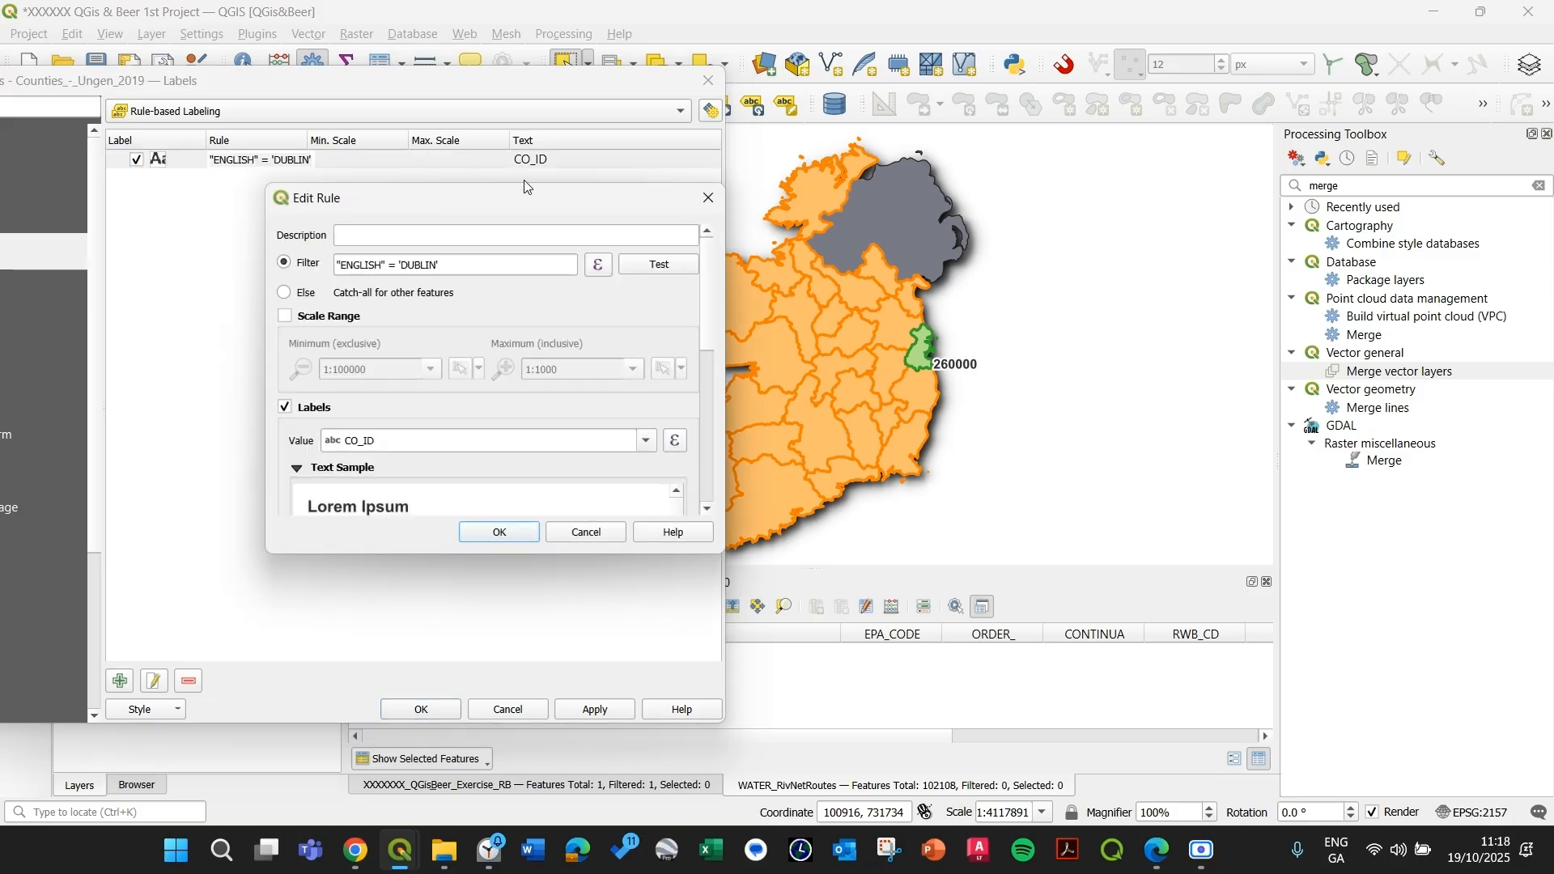
pyautogui.click(646, 441)
pyautogui.click(534, 481)
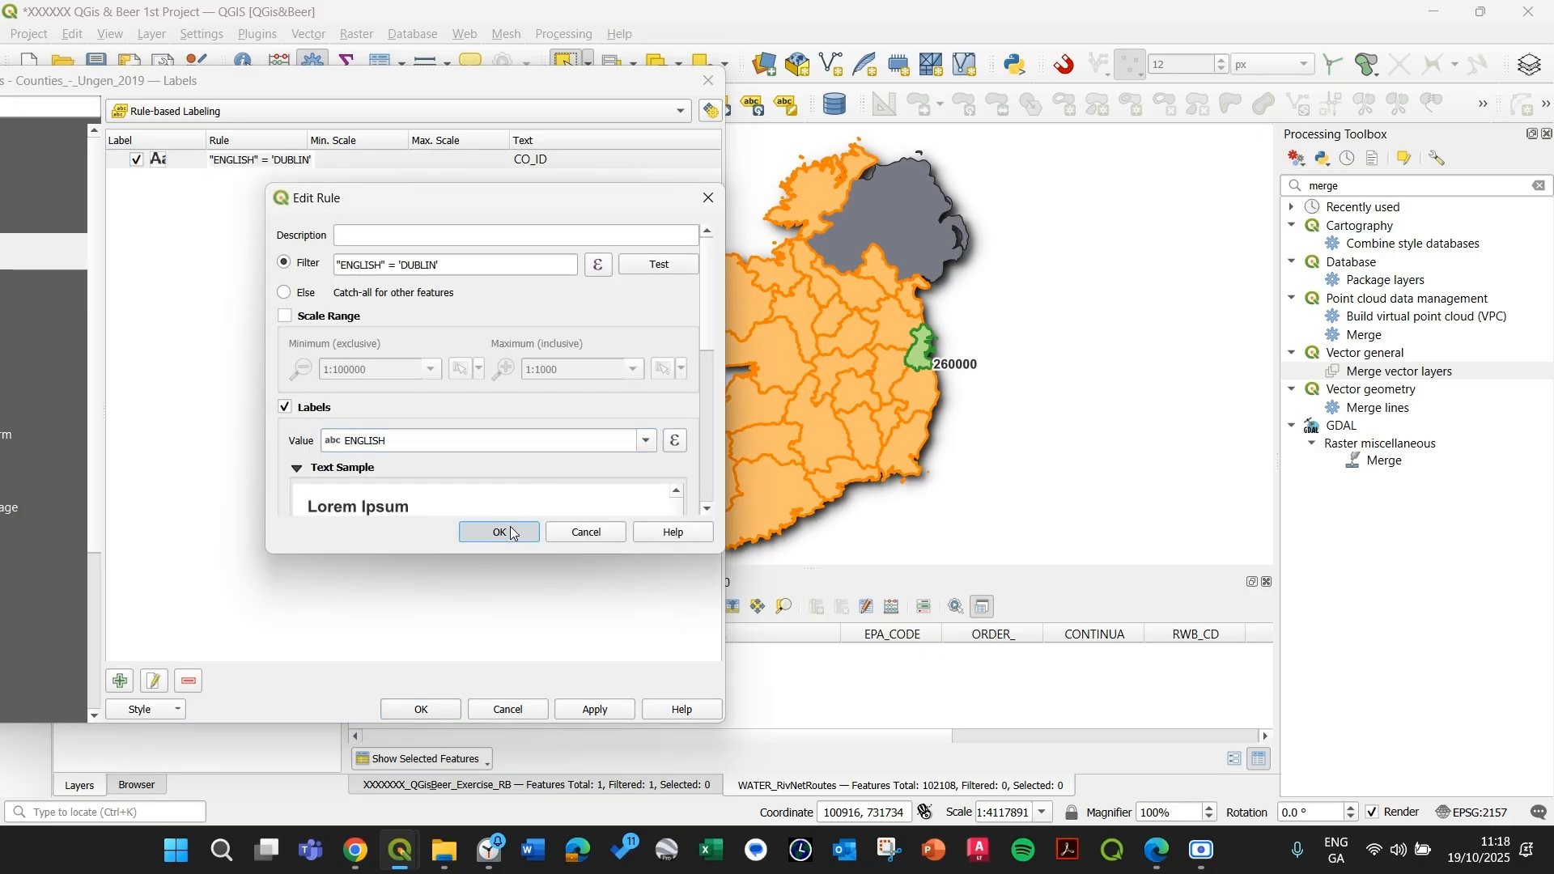
pyautogui.click(500, 532)
pyautogui.click(599, 710)
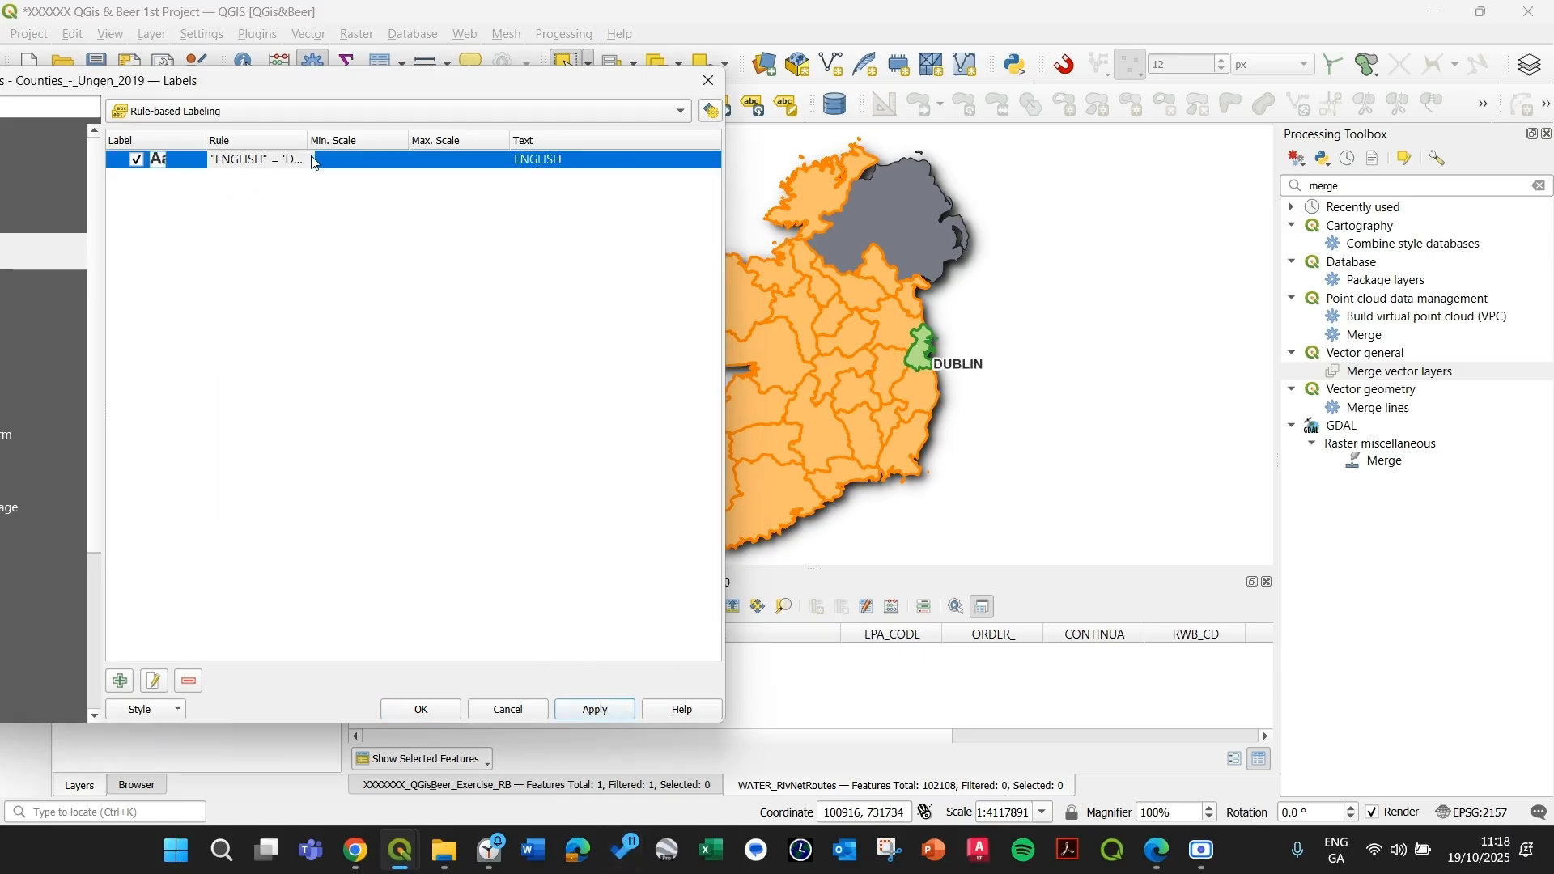
# - Extend the Dublin rule's label value to the expression "ENGLISH" || "GAEILGE"
pyautogui.click(267, 226)
pyautogui.doubleClick(243, 166)
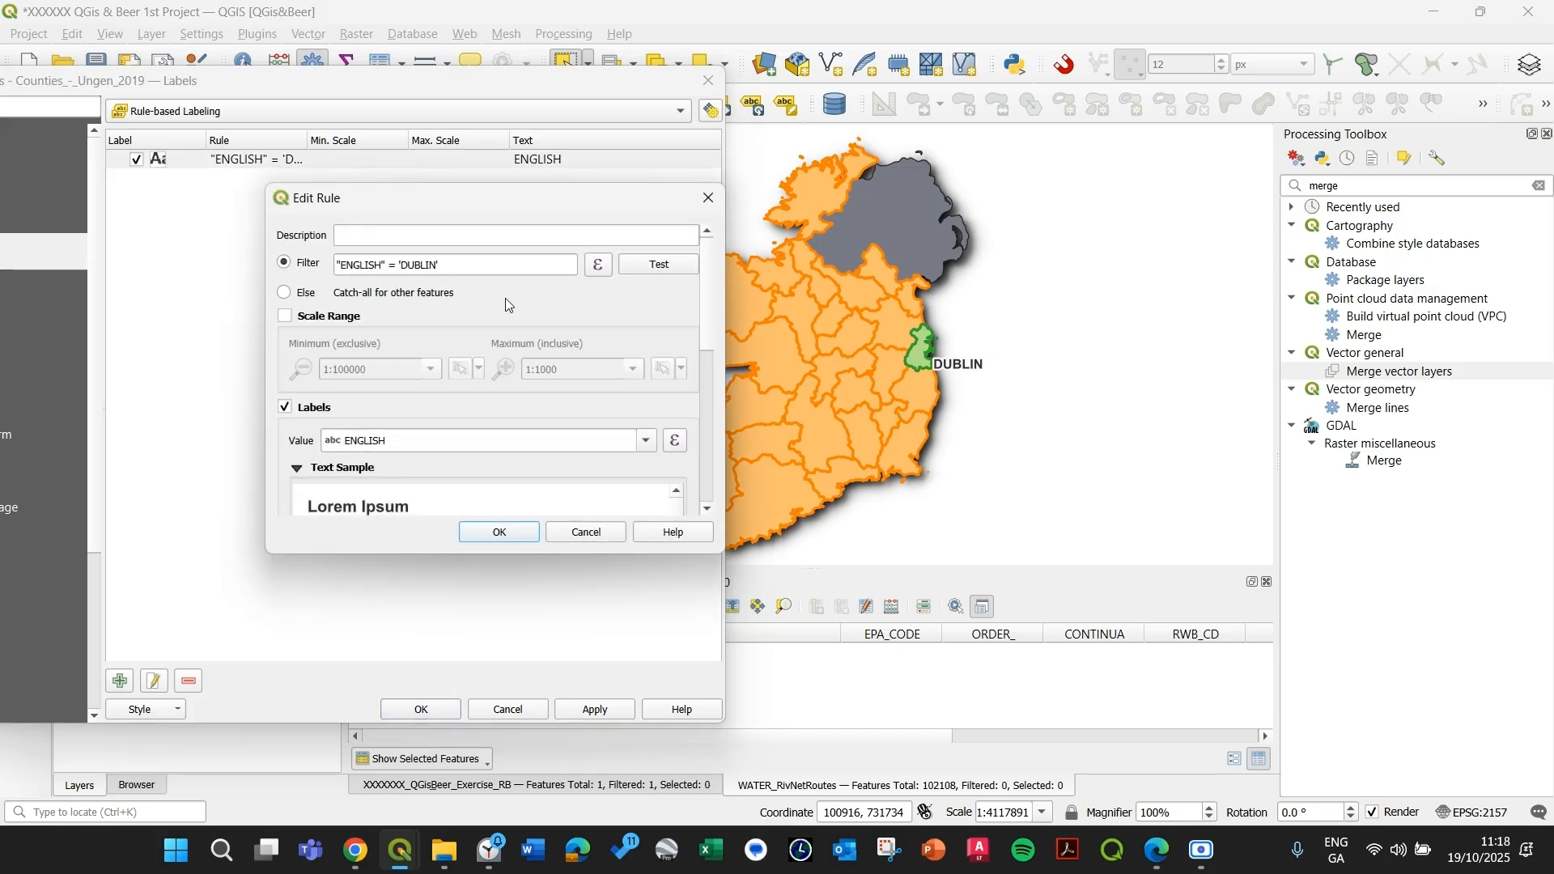
pyautogui.click(414, 442)
pyautogui.click(676, 441)
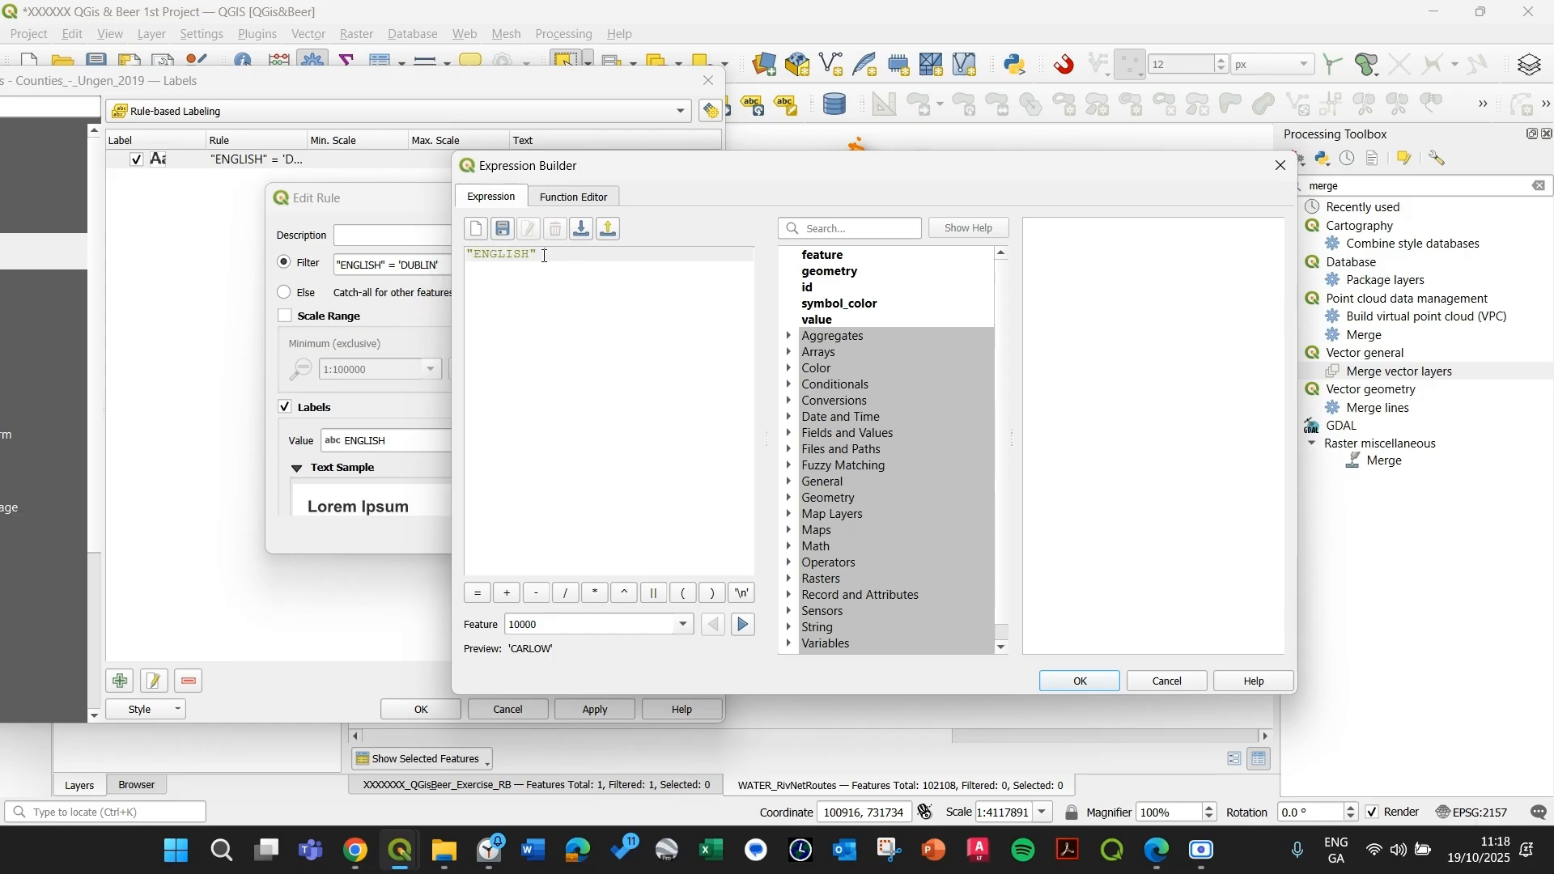
pyautogui.write('||')
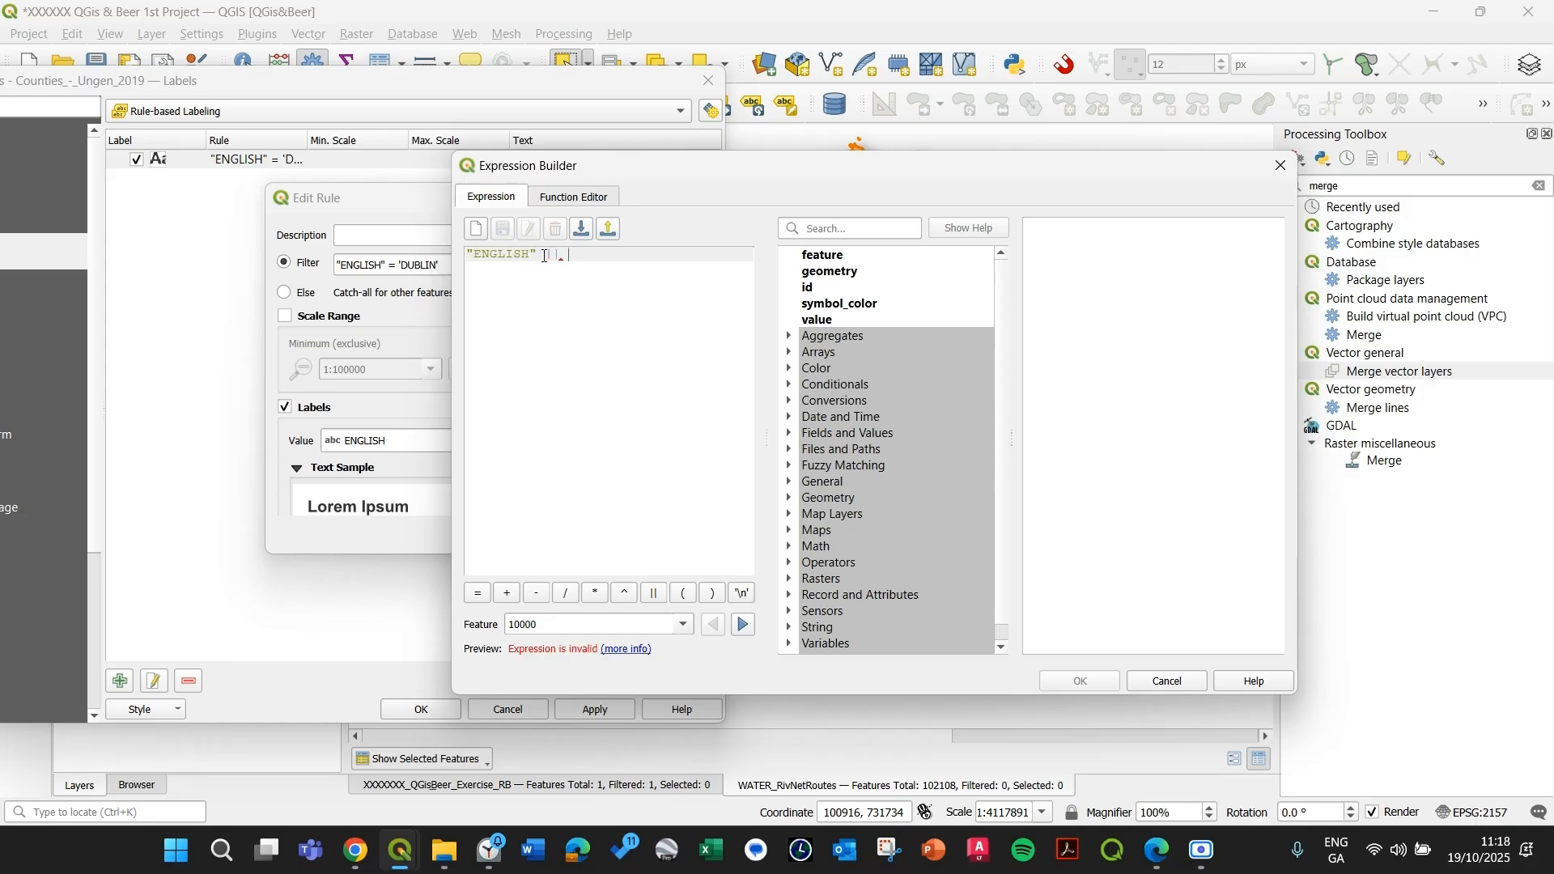
pyautogui.write(' "Gaeil')
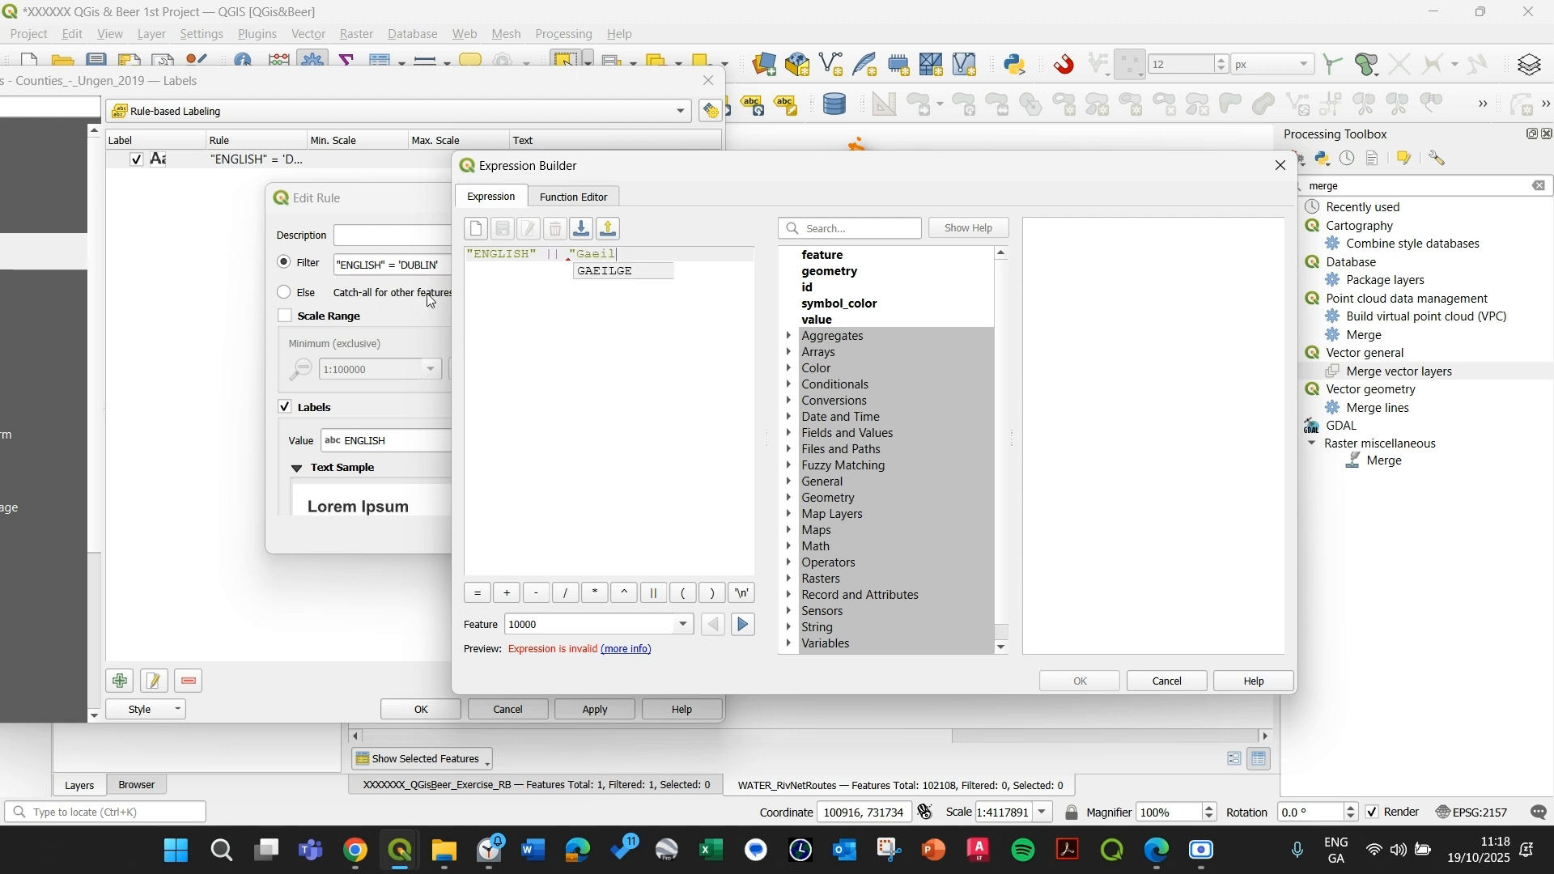
pyautogui.click(605, 272)
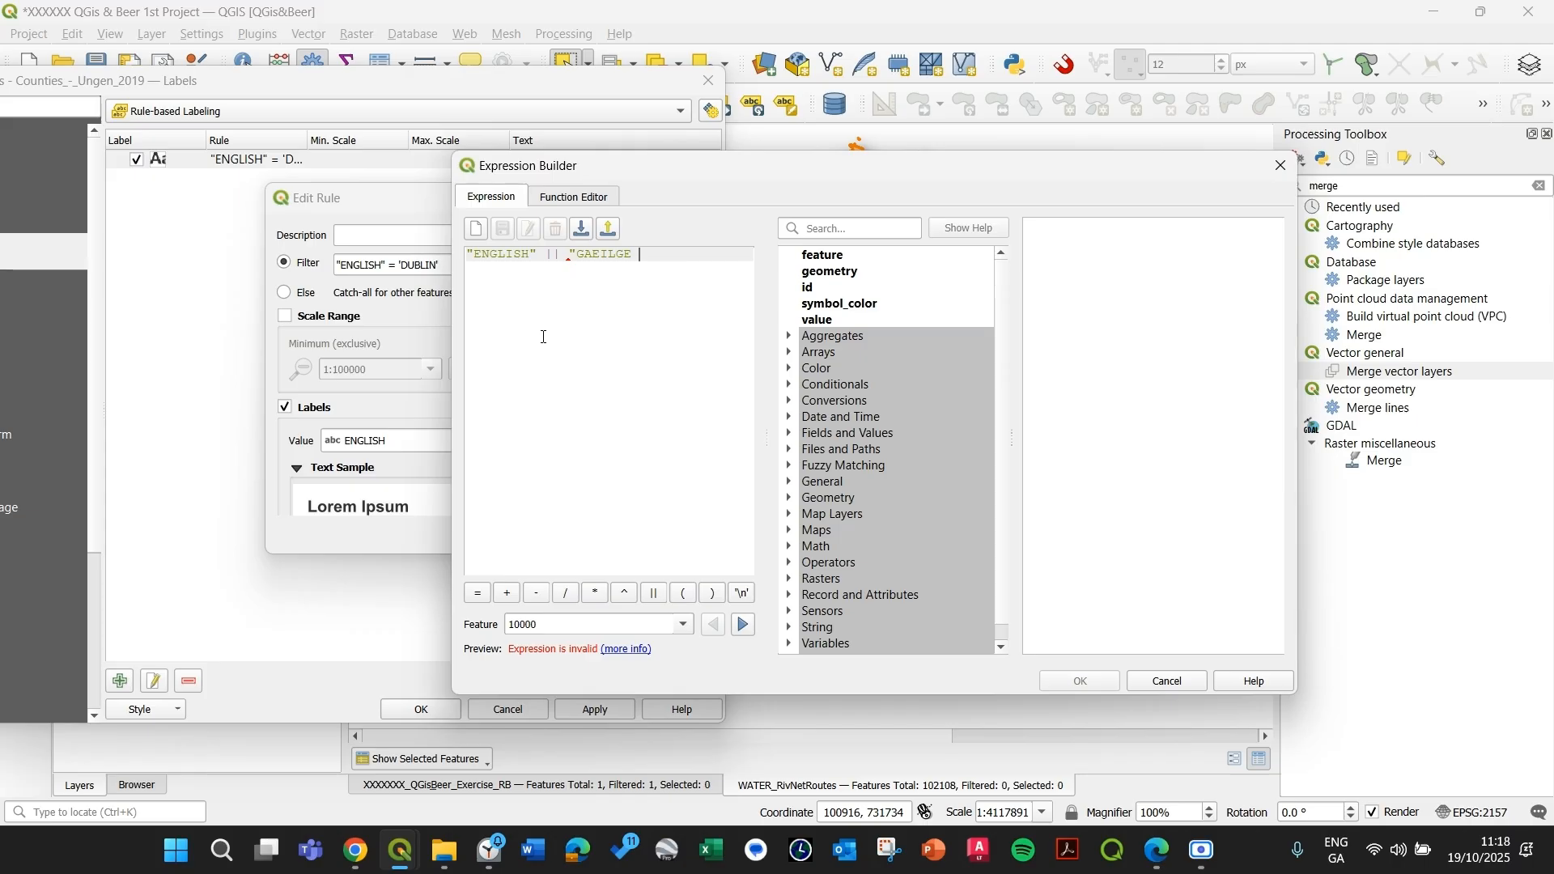
pyautogui.moveTo(834, 167); pyautogui.dragTo(456, 93)
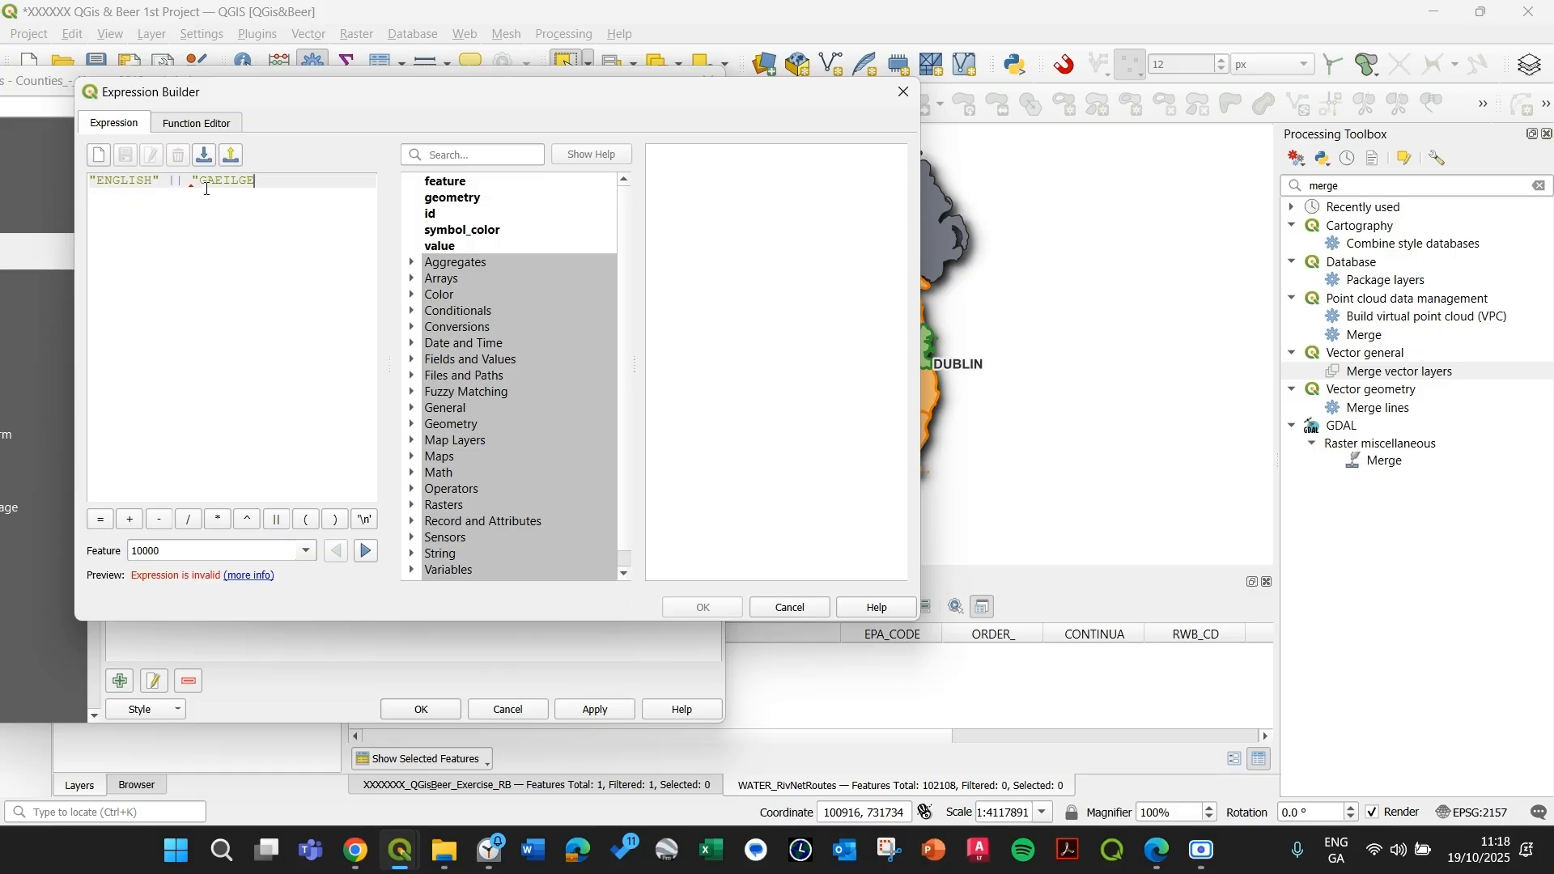
pyautogui.write('"')
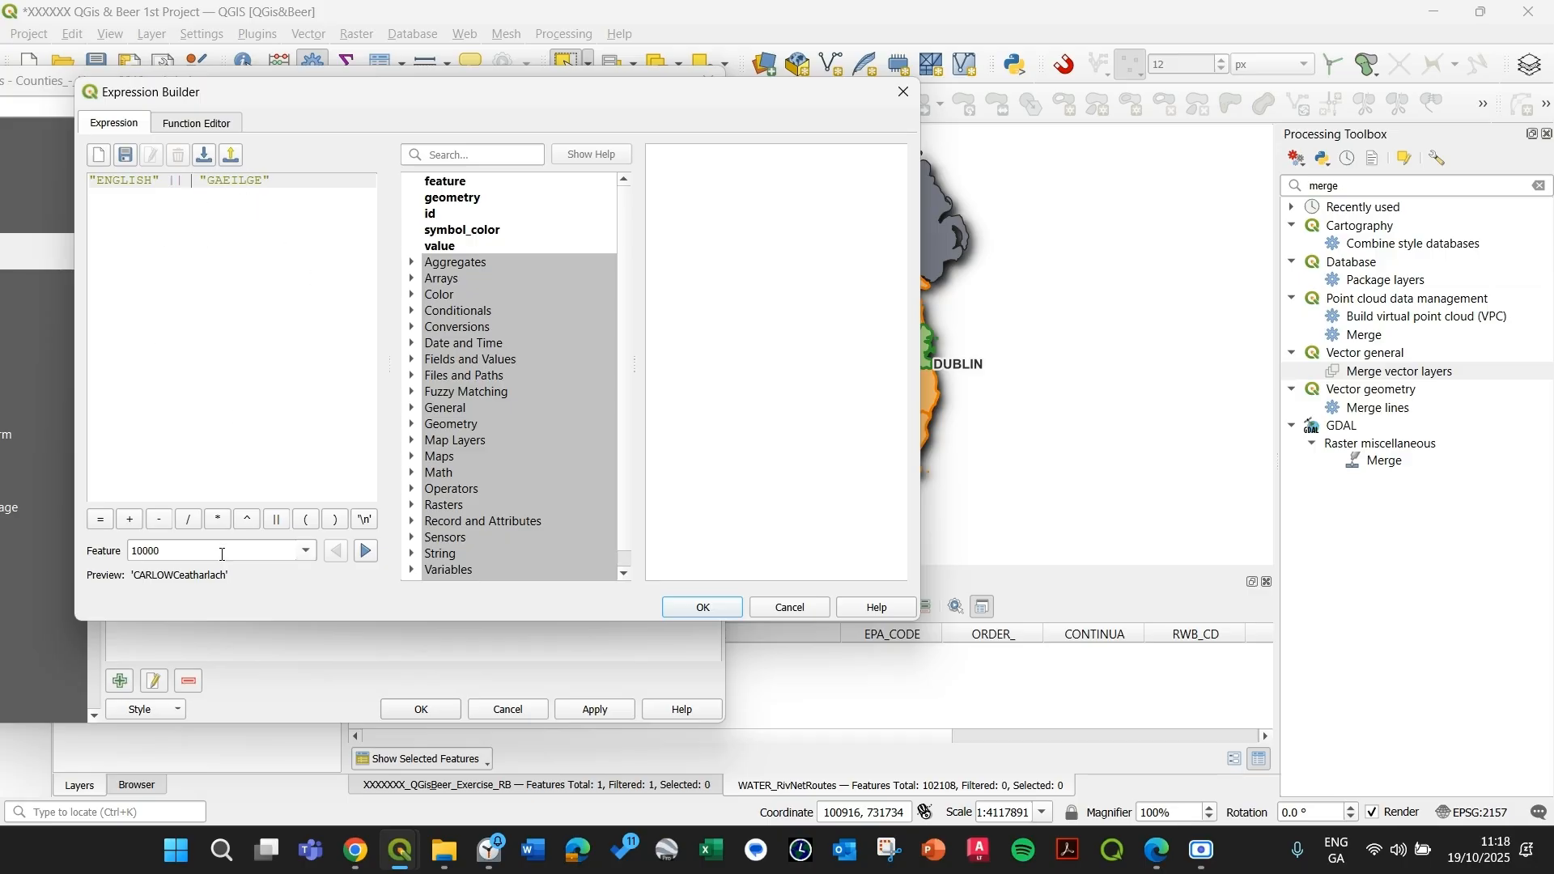
# - Insert a line break to make the label expression "ENGLISH" || '\n' || "GAEILGE", apply the rule and close the layer properties
pyautogui.moveTo(314, 96); pyautogui.dragTo(319, 59)
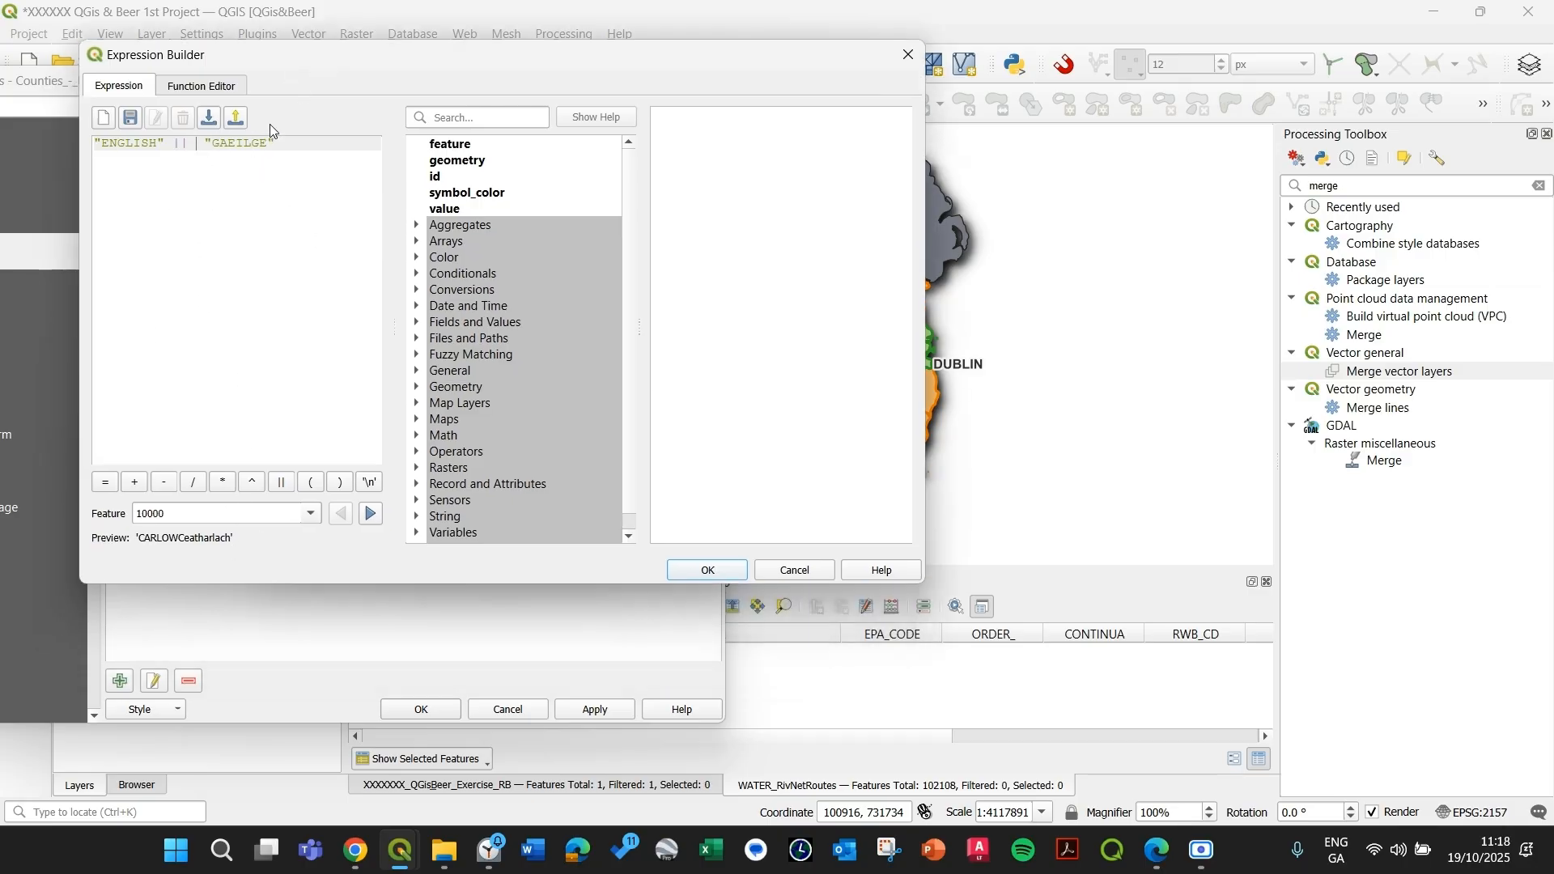
pyautogui.click(372, 486)
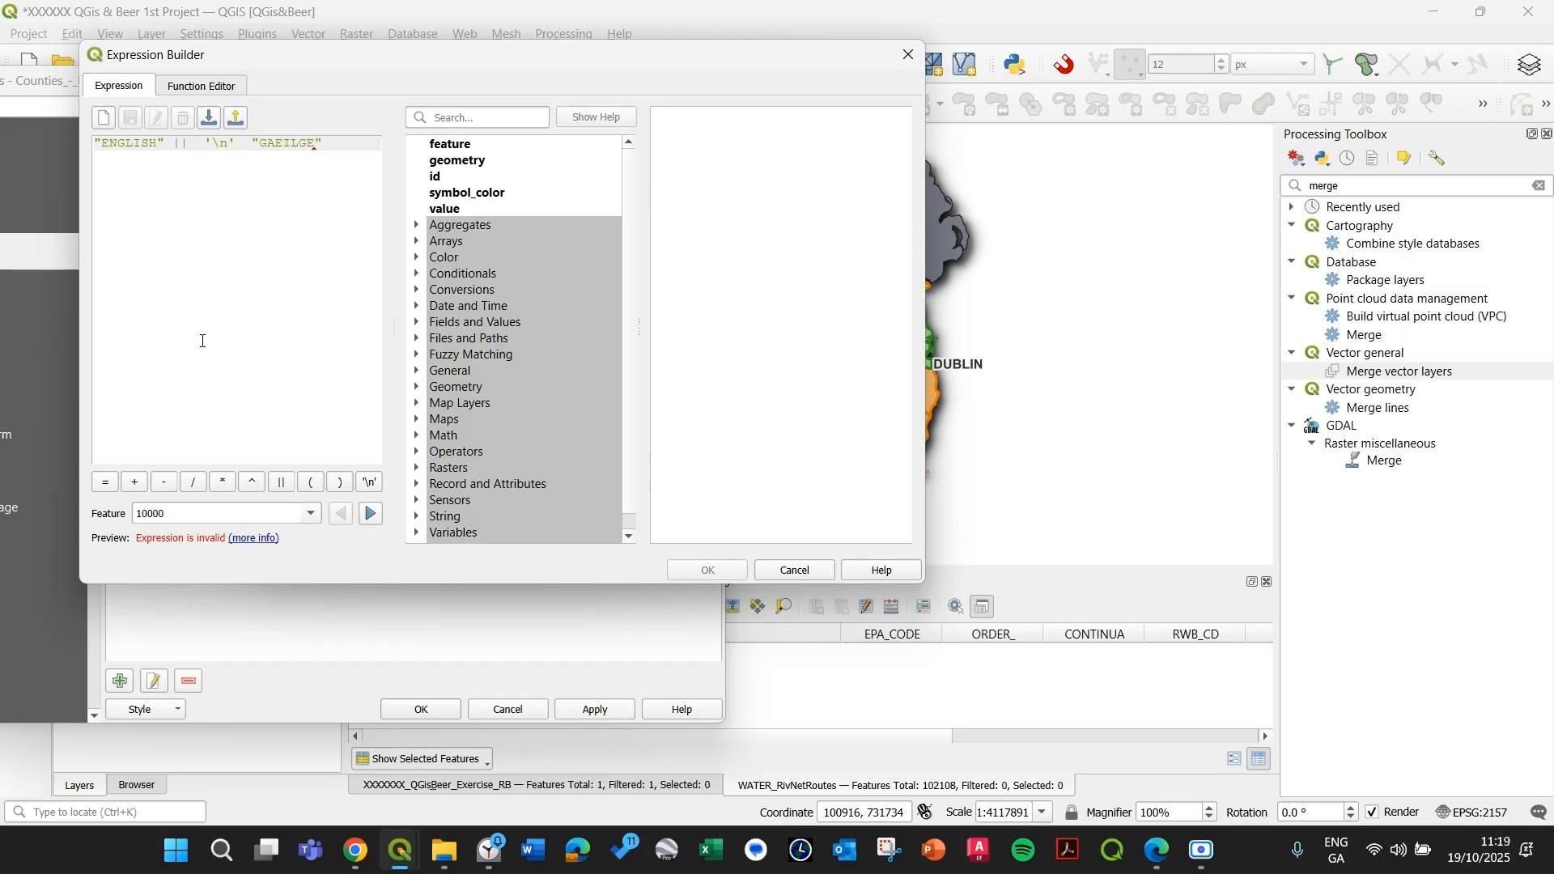
pyautogui.write('||')
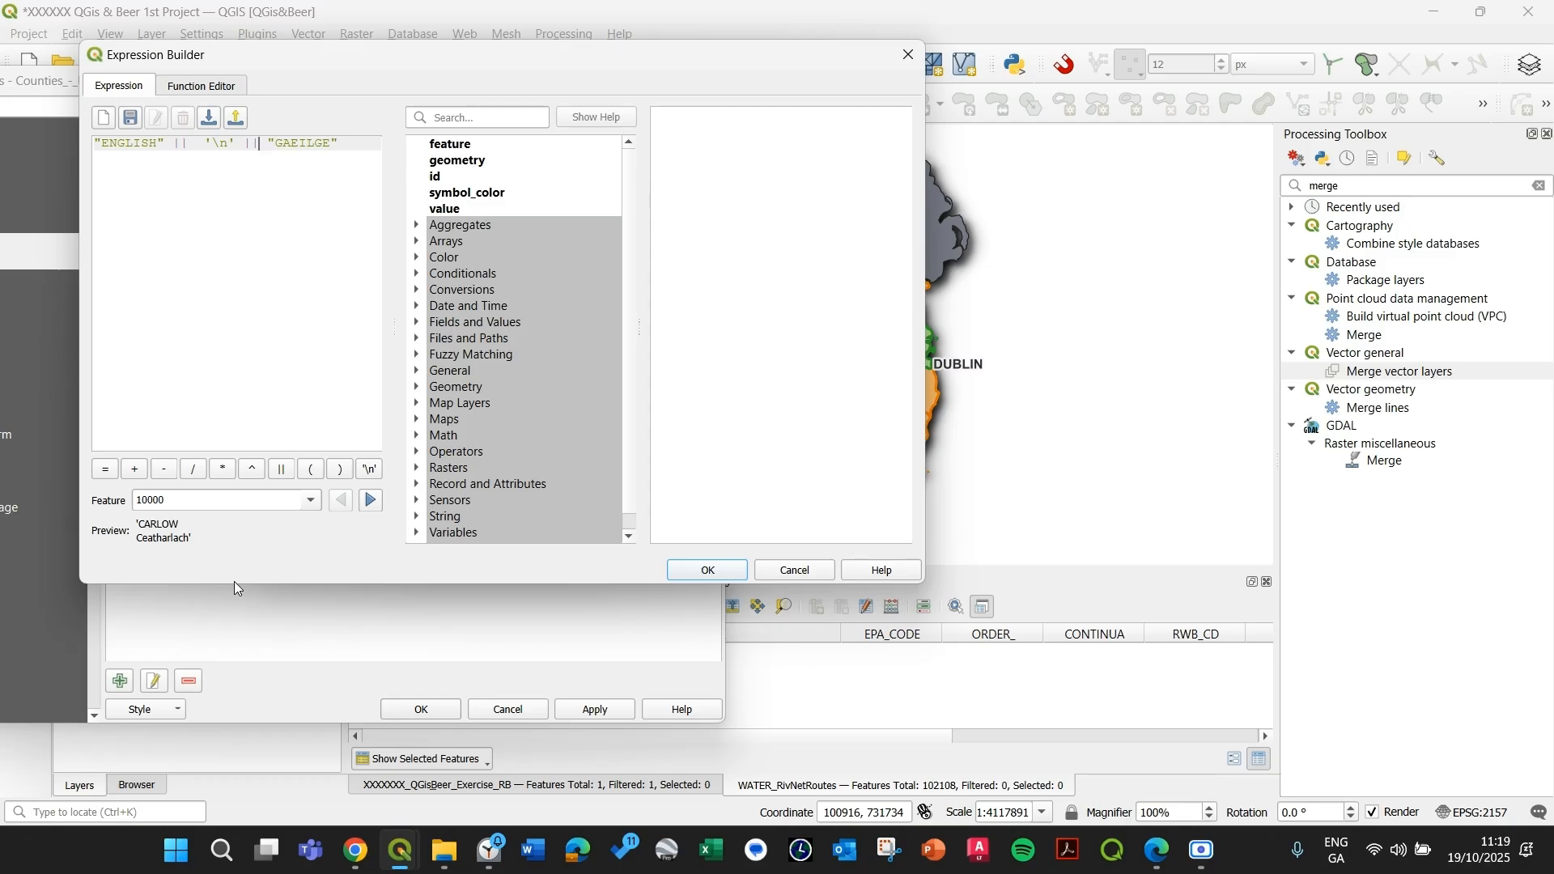
pyautogui.click(706, 569)
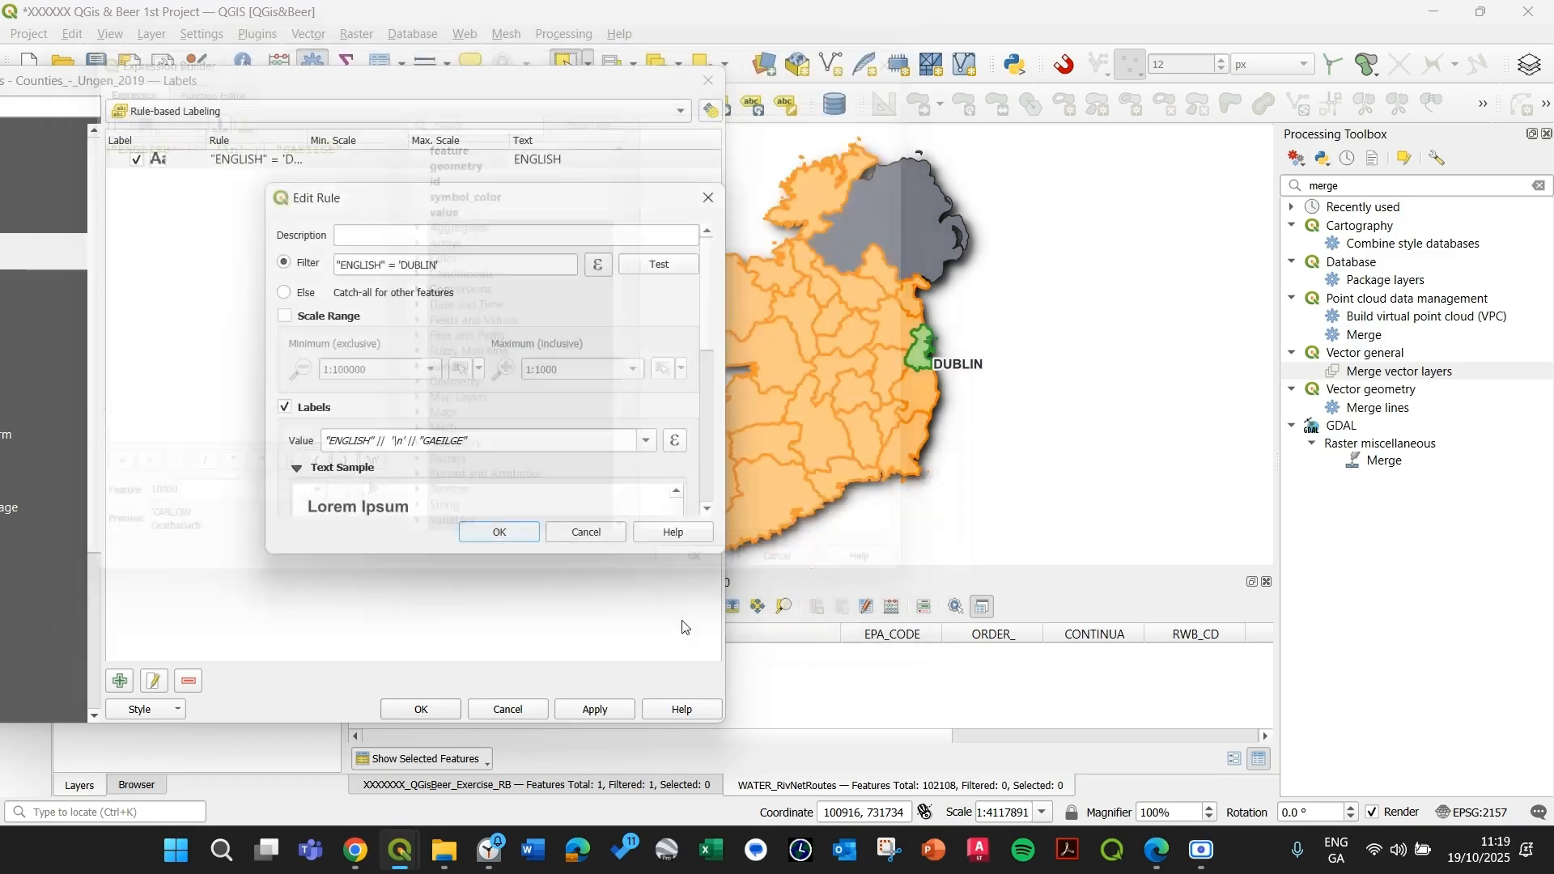
pyautogui.click(518, 533)
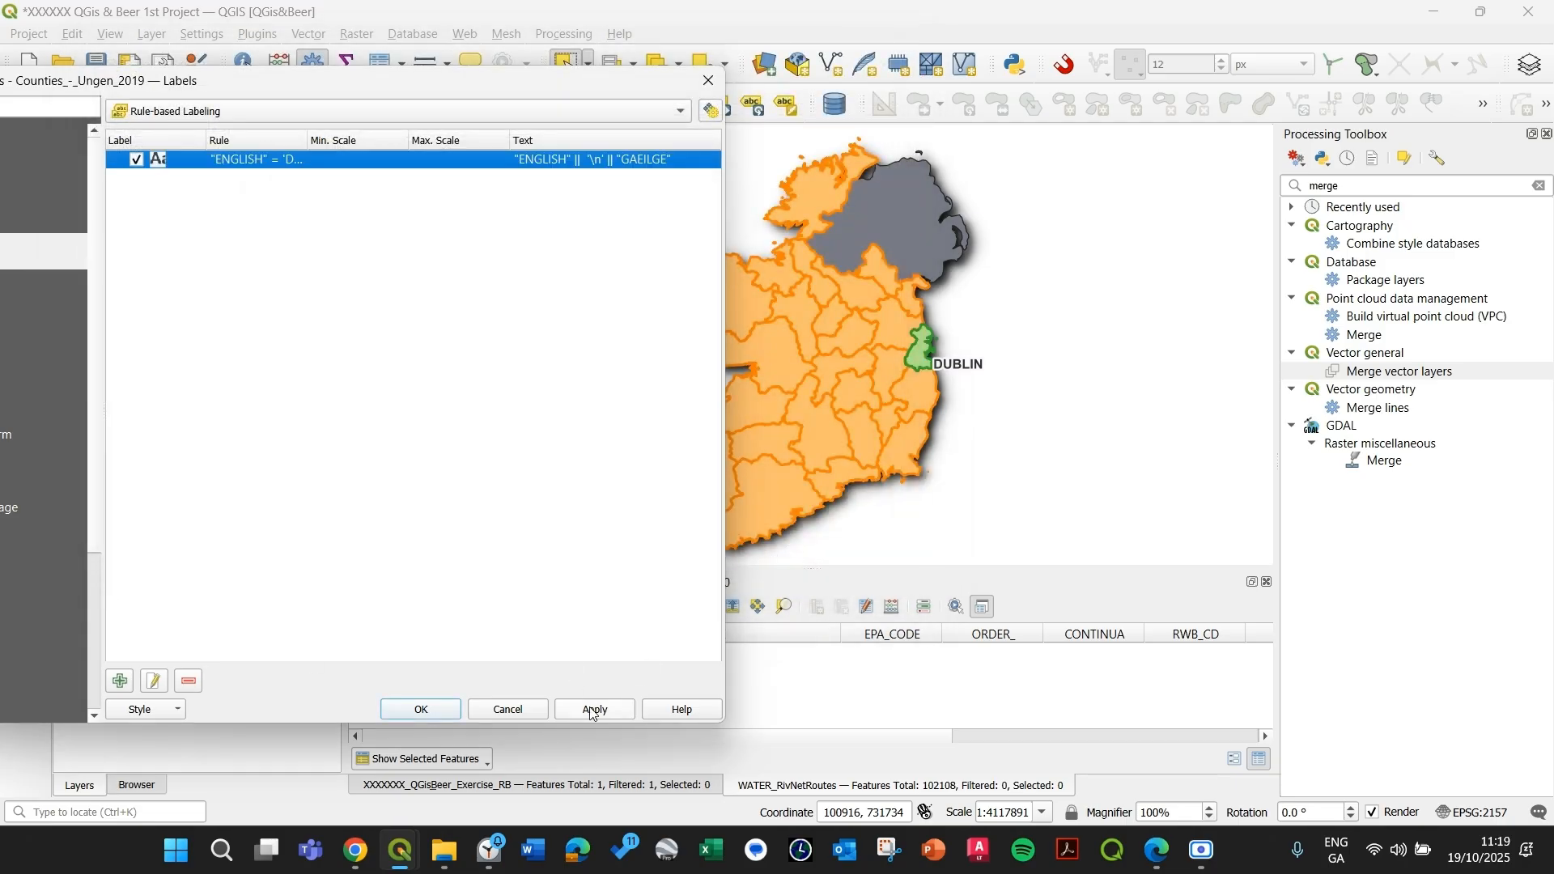
pyautogui.click(595, 709)
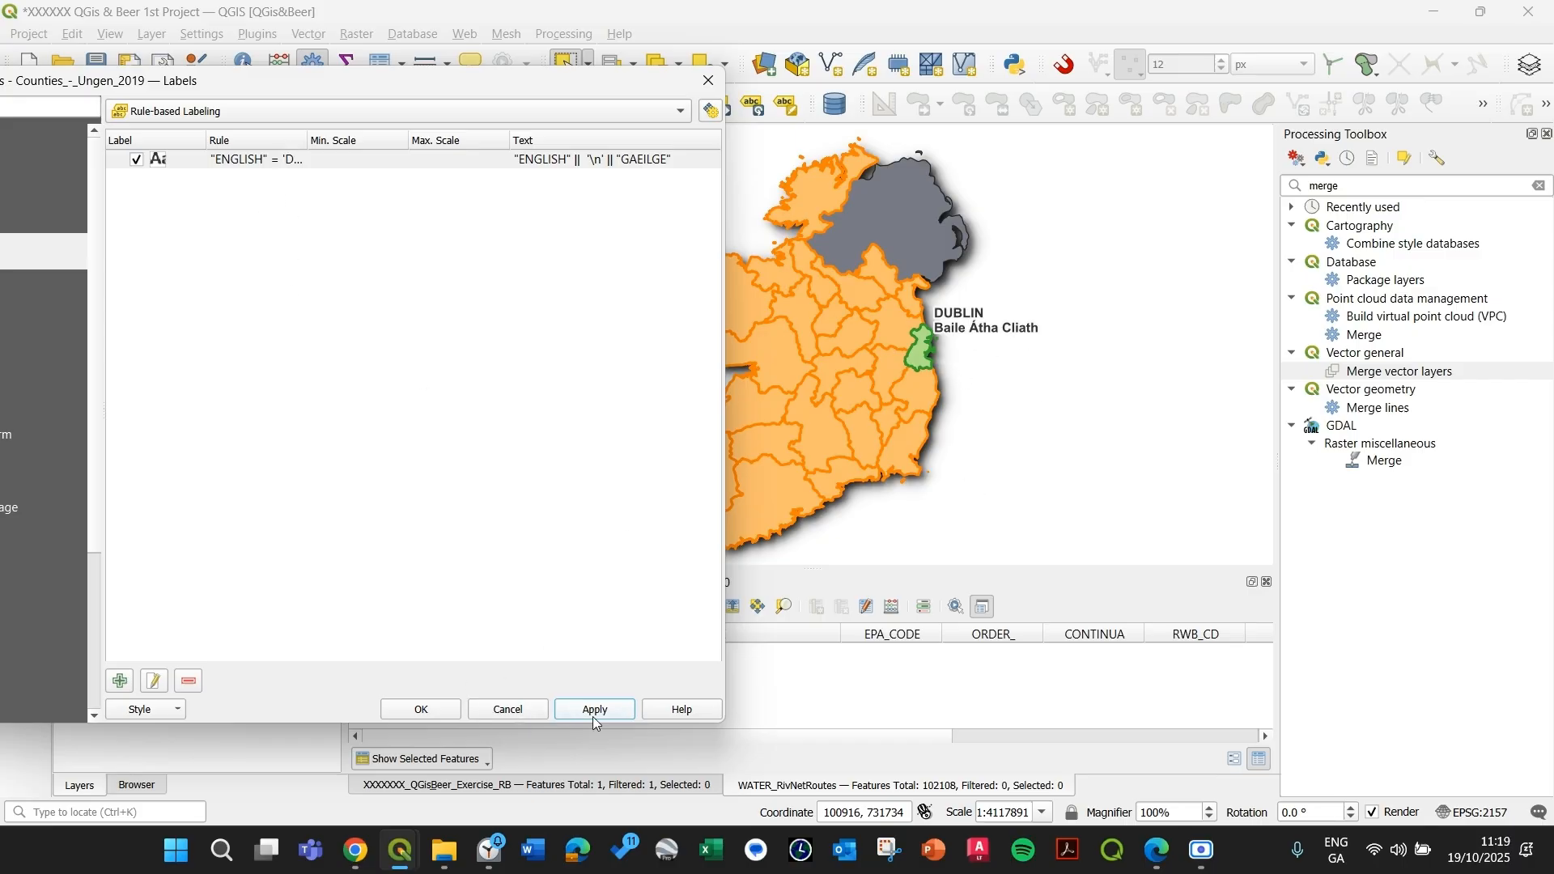
pyautogui.click(417, 709)
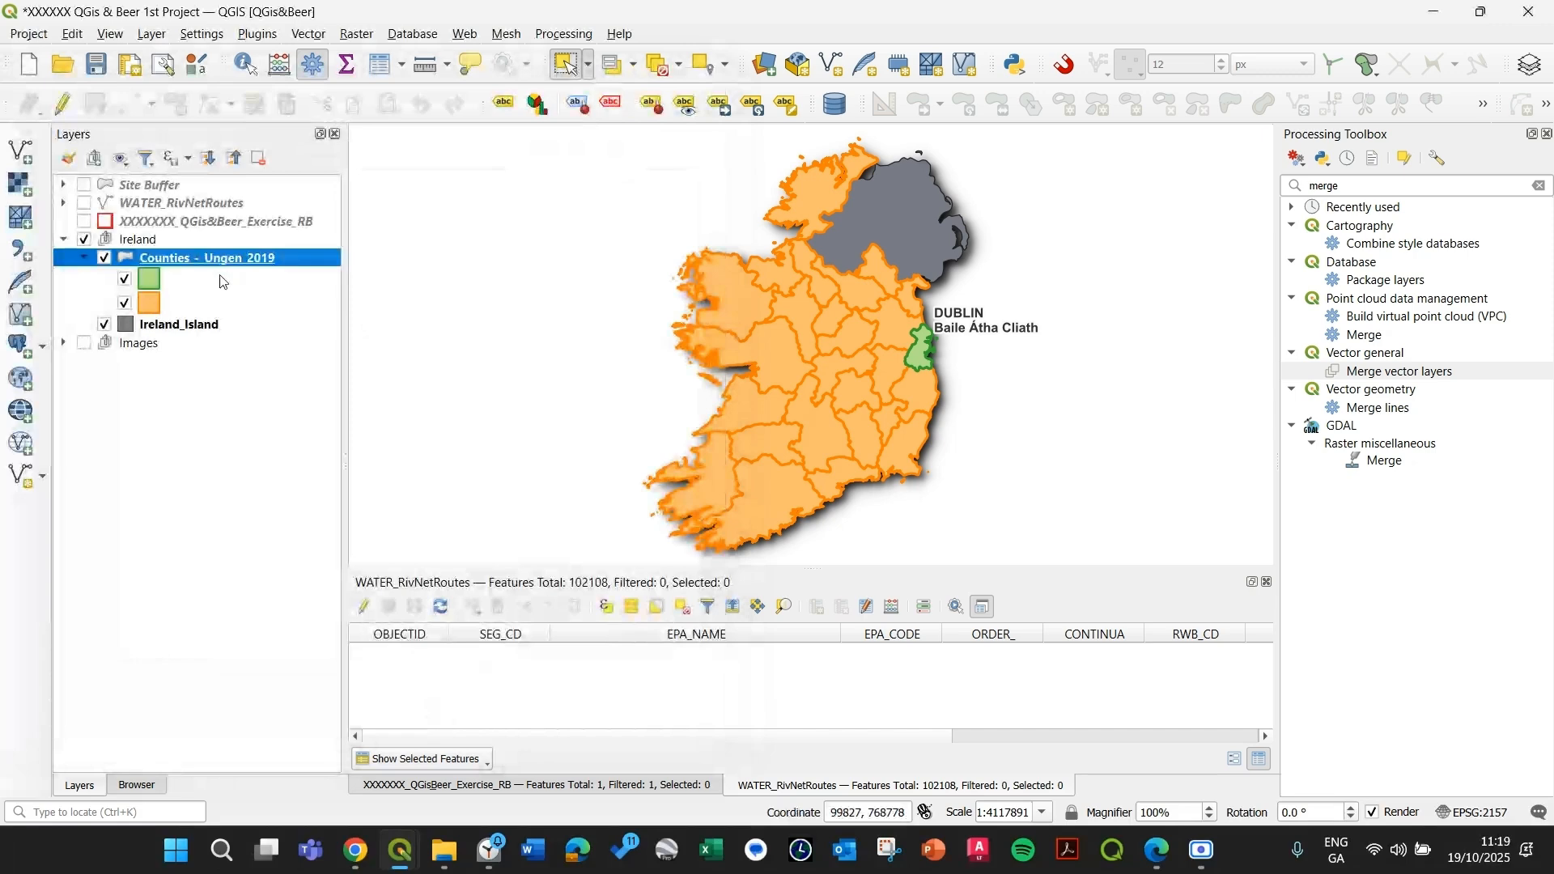
# - Collapse the Ireland group and save the current layer visibility as a new map theme named 0.A4.Location
pyautogui.click(64, 240)
pyautogui.click(134, 241)
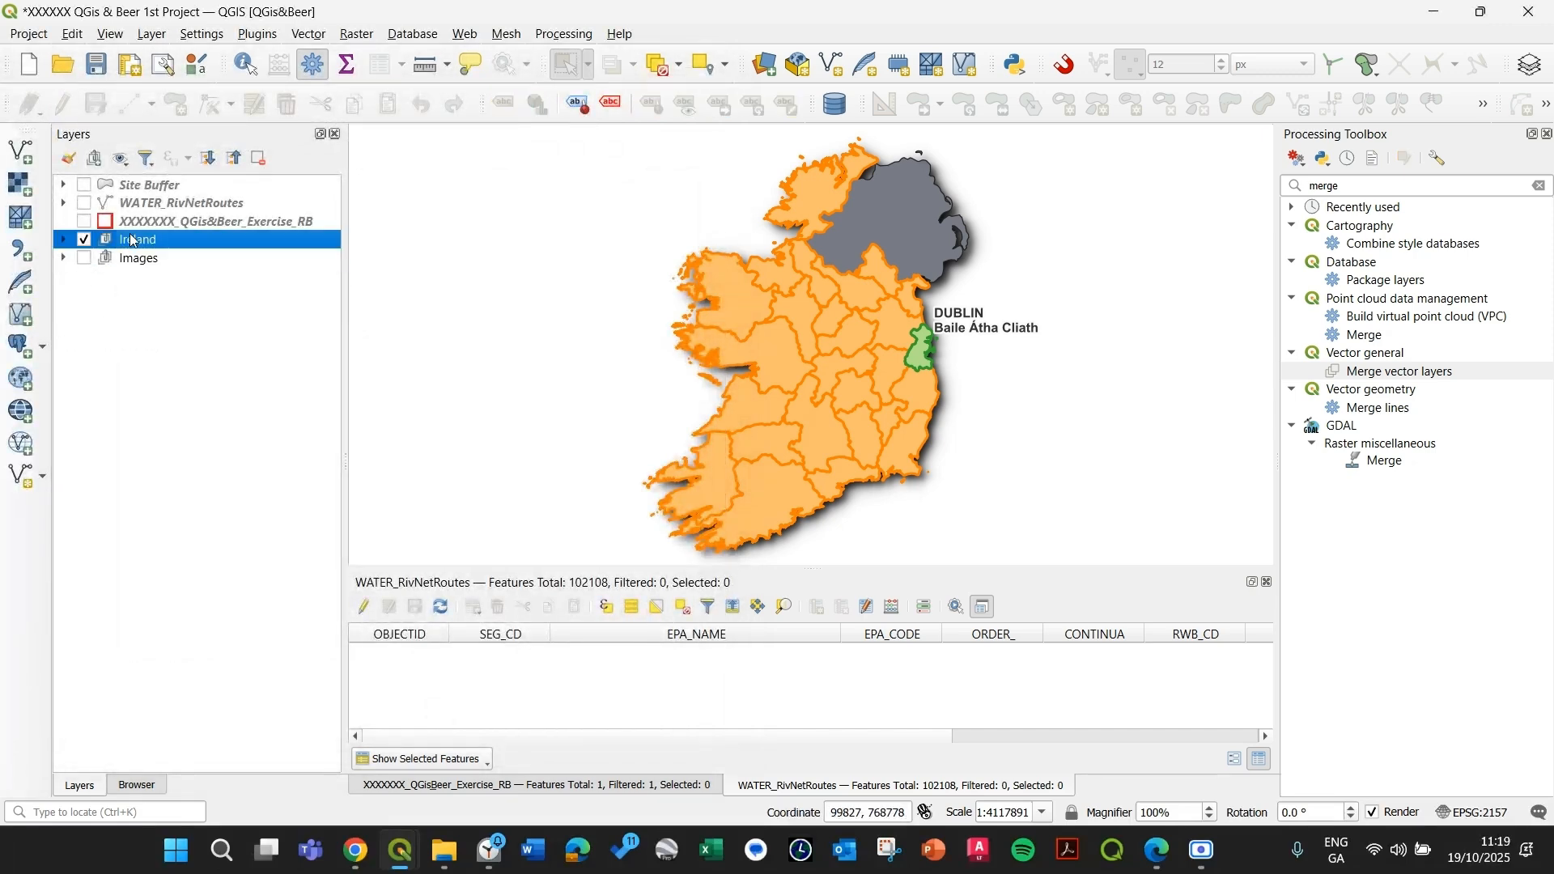
pyautogui.click(122, 161)
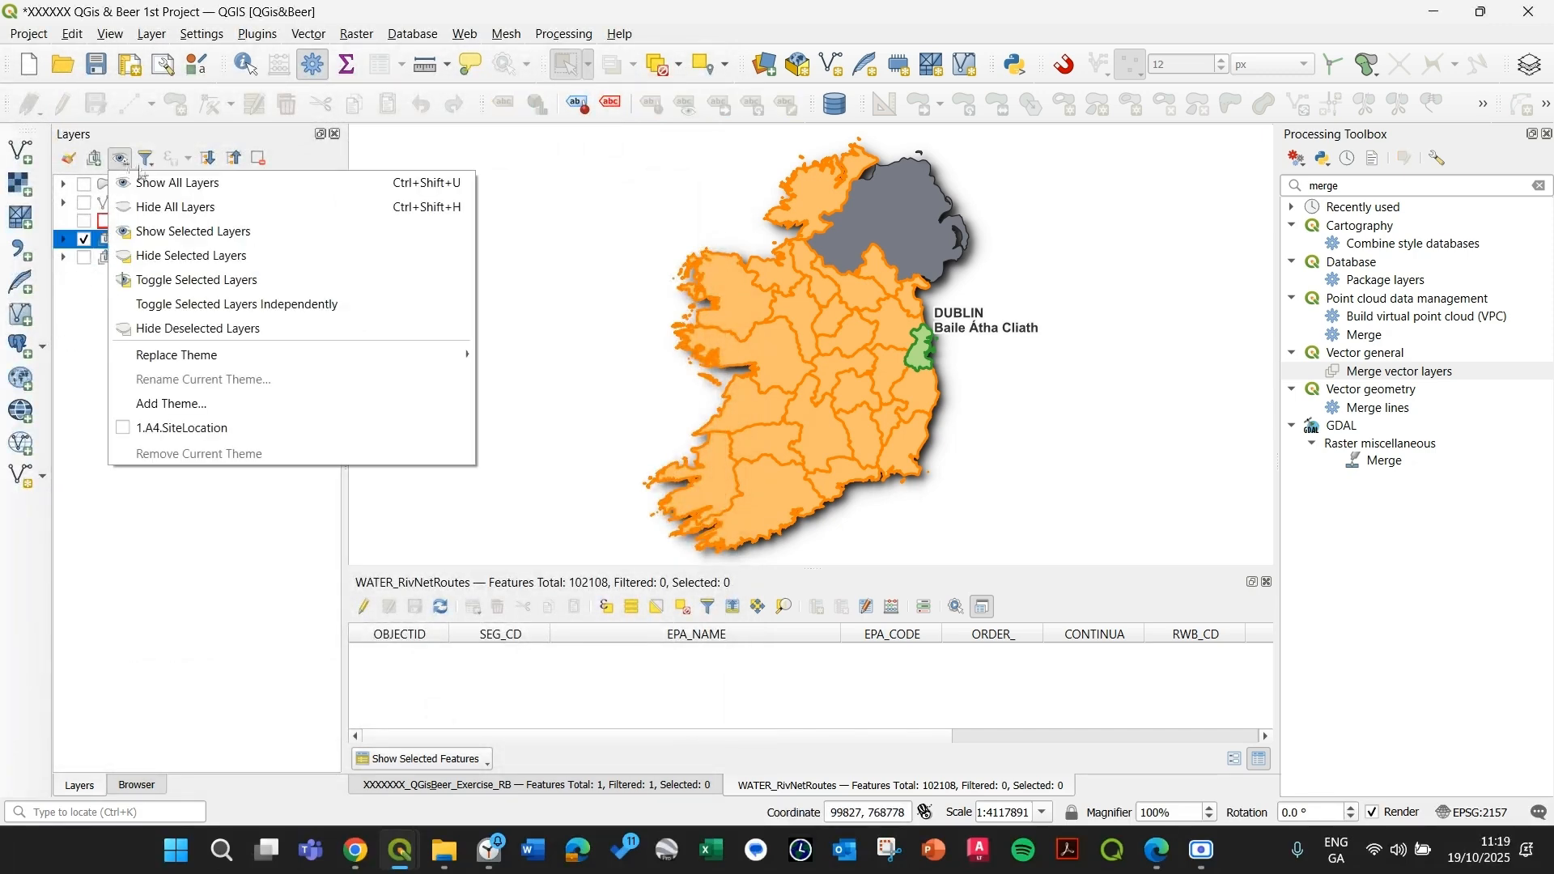
pyautogui.click(173, 410)
pyautogui.write('0.A4.Location')
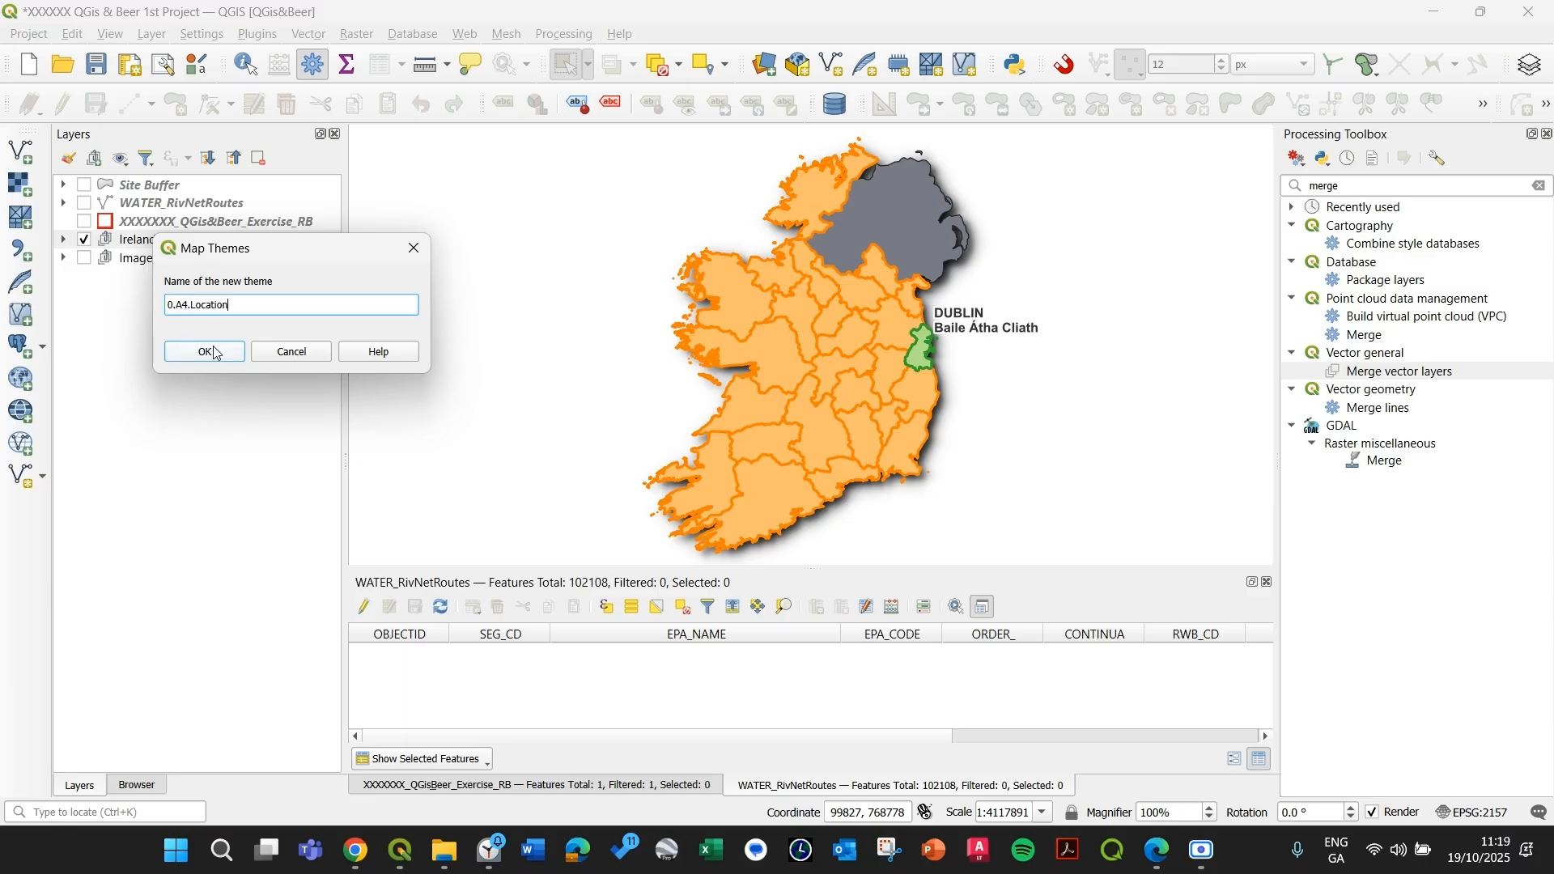
pyautogui.click(215, 353)
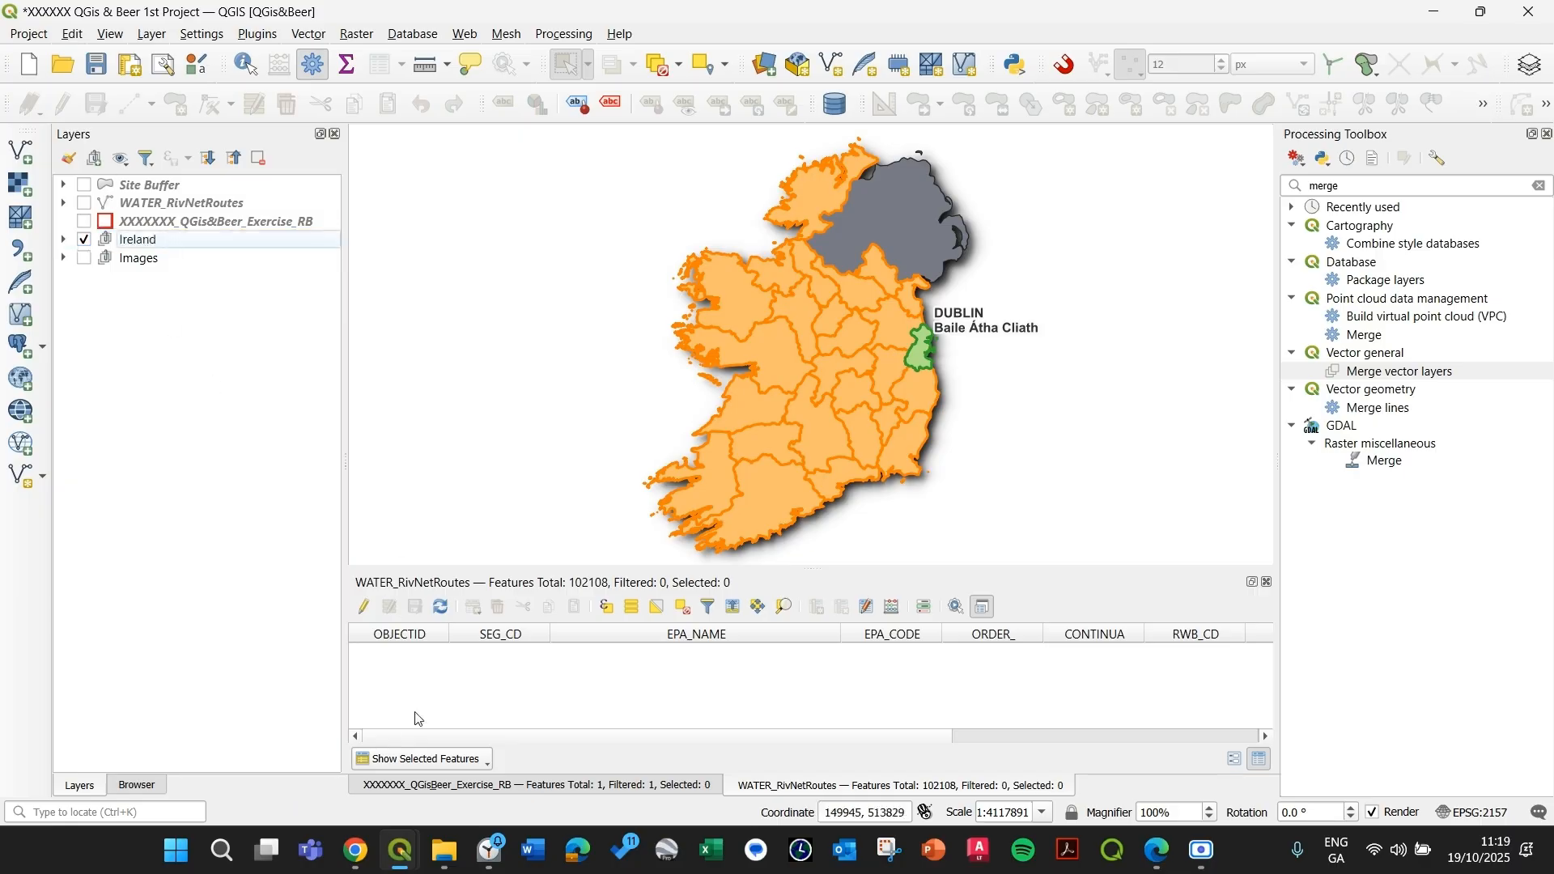
# - Switch to the 1.A4.SiteLocation layout and add a second map directly below the legend, about as wide as the legend
pyautogui.moveTo(396, 860)
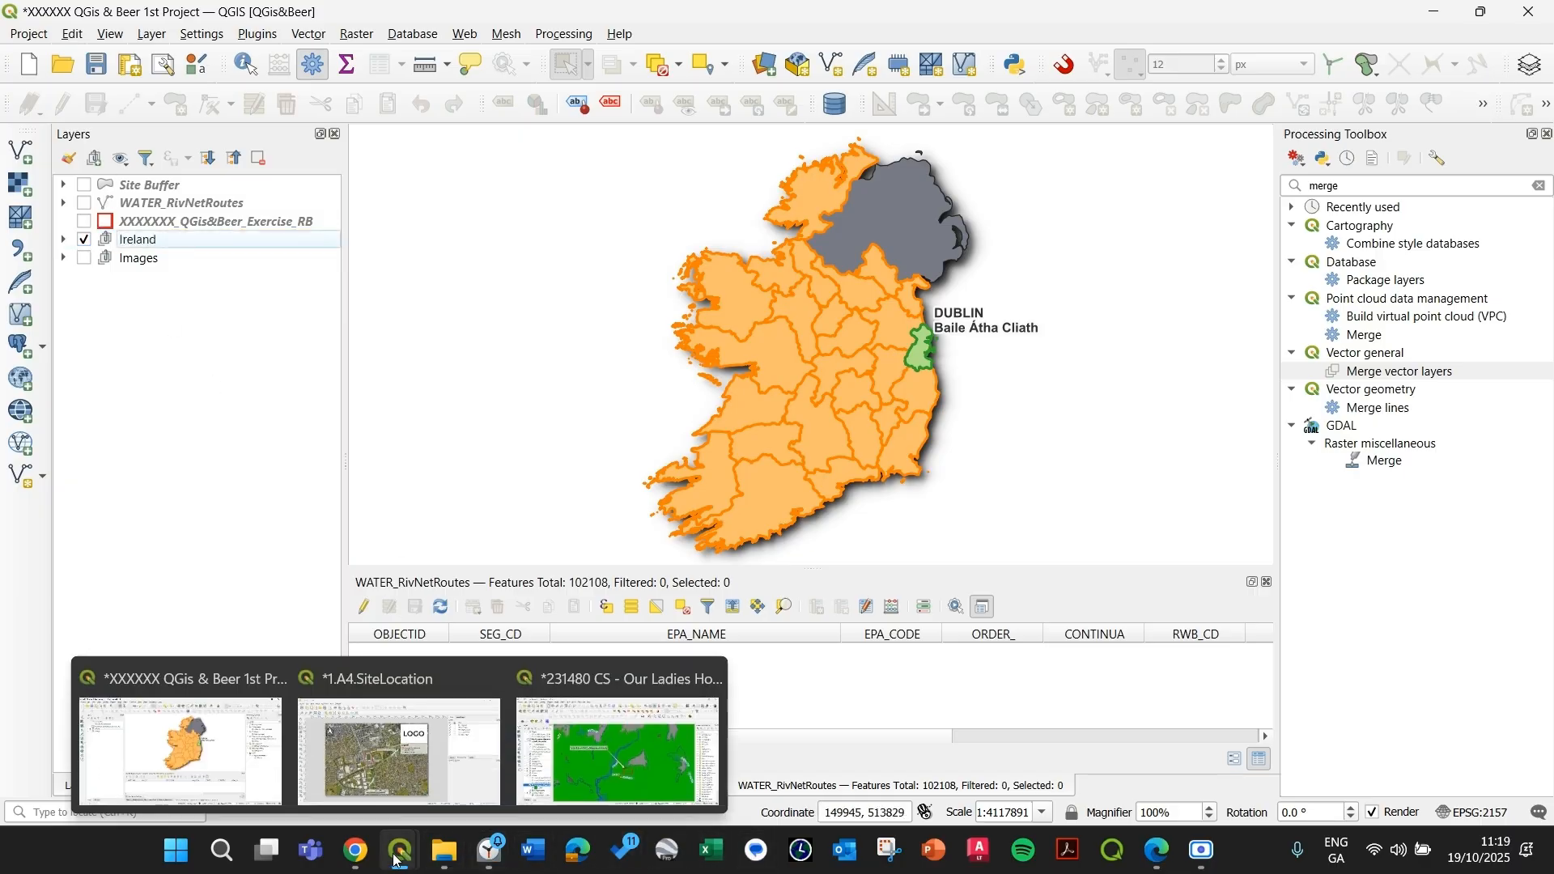
pyautogui.click(458, 760)
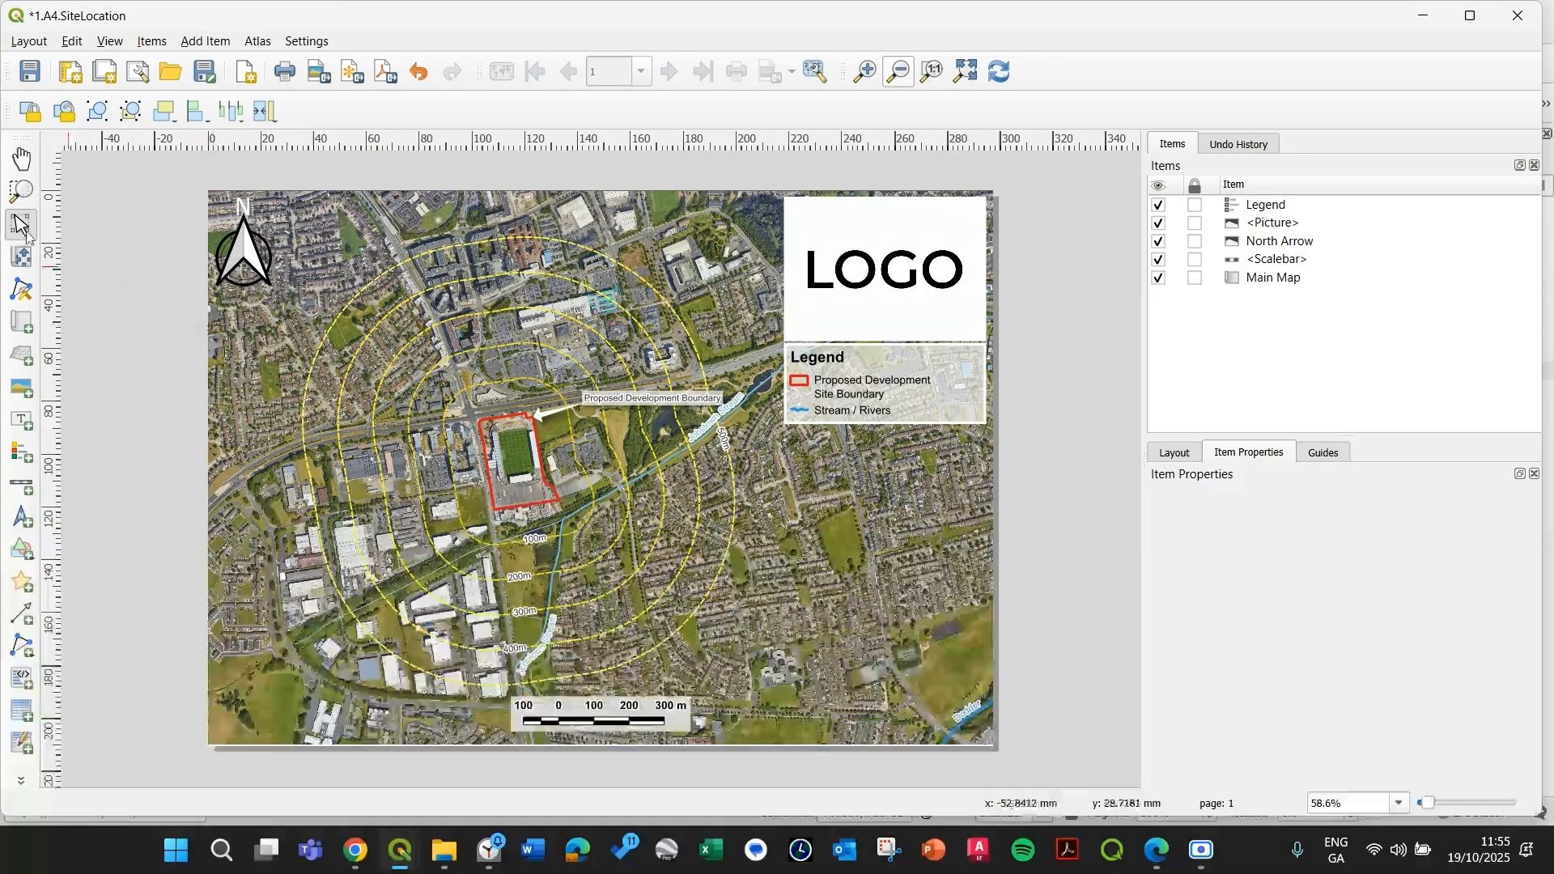
pyautogui.click(22, 324)
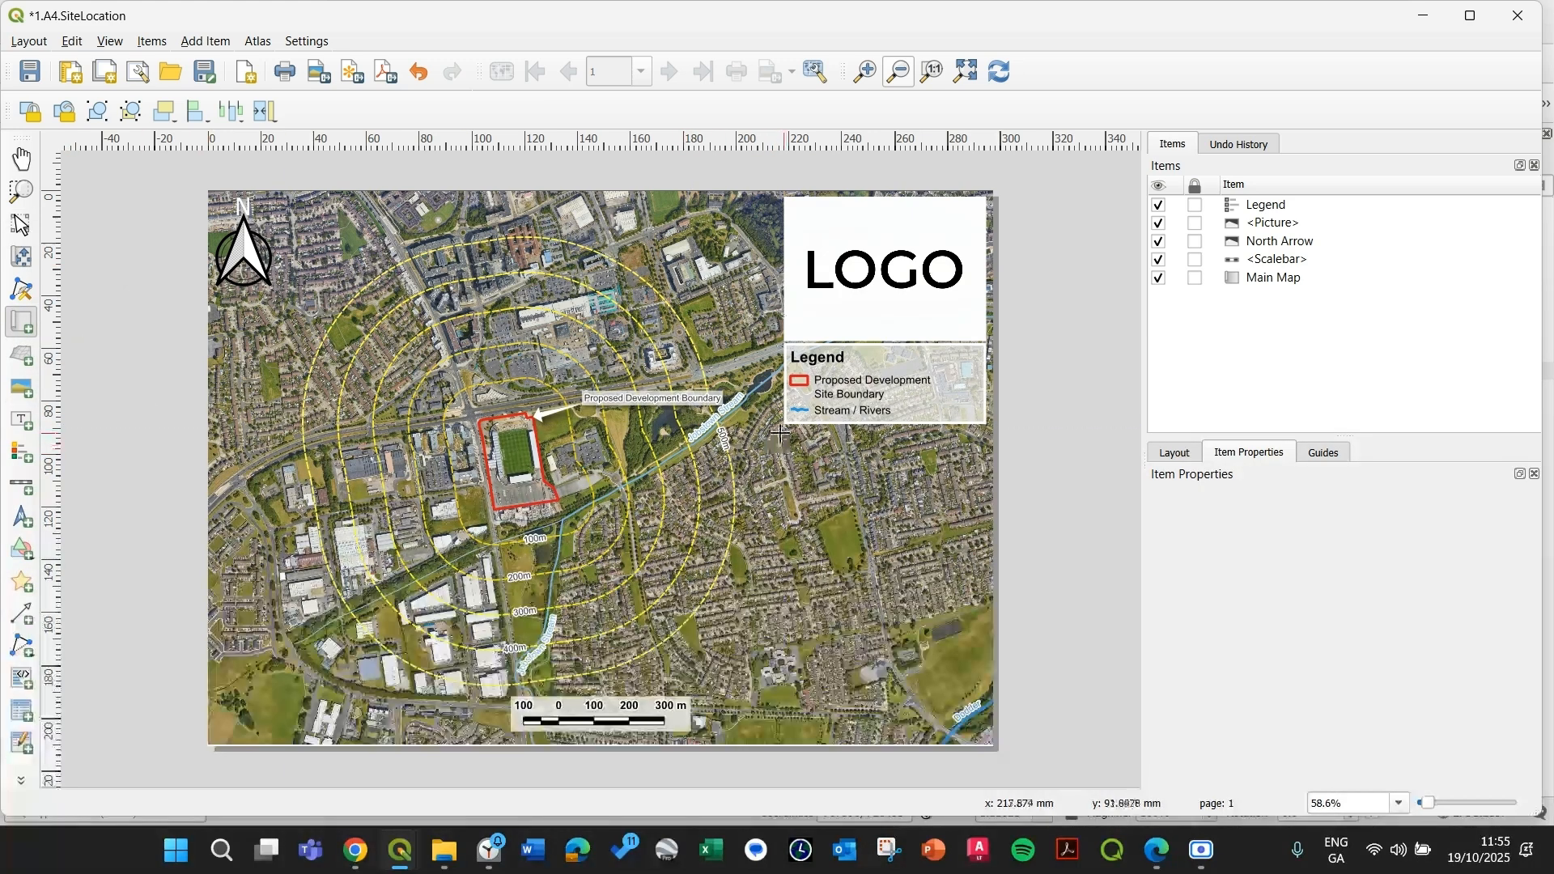
pyautogui.moveTo(780, 432)
pyautogui.mouseDown()
pyautogui.moveTo(944, 470)
pyautogui.moveTo(980, 516)
pyautogui.moveTo(983, 666)
pyautogui.mouseUp()
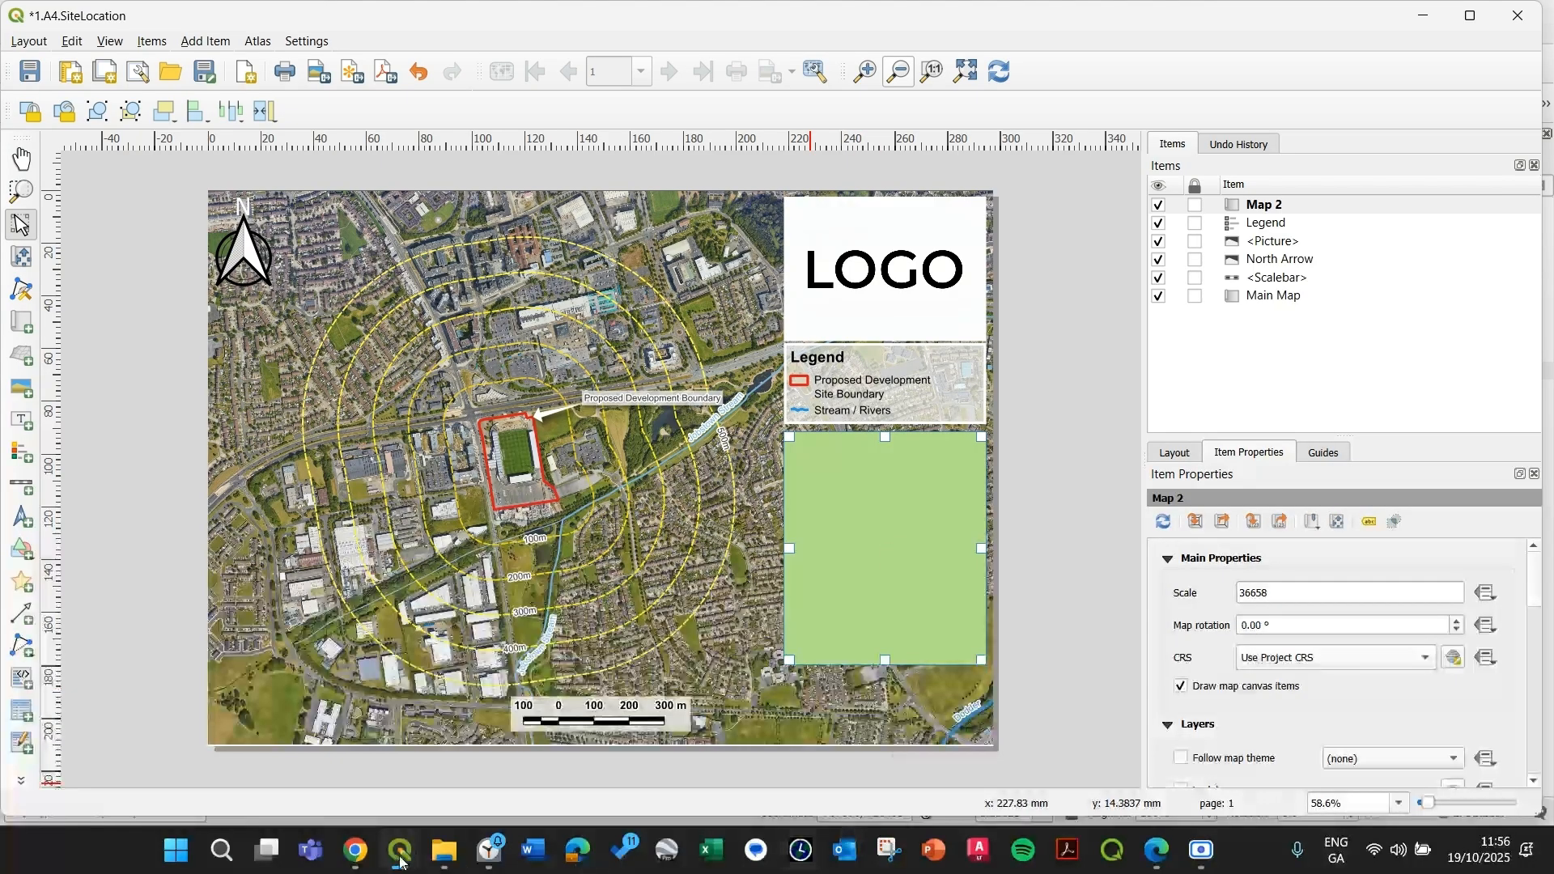
# - Return to the main project window, zoom to the Ireland group and frame the canvas on Dublin and the counties west of it
pyautogui.moveTo(399, 850)
pyautogui.click(298, 742)
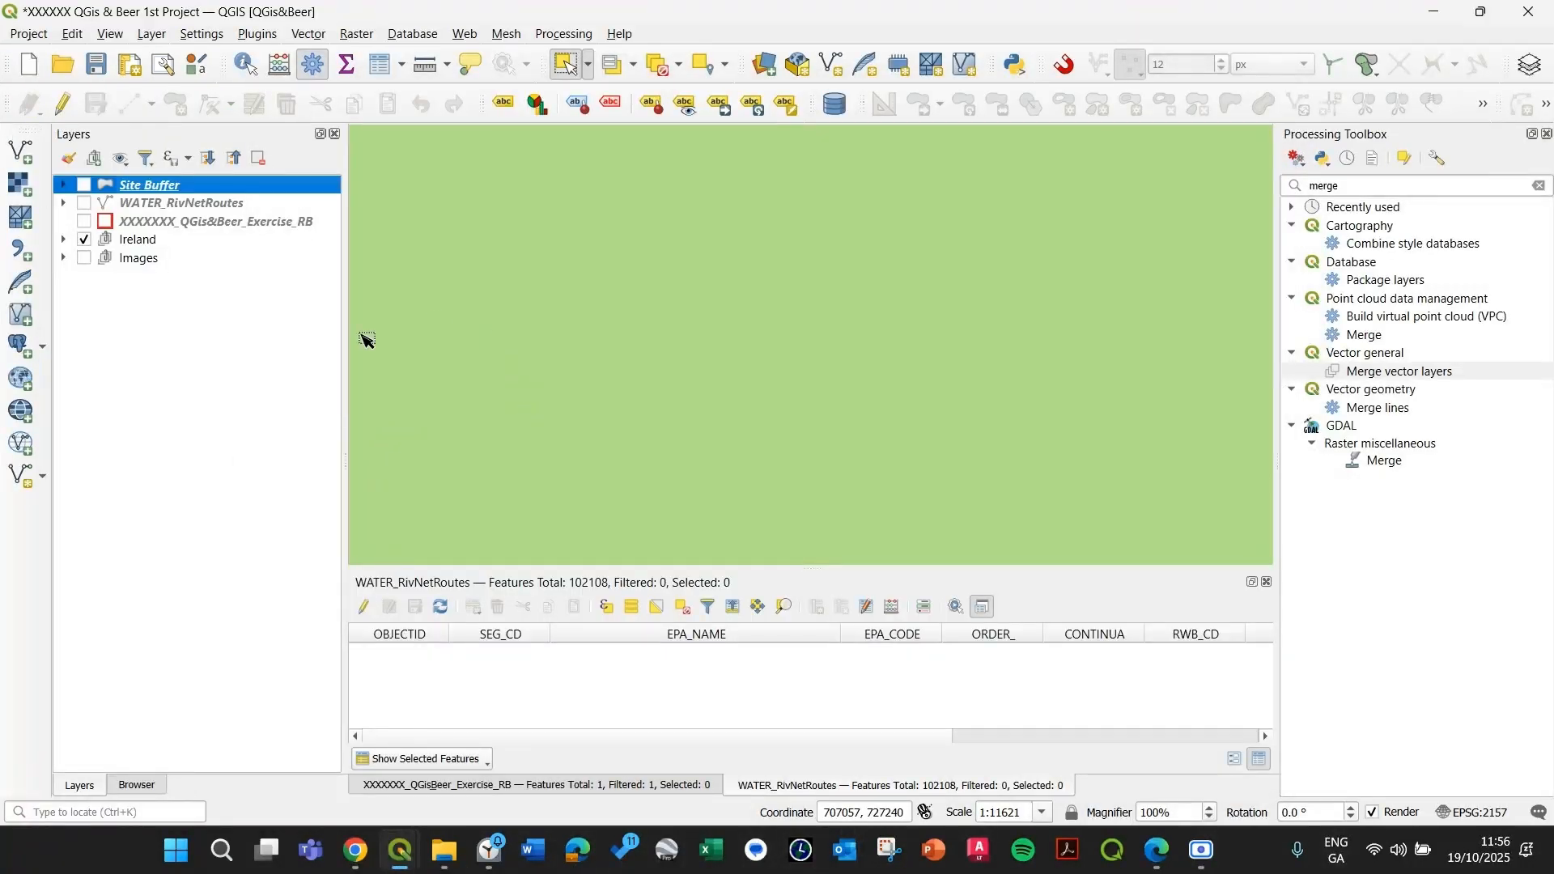
pyautogui.rightClick(120, 240)
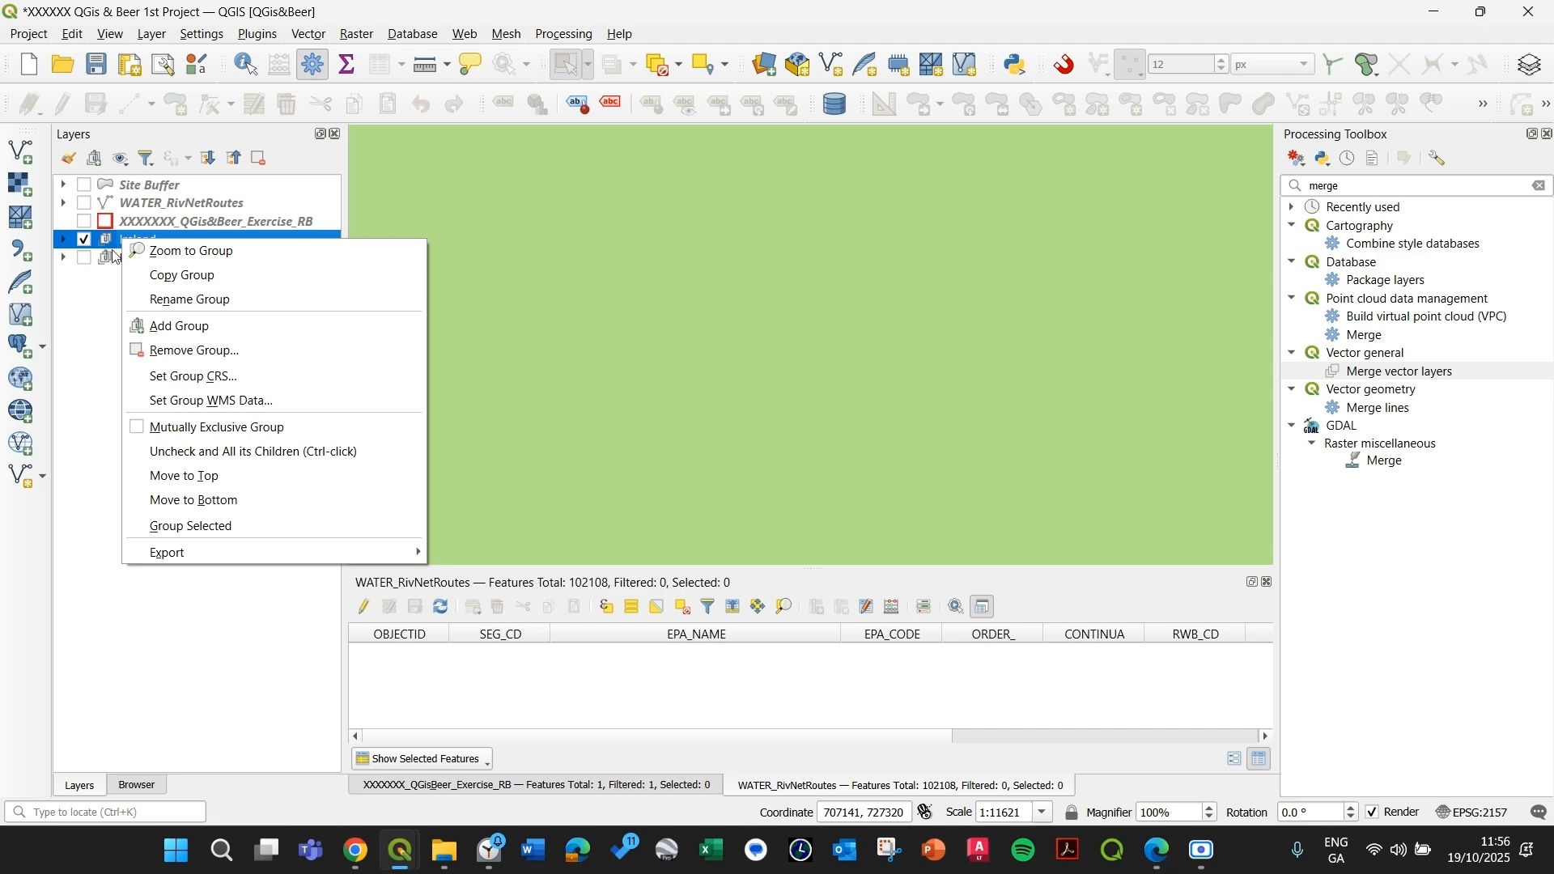
pyautogui.click(188, 250)
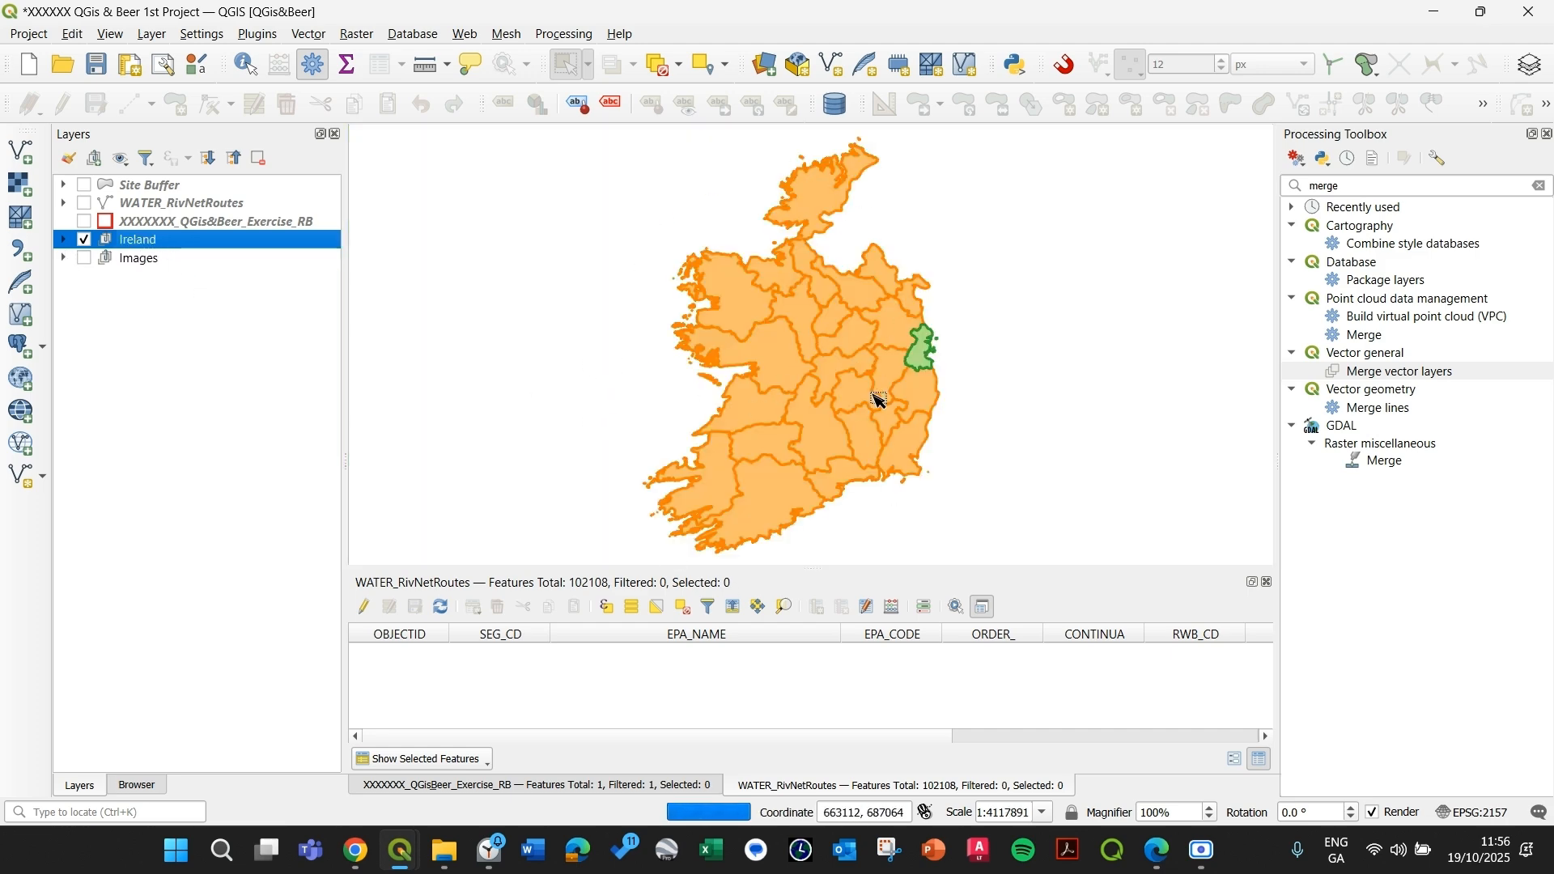
pyautogui.scroll(6, 875, 401)
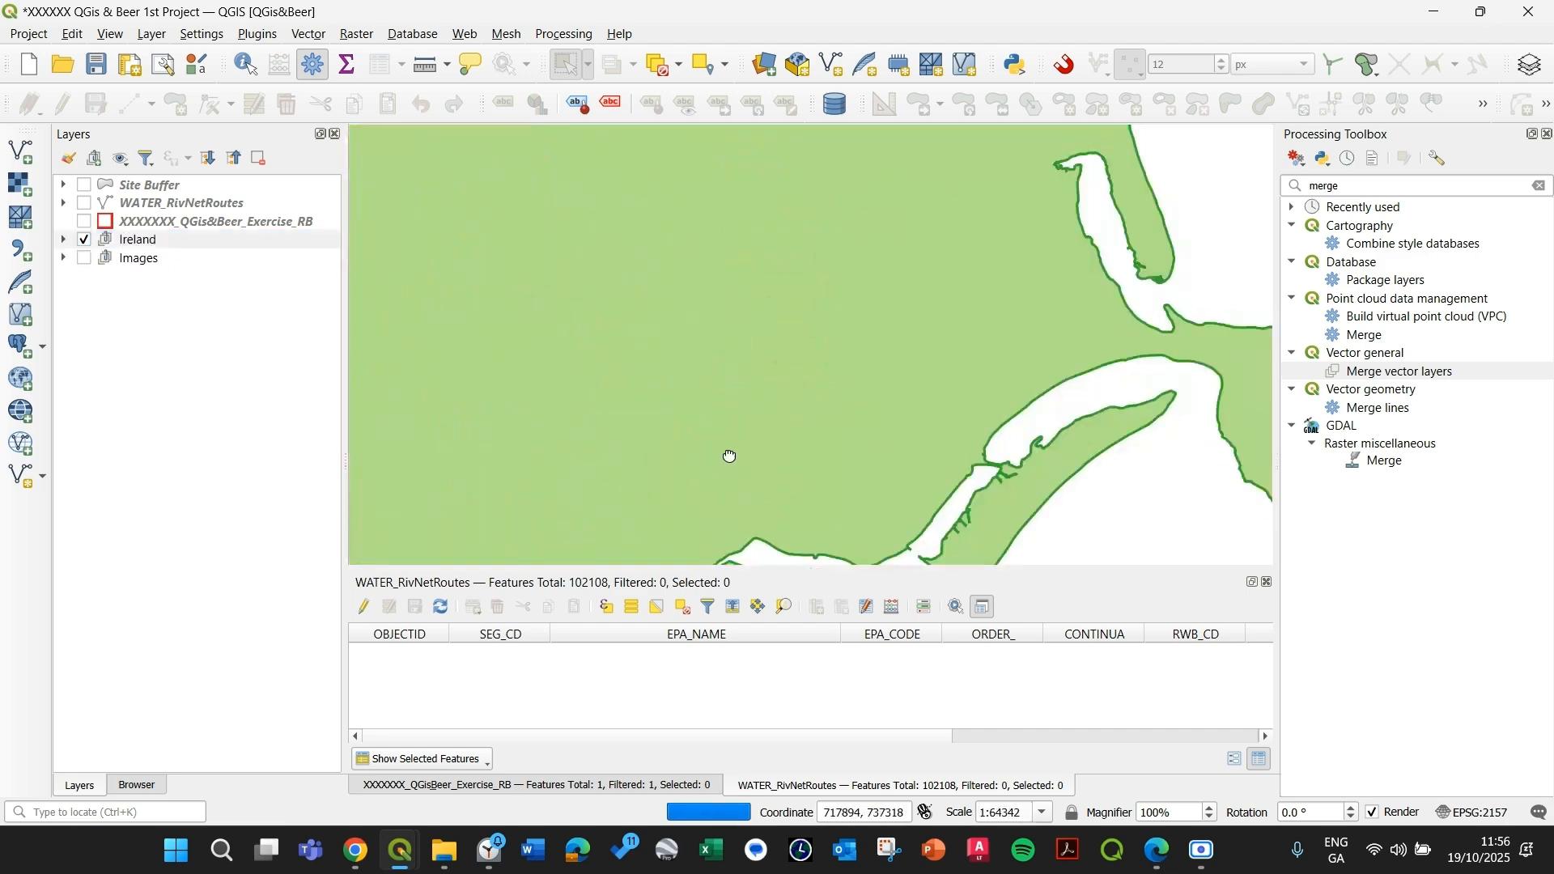
pyautogui.moveTo(730, 456); pyautogui.dragTo(930, 302)
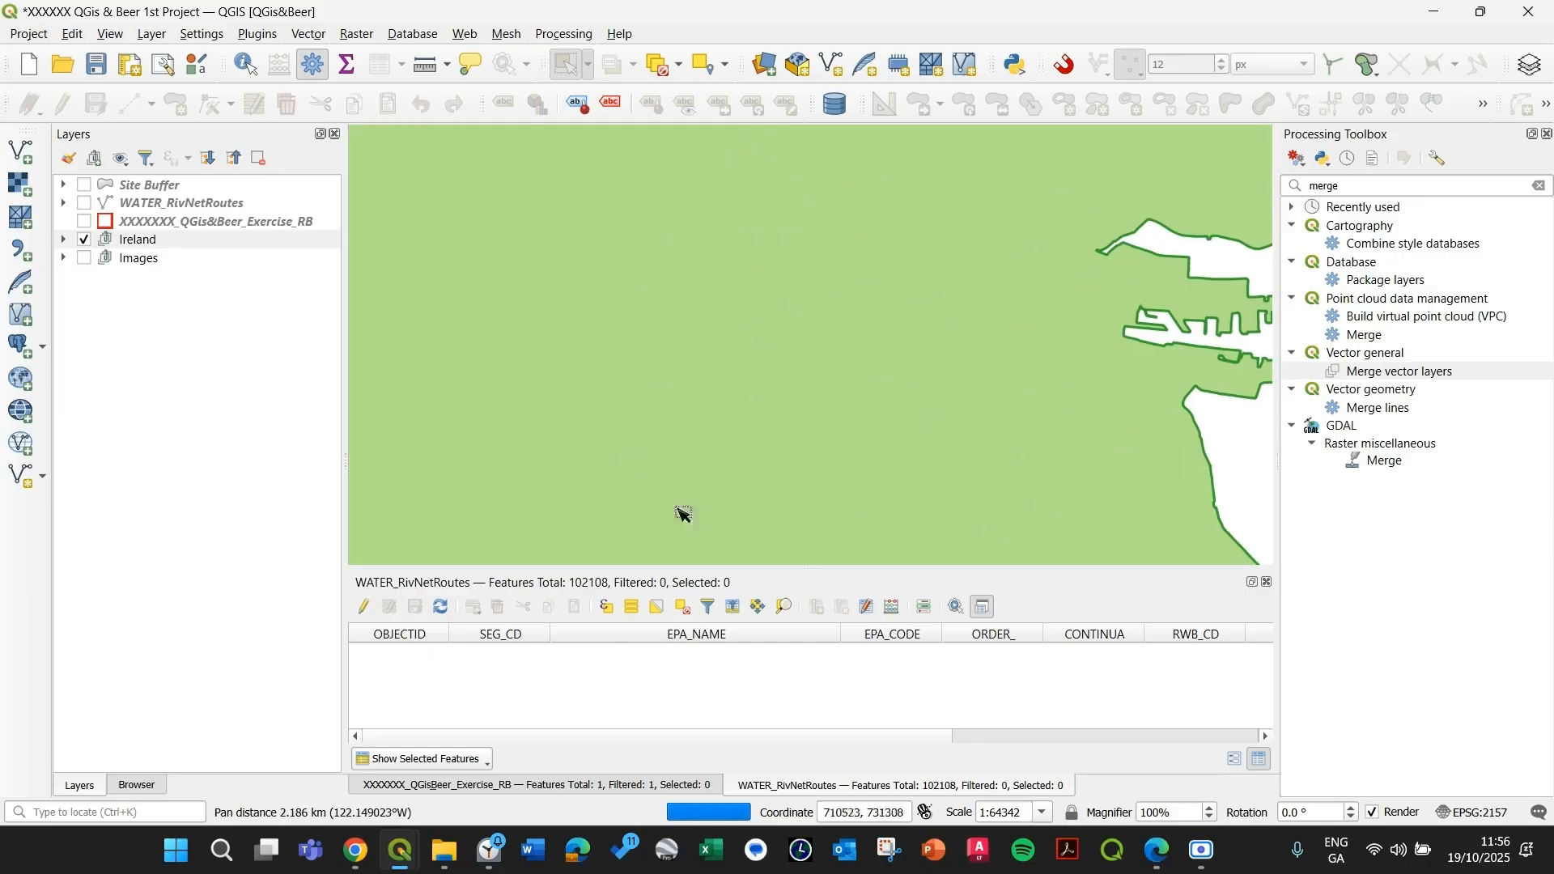
pyautogui.moveTo(682, 514); pyautogui.dragTo(1079, 305)
pyautogui.scroll(-2, 1061, 320)
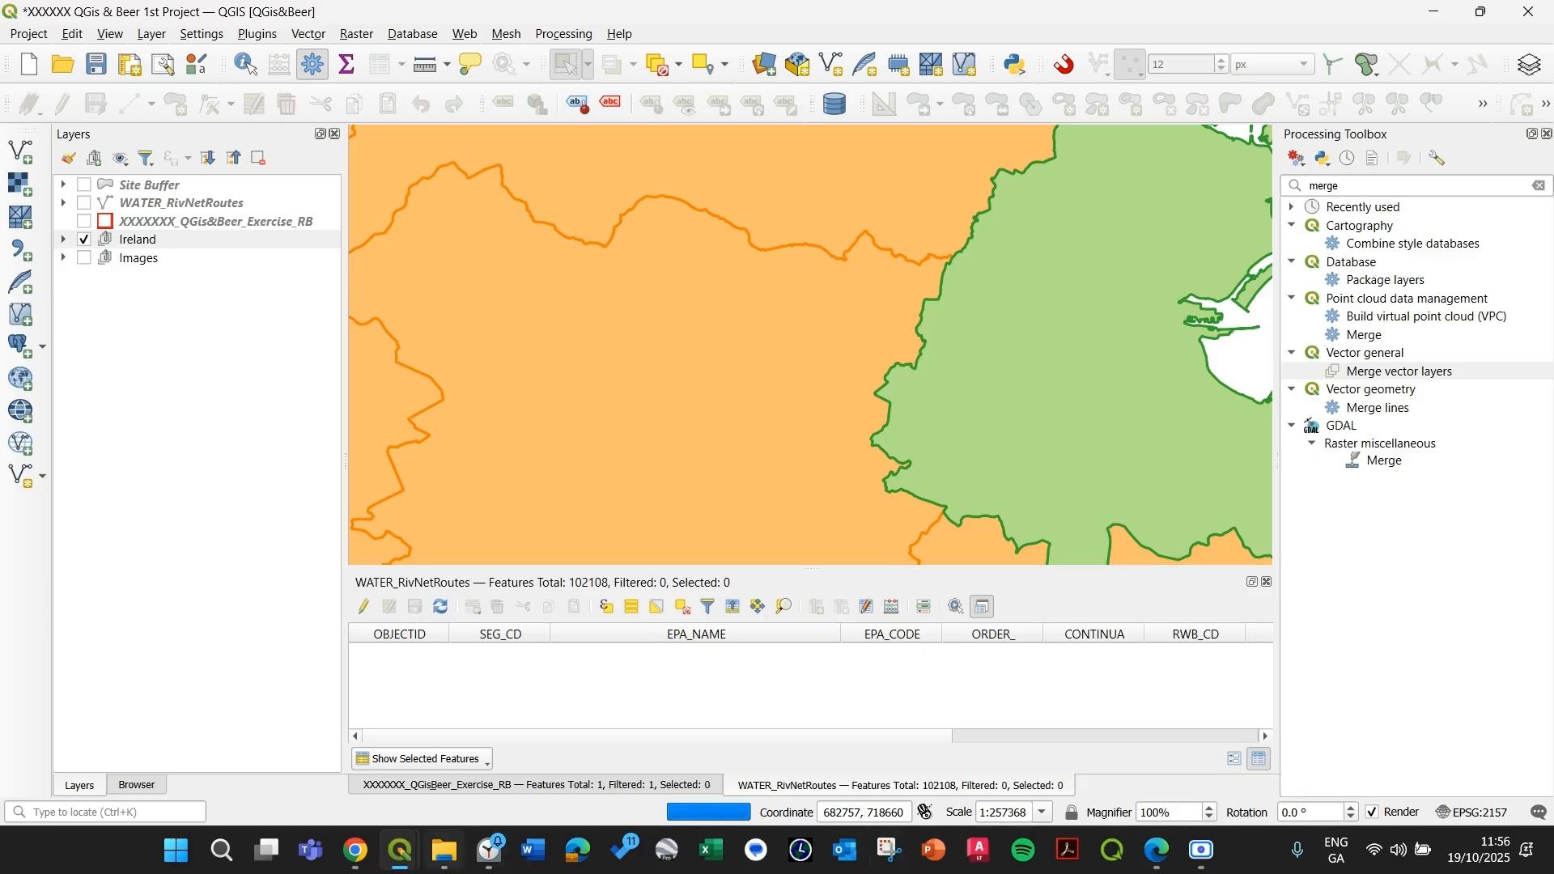
# - Switch back to the 1.A4.SiteLocation layout and set Map 2's extent to match the main canvas
pyautogui.moveTo(399, 850)
pyautogui.click(482, 733)
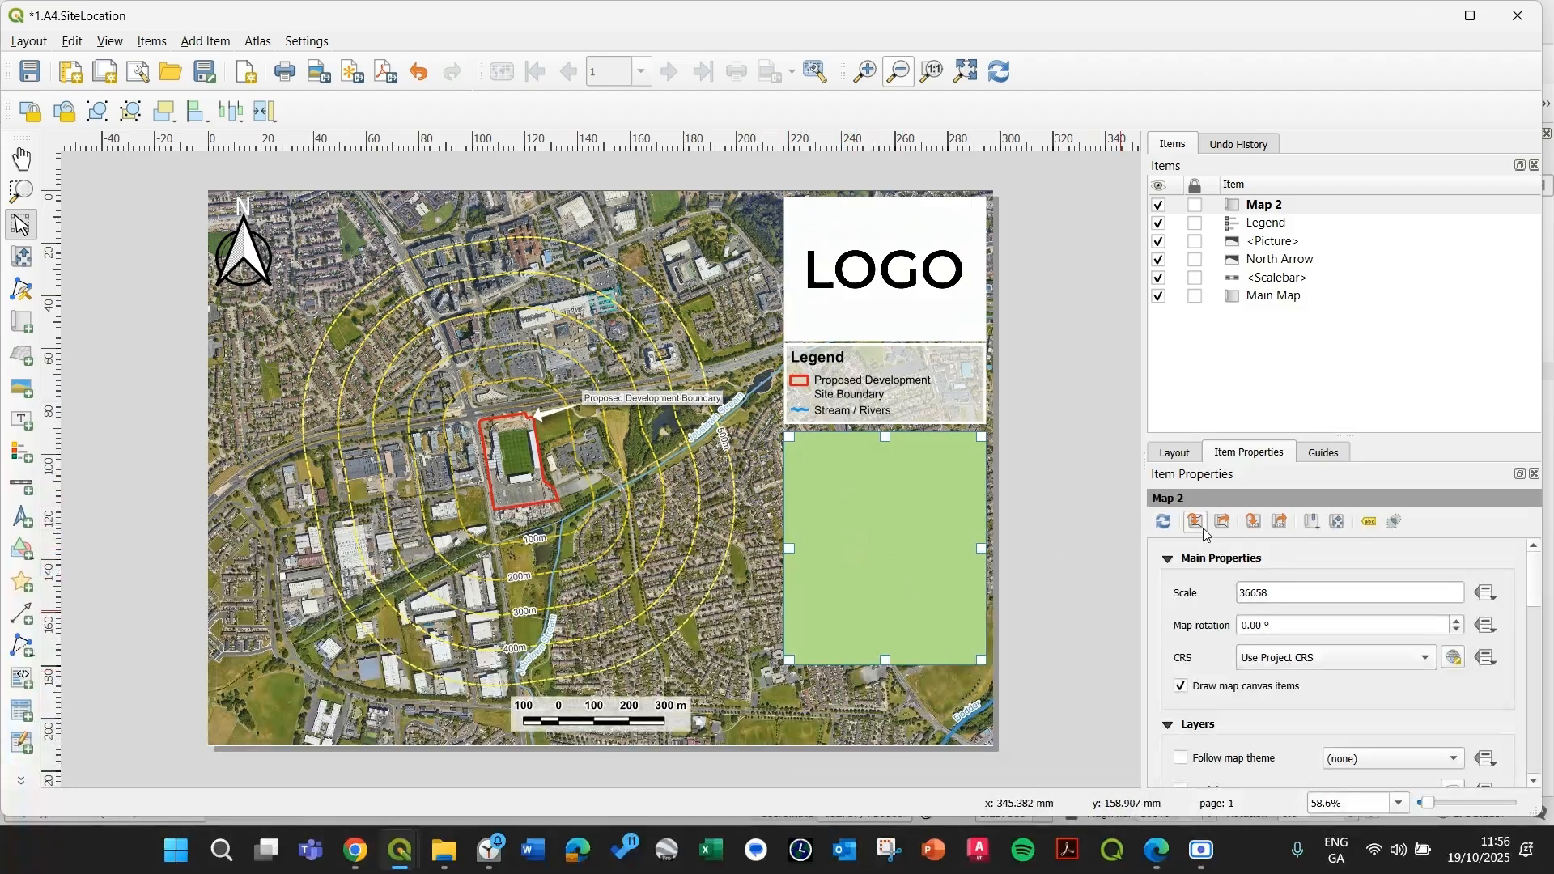
pyautogui.click(1285, 207)
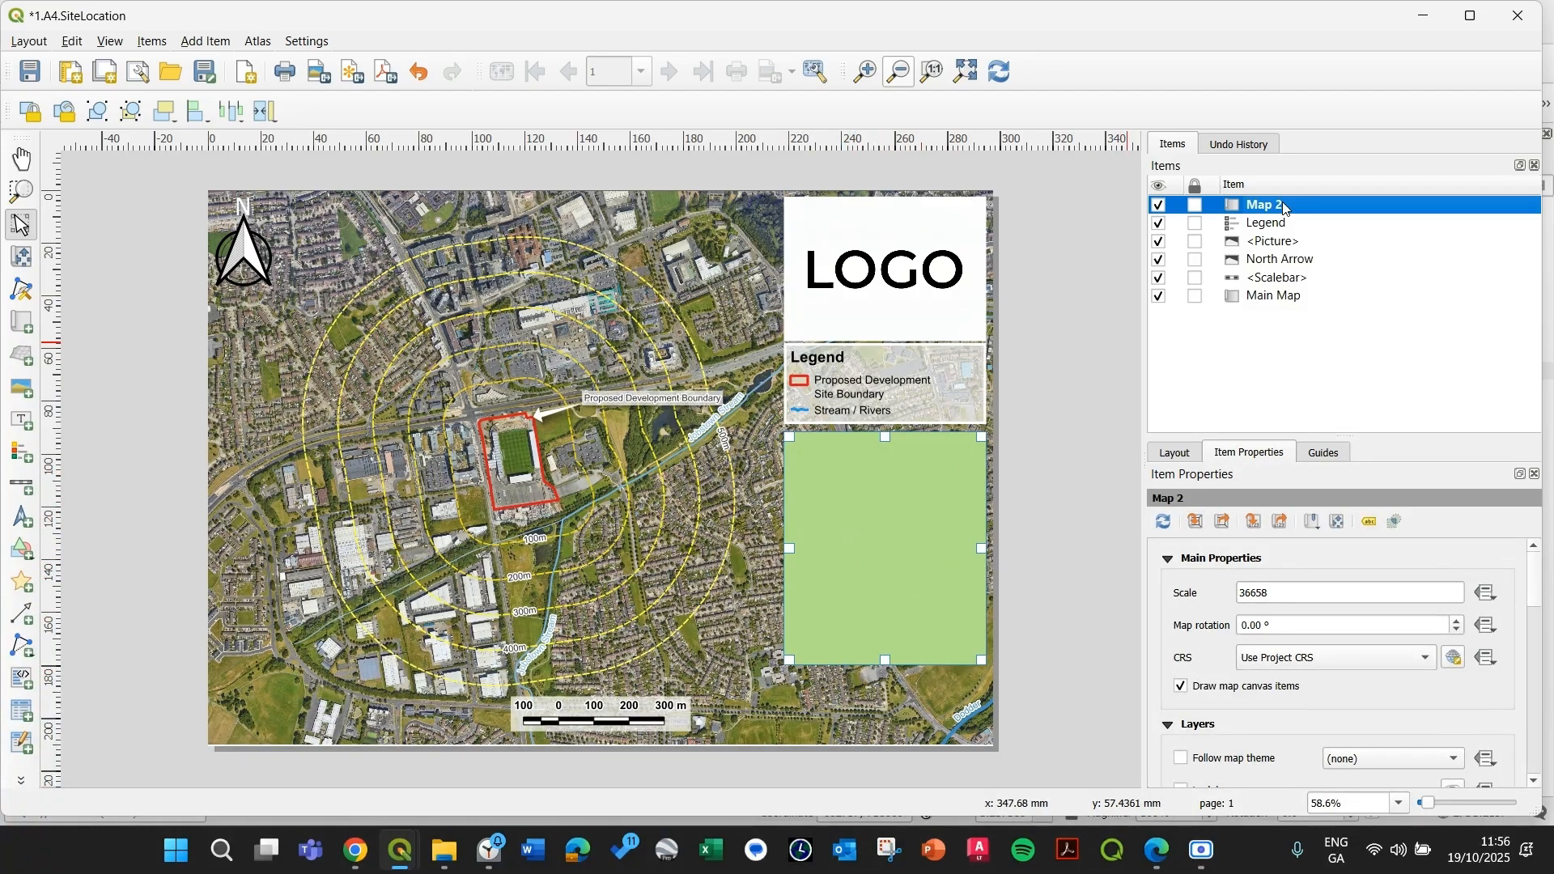
pyautogui.click(1196, 521)
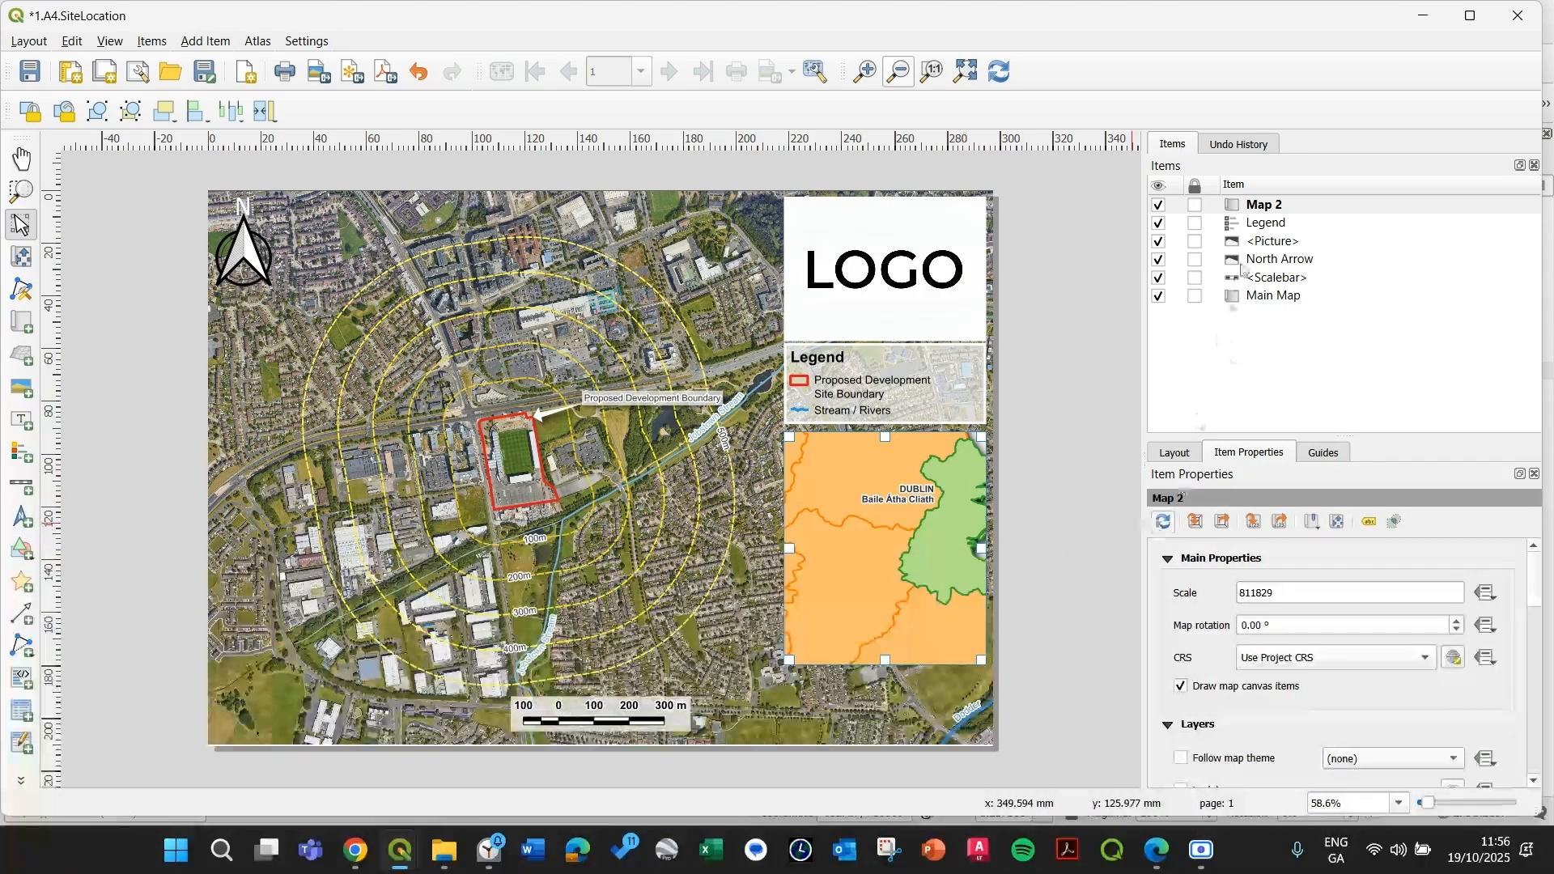
# - Rename Map 2 as Location and place it directly above Main Map in the item order
pyautogui.click(1257, 206)
pyautogui.rightClick(1257, 206)
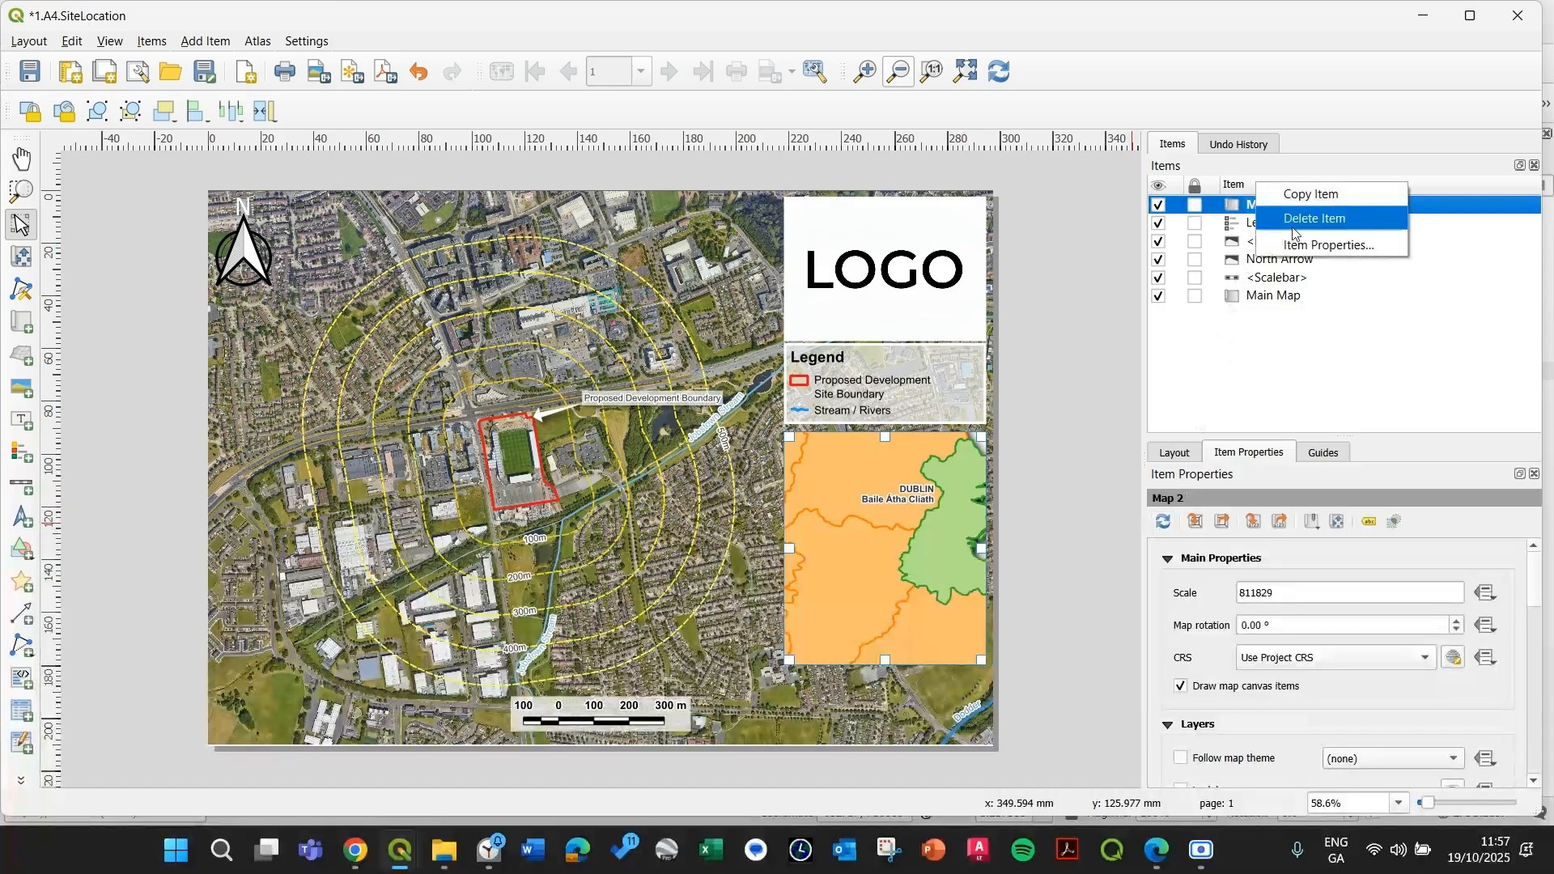
pyautogui.doubleClick(1244, 207)
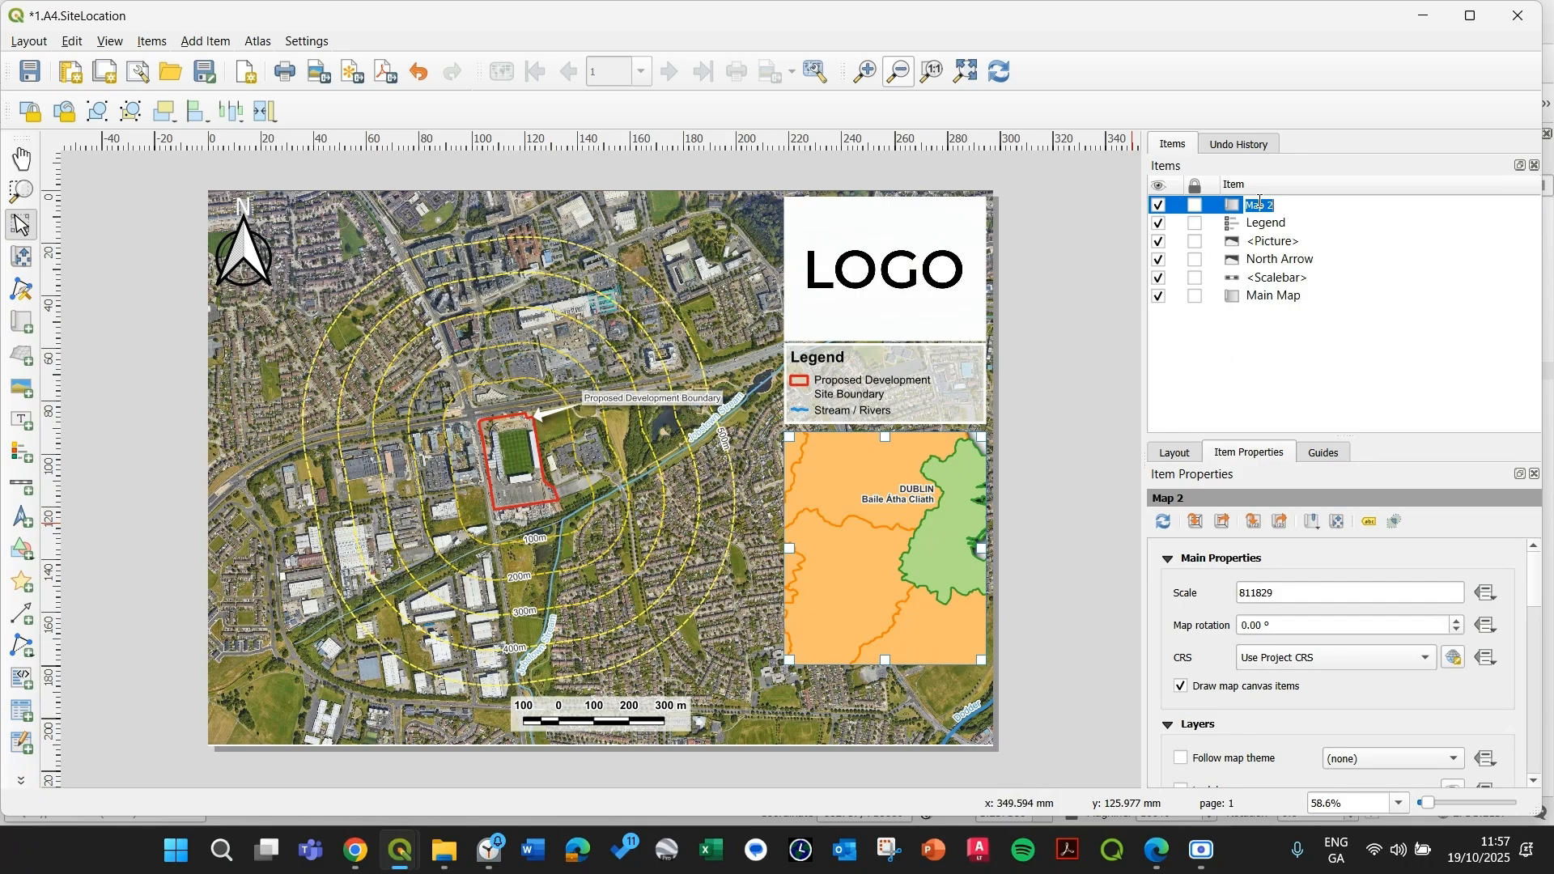
pyautogui.write('Location')
pyautogui.press('Return')
pyautogui.moveTo(1265, 207); pyautogui.dragTo(1263, 289)
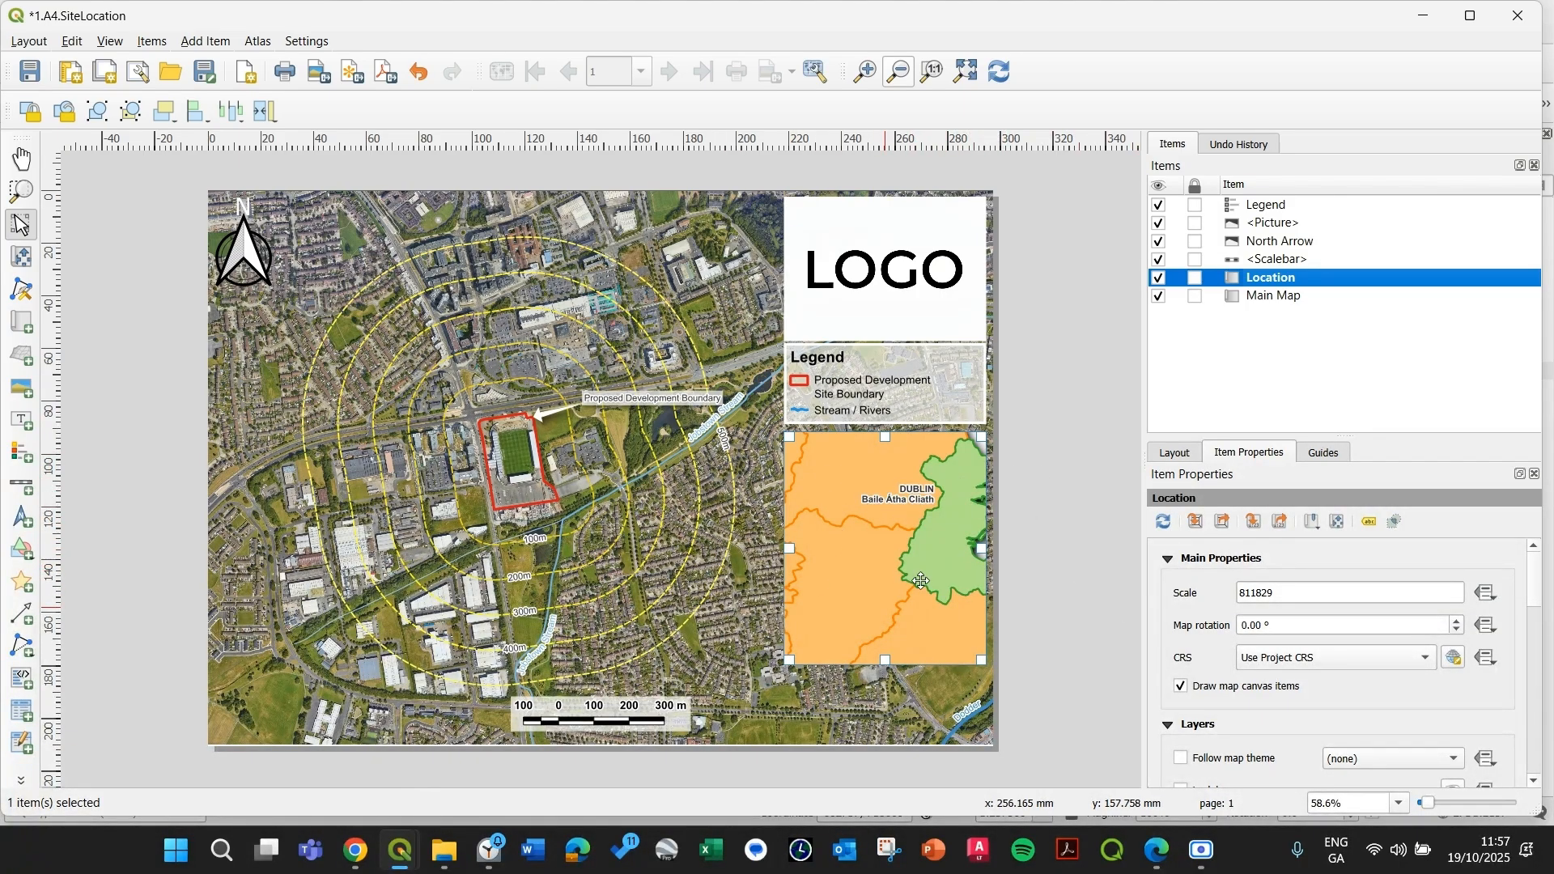
# - Set the Location map's scale to 5000000
pyautogui.doubleClick(1286, 594)
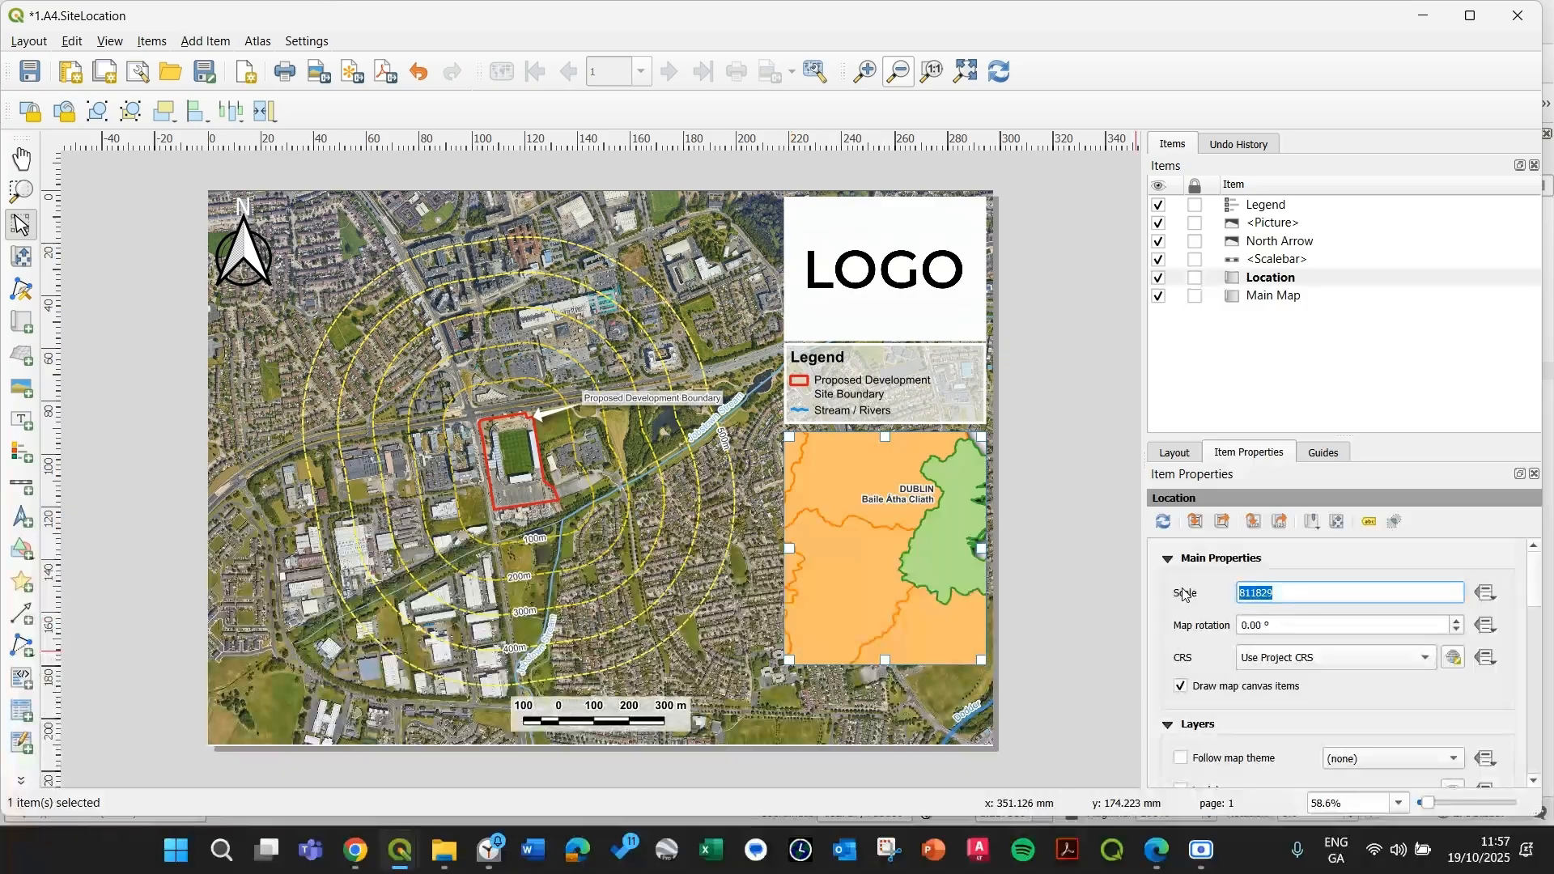
pyautogui.write('5000000')
pyautogui.click(1094, 614)
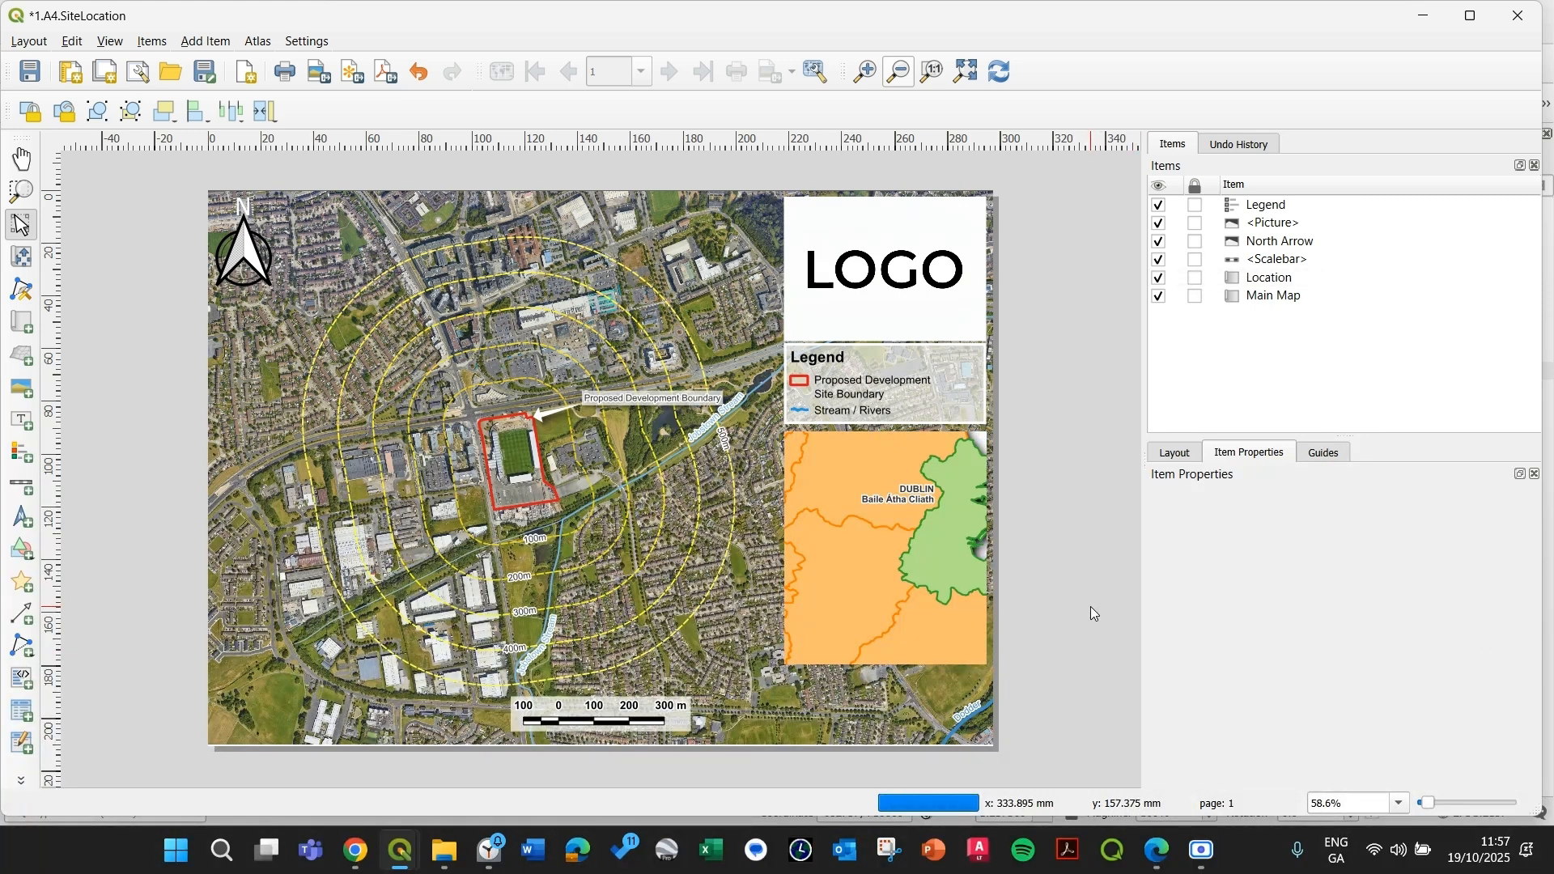
pyautogui.click(940, 561)
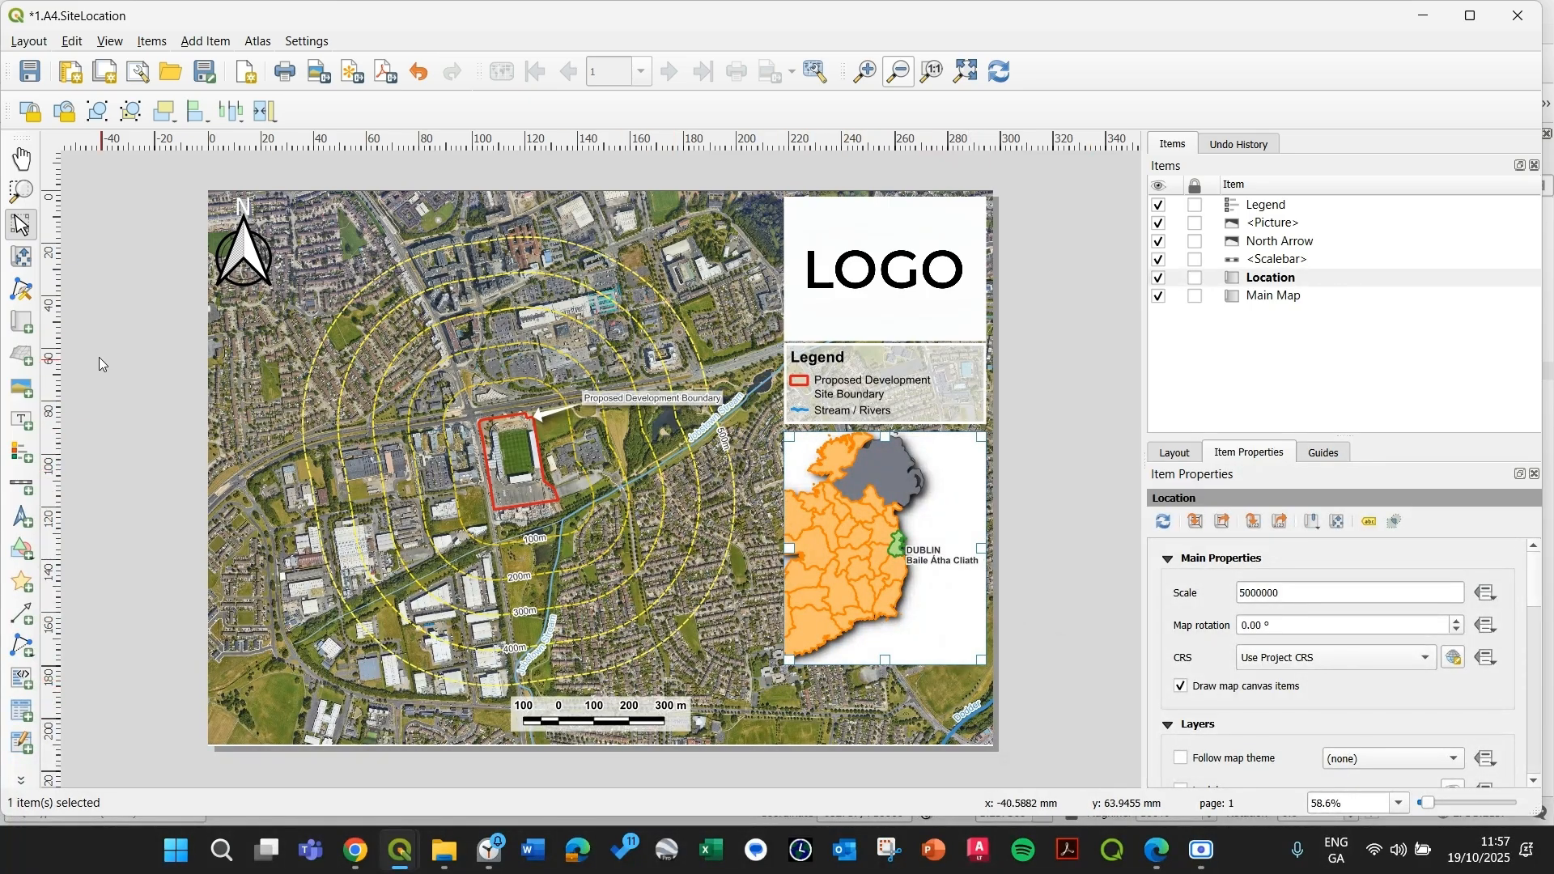
# - Shift the Location map's content so all of Ireland fits inside the frame, and extend the frame's lower edge slightly downward
pyautogui.click(19, 259)
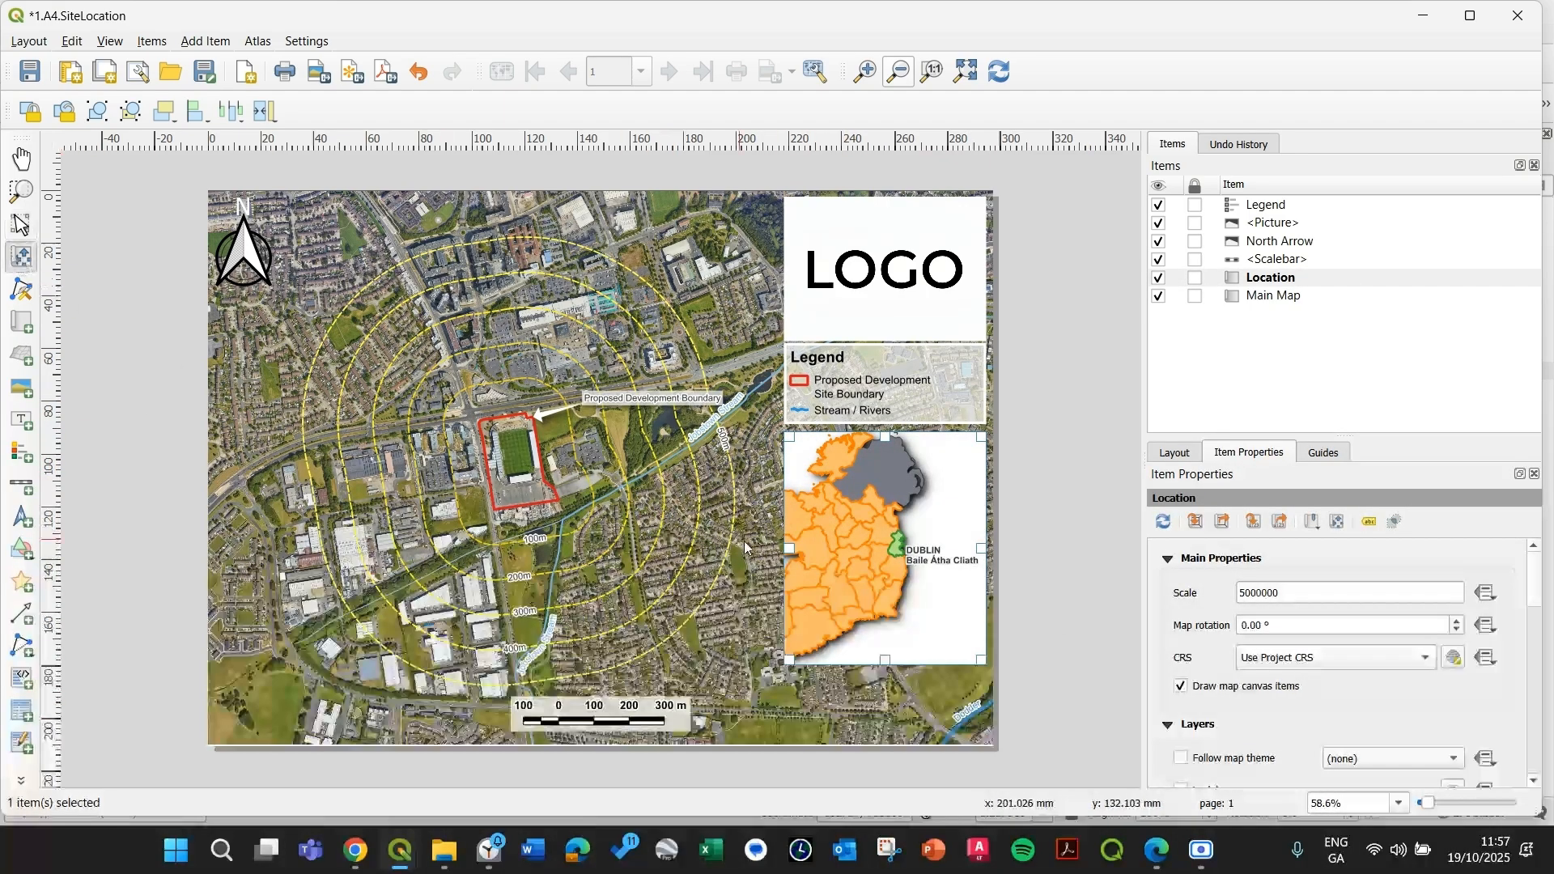
pyautogui.moveTo(850, 532); pyautogui.dragTo(901, 547)
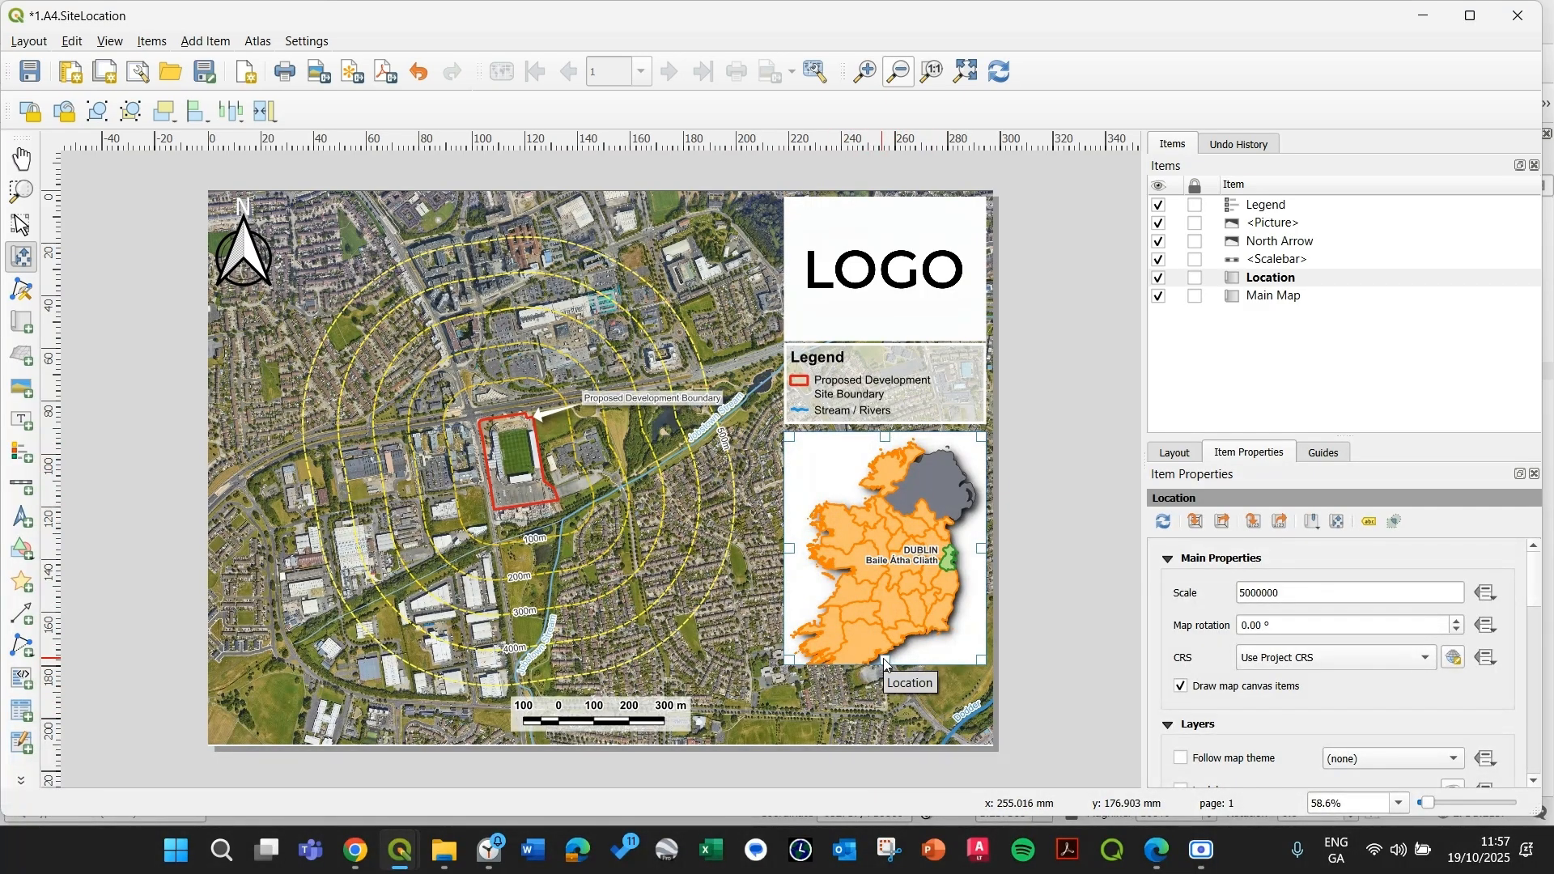
pyautogui.click(21, 226)
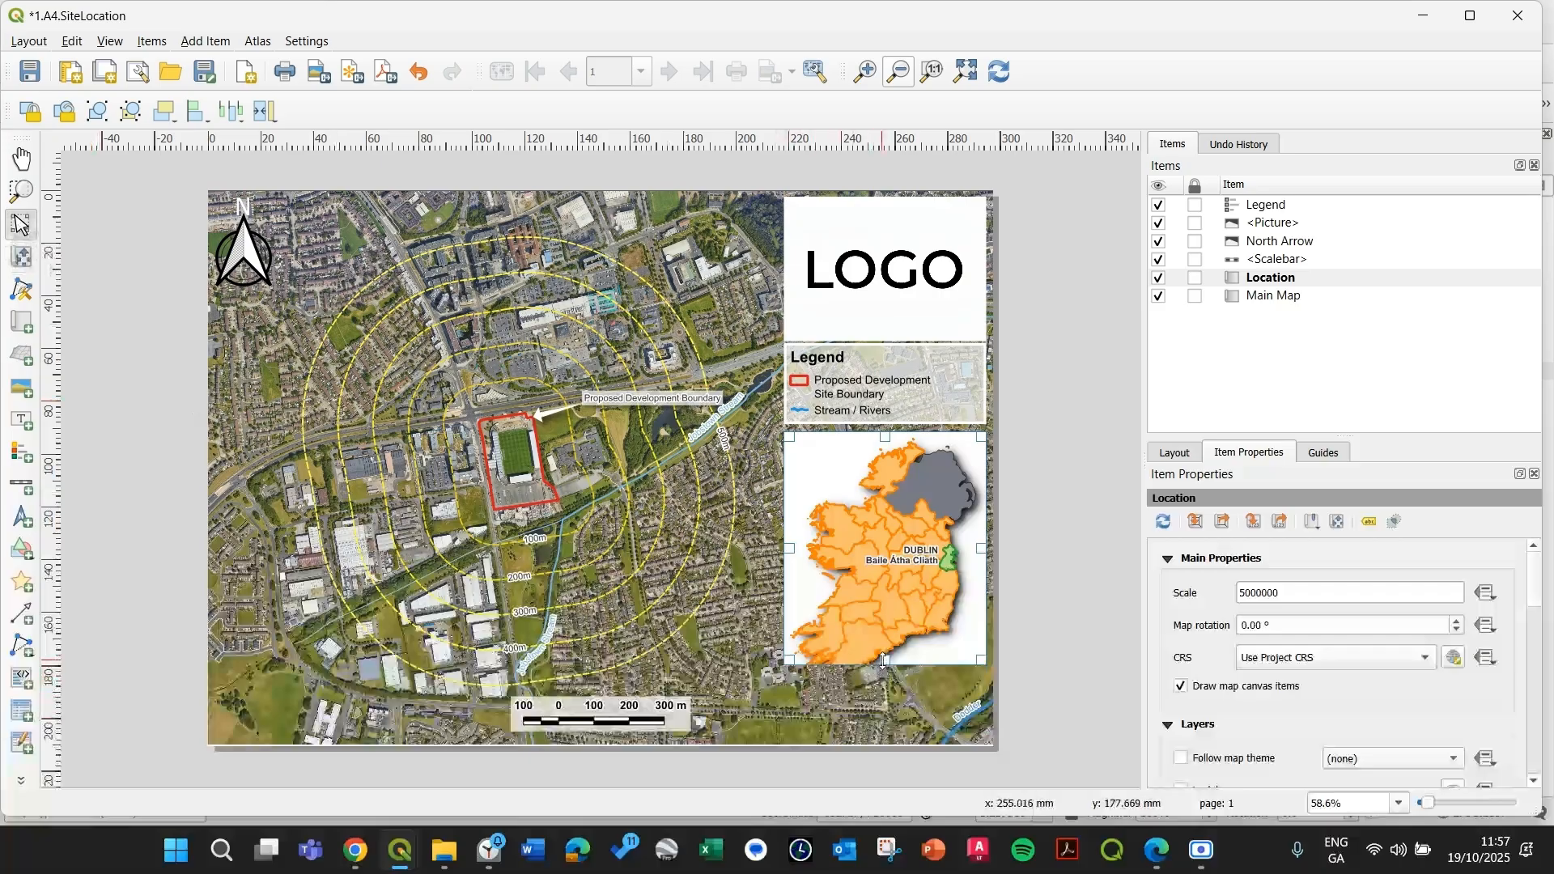
pyautogui.moveTo(885, 661); pyautogui.dragTo(885, 681)
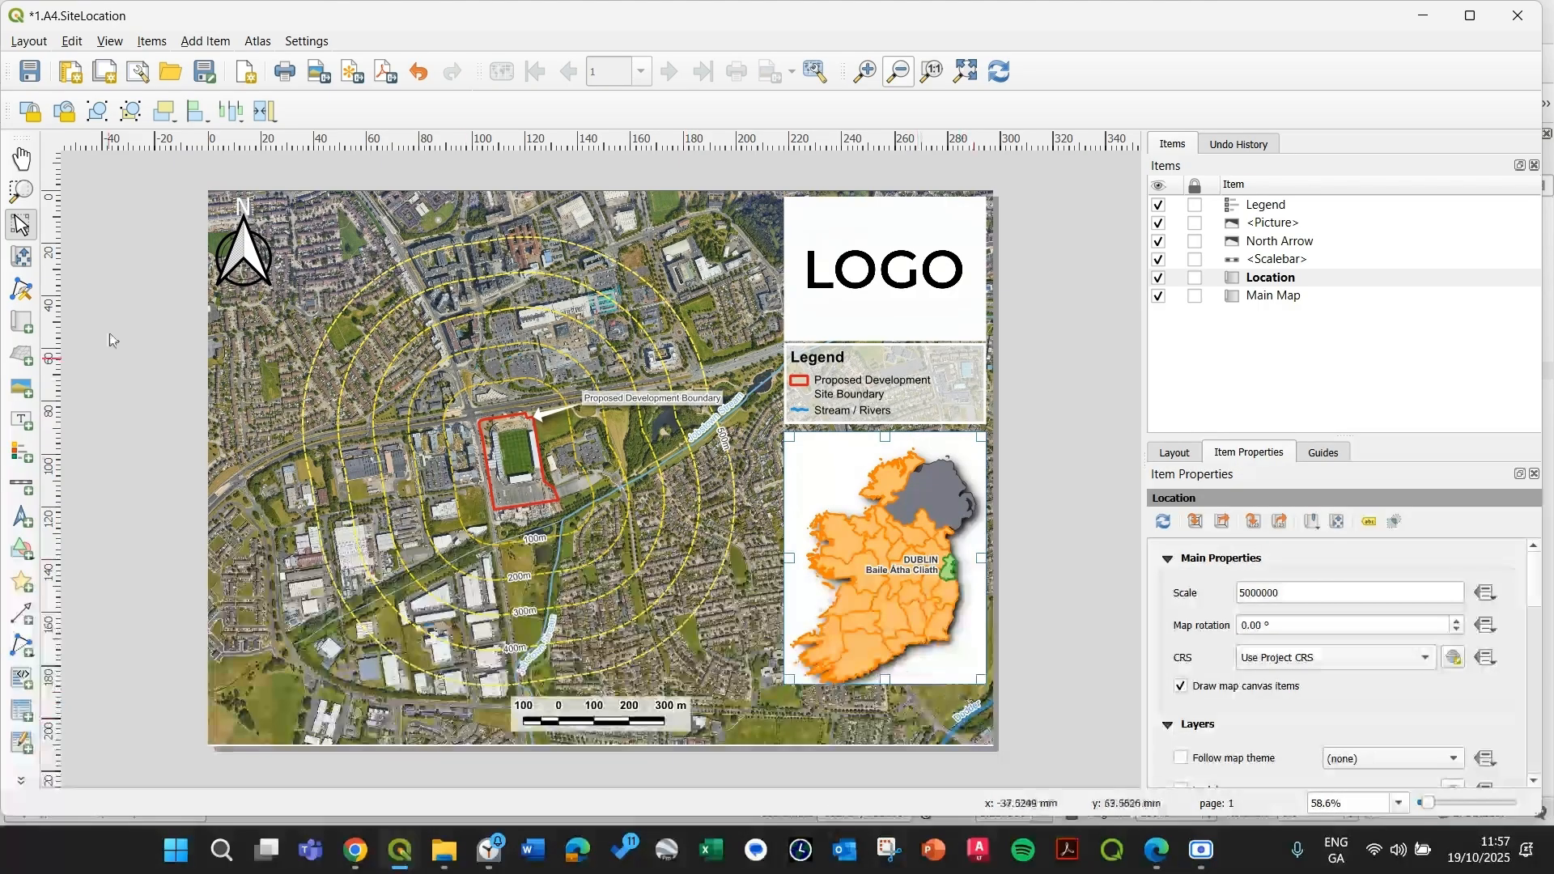
pyautogui.press('c')
pyautogui.moveTo(866, 560); pyautogui.dragTo(868, 550)
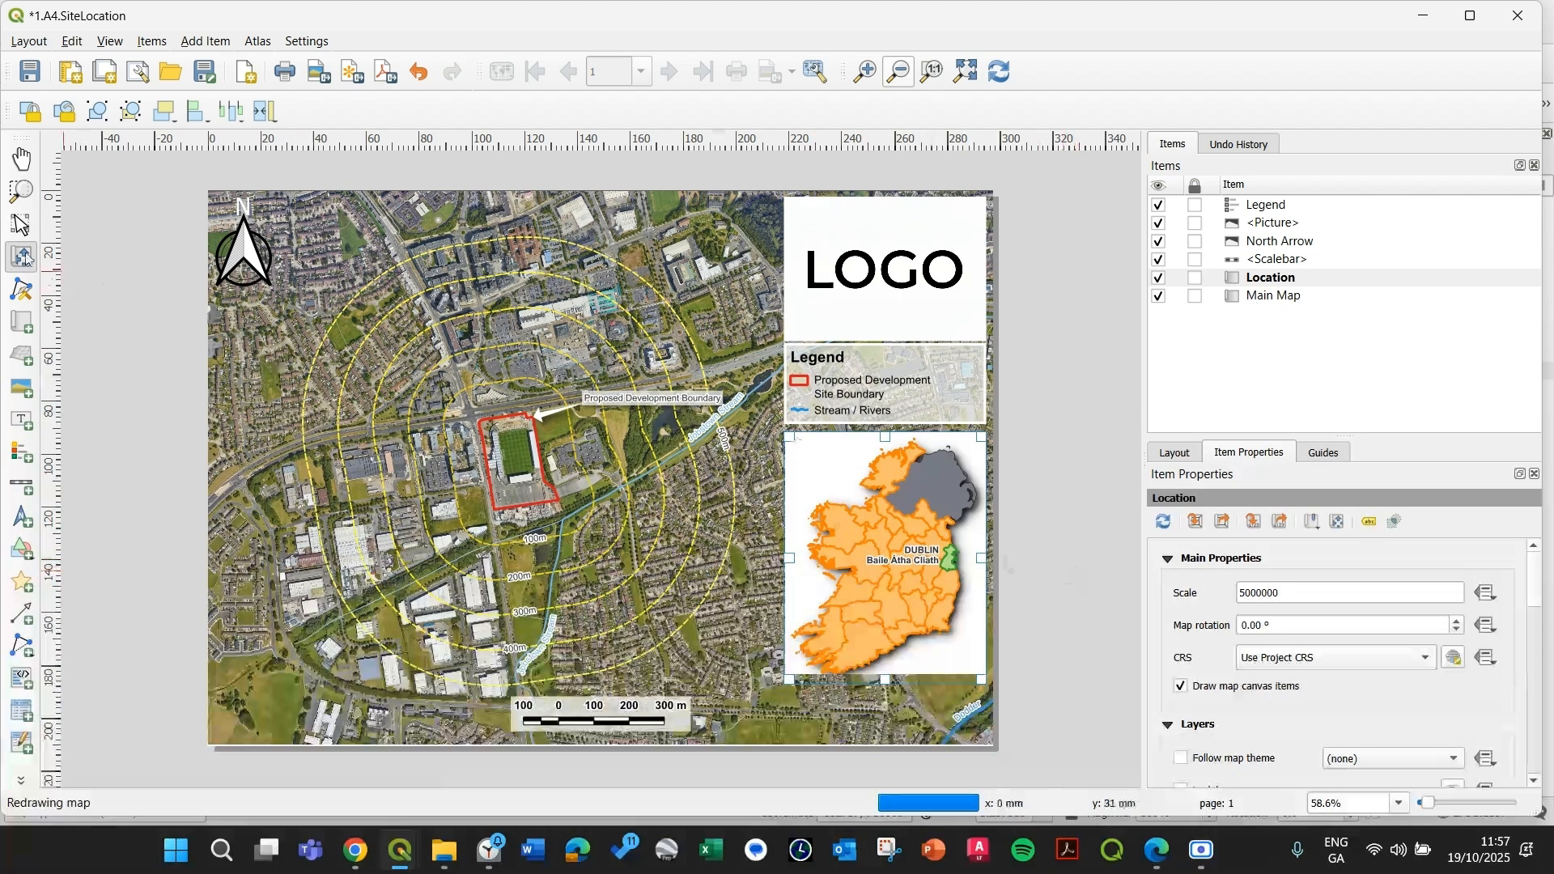
# - Move the Location map down into the lower-right corner of the layout page
pyautogui.click(21, 223)
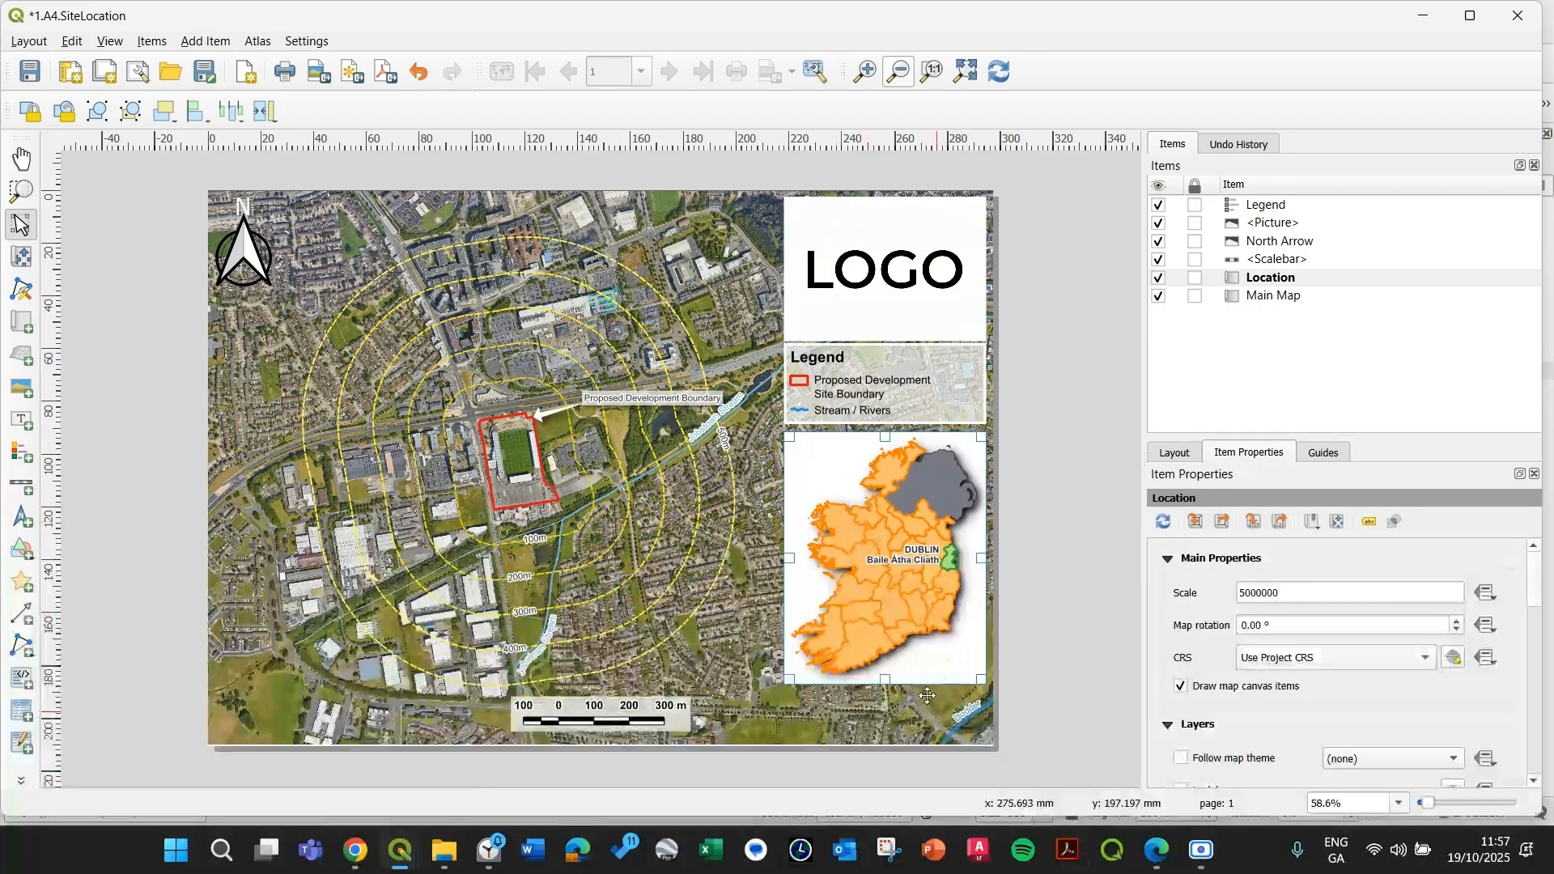
pyautogui.moveTo(877, 613); pyautogui.dragTo(880, 667)
pyautogui.click(1071, 638)
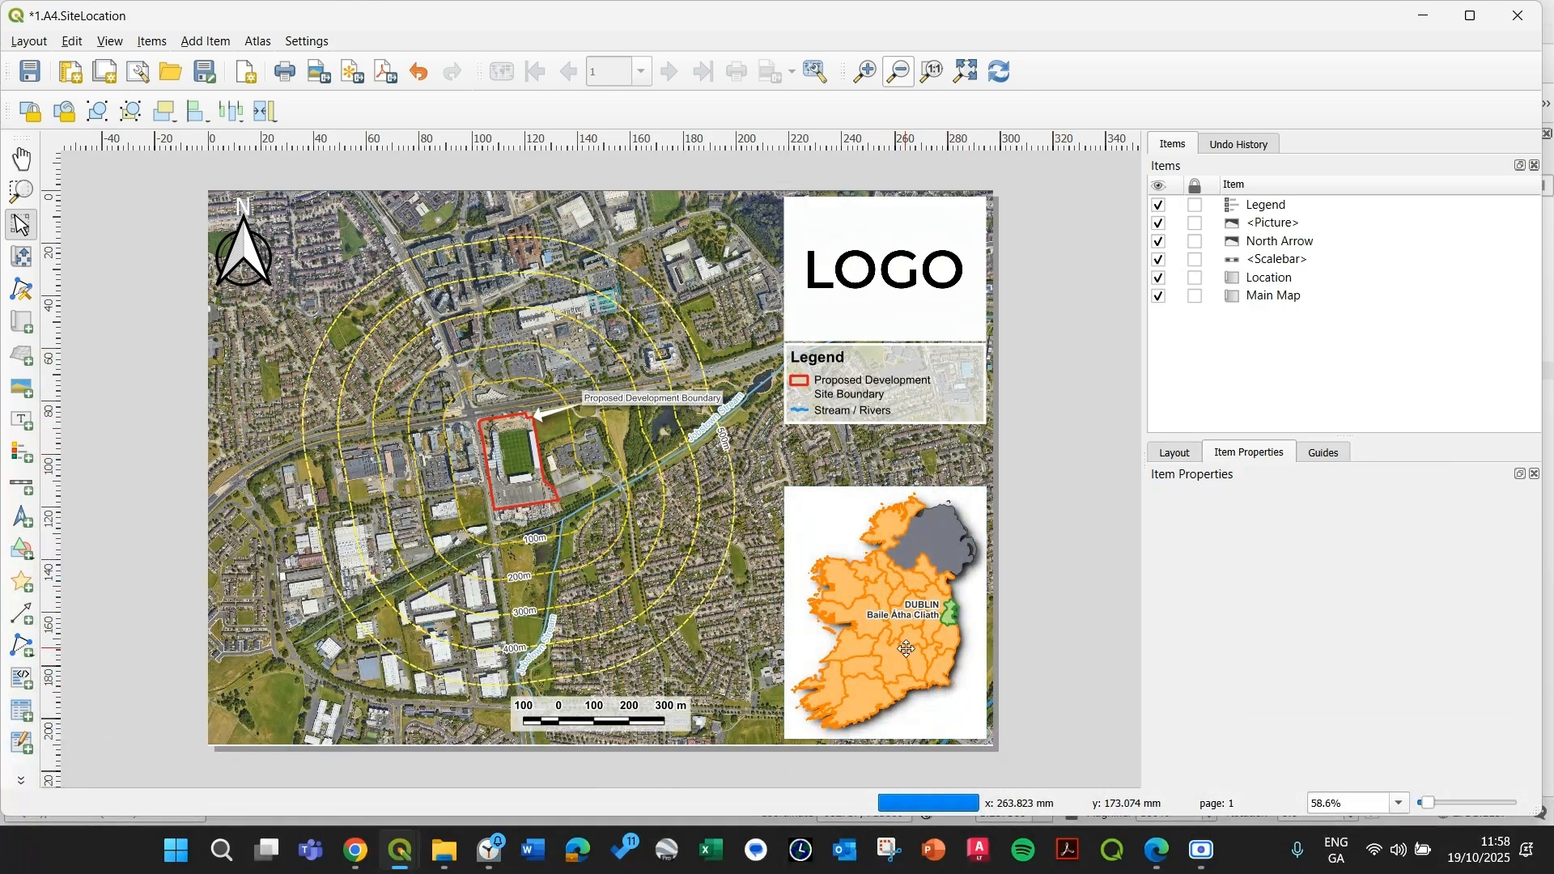
# - Turn off the Location map's background and save the layout
pyautogui.click(906, 649)
pyautogui.scroll(-5, 1159, 682)
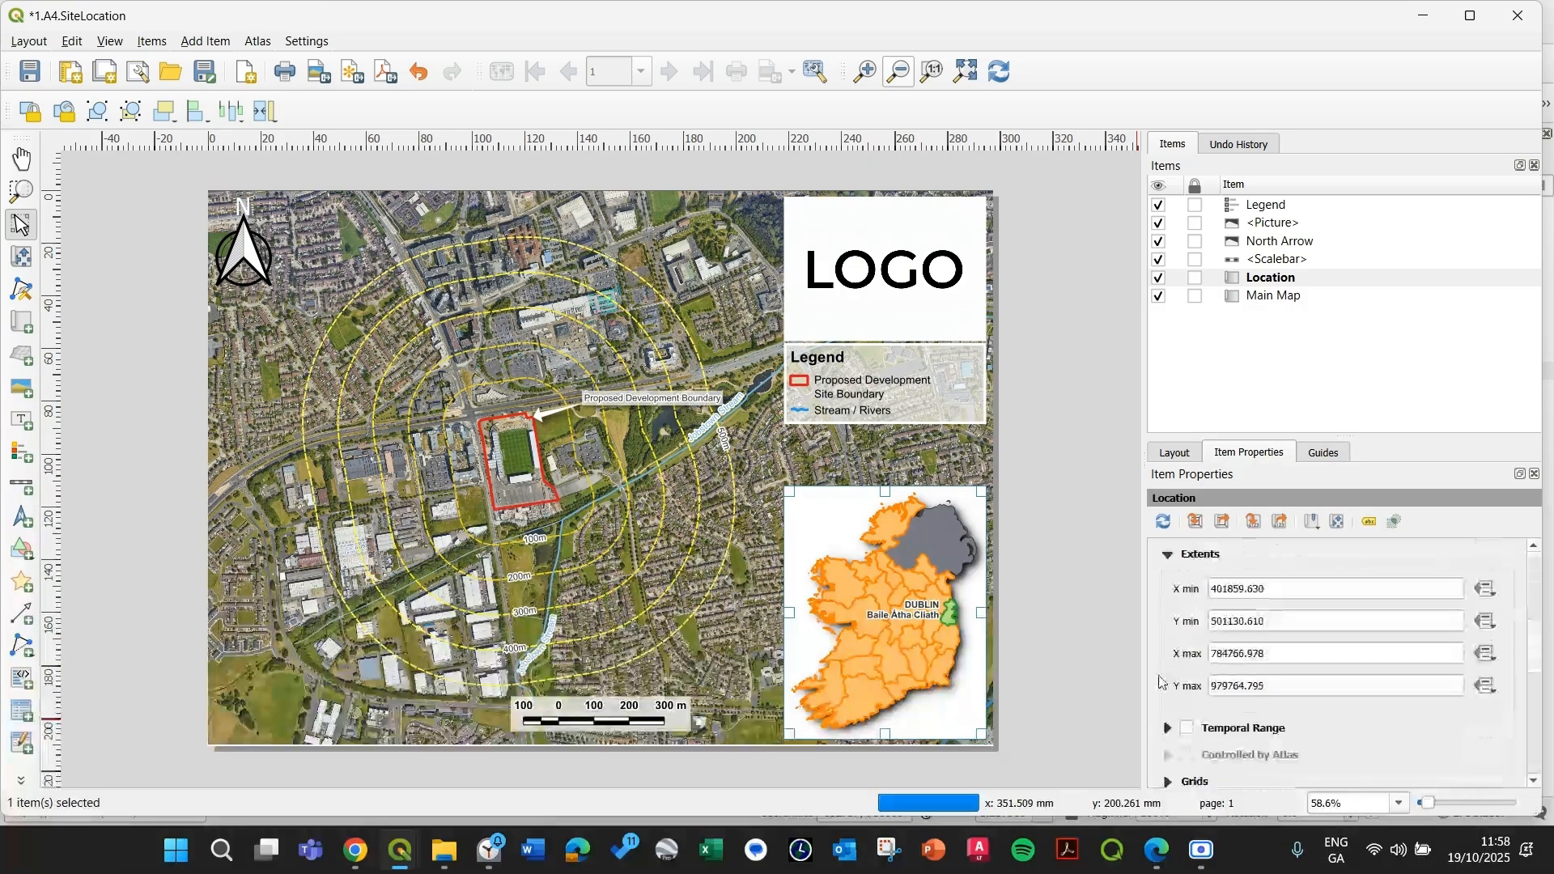
pyautogui.scroll(-4, 1170, 739)
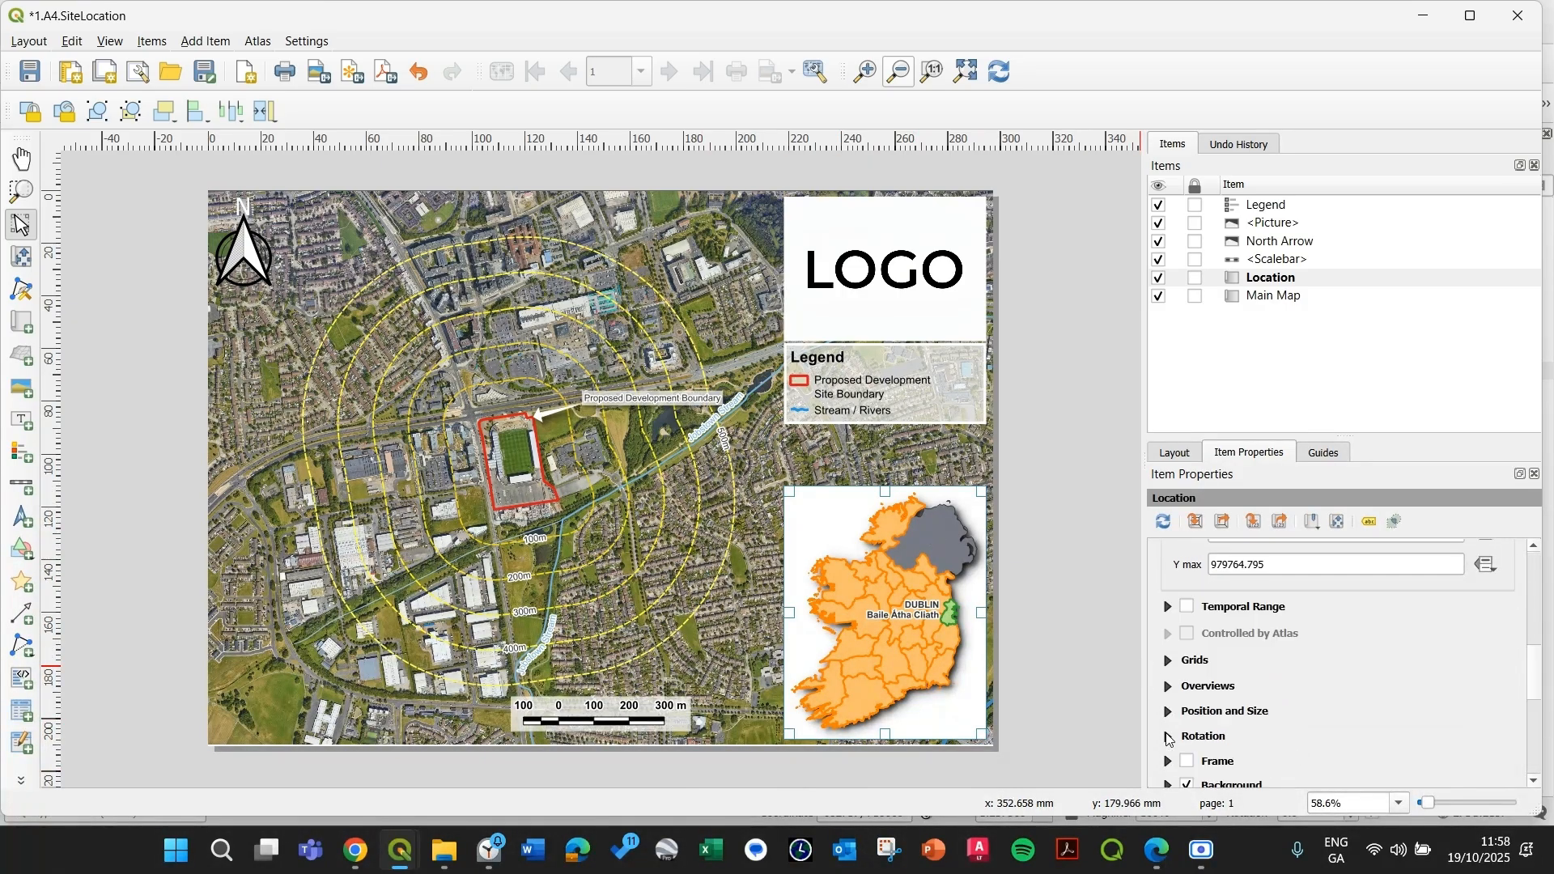
pyautogui.scroll(-1, 1170, 740)
pyautogui.click(1186, 724)
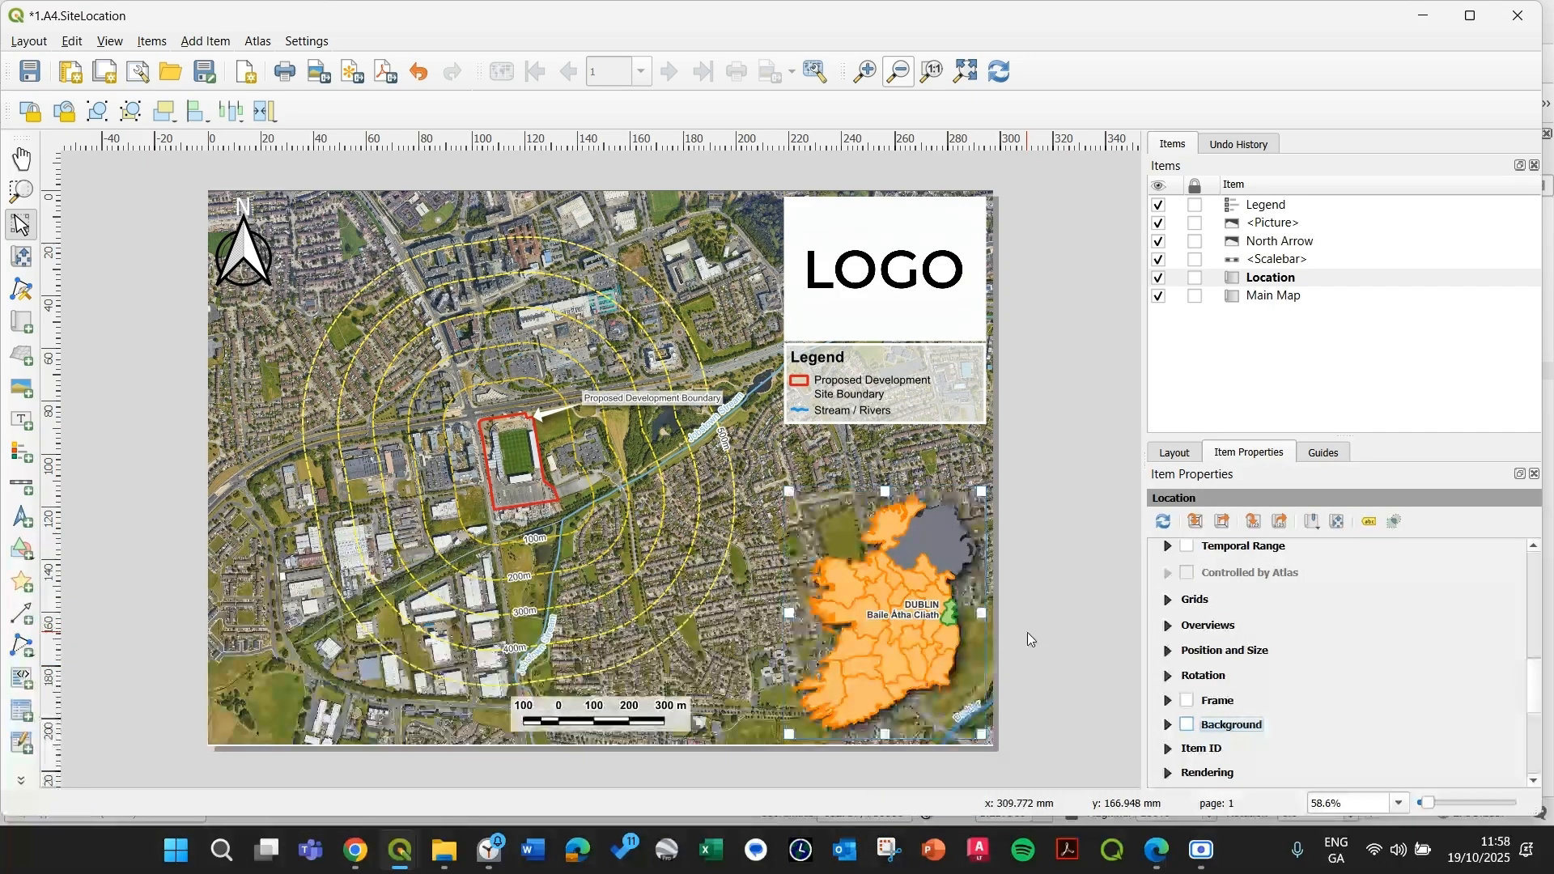
pyautogui.click(1051, 471)
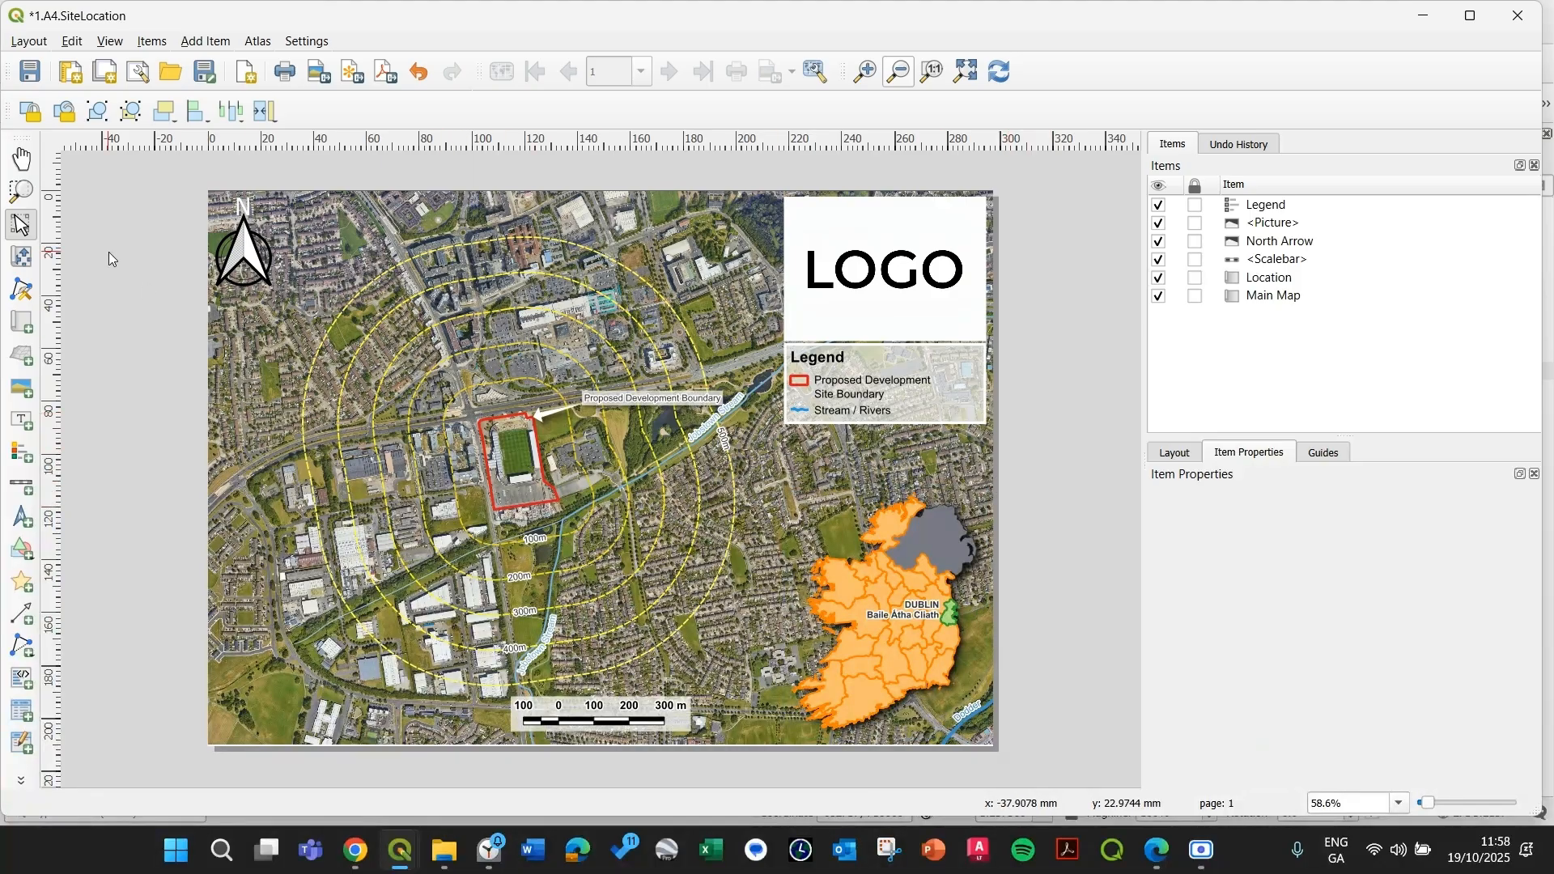
pyautogui.click(30, 72)
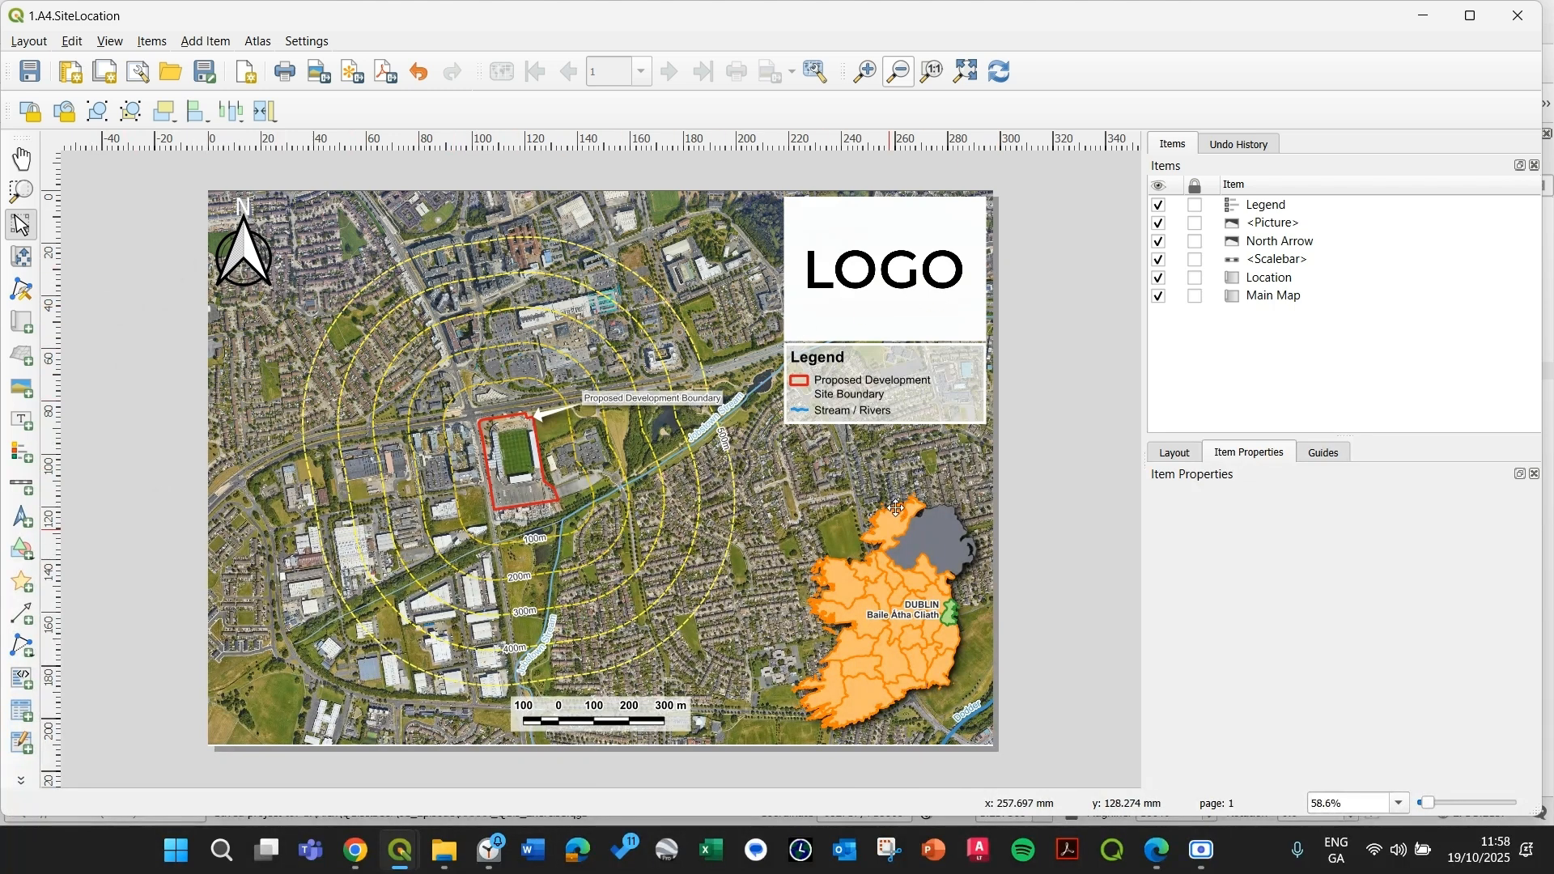
# - Add an overview to the Location map and set its map frame to Main Map
pyautogui.click(883, 628)
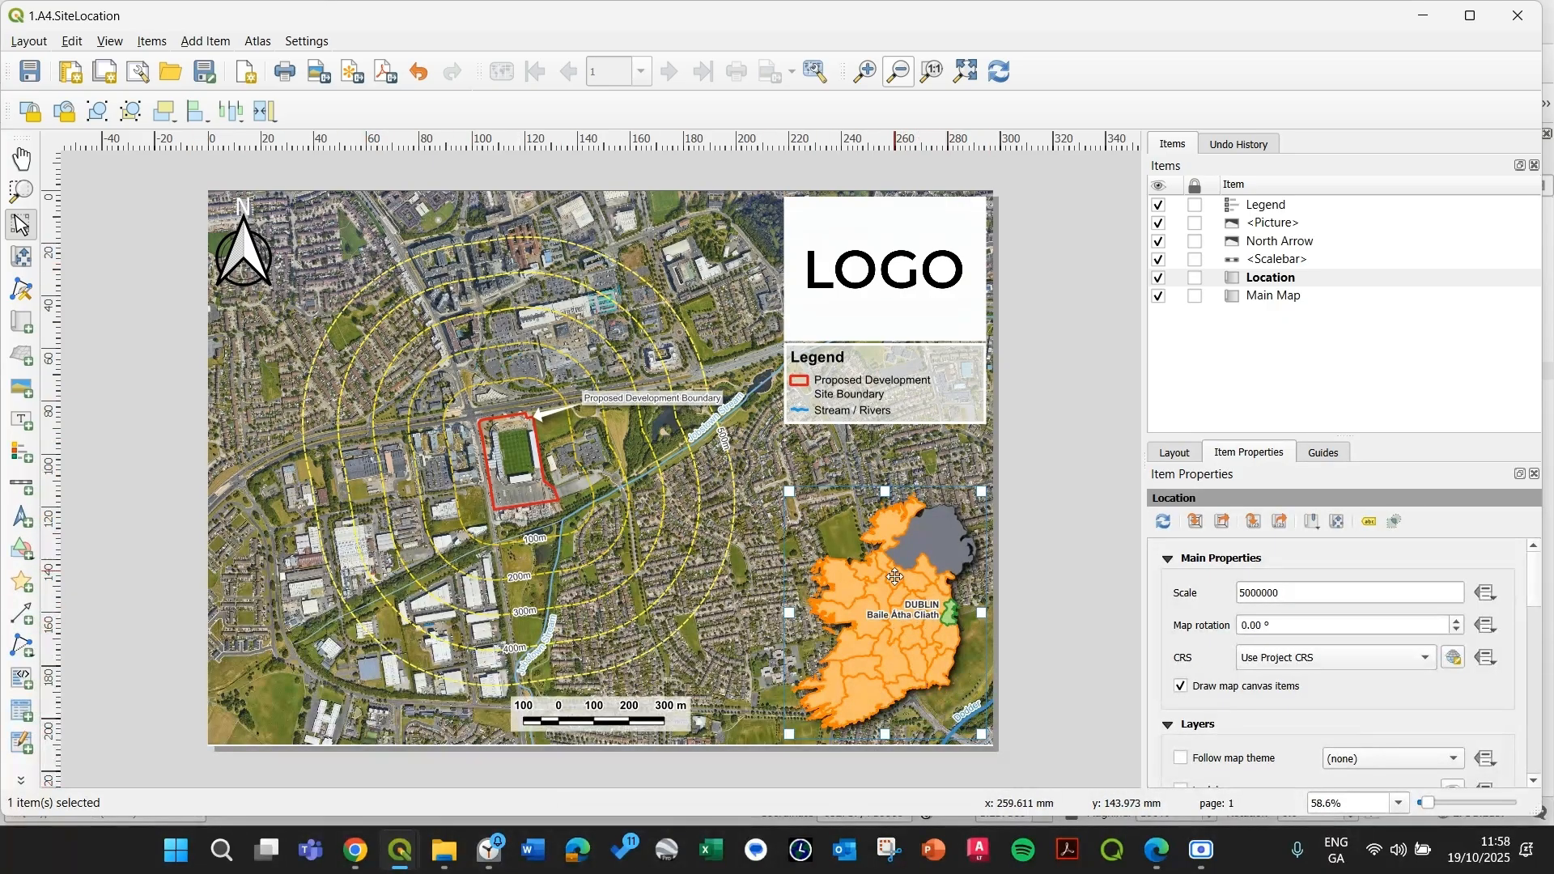
pyautogui.click(1042, 492)
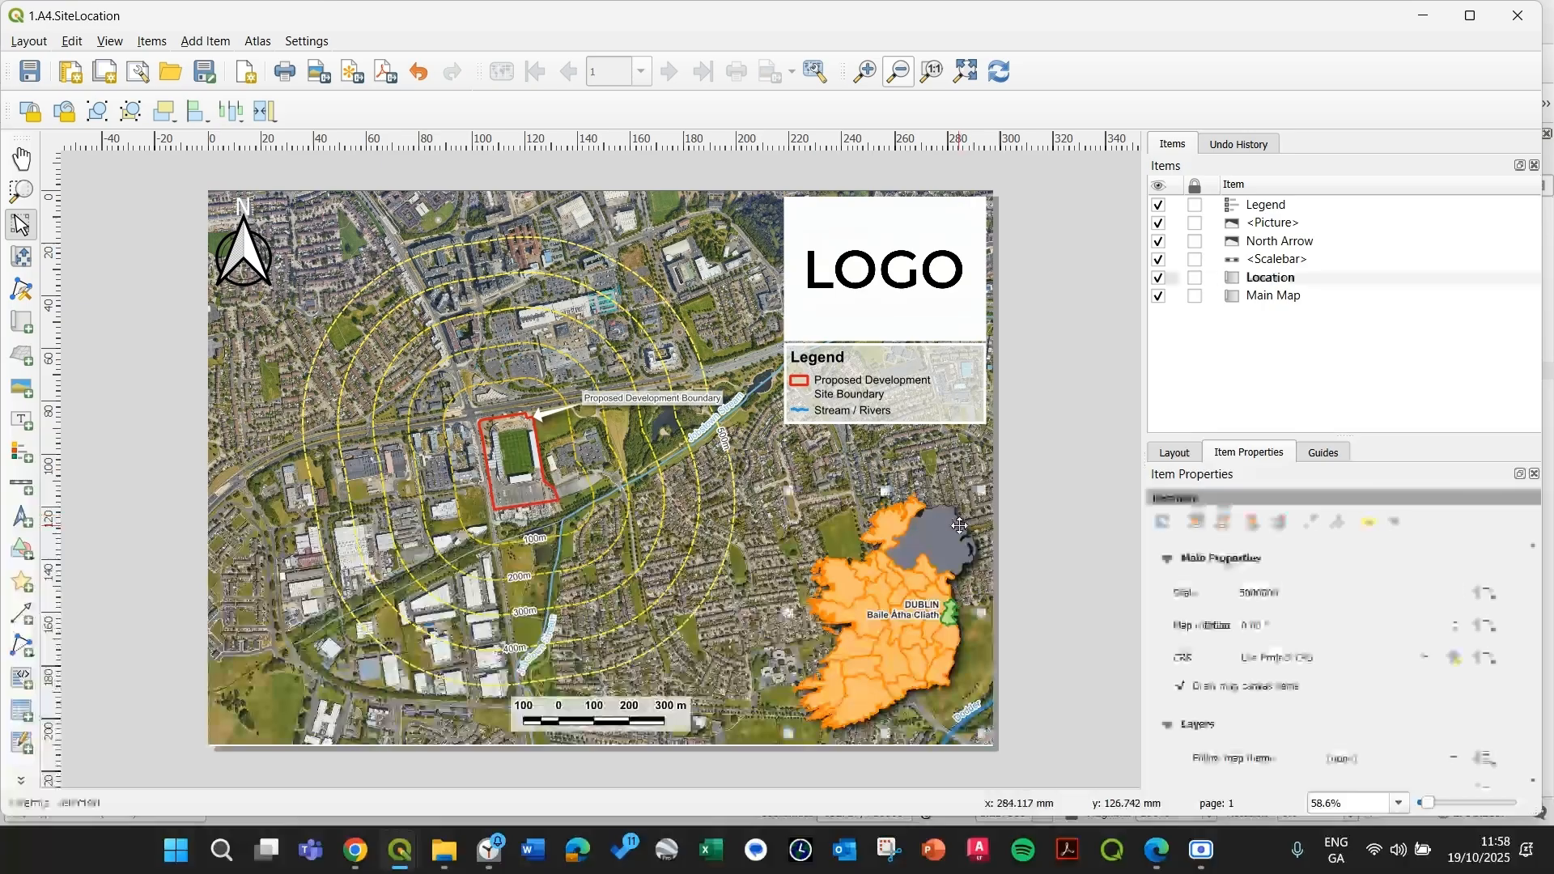
pyautogui.click(959, 526)
pyautogui.scroll(-3, 1184, 619)
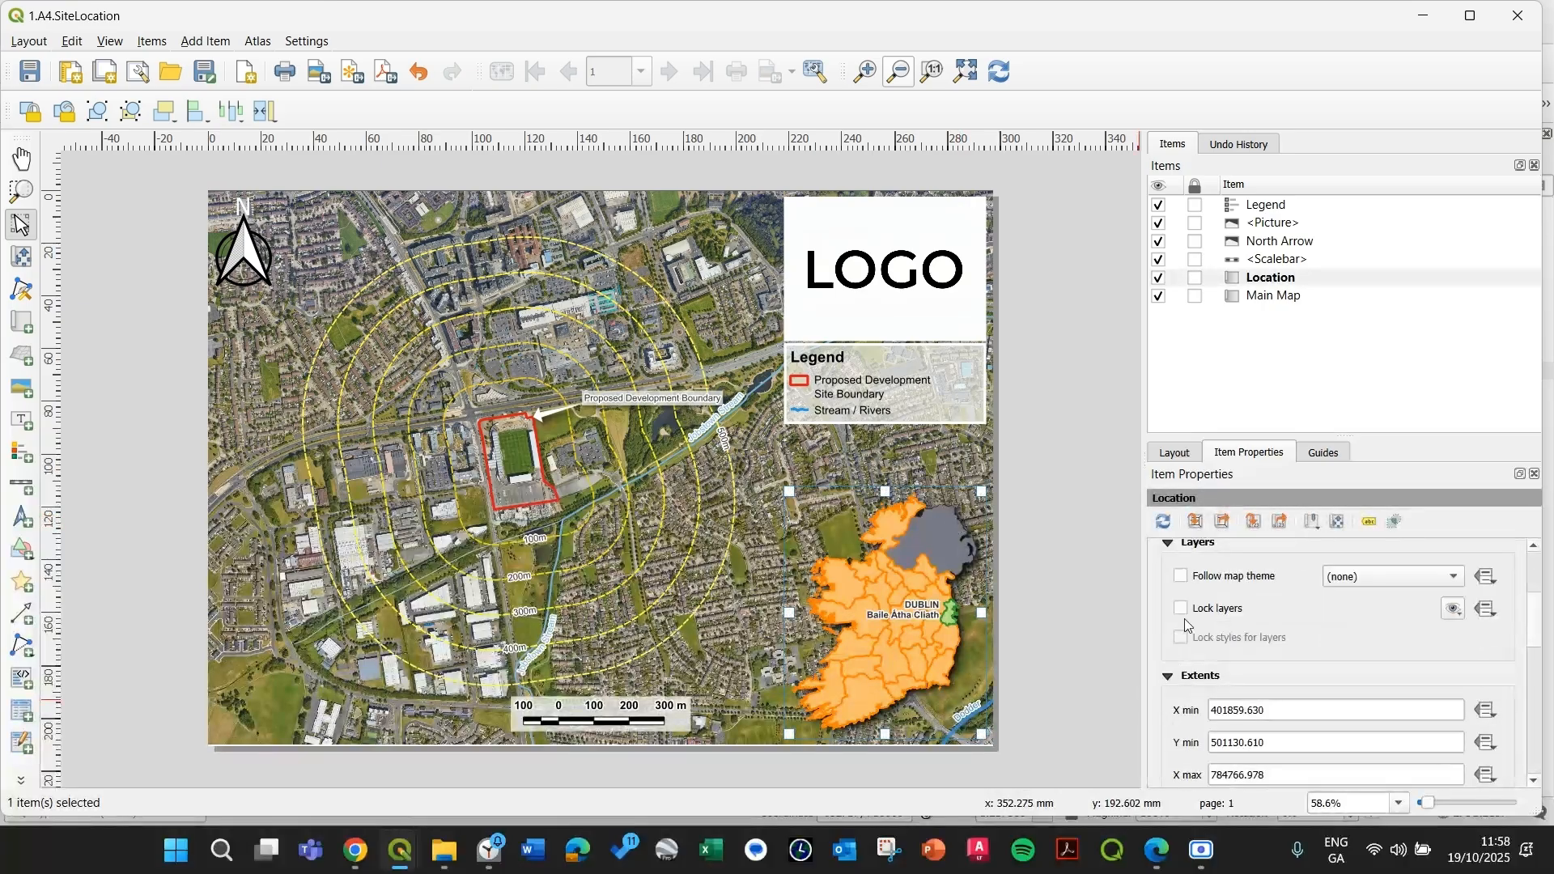
pyautogui.scroll(-8, 1178, 625)
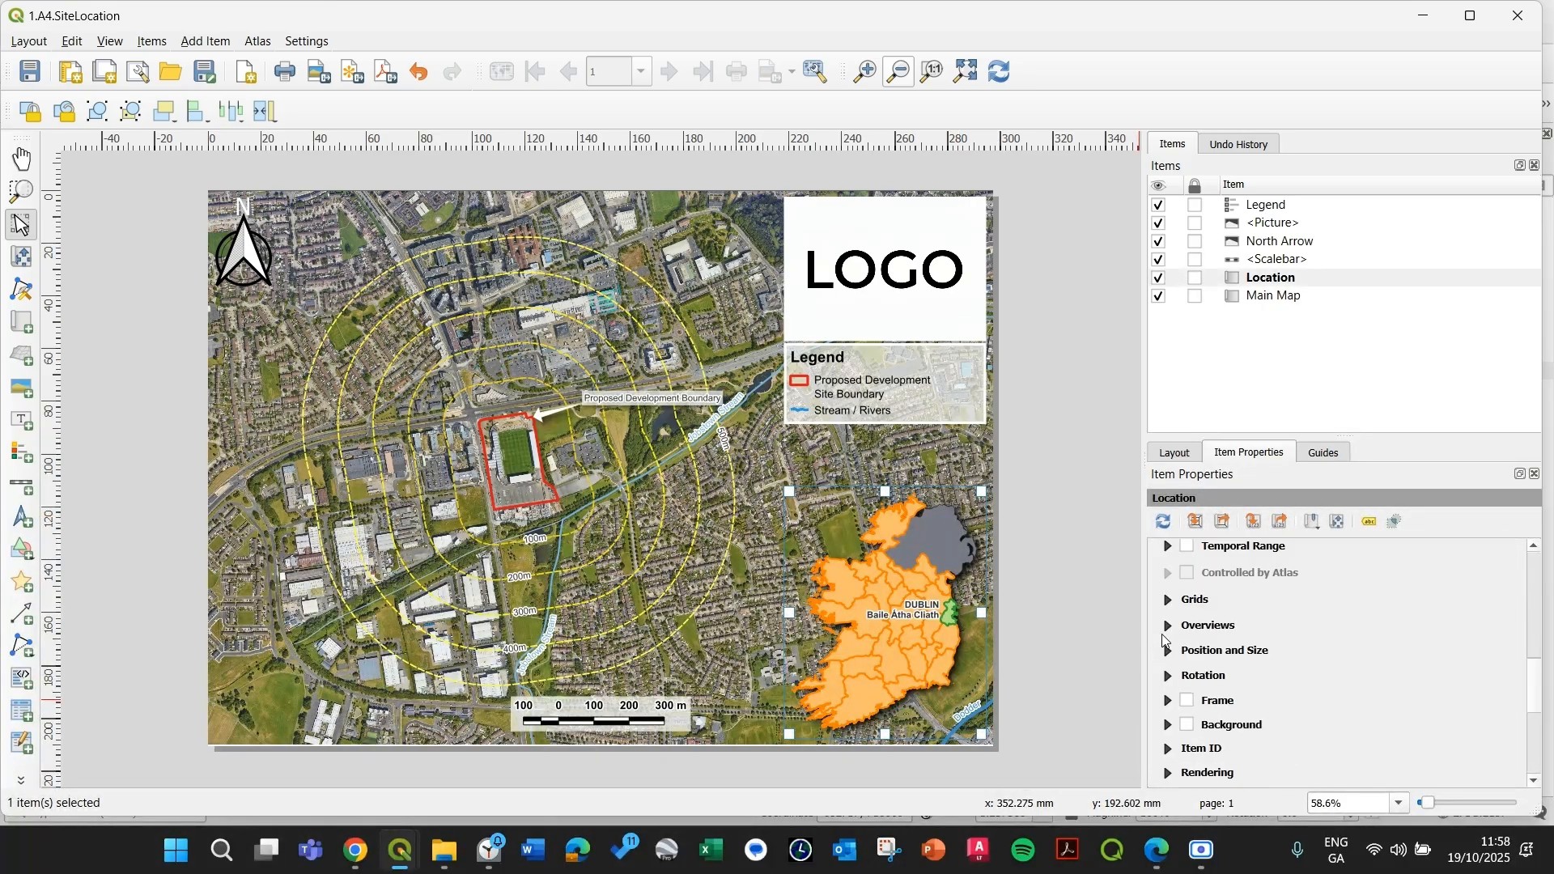
pyautogui.click(1168, 626)
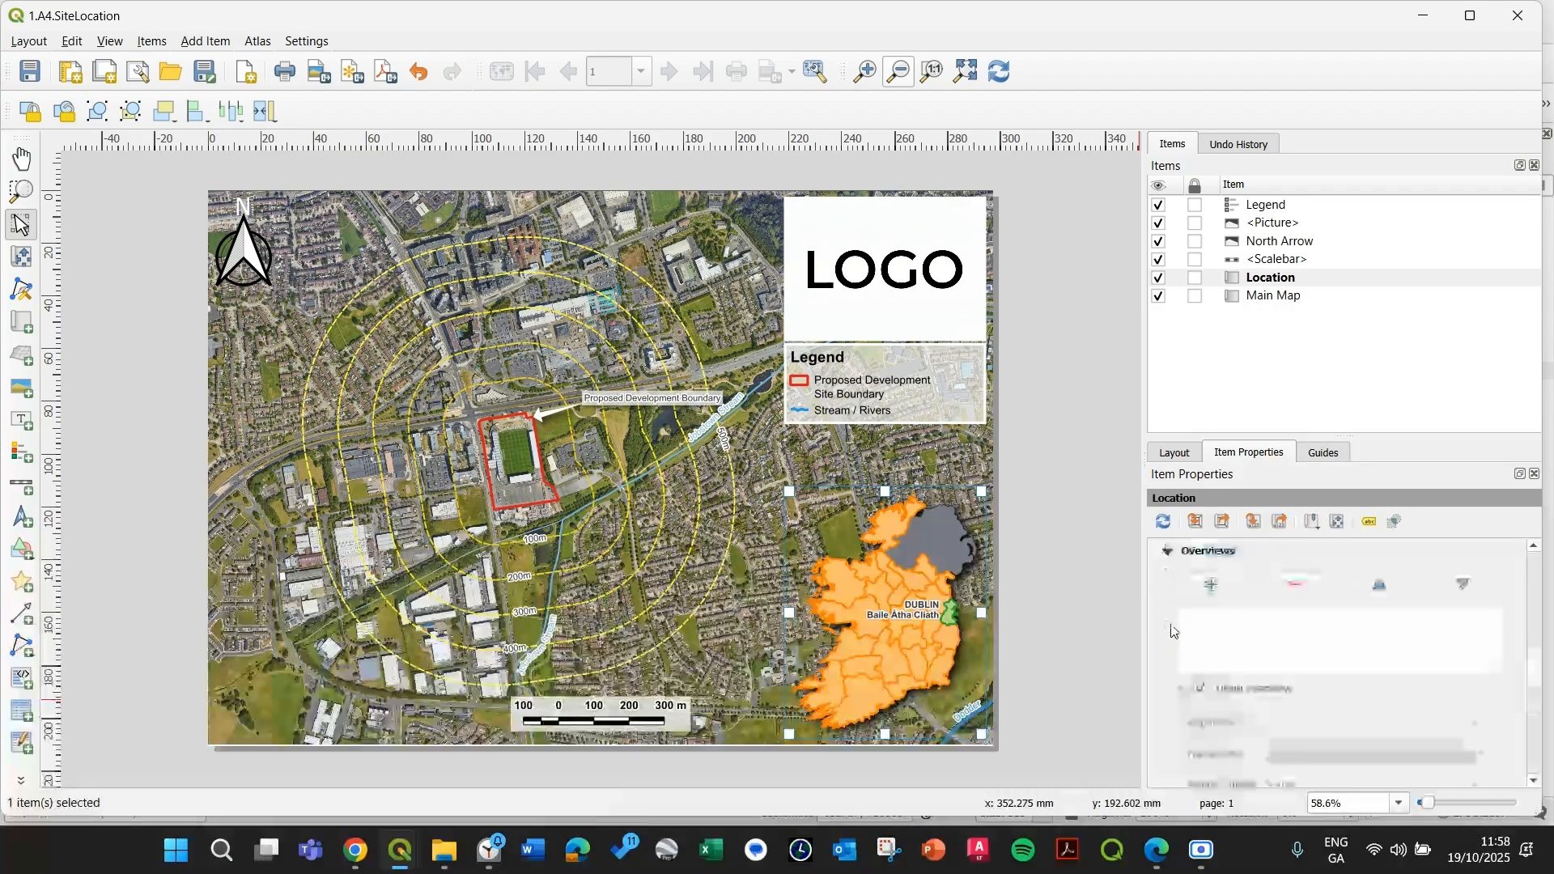
pyautogui.click(1214, 587)
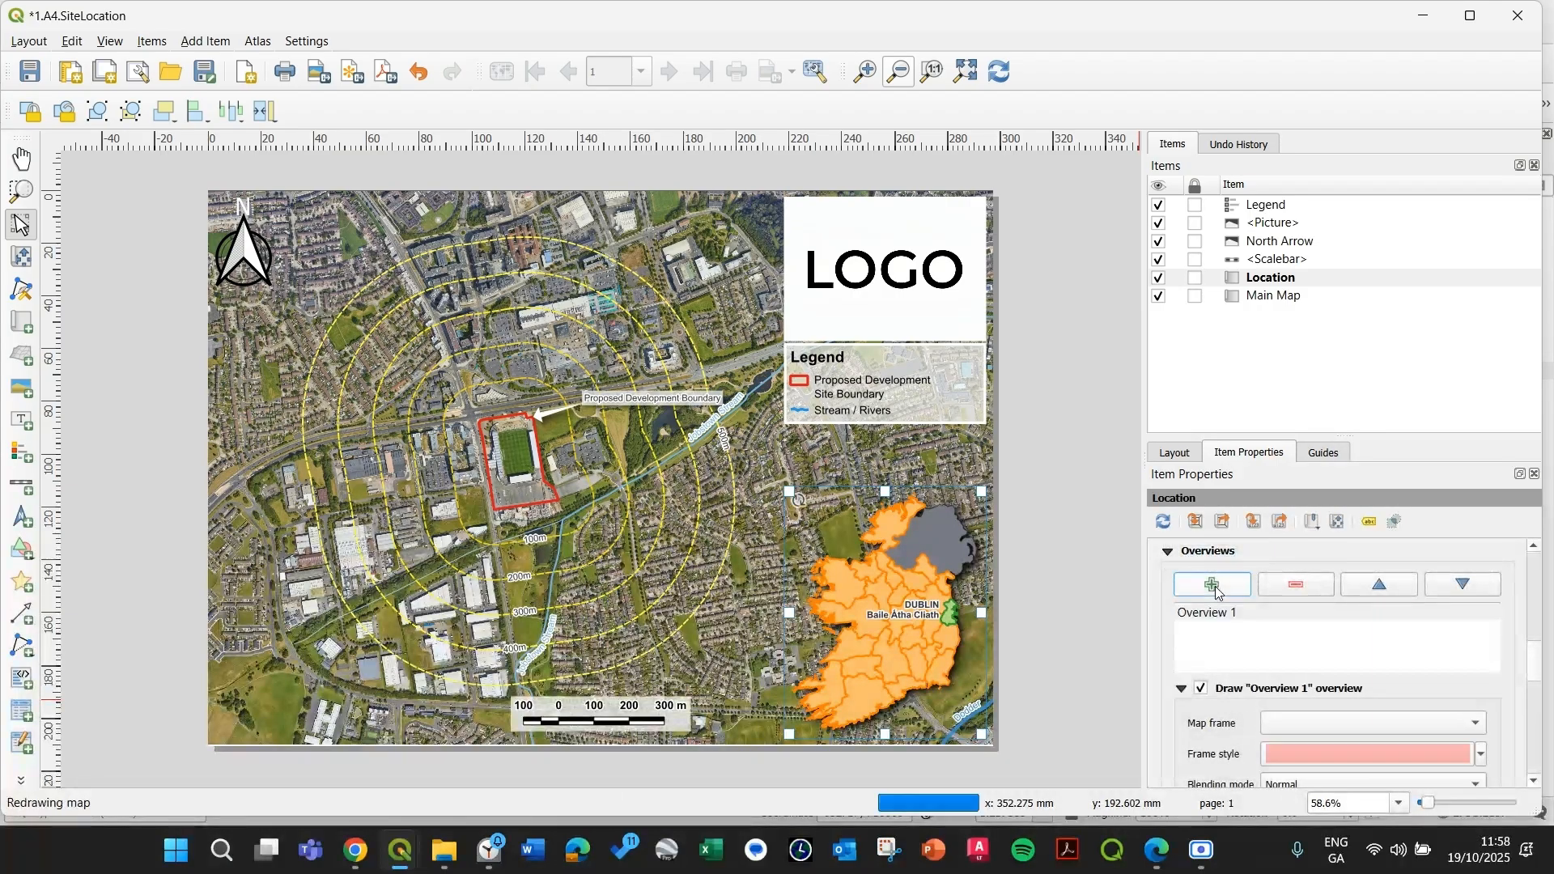
pyautogui.scroll(-3, 1180, 727)
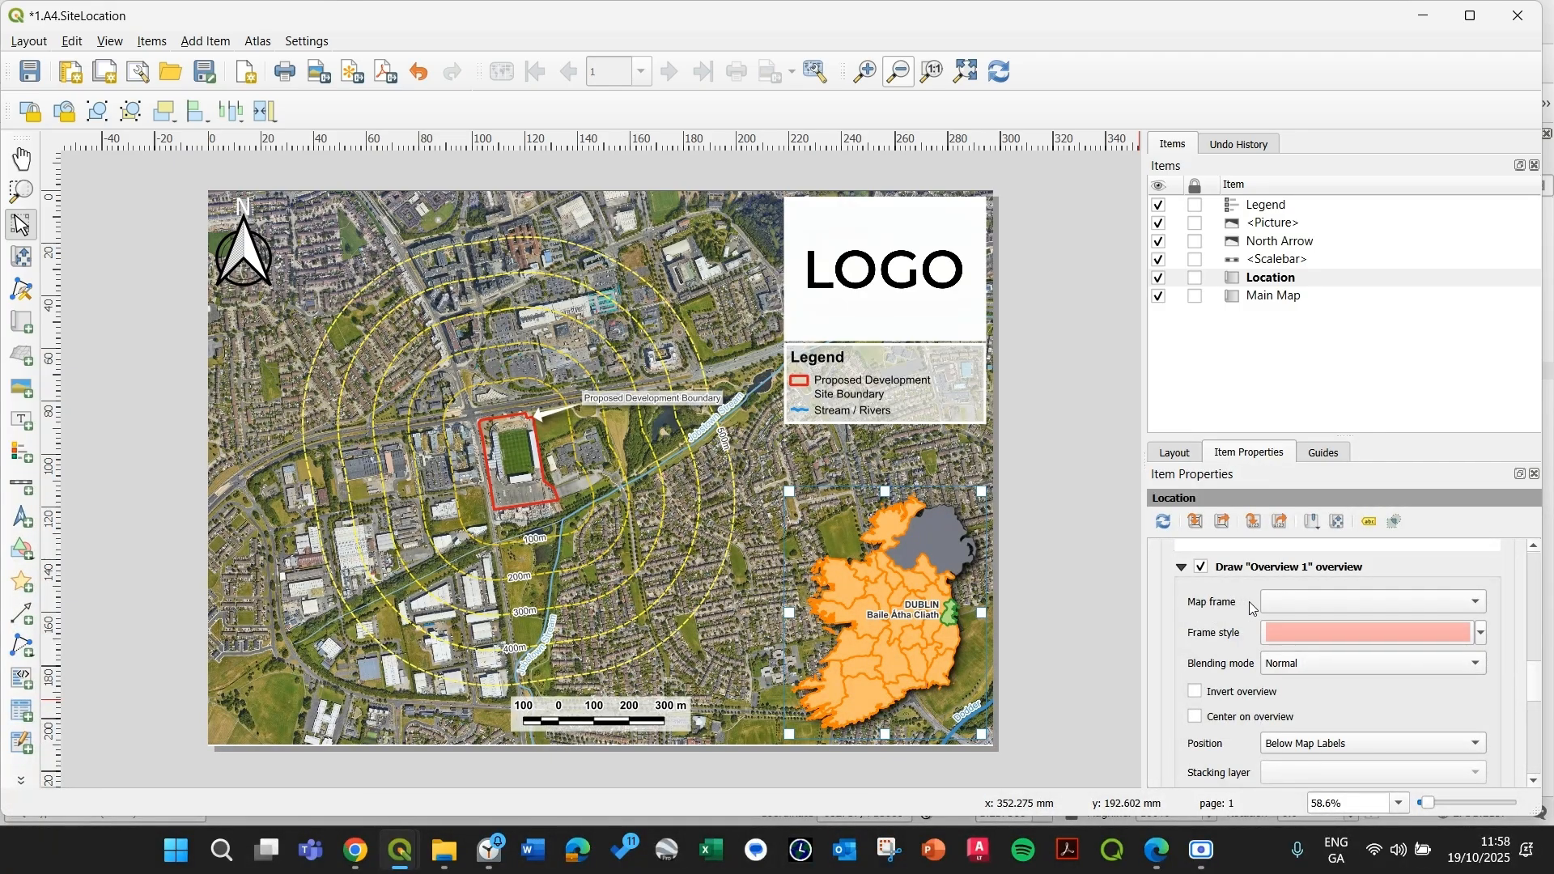
pyautogui.click(1309, 603)
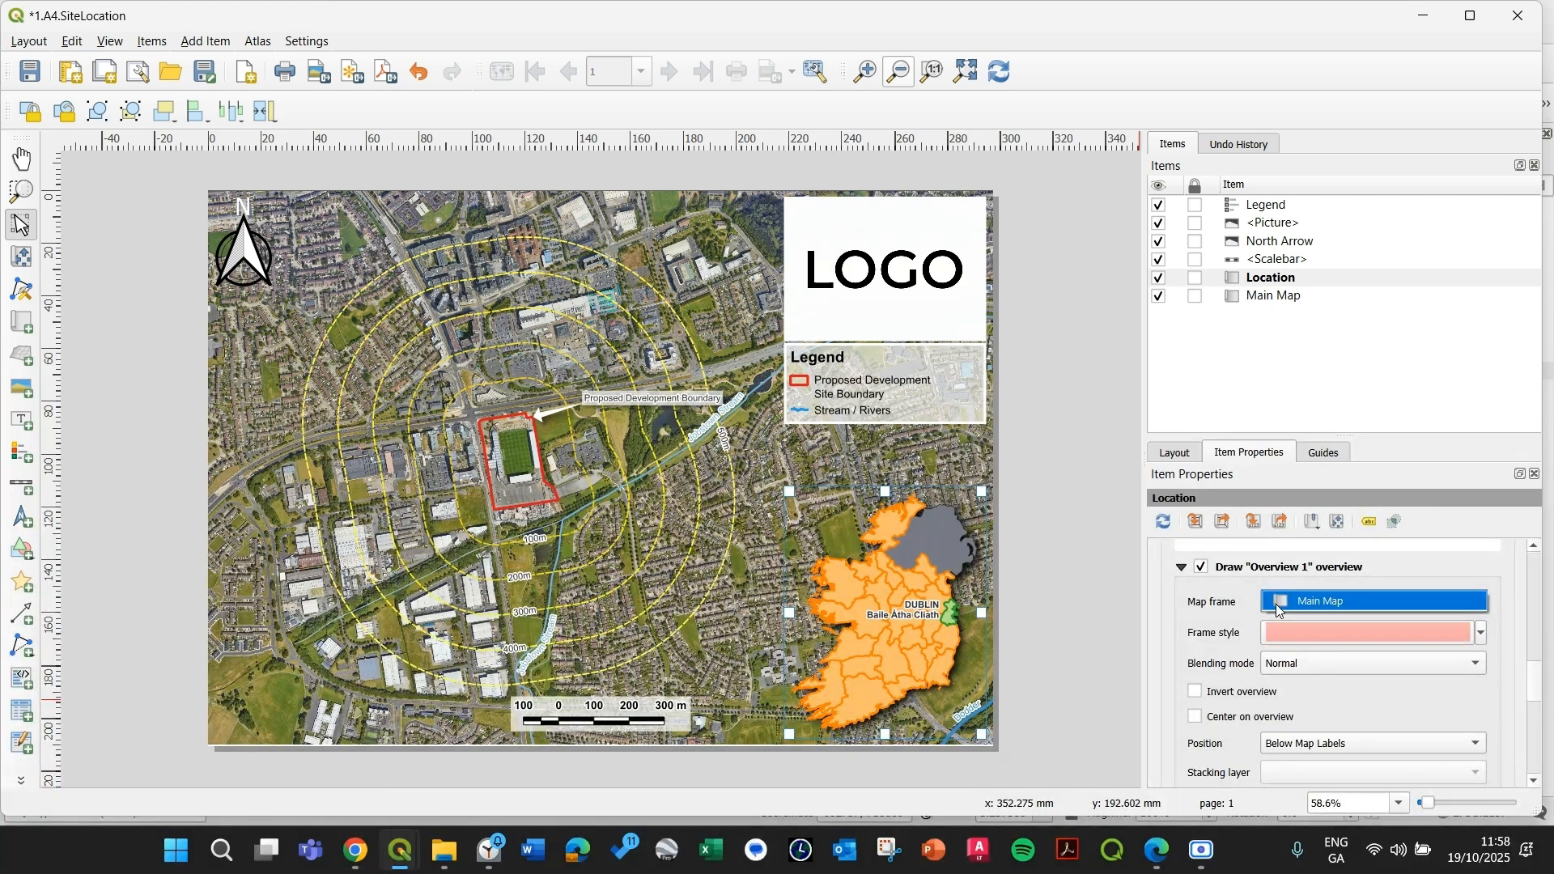
pyautogui.click(1279, 607)
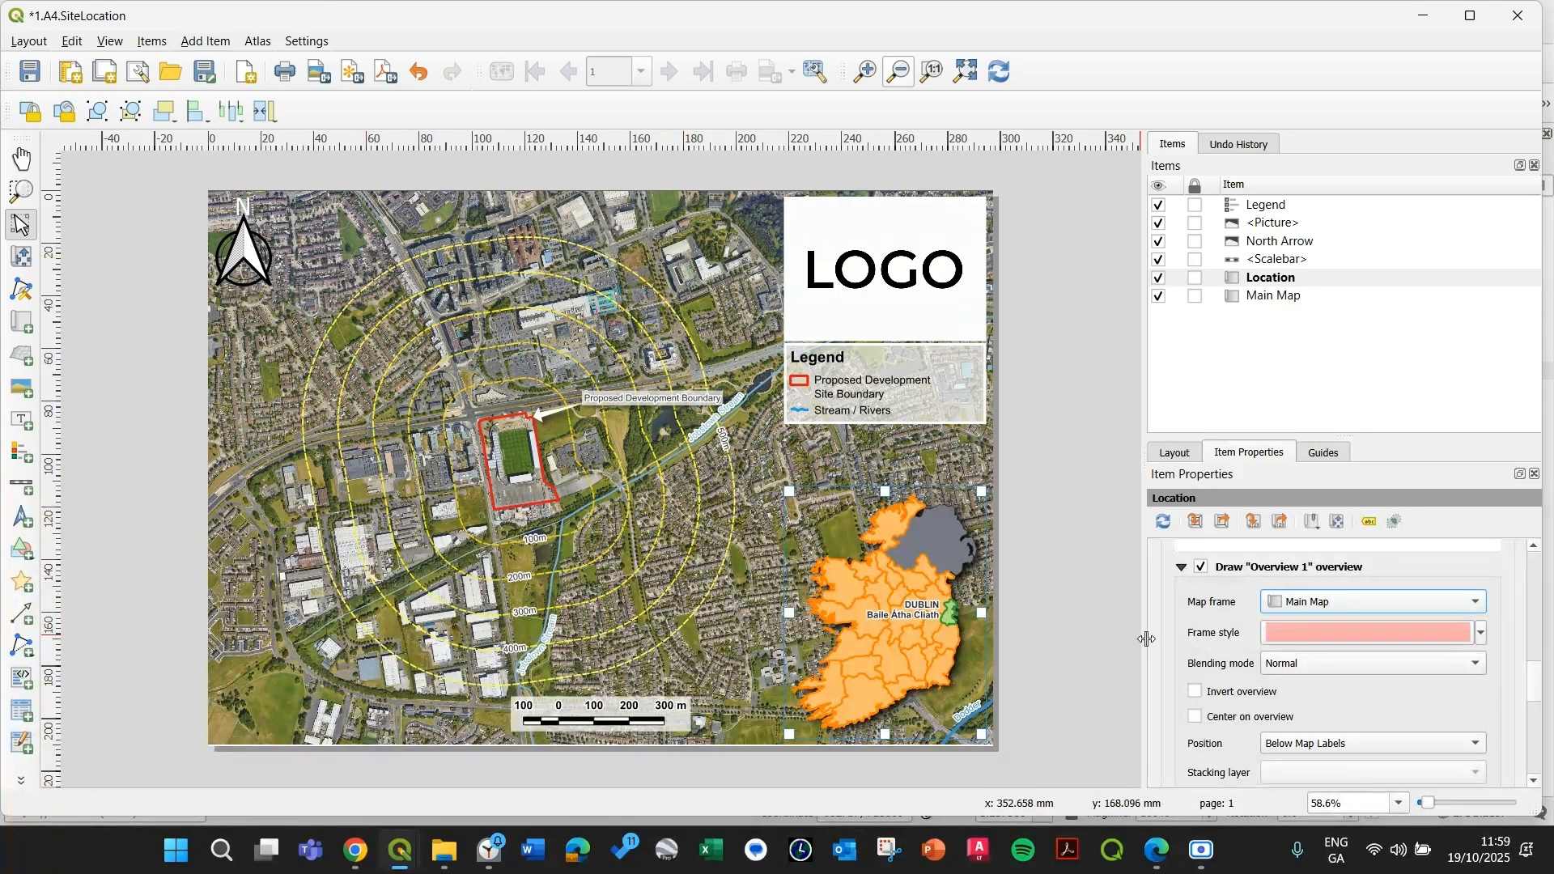
# - Set the overview's position to Above Map Labels and refresh the Location map
pyautogui.scroll(-1, 1150, 696)
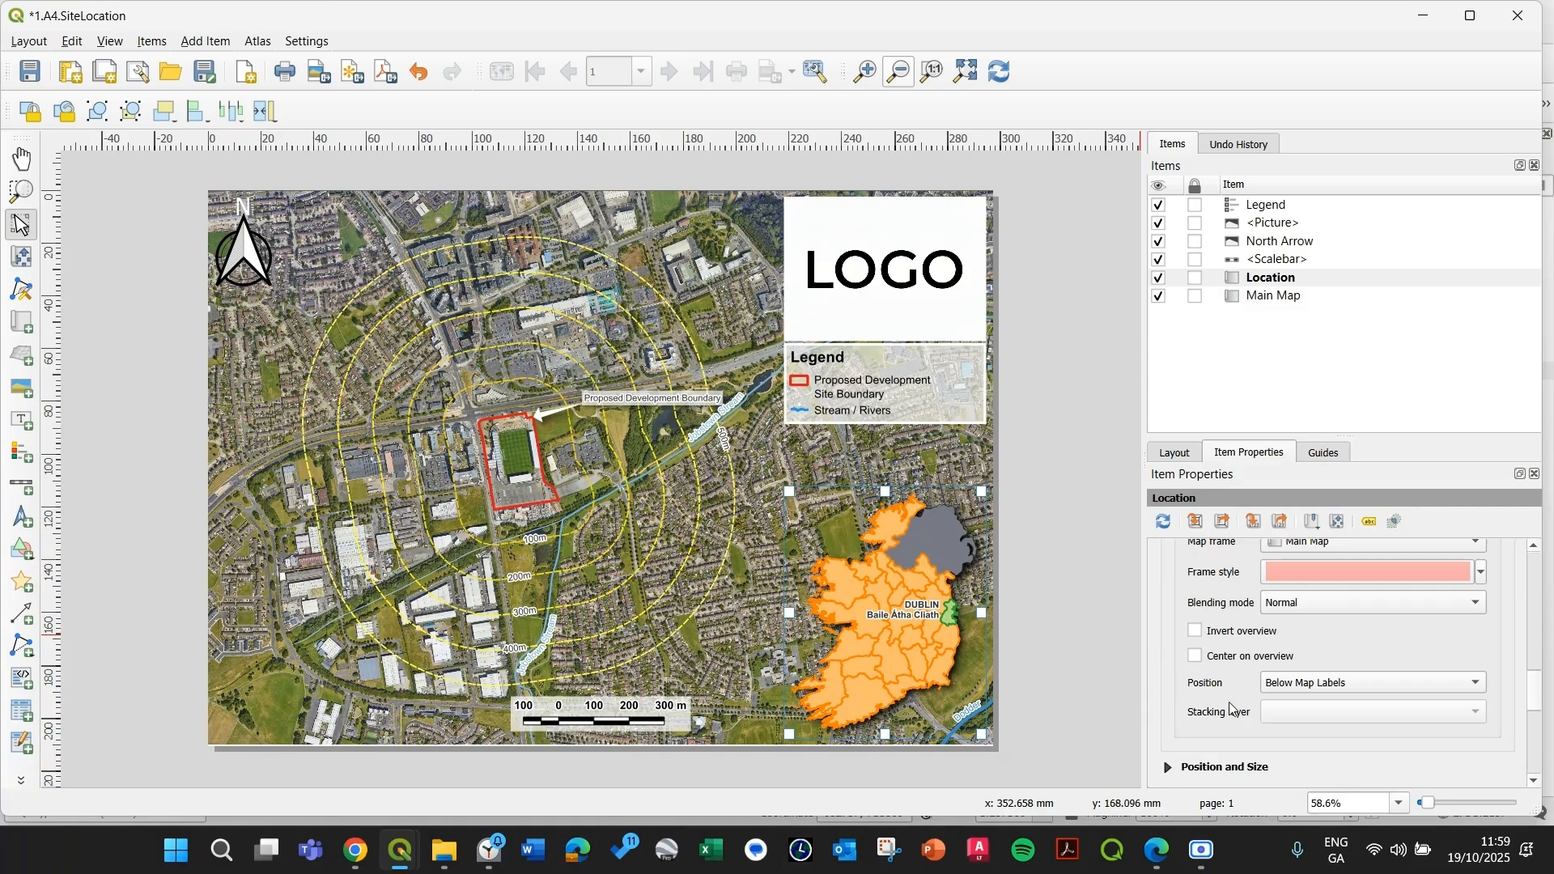
pyautogui.click(1328, 682)
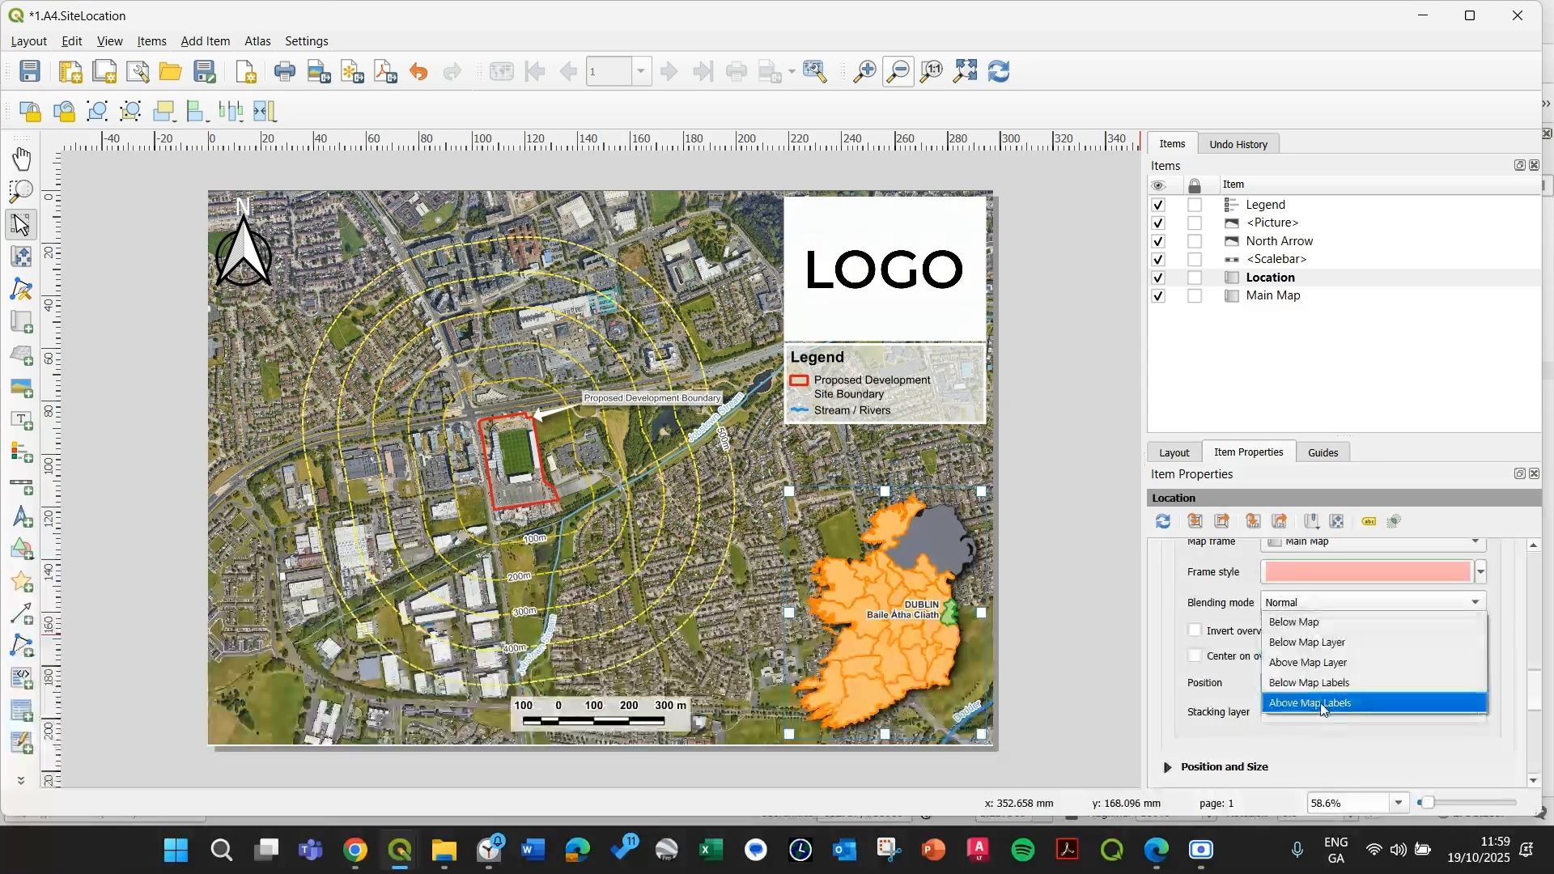
pyautogui.click(1323, 704)
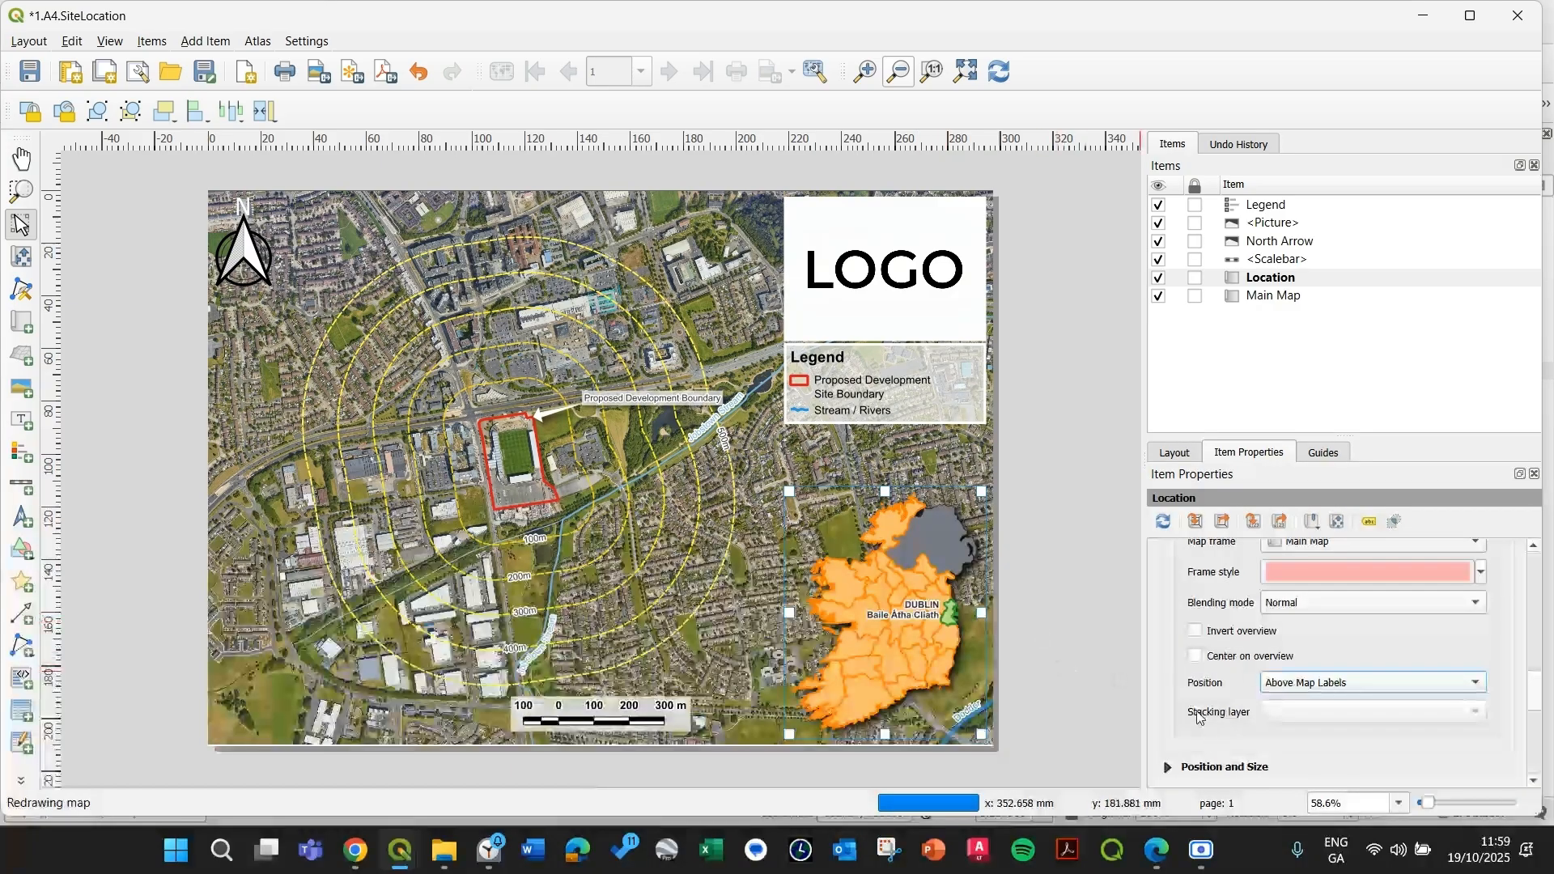
pyautogui.click(1165, 523)
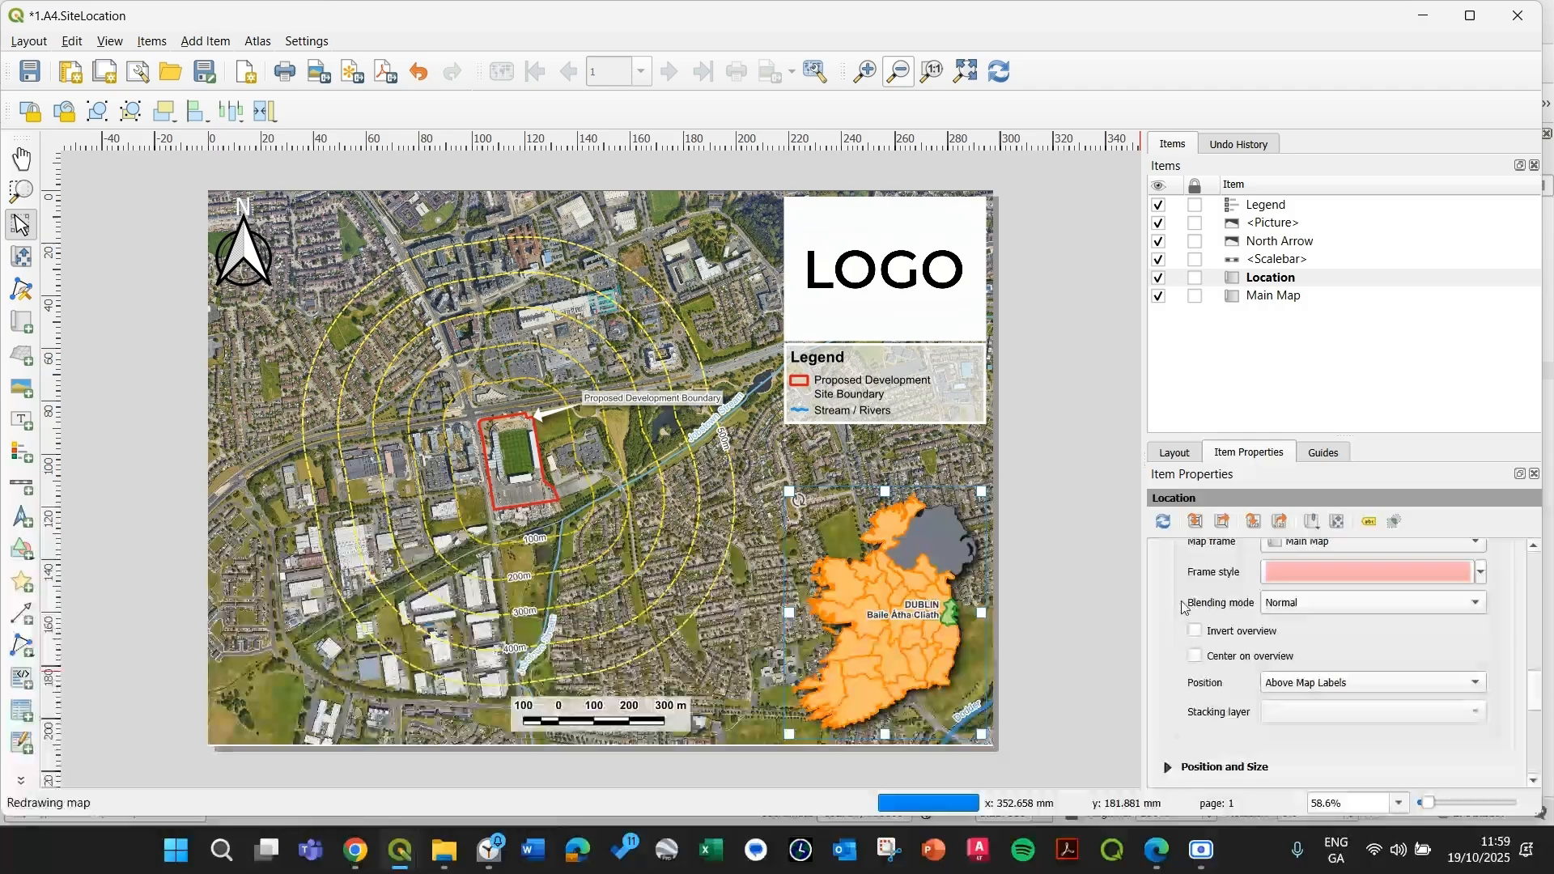
pyautogui.scroll(2, 1183, 609)
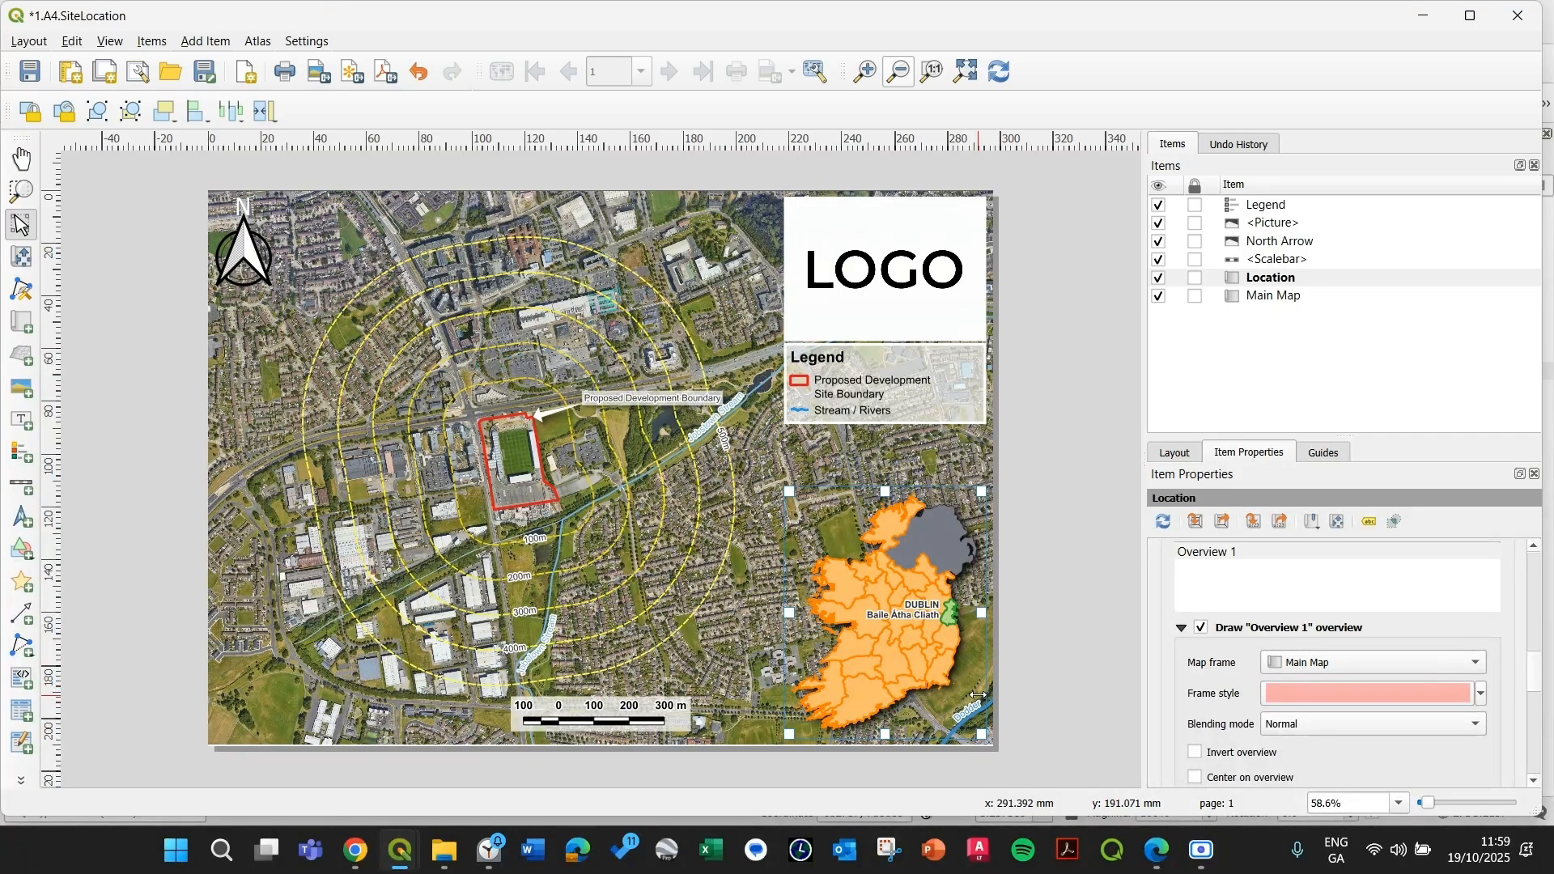
pyautogui.click(1042, 653)
pyautogui.scroll(1, 1039, 654)
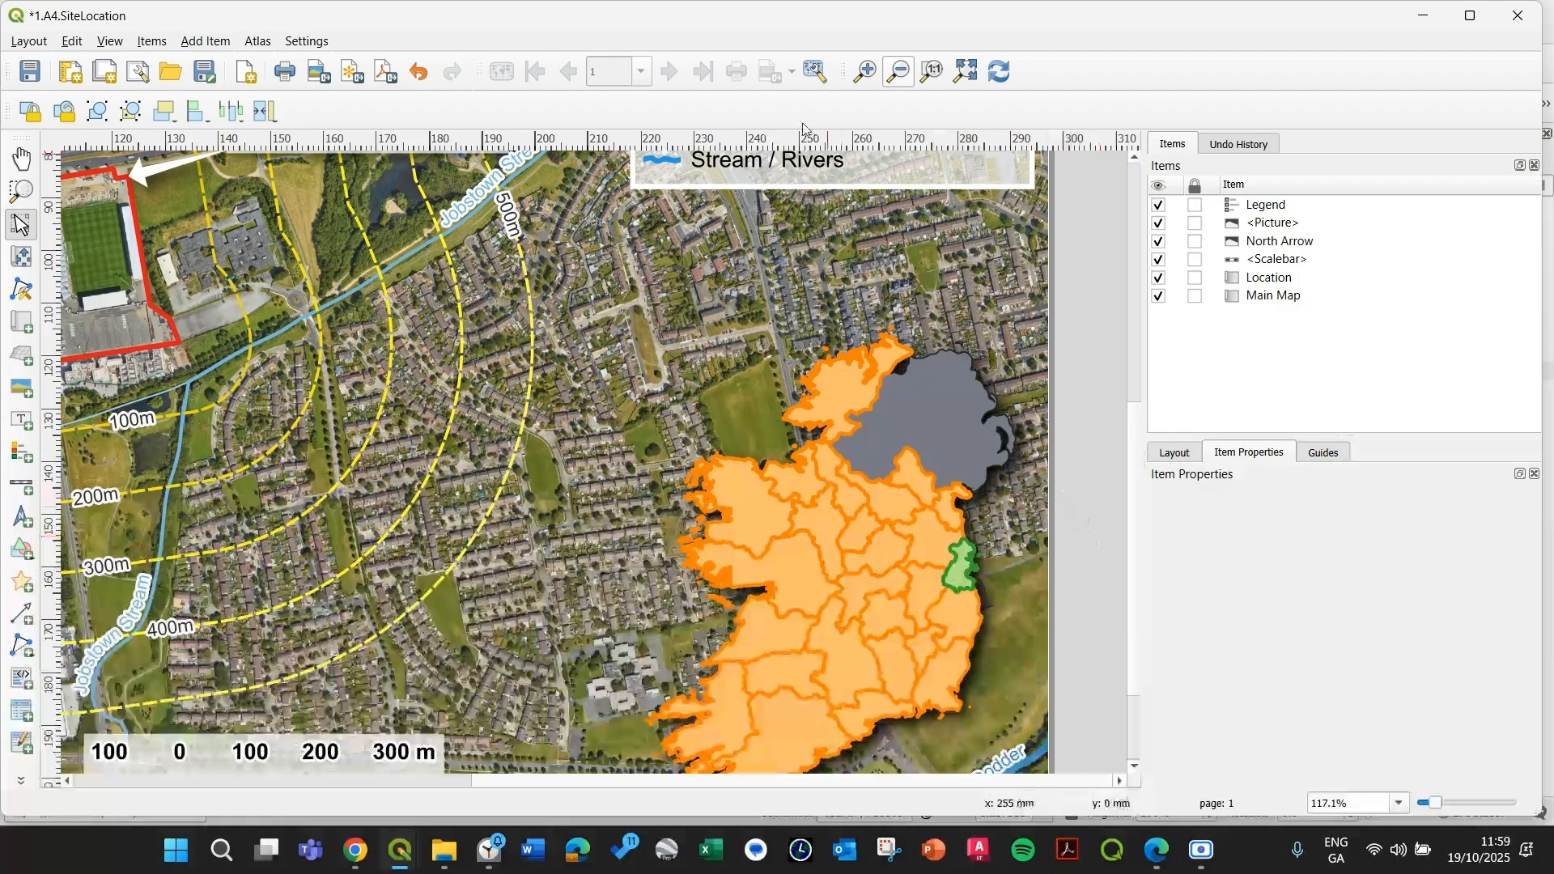
pyautogui.click(973, 81)
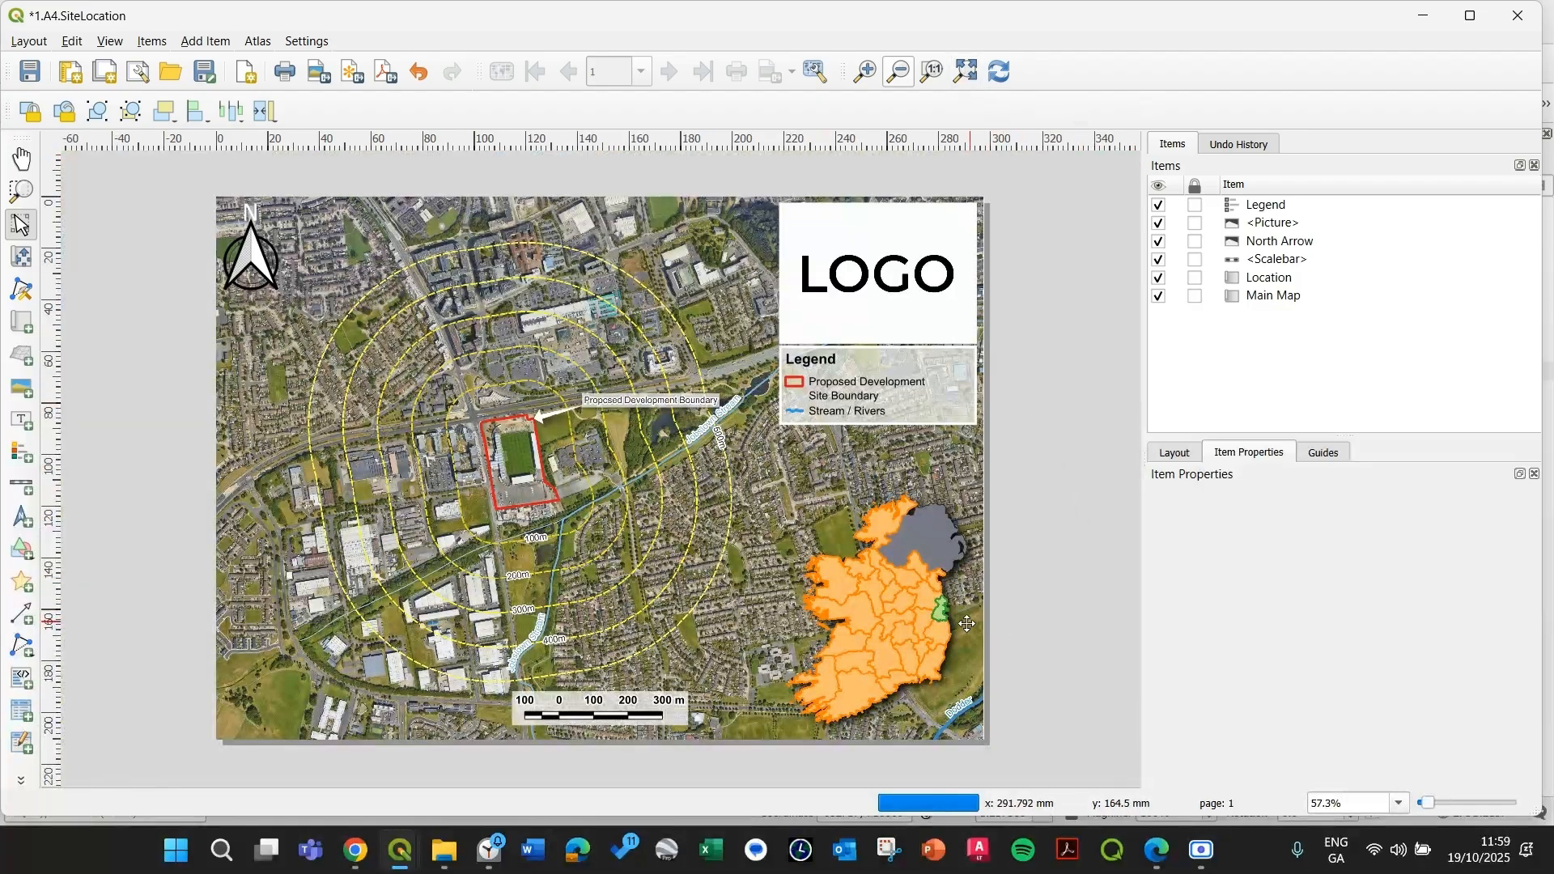
# - Open the frame style symbol settings of Overview 1 on the Location map
pyautogui.click(938, 627)
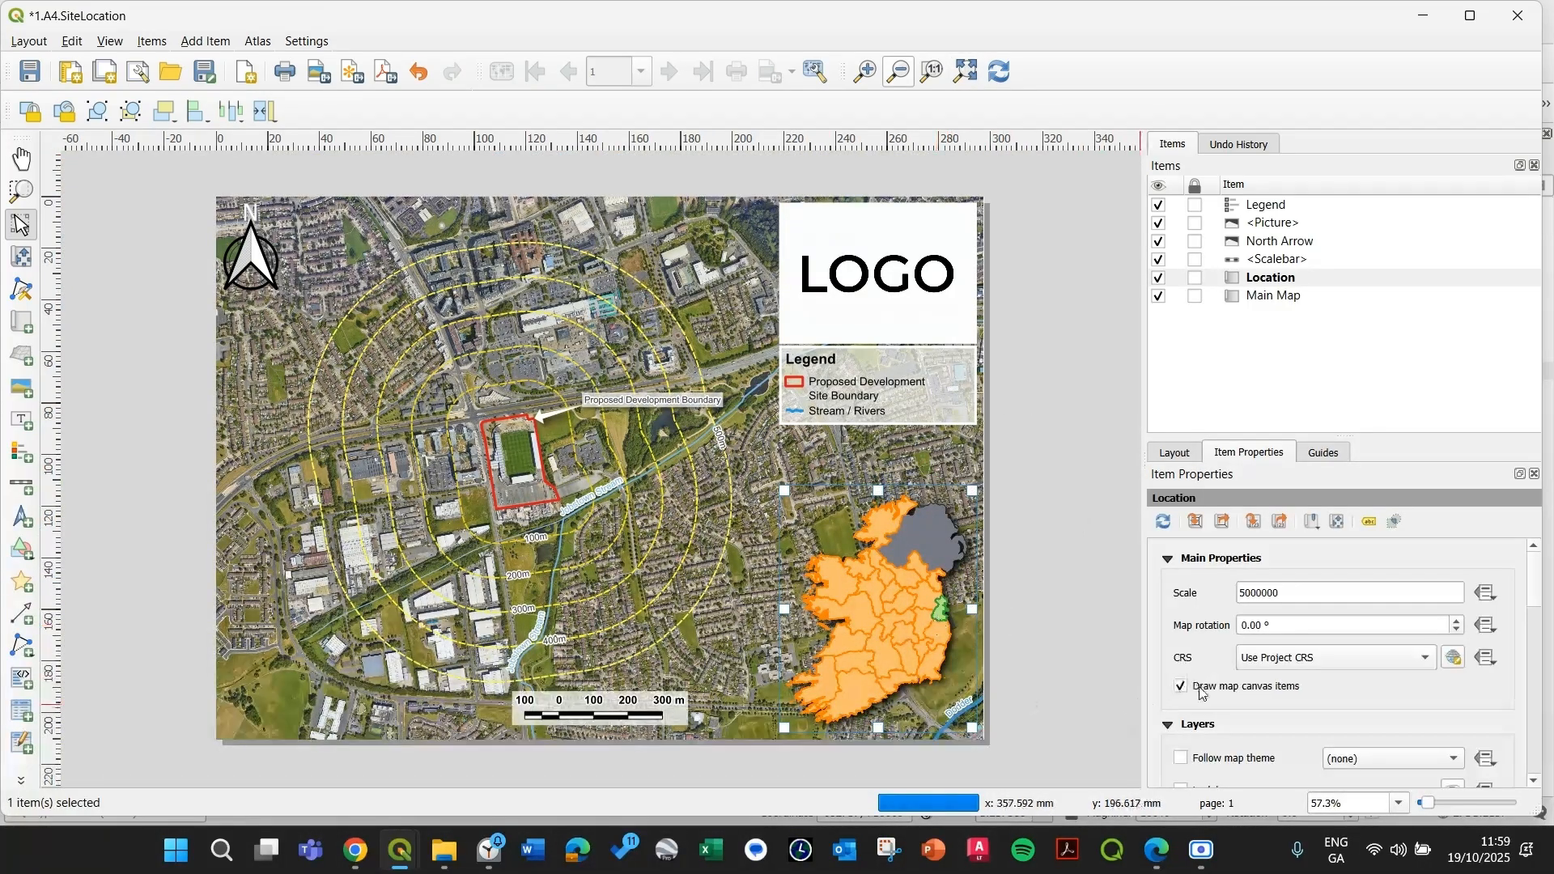
pyautogui.scroll(-5, 1215, 656)
pyautogui.scroll(-4, 1214, 591)
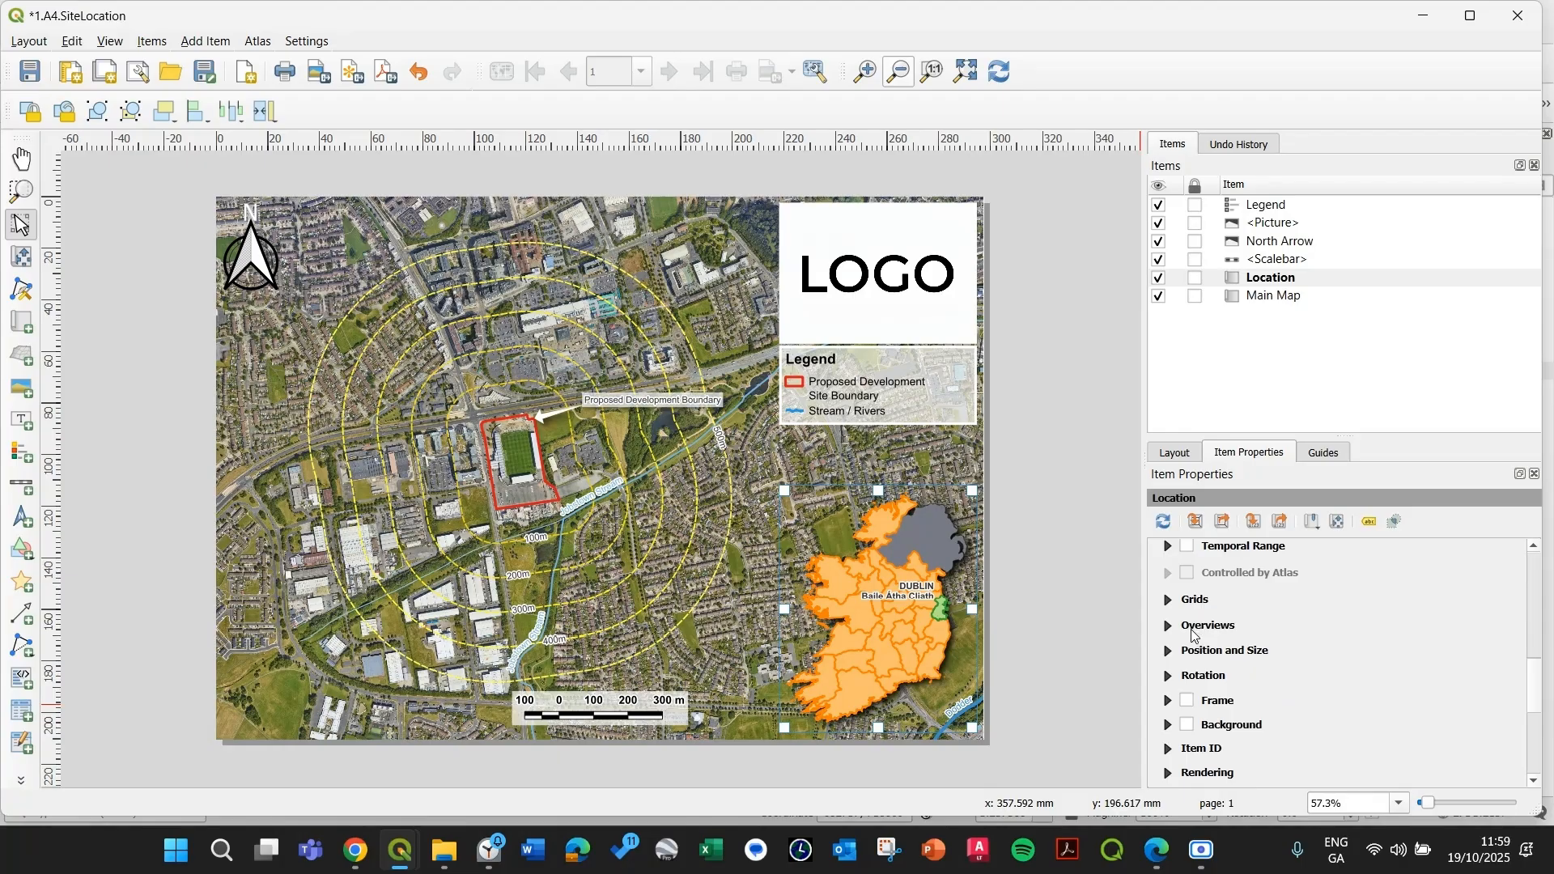
pyautogui.click(1170, 626)
pyautogui.click(1205, 617)
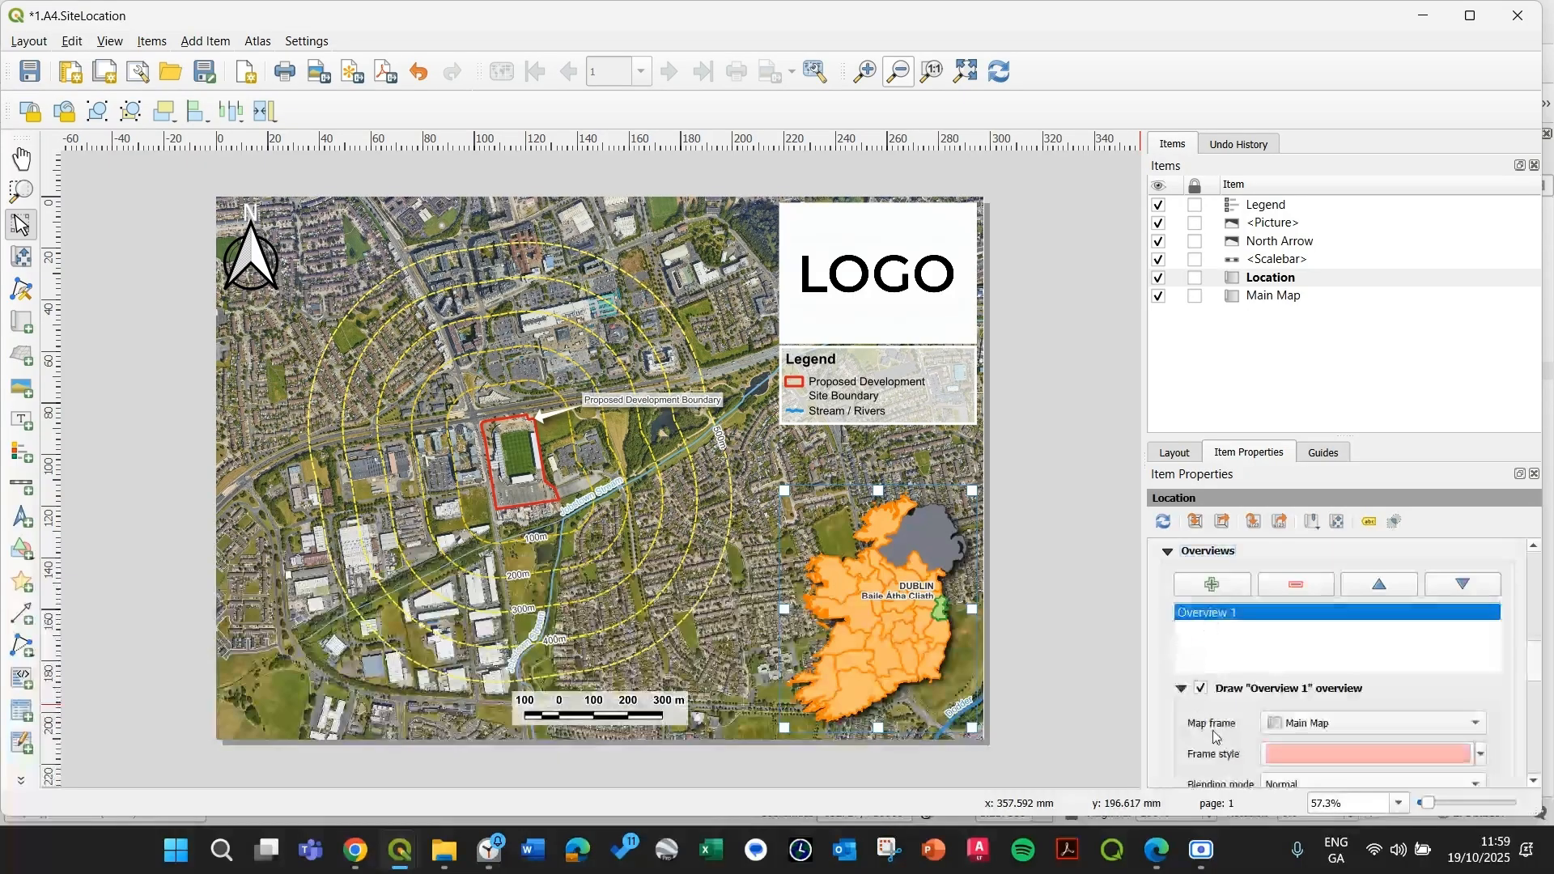
pyautogui.scroll(-1, 1214, 737)
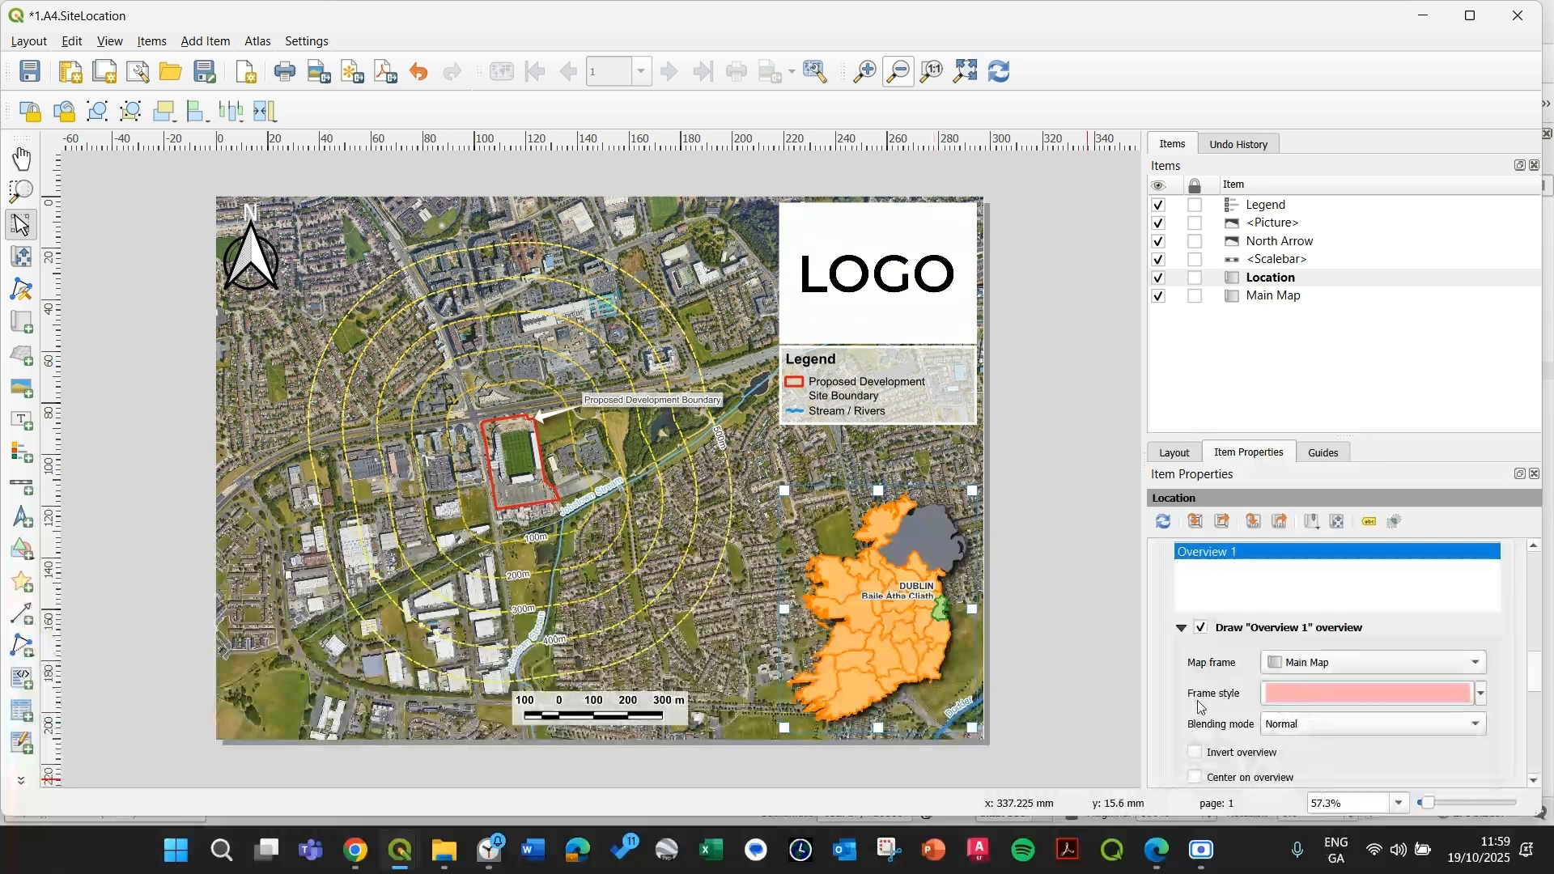
pyautogui.scroll(-1, 1295, 704)
pyautogui.click(1313, 637)
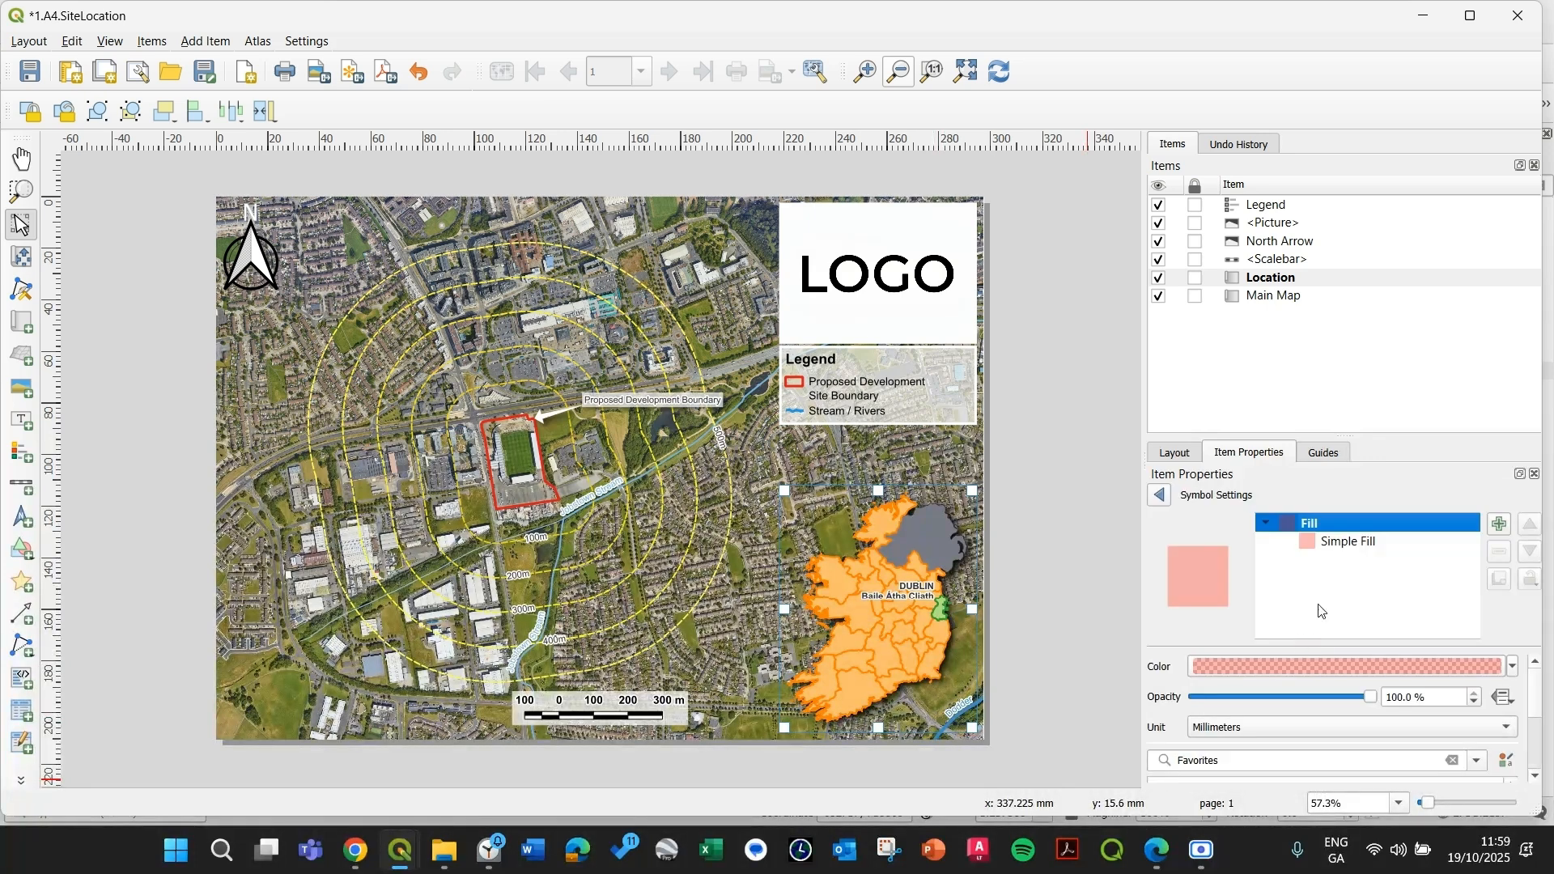
# - Change the overview frame's symbol layer type from Simple Fill to Centroid Fill
pyautogui.click(1334, 545)
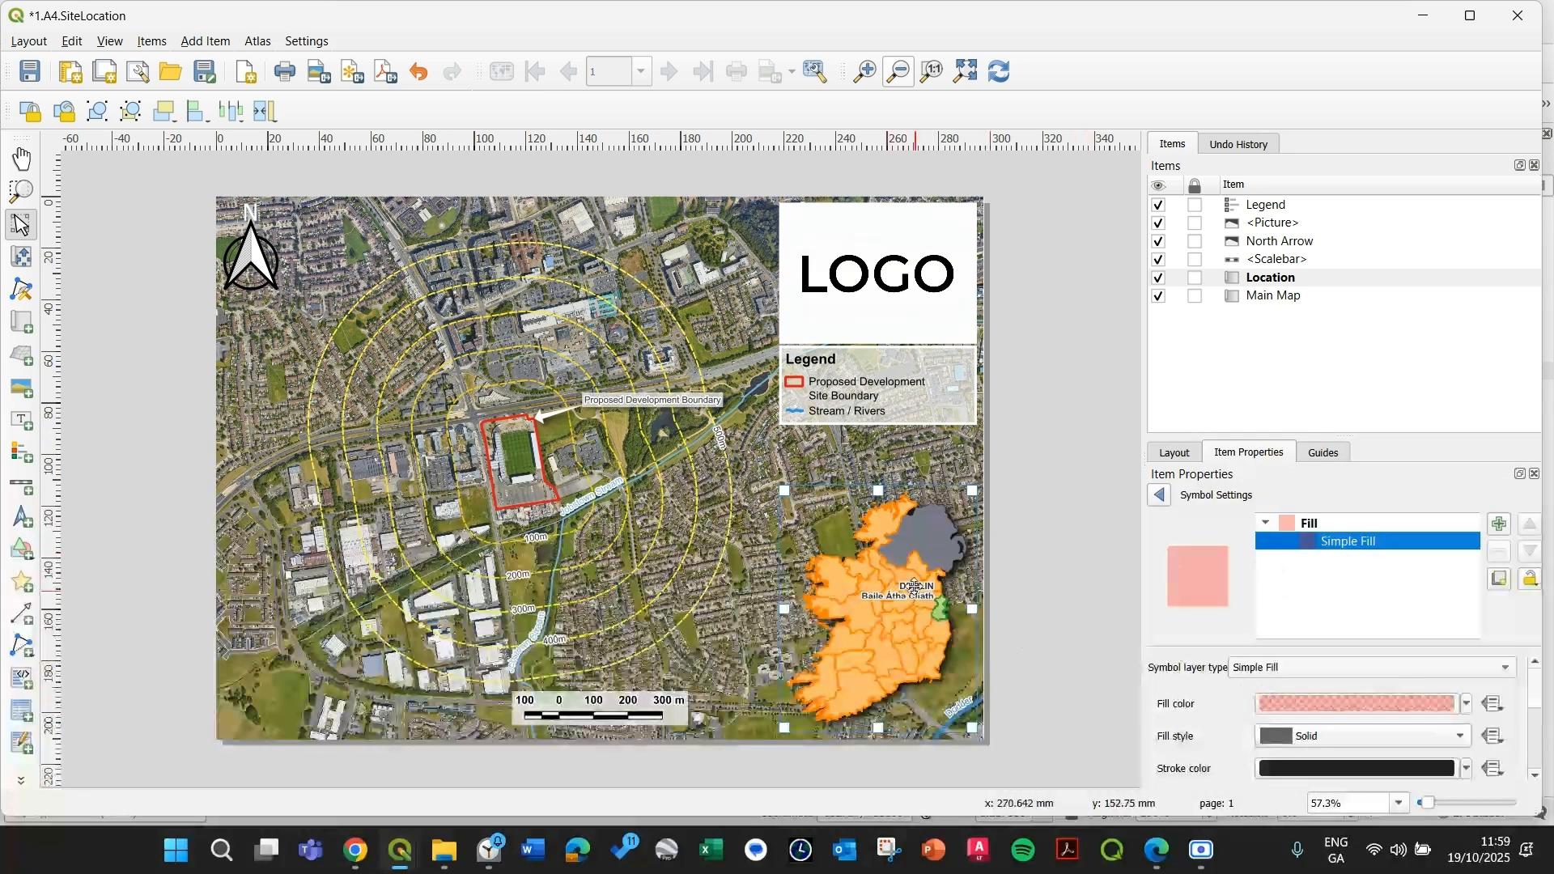
pyautogui.click(1318, 525)
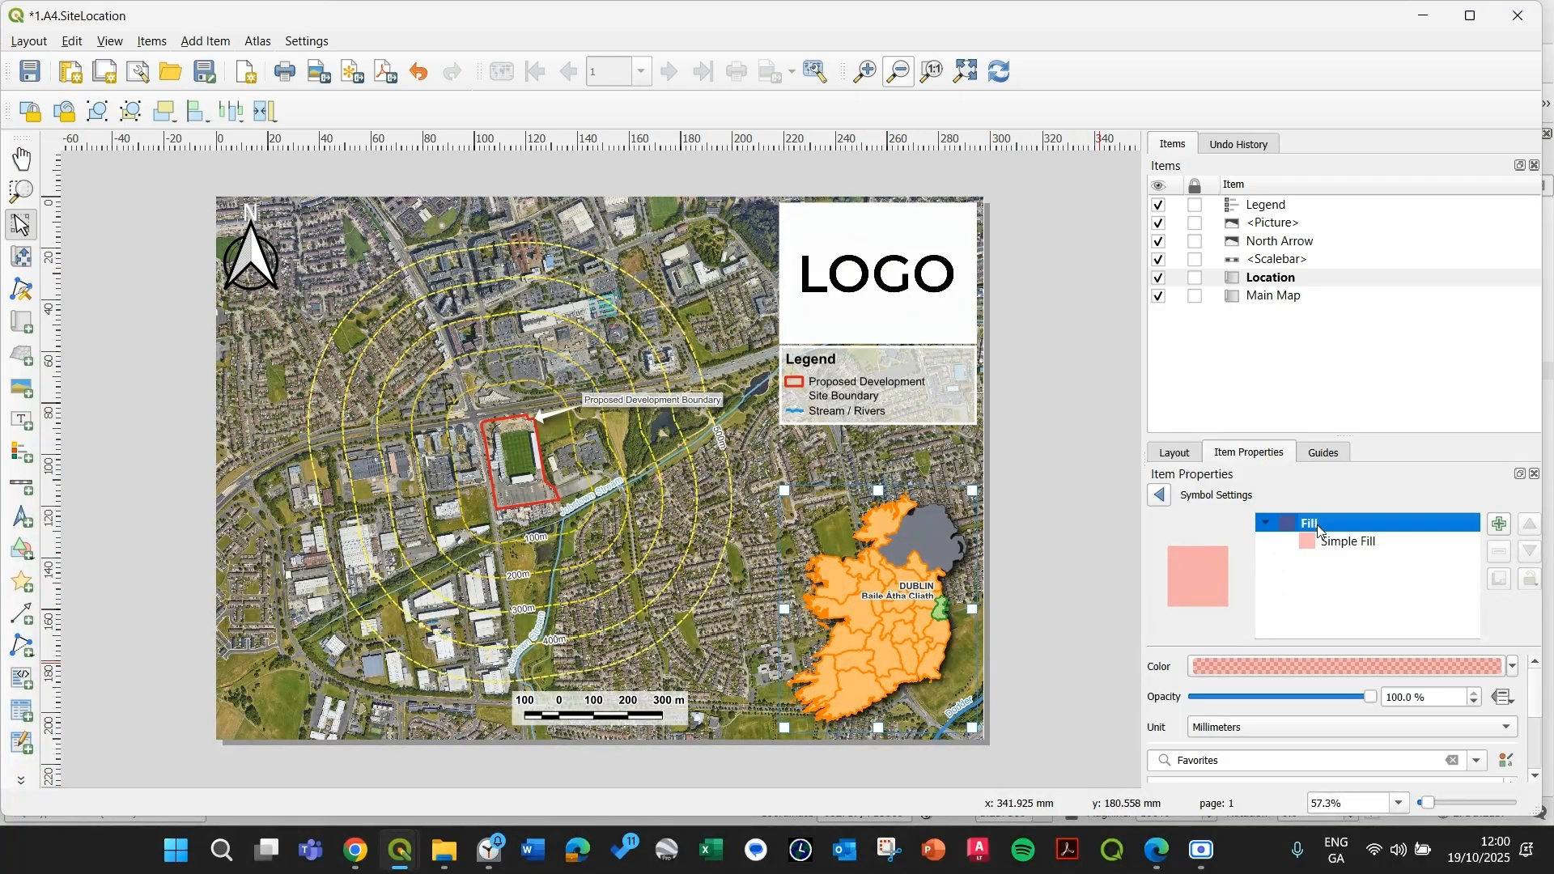
pyautogui.click(1322, 544)
pyautogui.click(1260, 672)
pyautogui.press('Up')
pyautogui.press('Up')
pyautogui.press('Up')
pyautogui.press('Up')
pyautogui.press('Up')
pyautogui.press('Up')
pyautogui.press('Up')
pyautogui.press('Up')
pyautogui.press('Up')
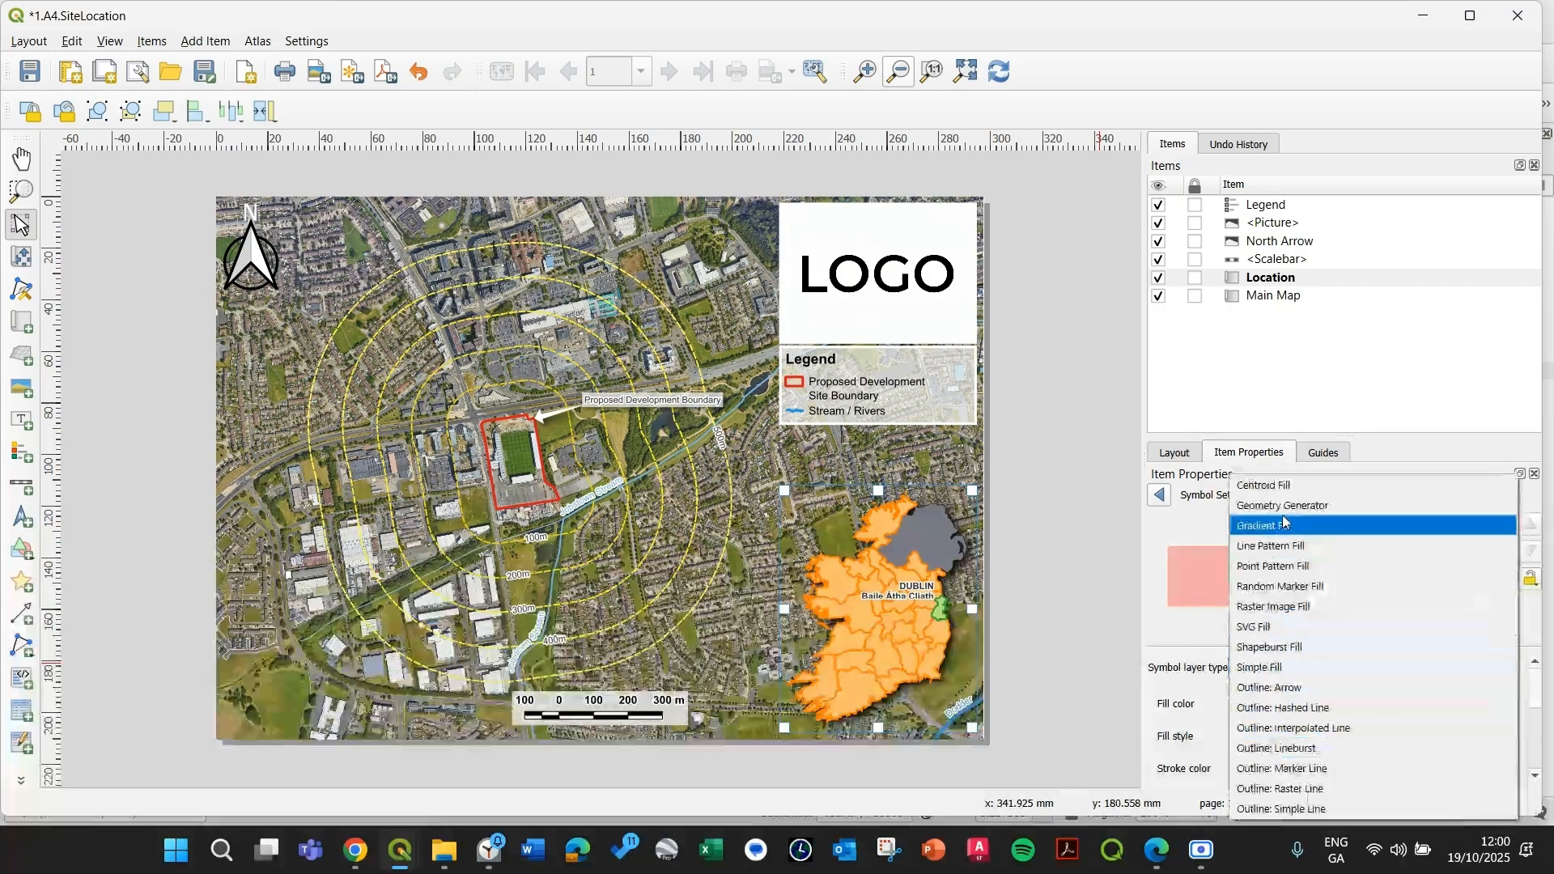
pyautogui.press('Return')
# - Set the centroid's simple marker size to 6 mm and its stroke style to No Line
pyautogui.click(1383, 580)
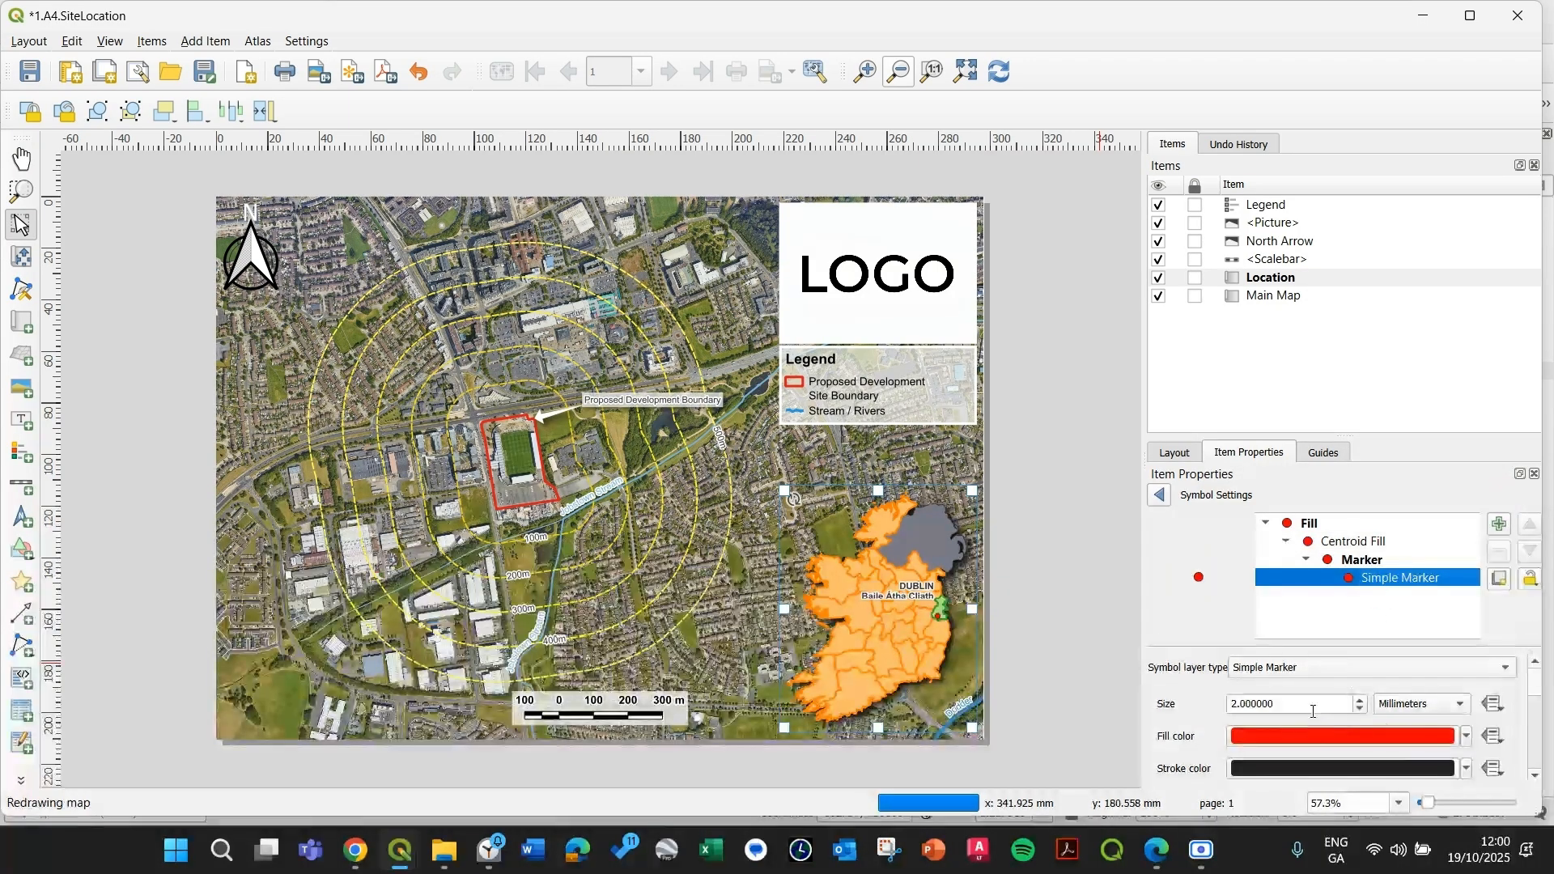
pyautogui.moveTo(1344, 705); pyautogui.dragTo(1104, 698)
pyautogui.write('6')
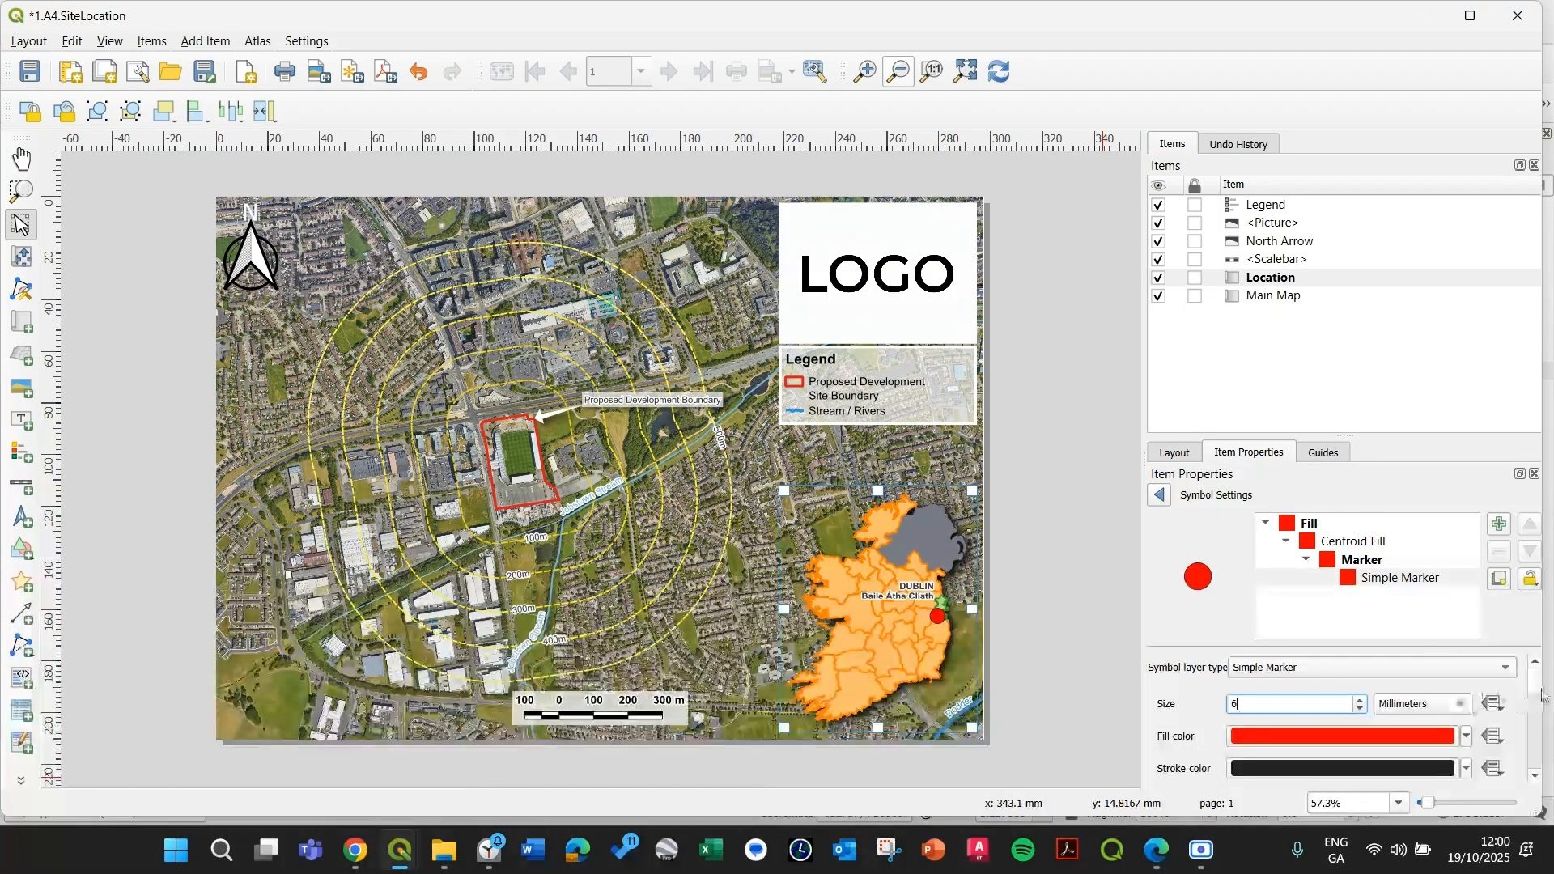
pyautogui.moveTo(1532, 687); pyautogui.dragTo(1537, 700)
pyautogui.click(1348, 727)
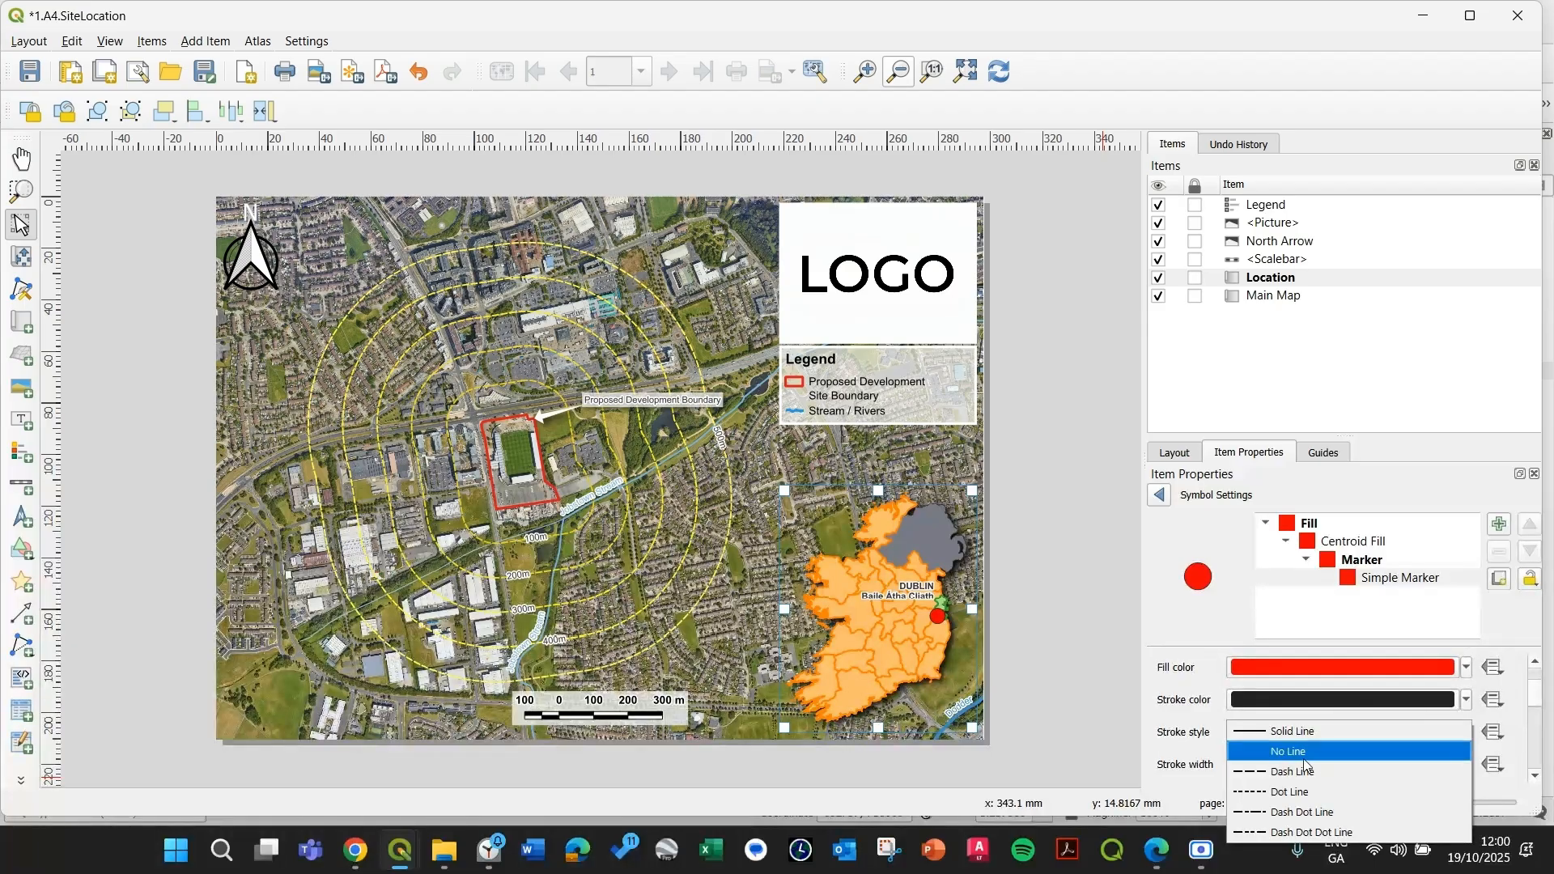
pyautogui.click(1279, 757)
# - Change the centroid marker's shape to a star and check the site marker near Dublin on the Location map
pyautogui.scroll(-5, 1263, 745)
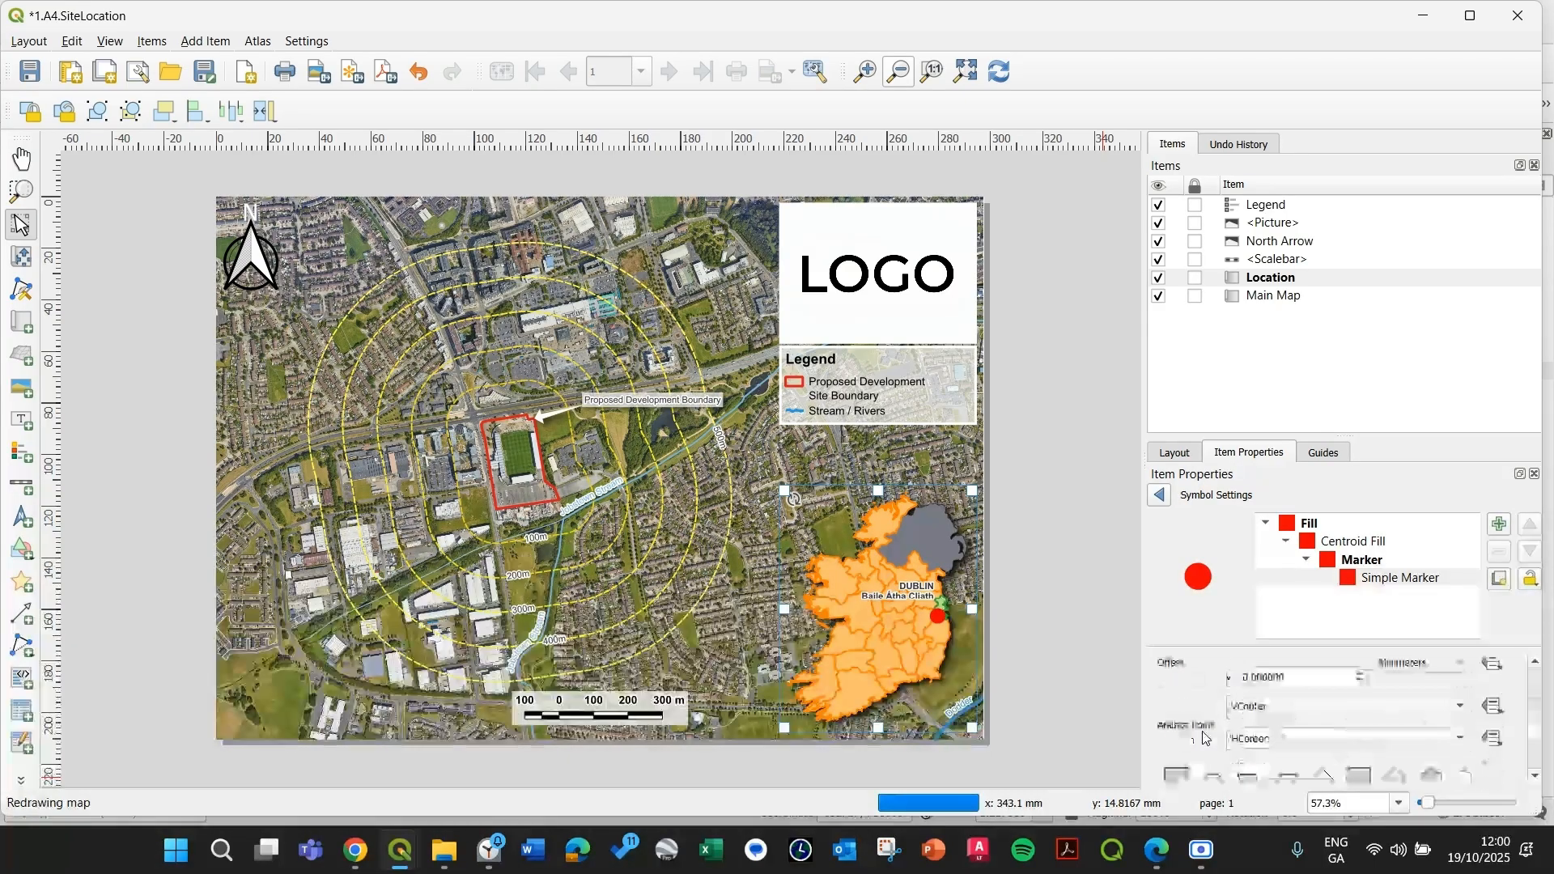
pyautogui.scroll(-2, 1295, 745)
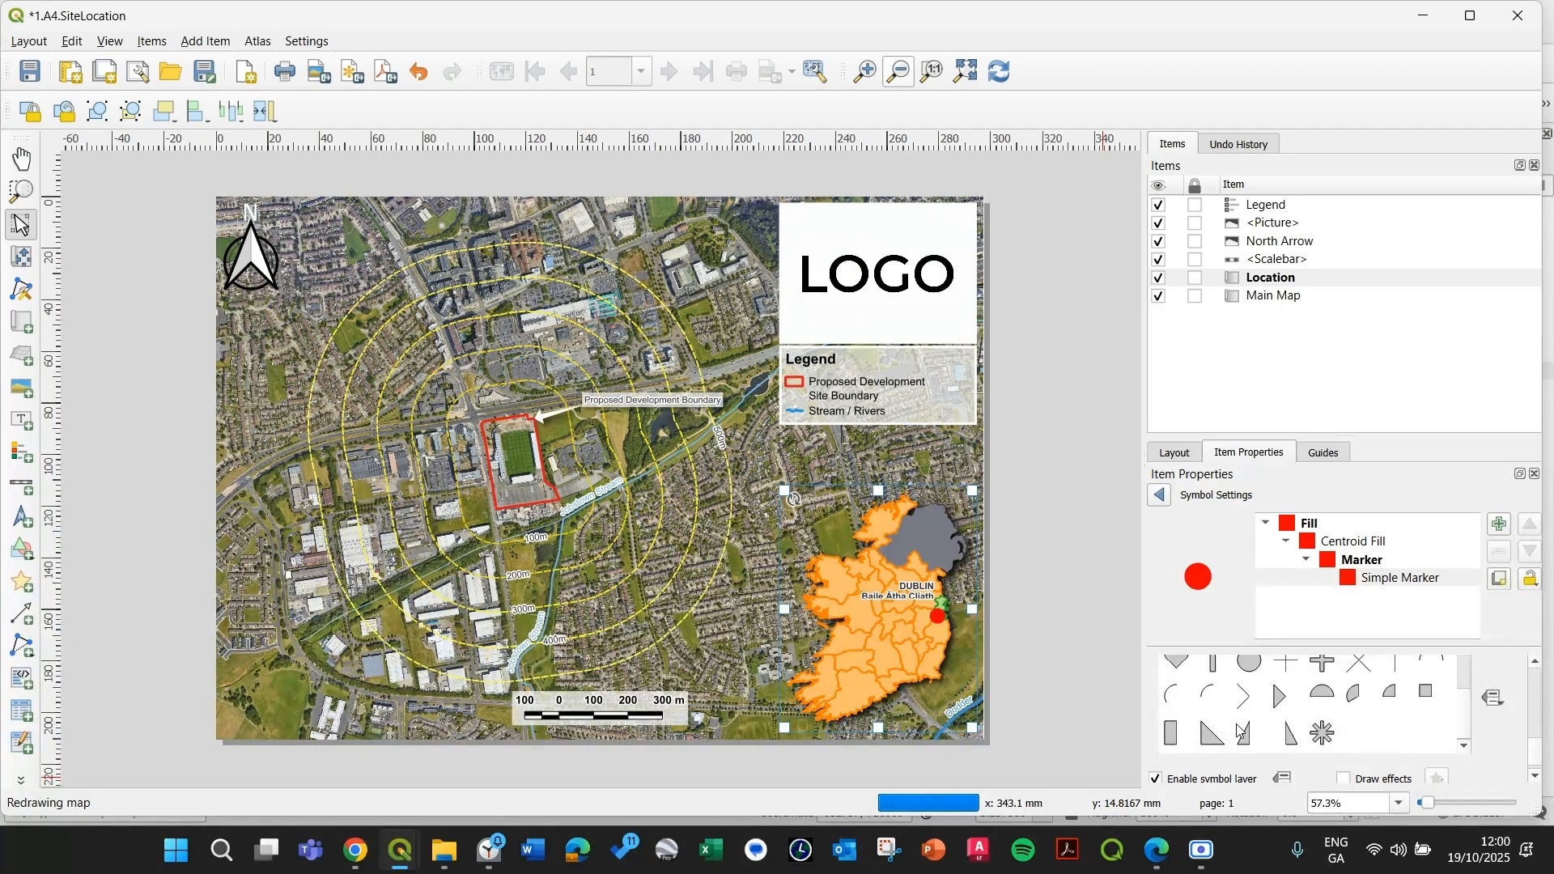
pyautogui.click(1426, 711)
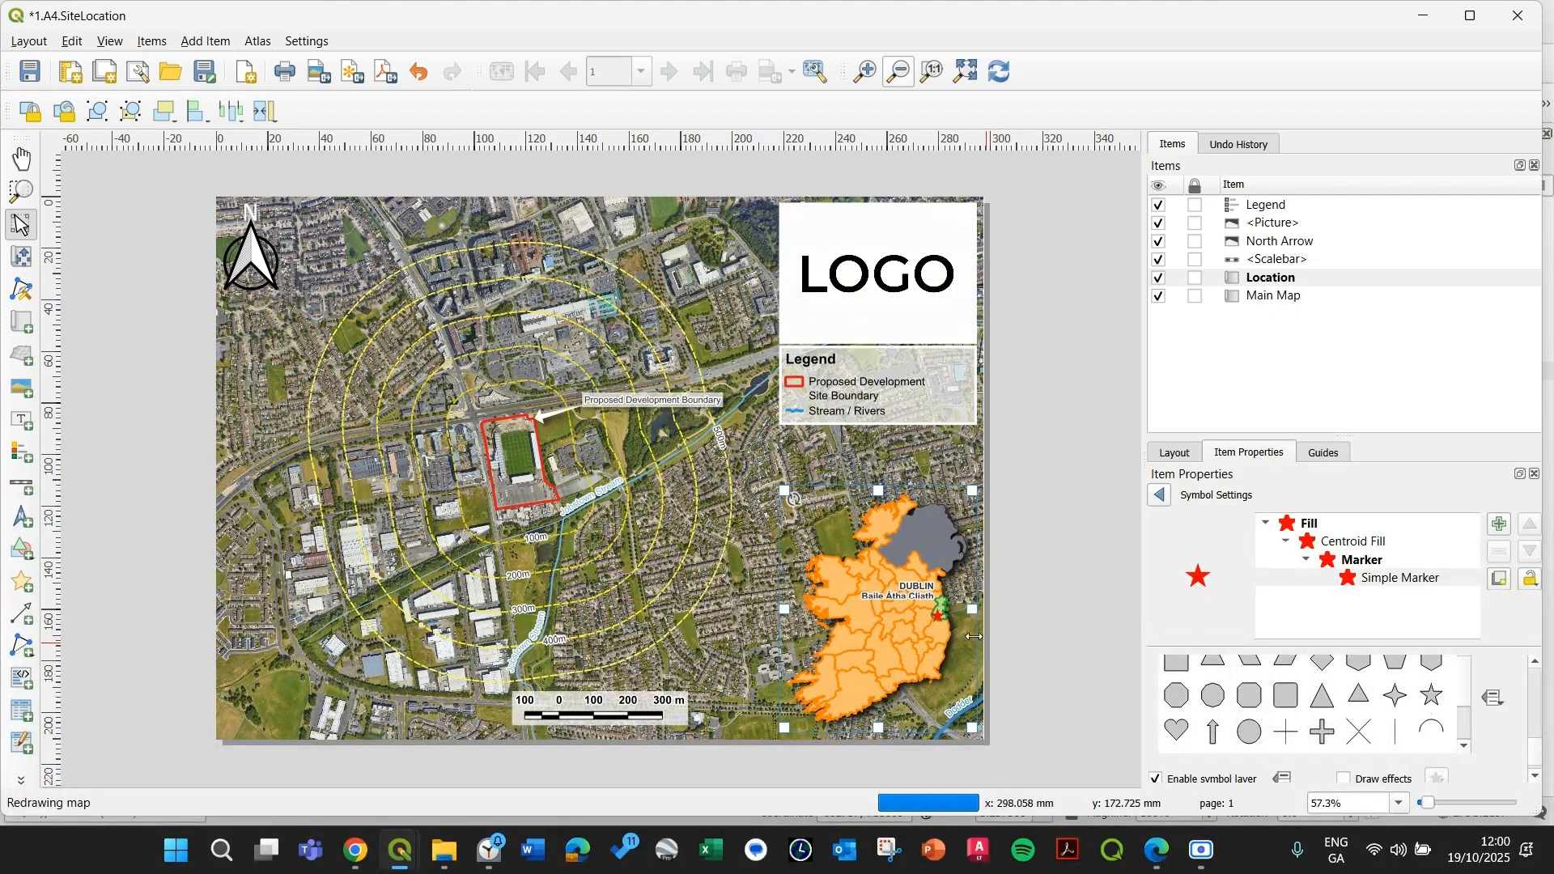
pyautogui.click(1160, 495)
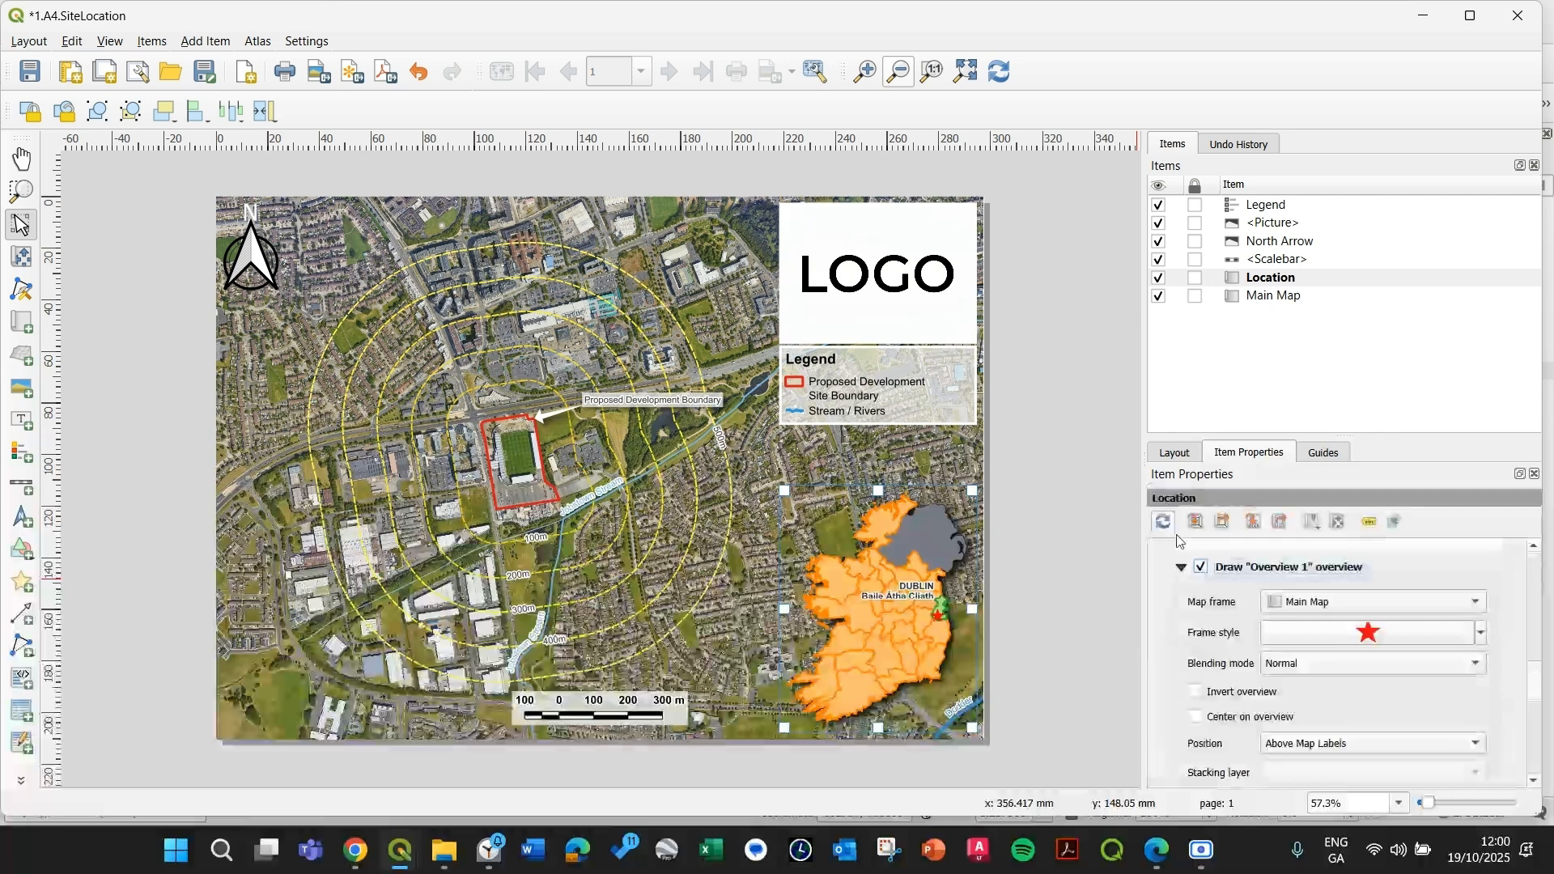
pyautogui.click(1105, 588)
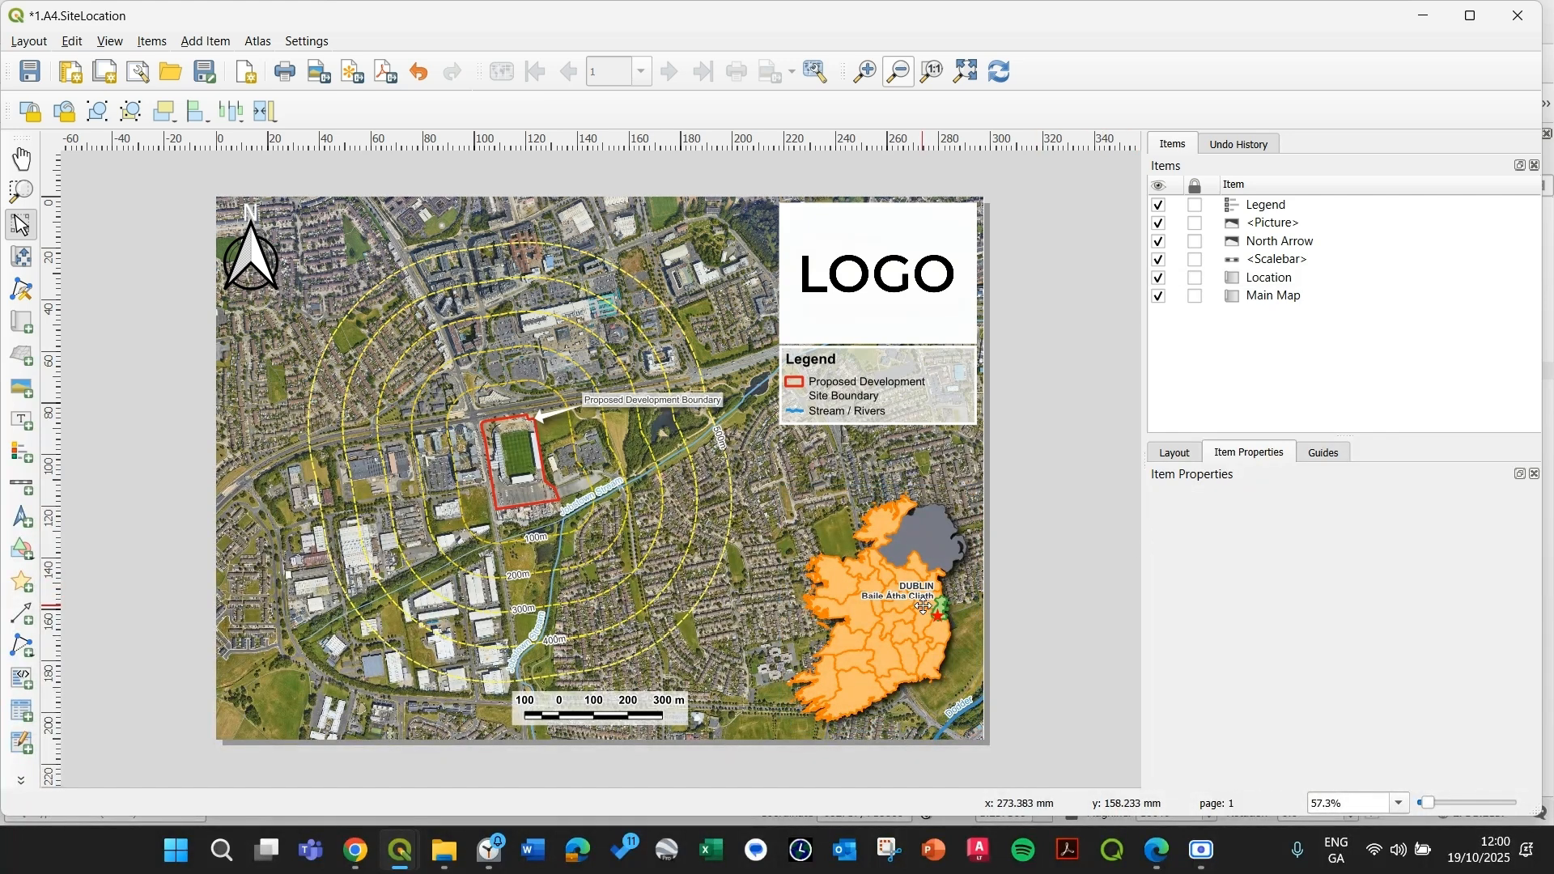
pyautogui.click(924, 621)
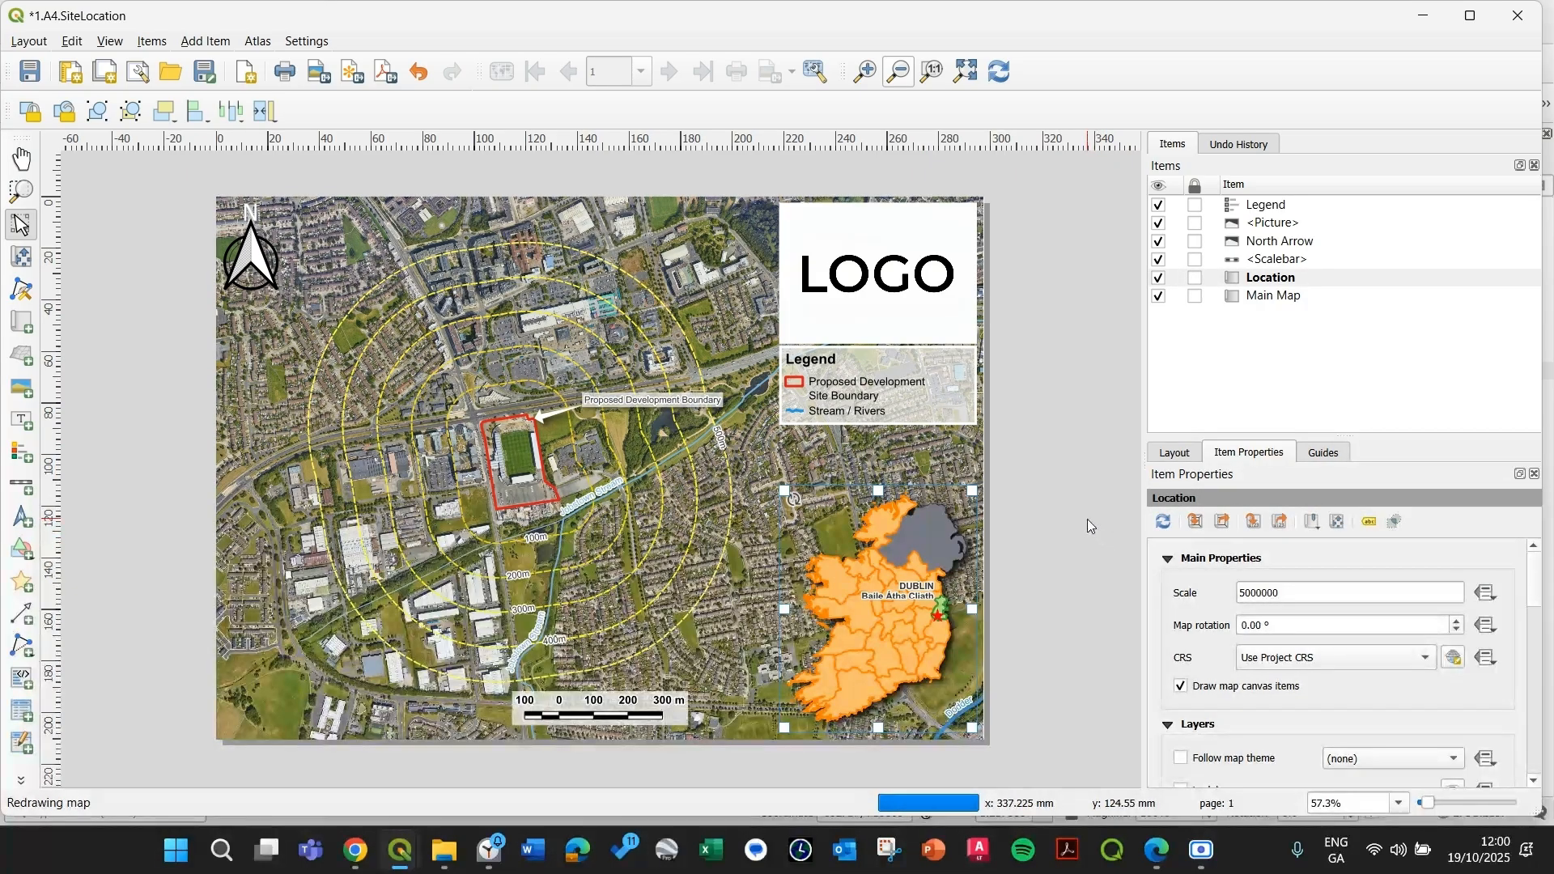
pyautogui.scroll(1, 1001, 627)
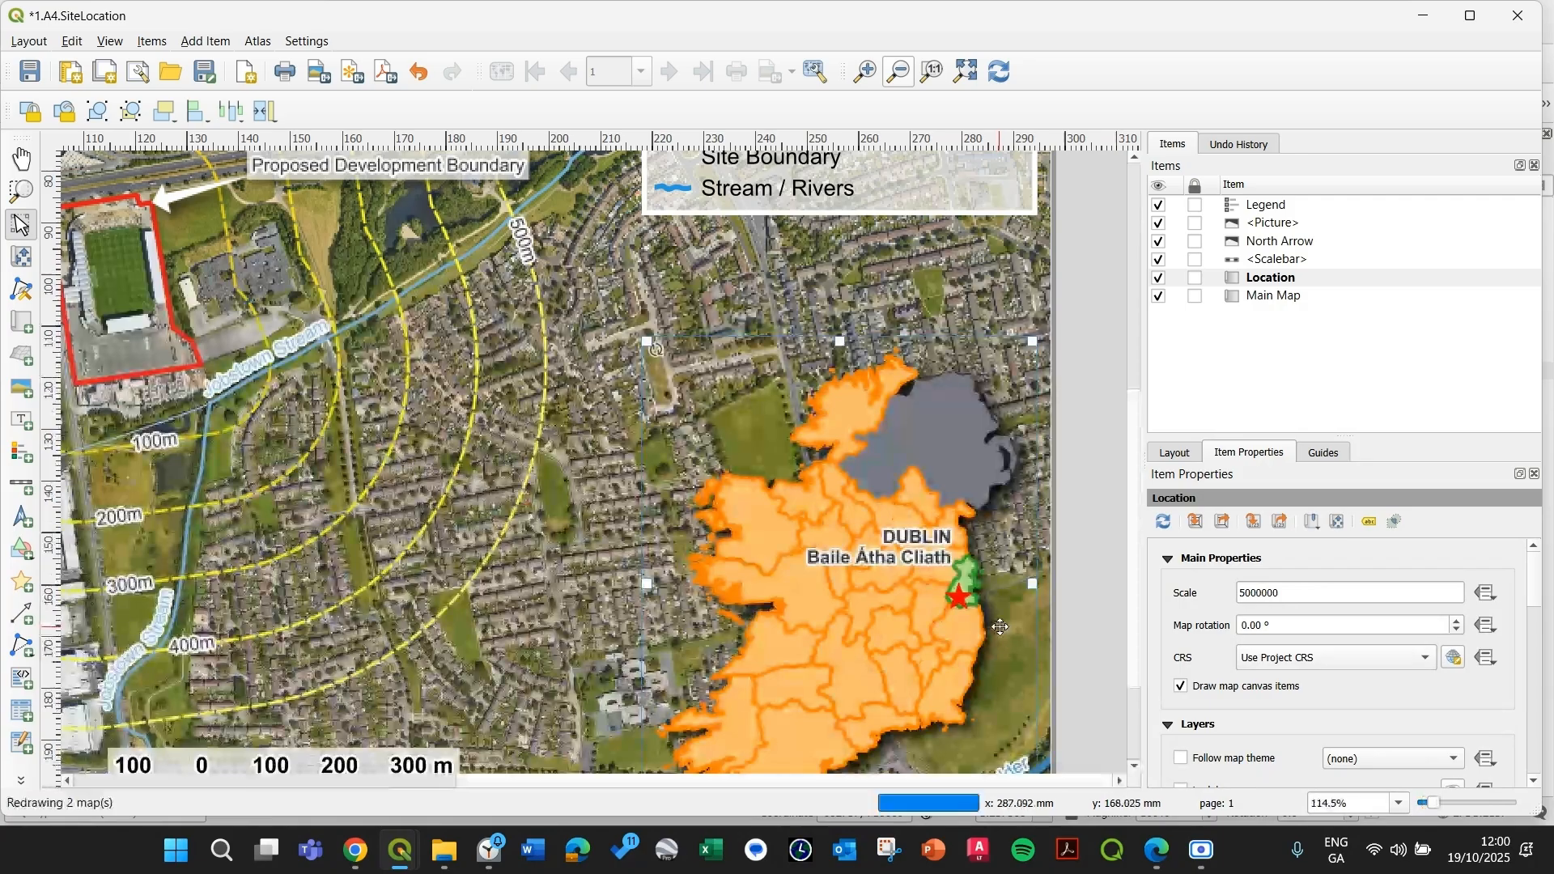
pyautogui.click(967, 81)
pyautogui.click(1037, 377)
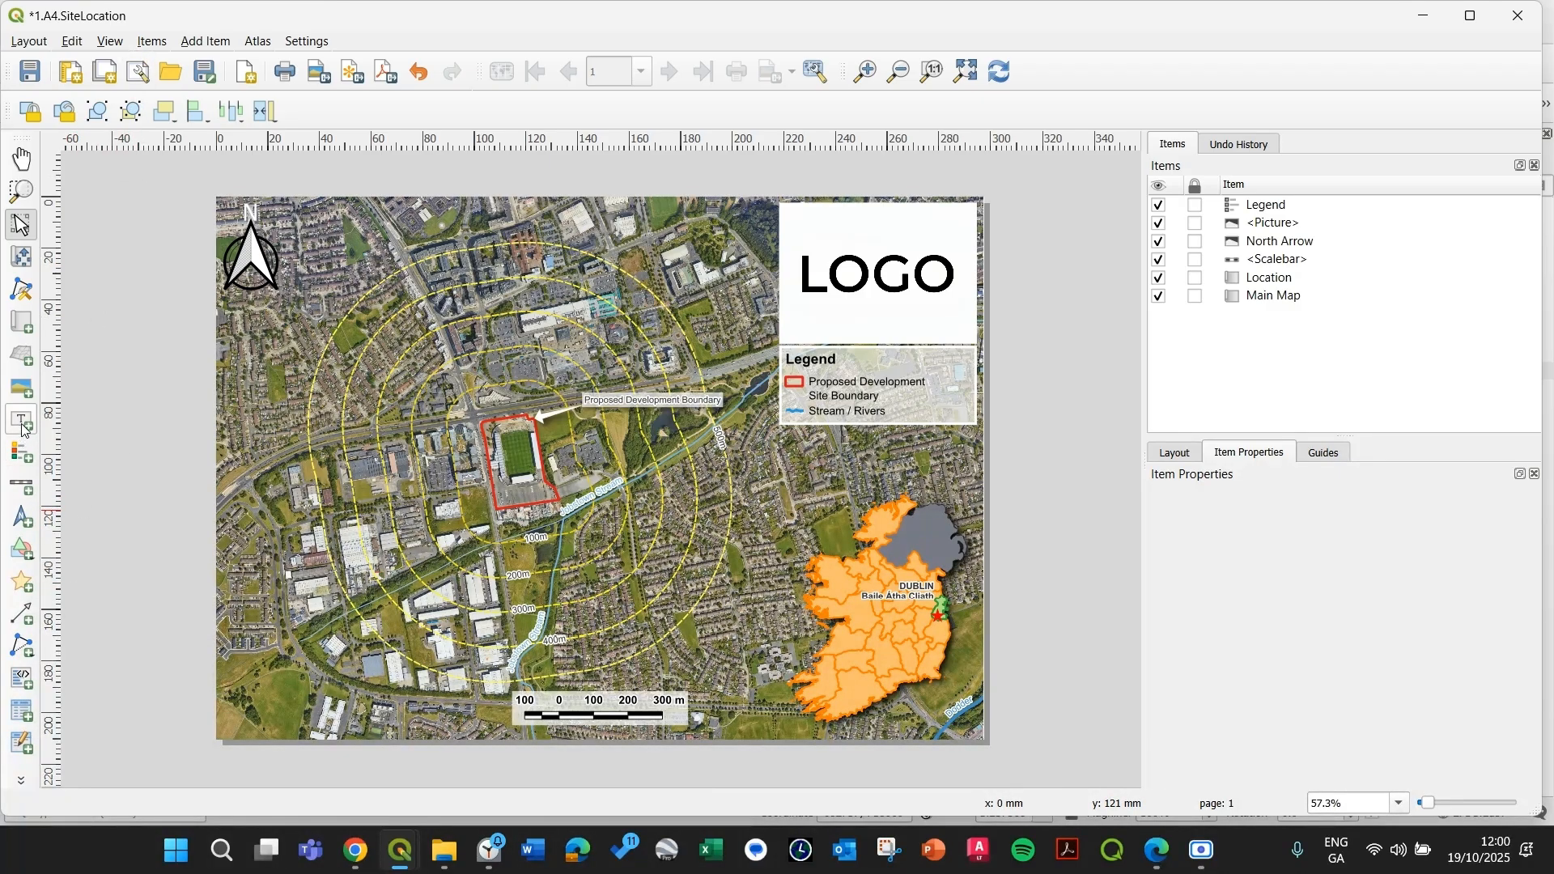
pyautogui.click(153, 42)
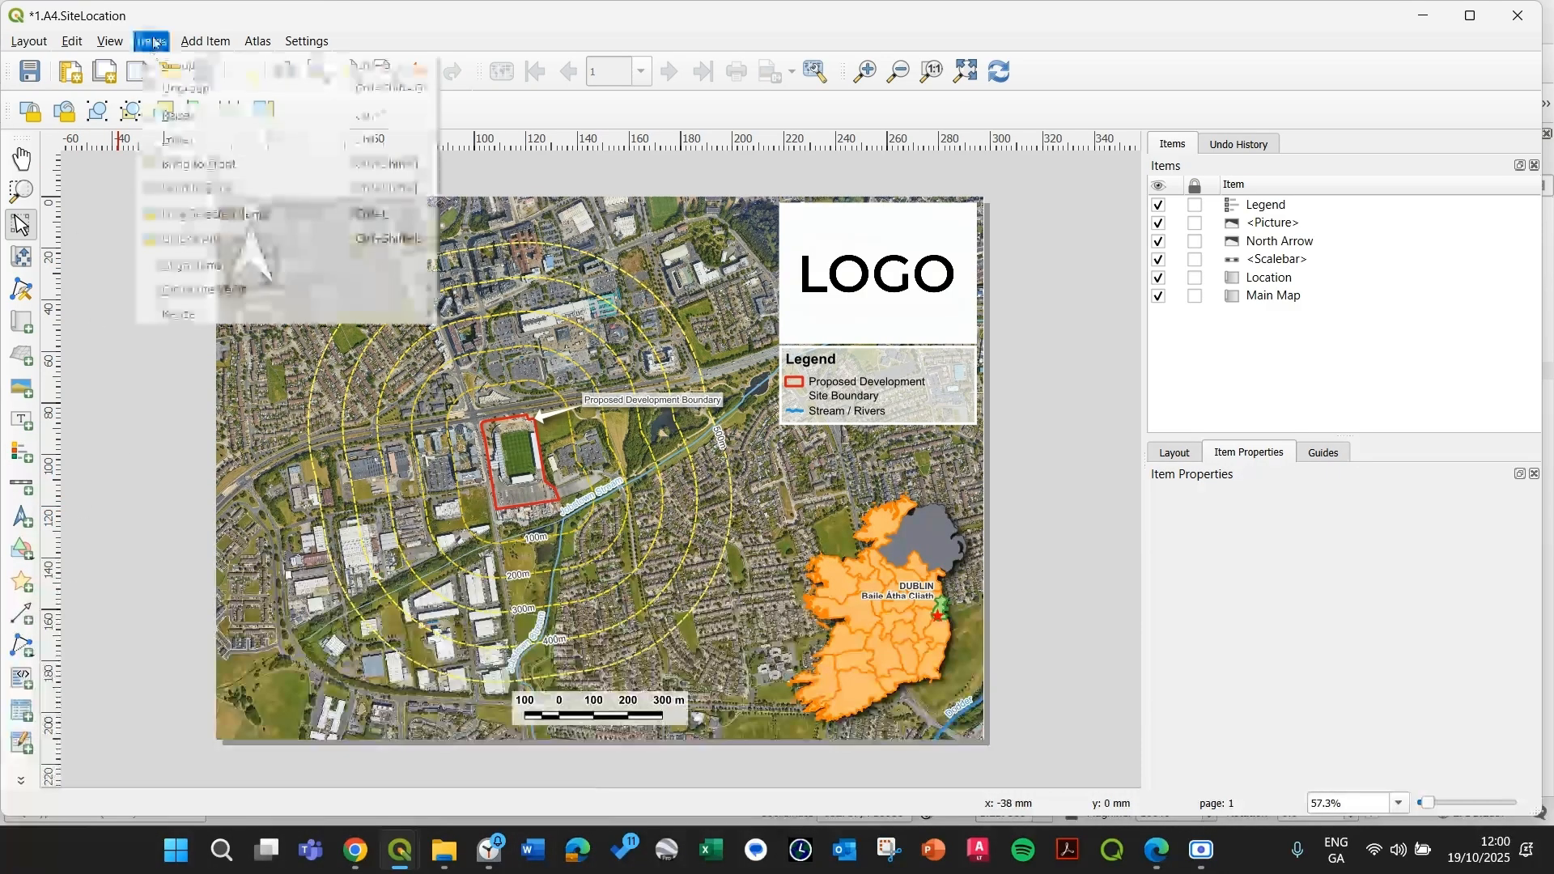
pyautogui.moveTo(214, 41)
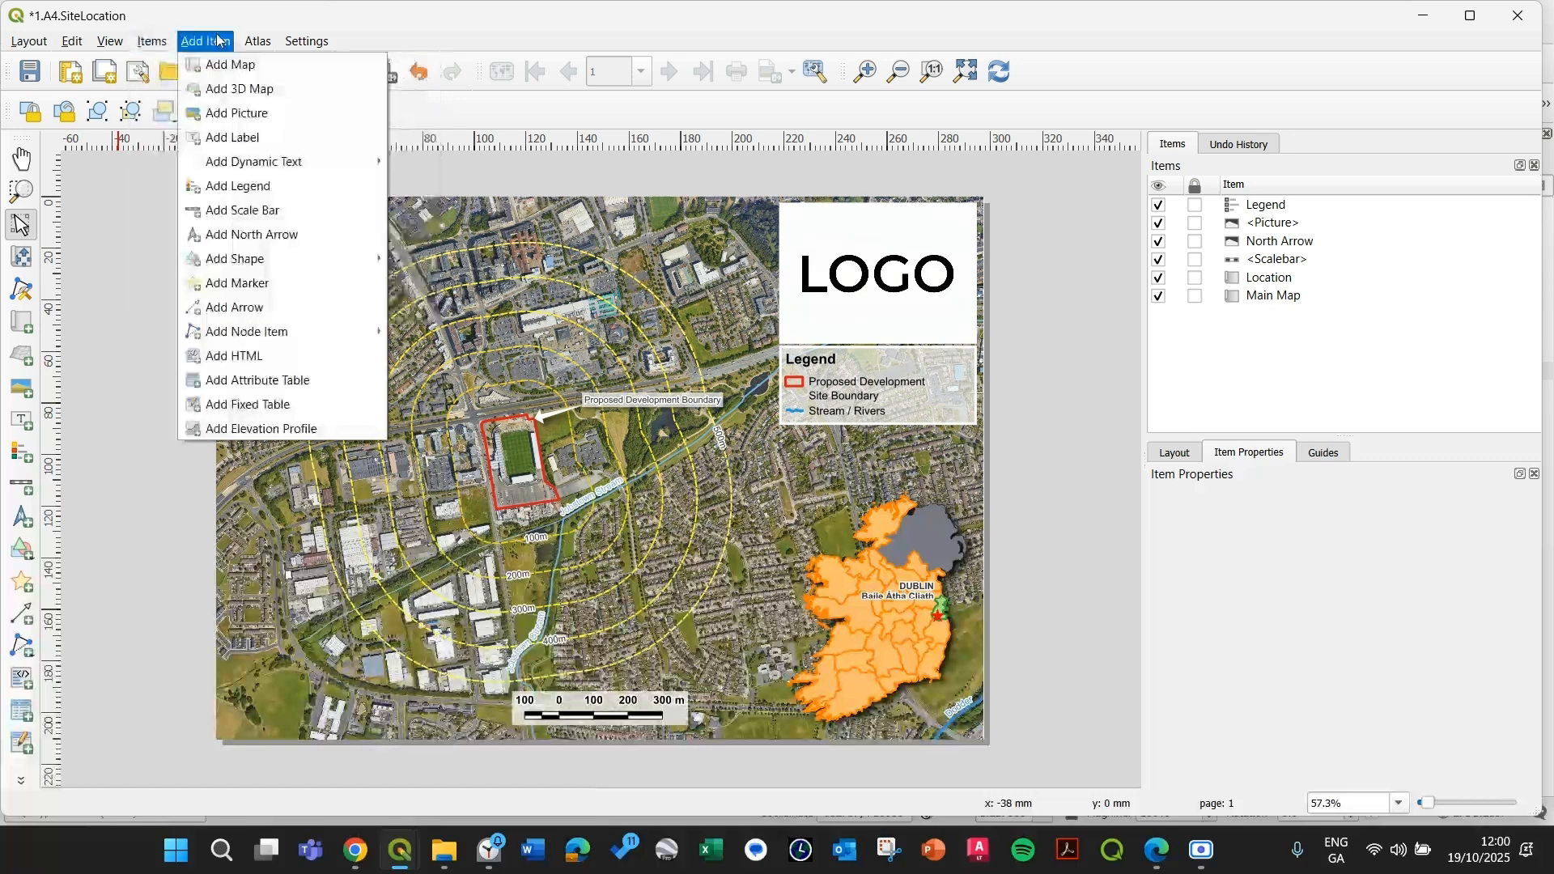
pyautogui.moveTo(240, 166)
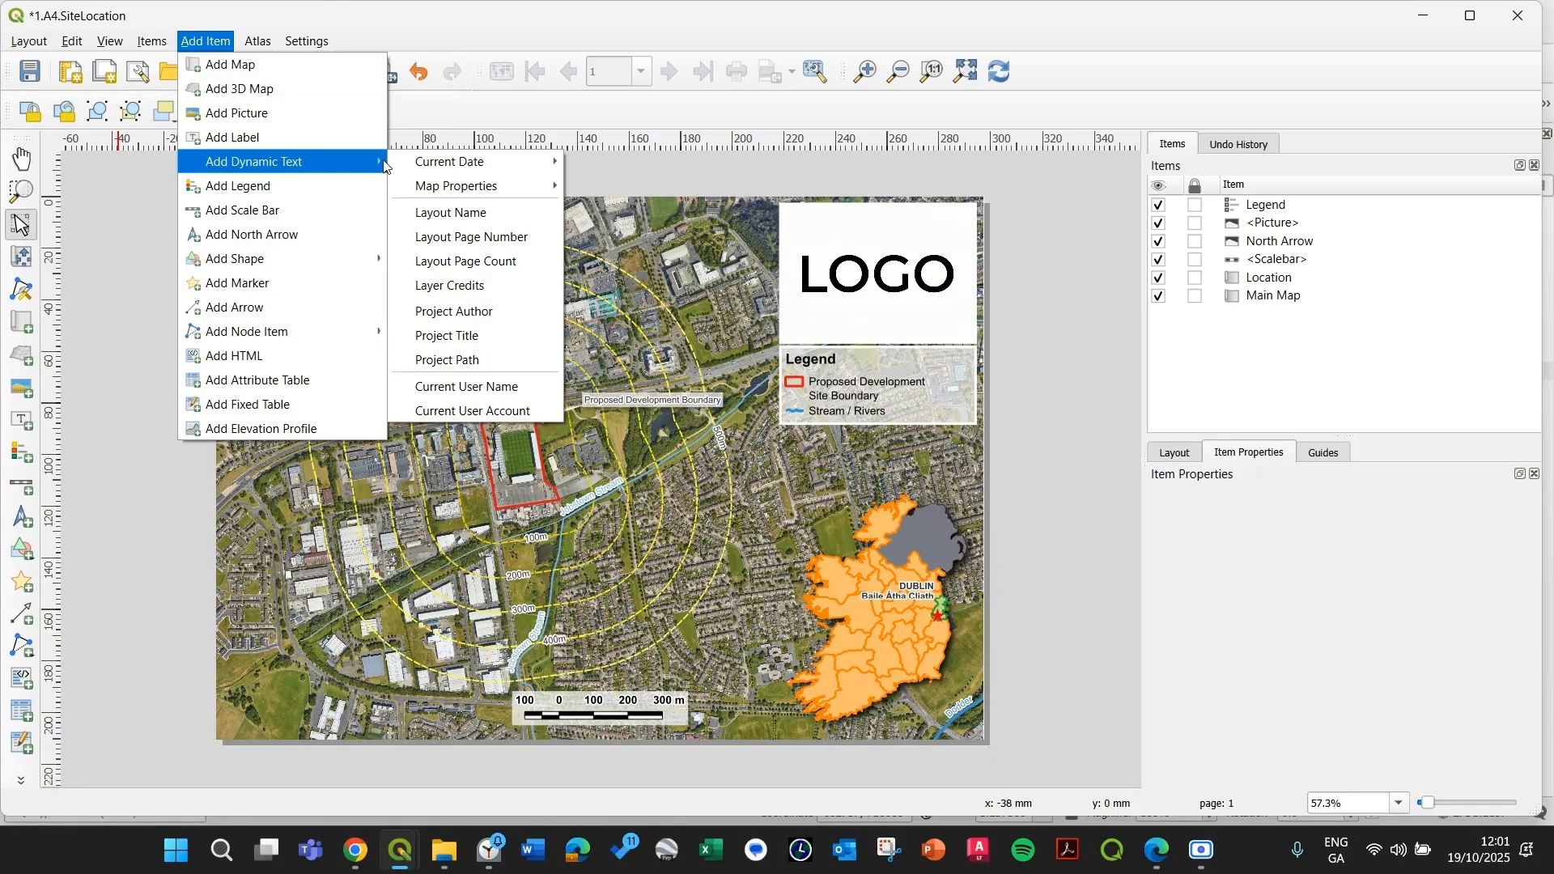
pyautogui.moveTo(490, 189)
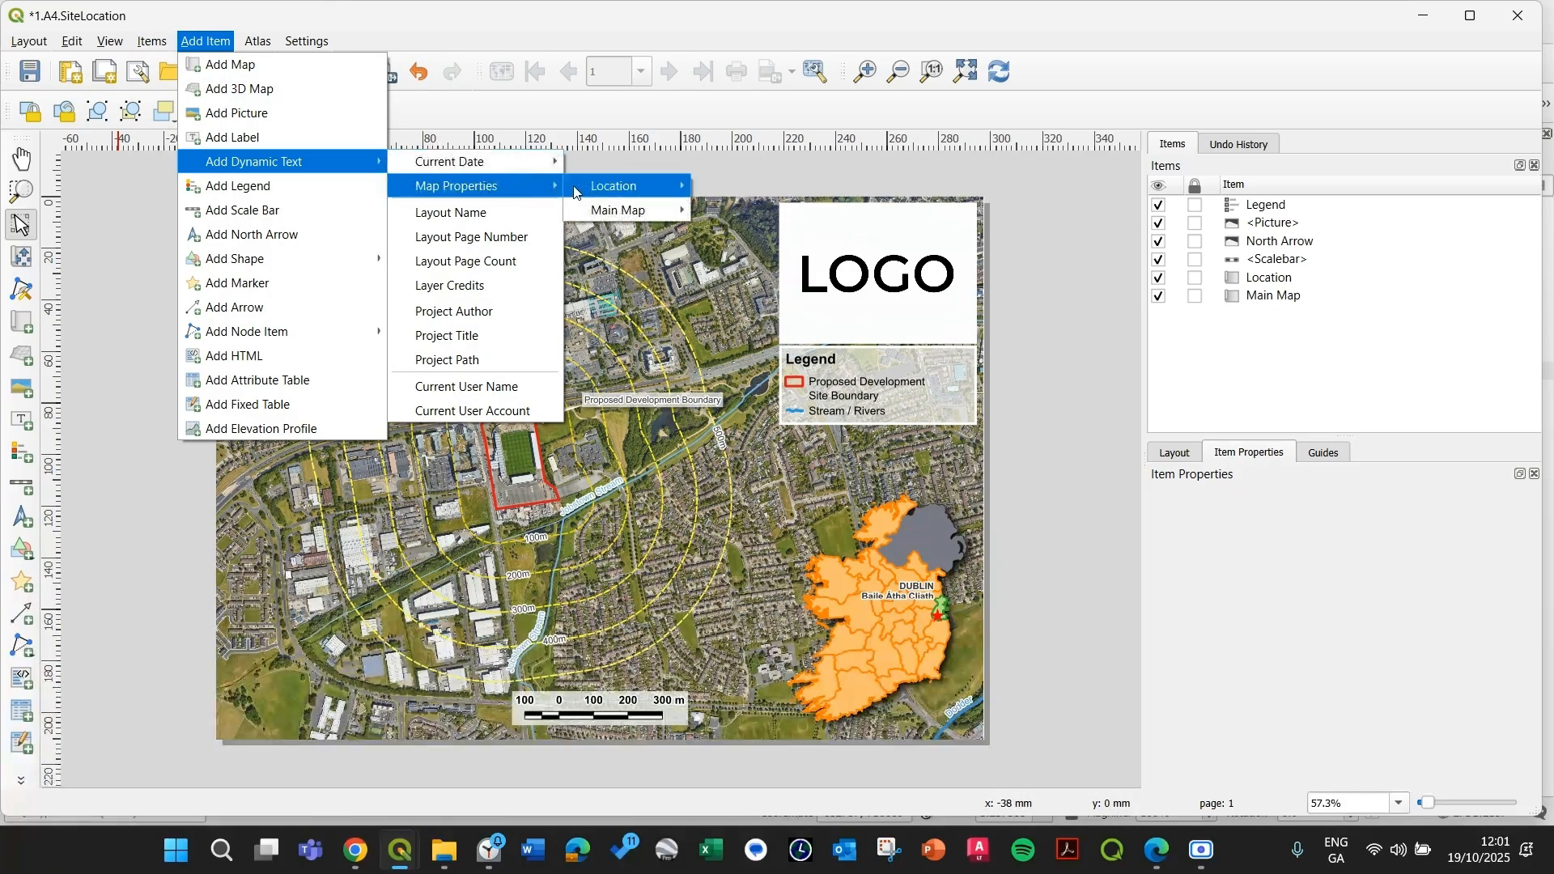
pyautogui.moveTo(614, 209)
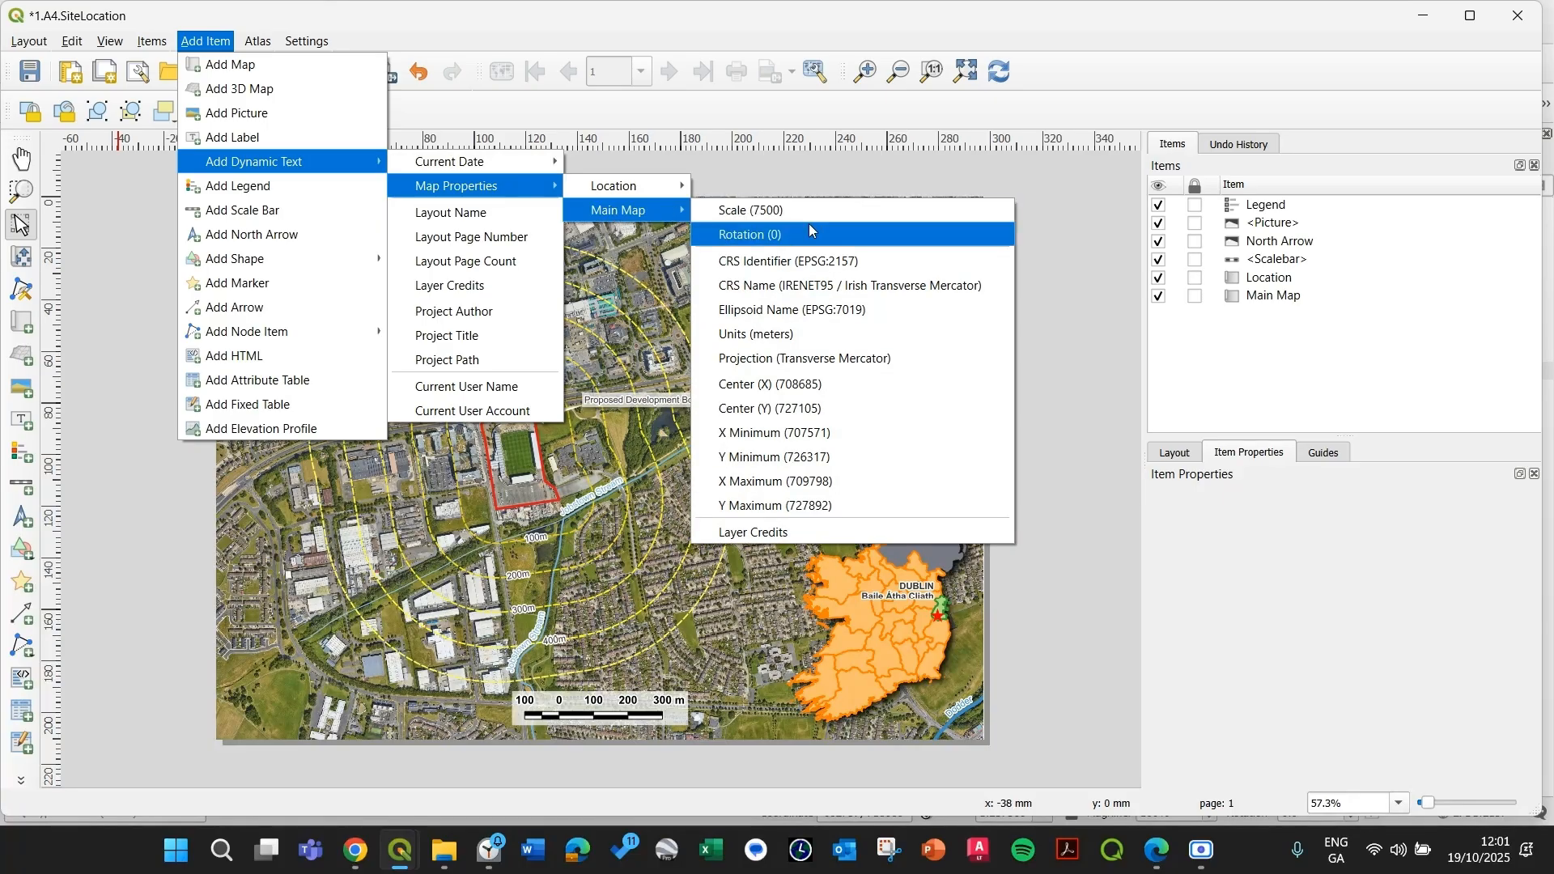
pyautogui.click(784, 285)
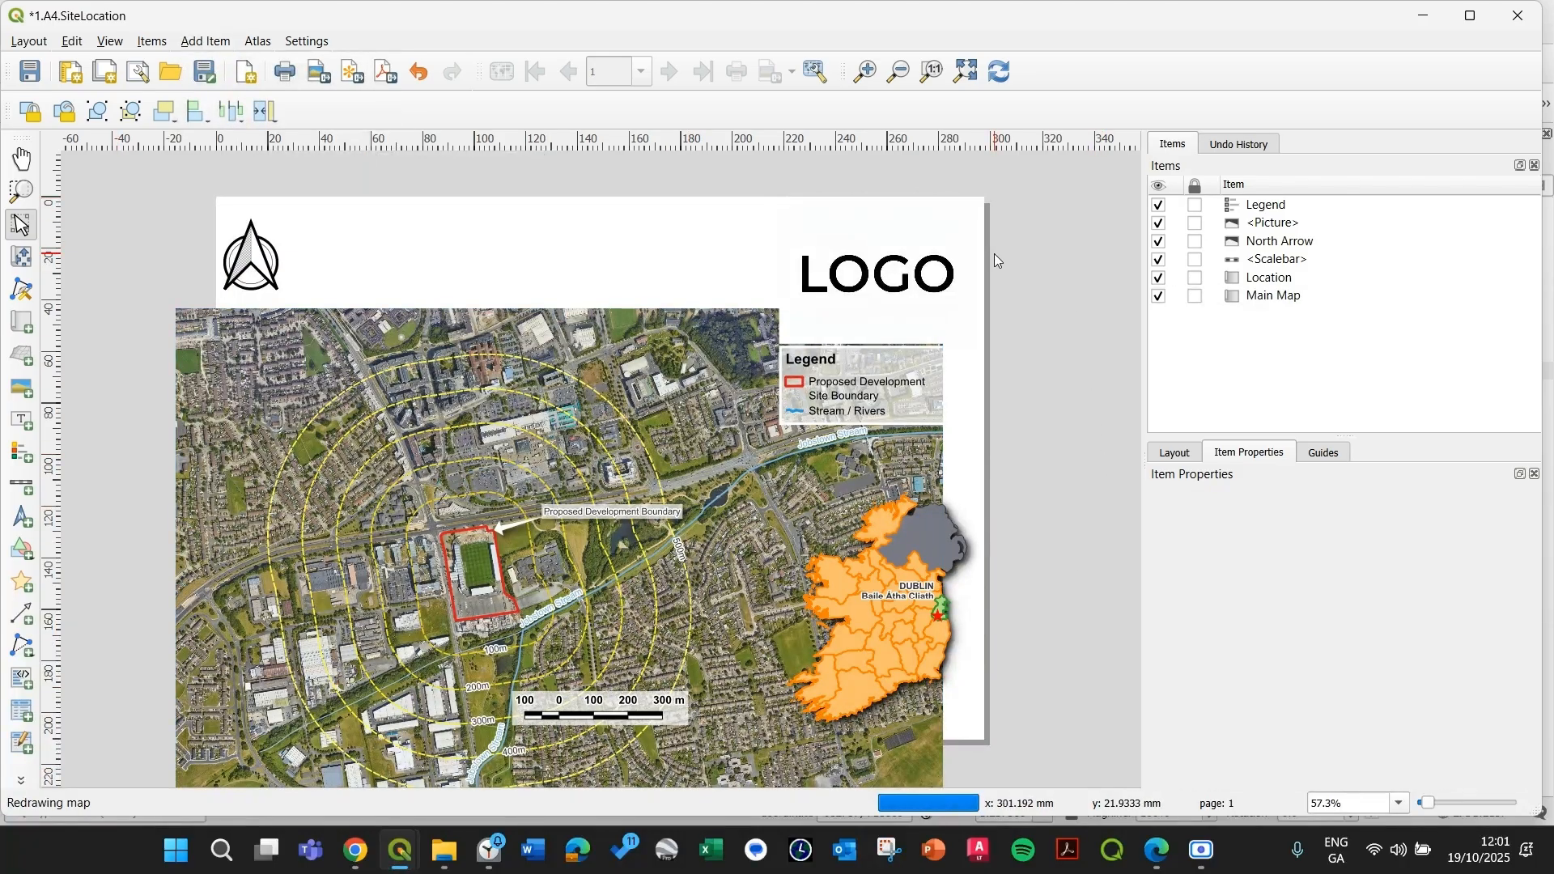
pyautogui.hotkey('ctrl', 'z')
pyautogui.click(187, 305)
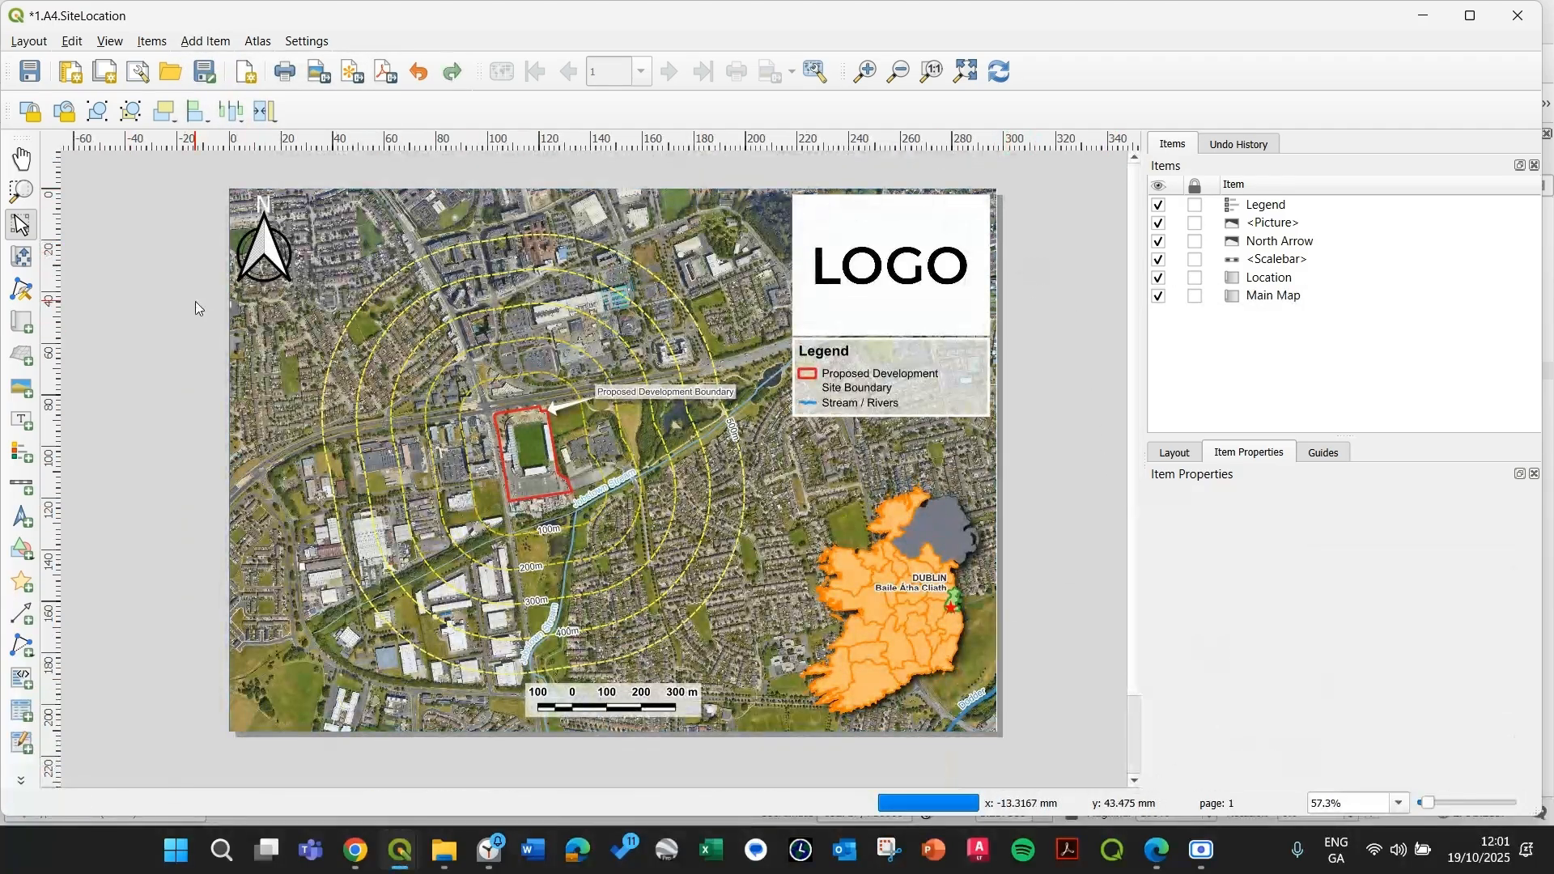
# - Add a dynamic text label with the Main Map's layer credits across the lower part of the main map
pyautogui.click(205, 41)
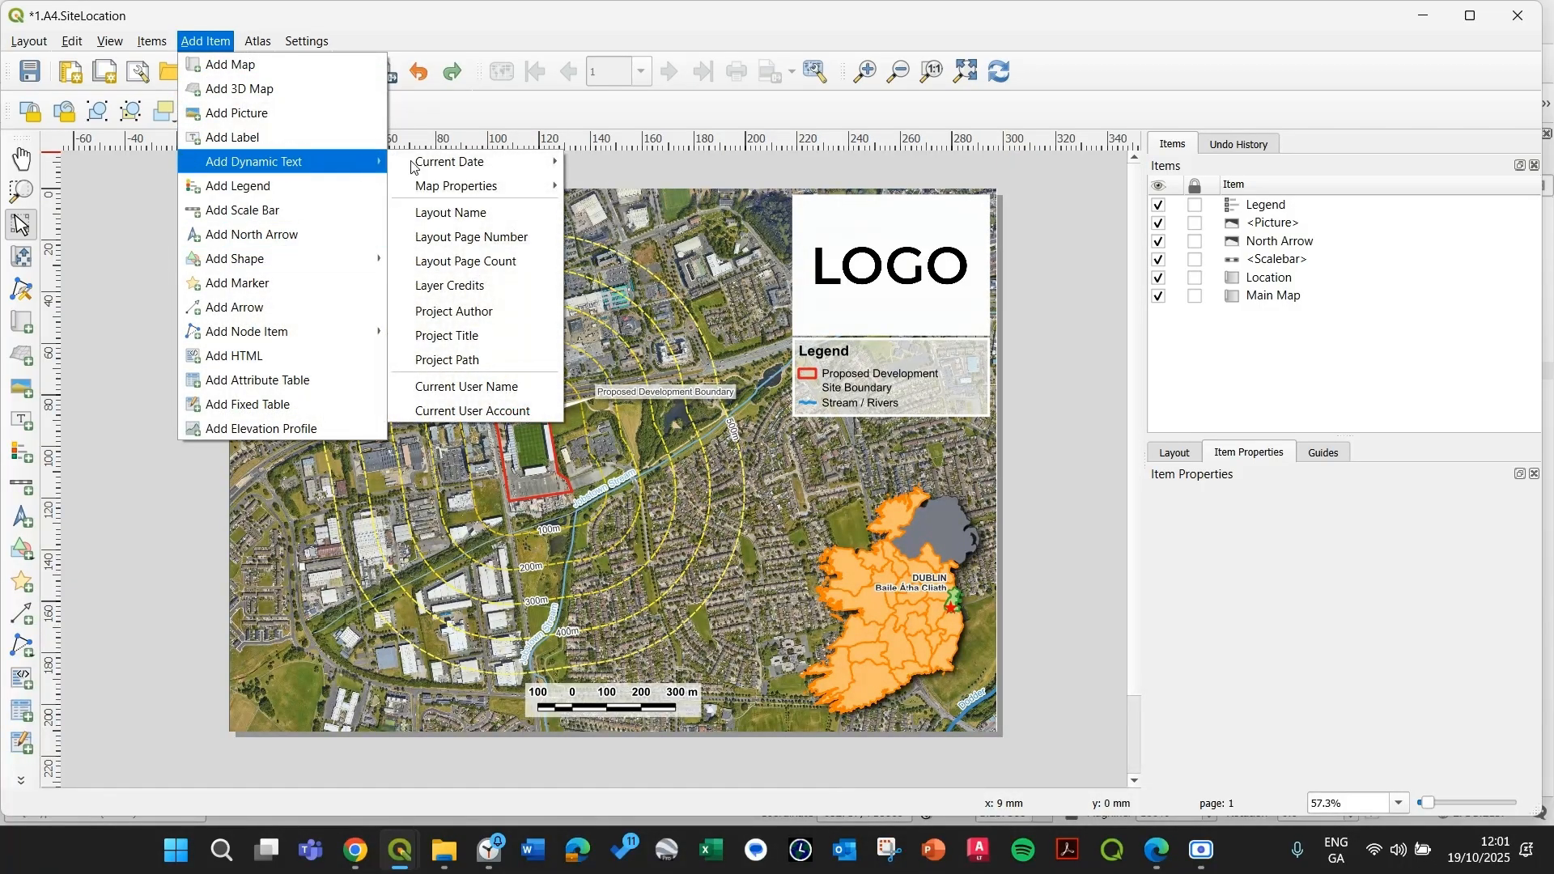
pyautogui.moveTo(465, 166)
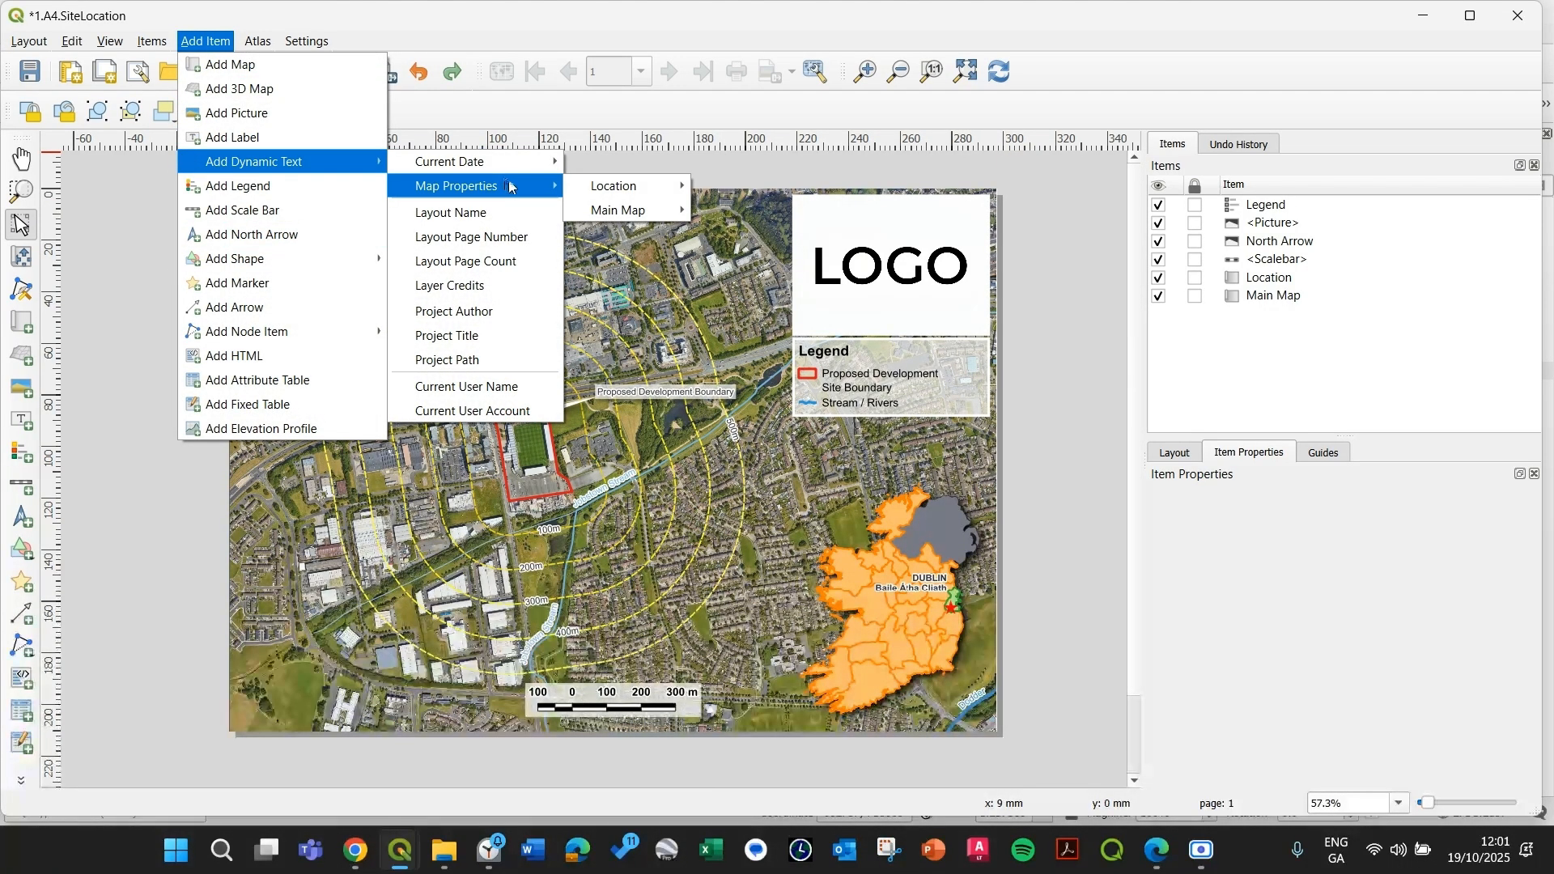
pyautogui.moveTo(633, 207)
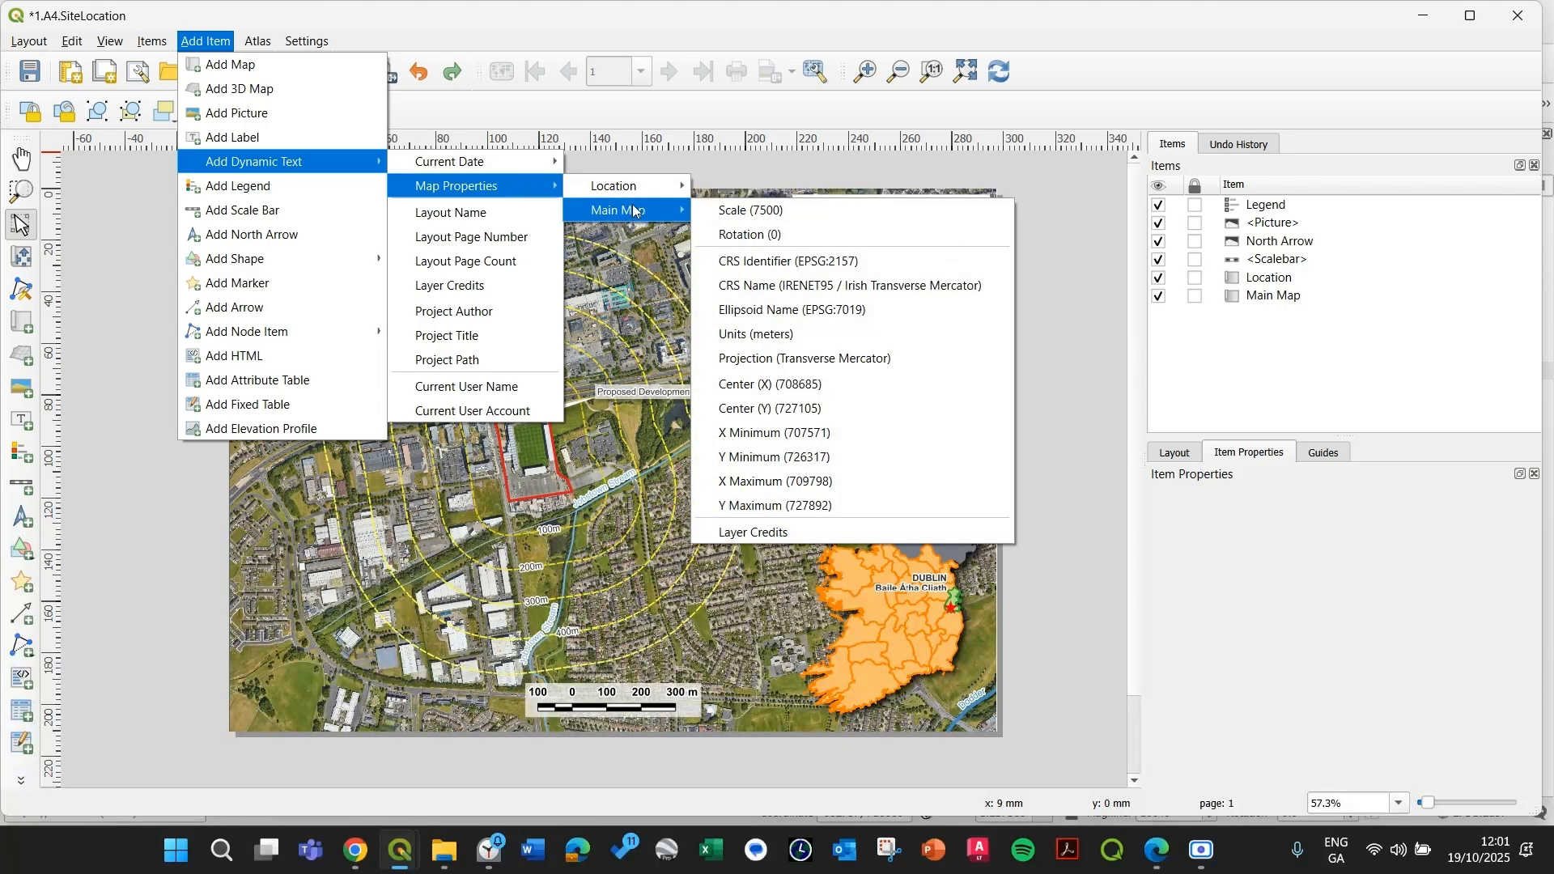
pyautogui.click(814, 535)
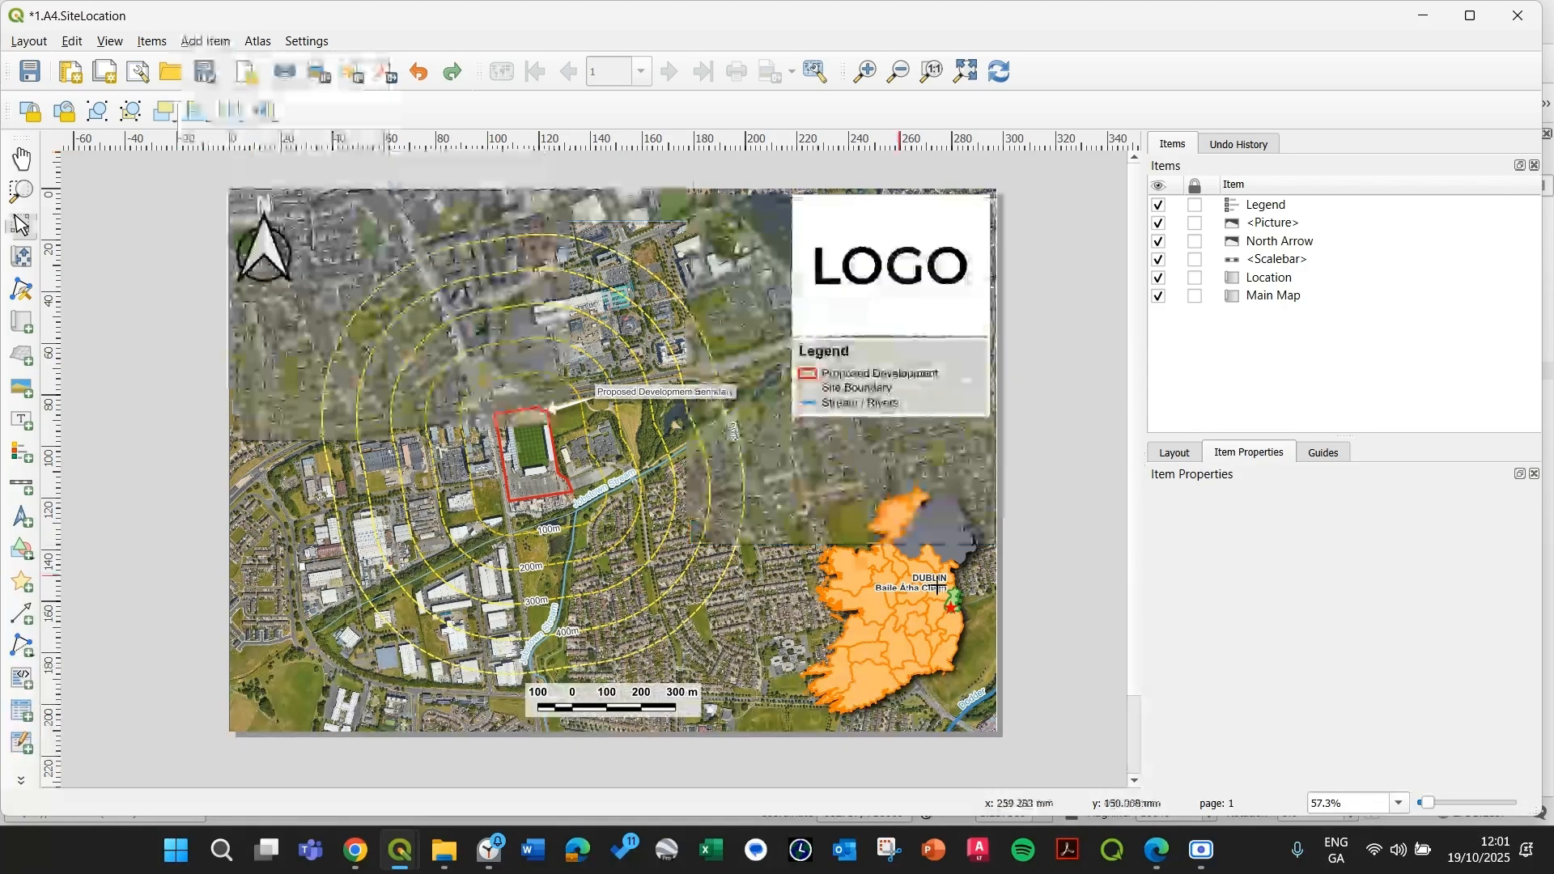
pyautogui.moveTo(463, 587); pyautogui.dragTo(729, 630)
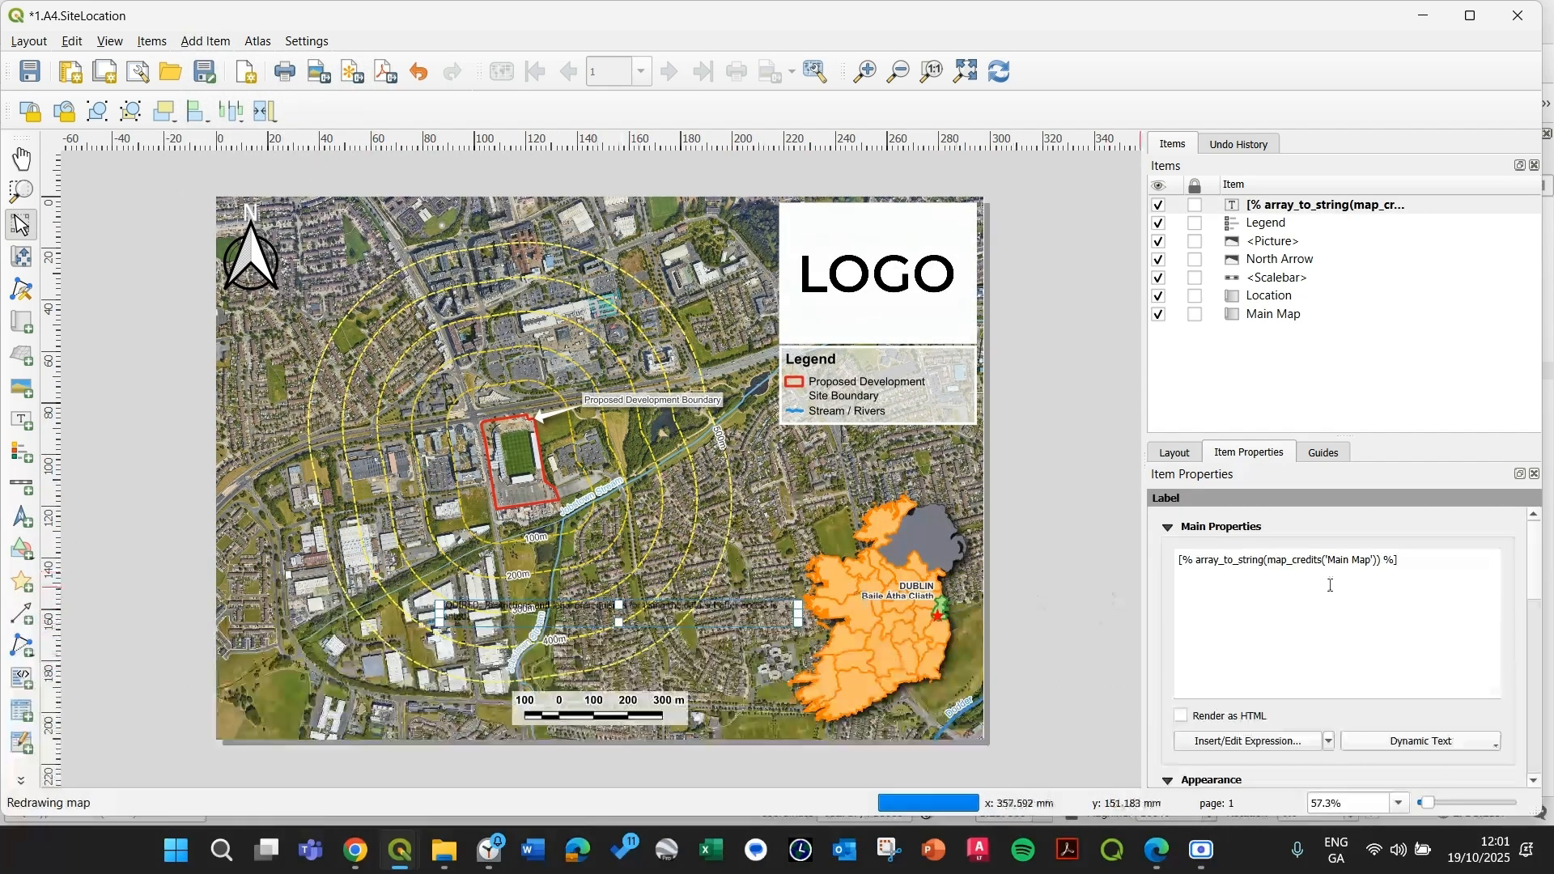
# - Move the credits label just below the page and resize its box to a single line of text
pyautogui.moveTo(693, 611); pyautogui.dragTo(678, 759)
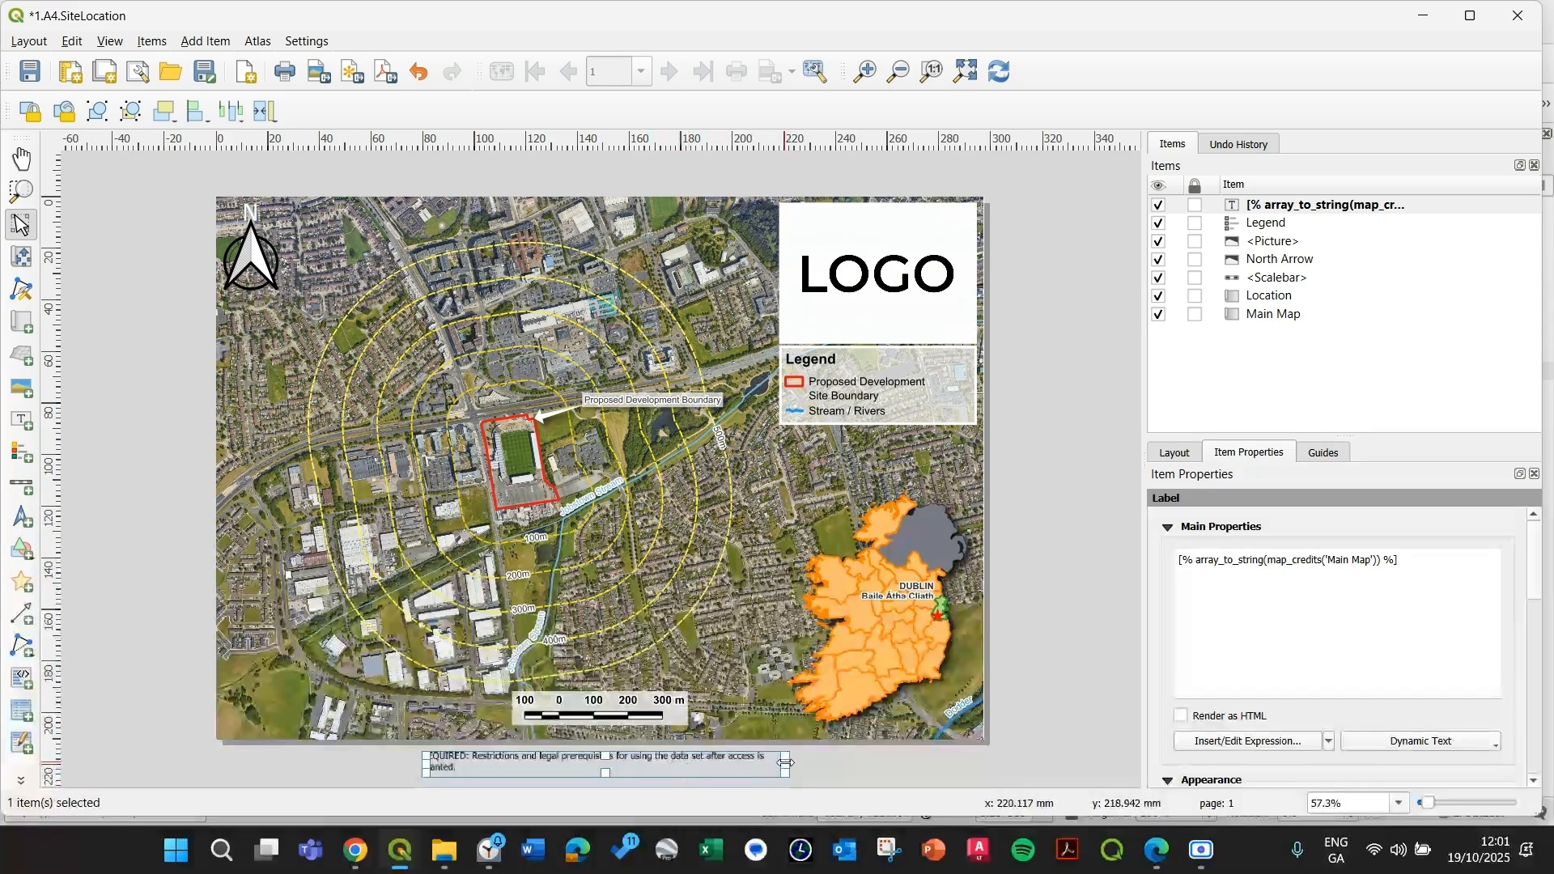
pyautogui.moveTo(787, 765); pyautogui.dragTo(833, 765)
pyautogui.moveTo(630, 774); pyautogui.dragTo(630, 766)
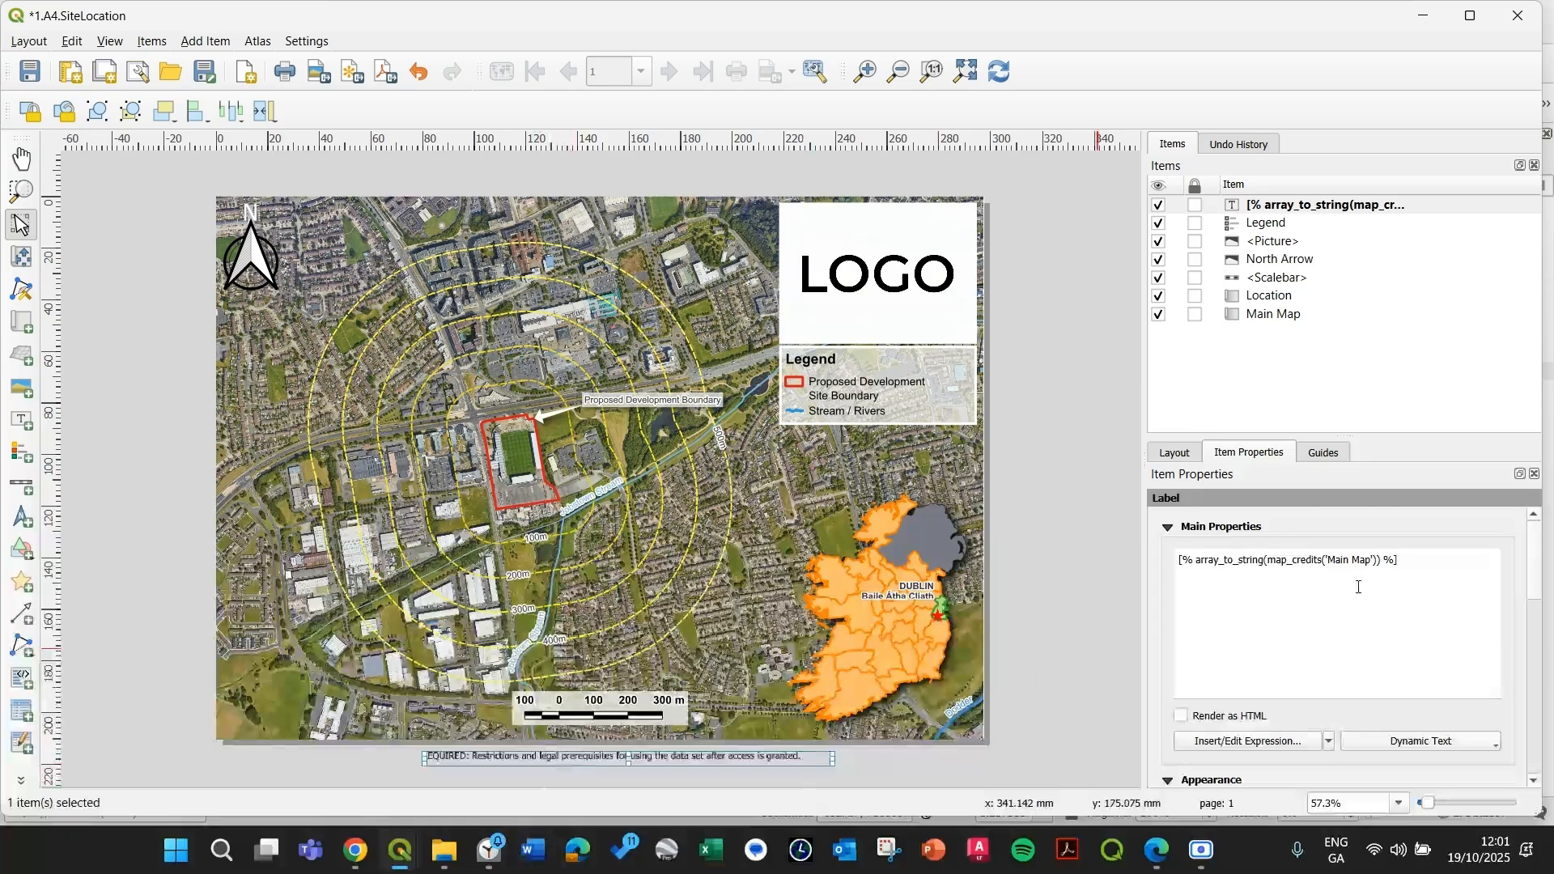
# - Replace the label's map credits expression with the text "Image: Google Earth"
pyautogui.click(1467, 747)
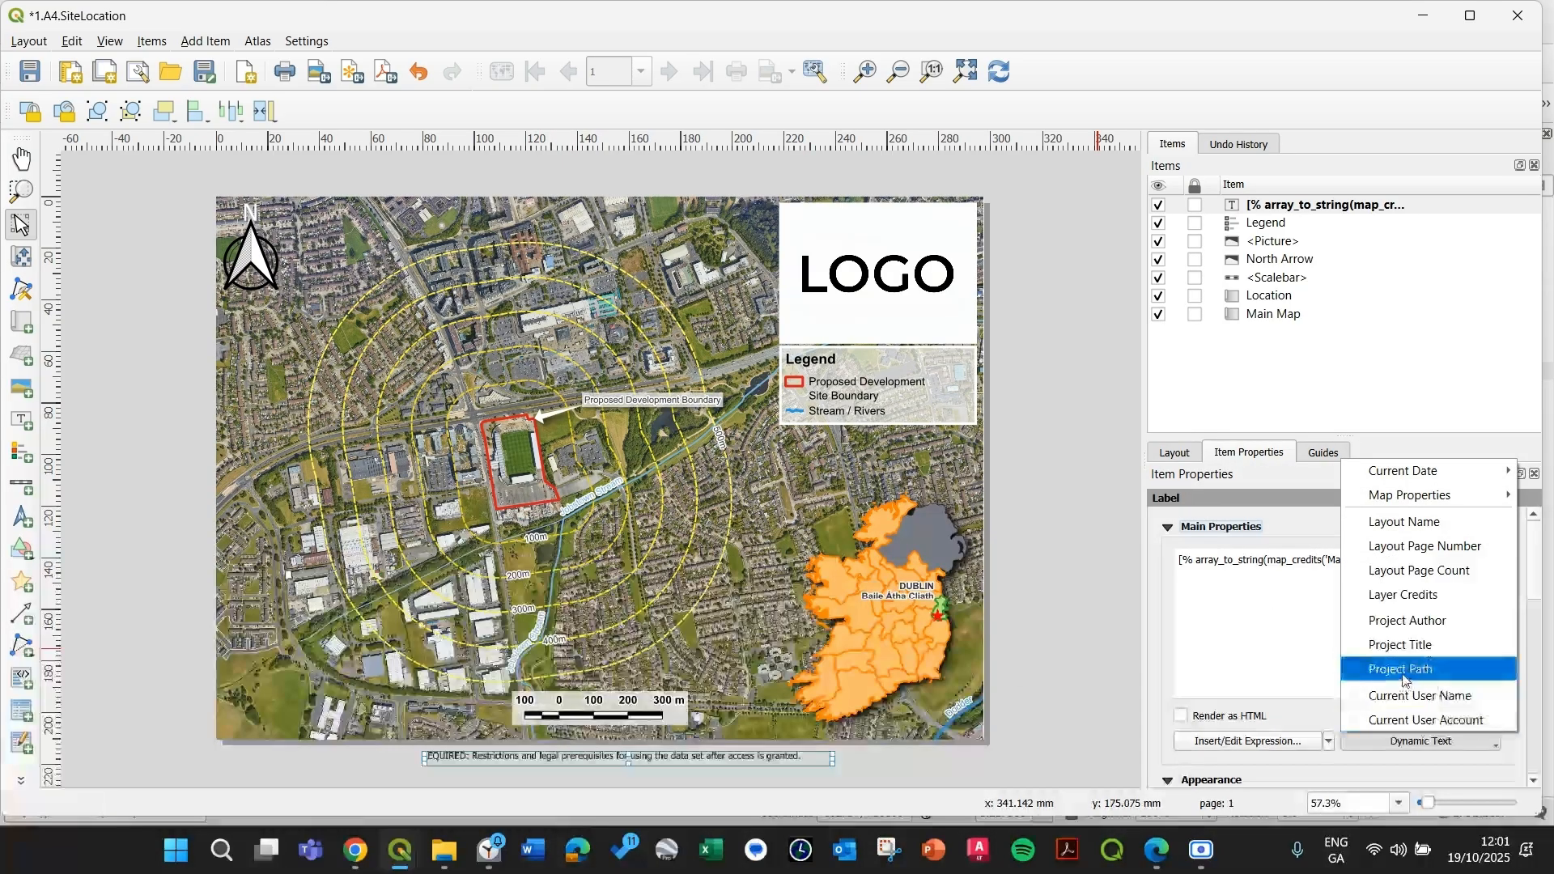
pyautogui.click(1301, 609)
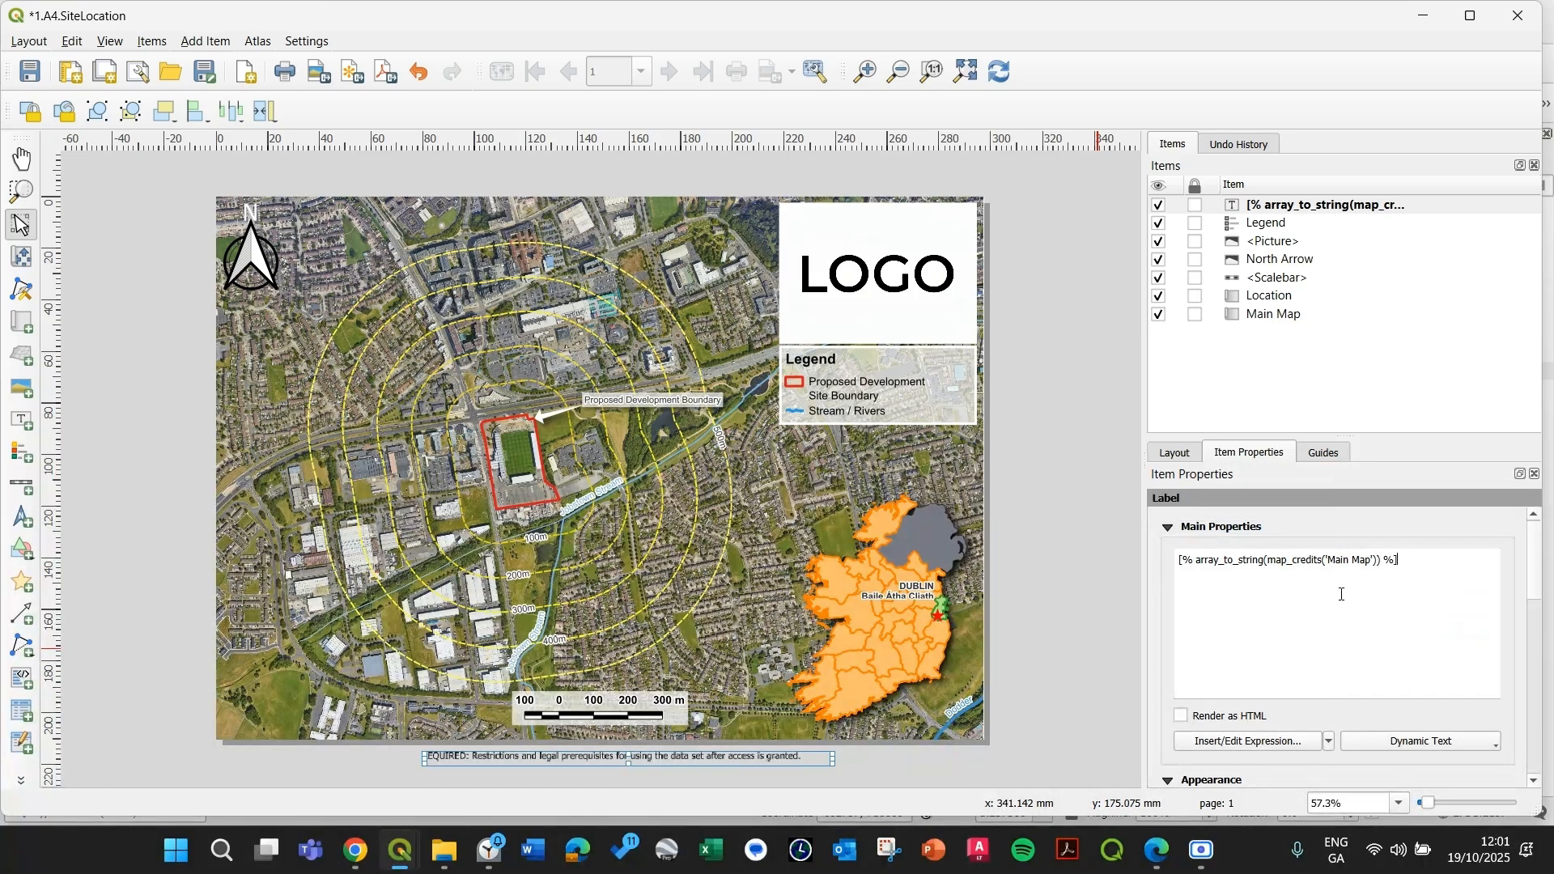
pyautogui.moveTo(1345, 592); pyautogui.dragTo(1275, 561)
pyautogui.click(1215, 584)
pyautogui.moveTo(1423, 566); pyautogui.dragTo(1166, 567)
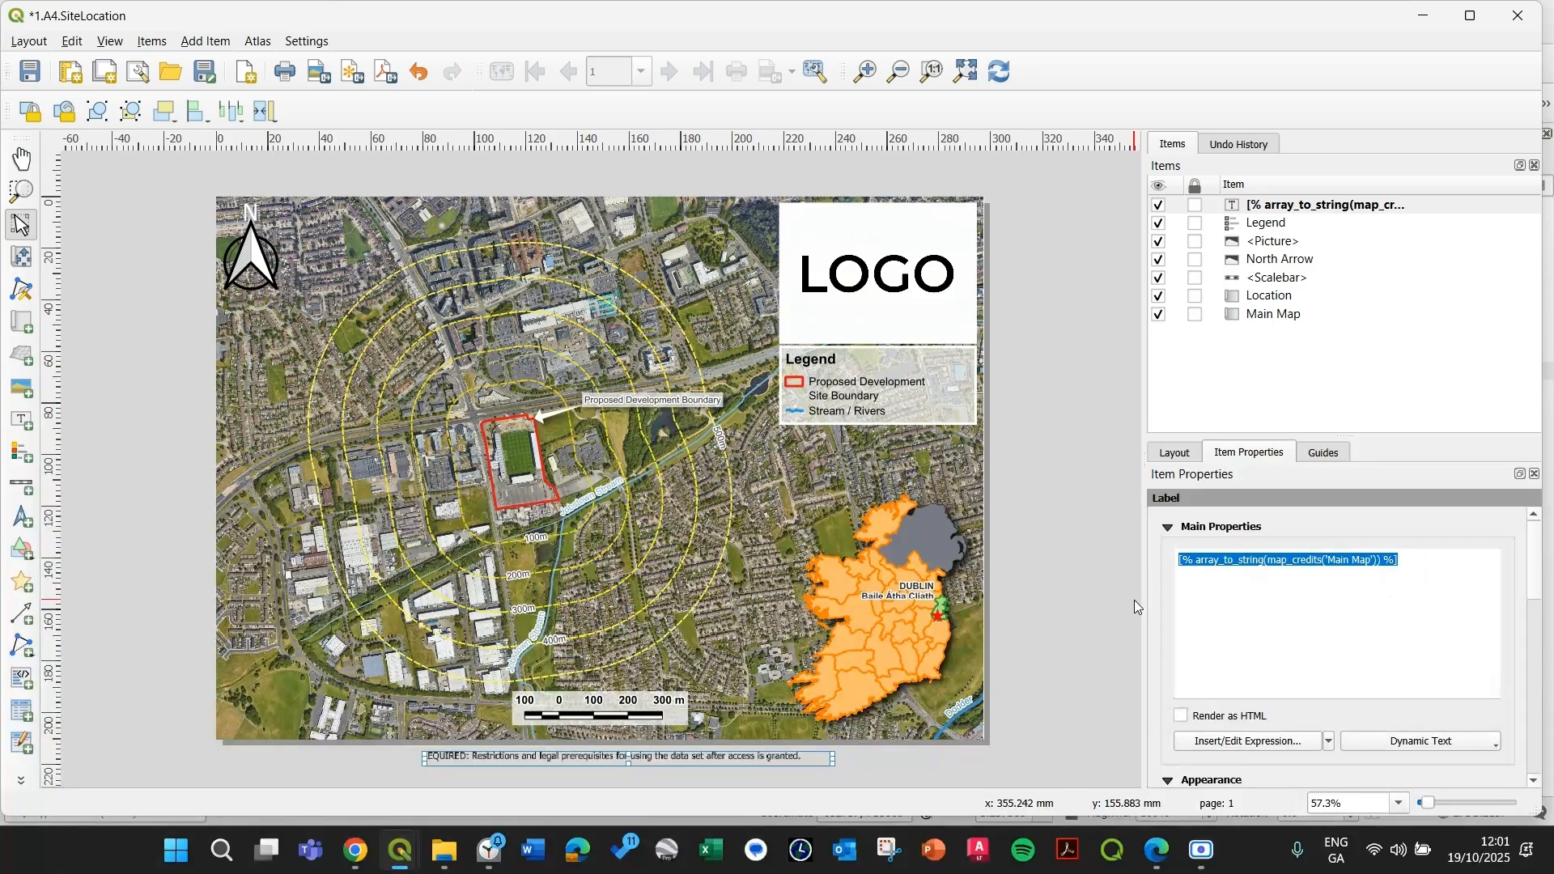
pyautogui.write('Image:')
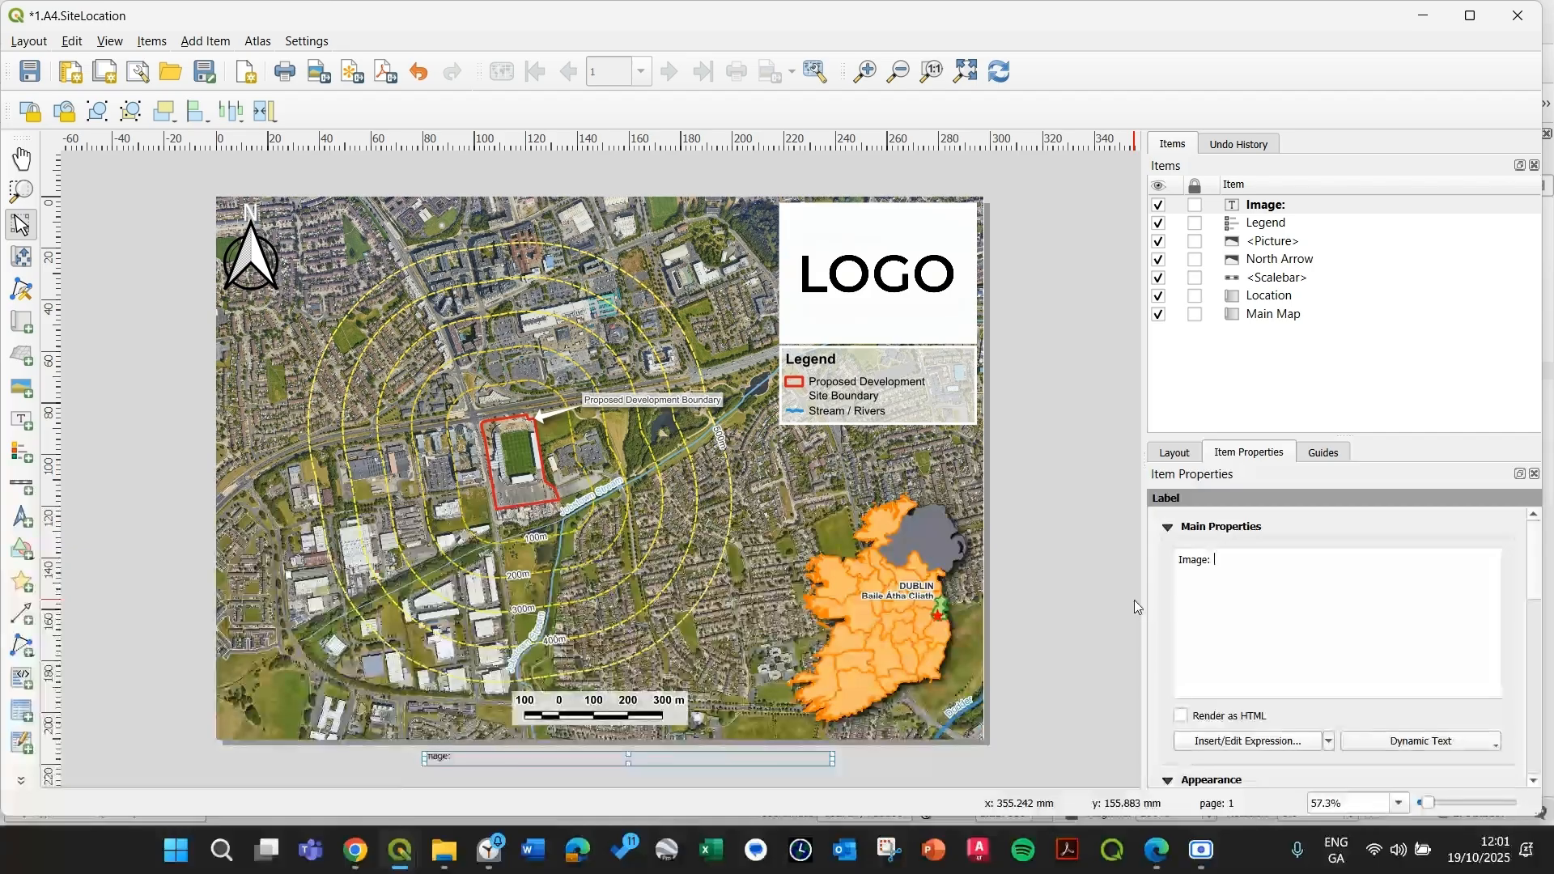
pyautogui.write('Googl')
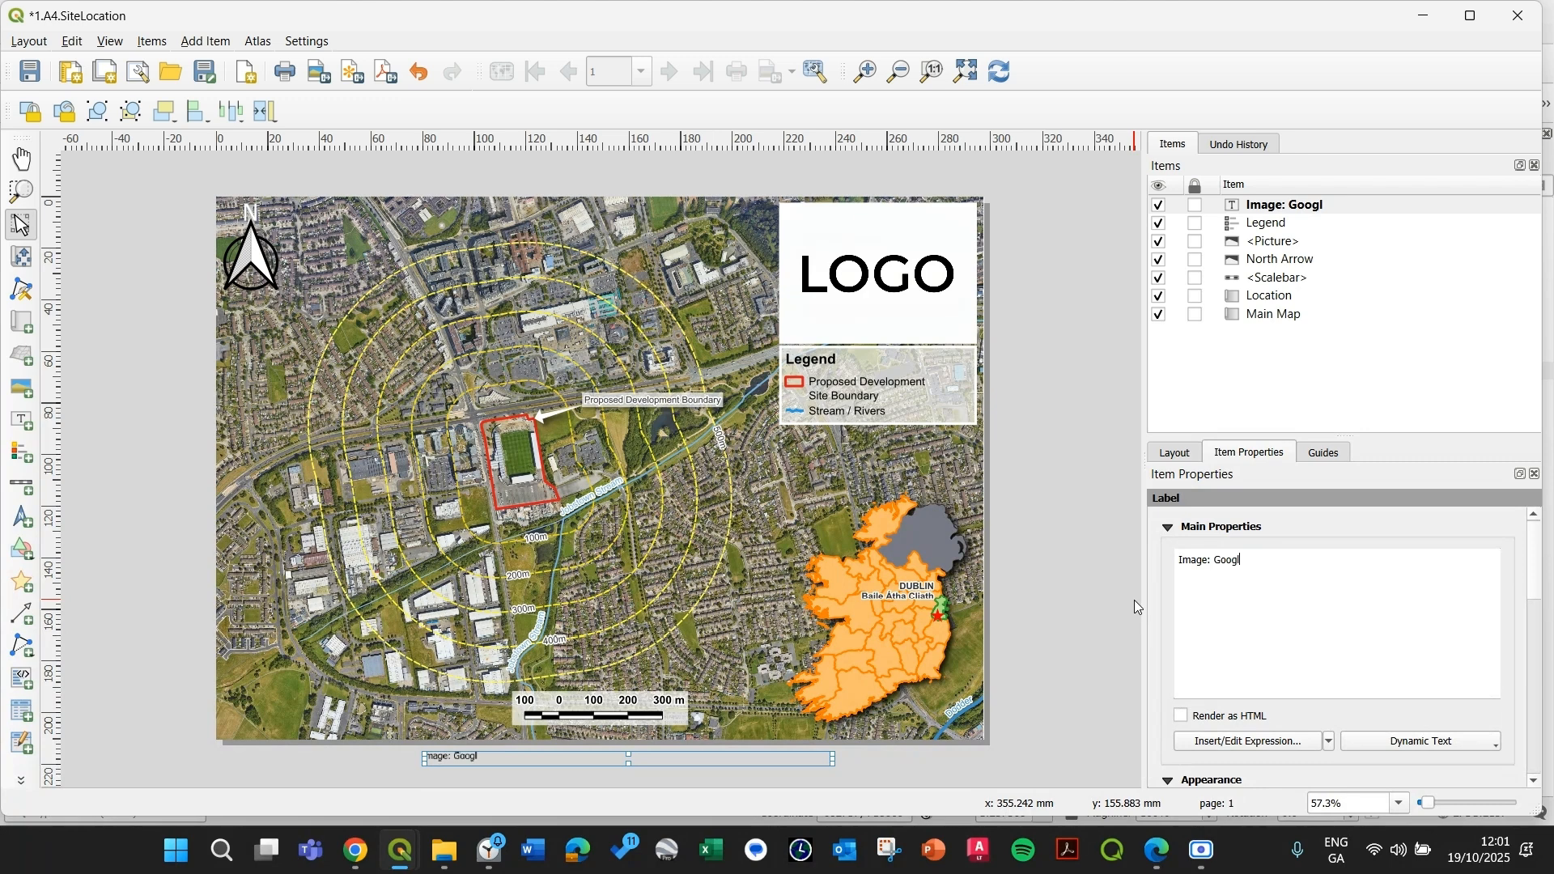
pyautogui.write('e Earth')
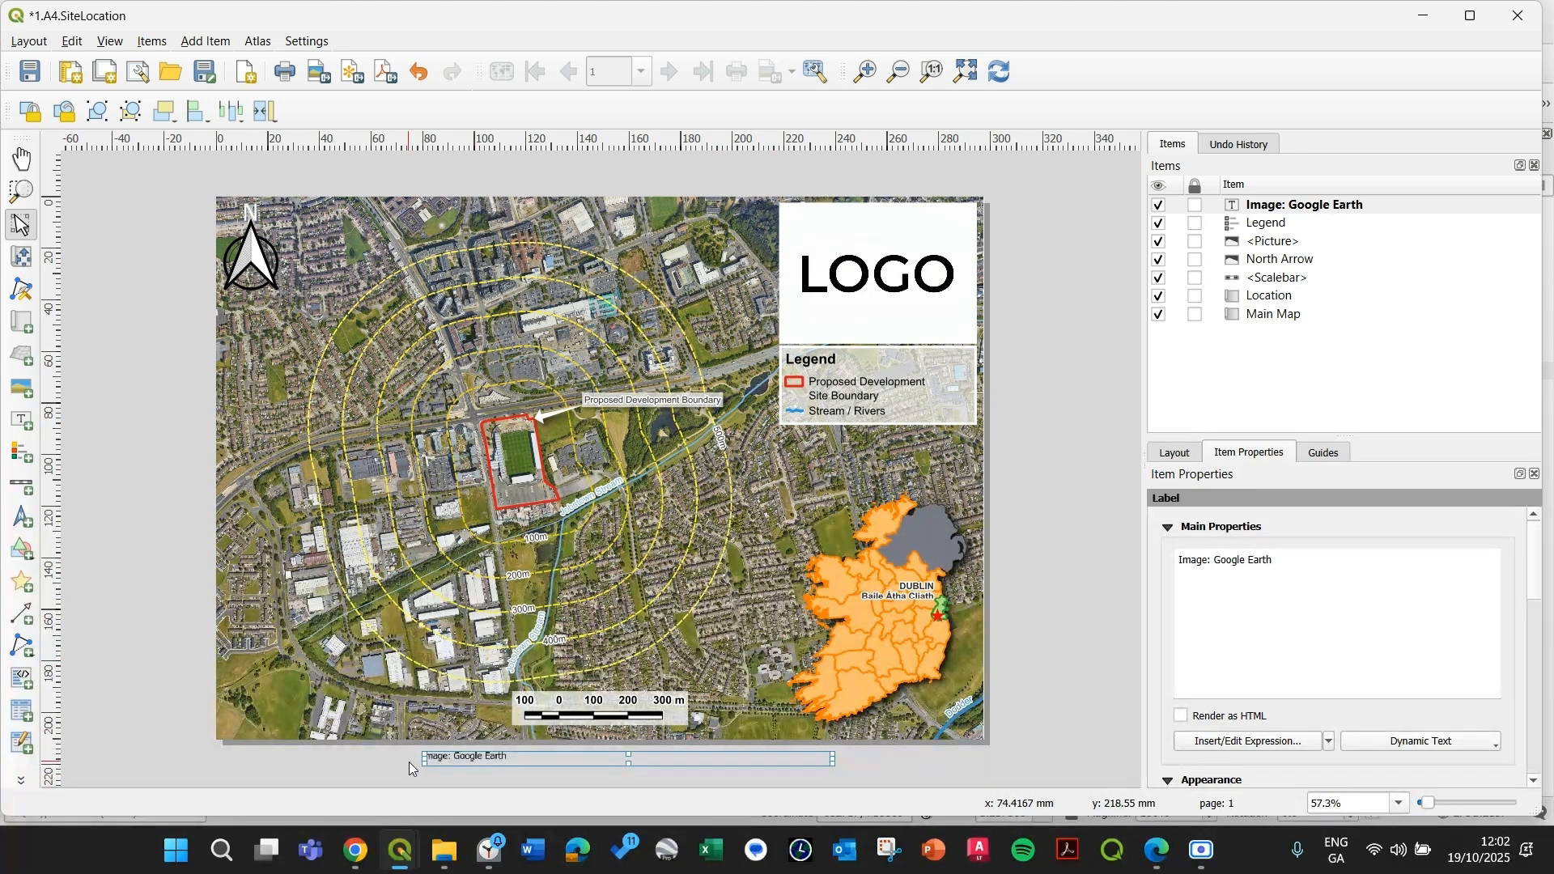
# - Set the image credit label's font to Arial with the Bold style
pyautogui.click(476, 767)
pyautogui.click(476, 767)
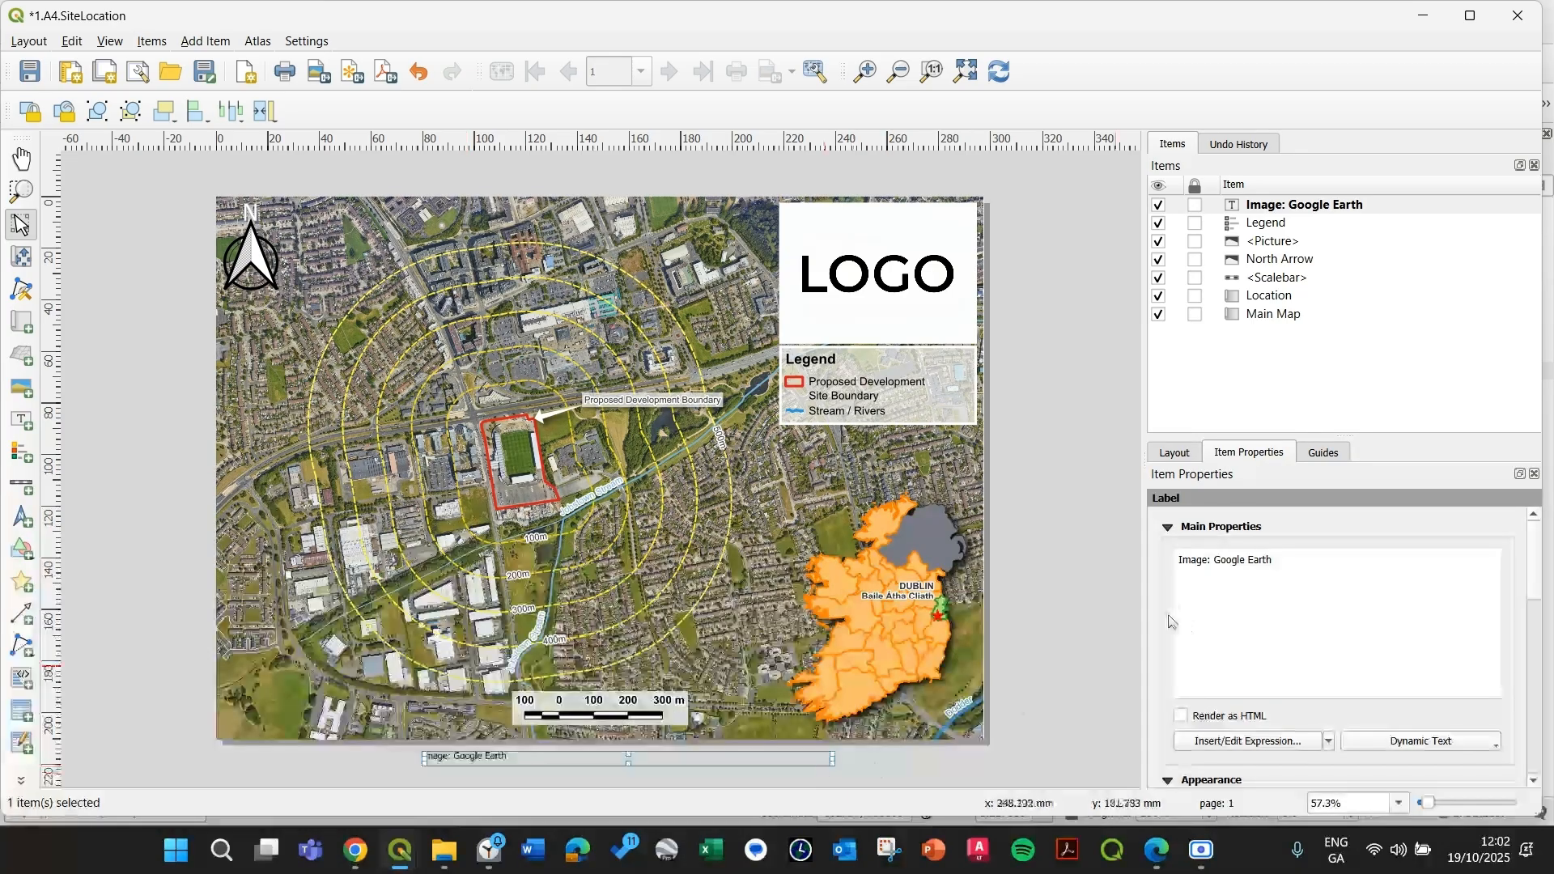
pyautogui.scroll(-1, 1176, 619)
pyautogui.click(1222, 633)
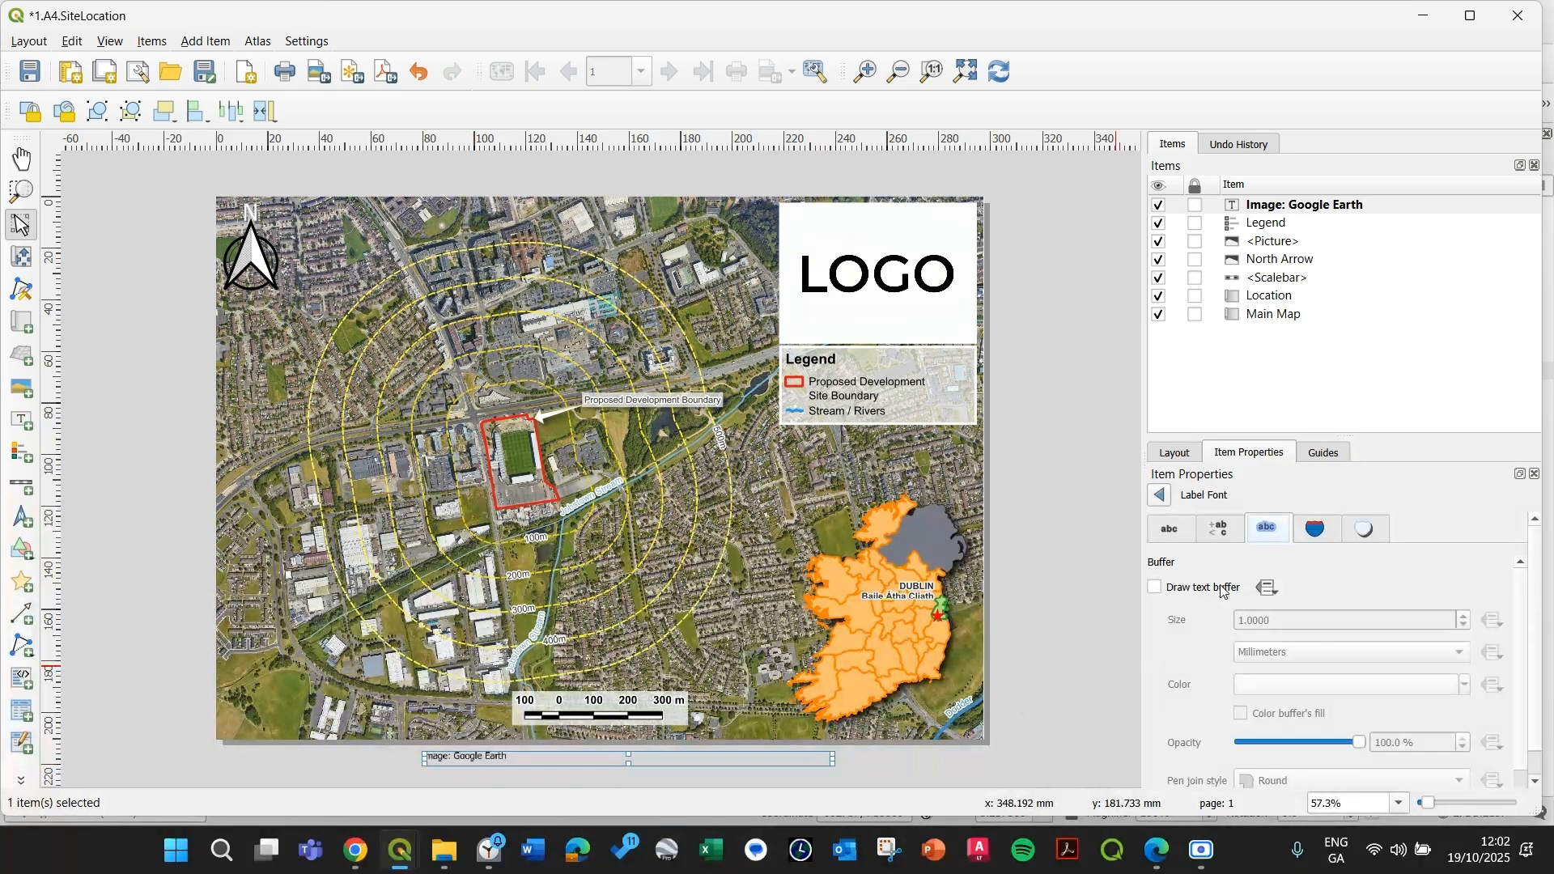
pyautogui.click(1169, 530)
pyautogui.tripleClick(1262, 586)
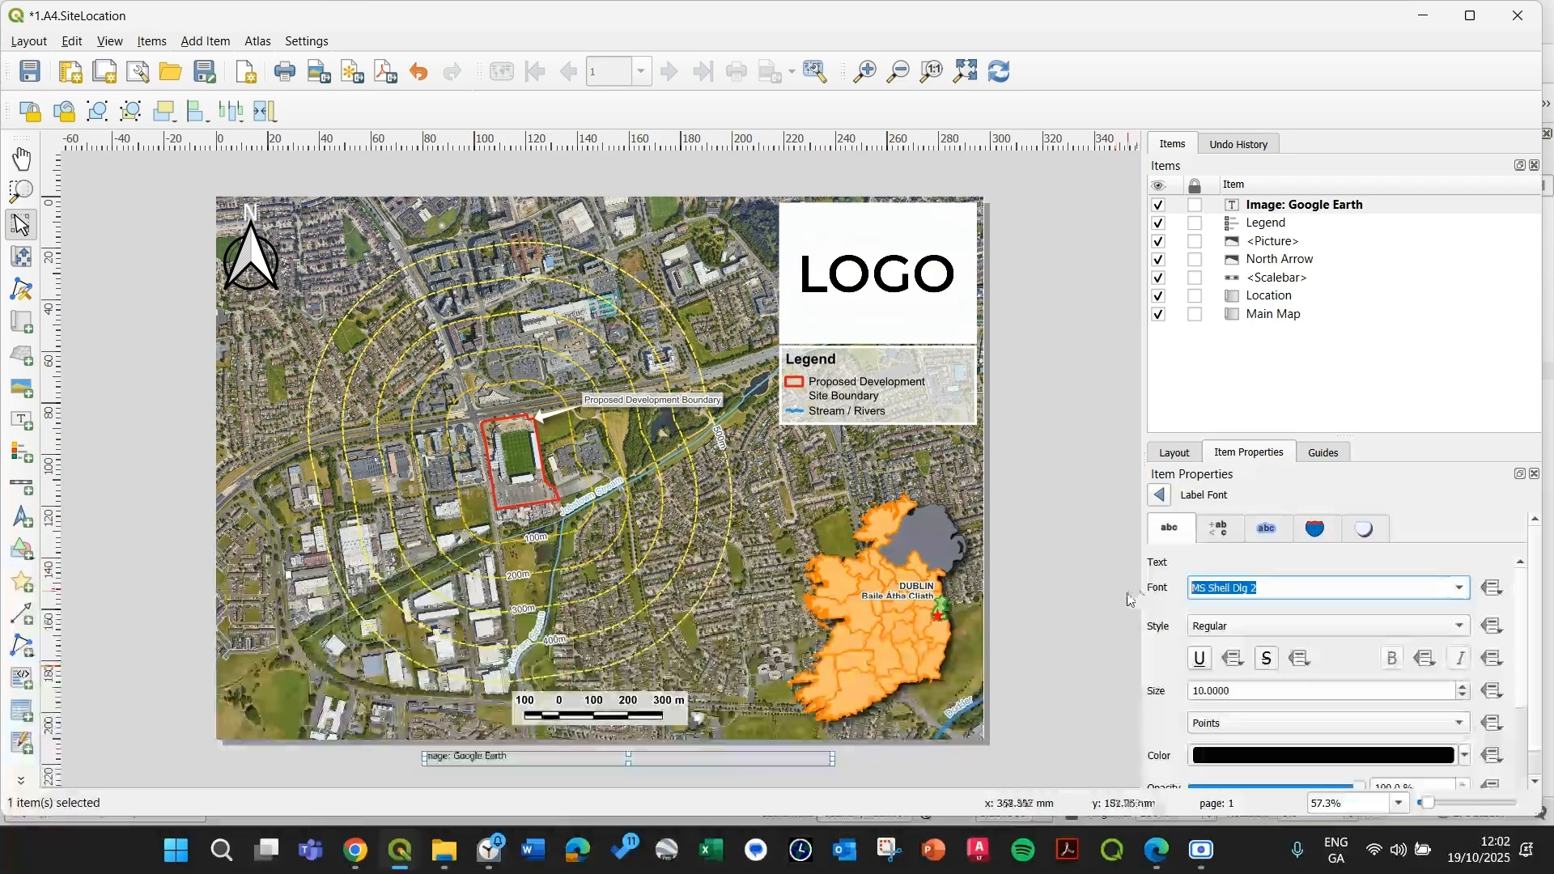
pyautogui.write('arial')
pyautogui.click(1203, 621)
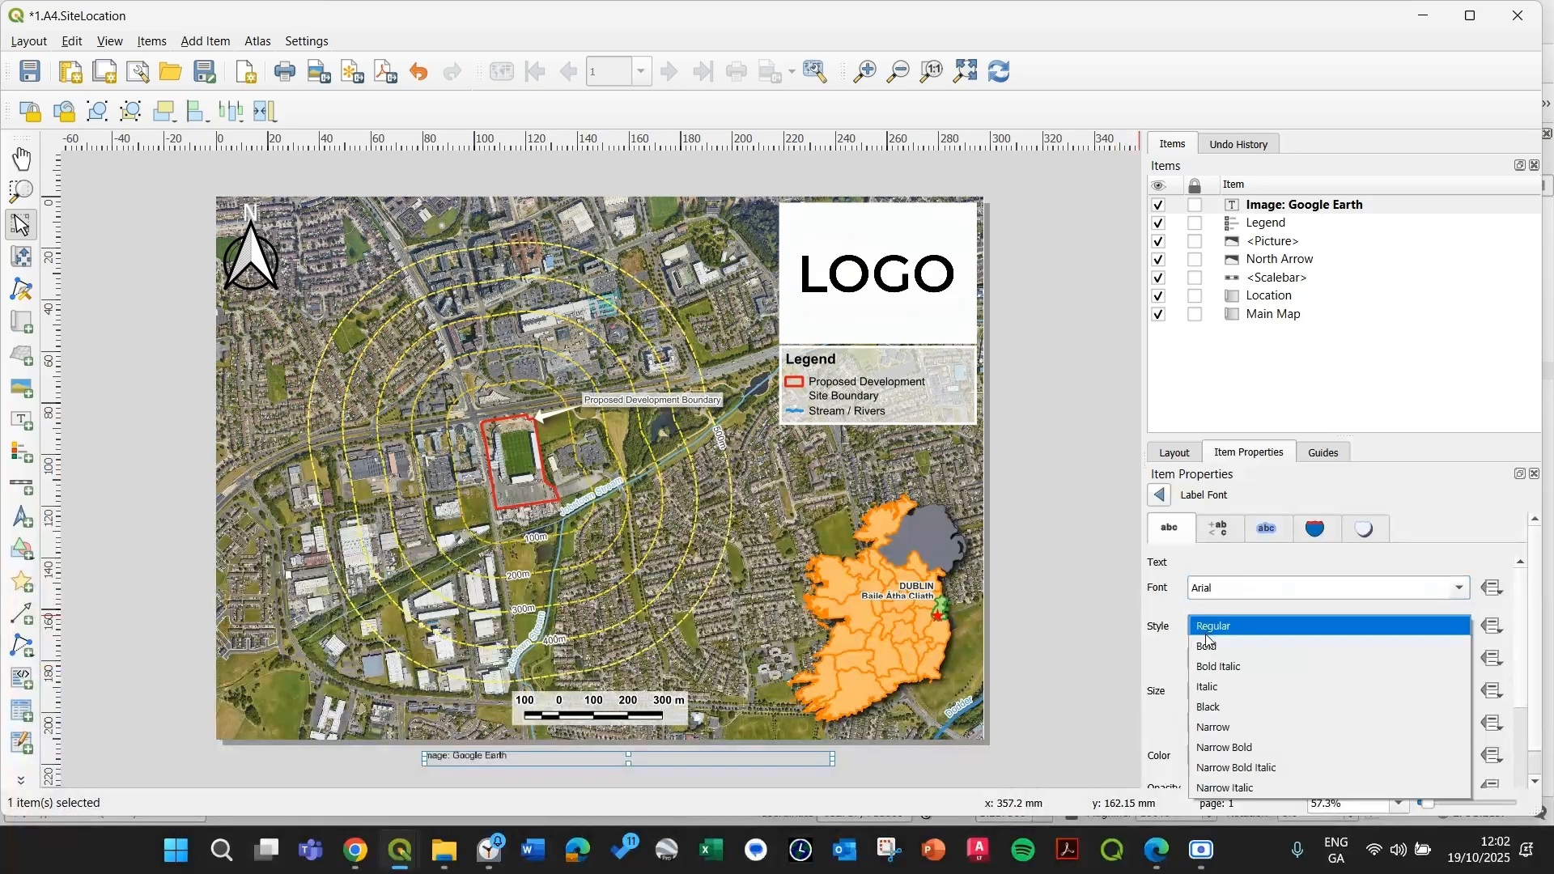
pyautogui.click(1207, 629)
# - Enable the text buffer on the image credit label and narrow its box to fit the text
pyautogui.click(1226, 541)
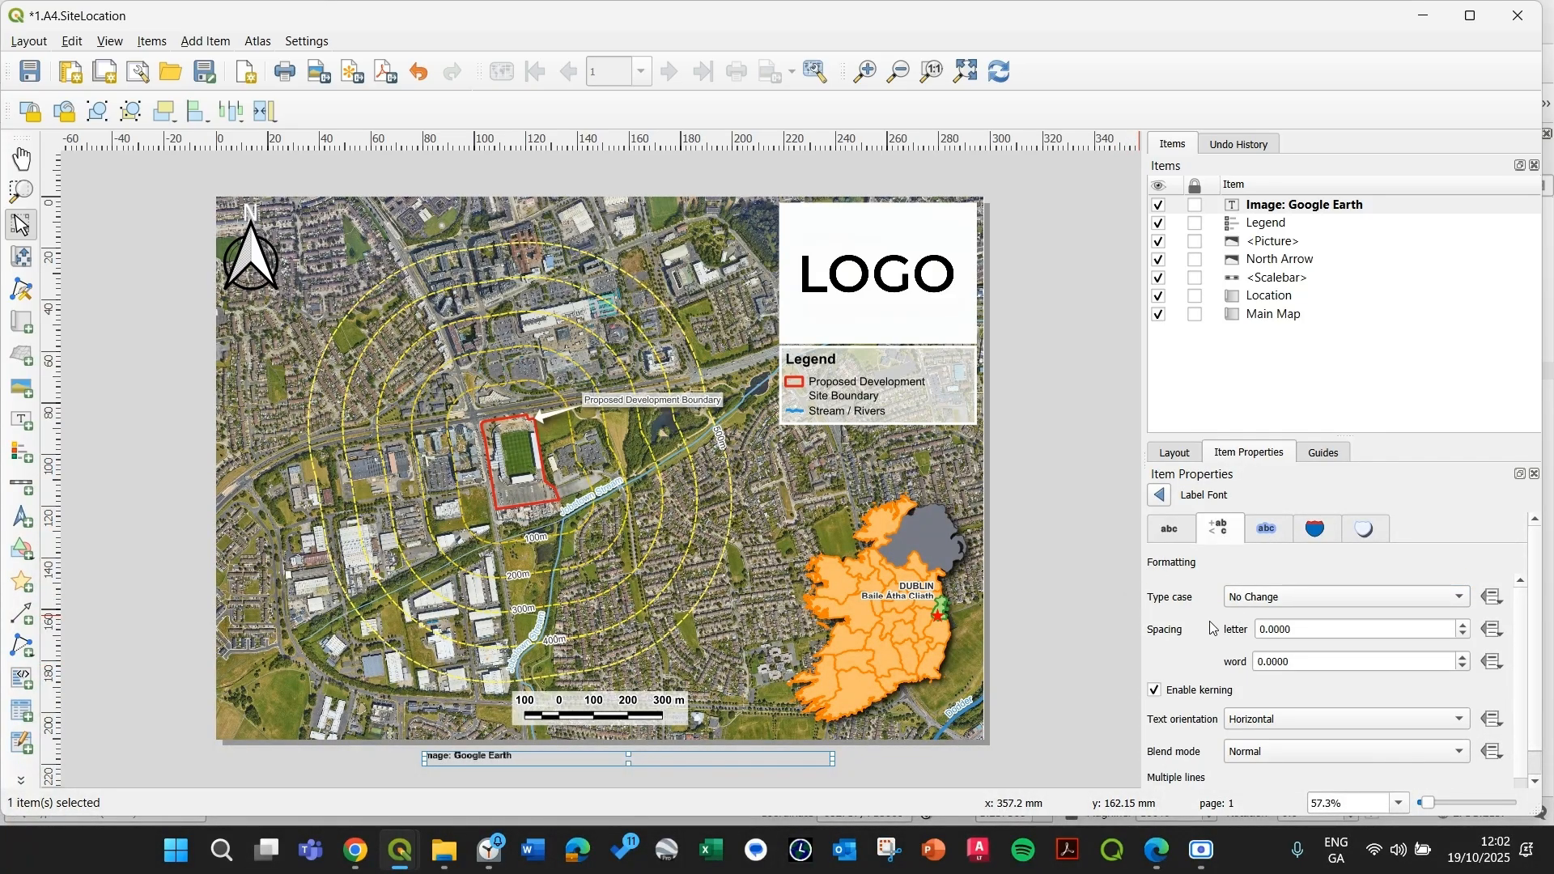
pyautogui.click(1267, 529)
pyautogui.click(1155, 587)
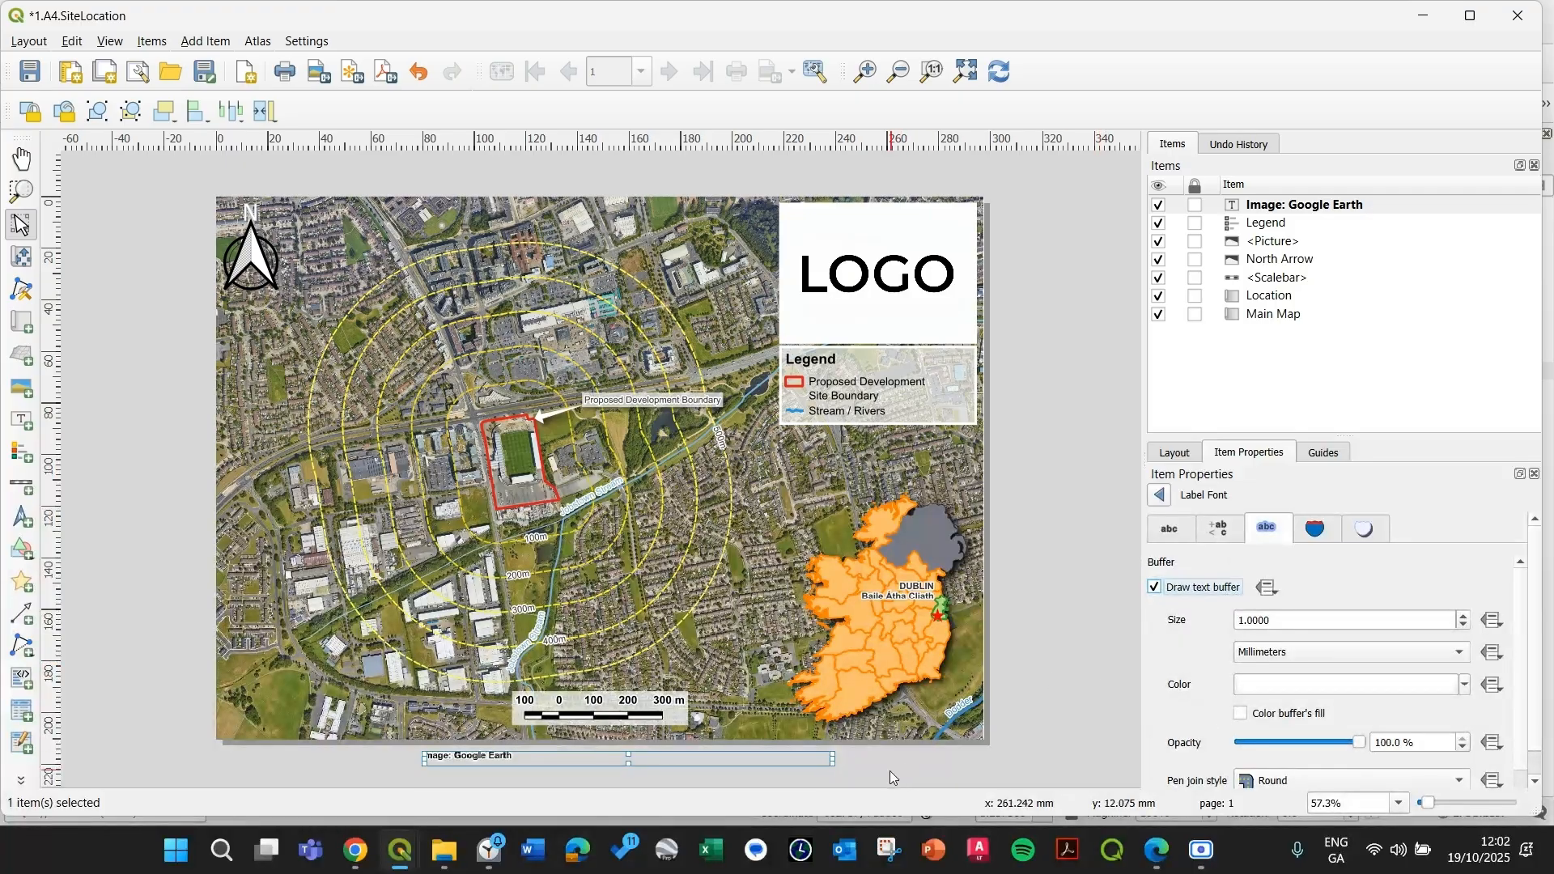
pyautogui.moveTo(891, 777); pyautogui.dragTo(603, 779)
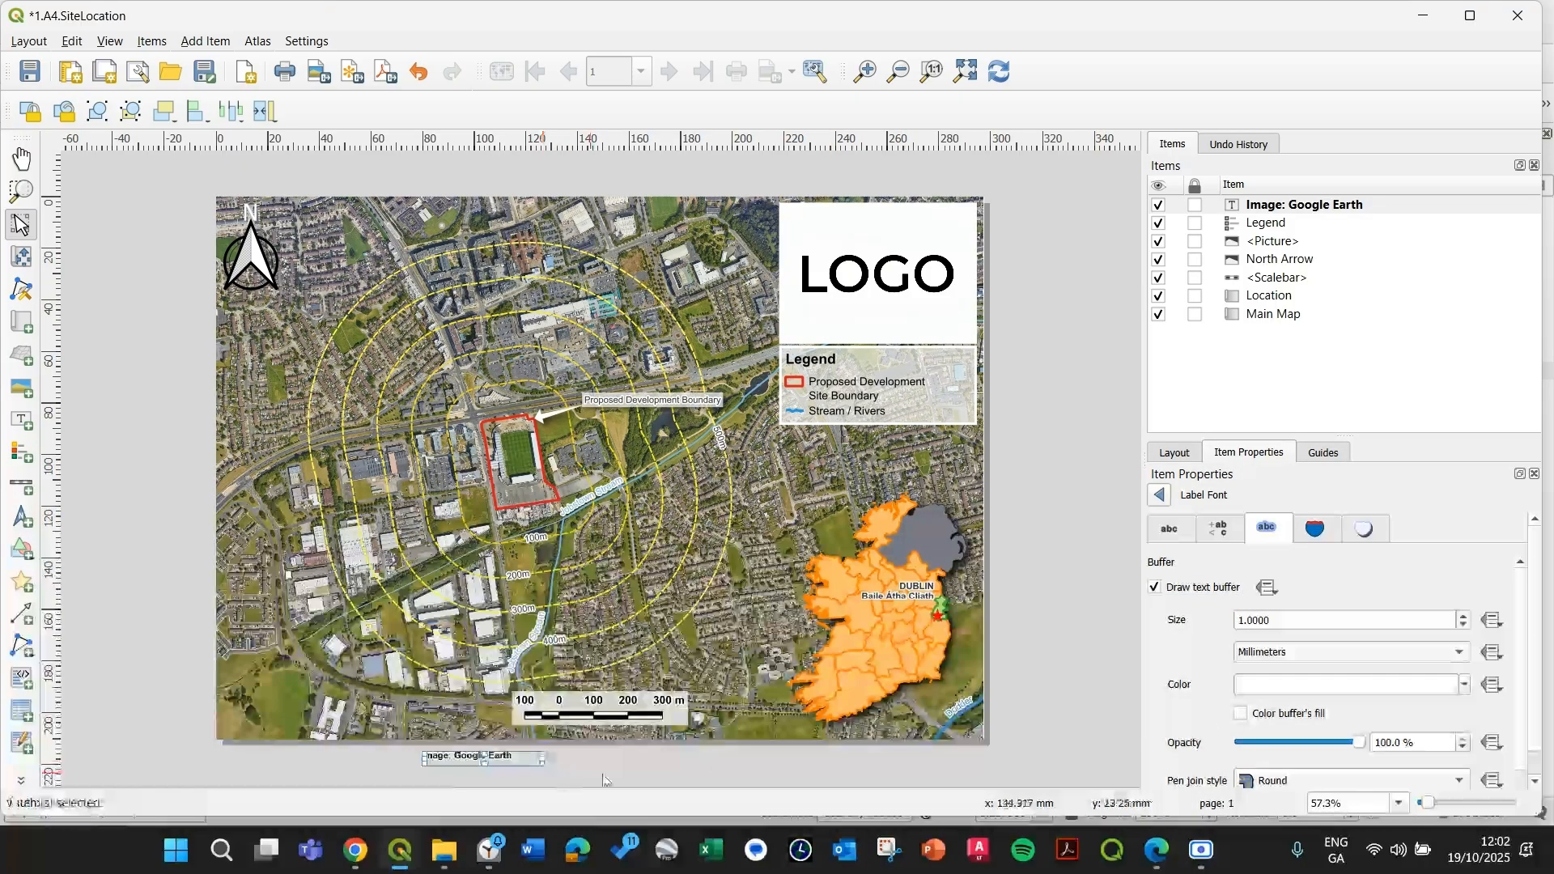
pyautogui.scroll(-2, 1212, 648)
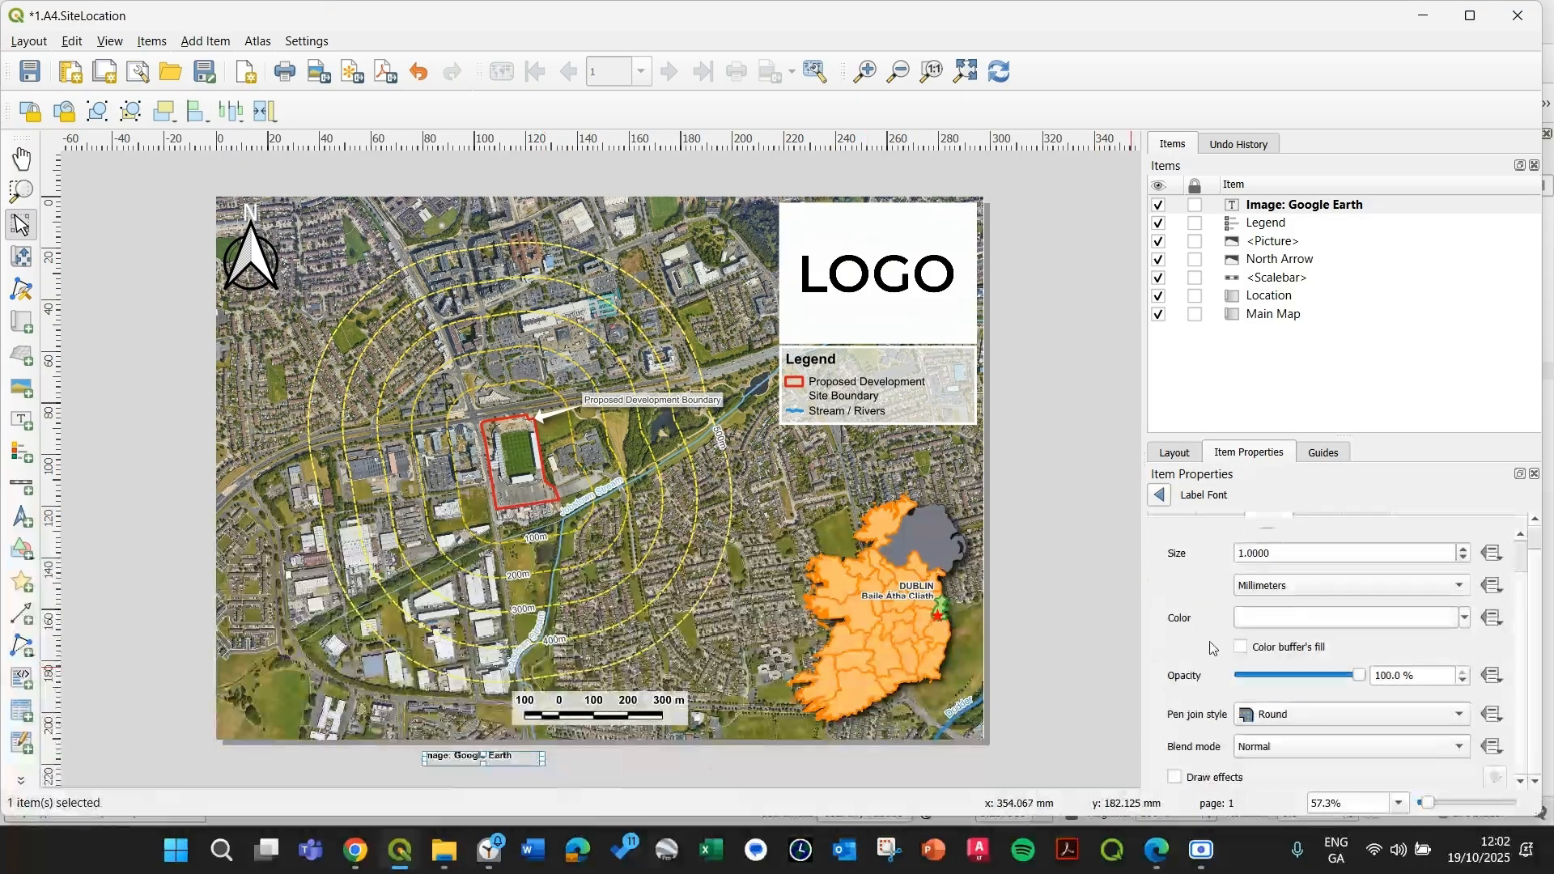
pyautogui.click(1160, 495)
# - Change the credit label's text to "Image: Map Data, © 2015 Google"
pyautogui.scroll(5, 1264, 599)
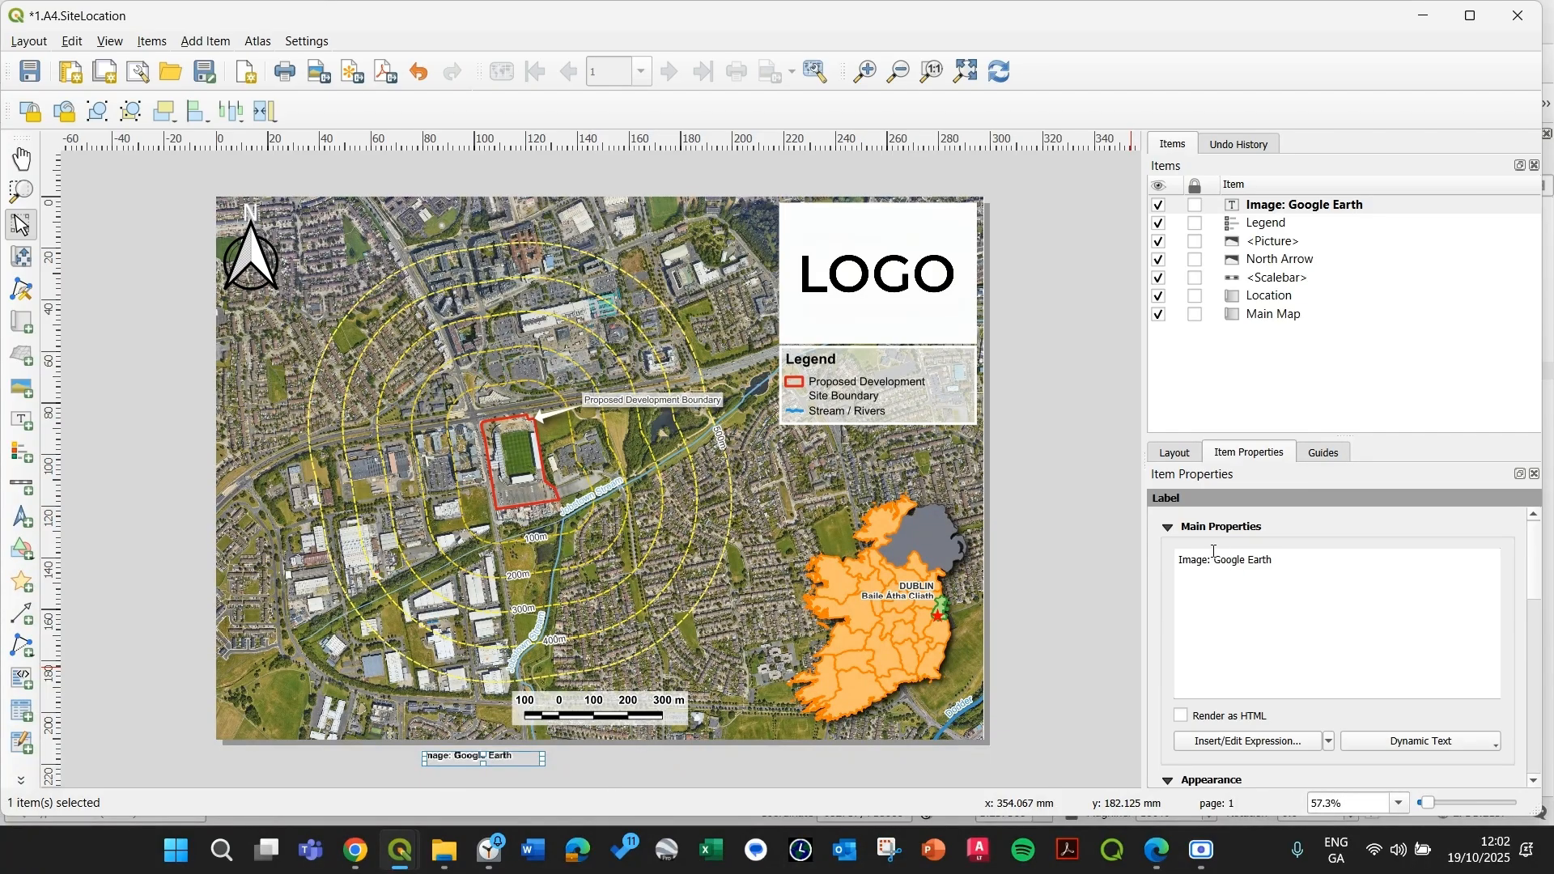
pyautogui.click(1220, 564)
pyautogui.write('Map Da')
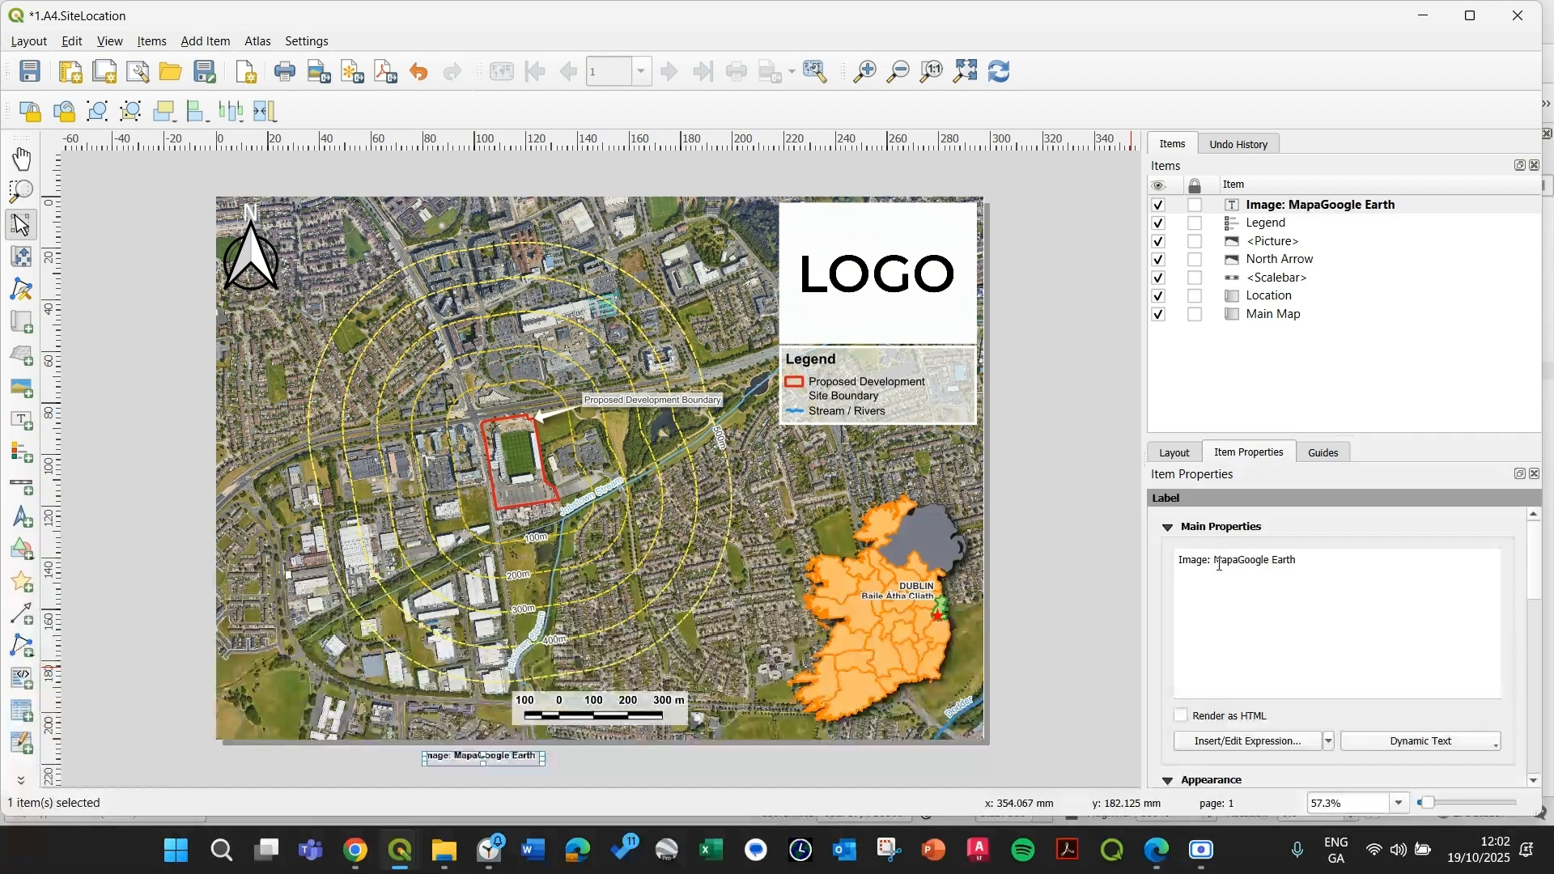
pyautogui.write('ta')
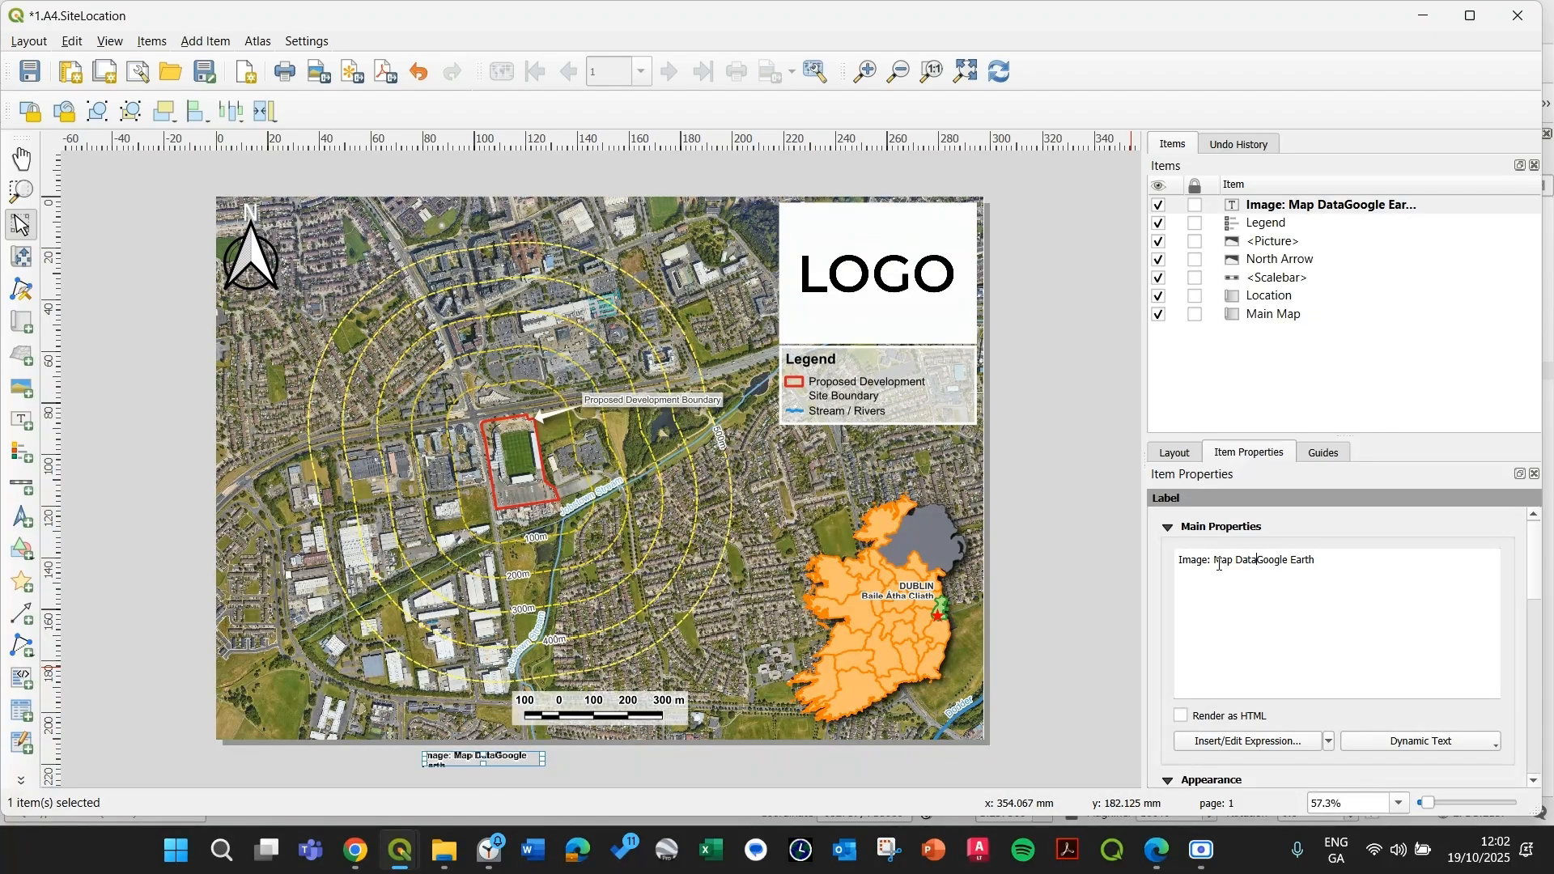
pyautogui.write(', 2015')
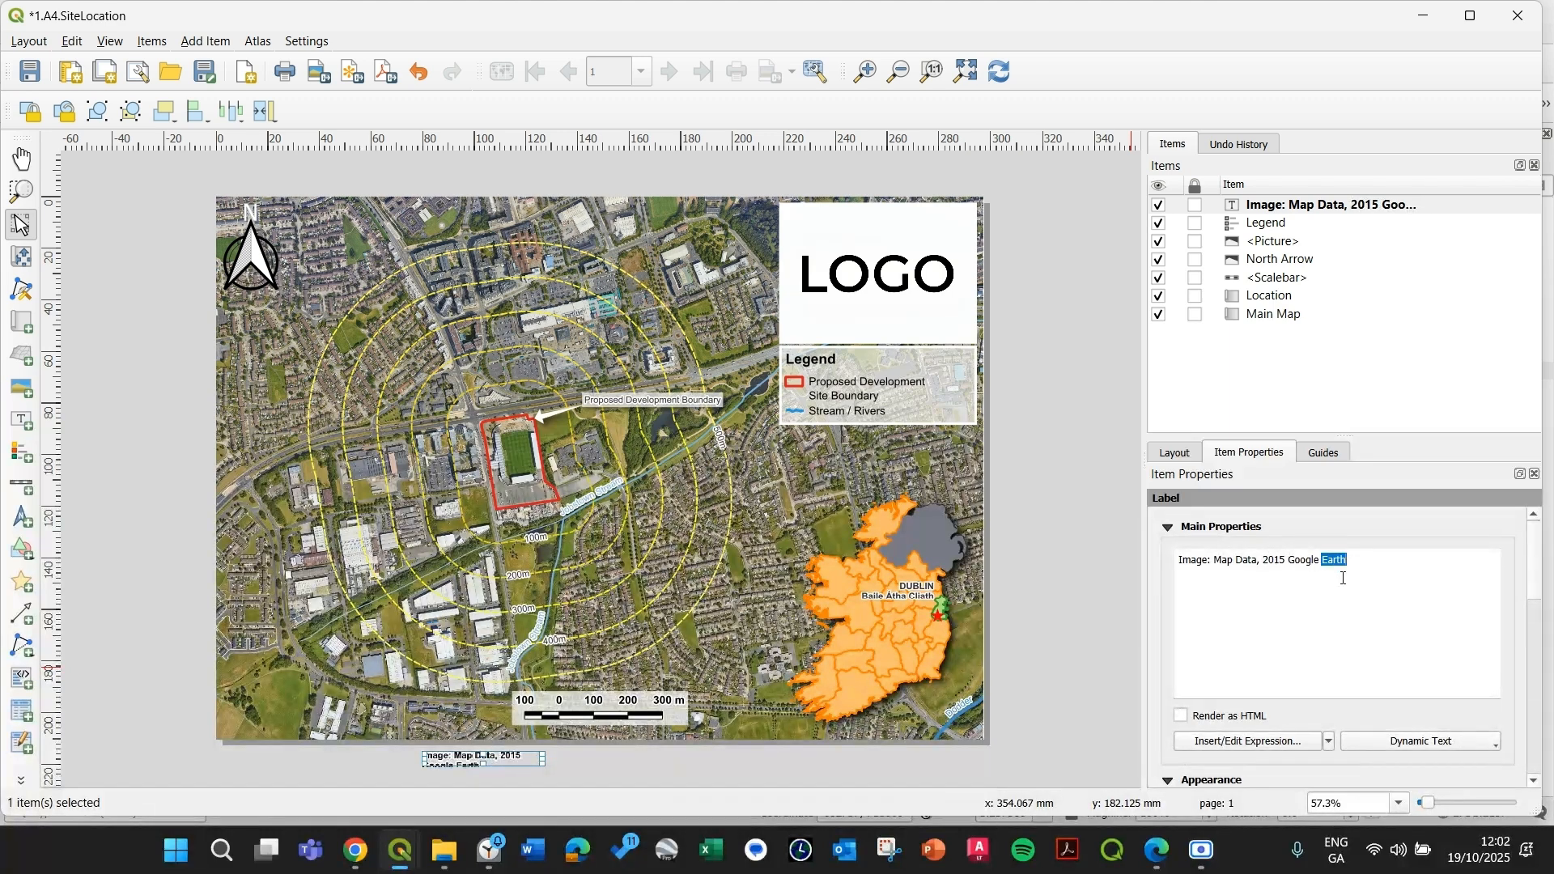
pyautogui.press('BackSpace')
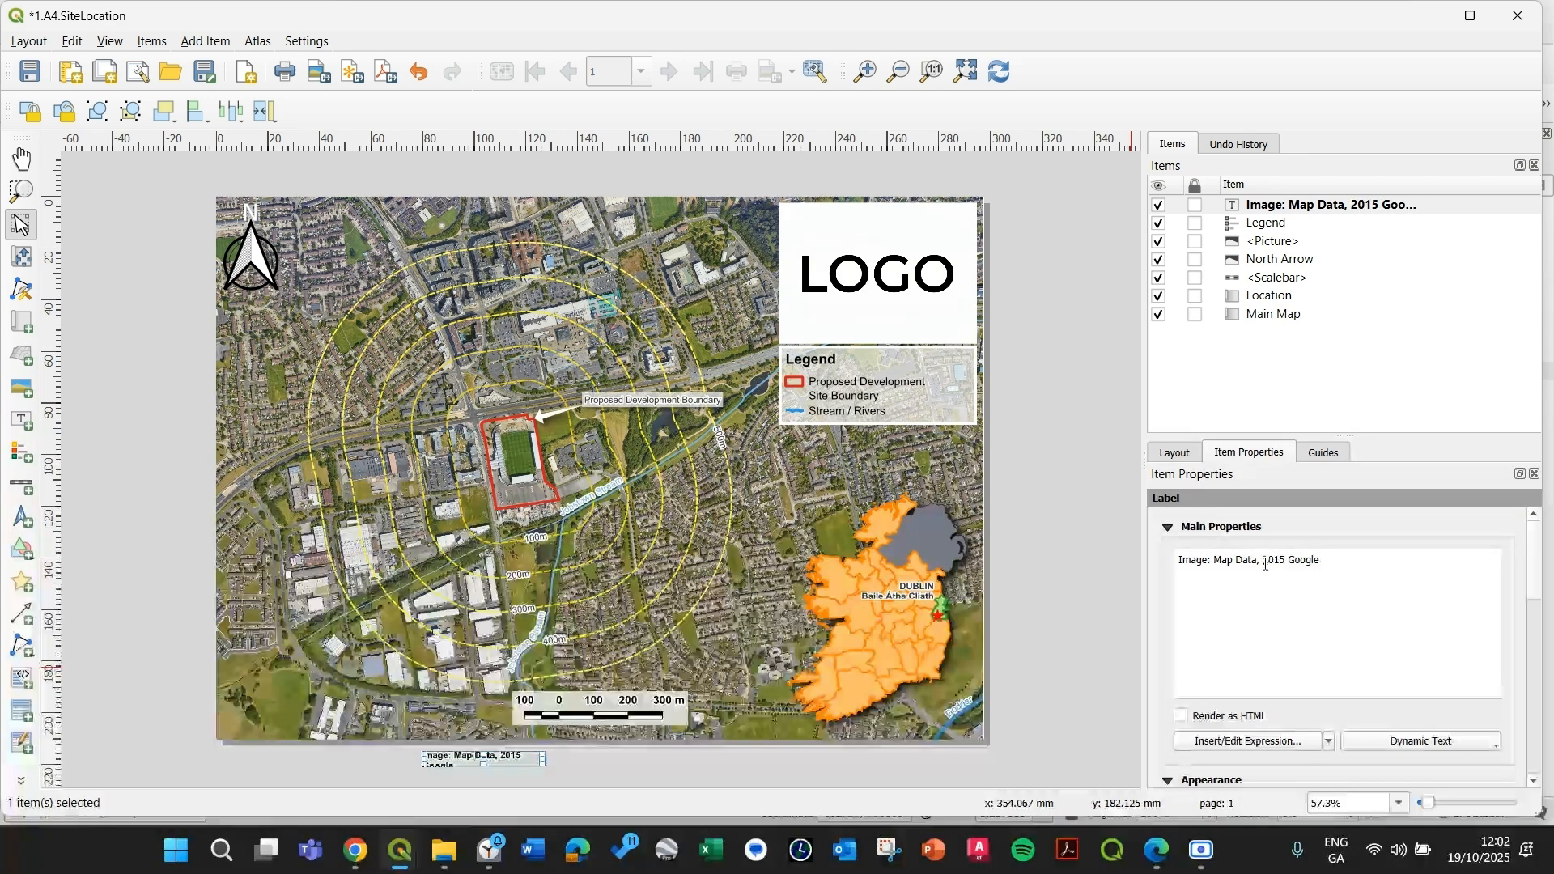
pyautogui.press('super+v')
pyautogui.scroll(-5, 1363, 449)
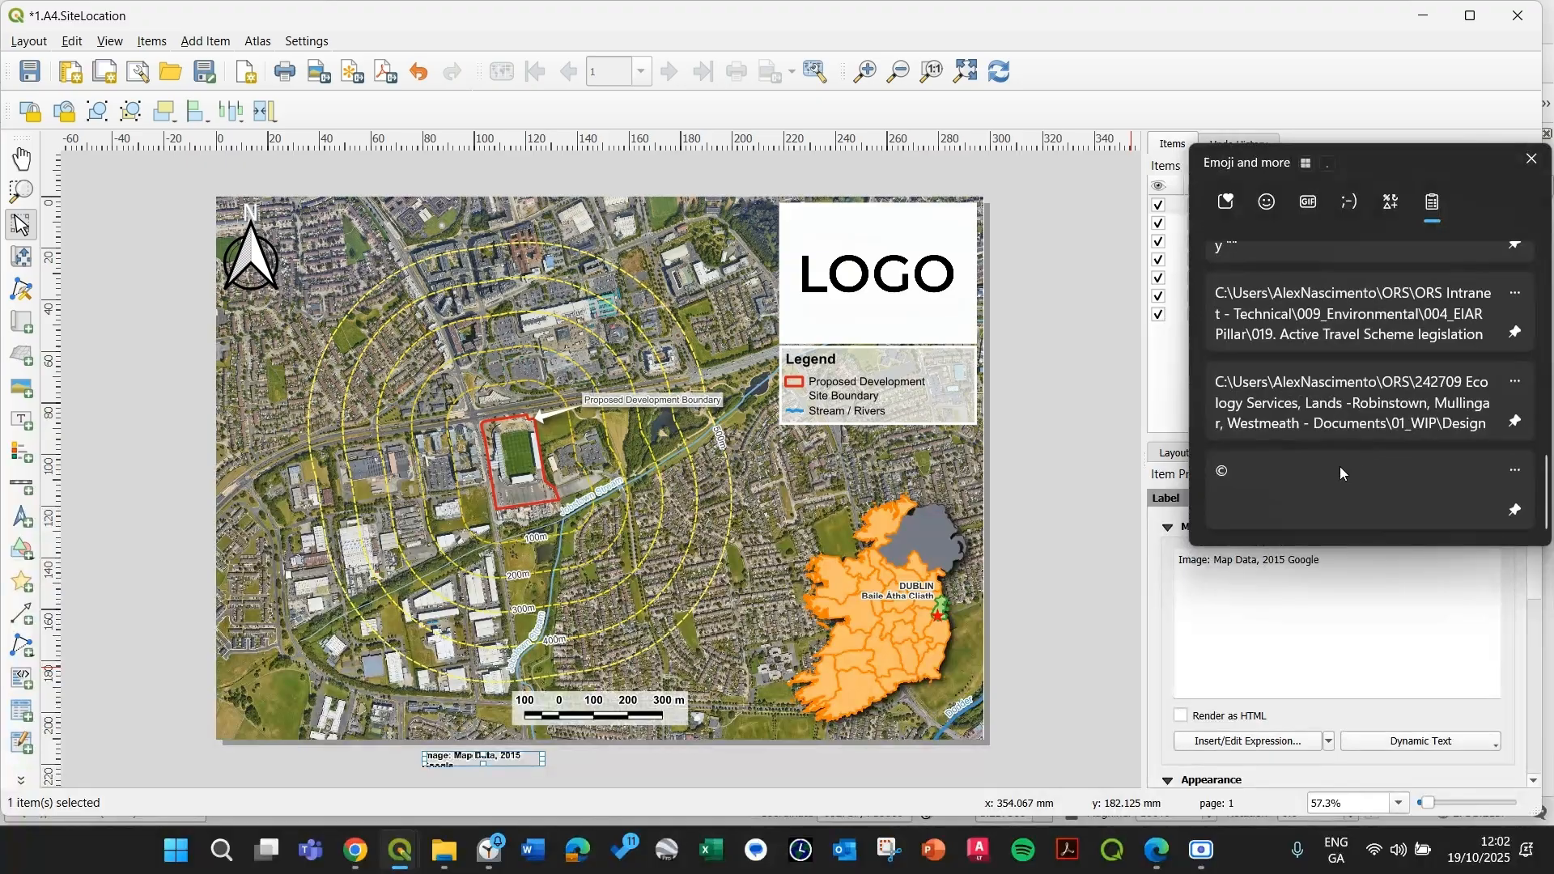
pyautogui.click(1341, 474)
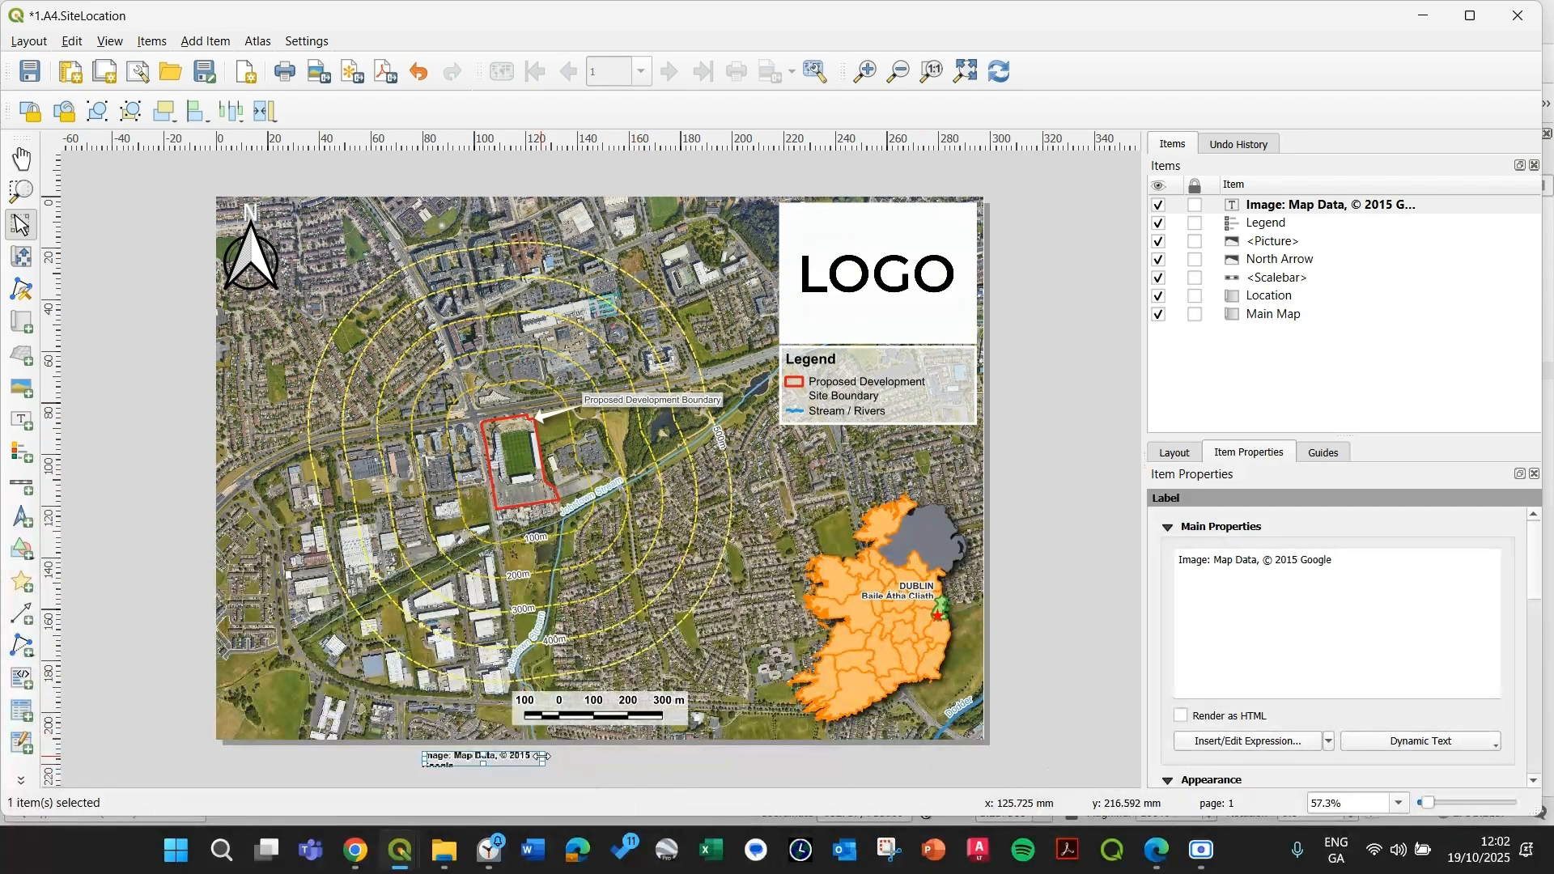
# - Widen the image credit label so its text fits on one line and centre it horizontally on the main map
pyautogui.moveTo(540, 756); pyautogui.dragTo(589, 757)
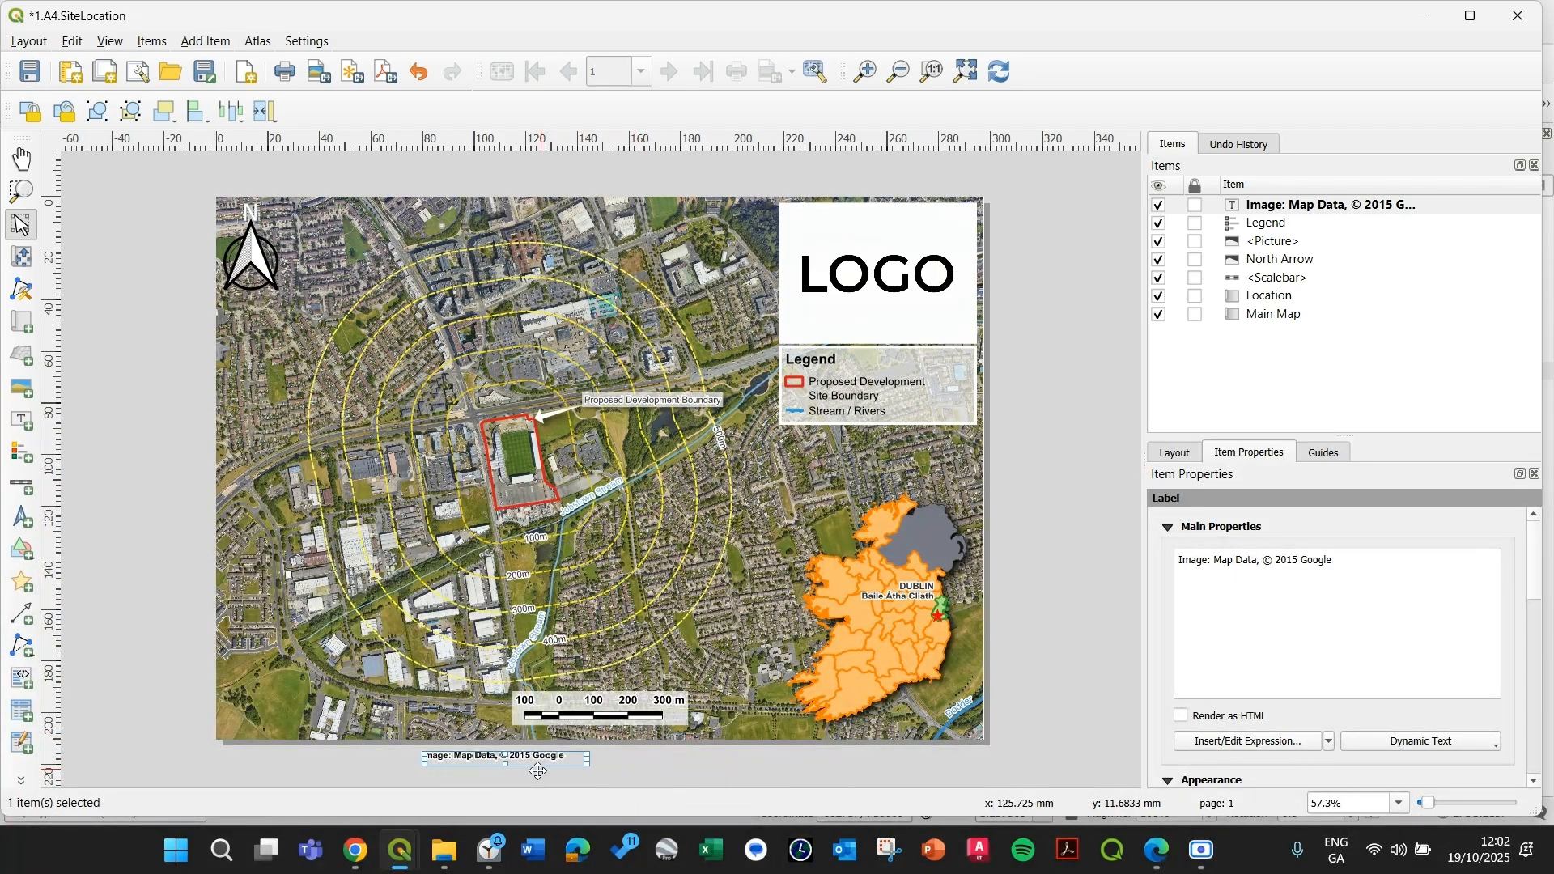
pyautogui.keyDown('shift'); pyautogui.click(458, 576); pyautogui.keyUp('shift')
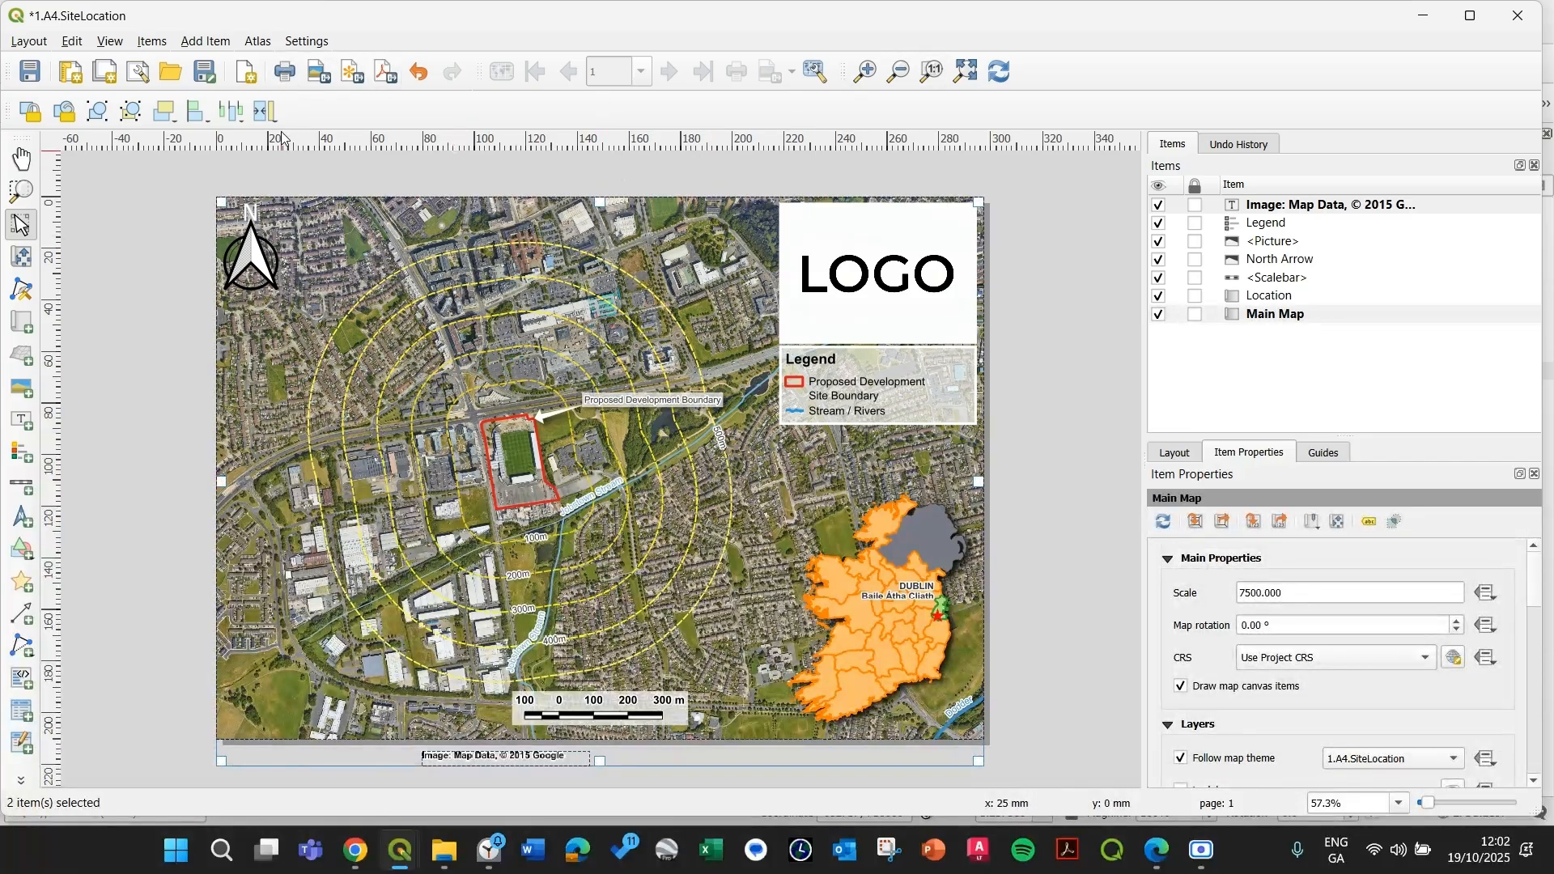
pyautogui.click(198, 111)
pyautogui.click(235, 164)
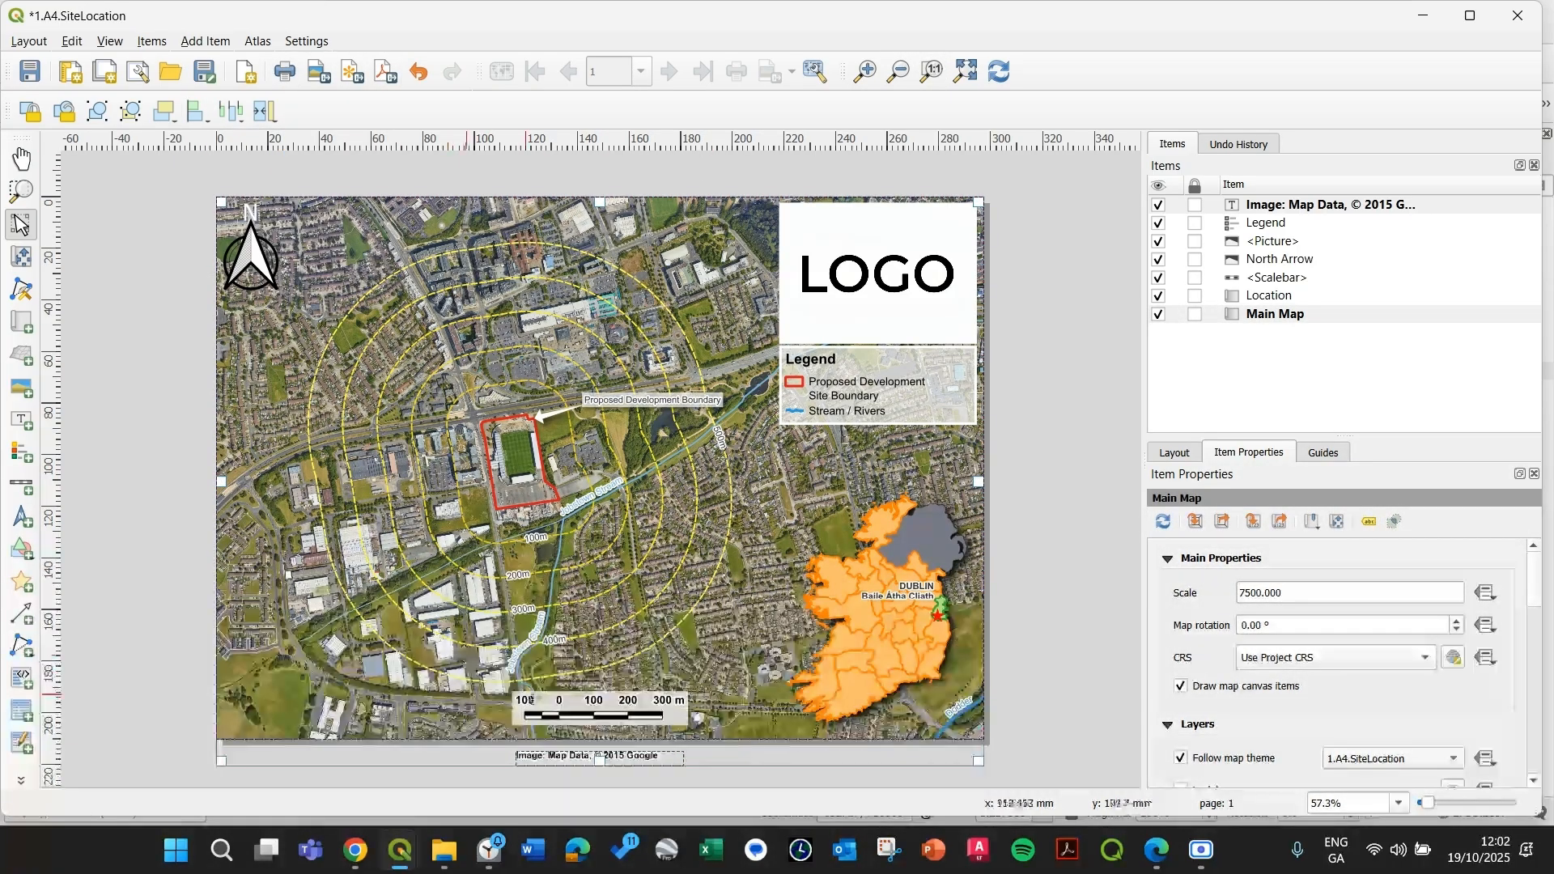
# - Move the image credit label up onto the map, directly beneath the scale bar
pyautogui.click(637, 759)
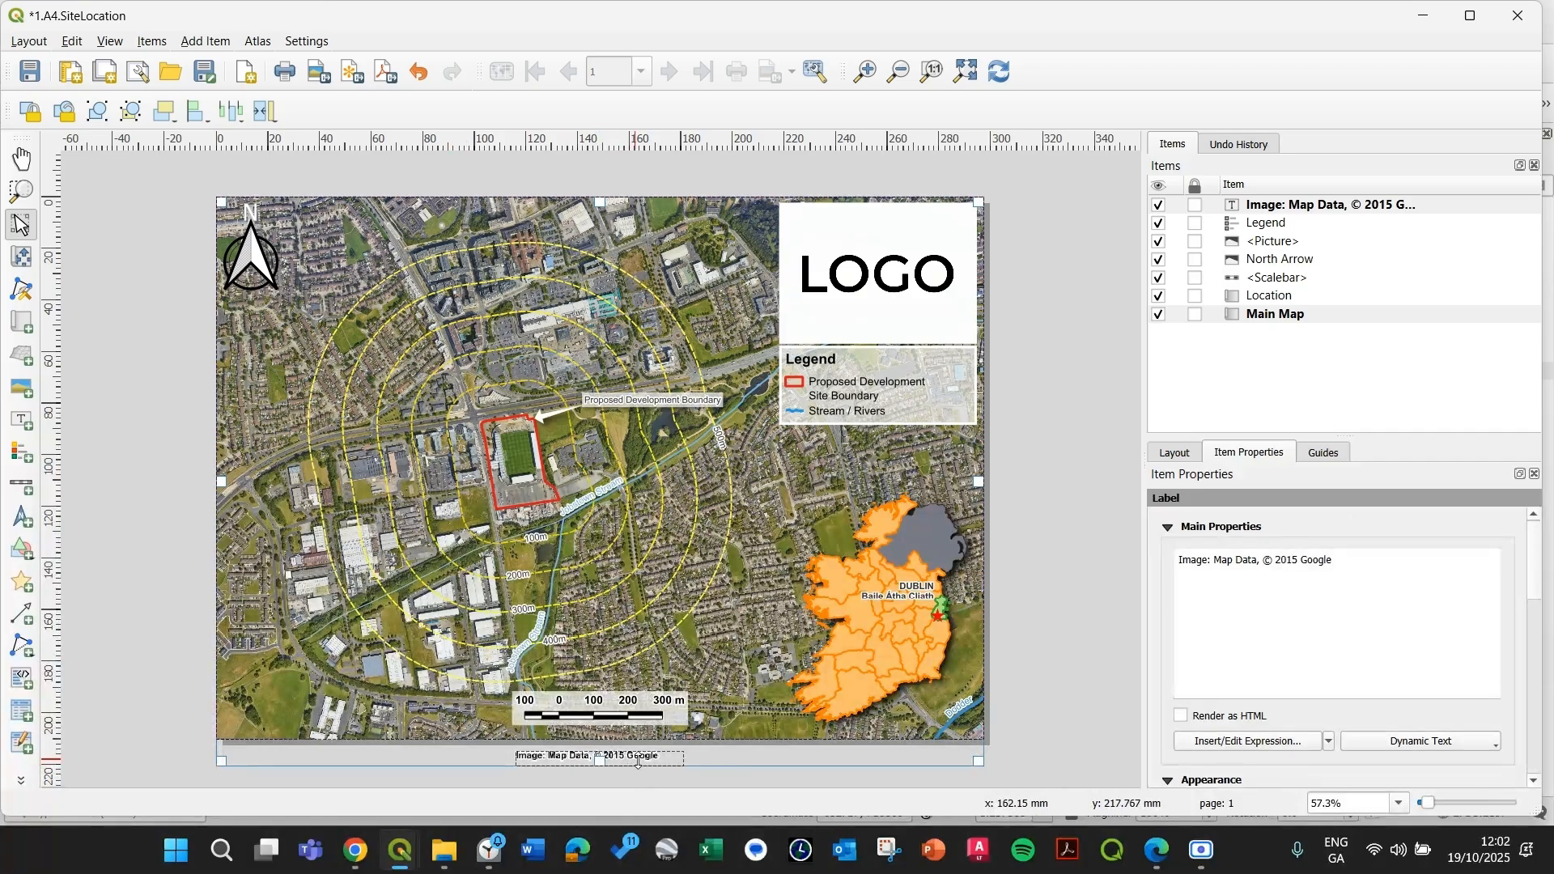
pyautogui.click(1011, 735)
pyautogui.click(638, 759)
pyautogui.press('Up')
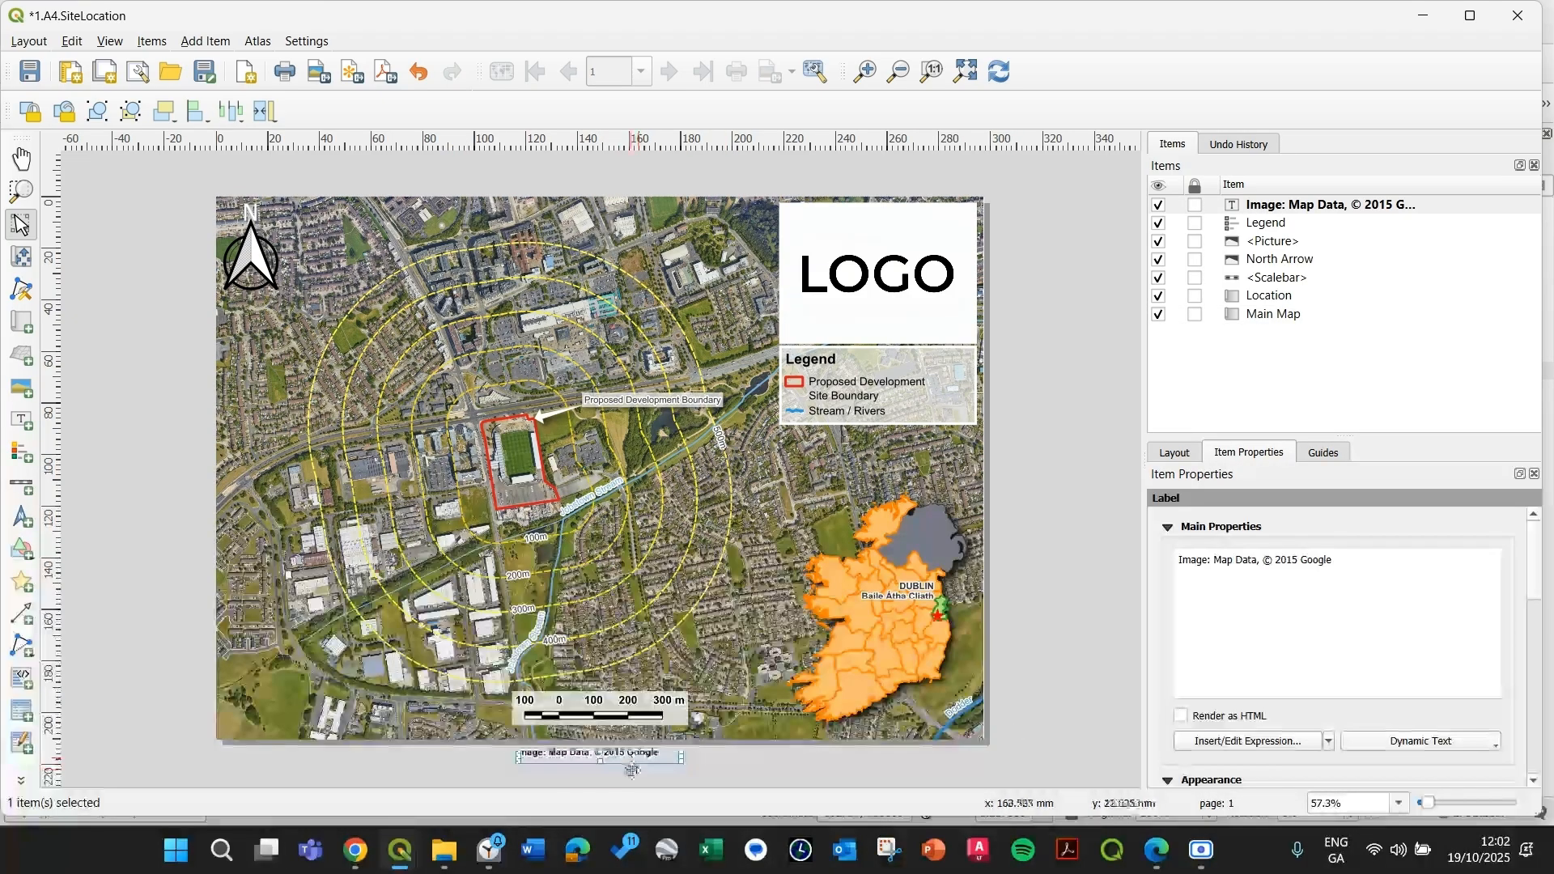
pyautogui.press('Up')
pyautogui.press('Up')
pyautogui.press('Up')
pyautogui.press('Up')
pyautogui.press('Up')
pyautogui.press('Up')
pyautogui.press('Up')
pyautogui.press('Up')
pyautogui.press('Up')
pyautogui.press('Up')
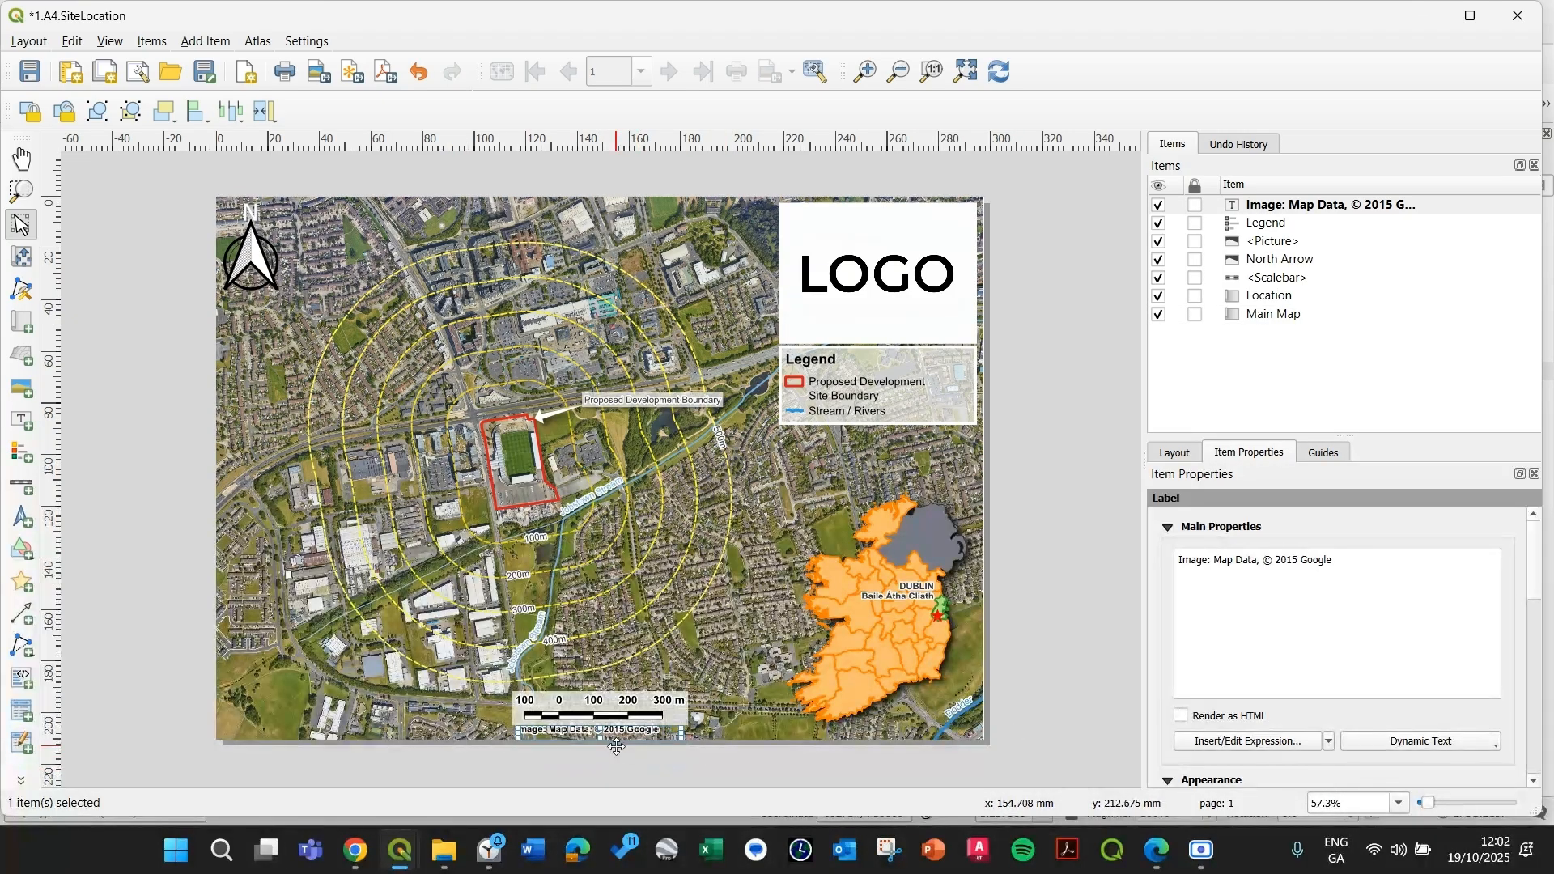
# - Centre the scale bar horizontally on the main map
pyautogui.click(619, 702)
pyautogui.keyDown('shift'); pyautogui.click(384, 675); pyautogui.keyUp('shift')
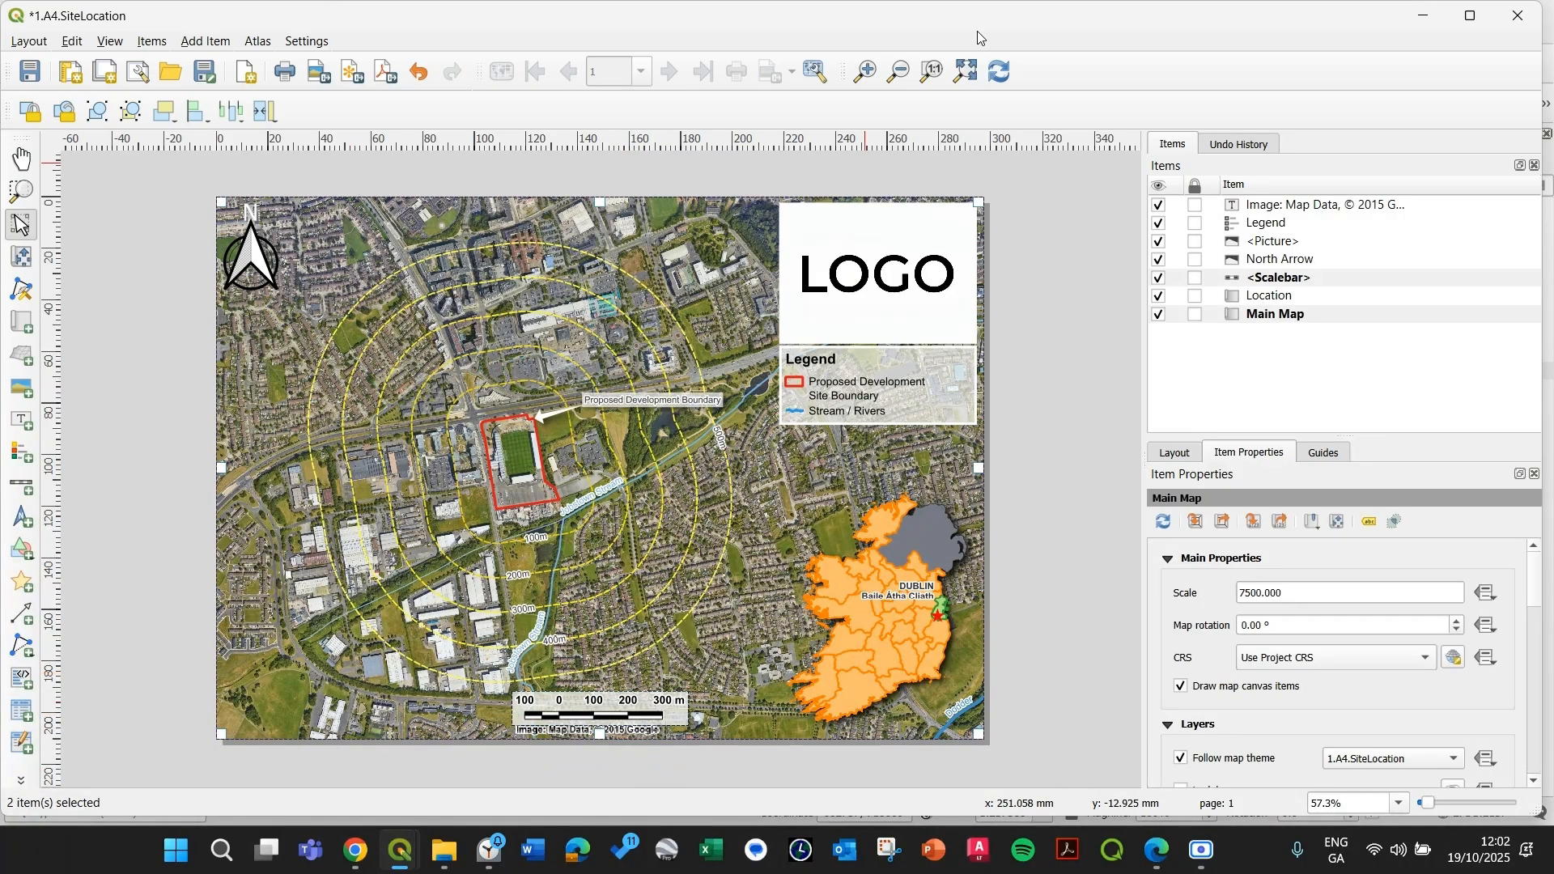
pyautogui.click(241, 117)
pyautogui.click(201, 115)
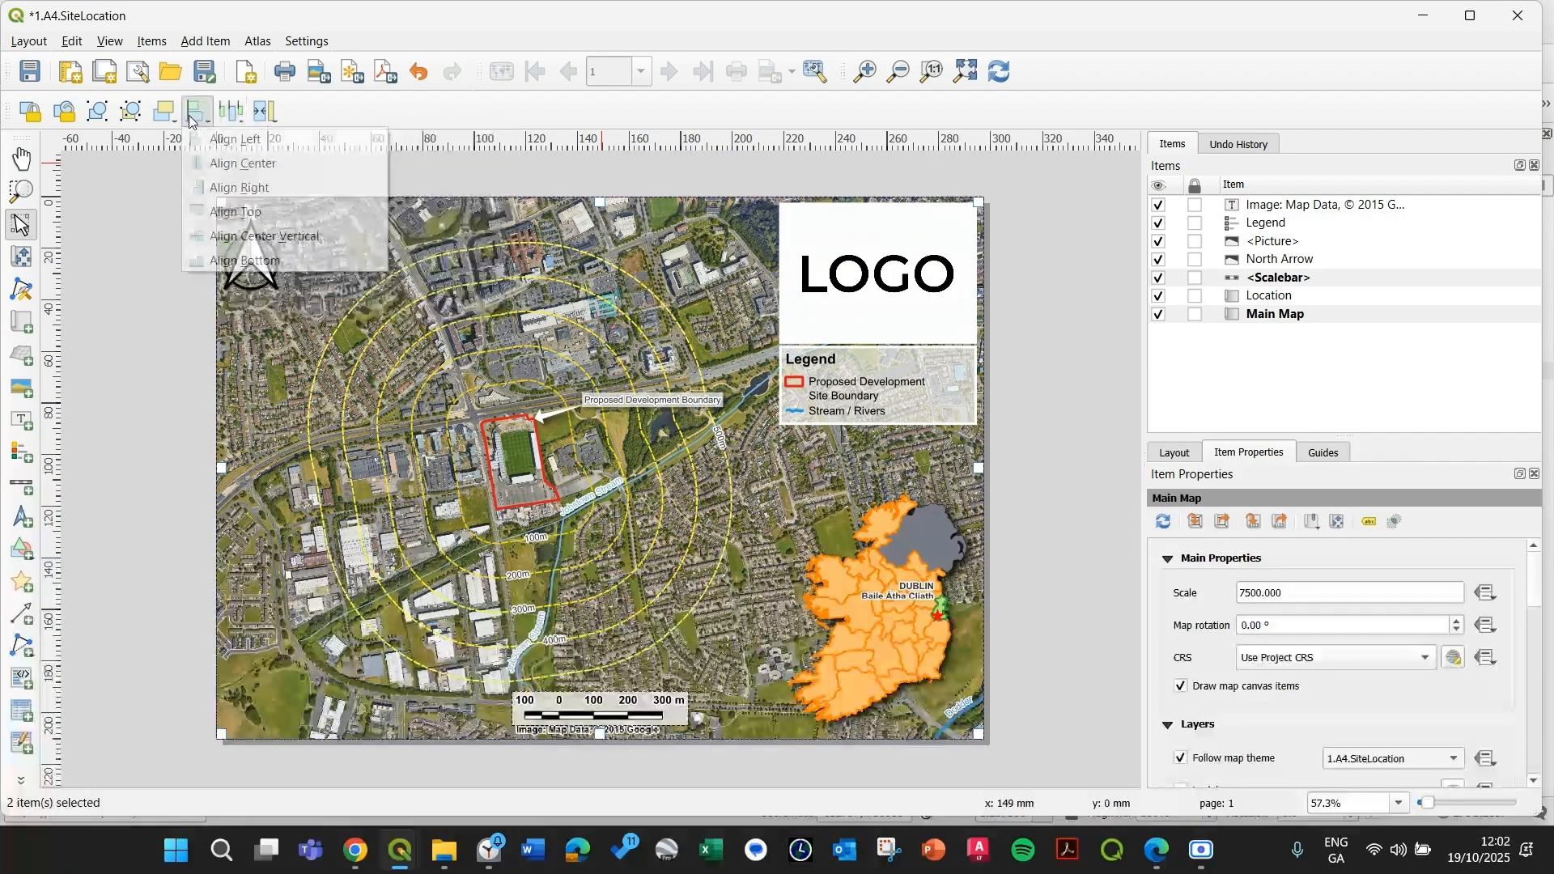
pyautogui.click(214, 163)
pyautogui.click(90, 344)
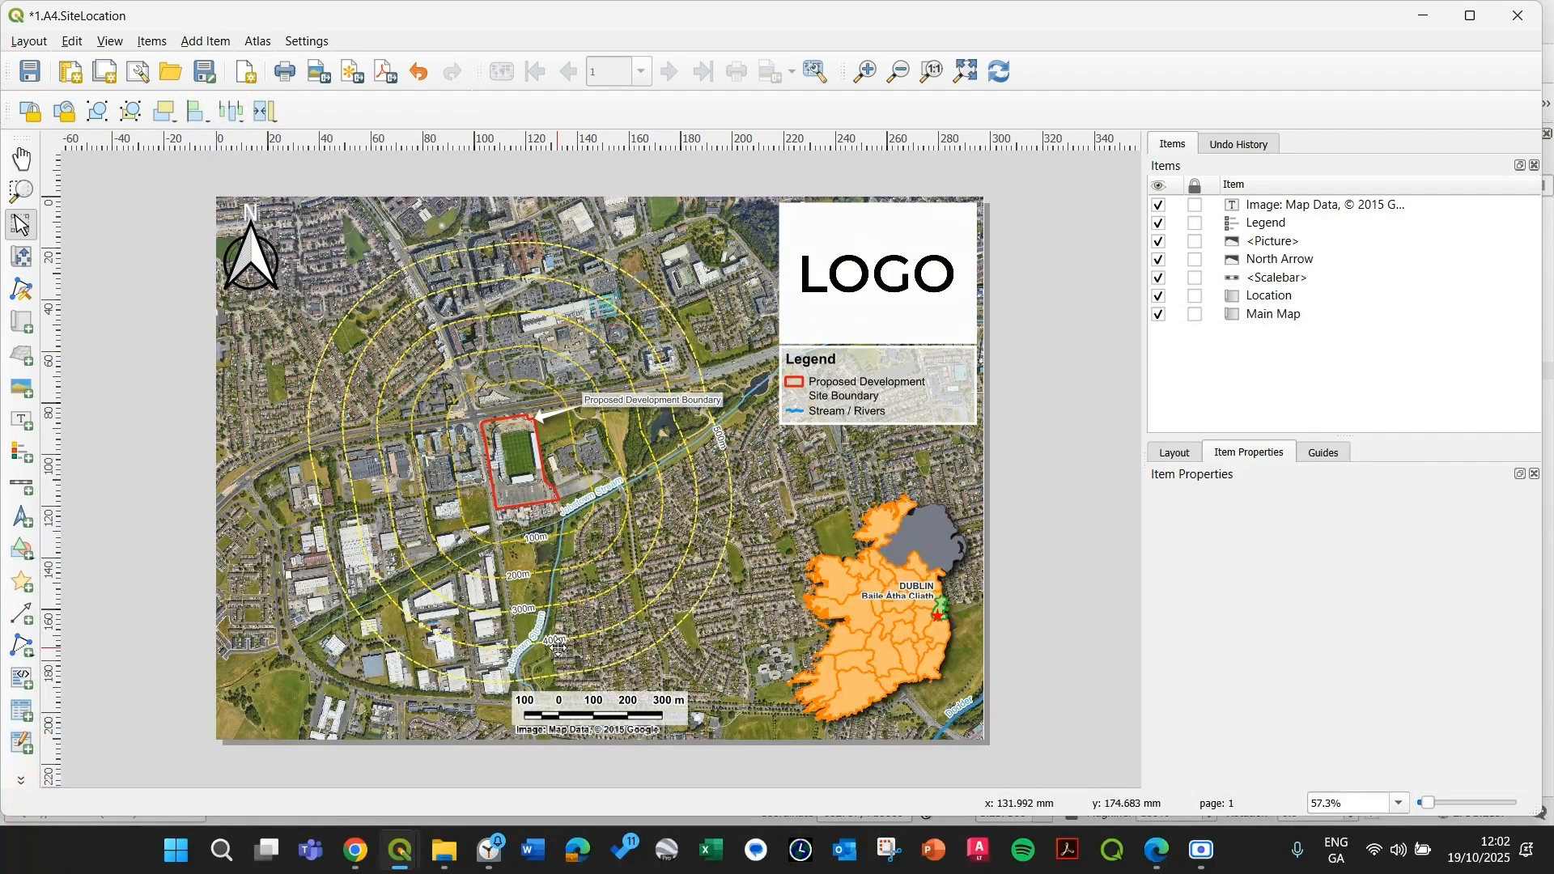
# - Examine the image credit label's font and formatting settings, including style, type case and text orientation, for a way to align the text
pyautogui.click(550, 735)
pyautogui.scroll(-2, 1307, 712)
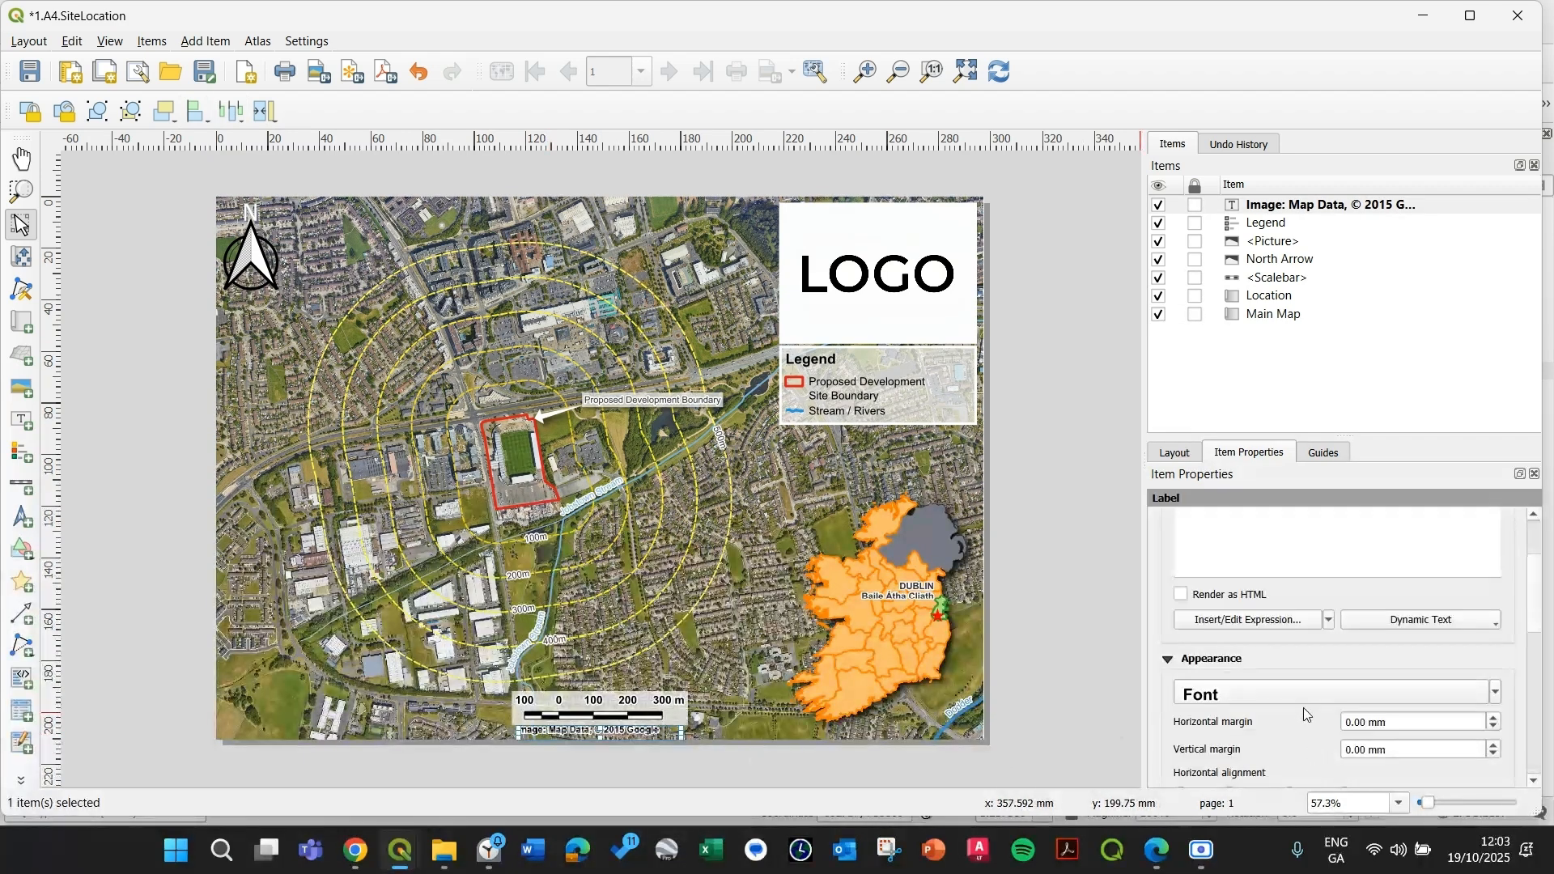
pyautogui.click(1291, 692)
pyautogui.click(1221, 530)
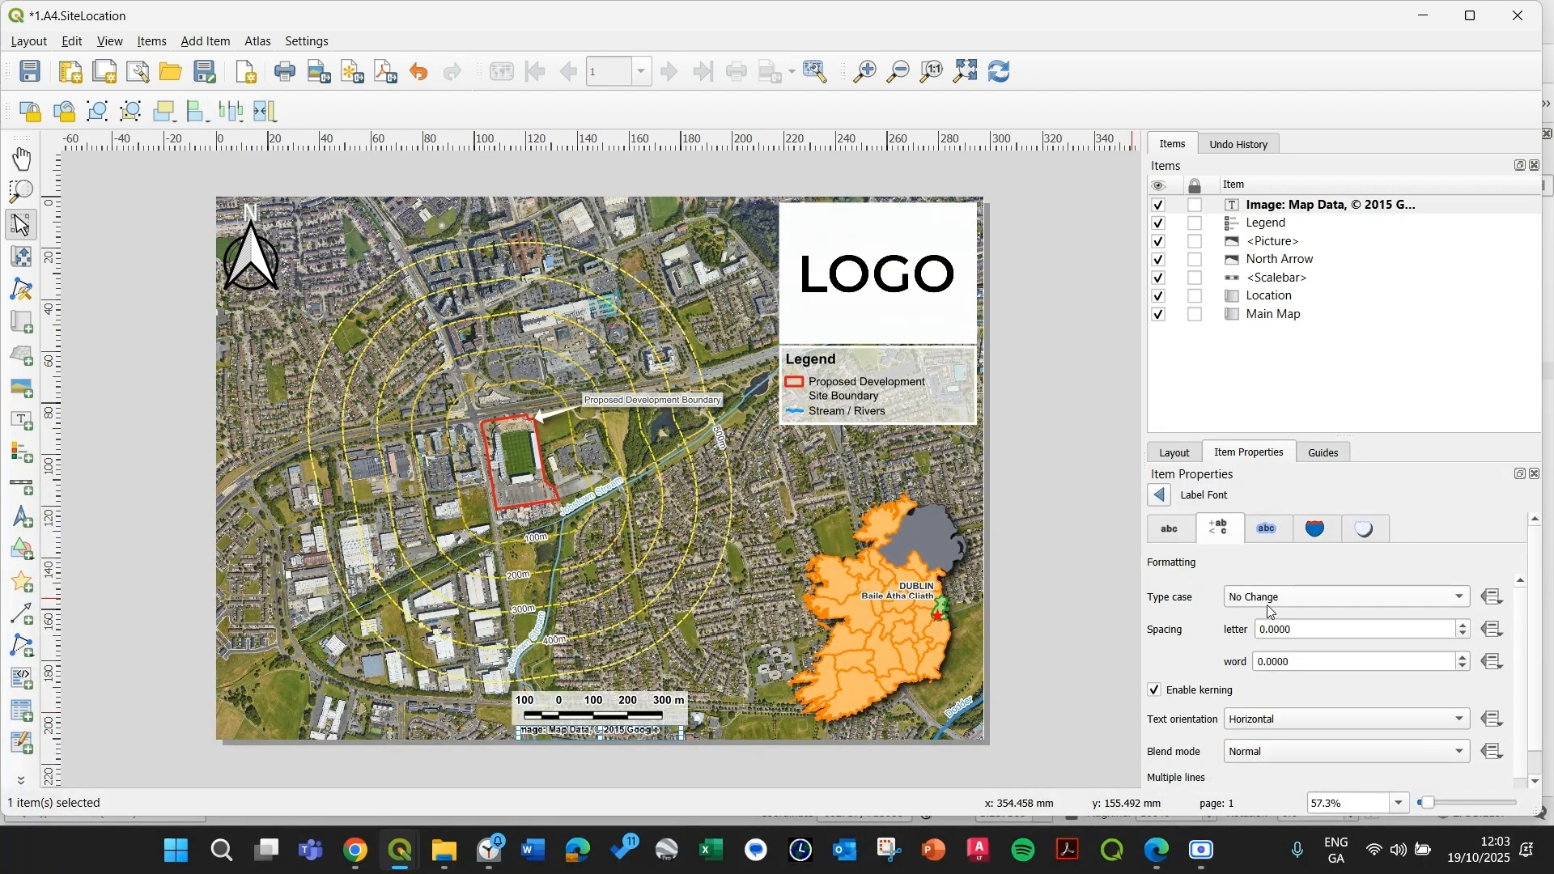
pyautogui.scroll(-1, 1200, 633)
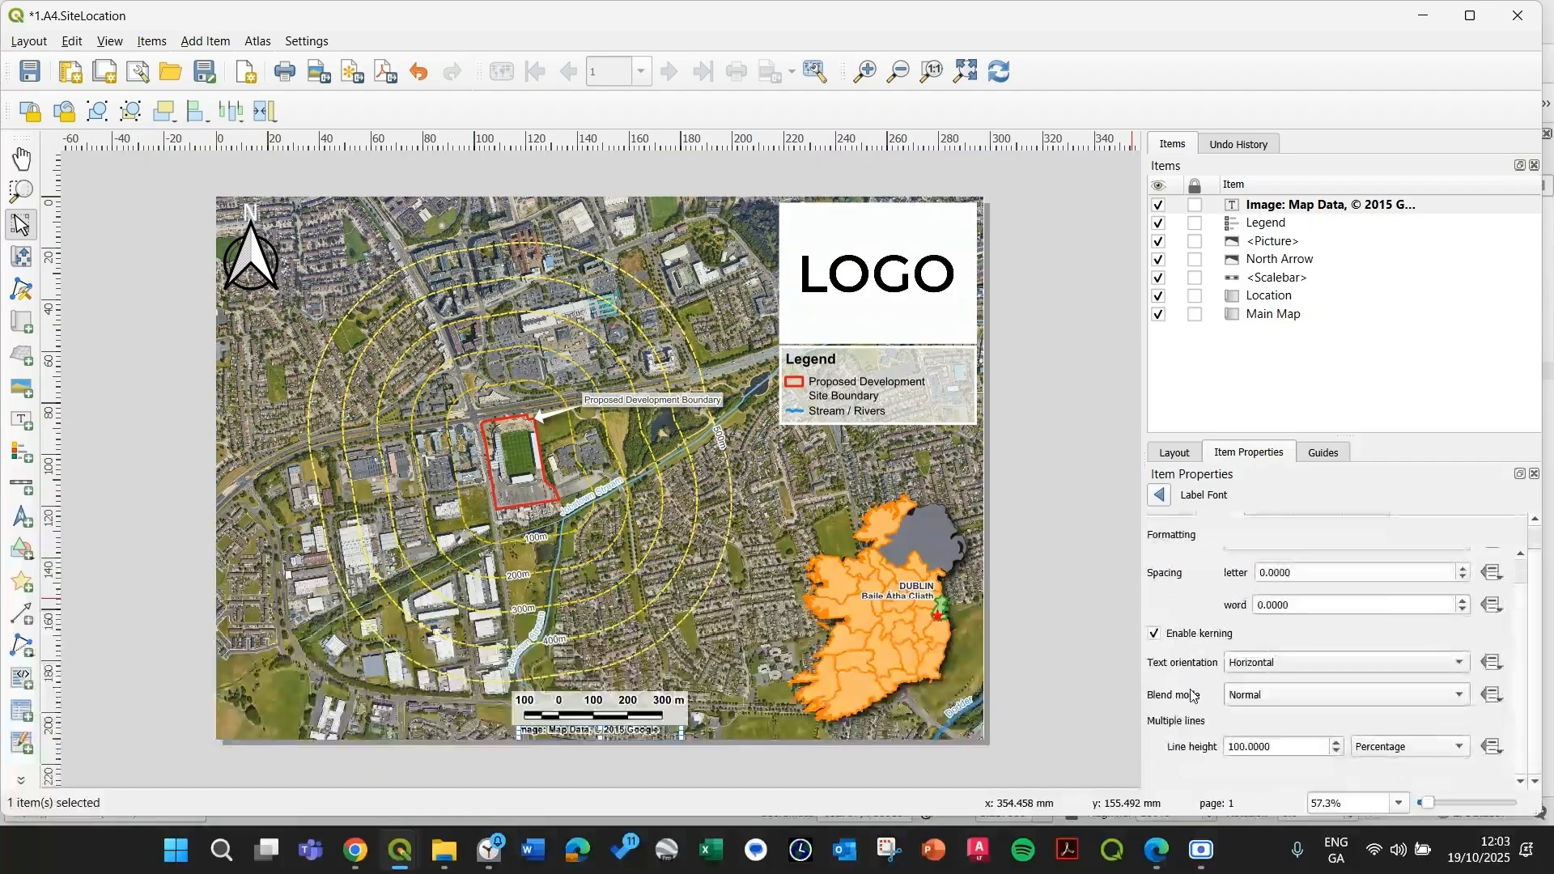
pyautogui.click(1187, 467)
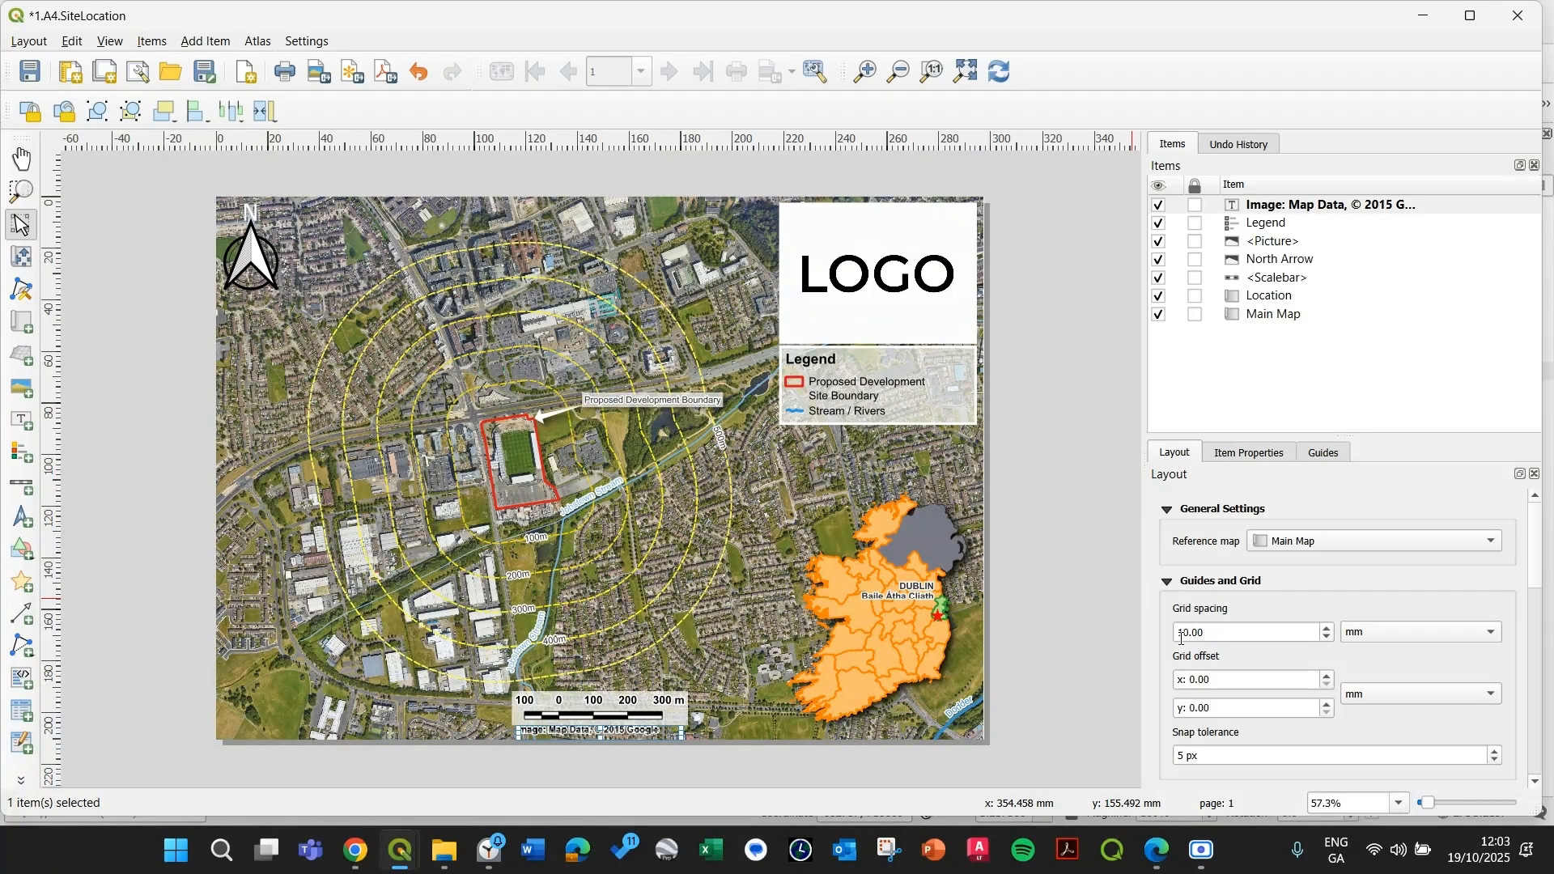
pyautogui.scroll(-2, 1183, 580)
pyautogui.click(1224, 458)
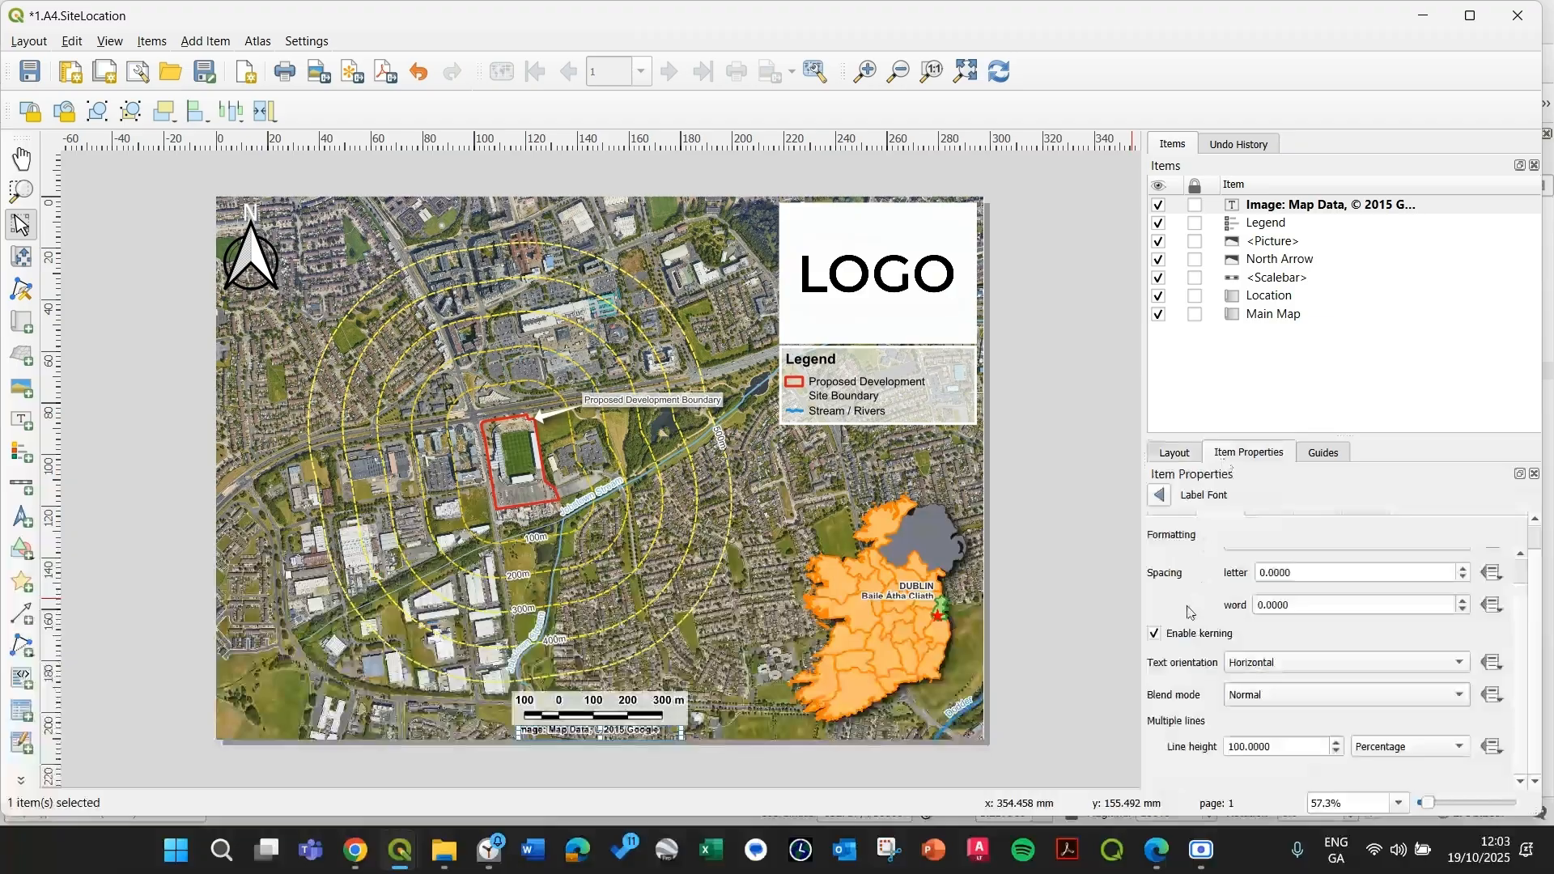
pyautogui.scroll(1, 1190, 611)
pyautogui.click(1192, 533)
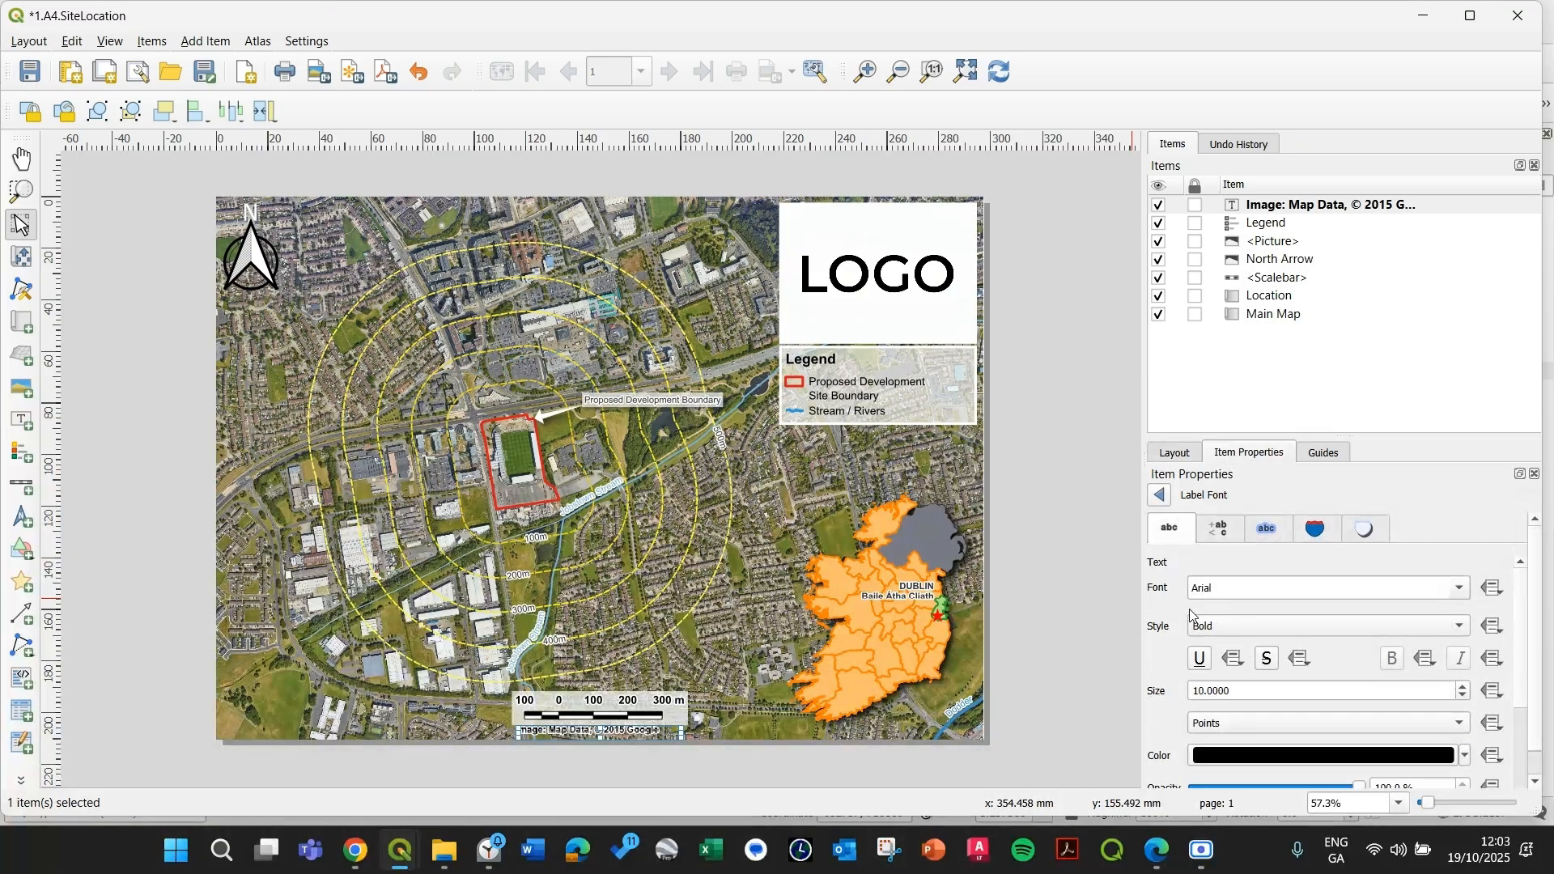
pyautogui.scroll(-1, 1177, 636)
pyautogui.scroll(1, 1176, 636)
pyautogui.click(1458, 633)
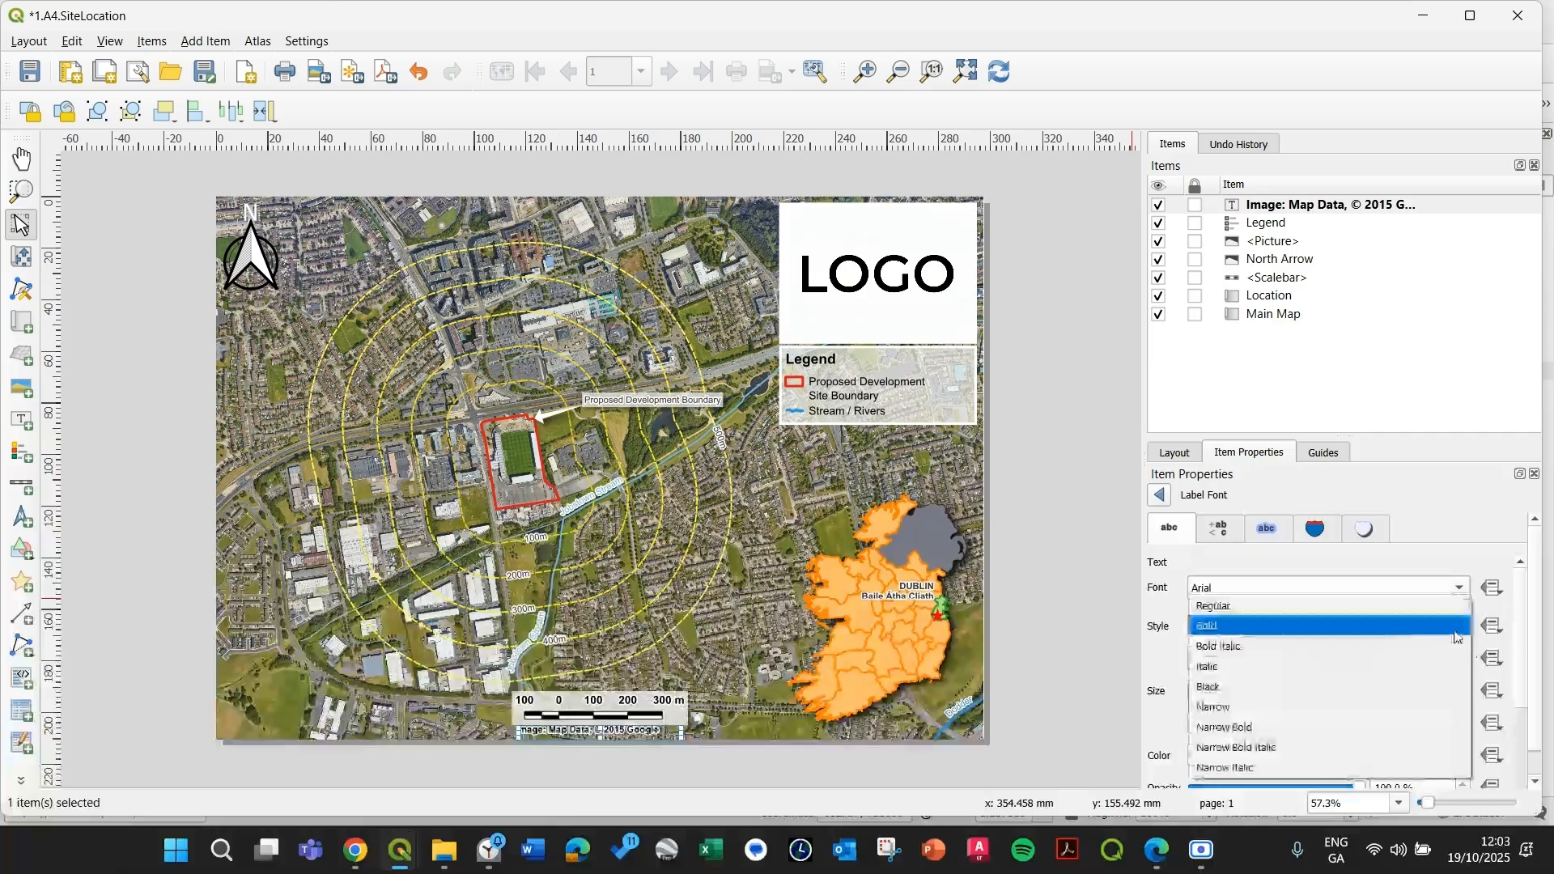
pyautogui.click(1170, 671)
pyautogui.scroll(-4, 1169, 670)
pyautogui.scroll(3, 1176, 635)
pyautogui.scroll(1, 1177, 632)
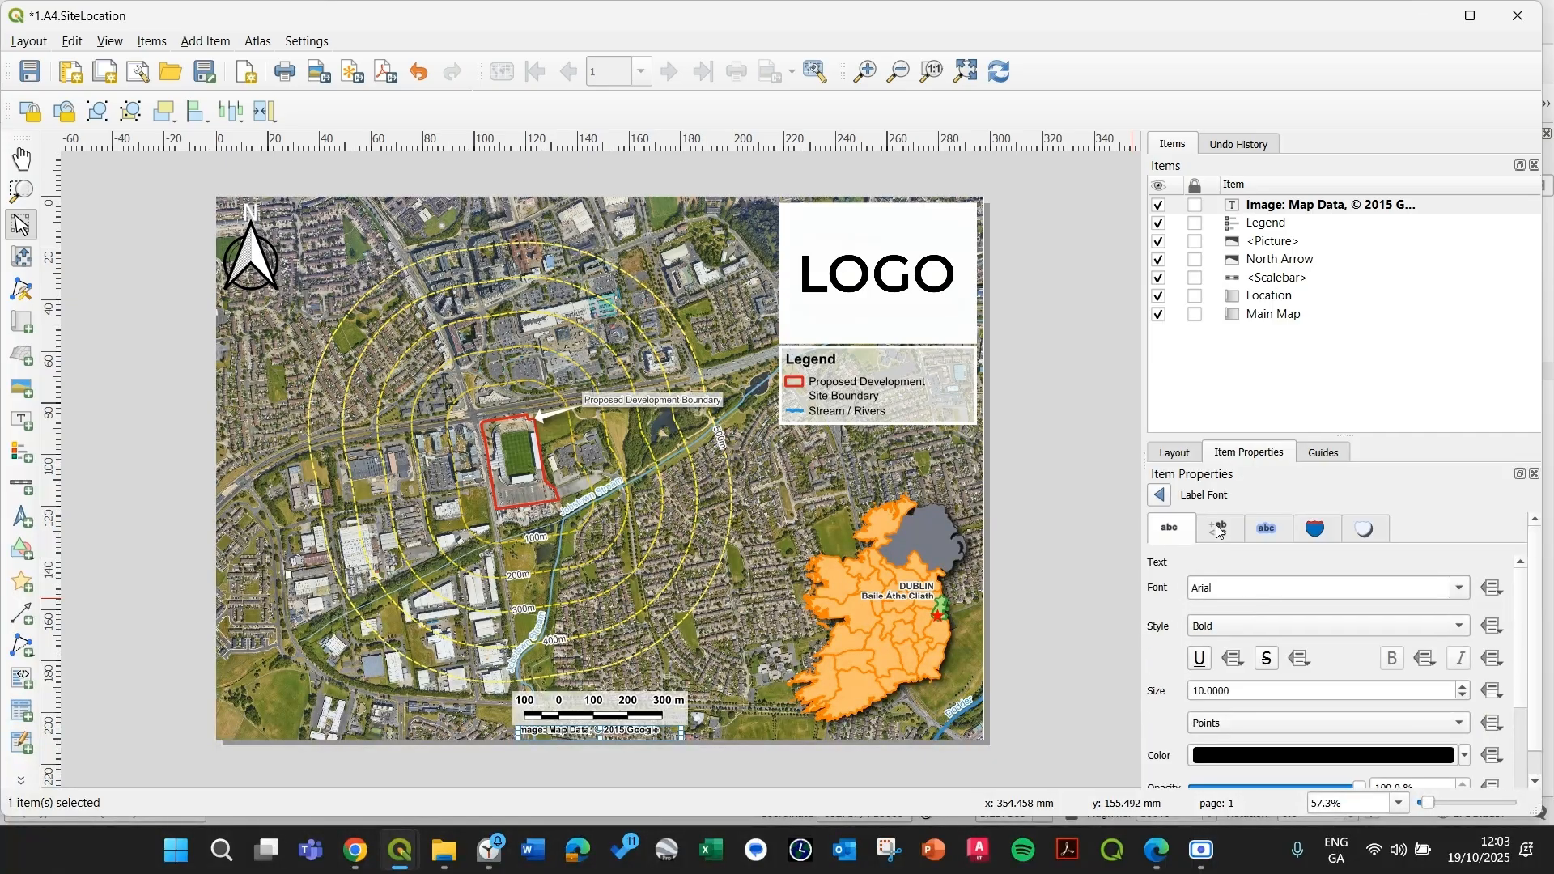
pyautogui.click(1223, 541)
pyautogui.click(1273, 601)
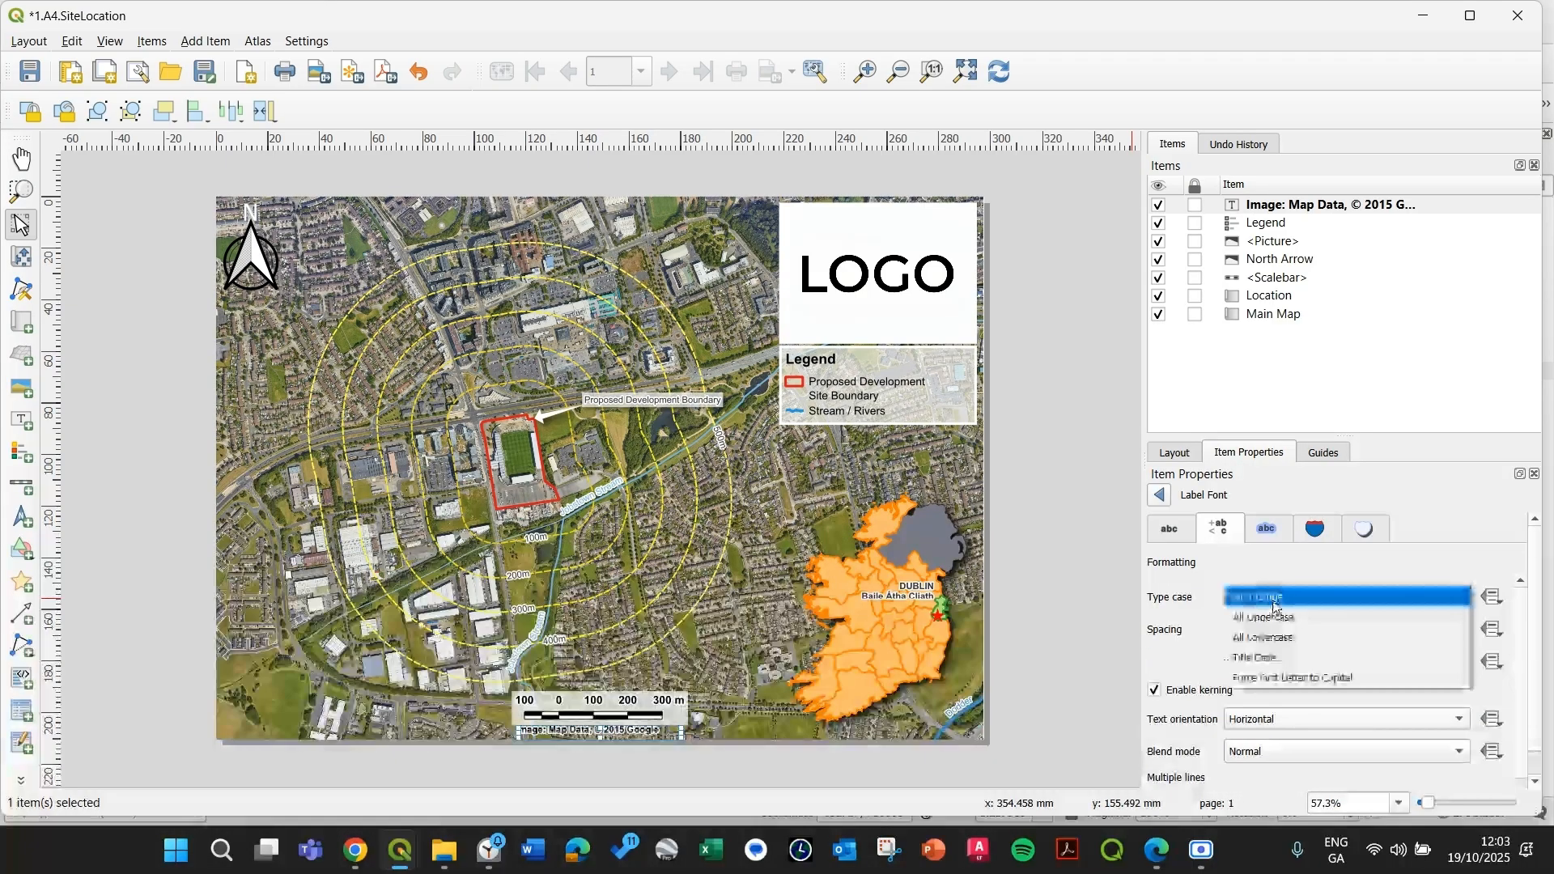
pyautogui.click(1199, 625)
pyautogui.scroll(-1, 1206, 640)
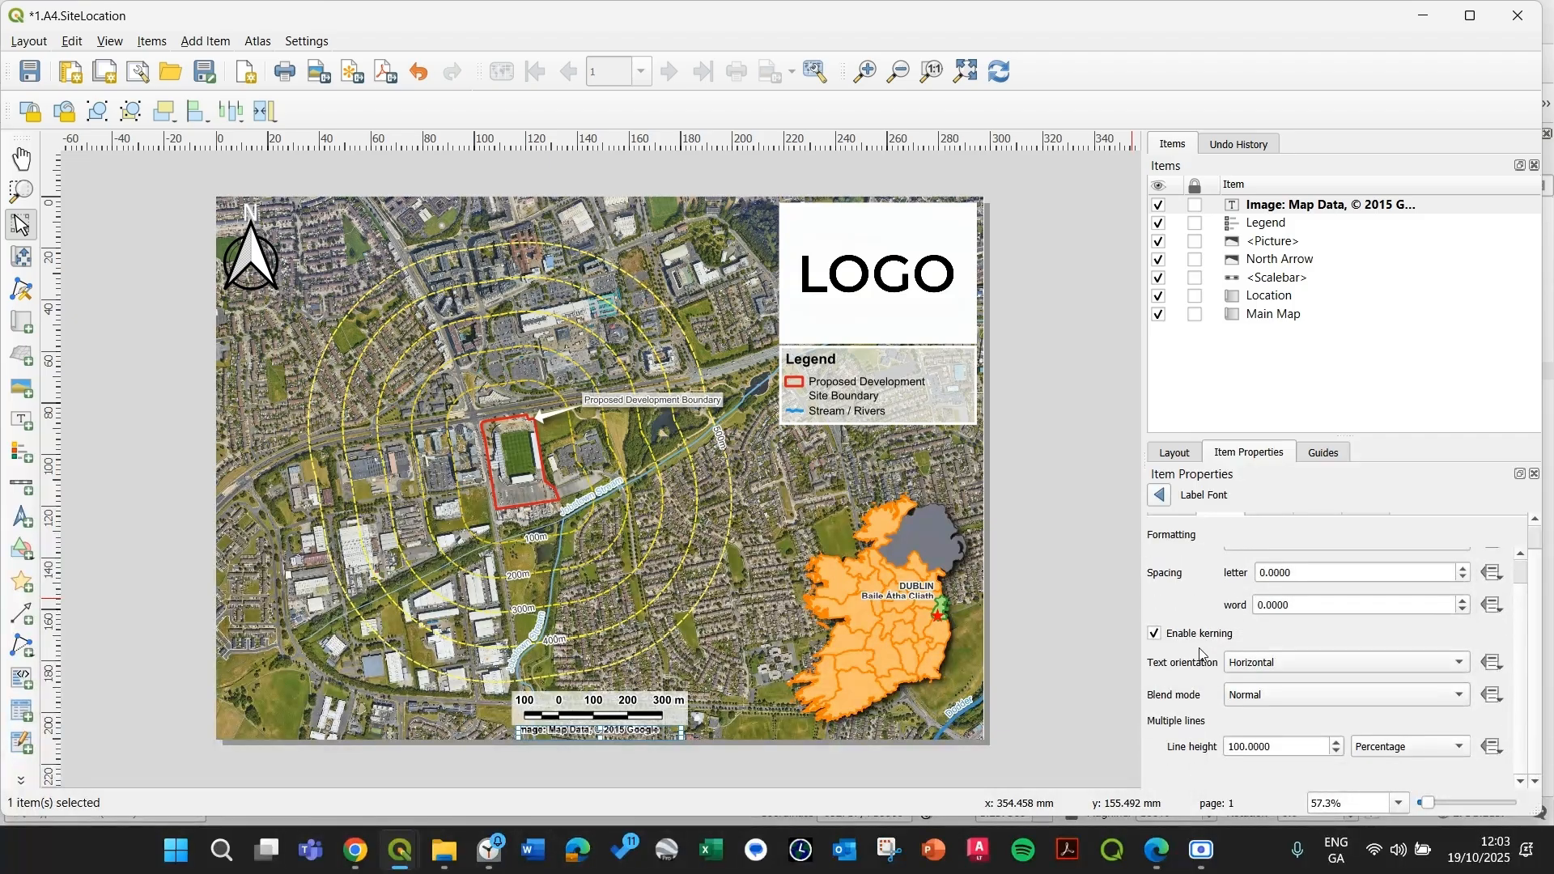
pyautogui.click(1253, 666)
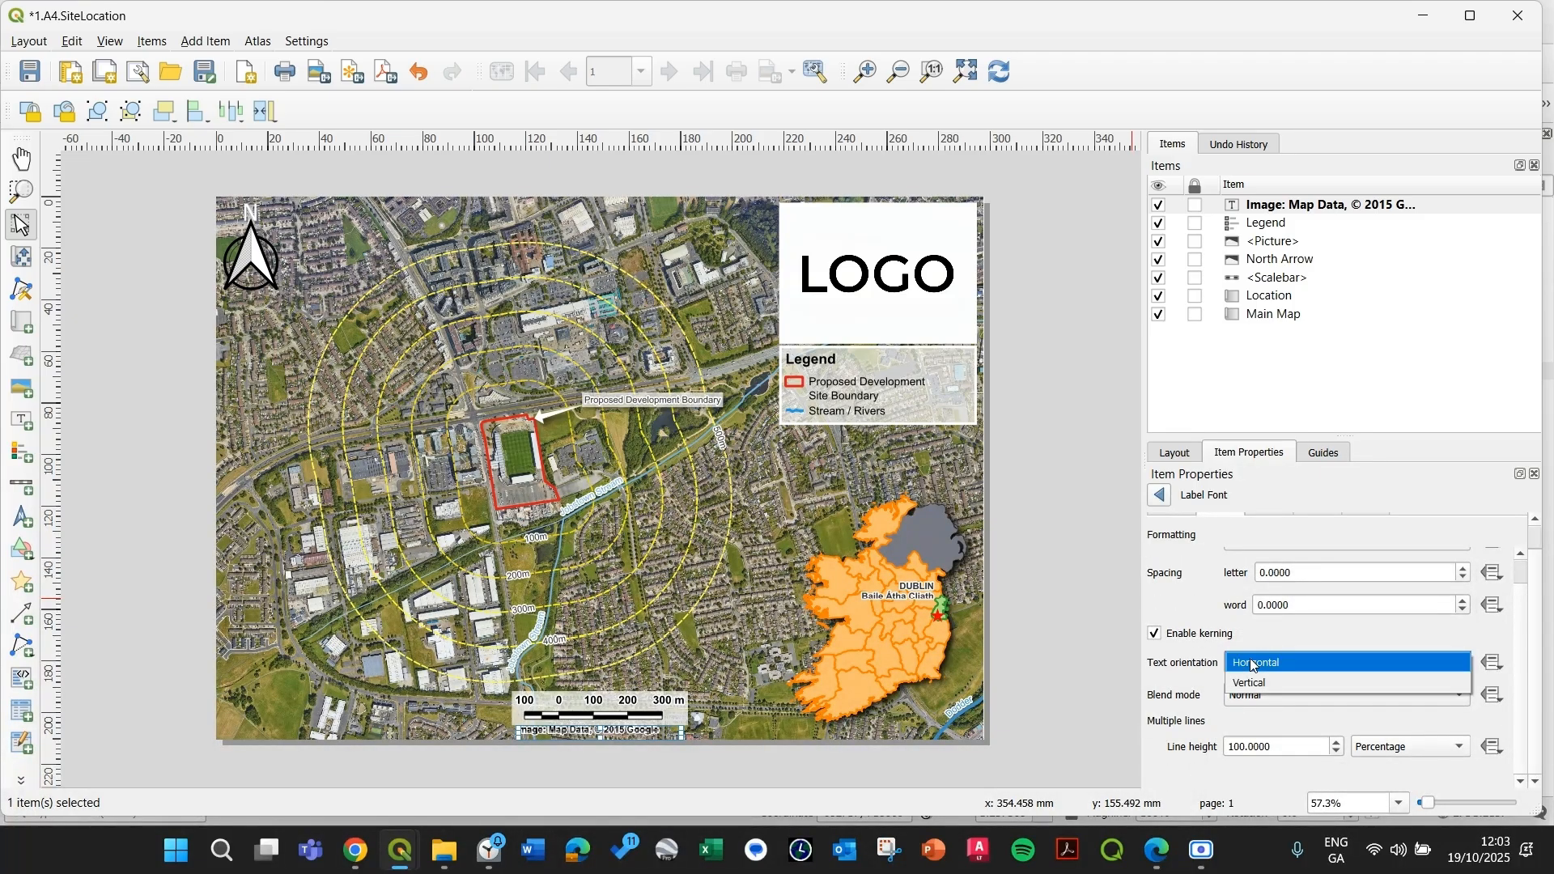
pyautogui.click(1254, 667)
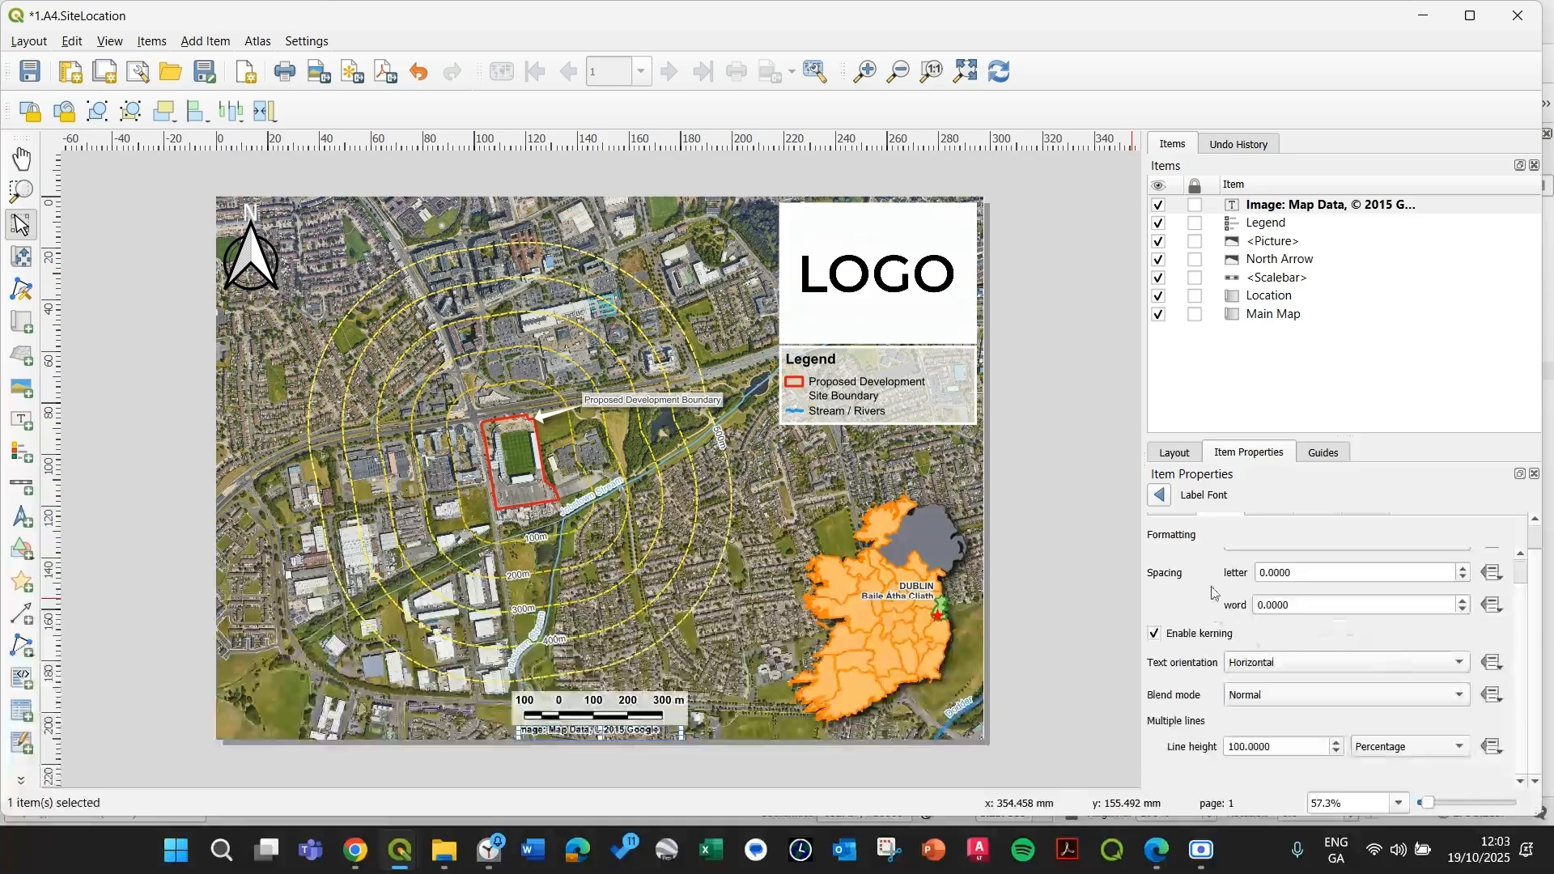
pyautogui.click(1159, 492)
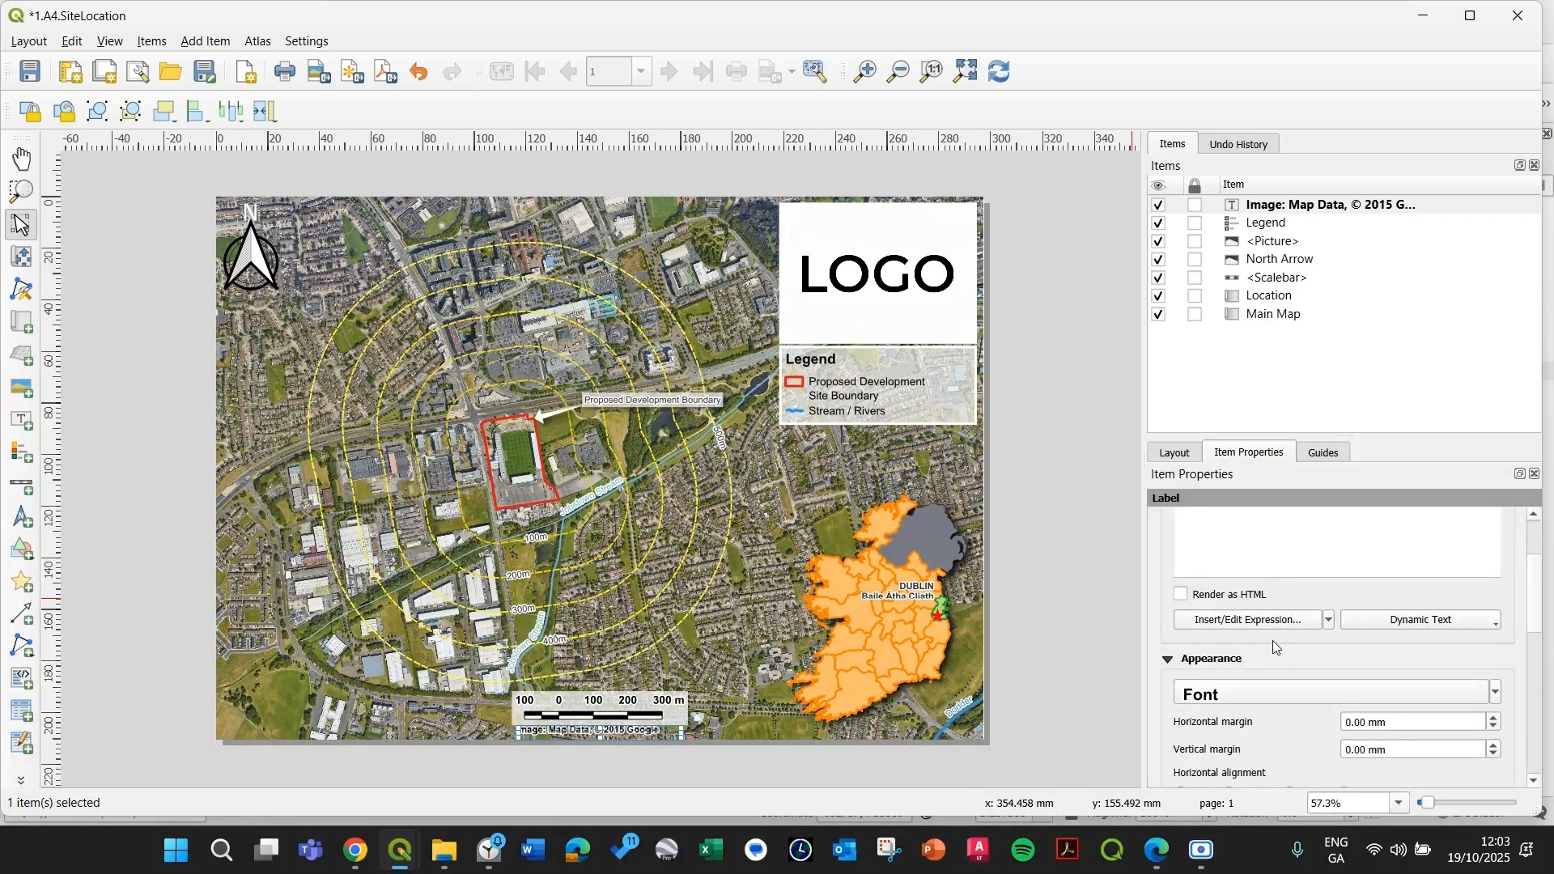
# - Set the credit label's horizontal alignment to Center and vertical alignment to Middle, and save the layout
pyautogui.scroll(-2, 1263, 663)
pyautogui.click(1252, 676)
pyautogui.click(1230, 718)
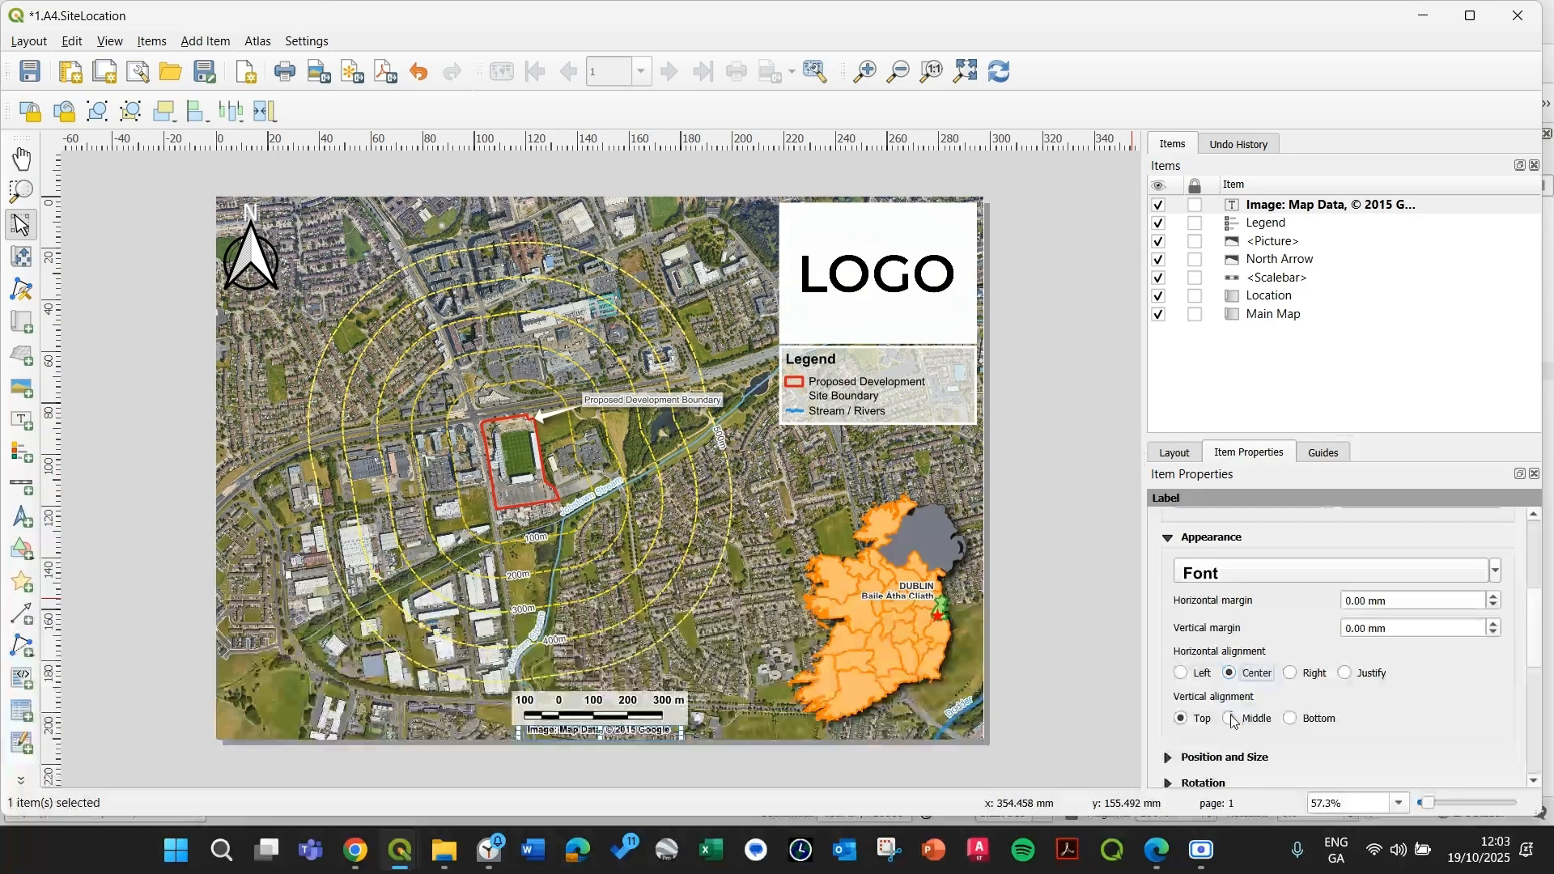
pyautogui.click(1065, 679)
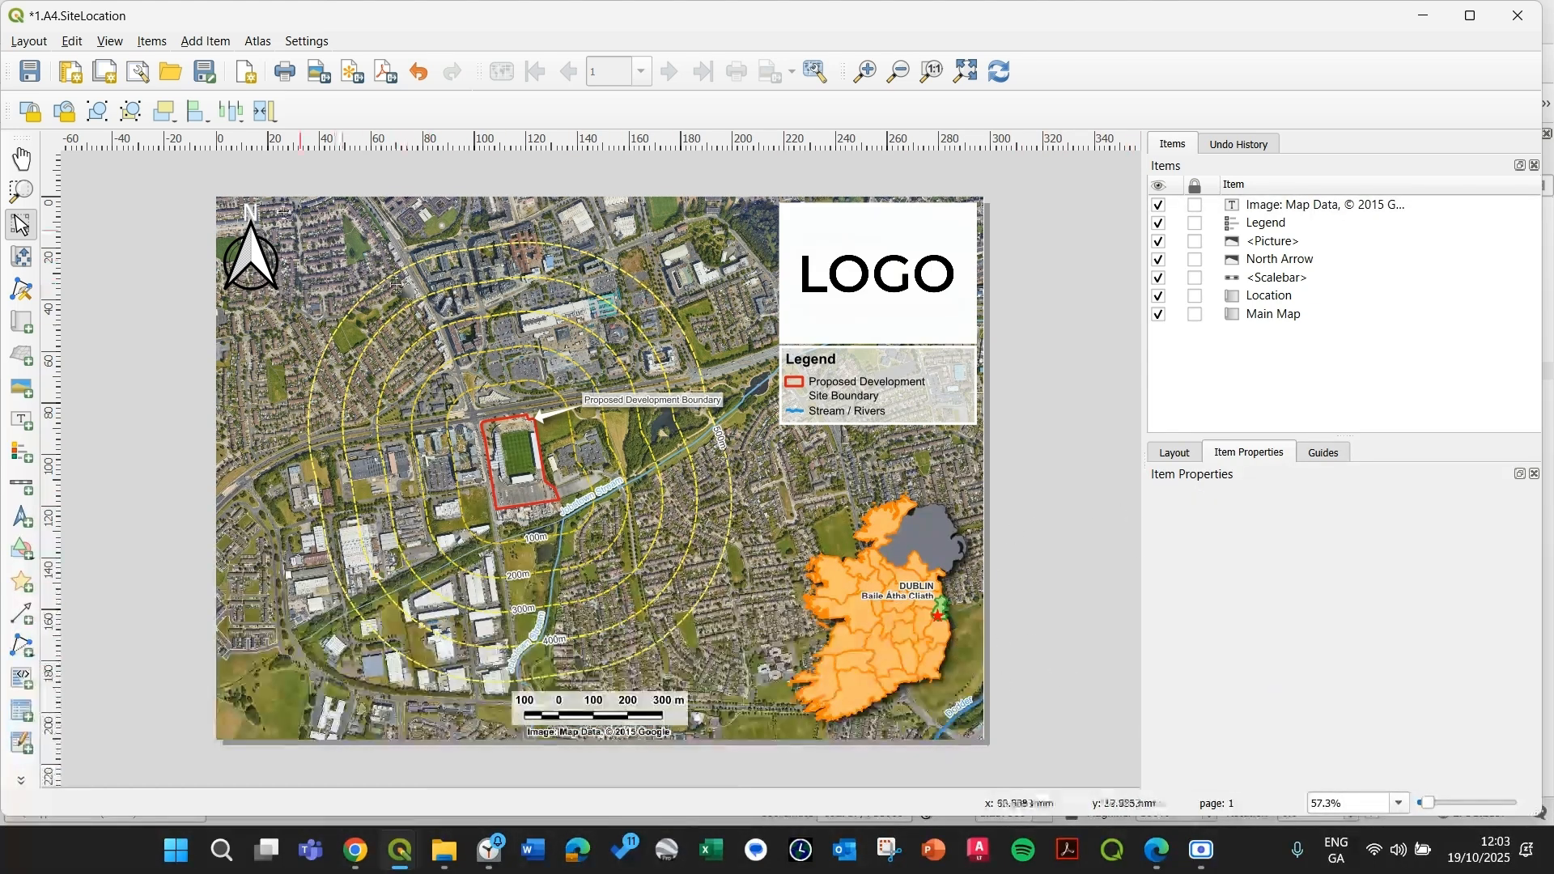
pyautogui.click(30, 72)
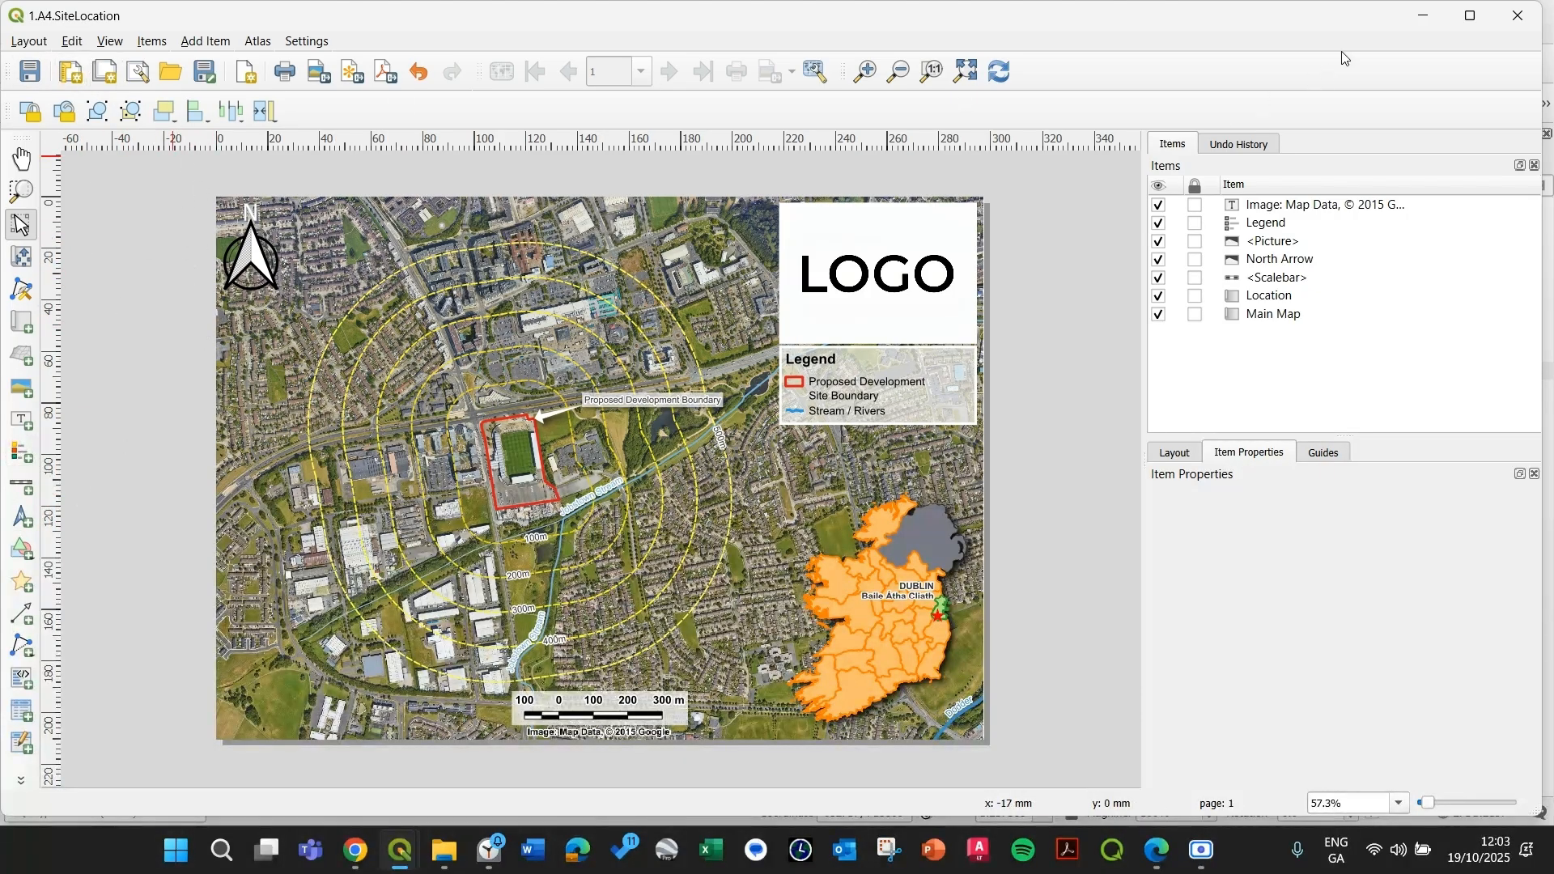
# - Check the project title in the QGIS project's general properties and return to the 1.A4.SiteLocation layout
pyautogui.click(1424, 16)
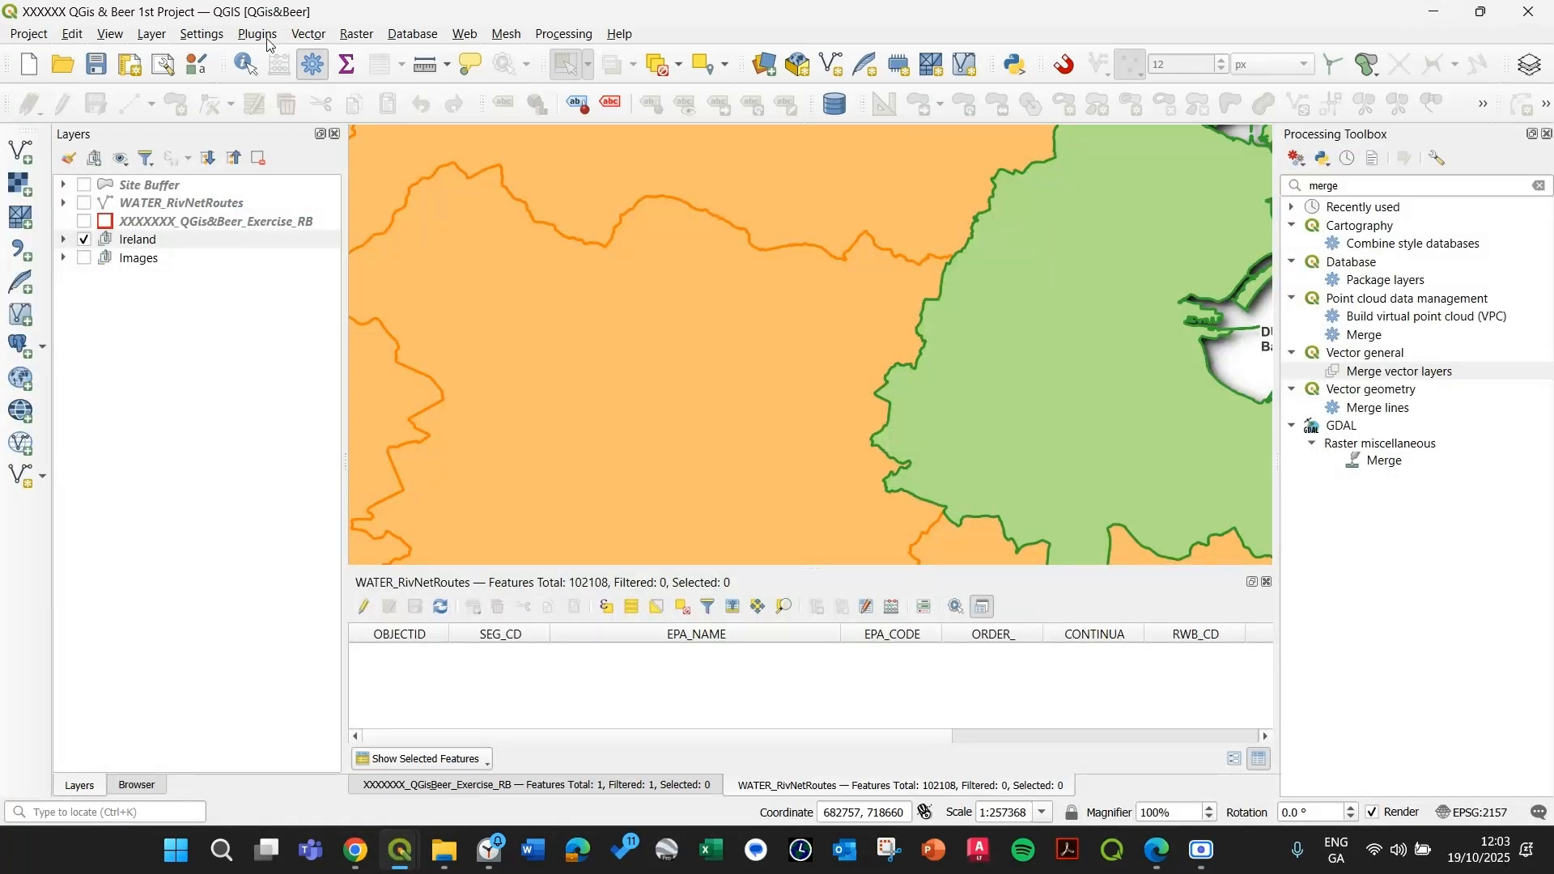
pyautogui.click(28, 33)
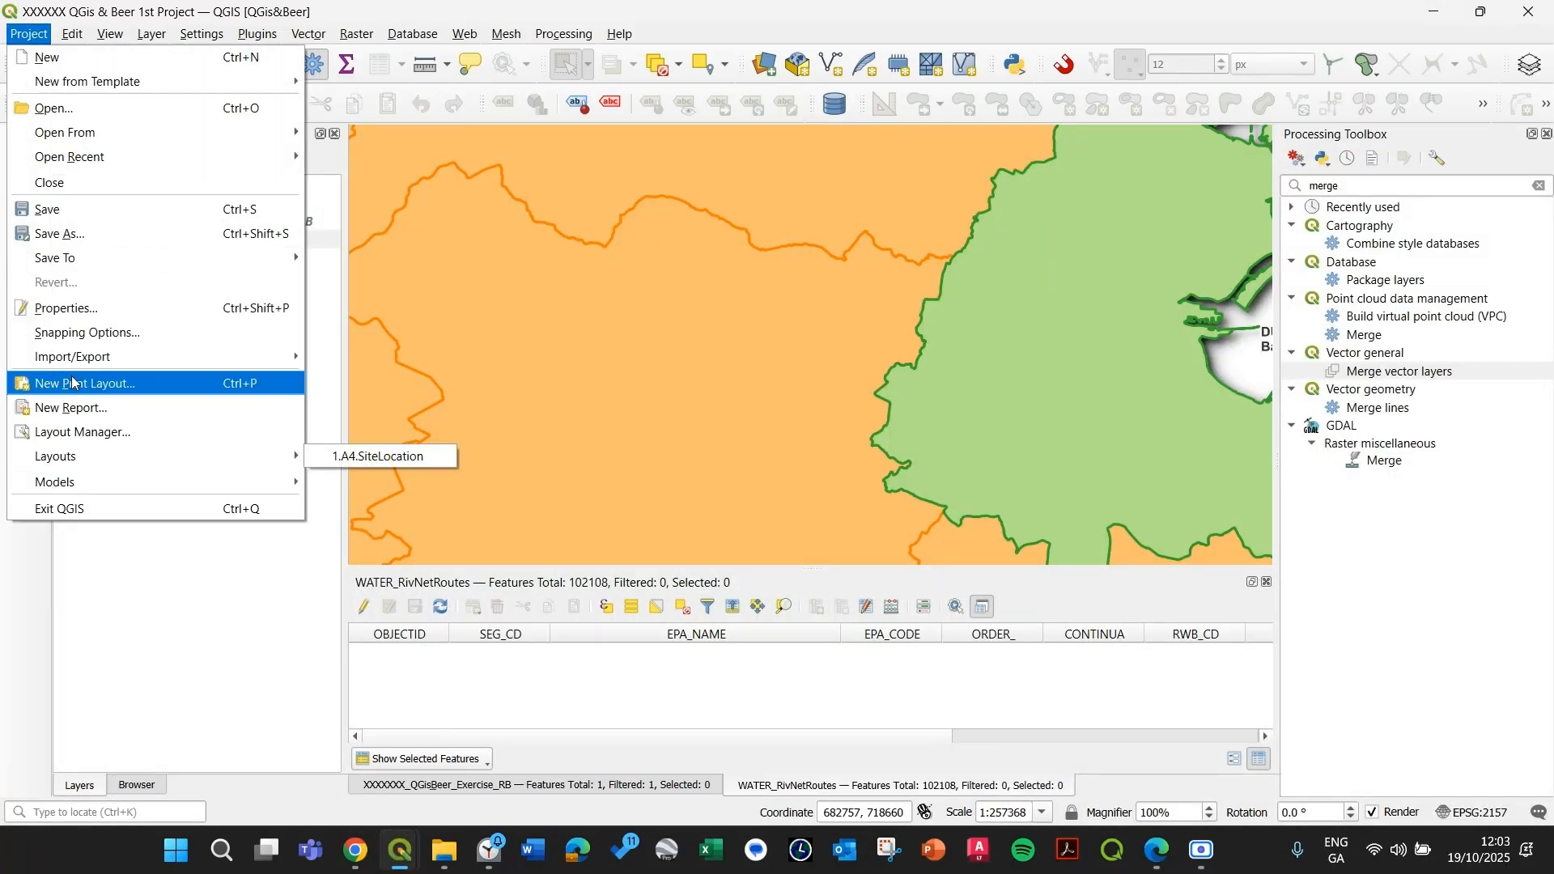
pyautogui.click(77, 308)
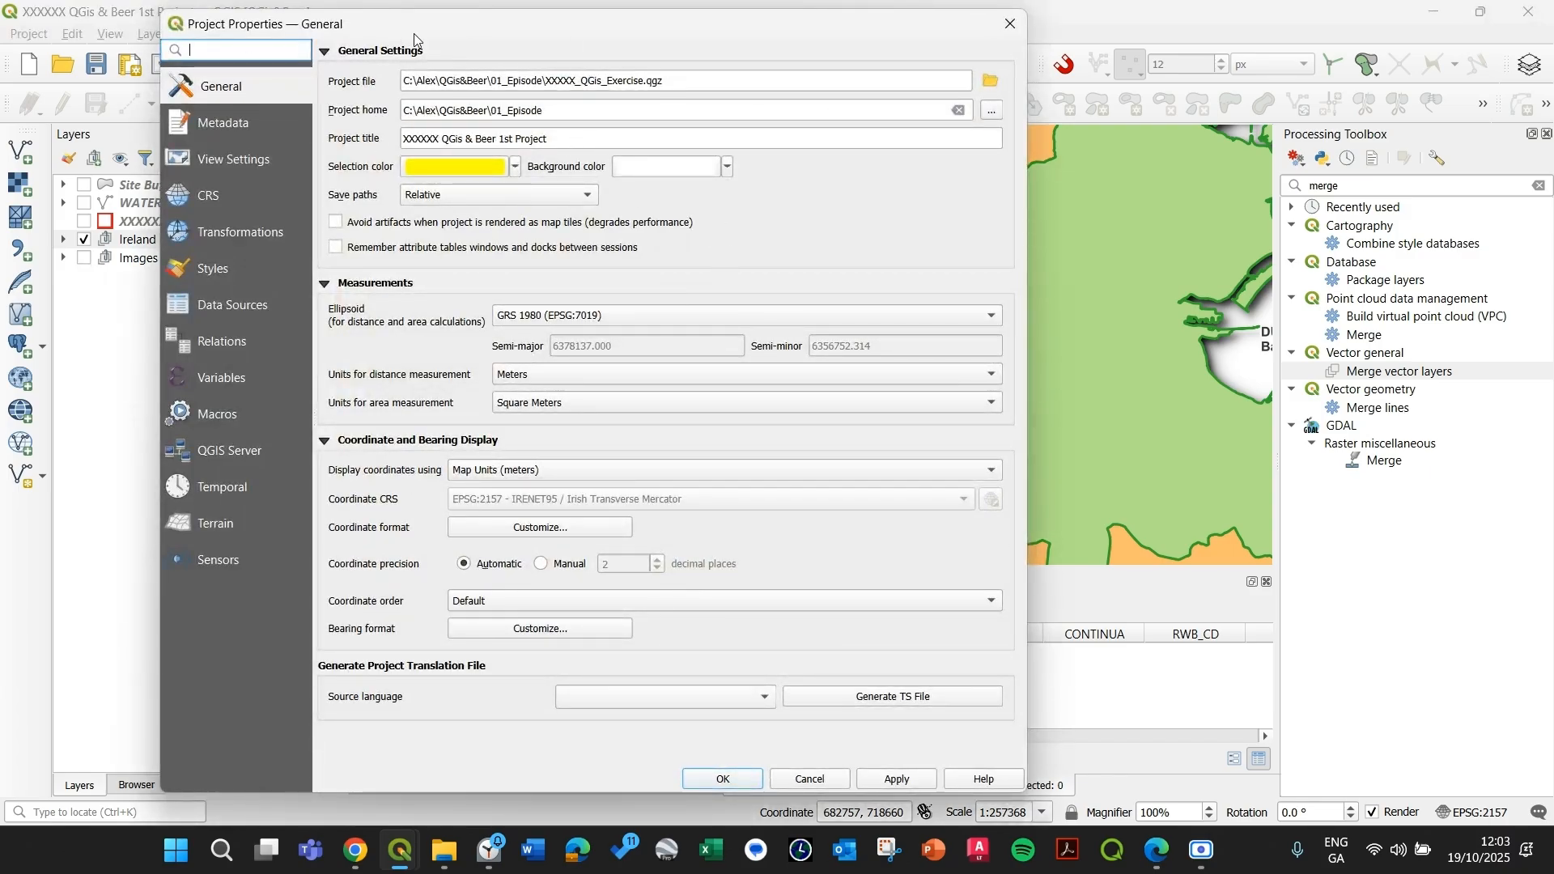
pyautogui.click(1010, 24)
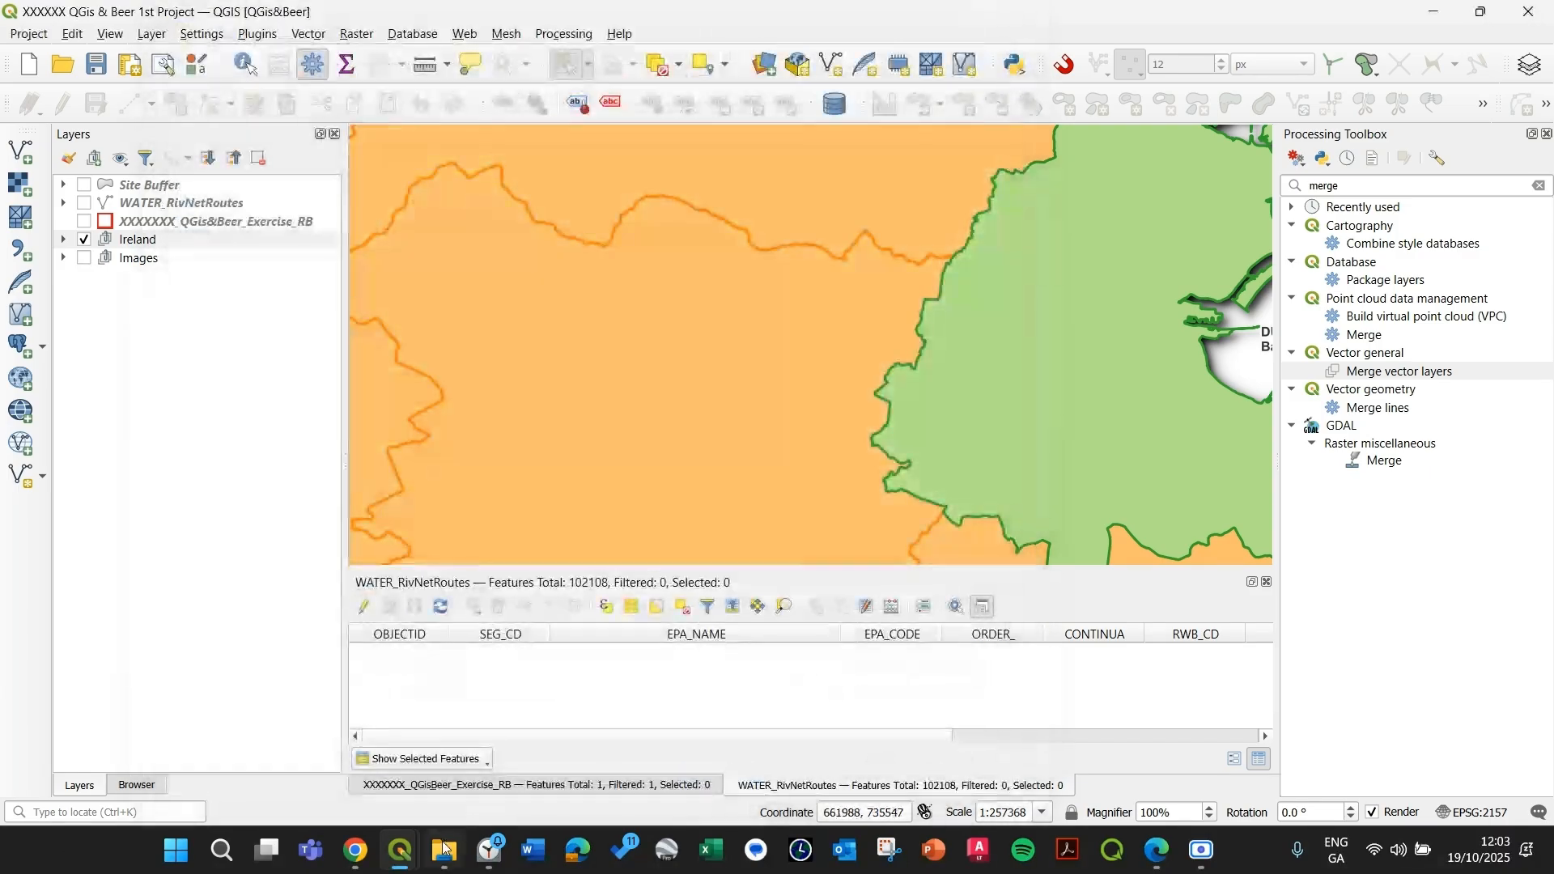
pyautogui.moveTo(400, 850)
pyautogui.click(444, 761)
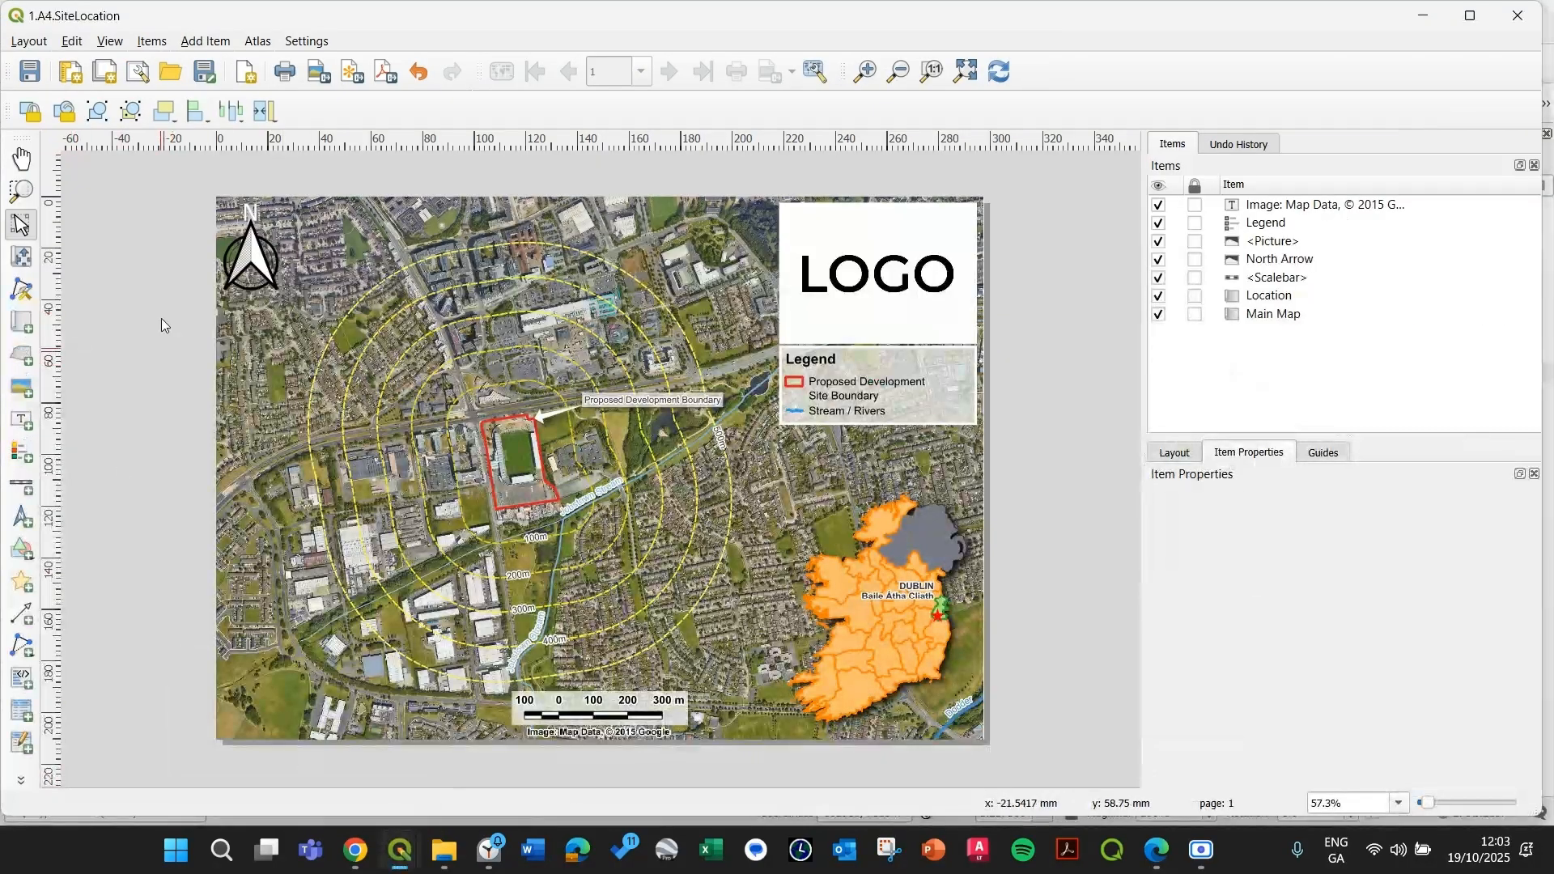
# - Add a dynamic Project Title label over the lower-left part of the map and delete it
pyautogui.click(154, 44)
pyautogui.moveTo(205, 41)
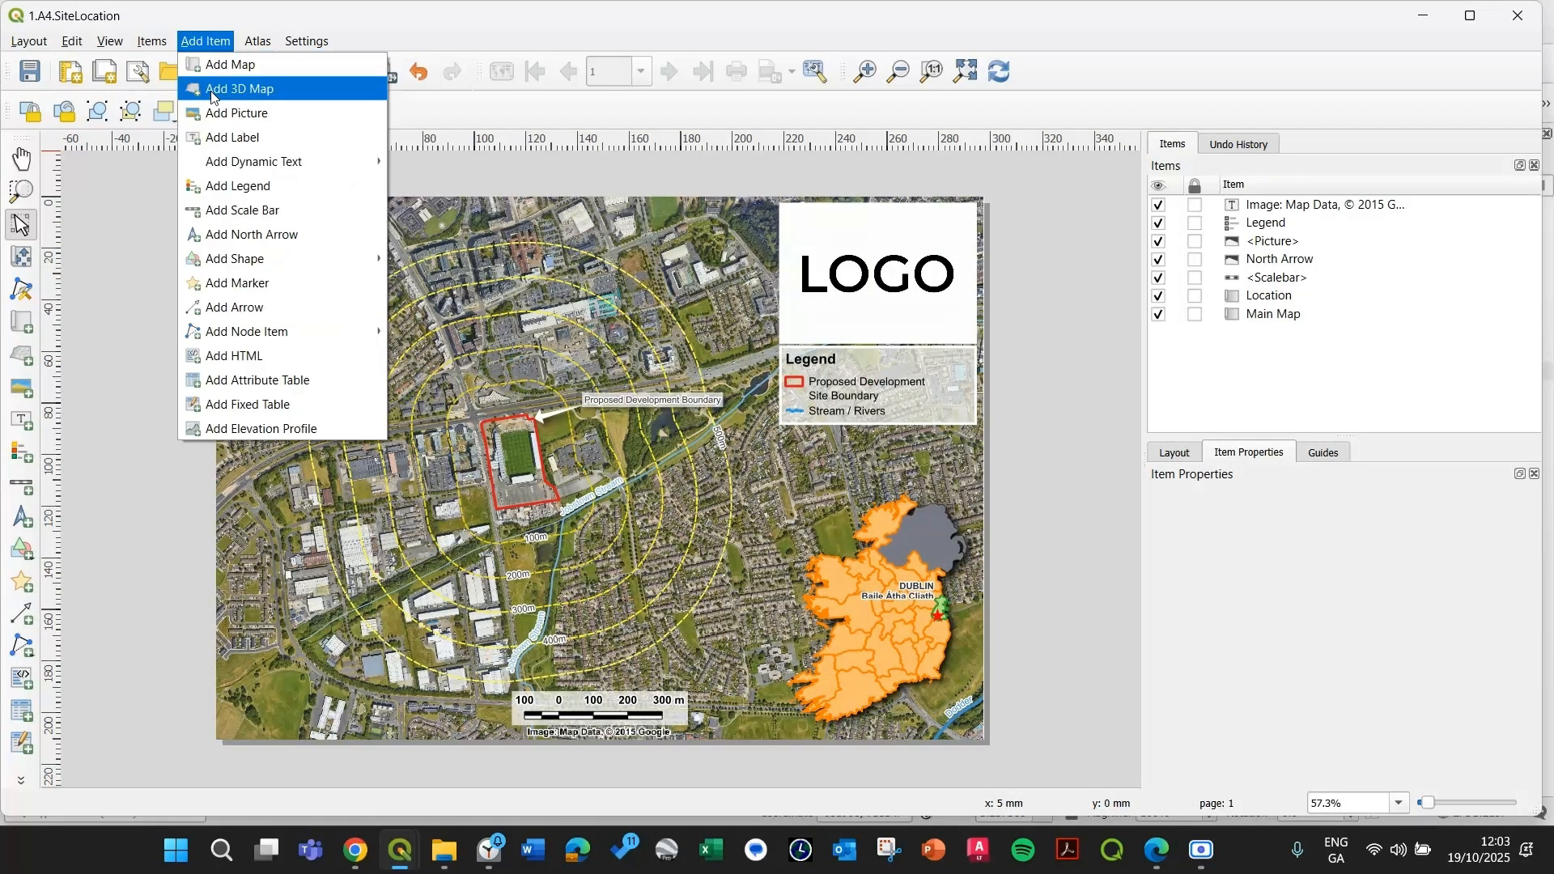
pyautogui.moveTo(292, 161)
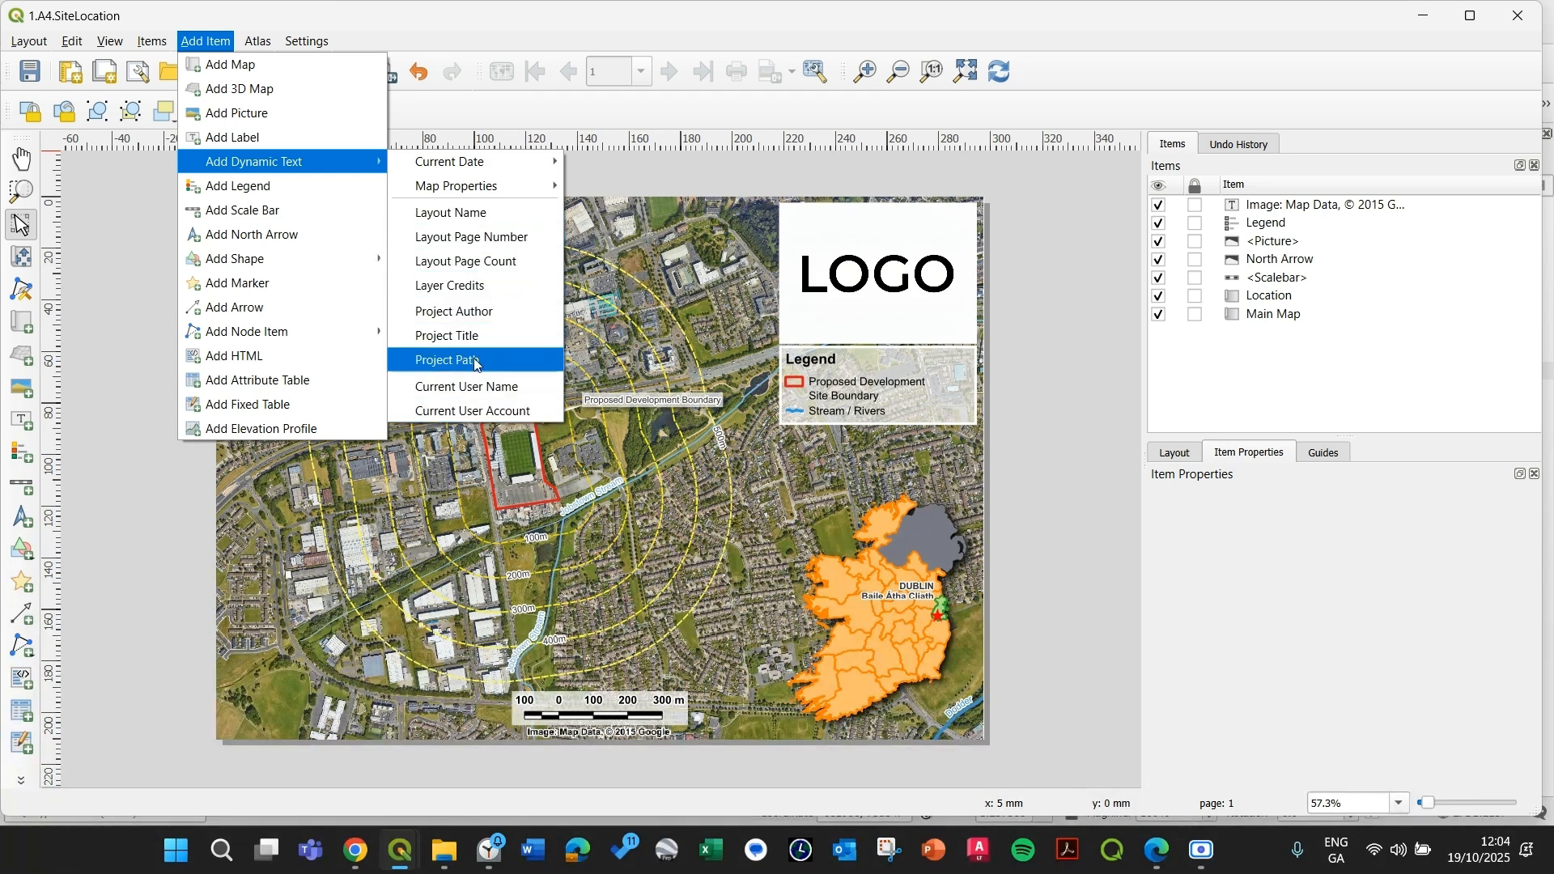
pyautogui.click(461, 335)
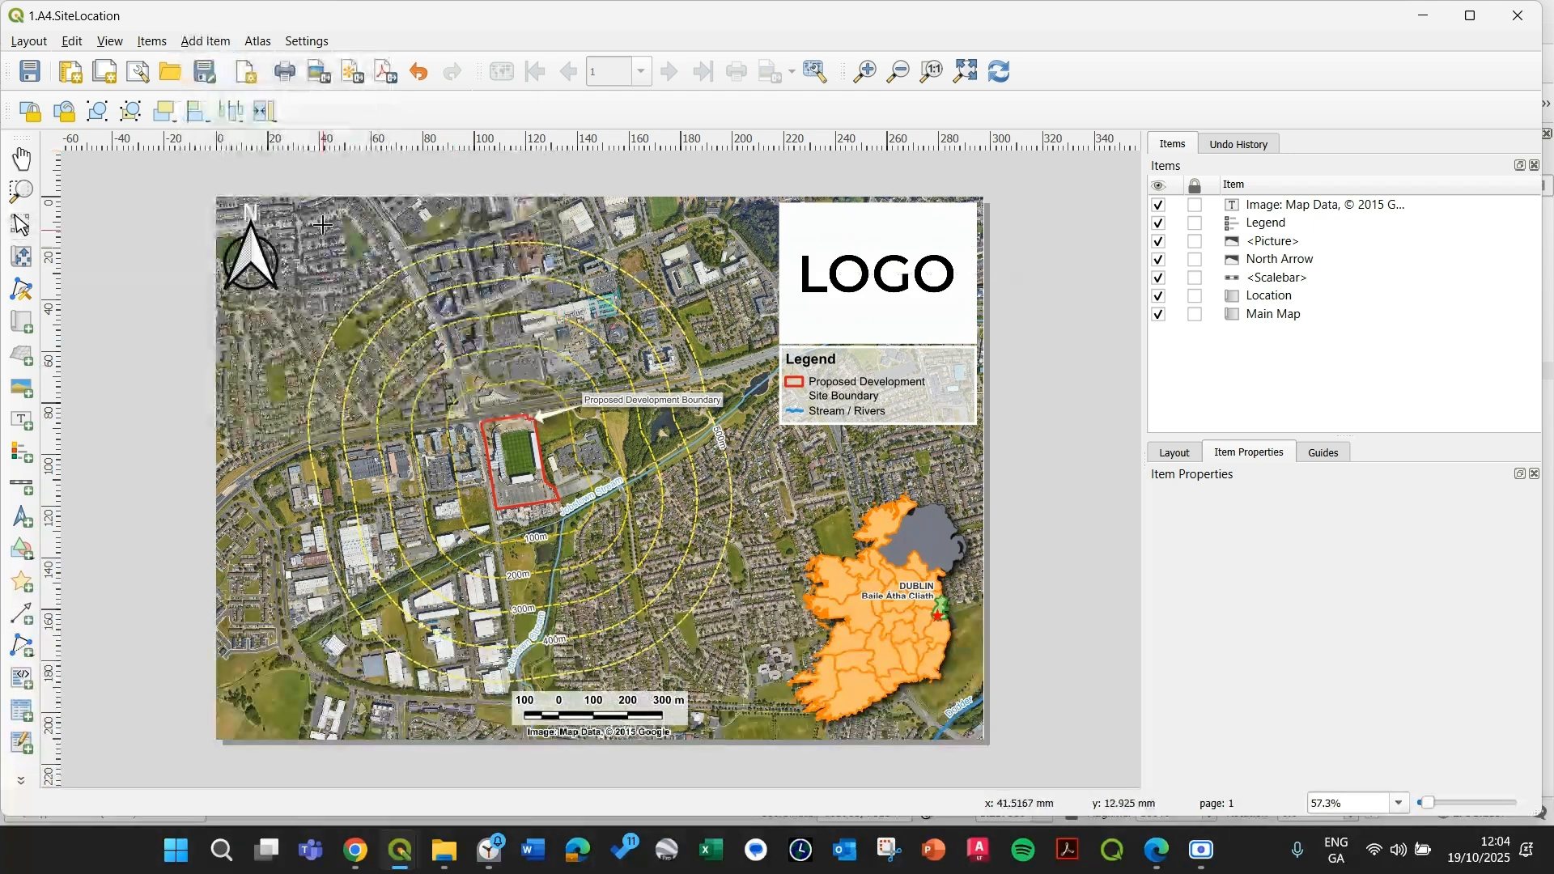
pyautogui.moveTo(328, 229)
pyautogui.mouseDown()
pyautogui.moveTo(635, 335)
pyautogui.moveTo(775, 309)
pyautogui.moveTo(348, 783)
pyautogui.moveTo(398, 729)
pyautogui.mouseUp()
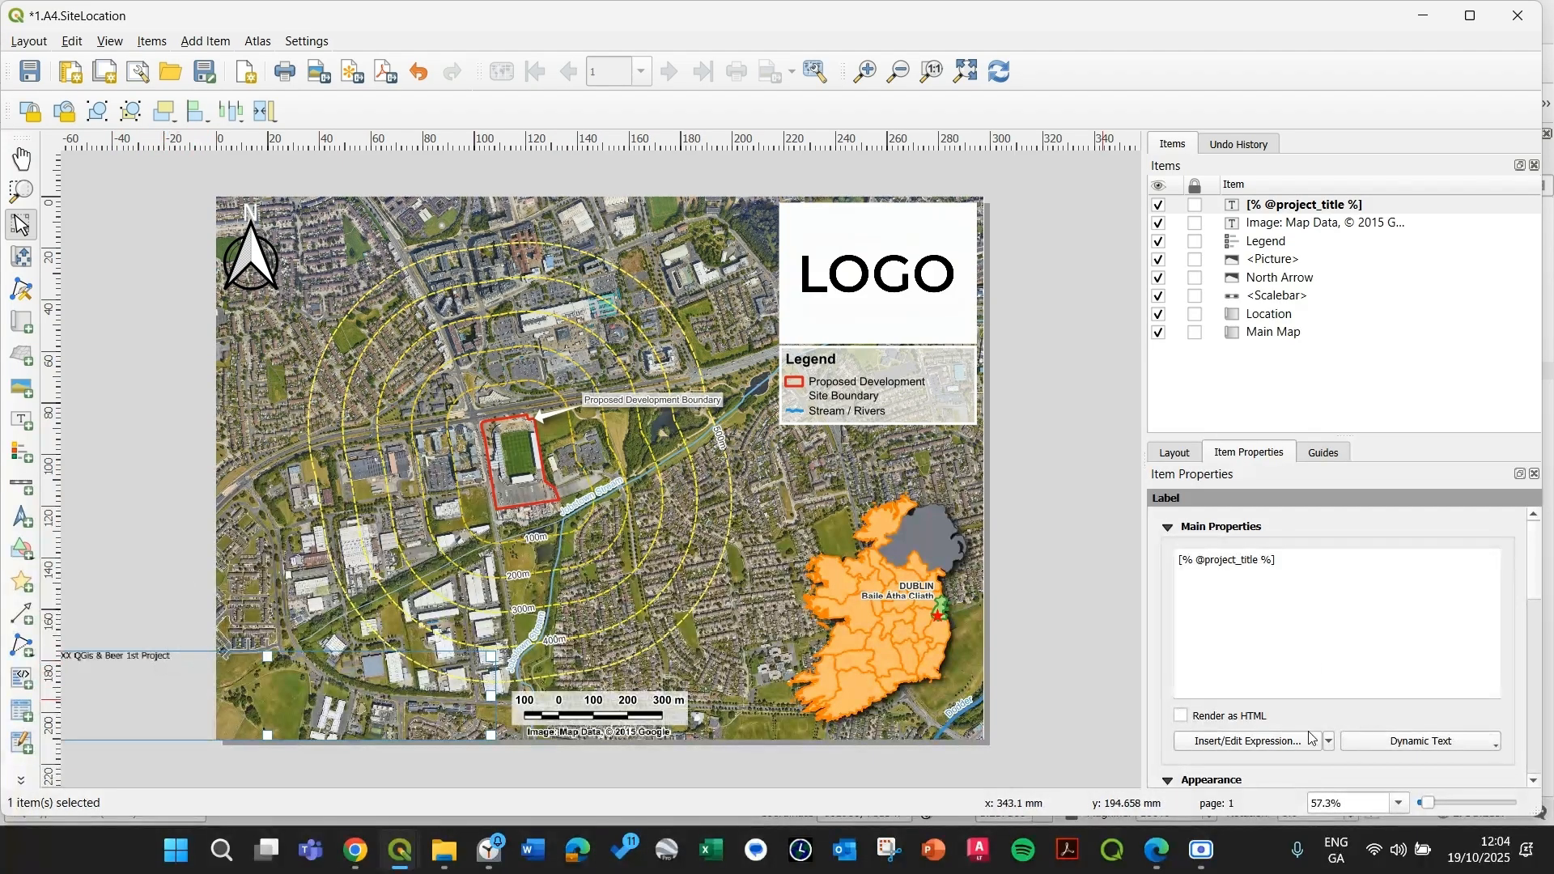
pyautogui.press('Delete')
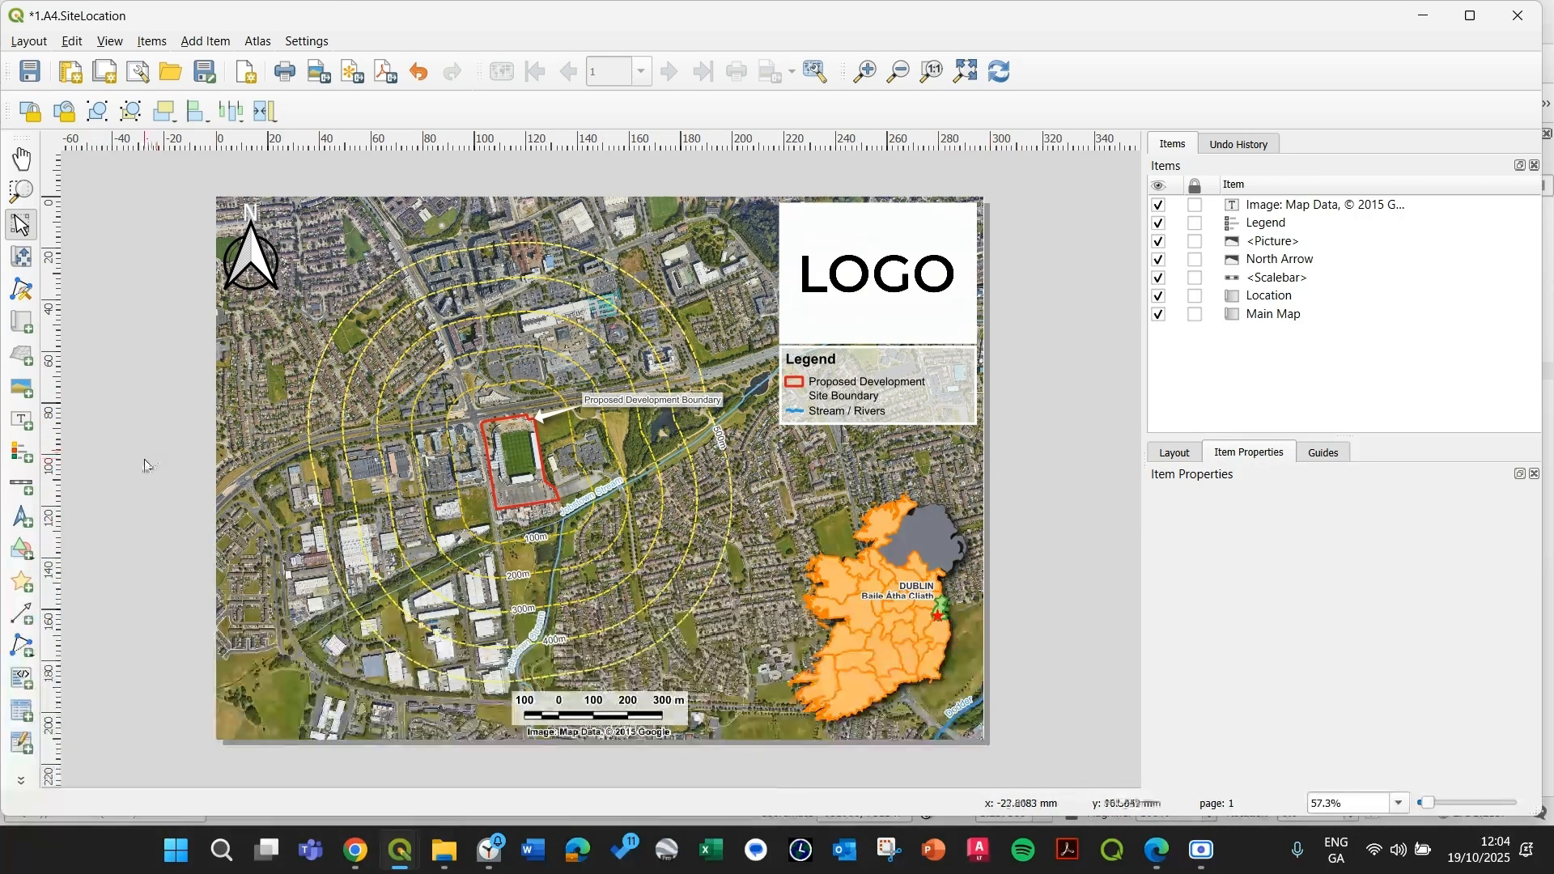
# - Save the layout and export it as the PNG image 1.A4.SiteLocation at 300 dpi in the 01_Episode folder, opening the file after export
pyautogui.click(29, 71)
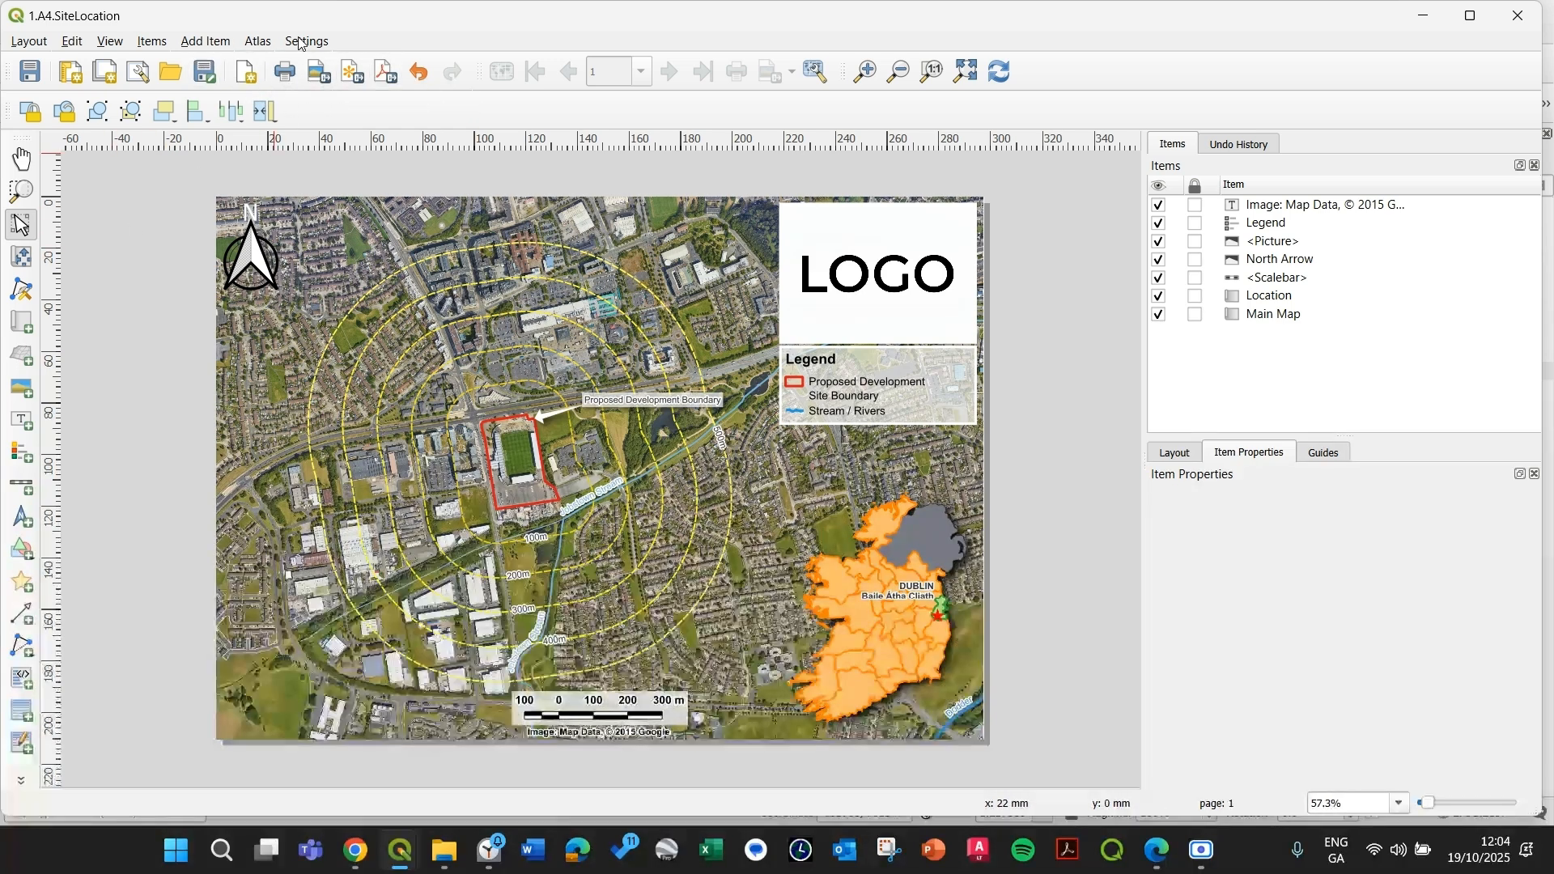
pyautogui.click(322, 79)
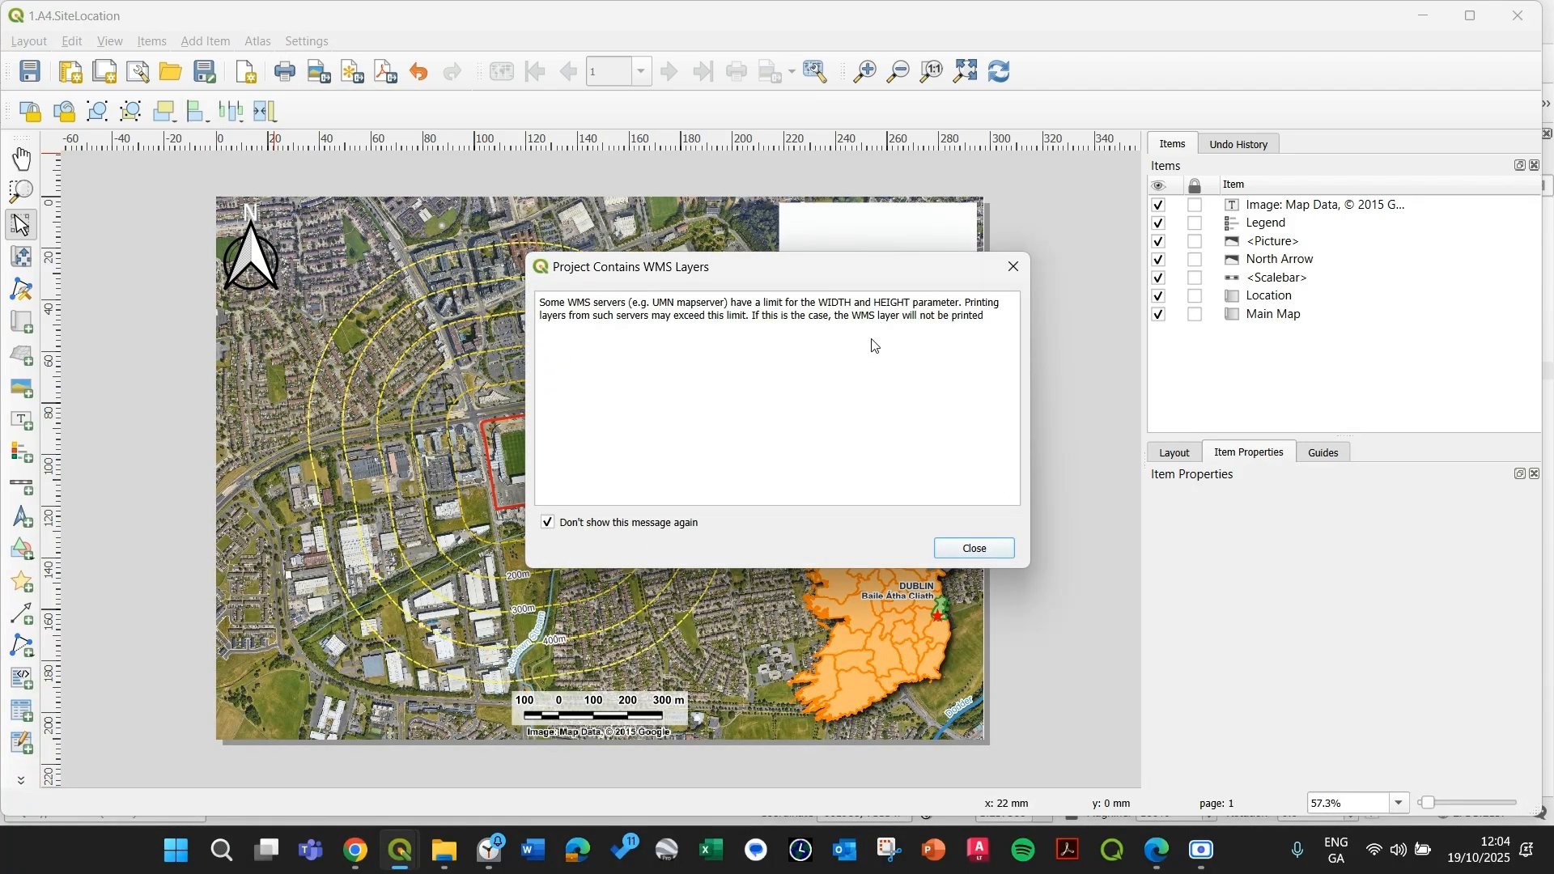
pyautogui.click(974, 550)
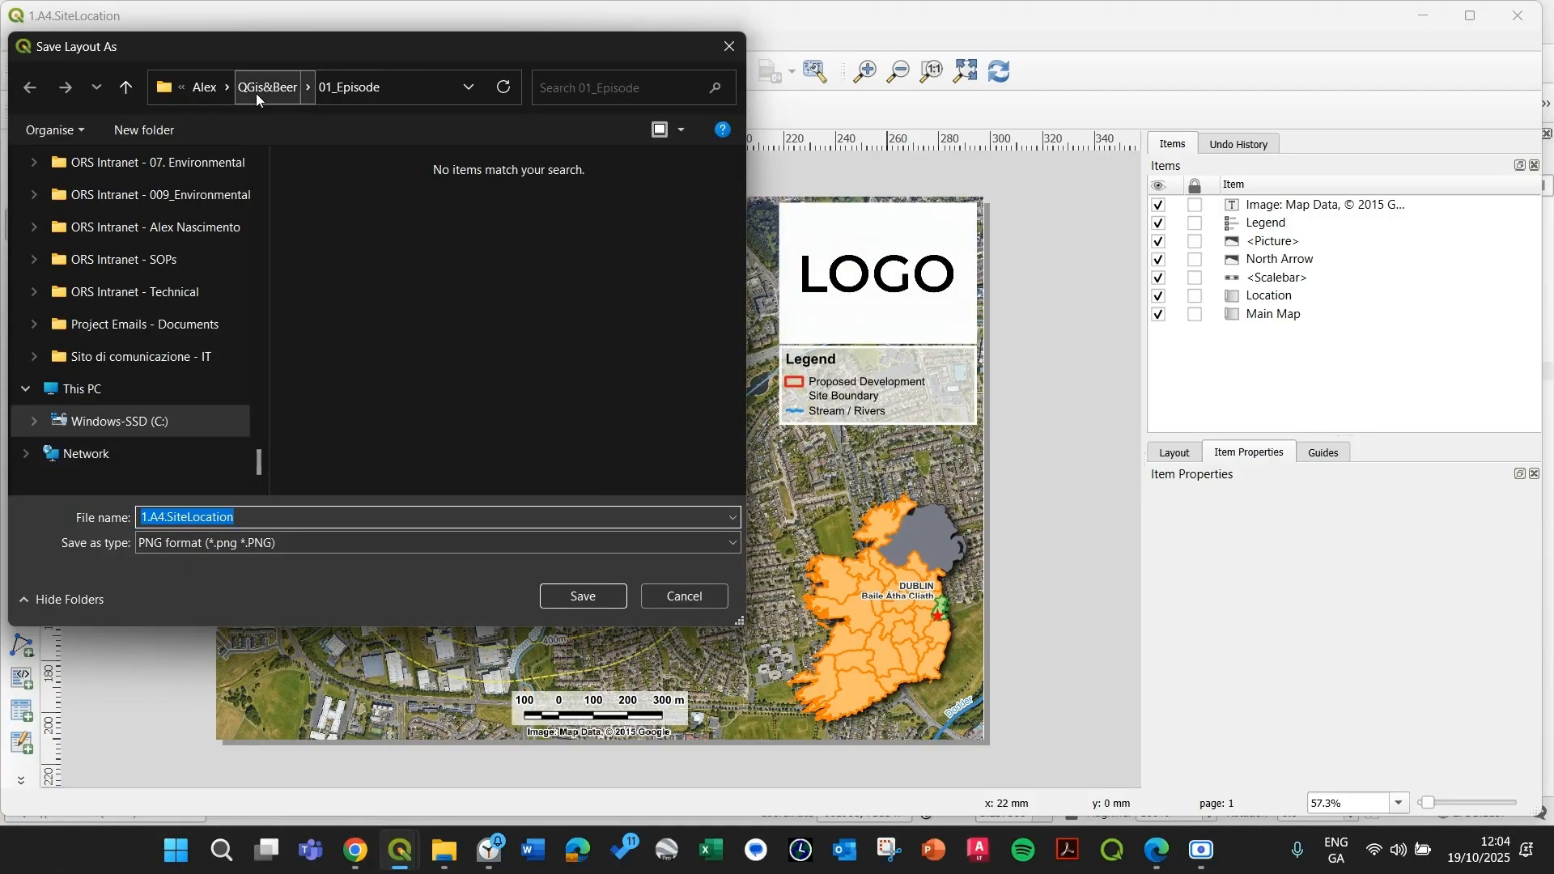
pyautogui.click(590, 595)
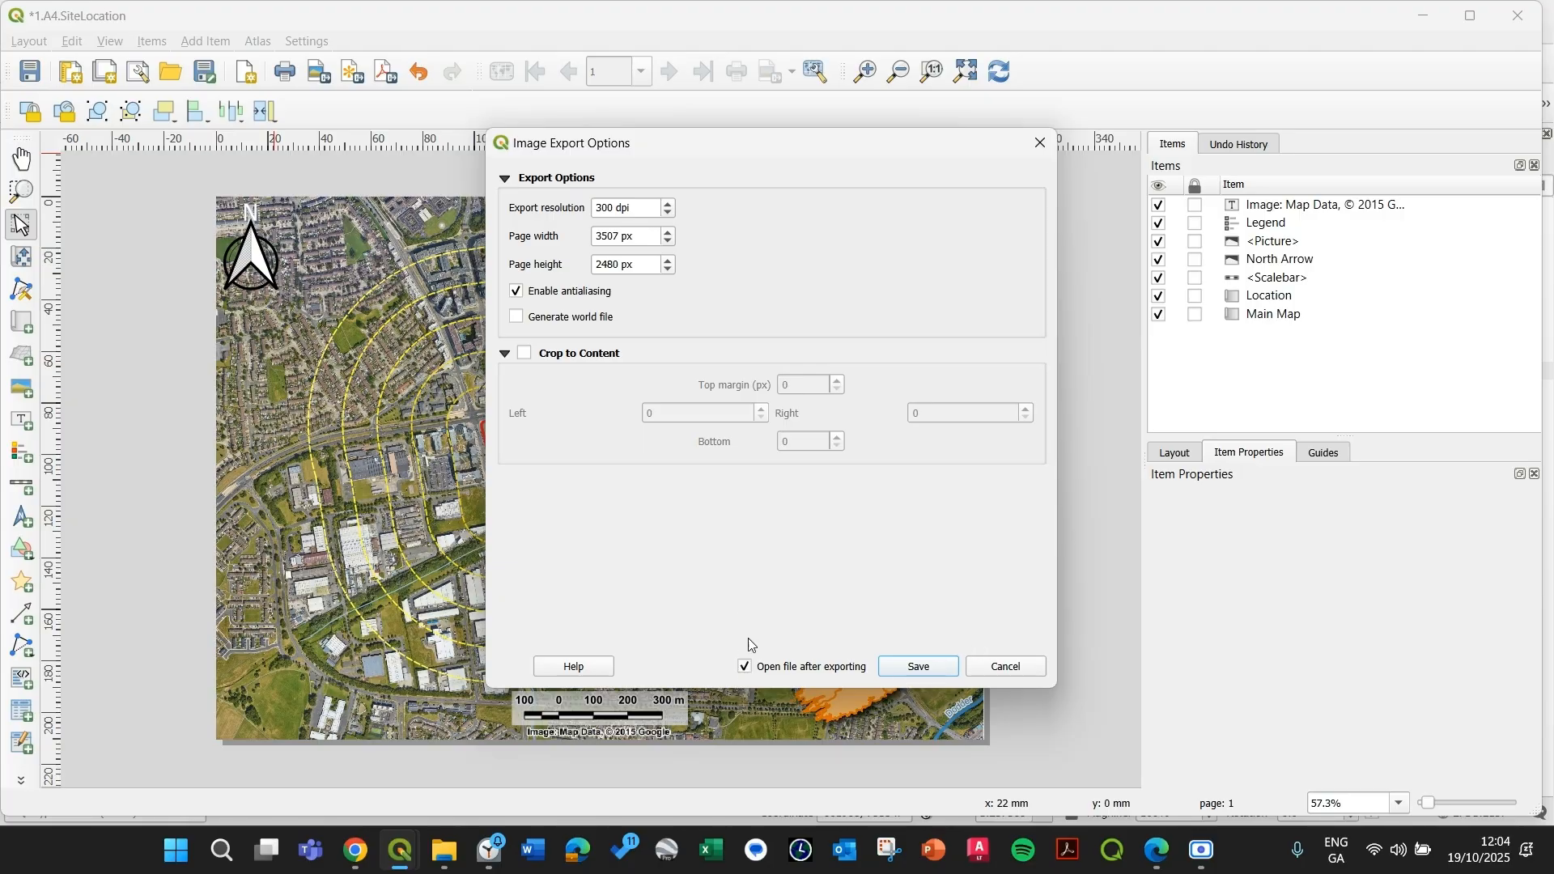
pyautogui.click(924, 671)
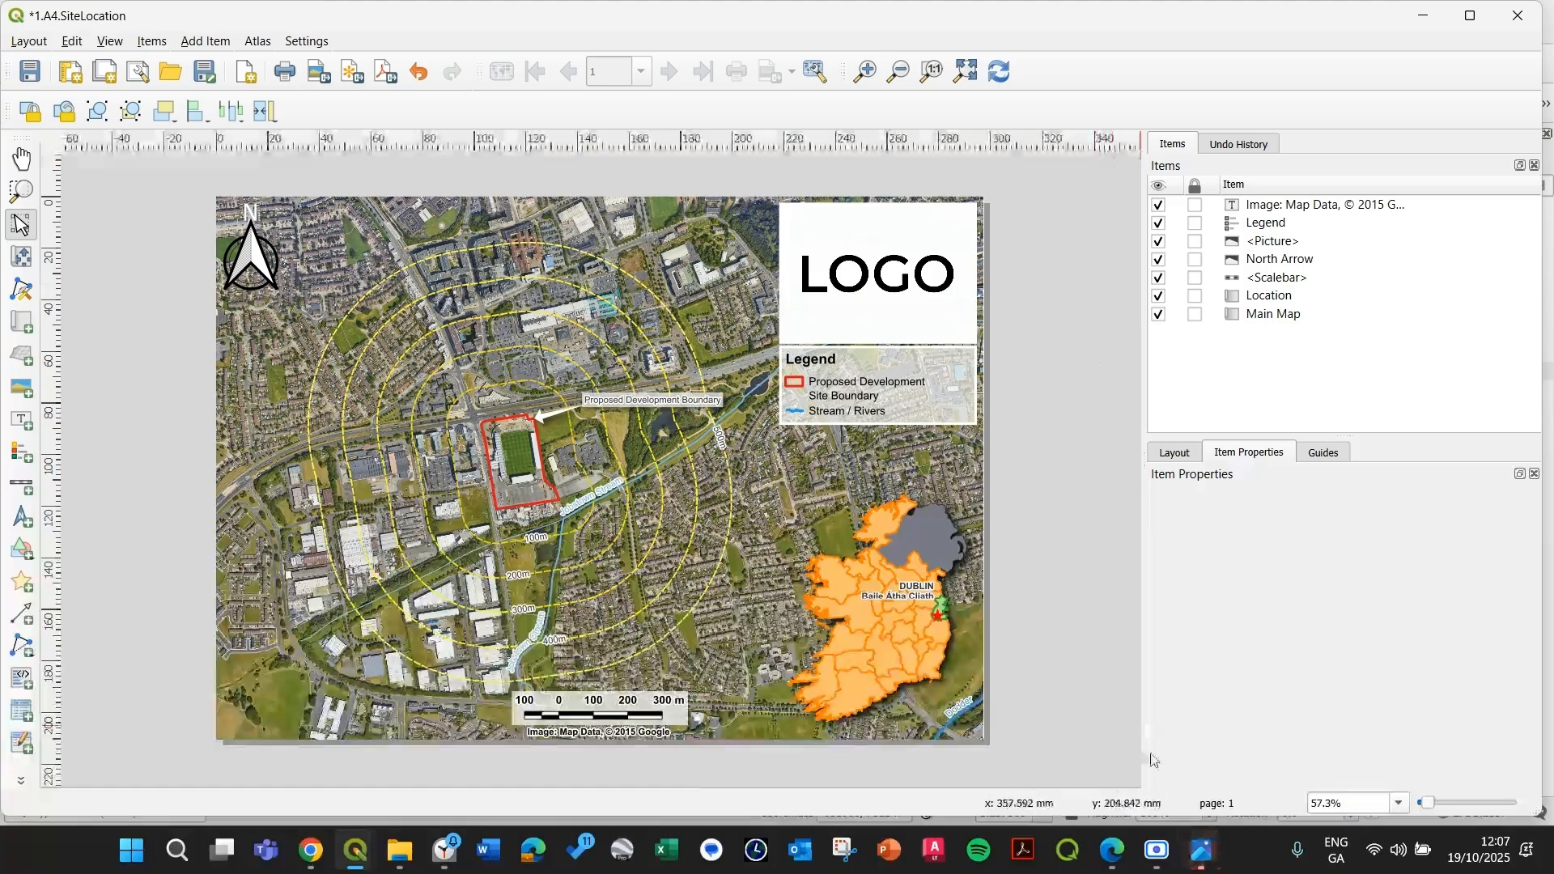
# - Switch to the exported 1.A4.SiteLocation.png in the image viewer and maximize it to check the finished map
pyautogui.click(1202, 850)
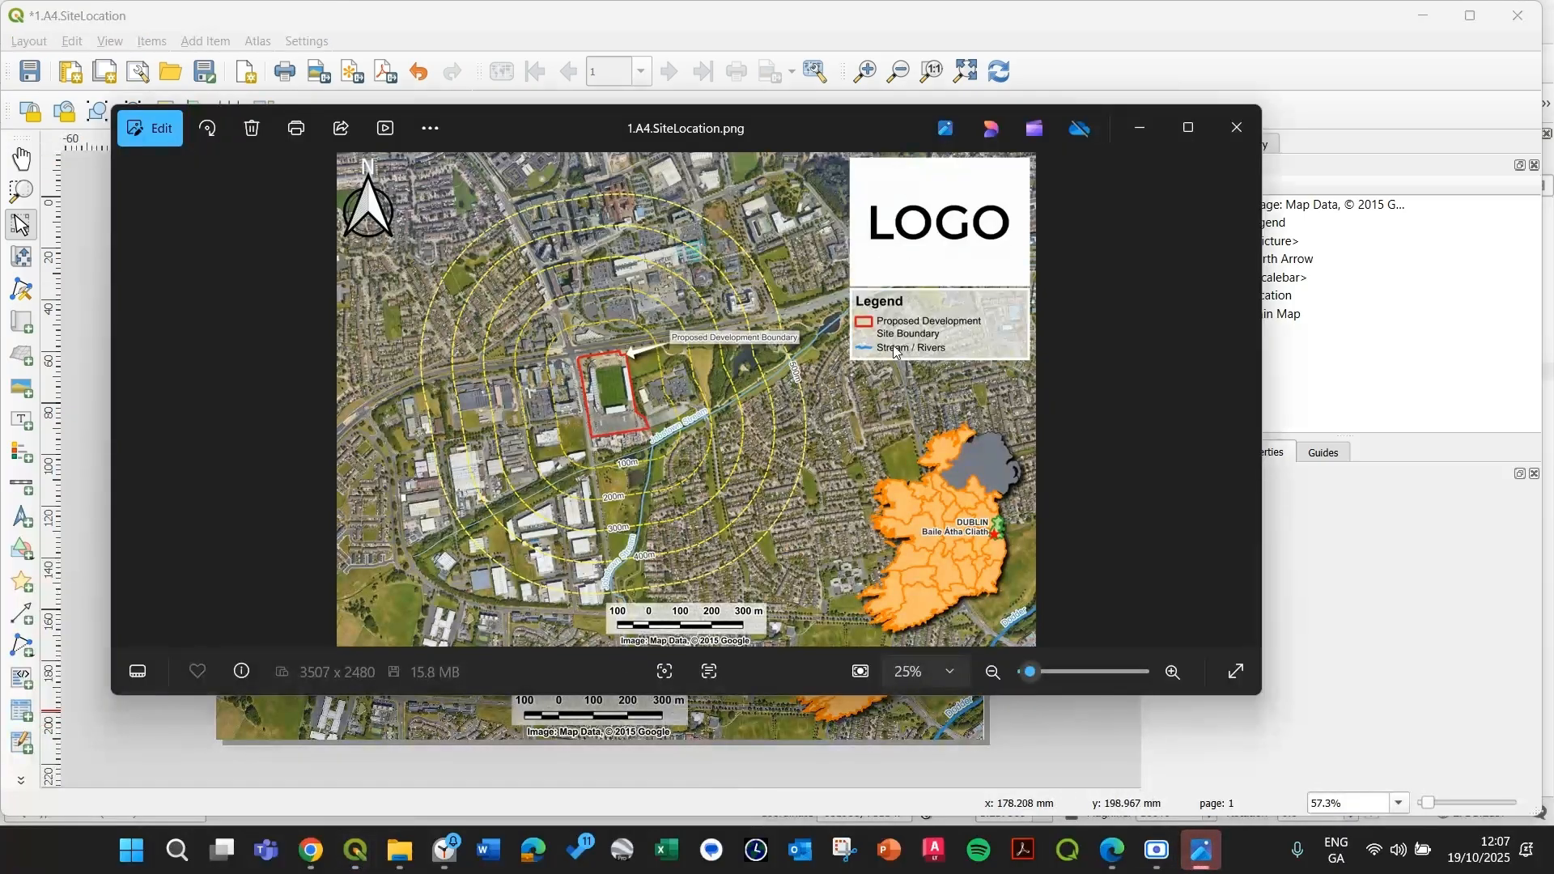
pyautogui.click(1189, 129)
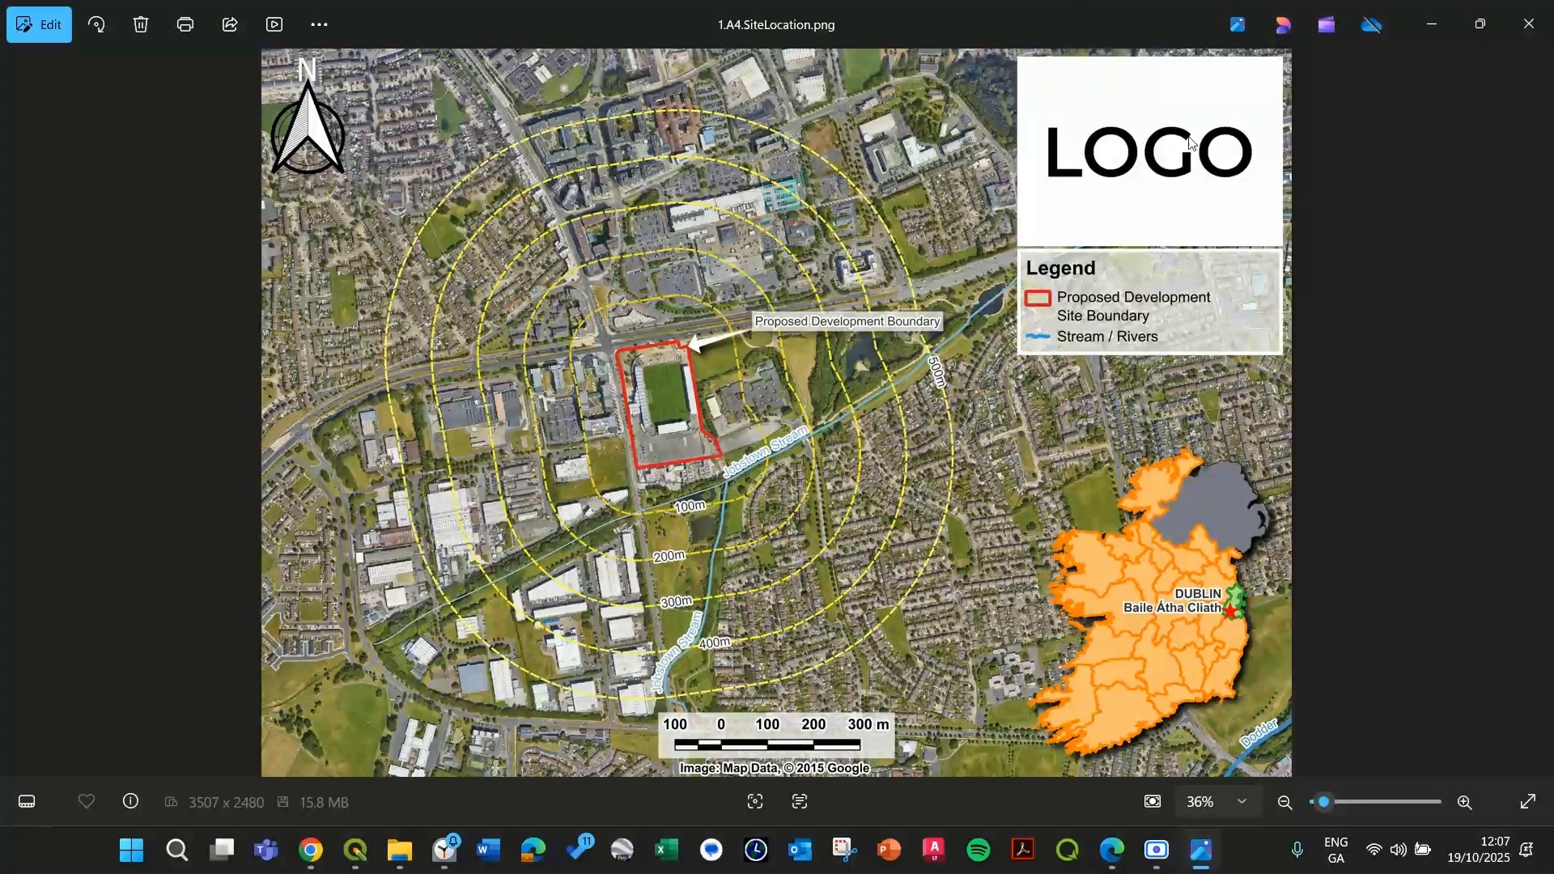